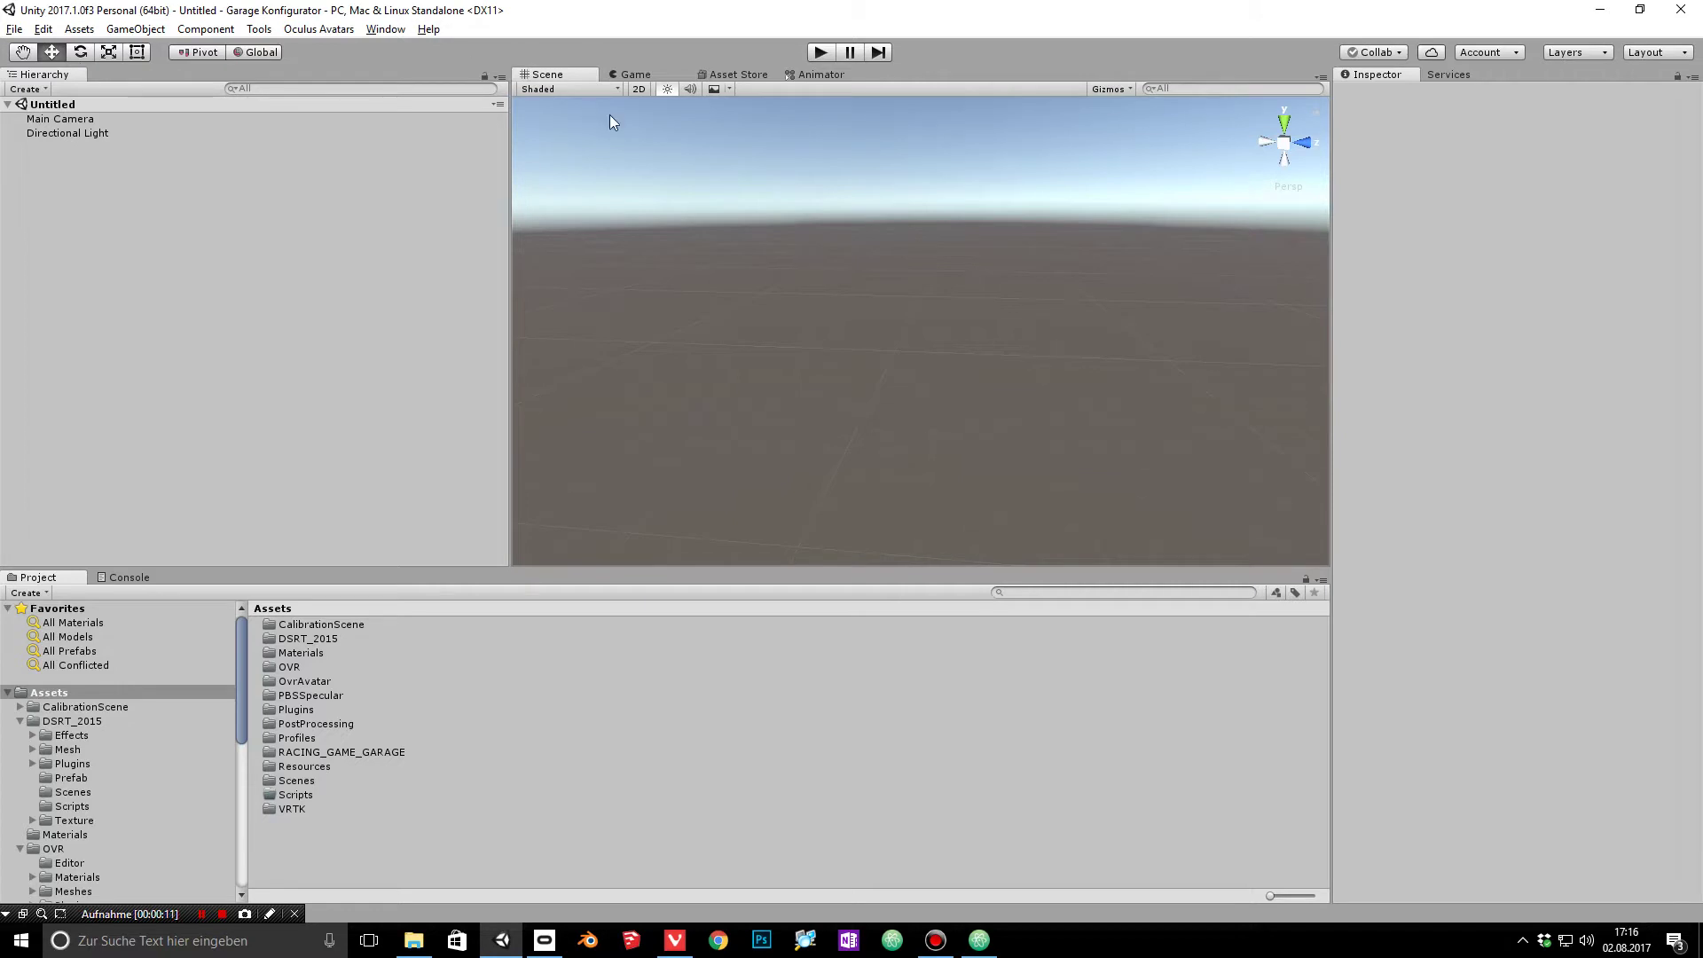
Step: Open the RACING_GAME_GARAGE_demo_01 scene from the racing garage package's Scenes folder and show it in the Scene view
click(733, 77)
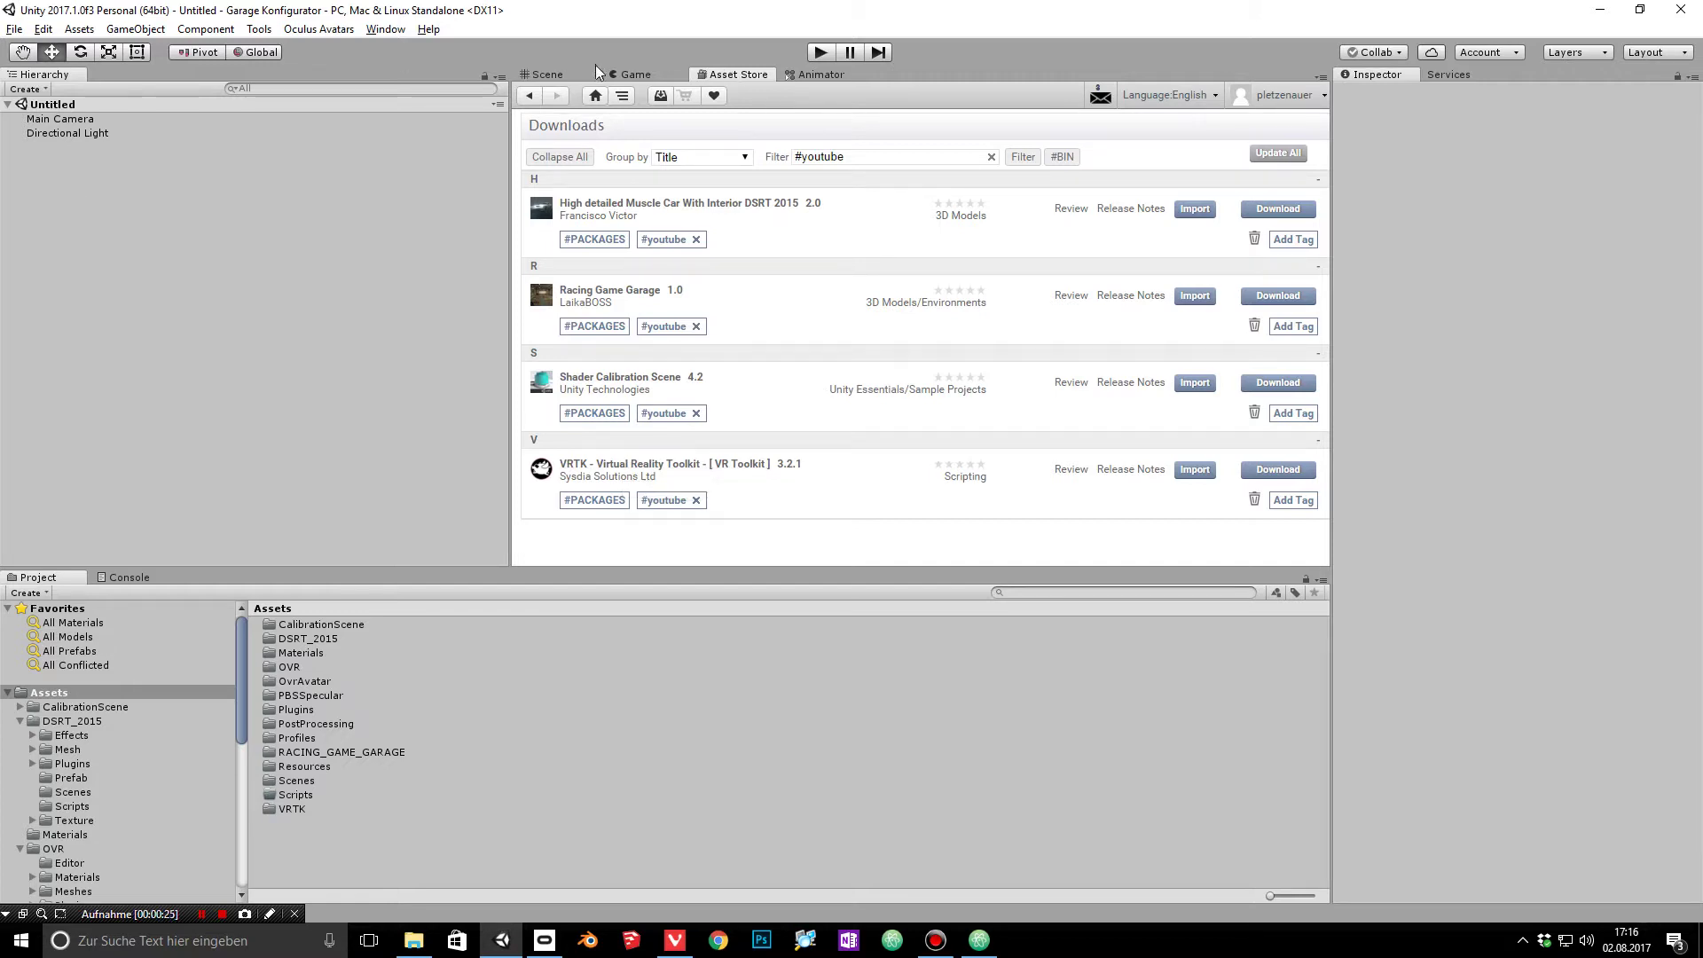
drag(241, 689, 231, 813)
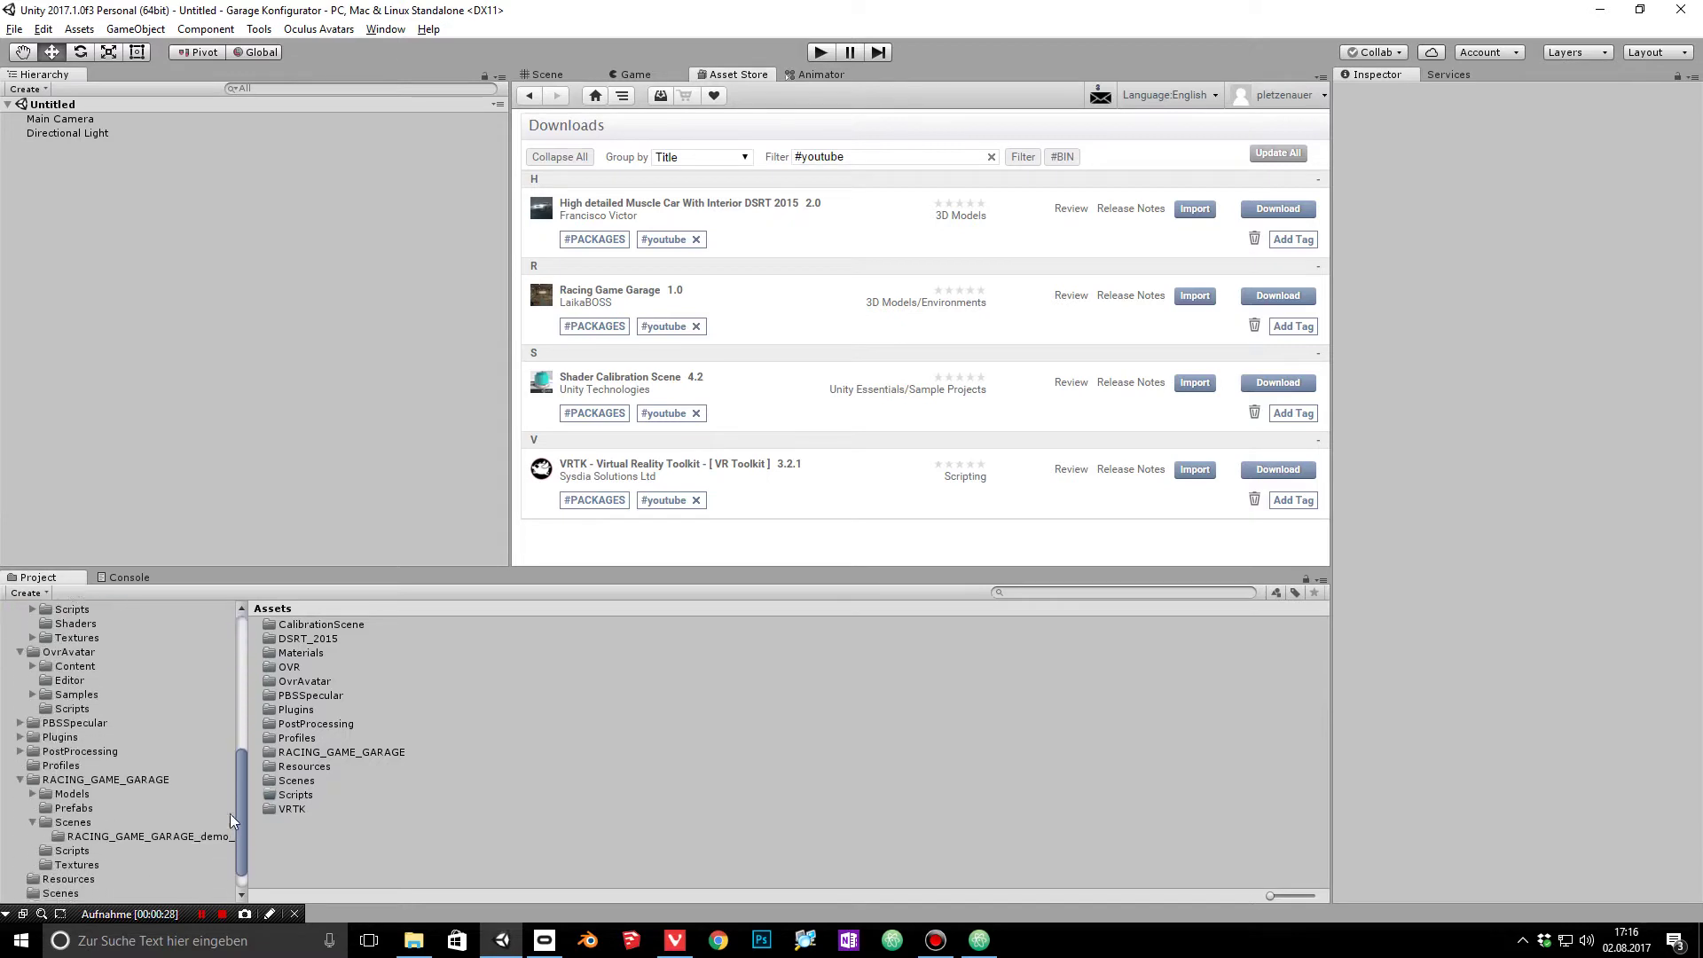
click(126, 779)
double_click(302, 642)
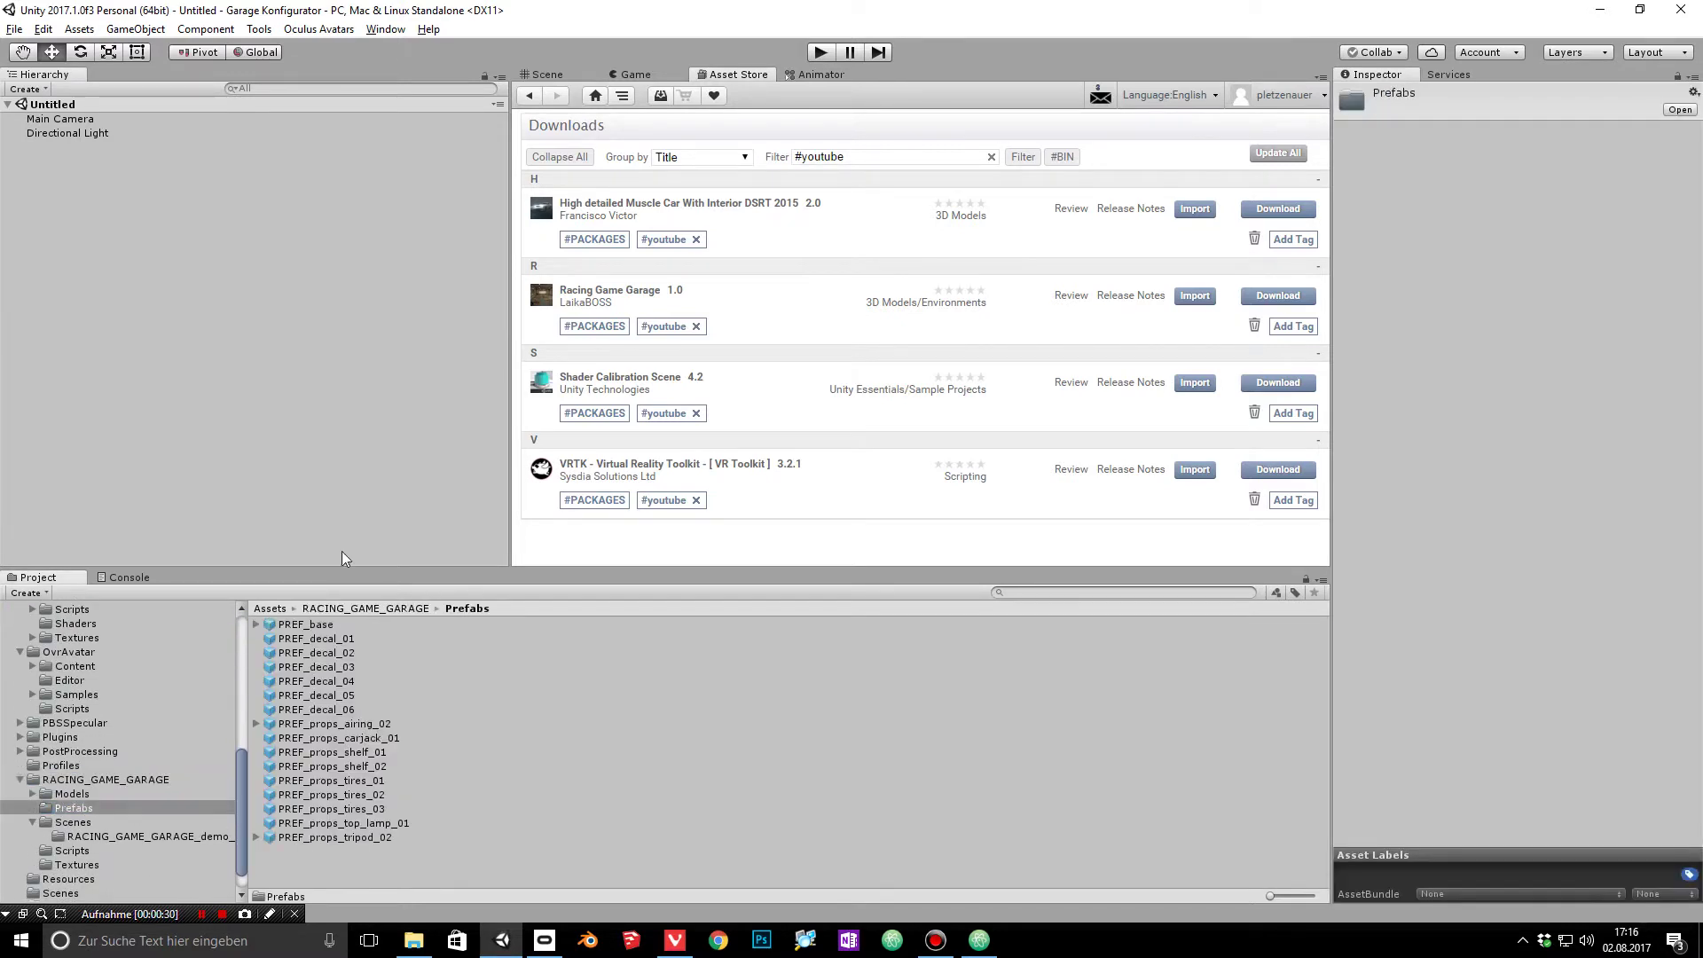
click(85, 781)
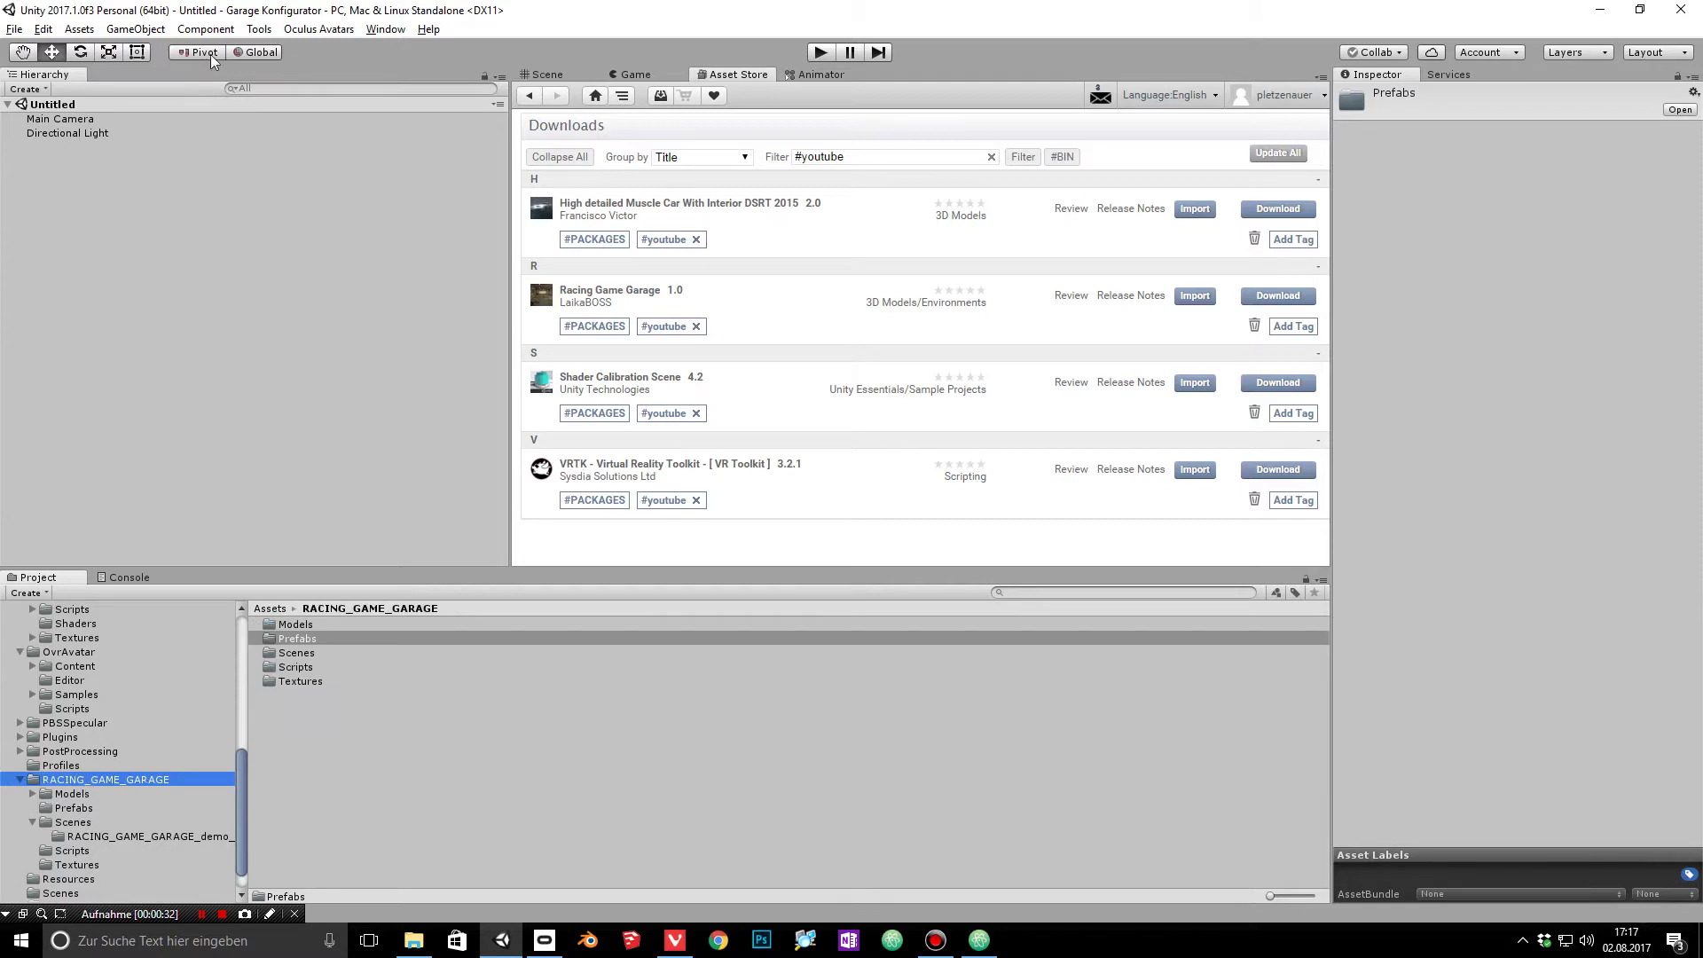
double_click(298, 655)
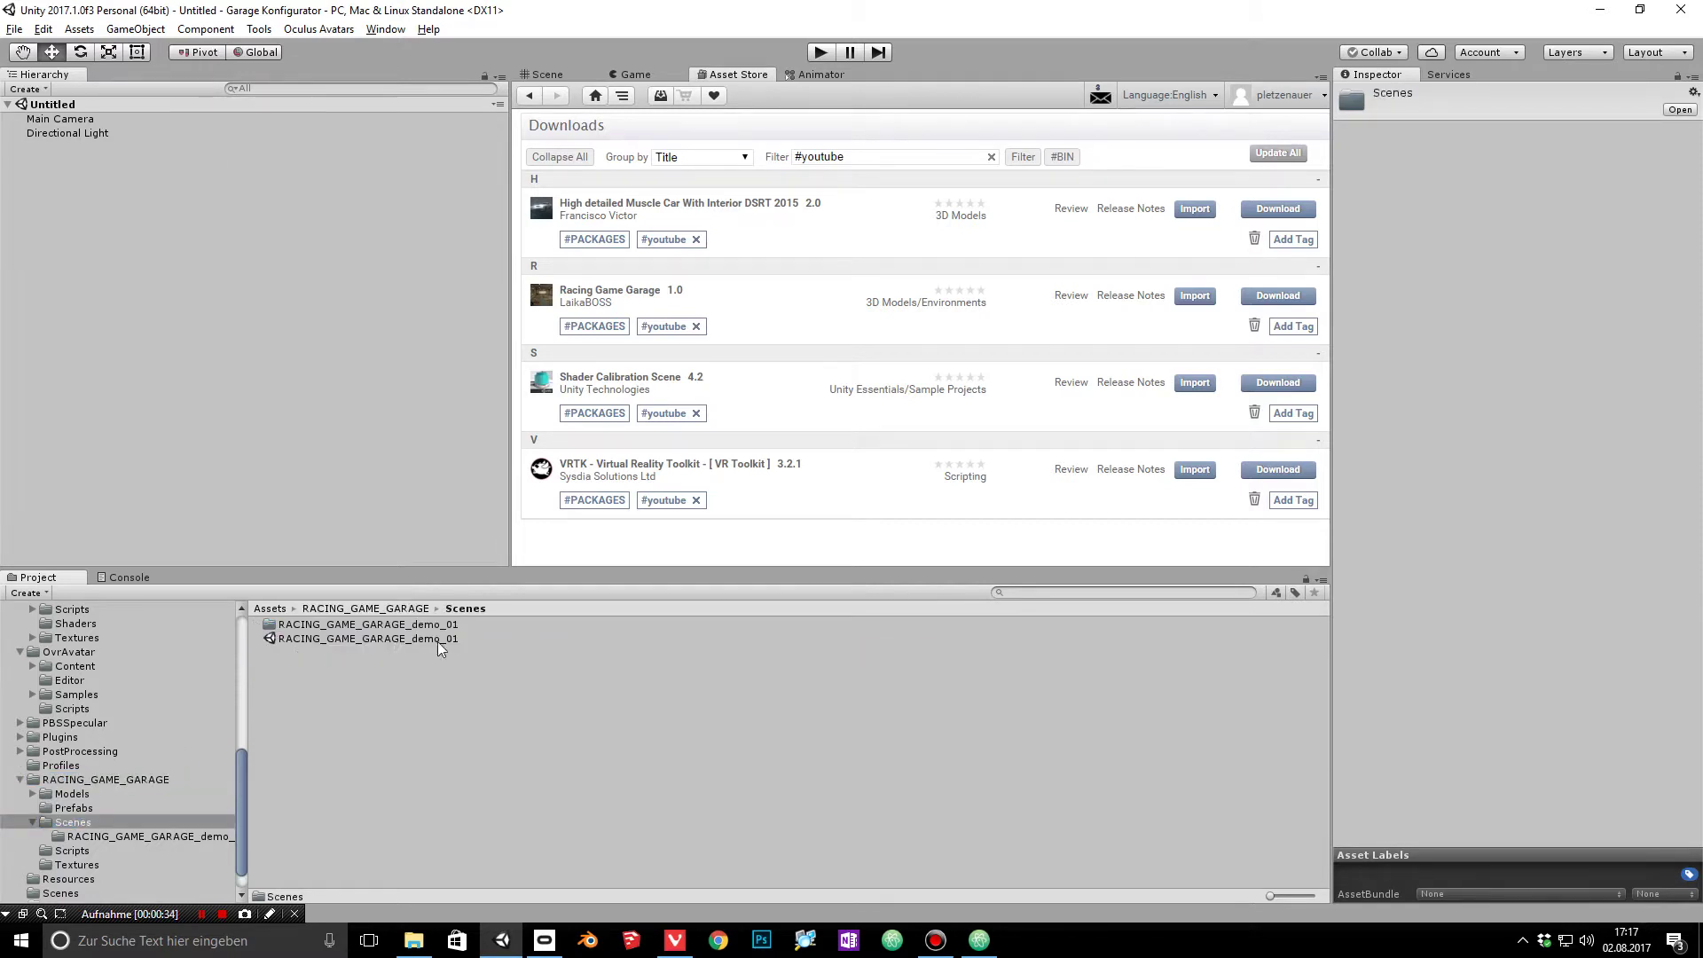
double_click(329, 640)
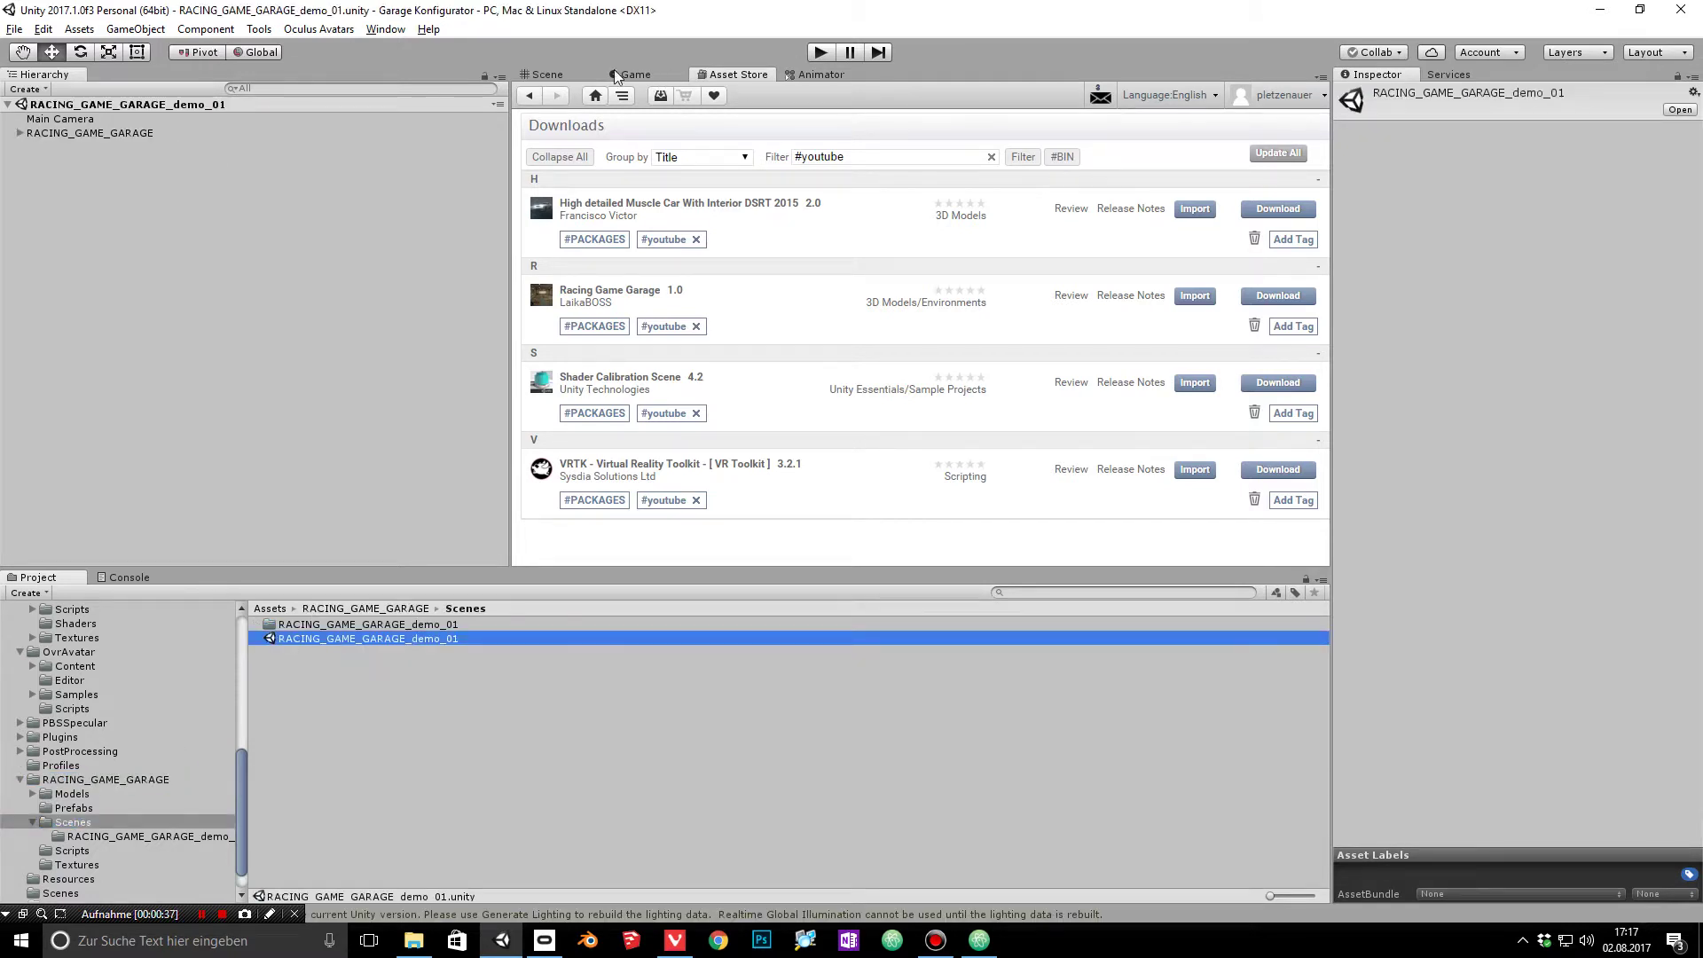
click(547, 74)
right_drag(791, 332, 107, 104)
Step: Save a copy of the garage demo scene in the Assets folder under the name Car Configurator
click(14, 29)
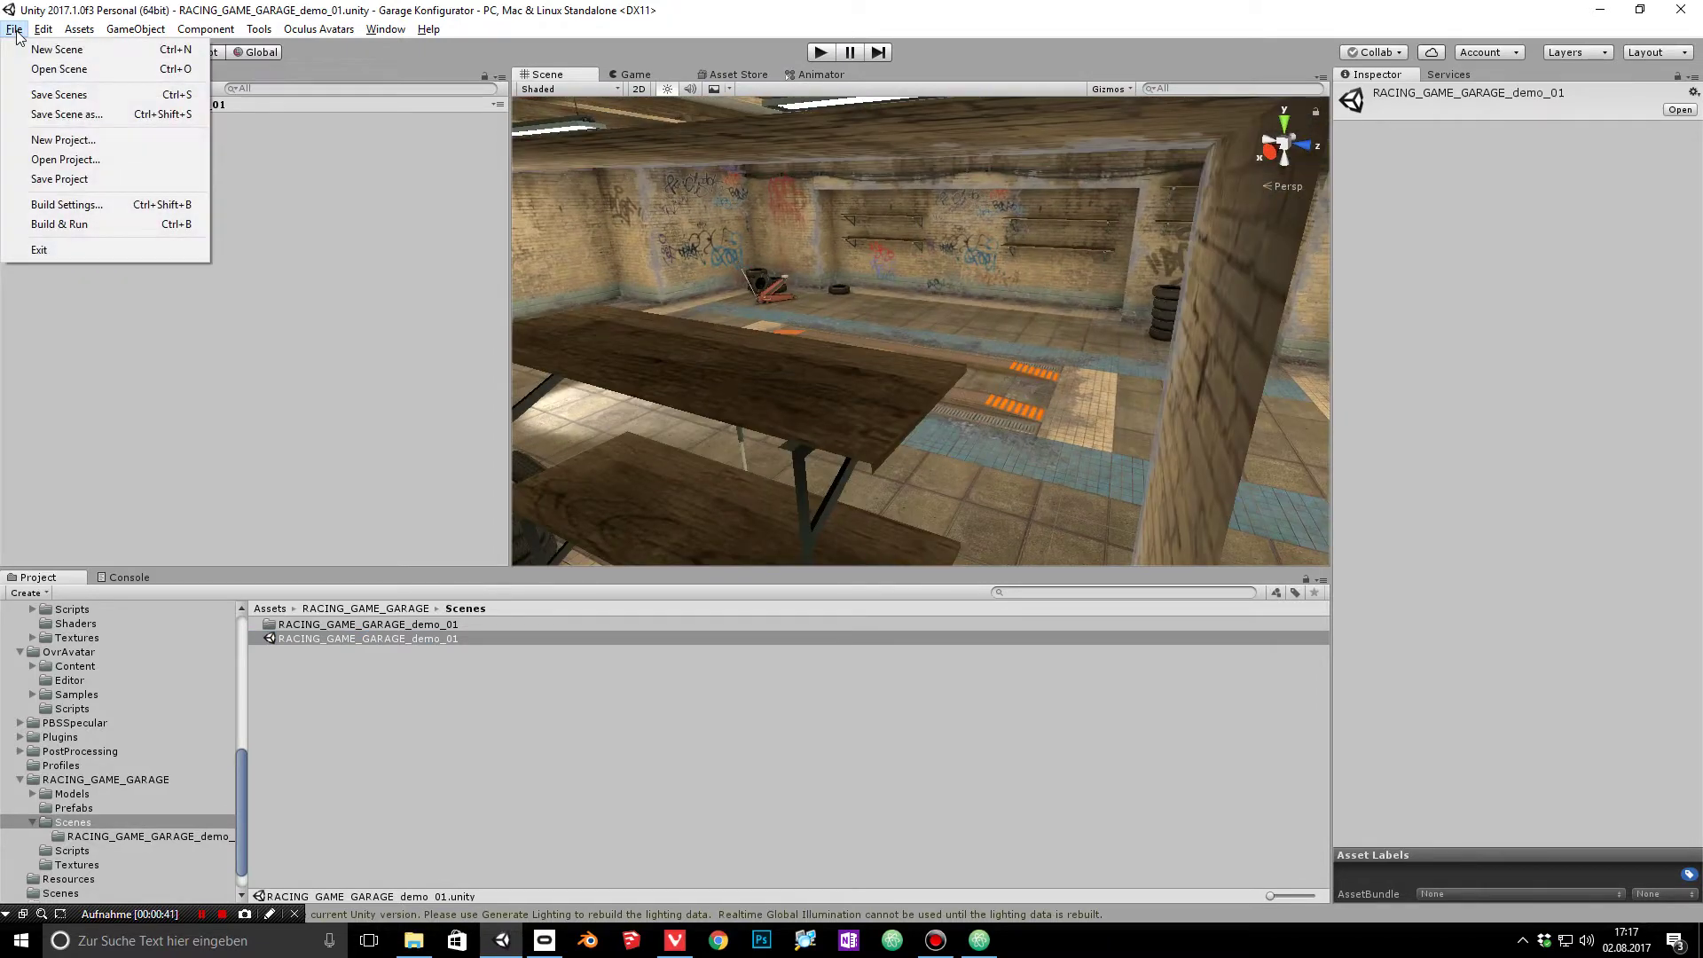
click(93, 115)
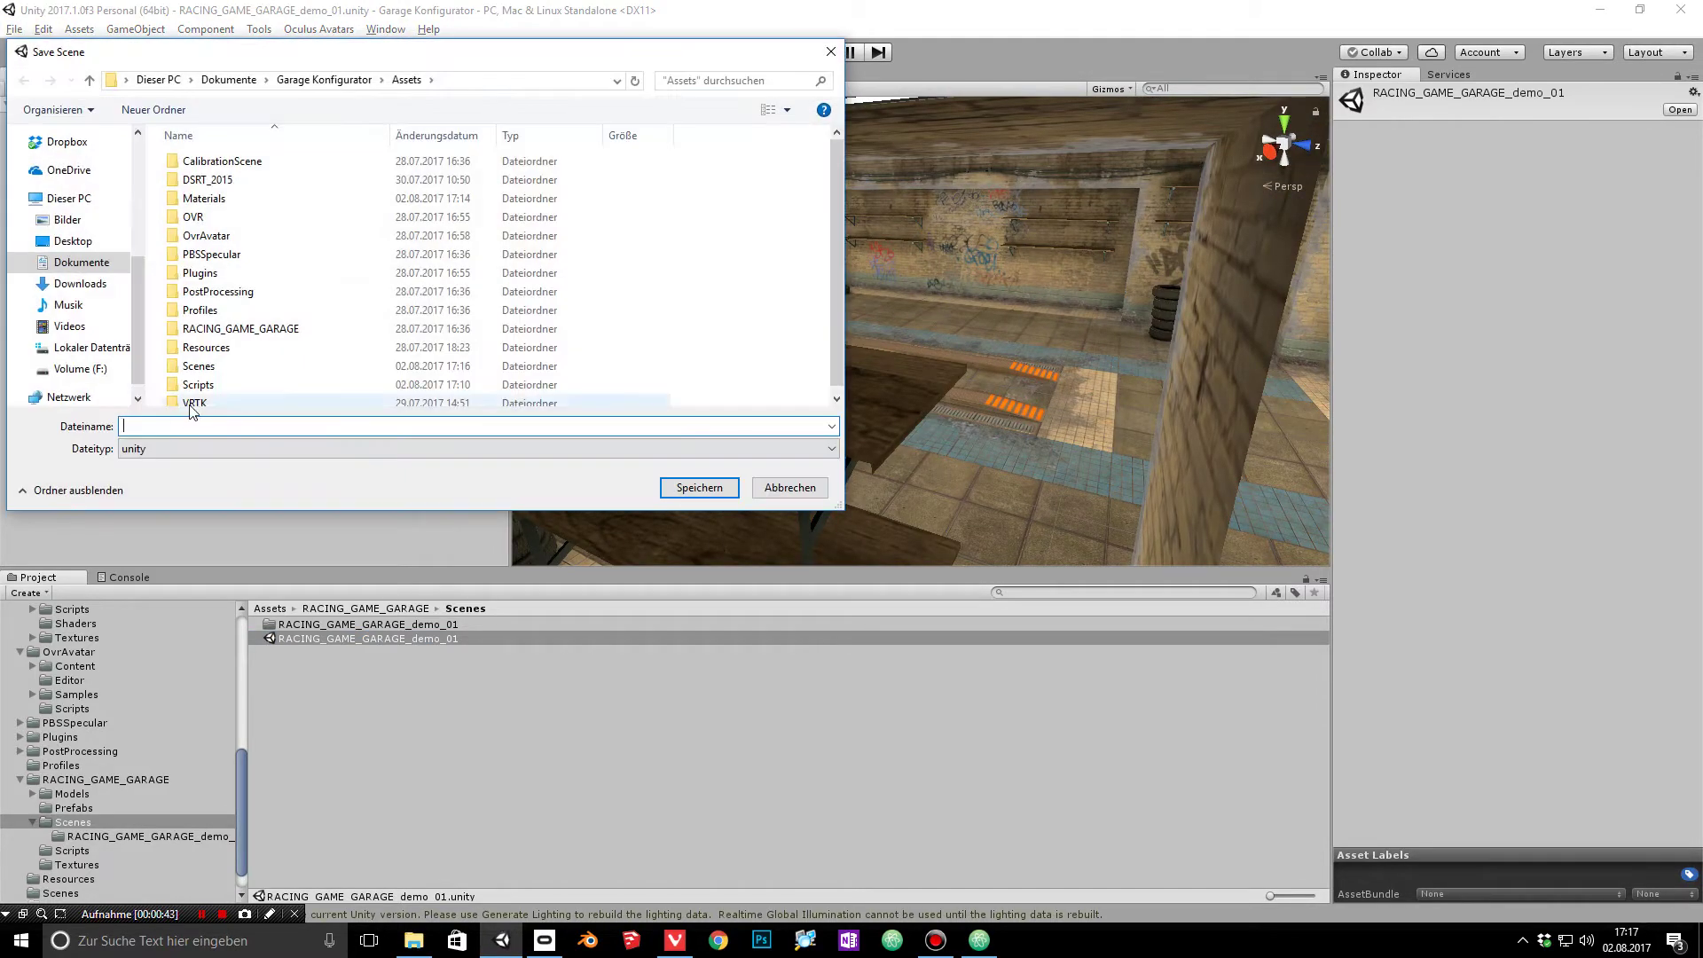
text(Car Configurator)
click(699, 487)
Step: Place the DSRT_2015 car prefab from the DSRT_2015 package's Prefab folder into the scene and focus on it
click(146, 134)
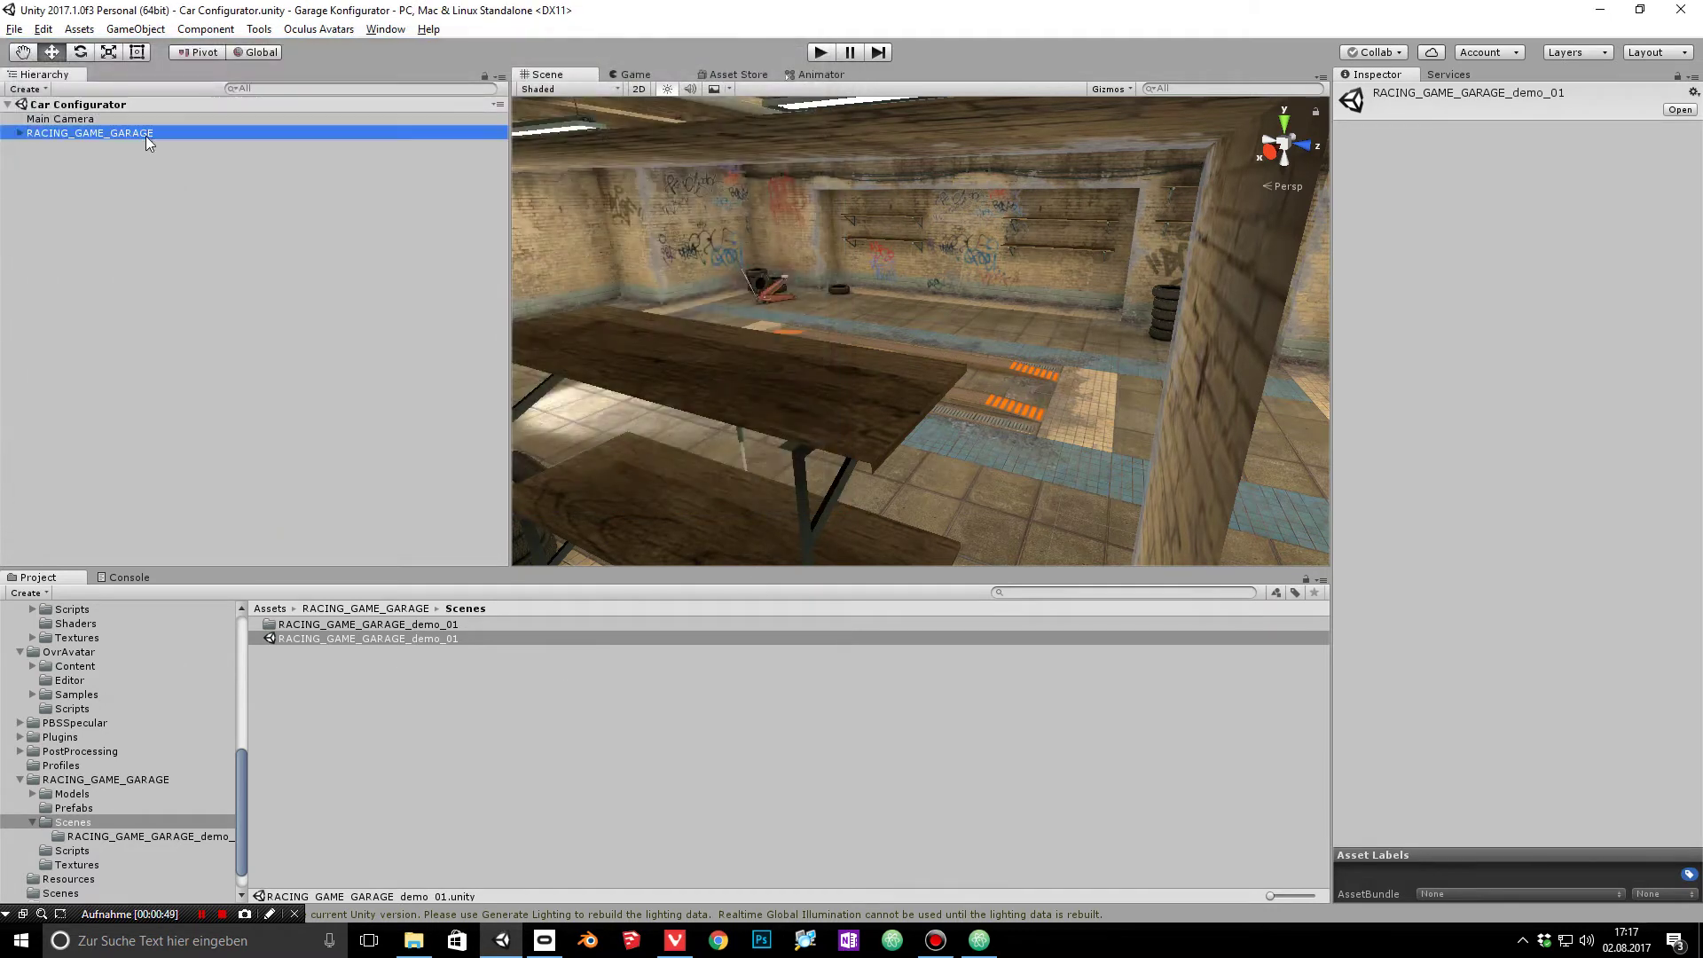
drag(246, 787, 62, 690)
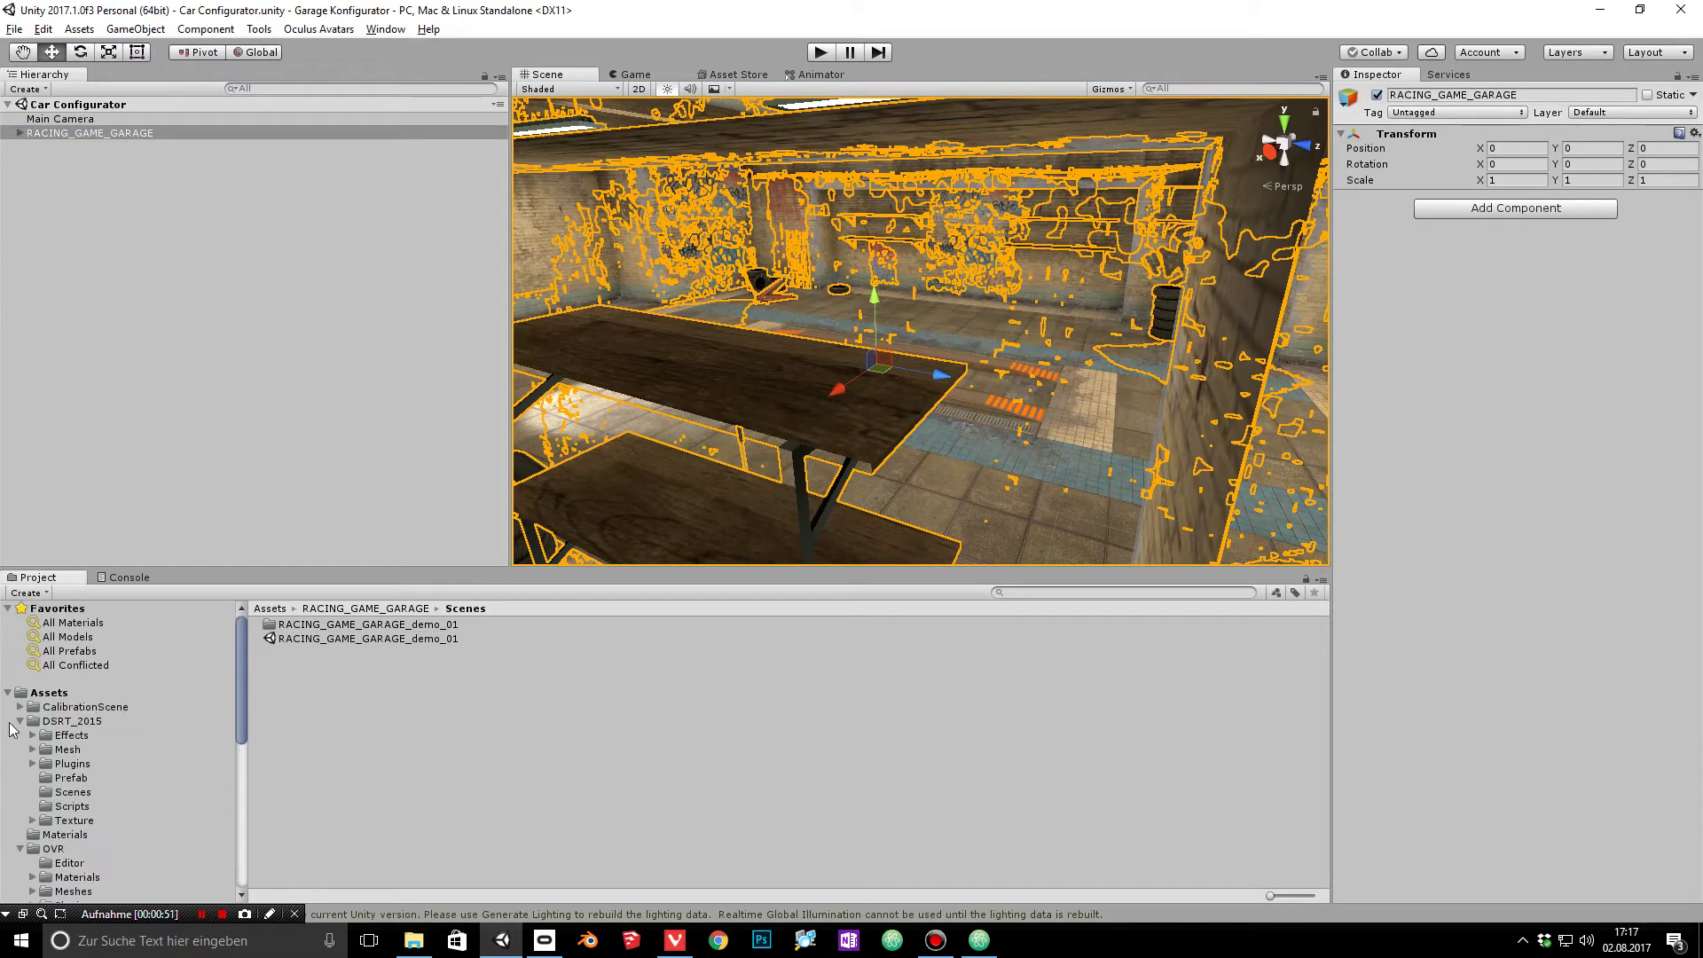
click(21, 722)
click(71, 721)
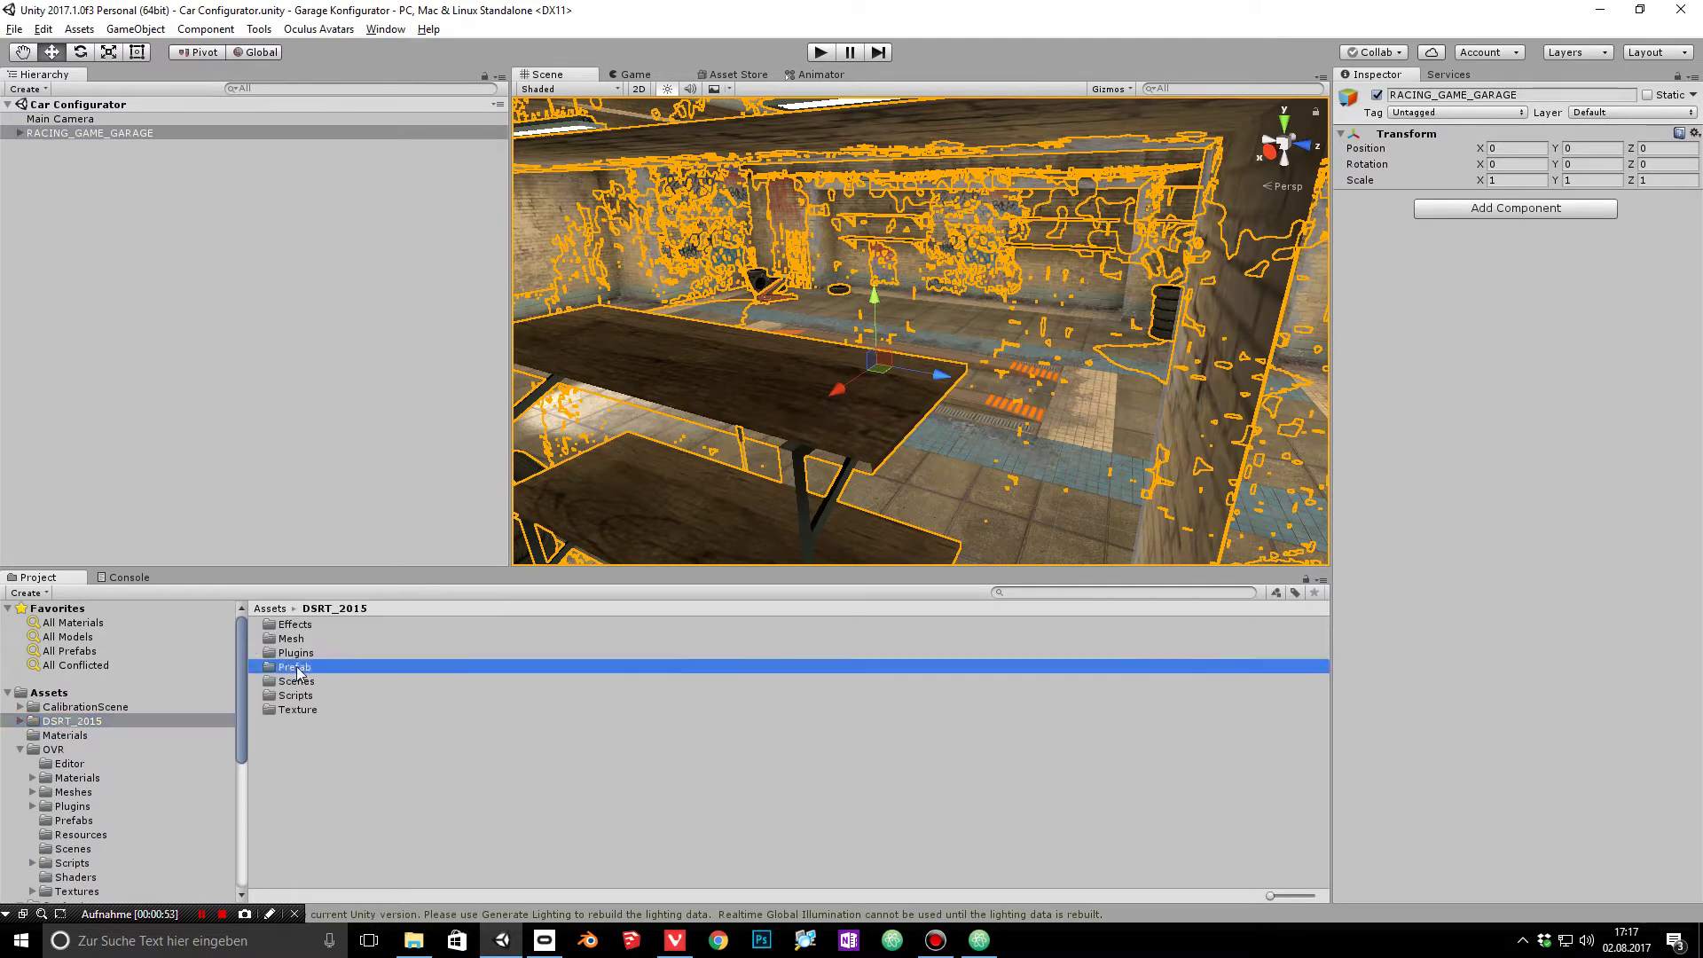
double_click(296, 668)
drag(4, 218, 48, 198)
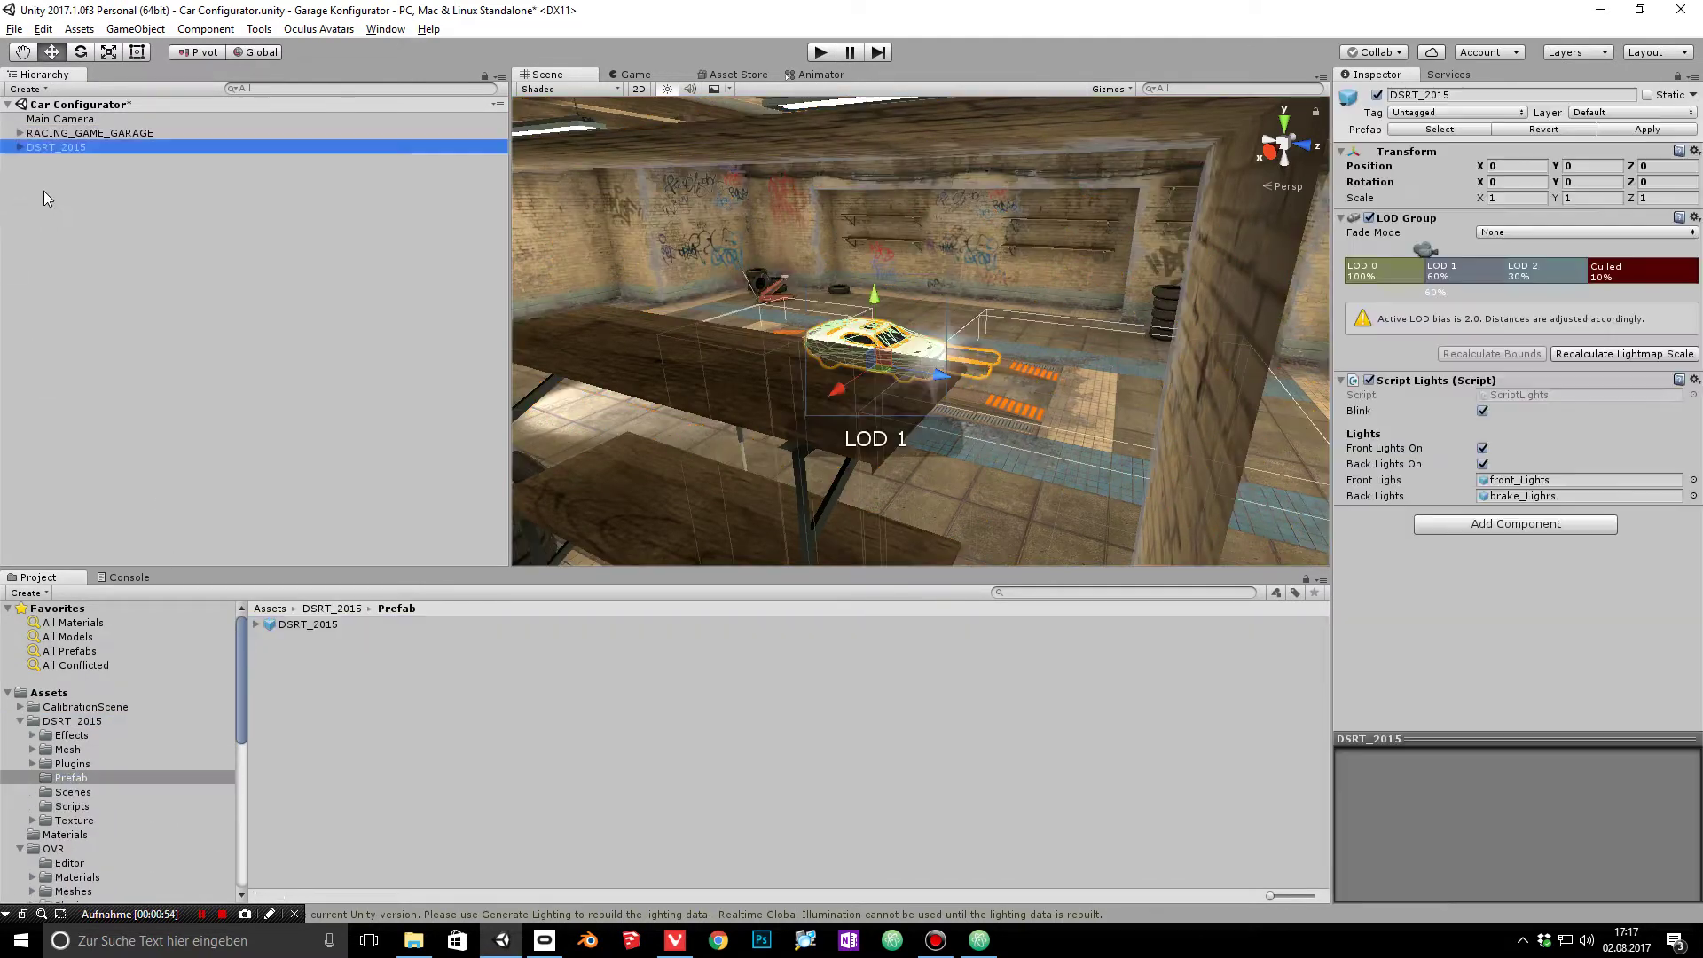
double_click(77, 147)
Step: Deactivate the Lights child object of the DSRT_2015 car
click(20, 147)
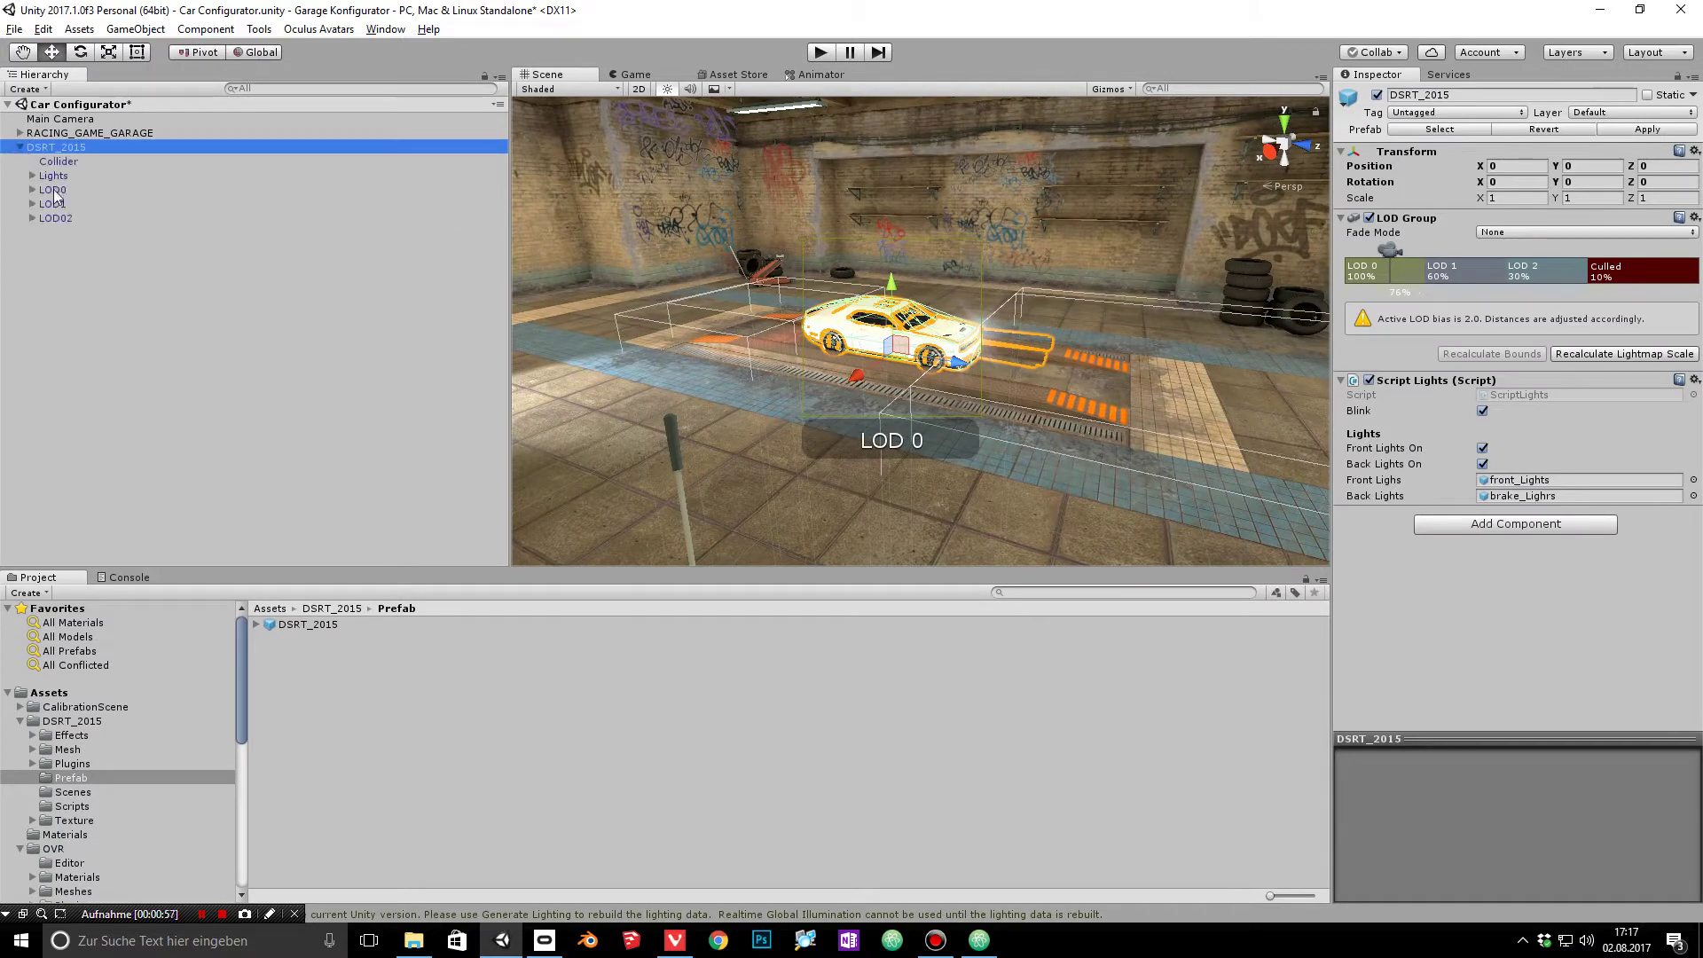
click(53, 176)
click(1378, 95)
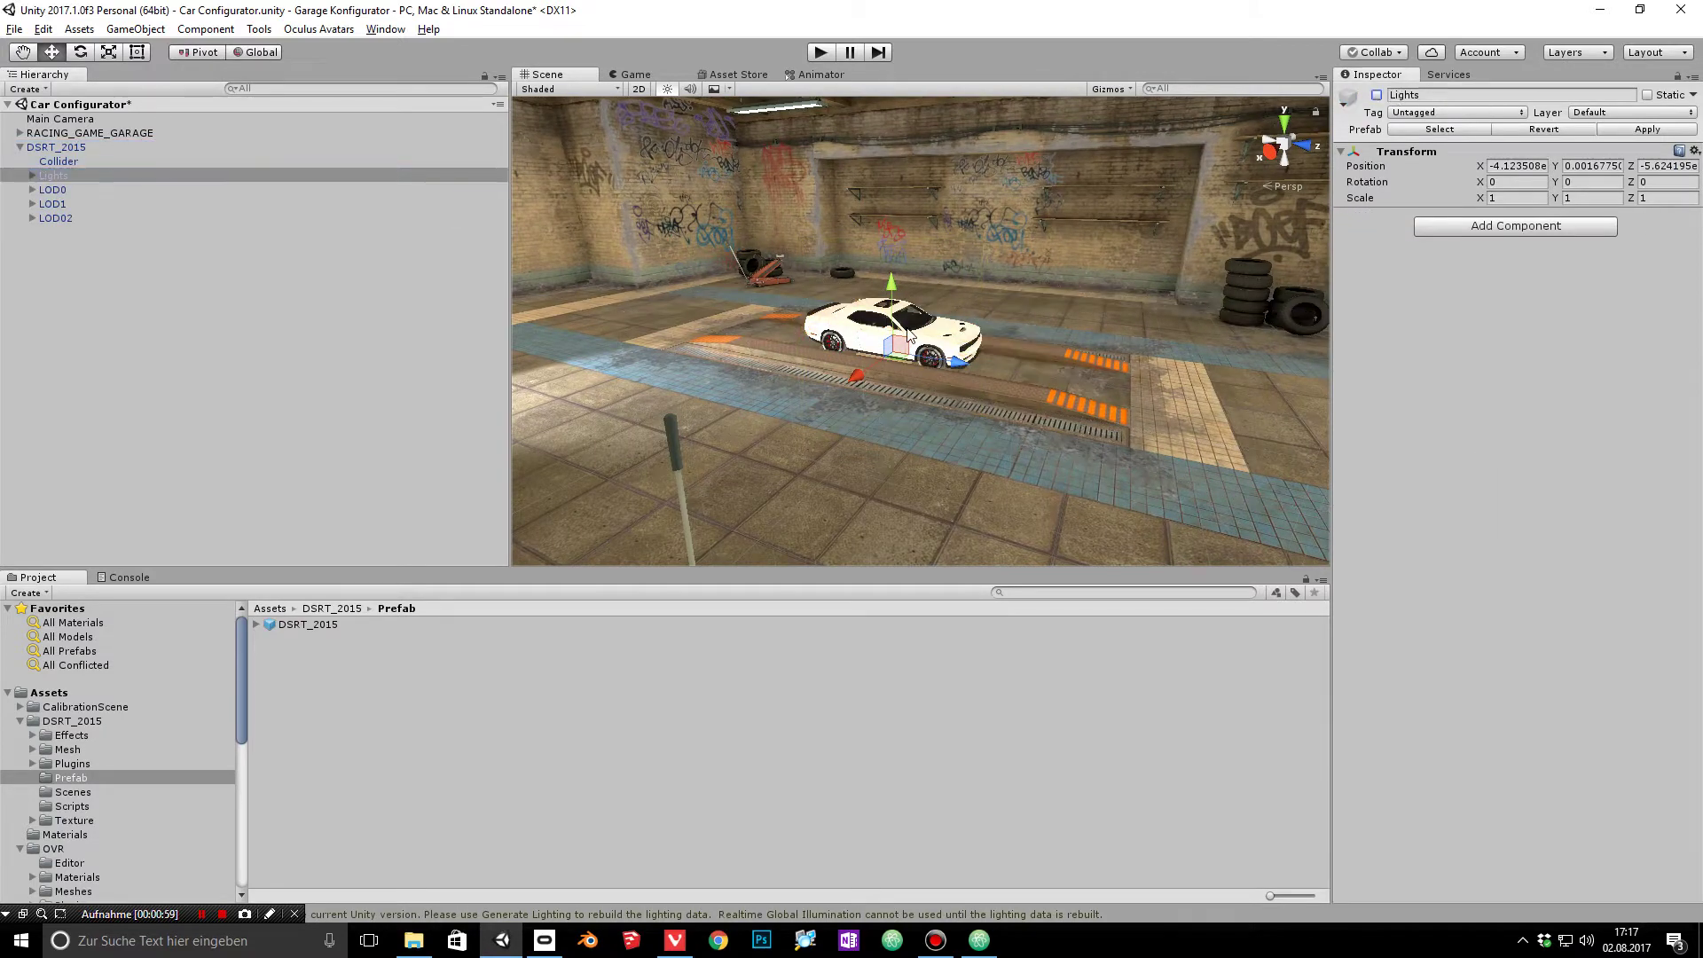
scroll(887, 266, up, 3)
Step: Scale the DSRT_2015 car to 2 on the X, Y and Z axes and collapse its child objects
click(125, 147)
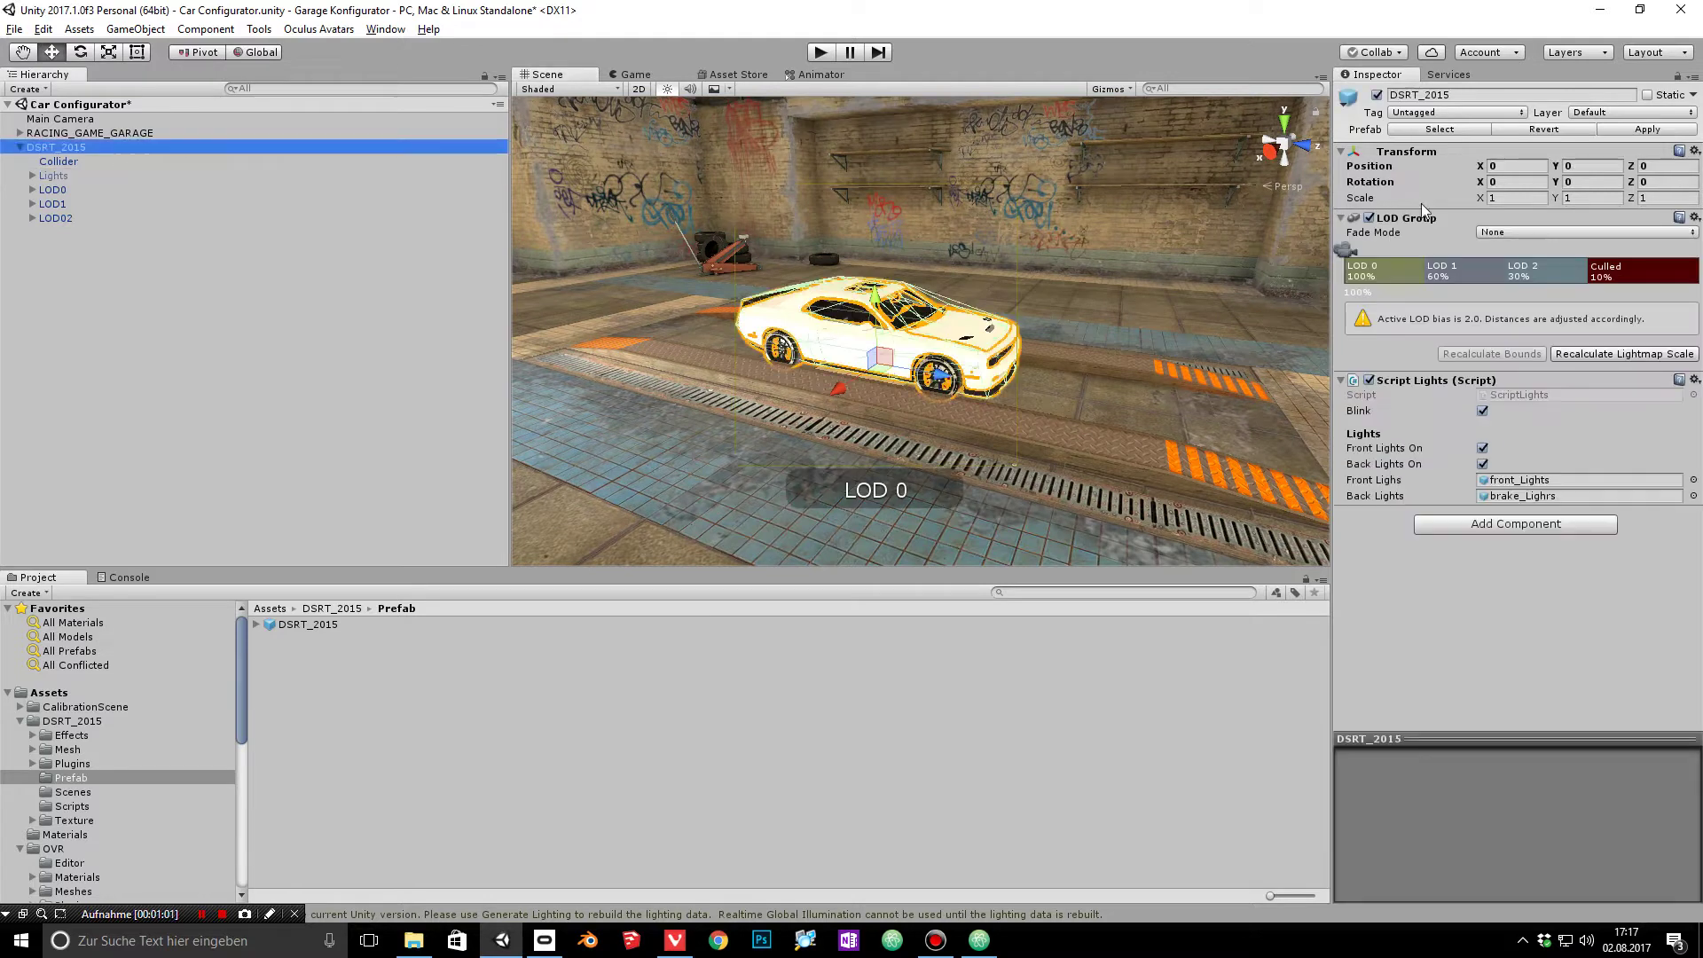
click(1517, 200)
text(2)
key(Tab)
text(2)
key(Tab)
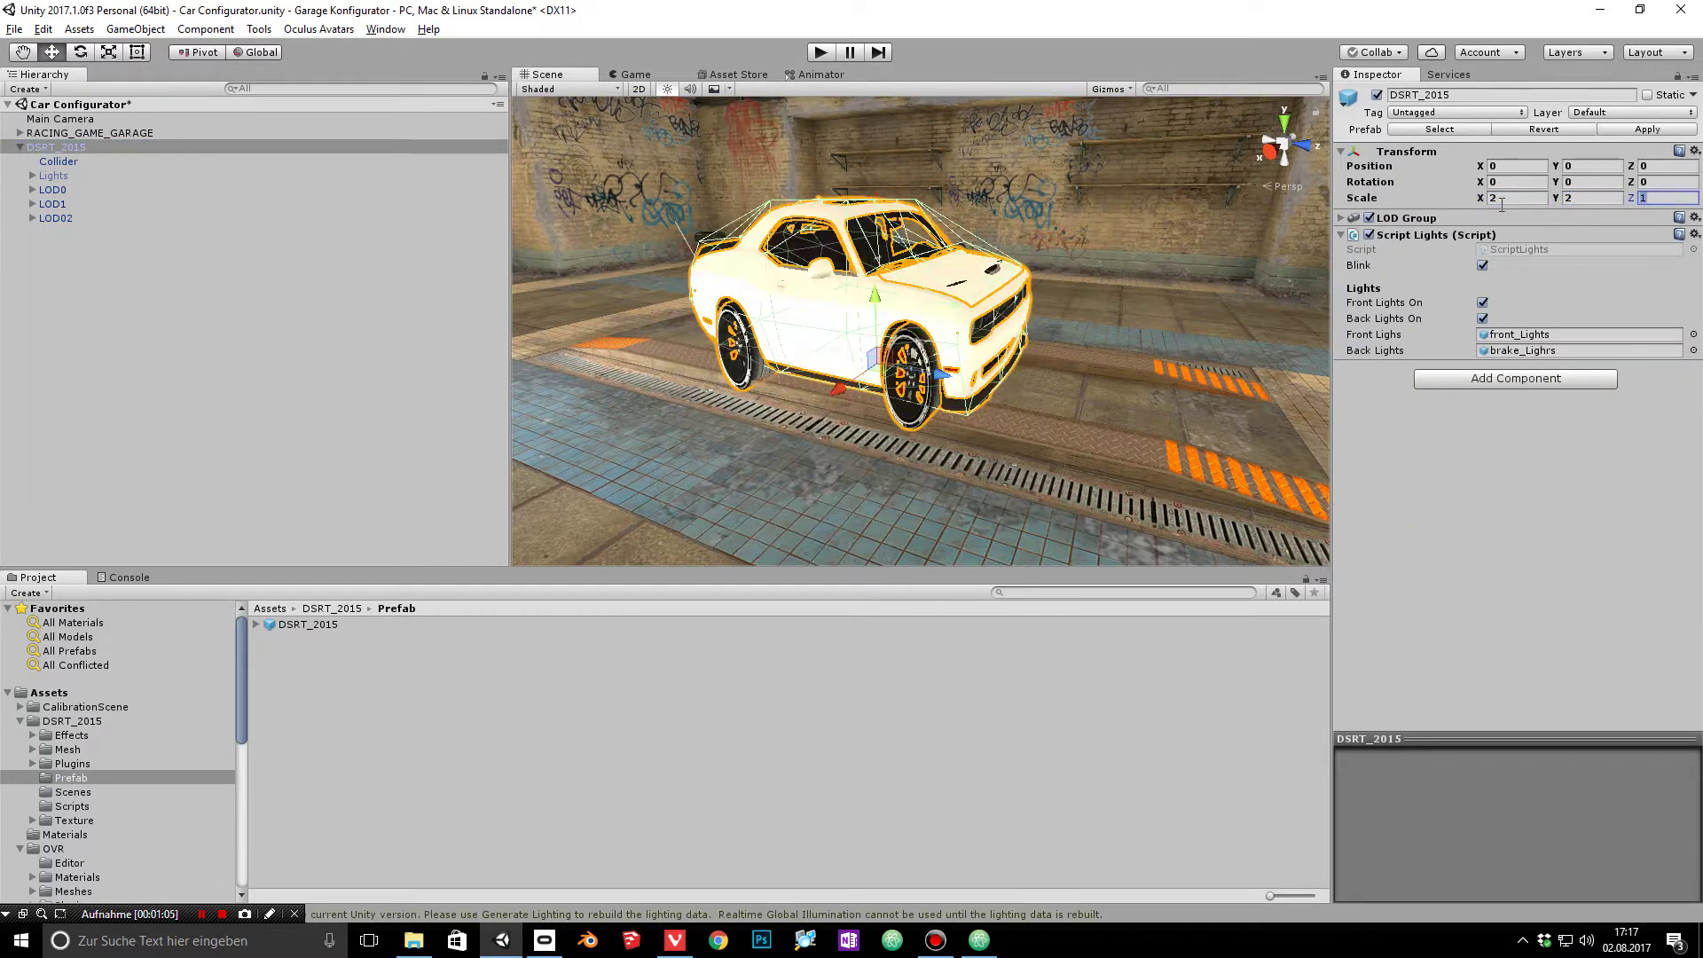
text(2)
alt+drag(1116, 377, 1020, 408)
click(27, 146)
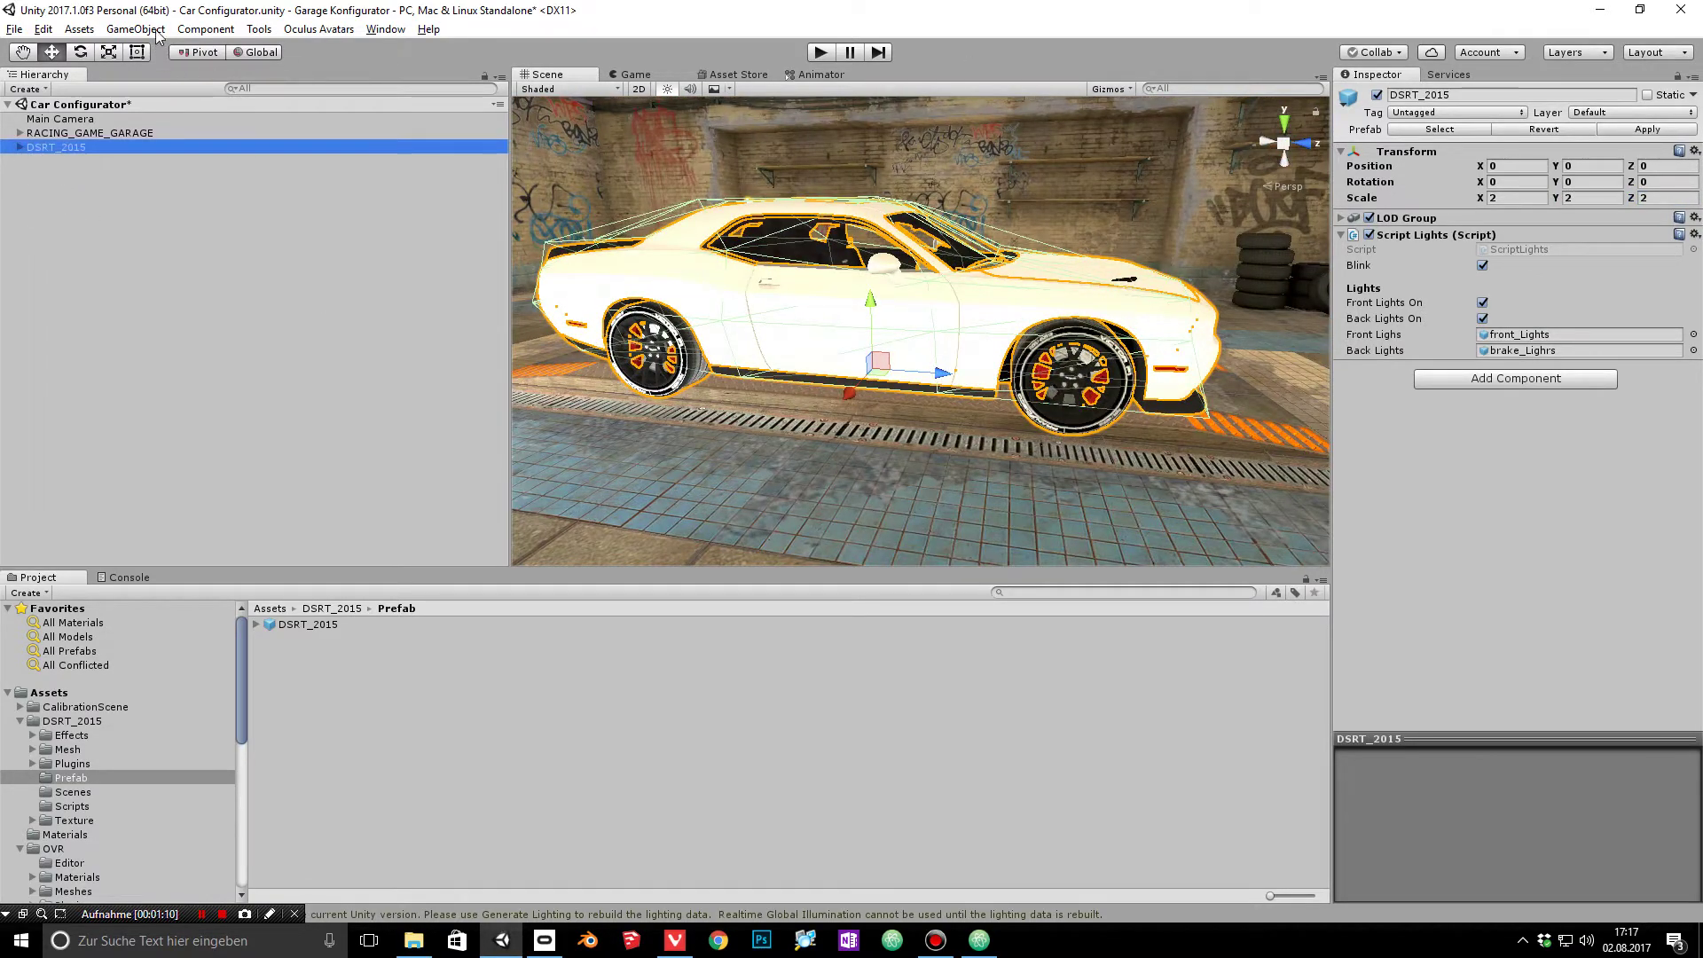
Step: Deactivate the RACING_GAME_GARAGE object so only the car is shown
click(75, 133)
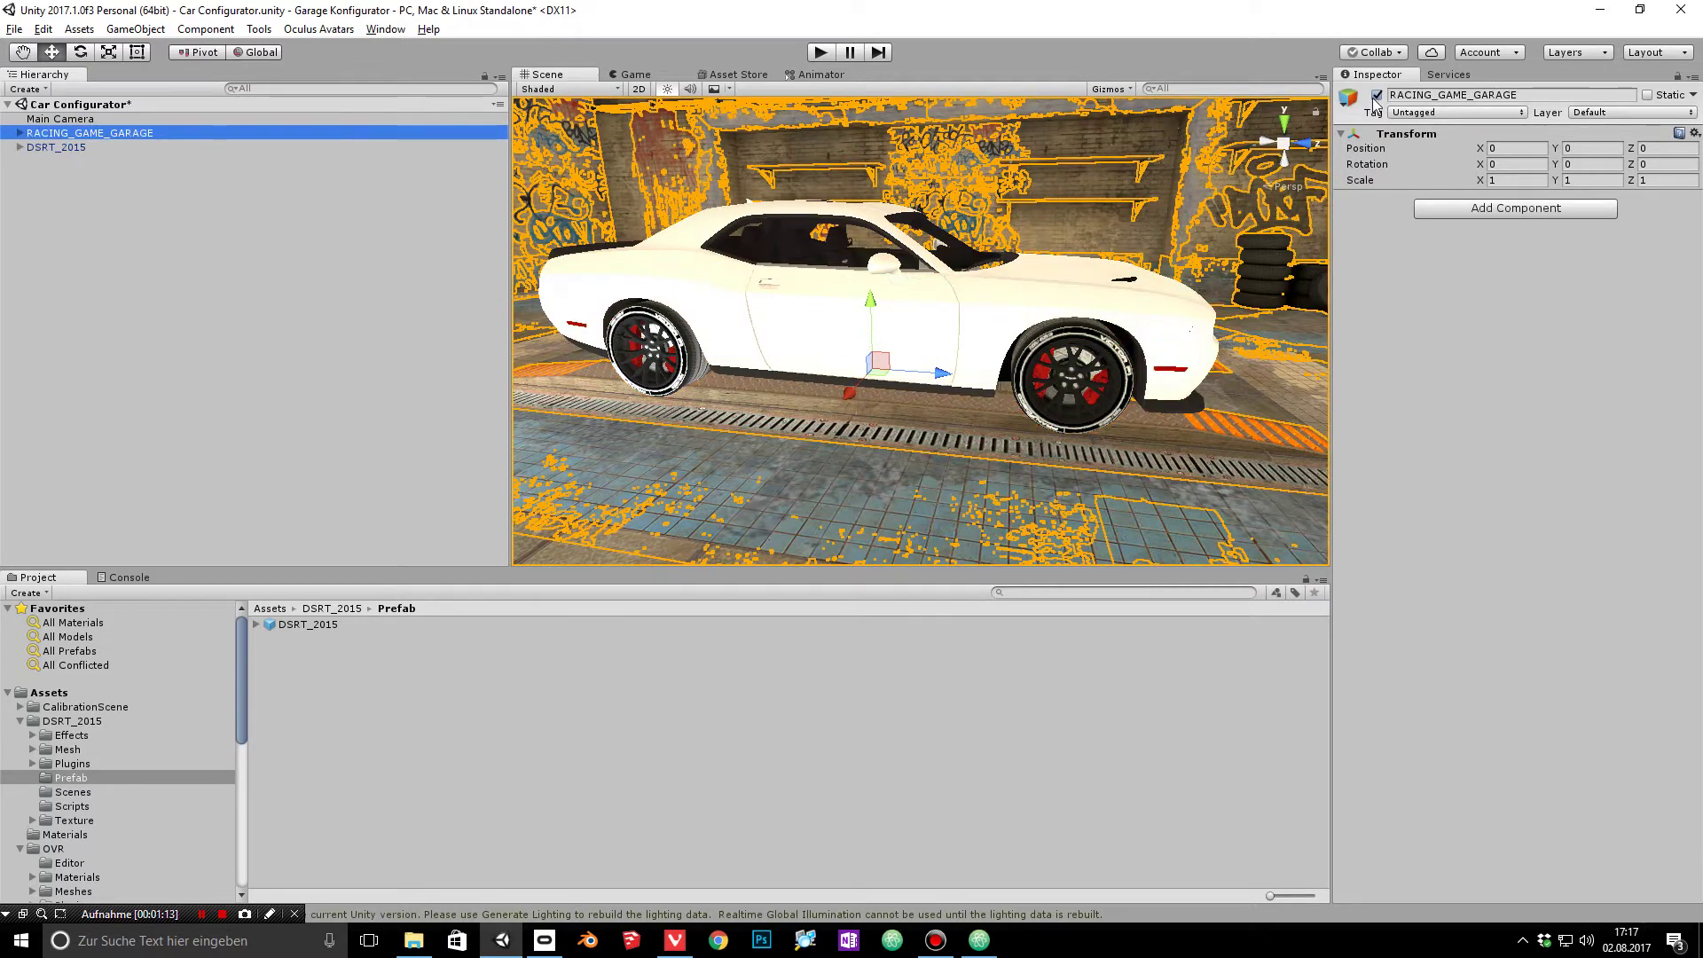
click(1377, 94)
click(199, 236)
Step: Create a 3D plane under the car and set its Y and Z position to 0
right_click(37, 193)
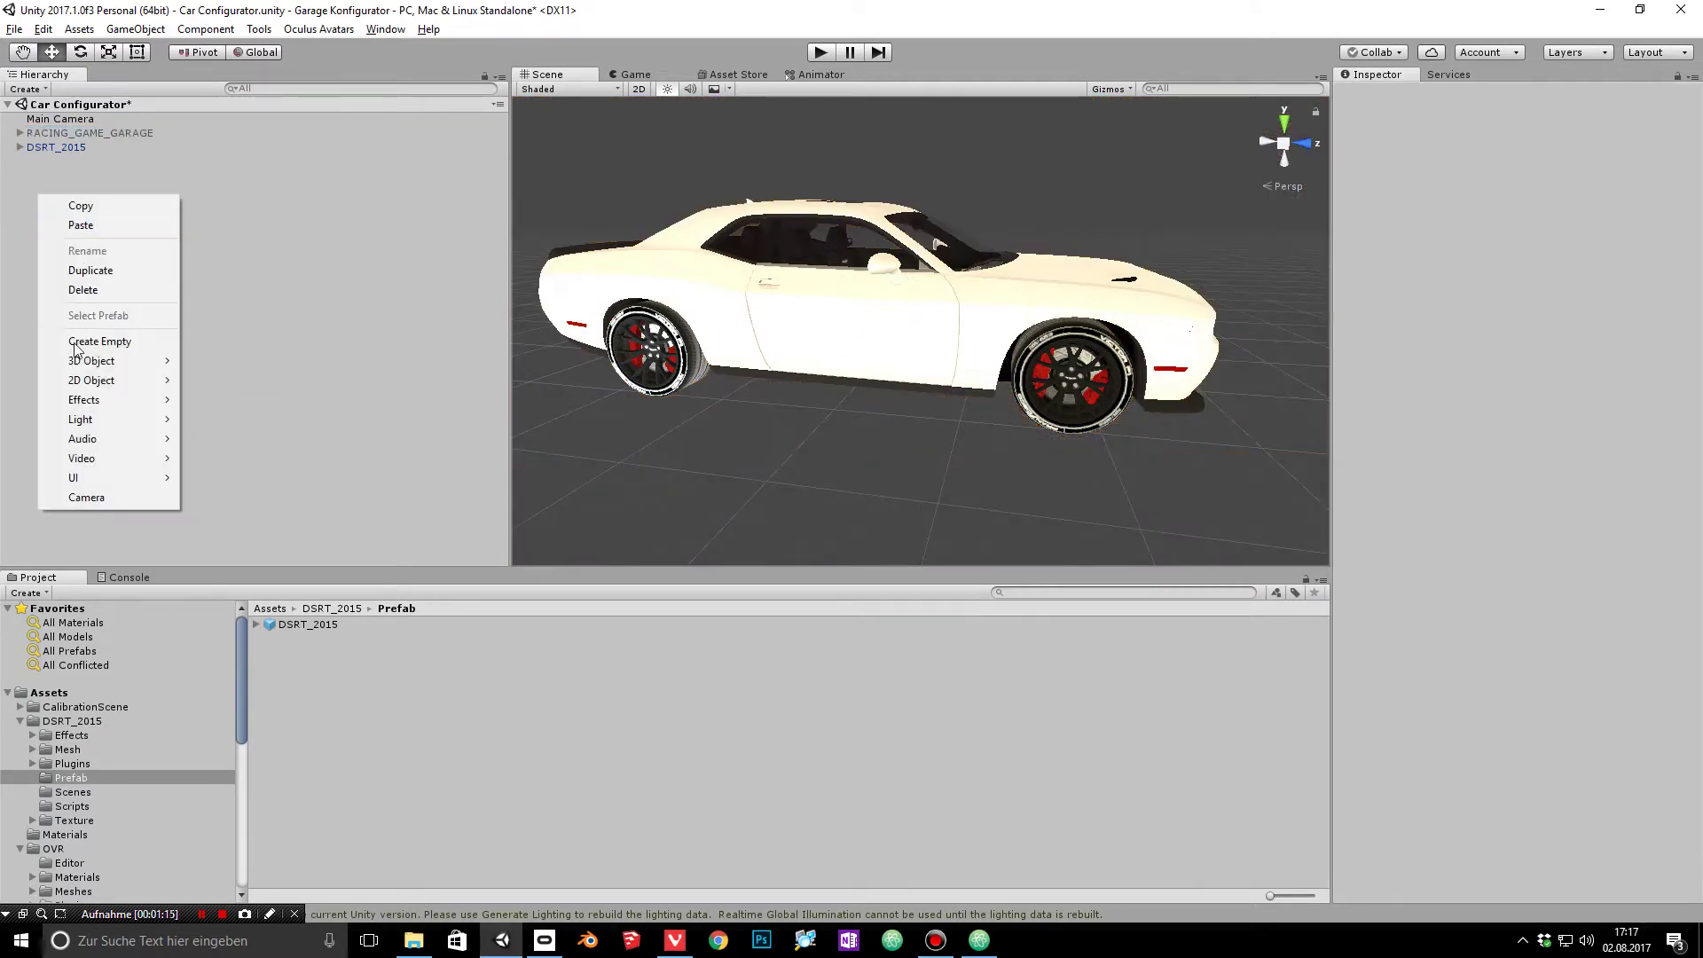
mouse_move(112, 362)
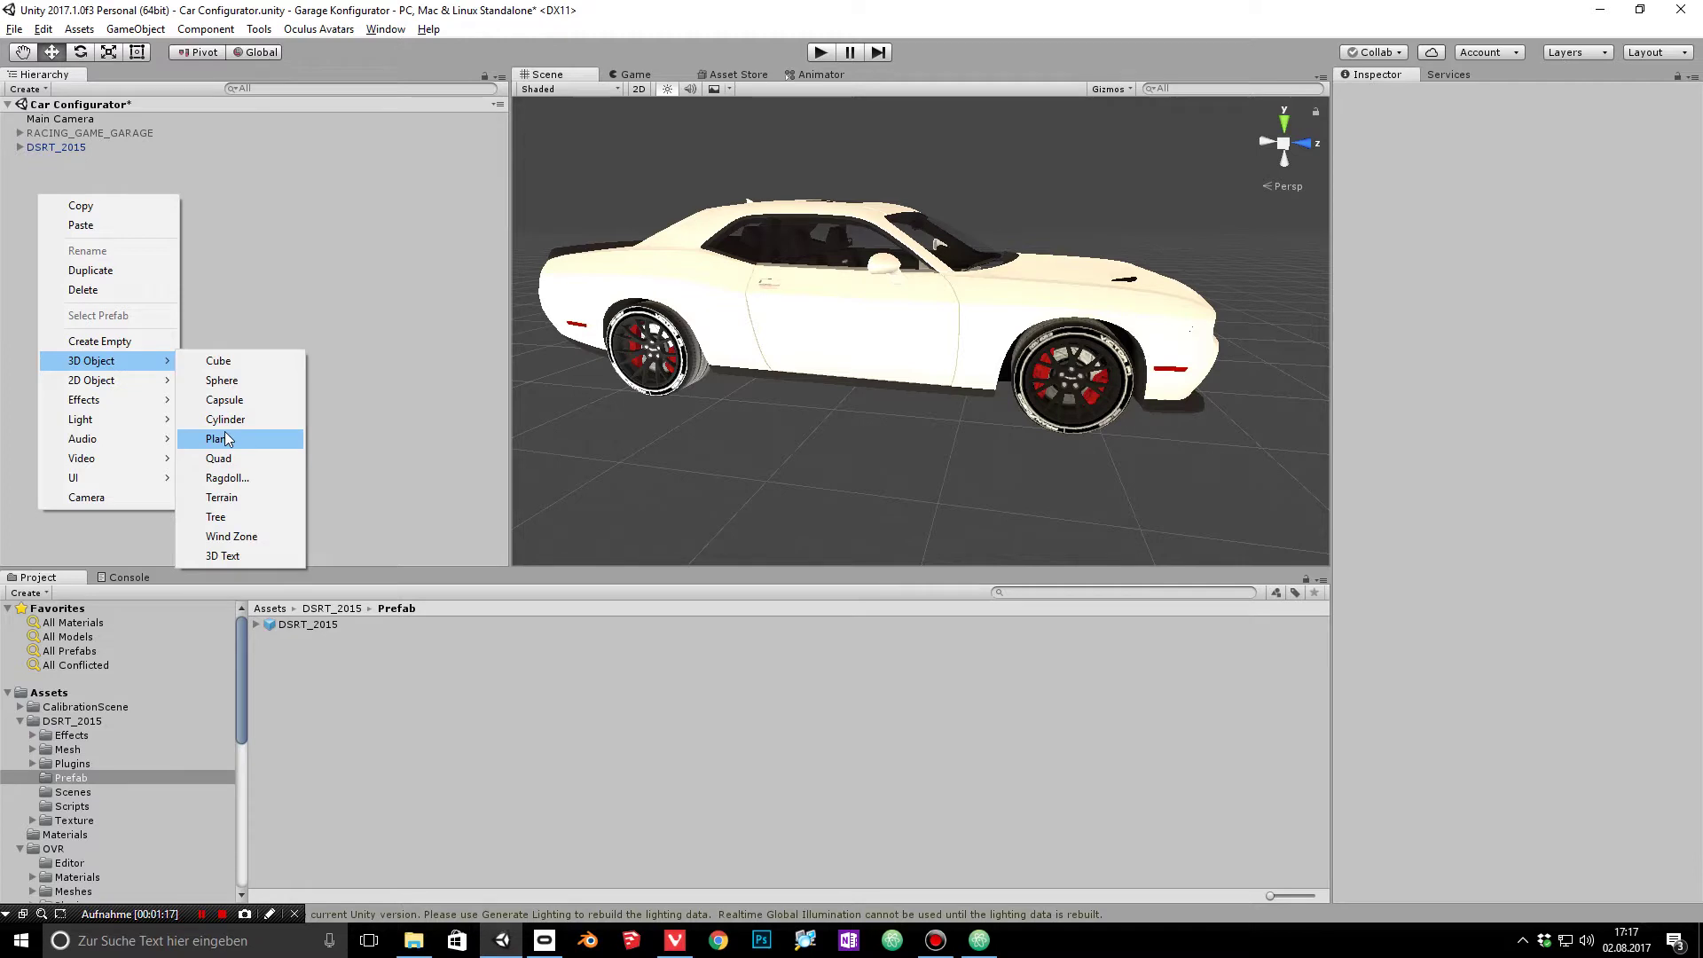
click(222, 440)
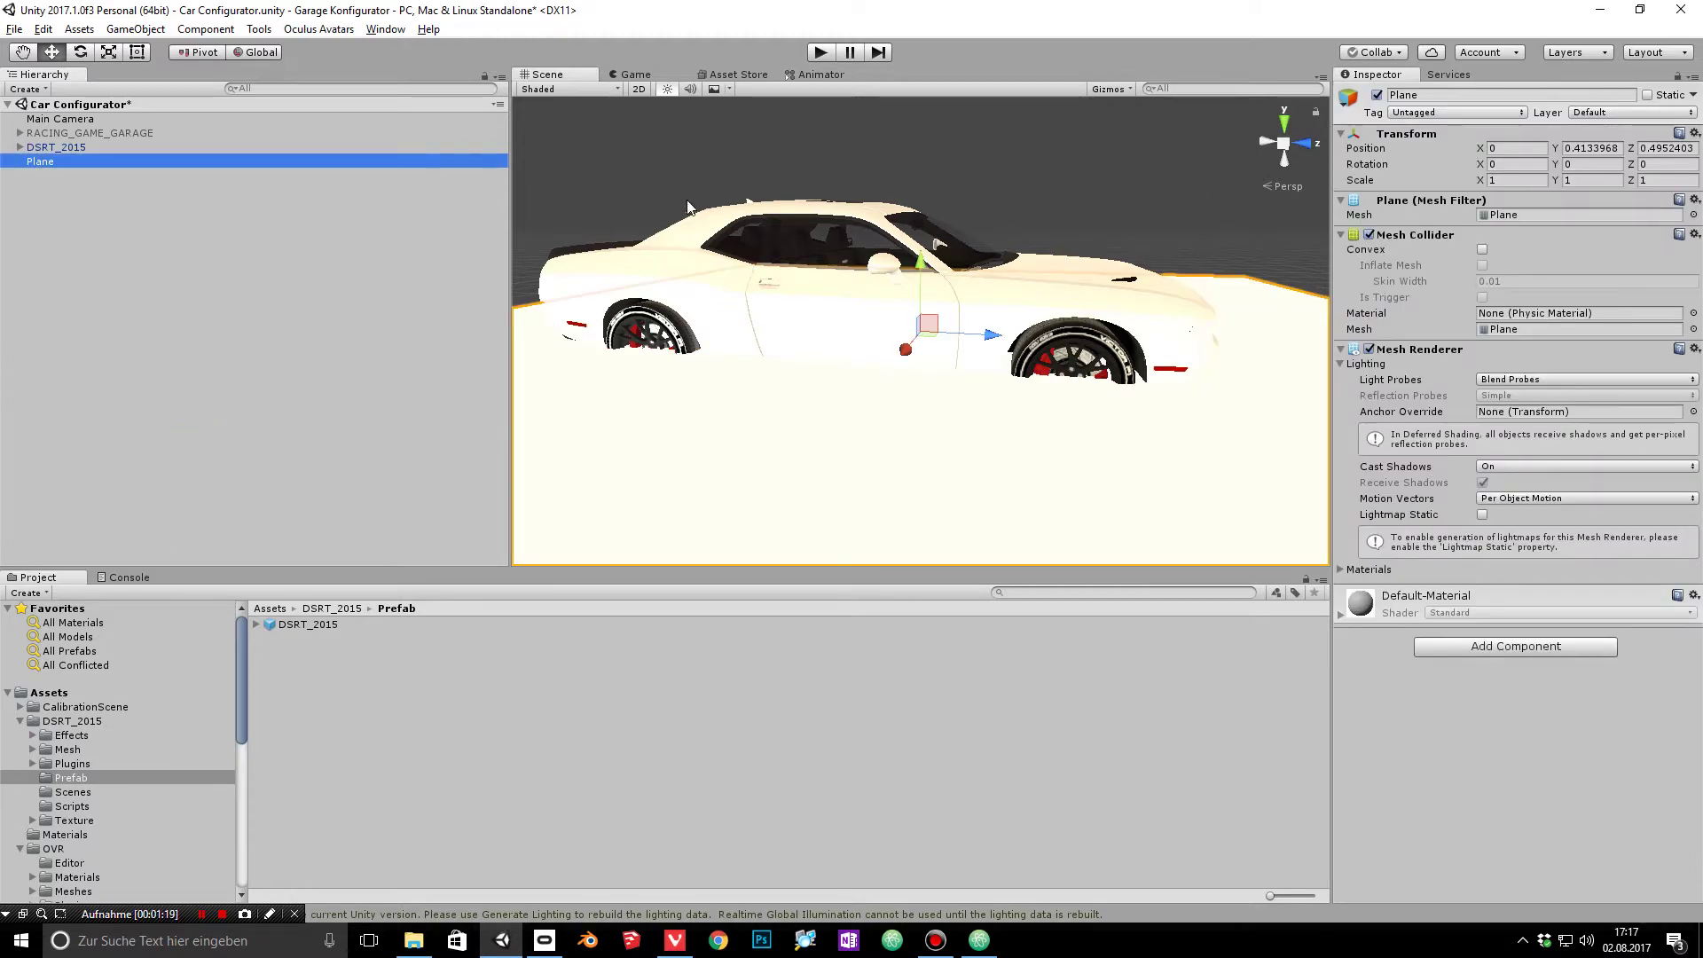
click(1593, 148)
text(0)
key(Tab)
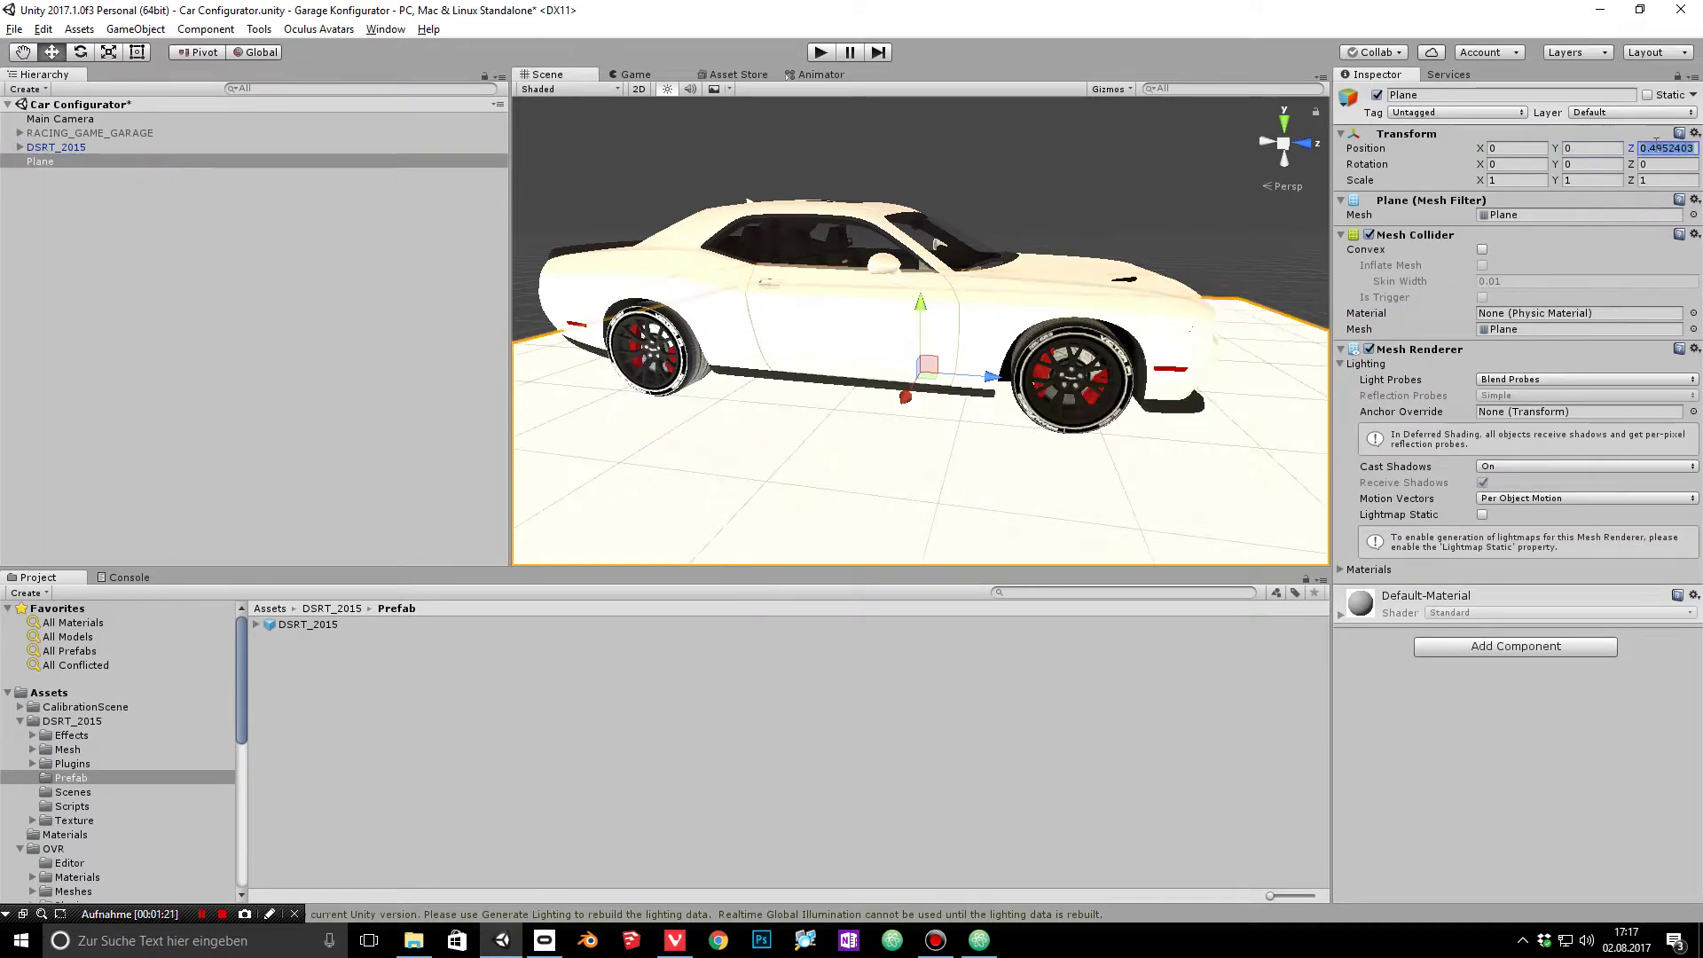
text(0)
Step: Scale the plane to 2 on the X, Y and Z axes
click(1509, 180)
text(2)
key(Tab)
text(2)
key(Tab)
text(2)
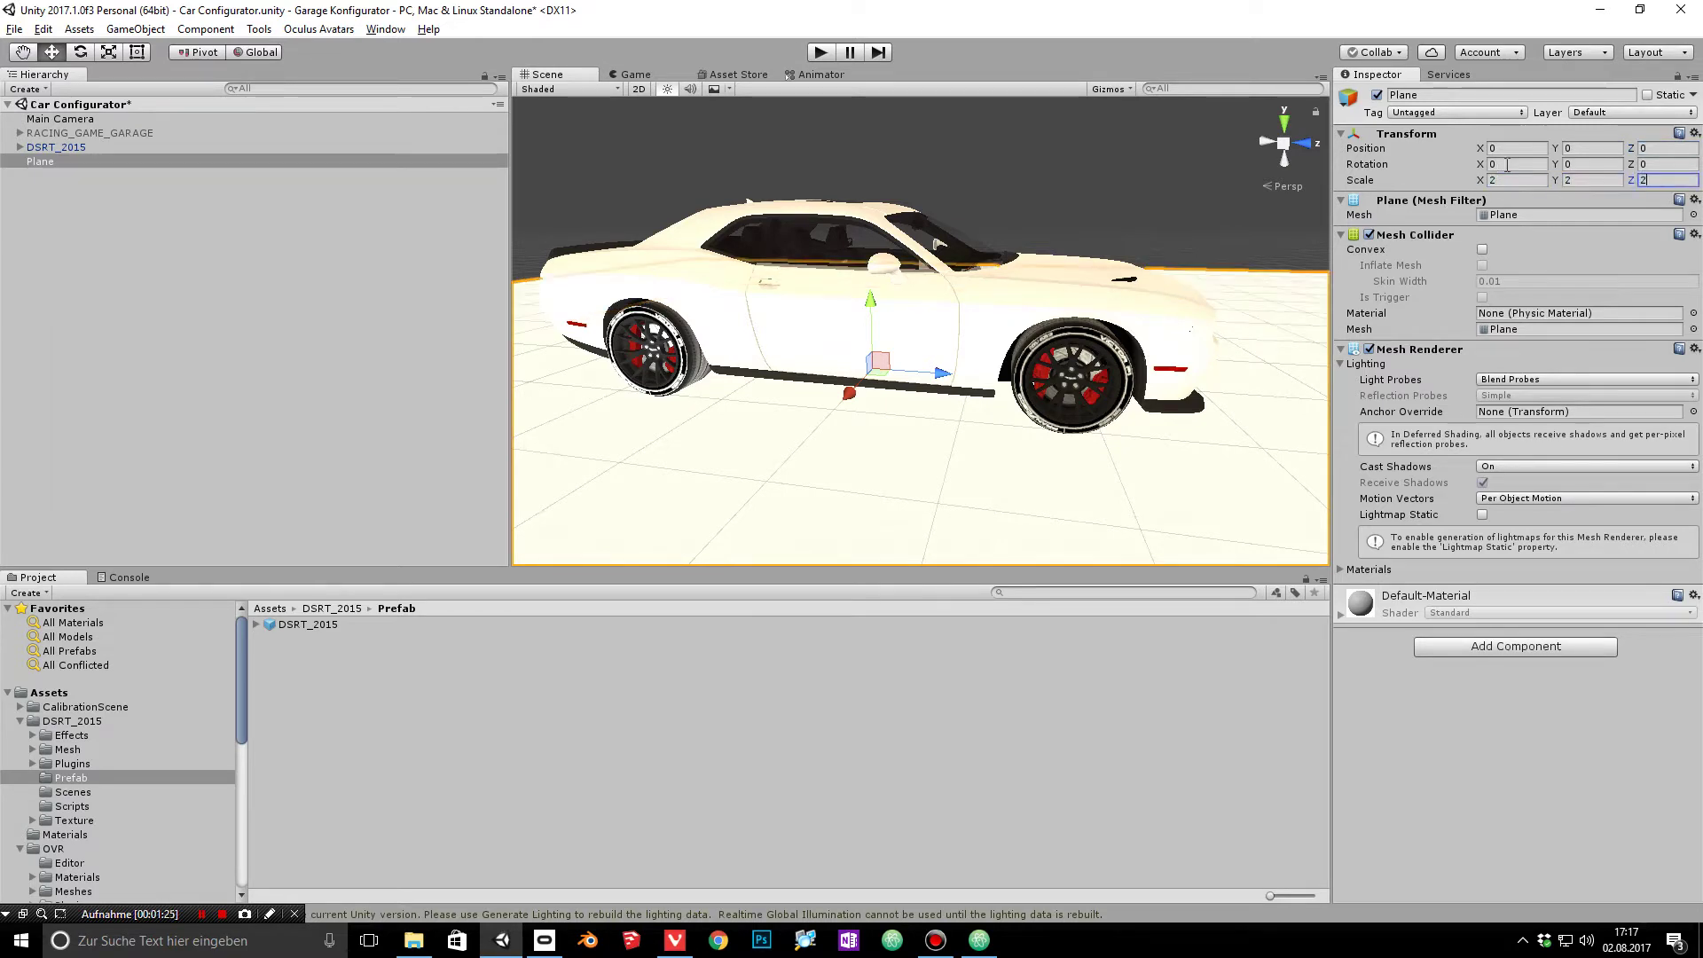
scroll(1004, 463, down, 5)
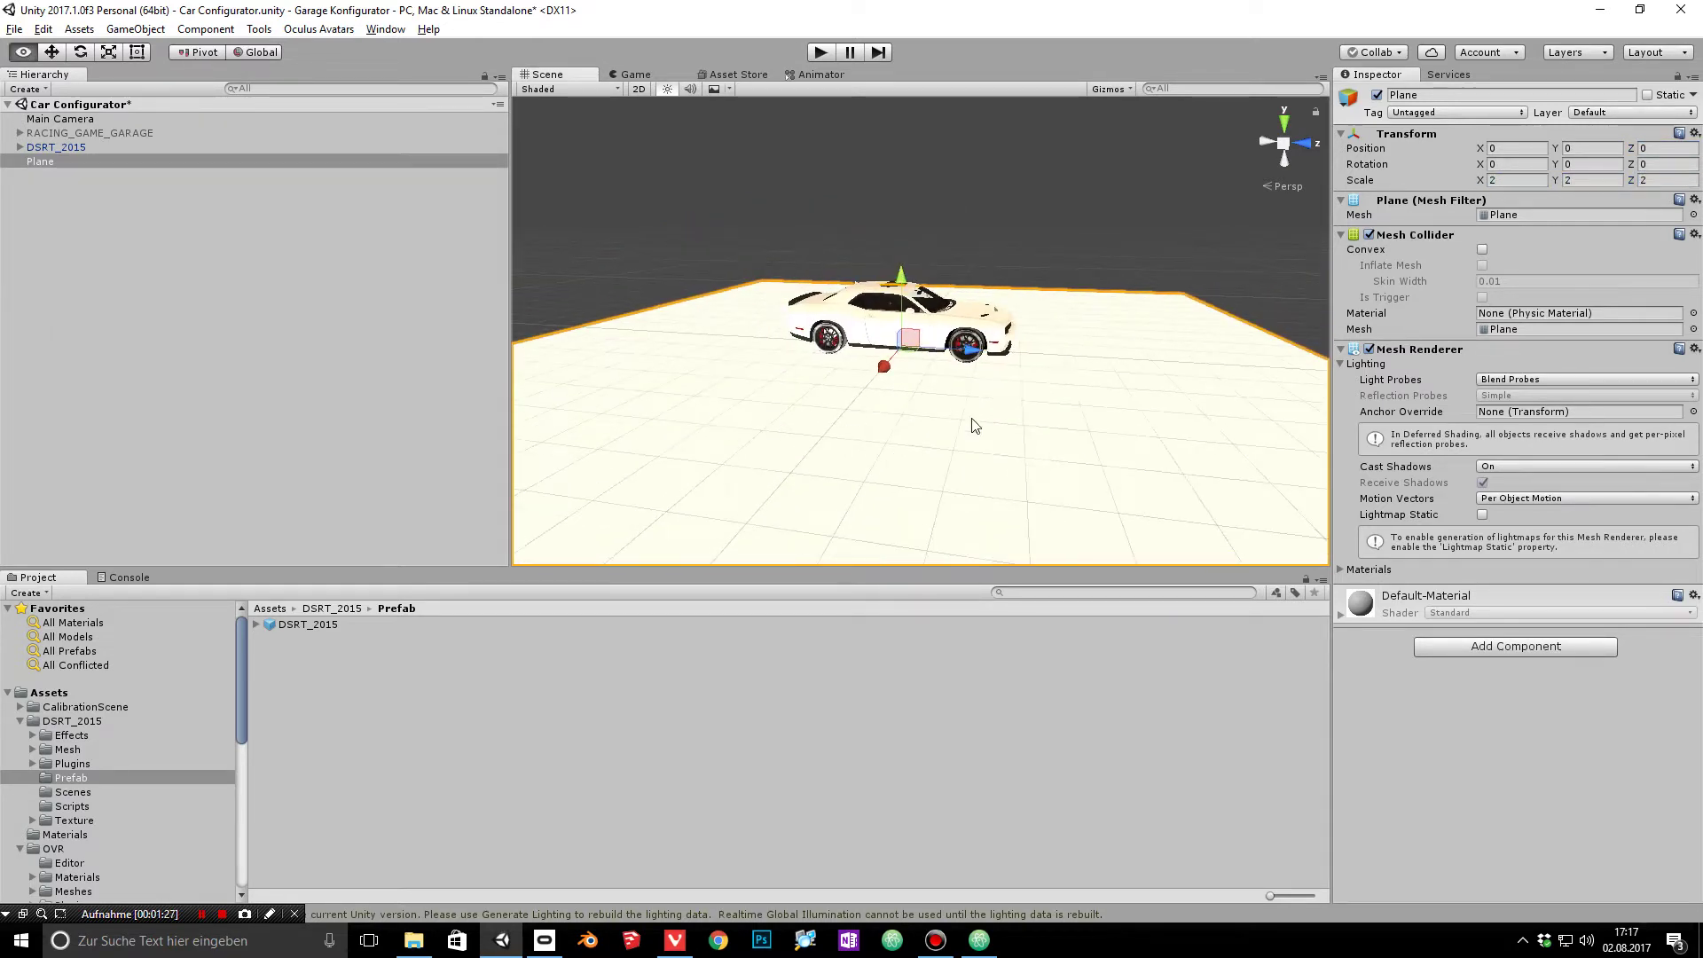
Step: Create a new material named Green in the root Assets folder
click(49, 692)
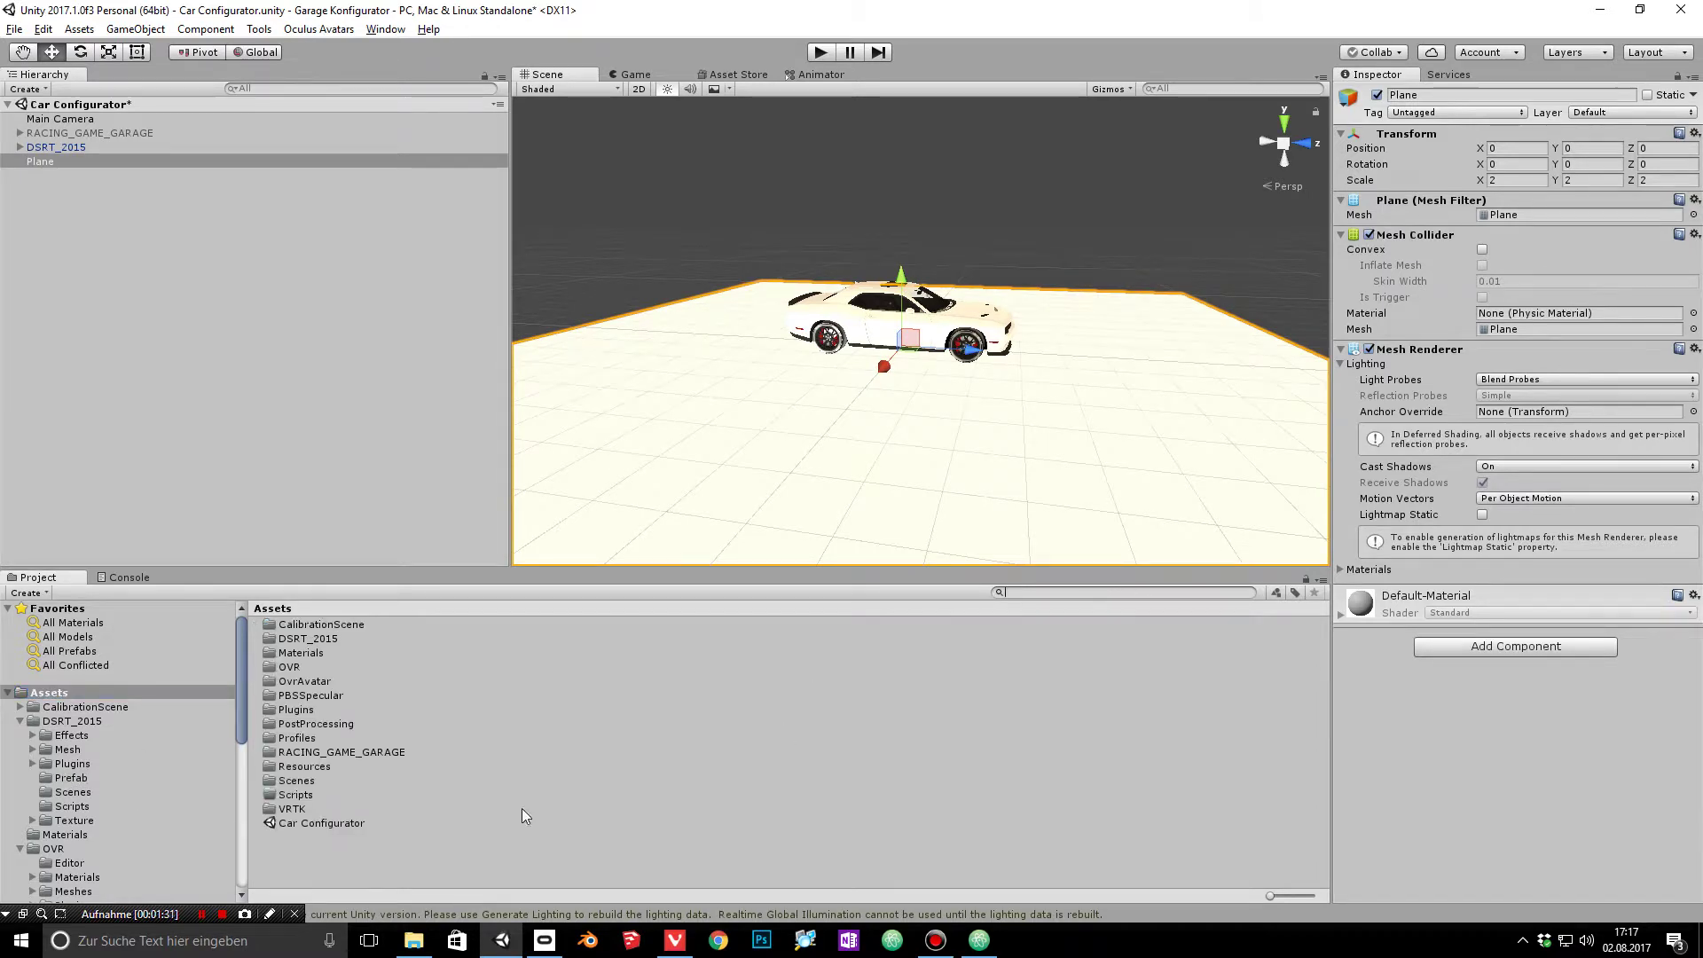
right_click(388, 860)
mouse_move(572, 542)
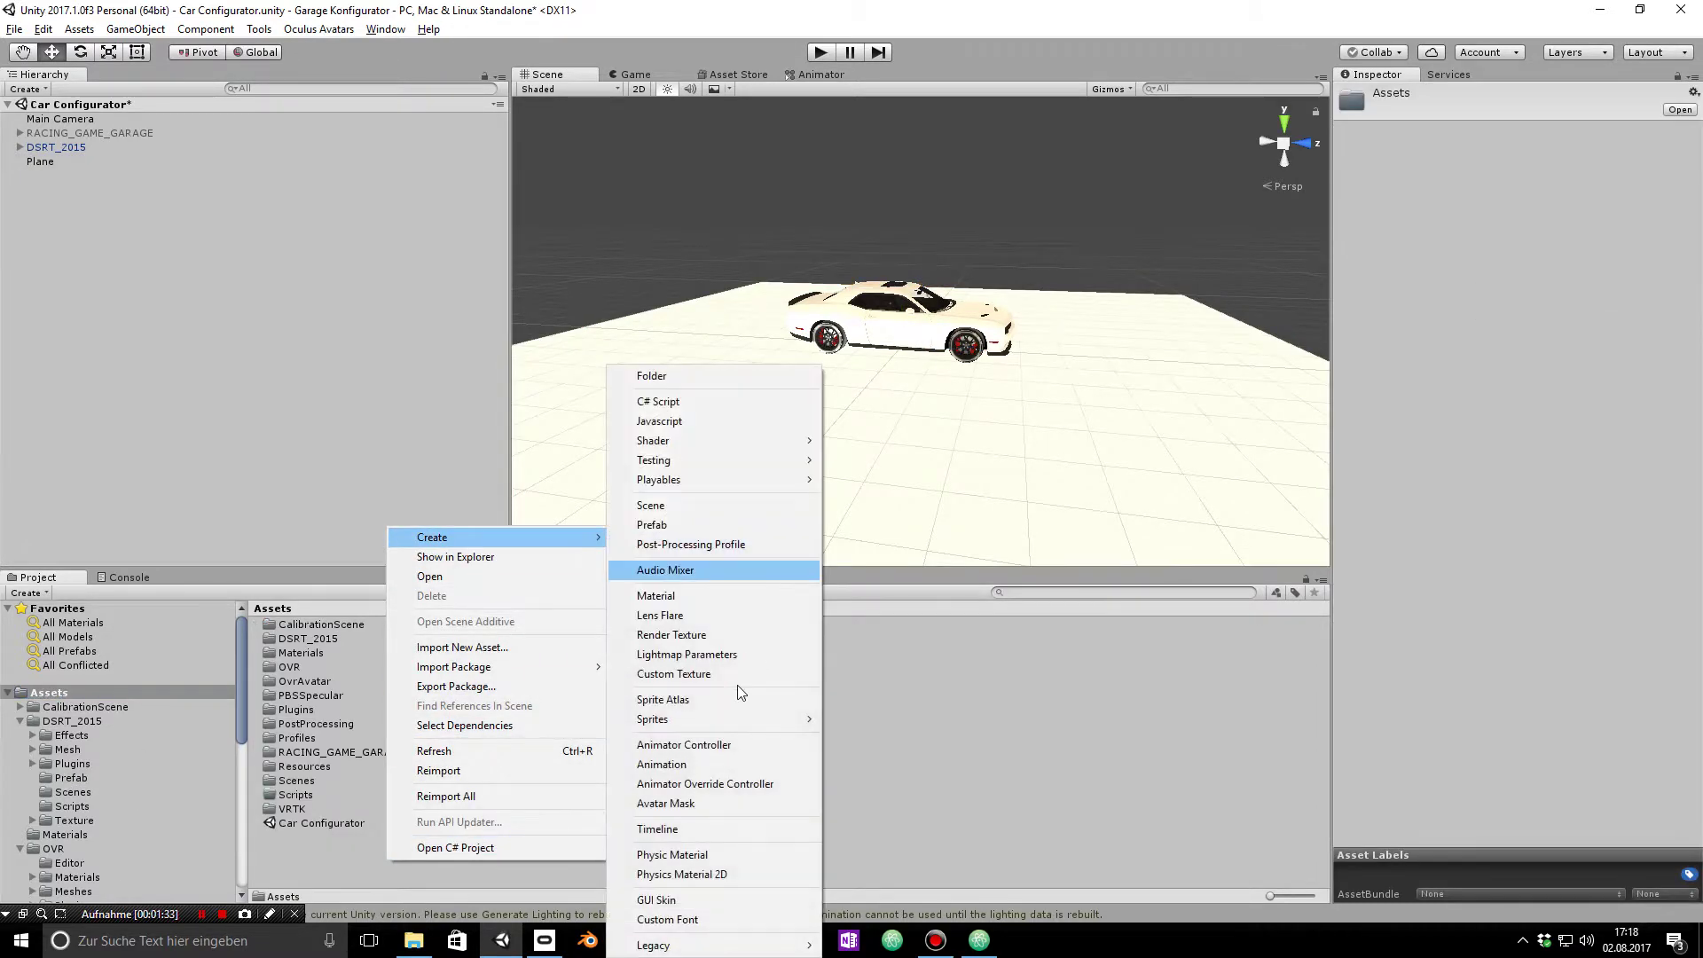
click(705, 596)
text(Green)
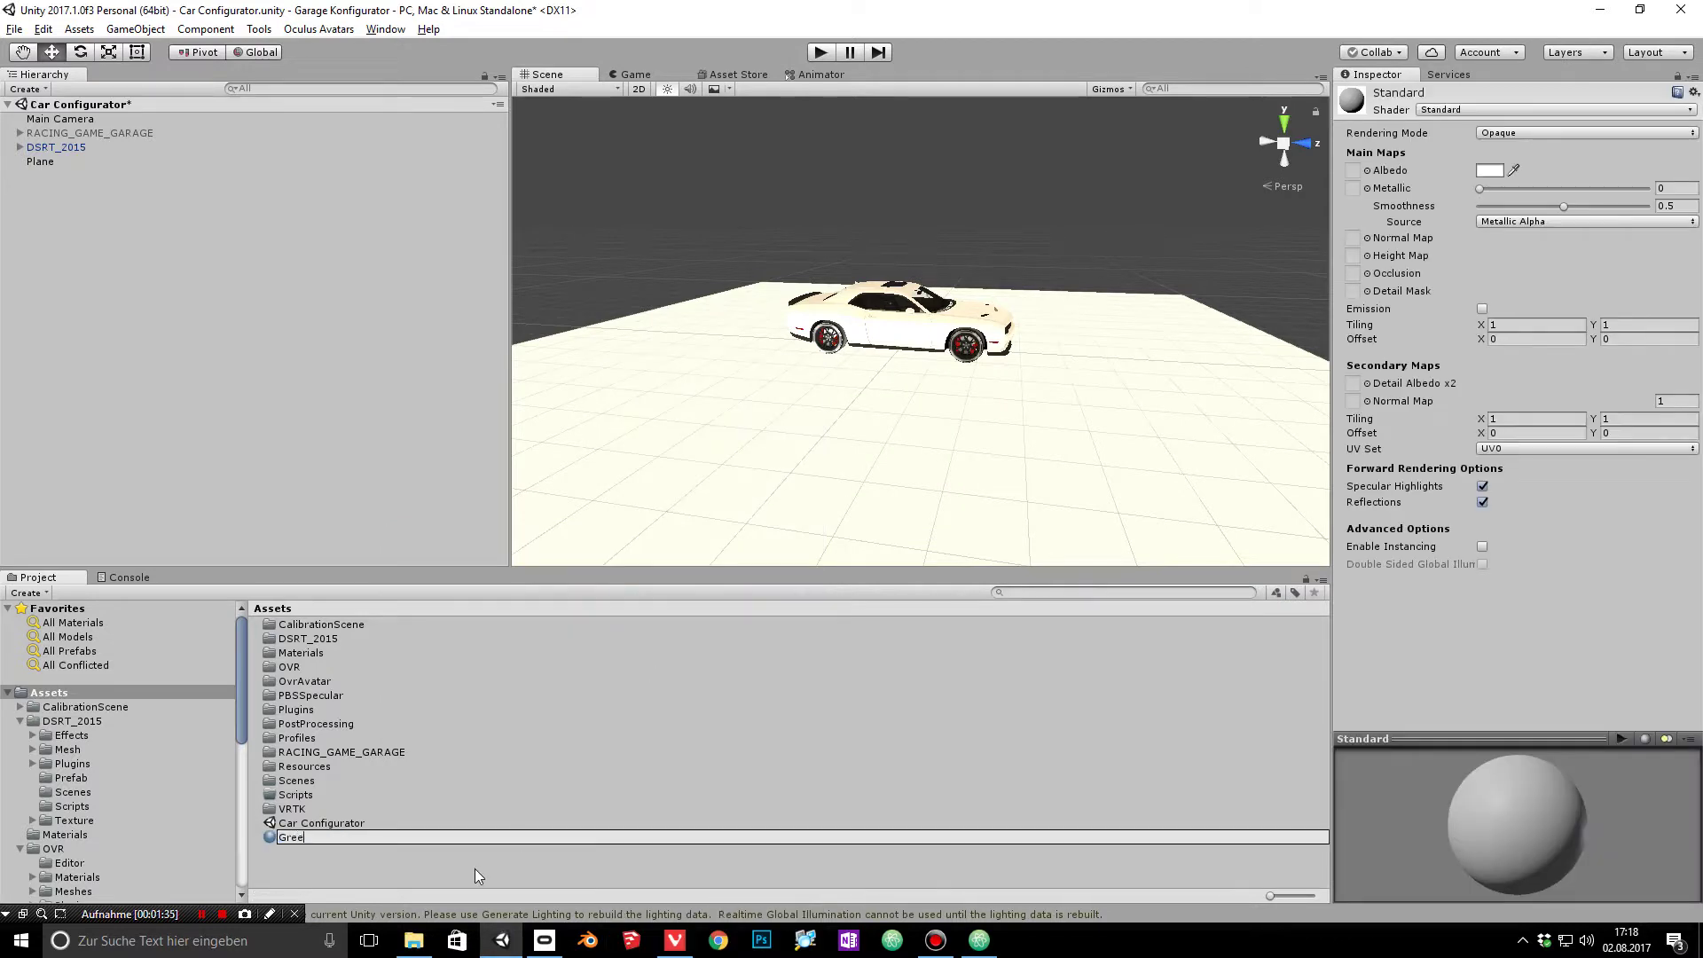
key(Return)
Step: Set the Green material's albedo to a dark green of about RGB 38, 144, 4
click(1494, 170)
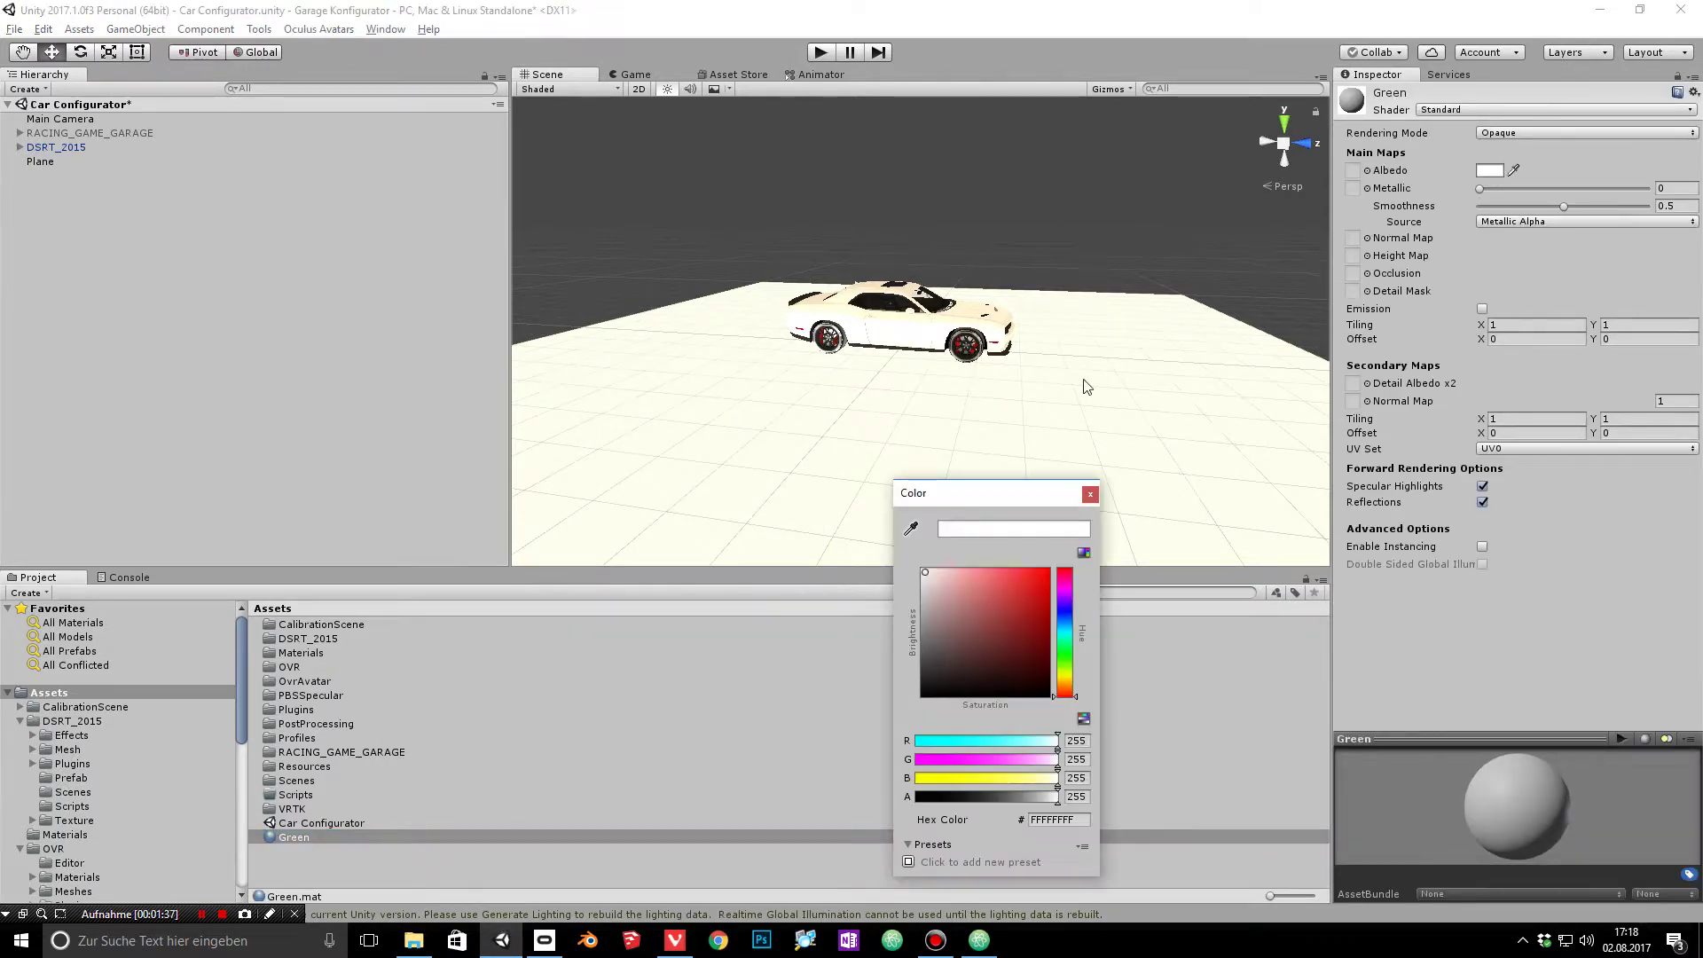
drag(1019, 609, 1064, 659)
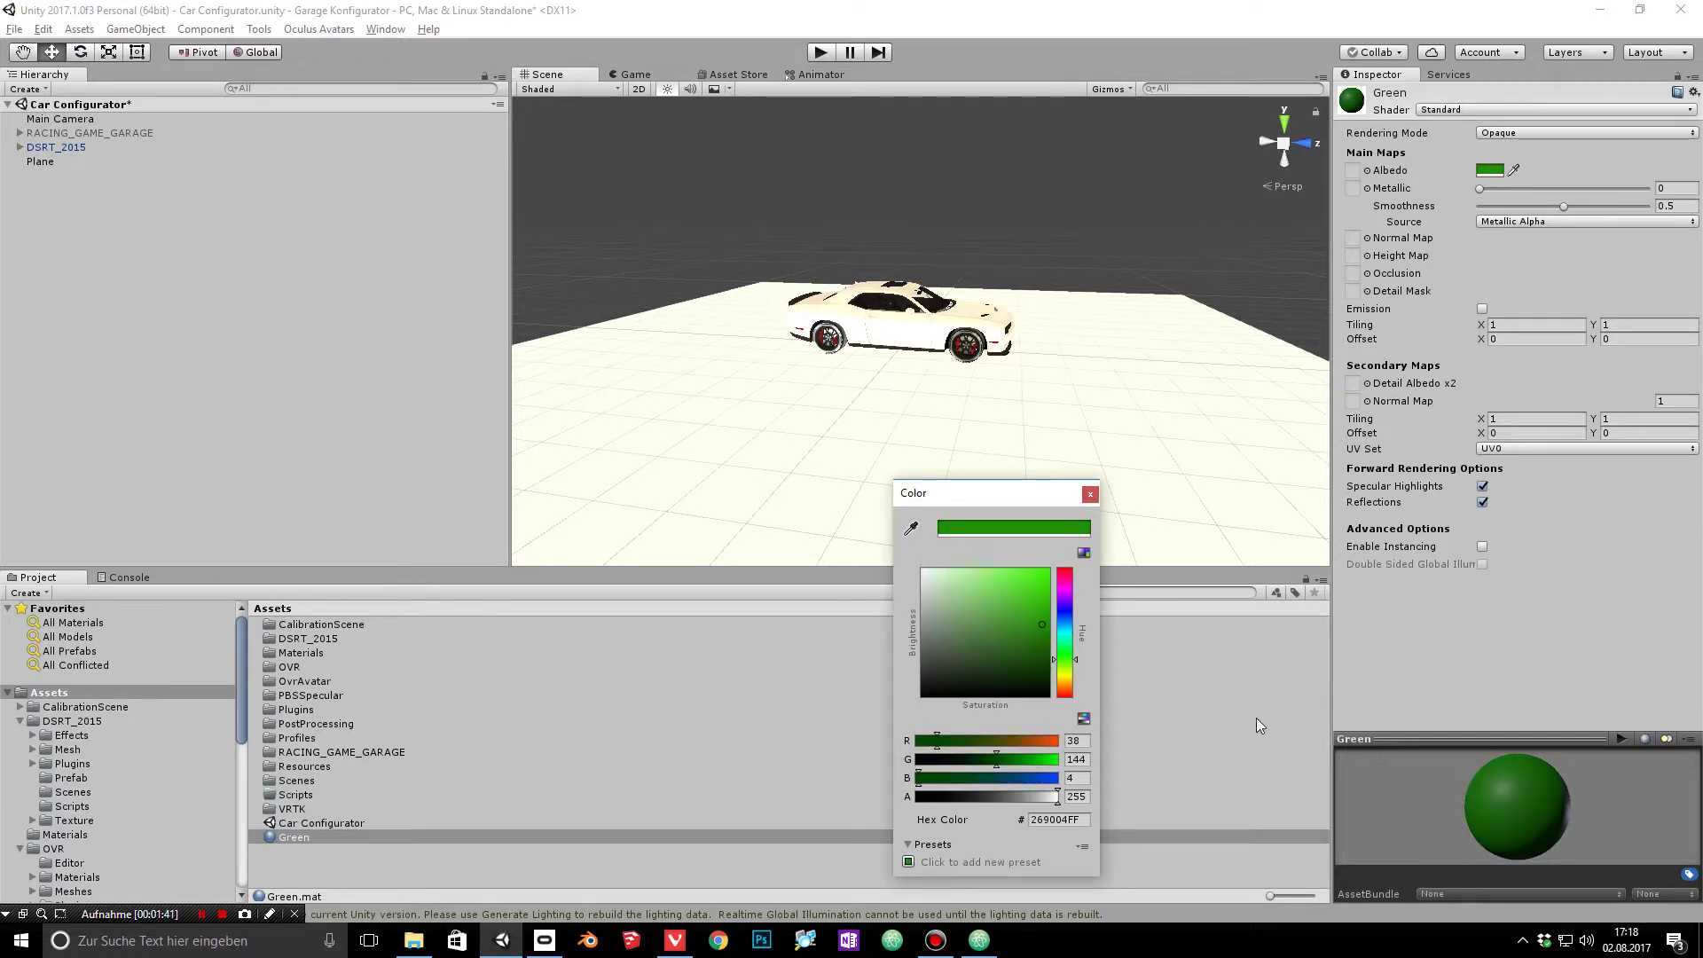
click(1090, 494)
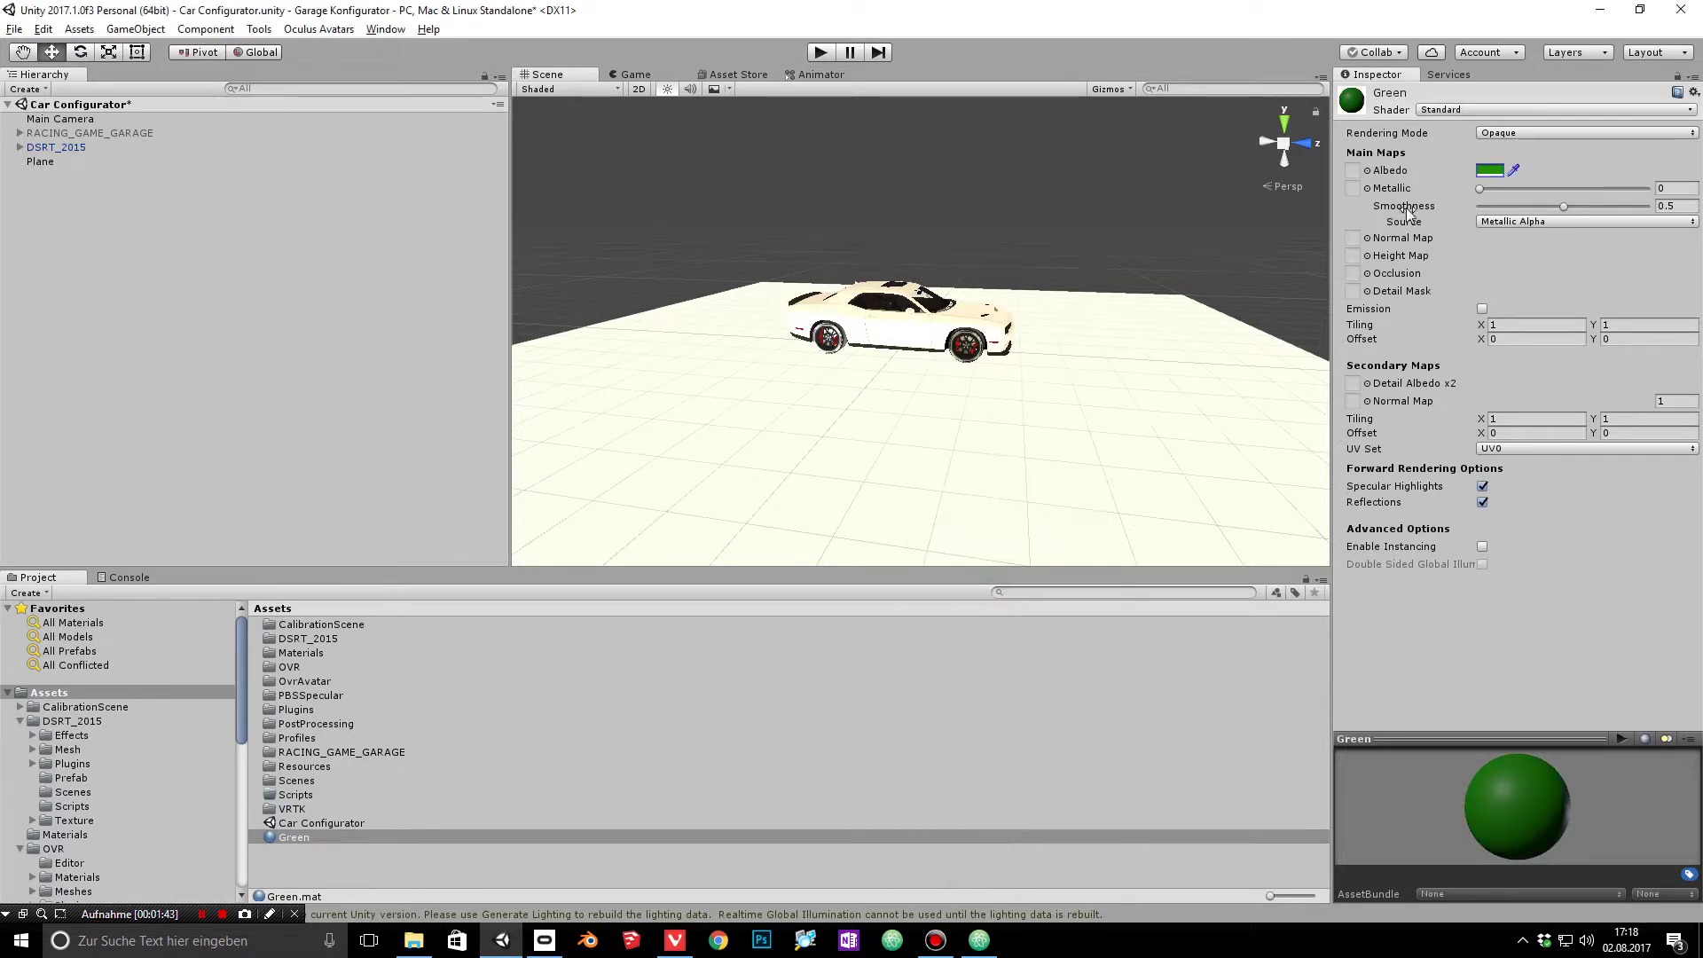
Step: Apply the Green material to the plane and select the plane to check it
drag(297, 839, 813, 476)
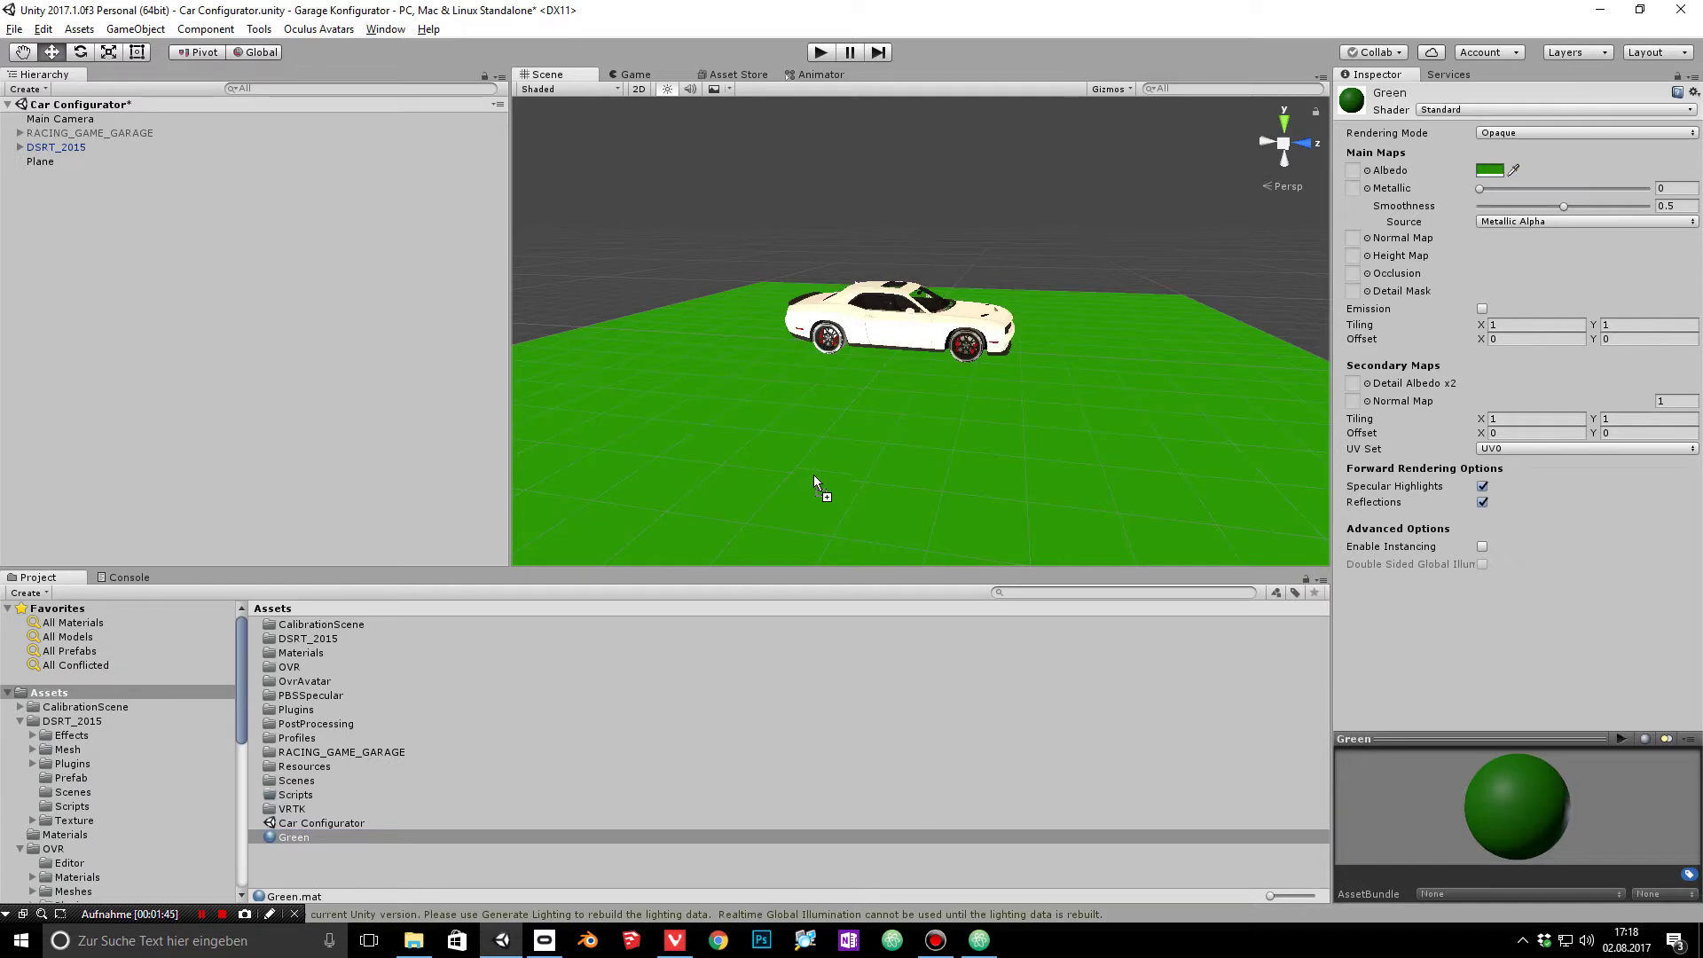
alt+drag(987, 396, 967, 385)
click(101, 160)
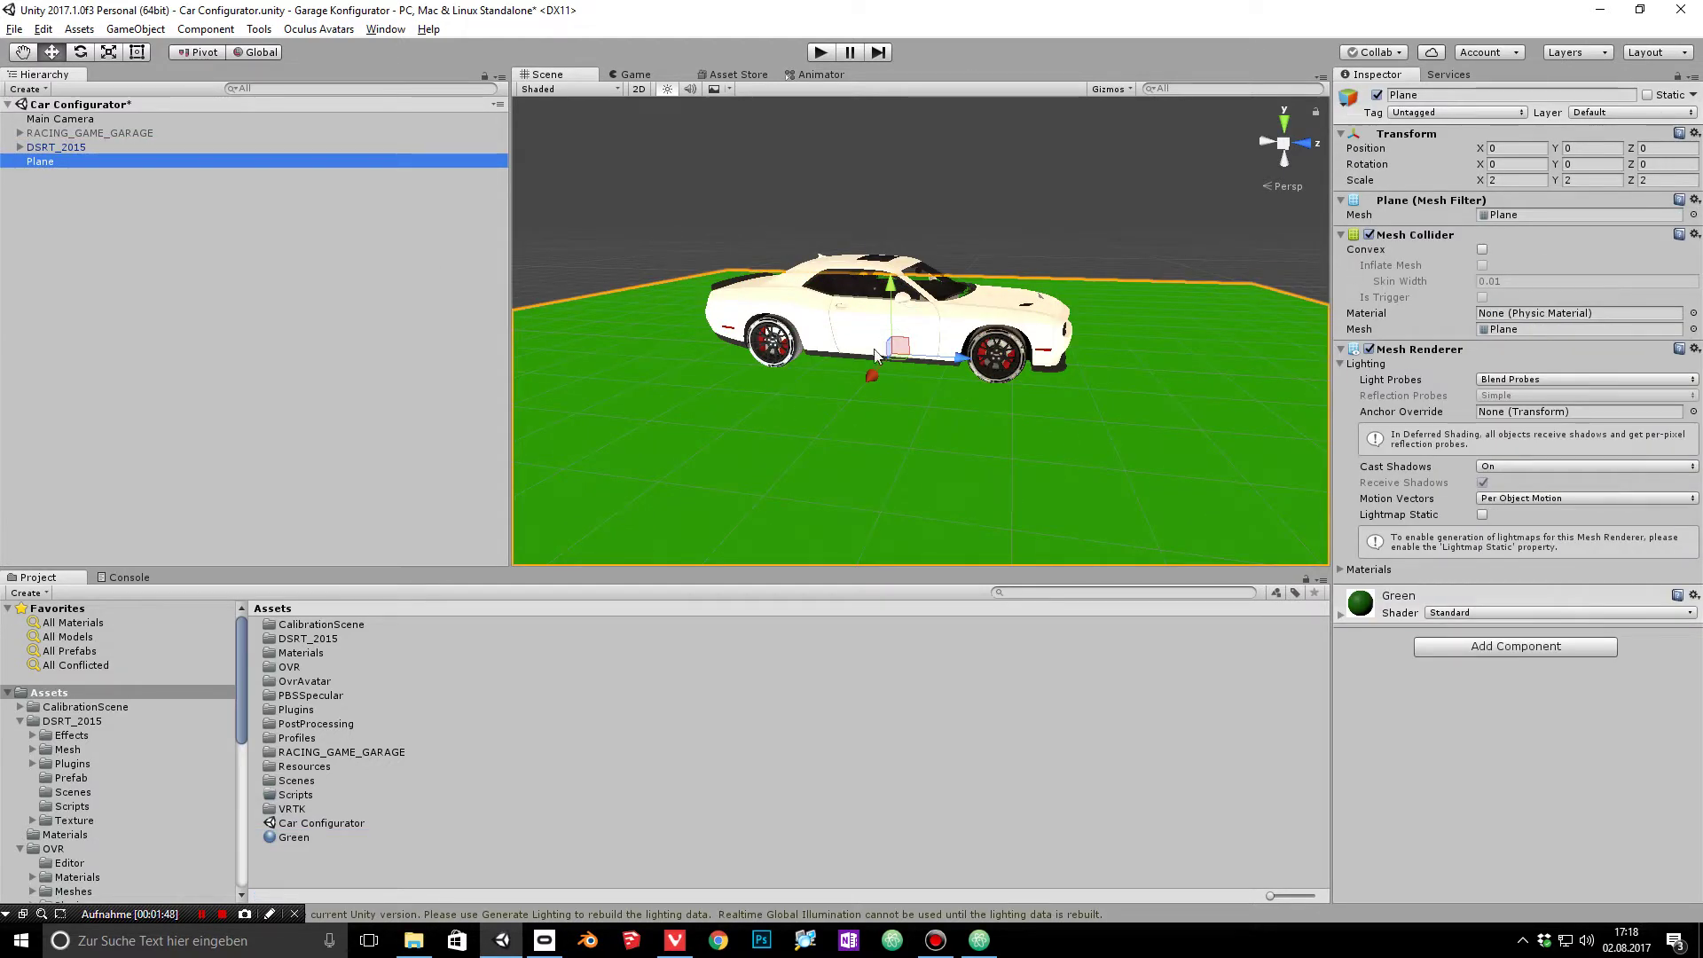
Step: Create an empty game object in the scene root and name it VRTKSDKManager
click(78, 215)
right_click(78, 215)
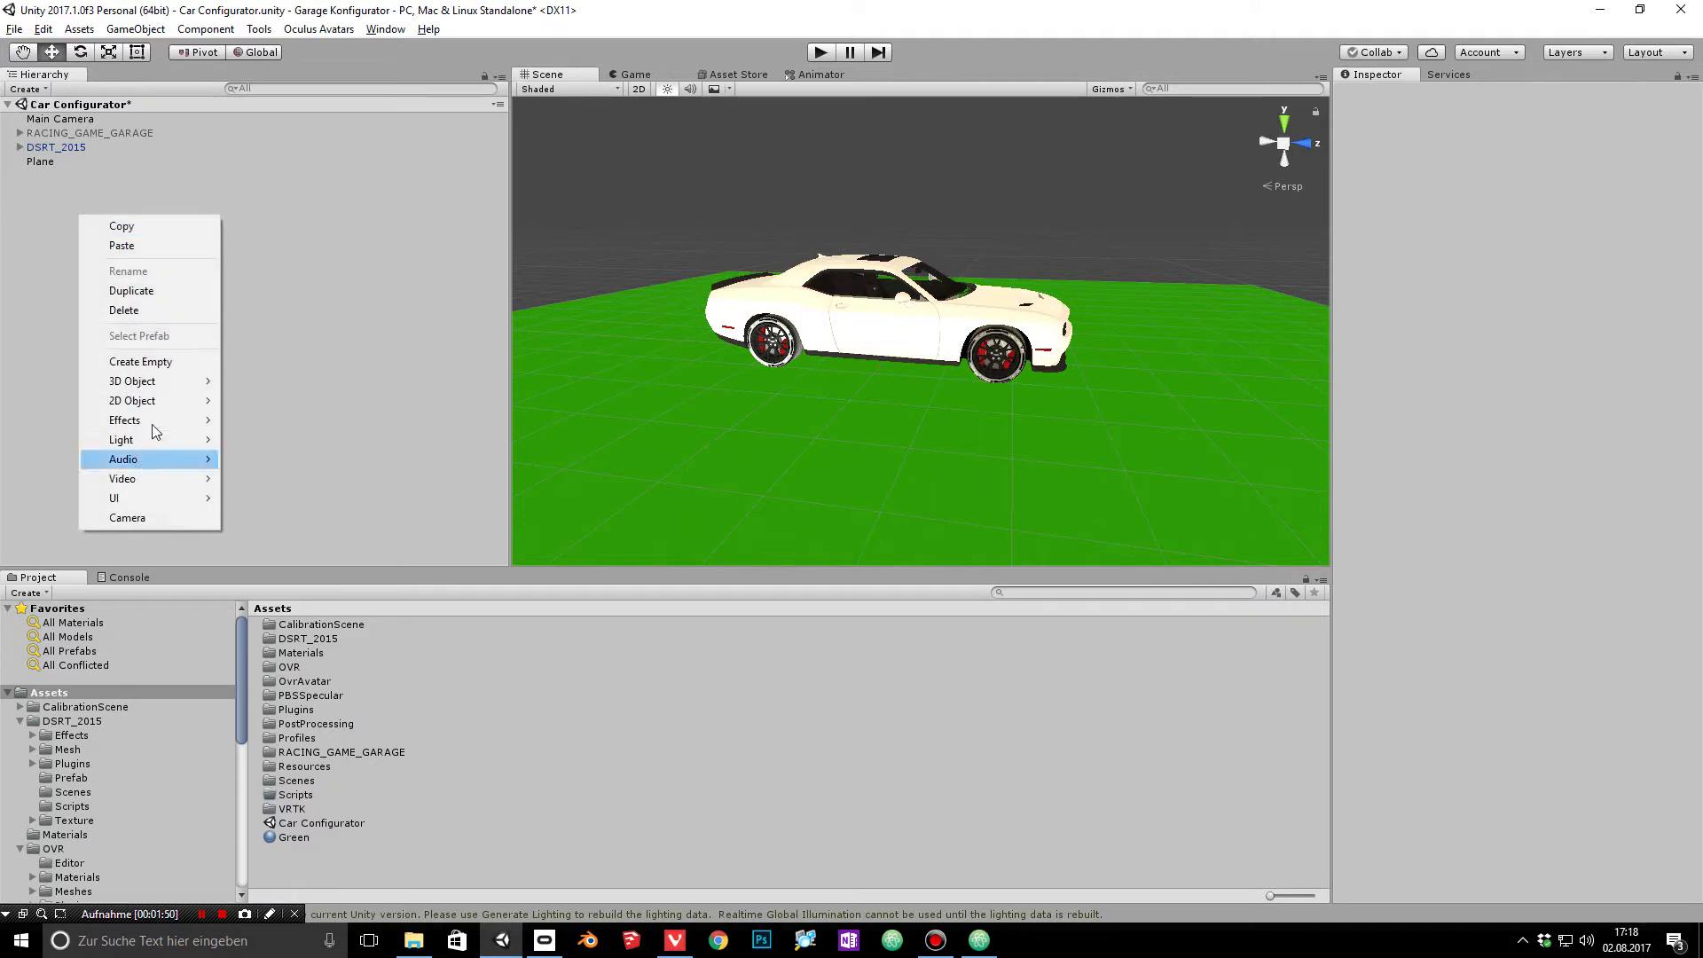
click(169, 369)
click(1542, 92)
text(VRTL)
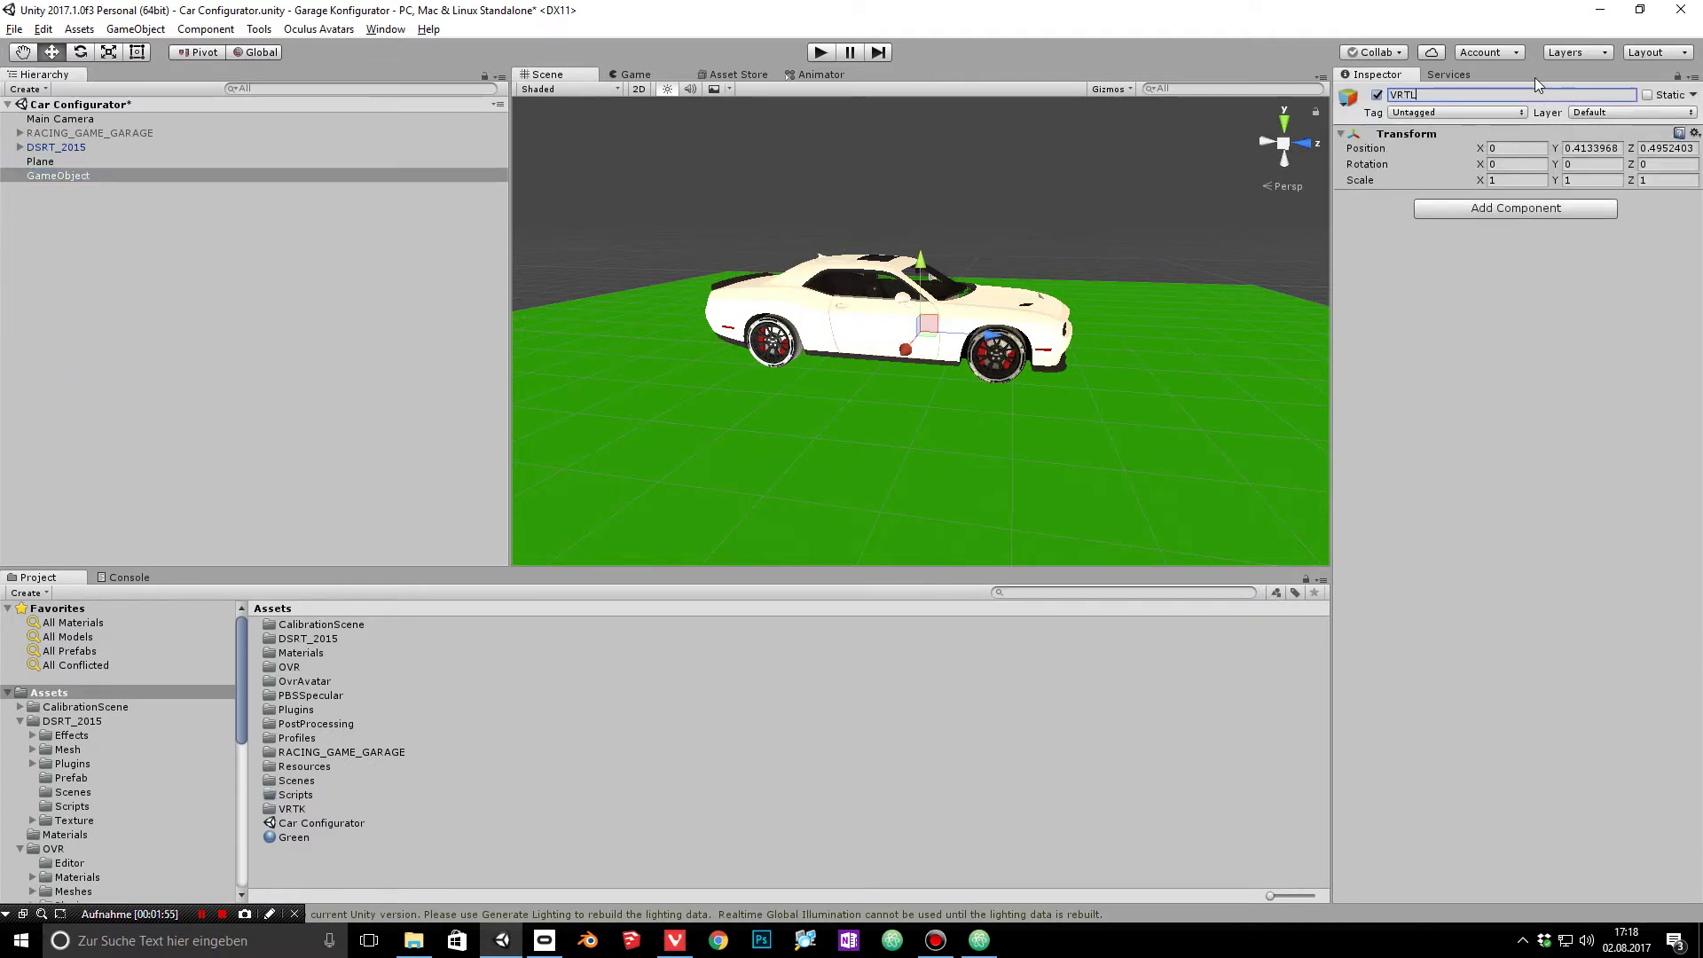
key(BackSpace)
text(KSDKManager)
key(Return)
Step: Add the VRTK_SDK Manager component to the VRTKSDKManager object
click(1514, 209)
text(vrtk sdk)
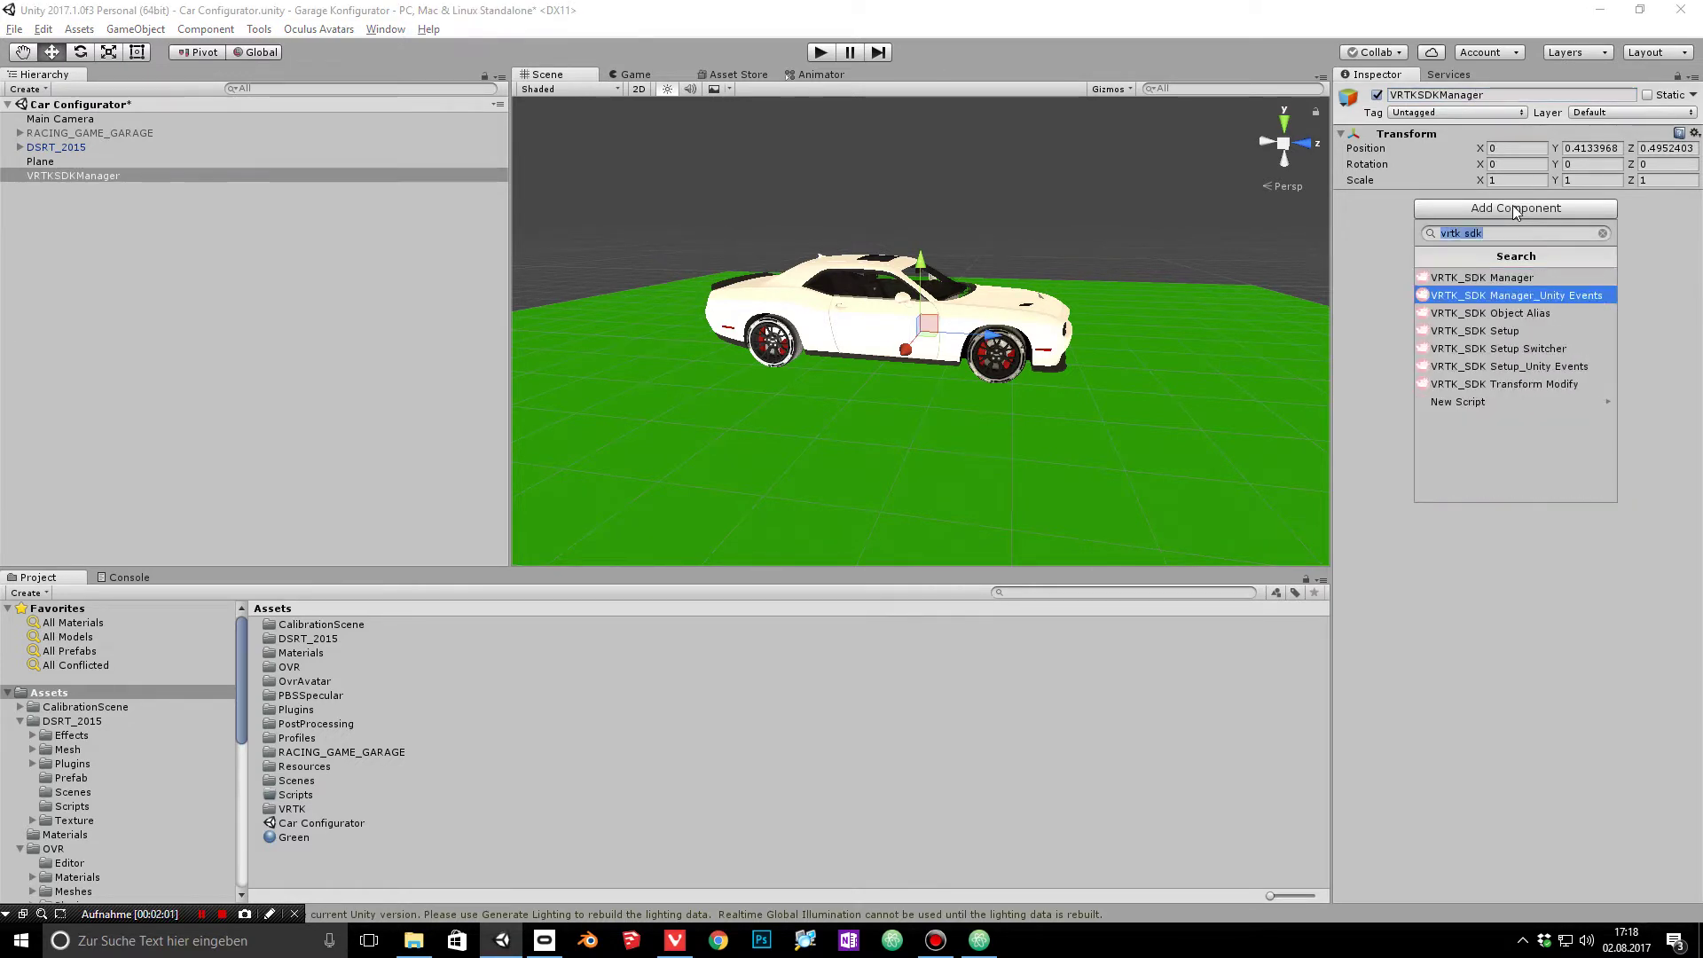
key(Up)
key(Return)
Step: Create an empty child object under VRTKSDKManager and name it OculusSDK
right_click(69, 182)
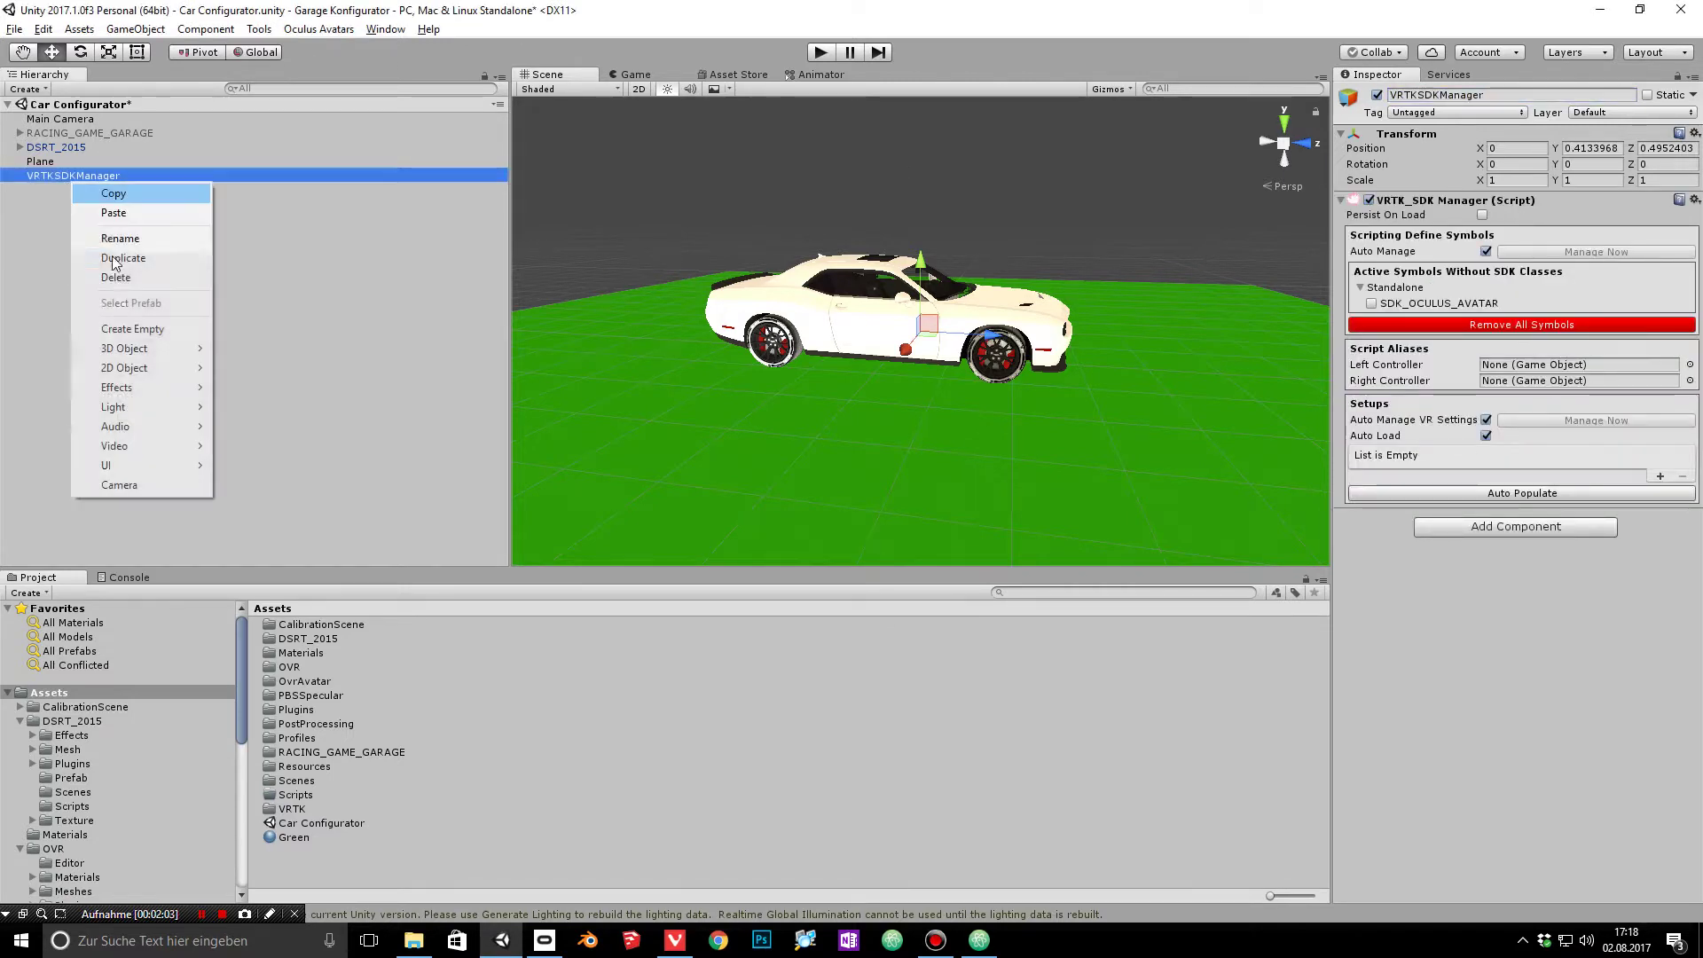
click(134, 333)
click(1500, 91)
text(OculusSDK)
key(Return)
Step: Add the VRTK_SDK Setup component to the OculusSDK object
click(1559, 210)
text(o)
key(BackSpace)
text(vrtk set)
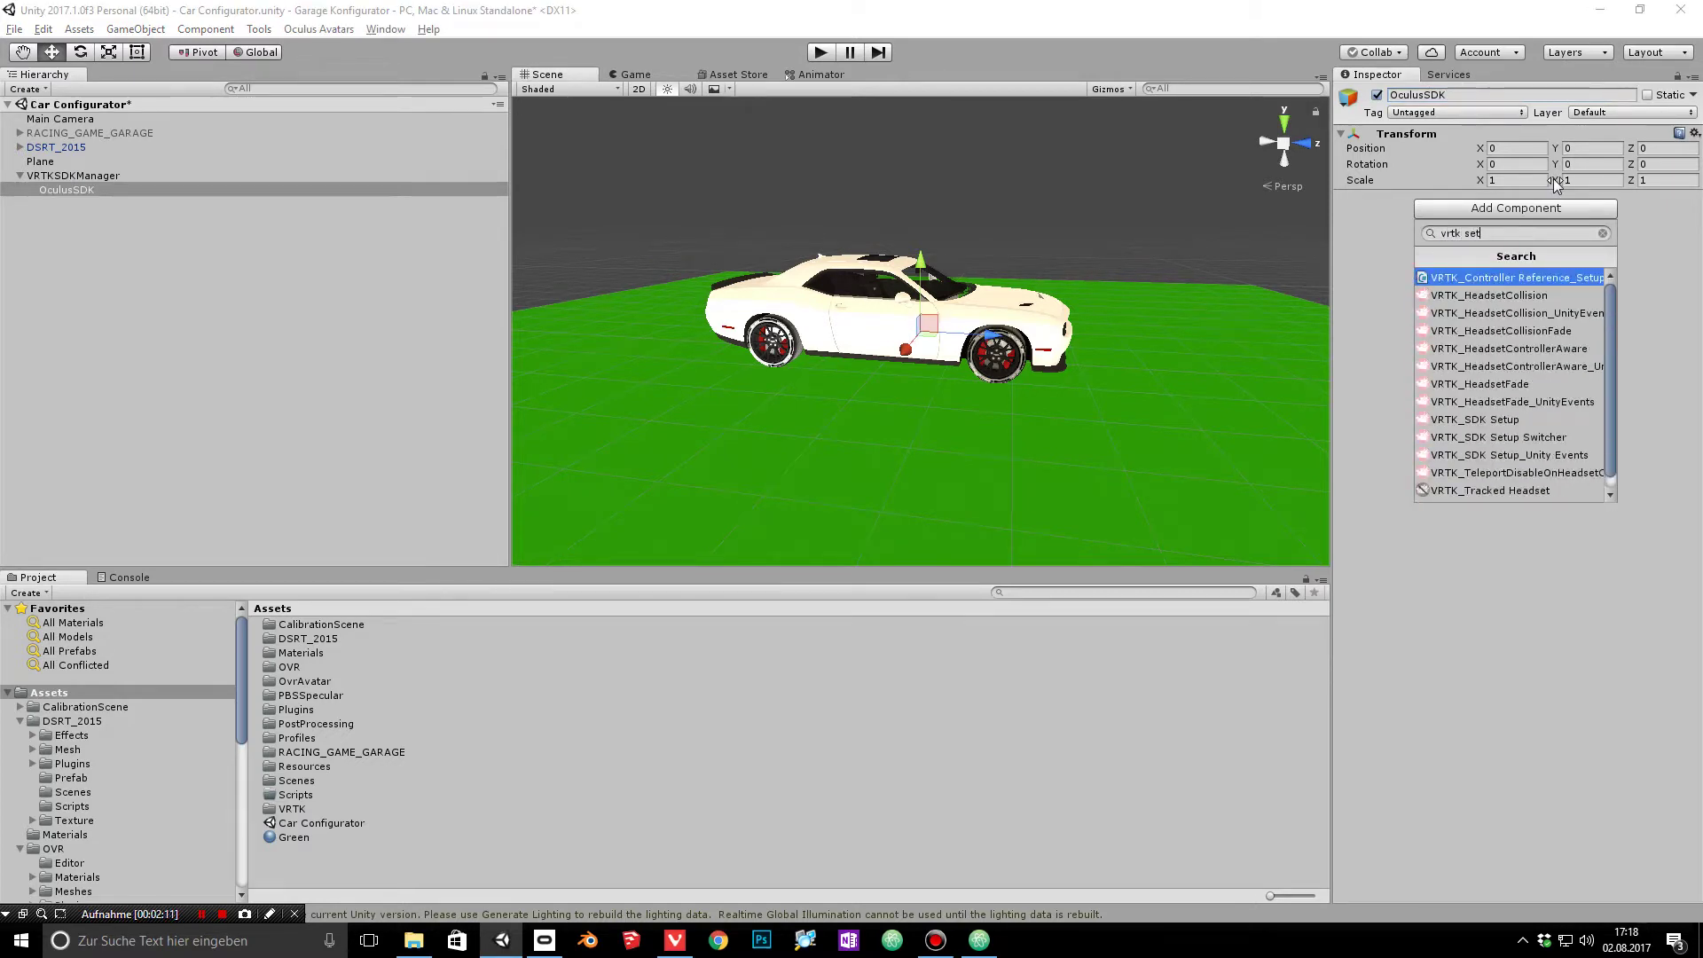
click(1452, 420)
click(63, 191)
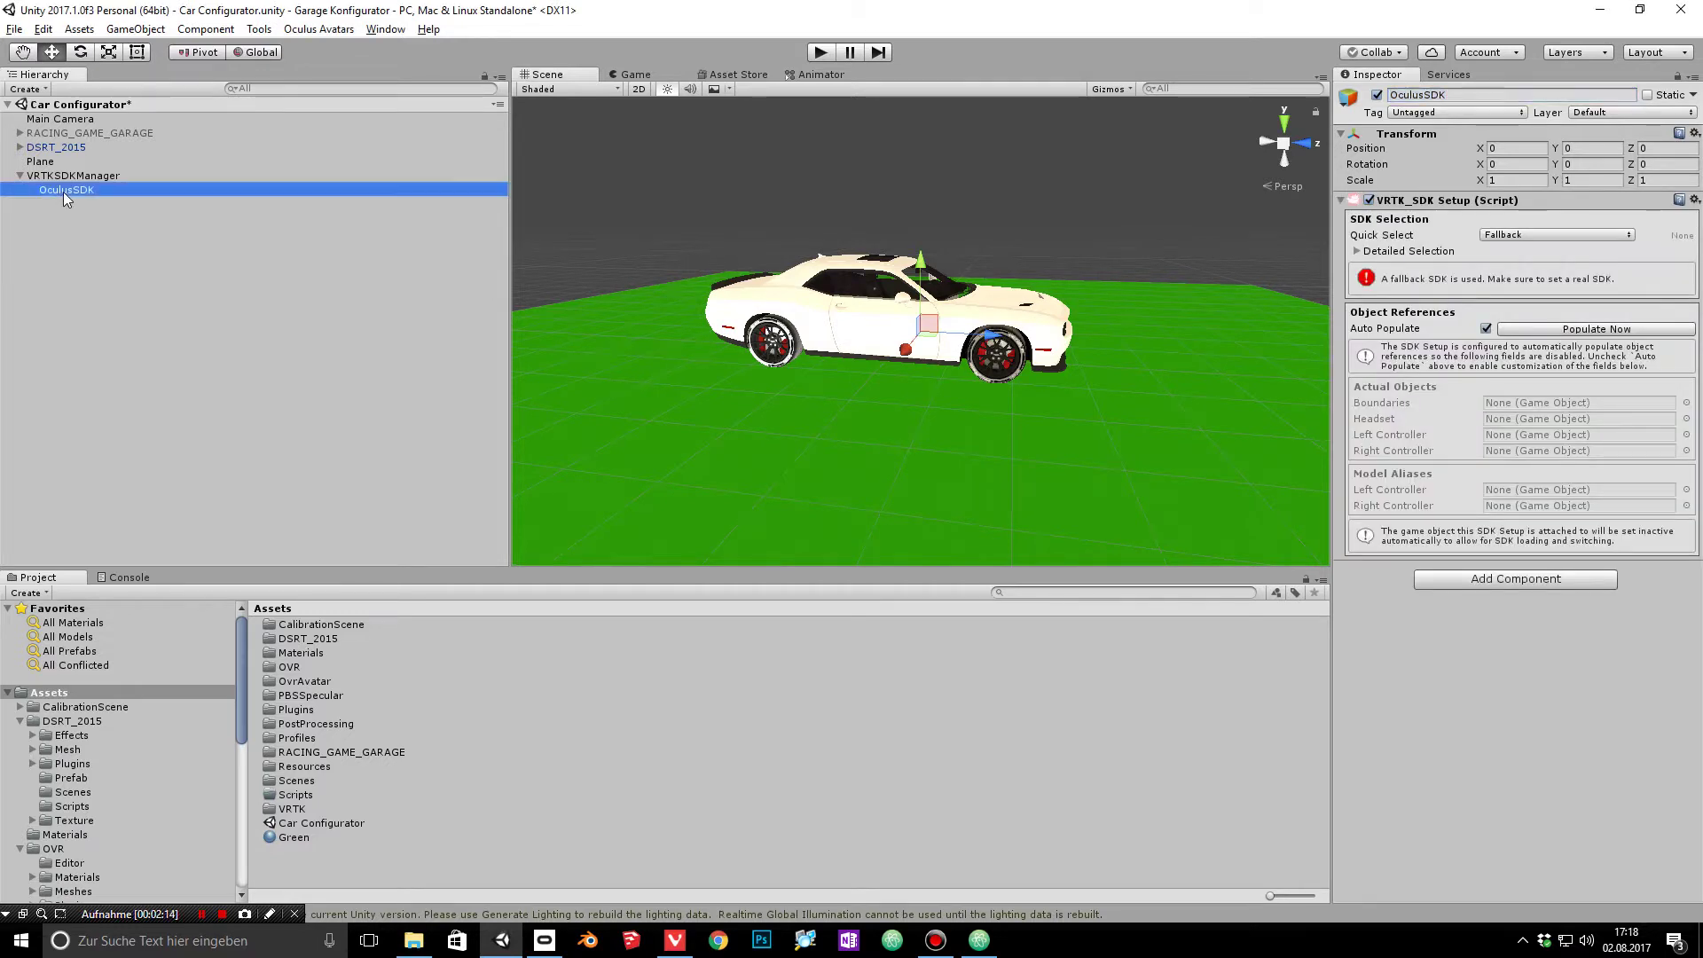
Step: Place the OVRCameraRig prefab from the OVR Prefabs folder as a child of OculusSDK
click(18, 723)
click(22, 753)
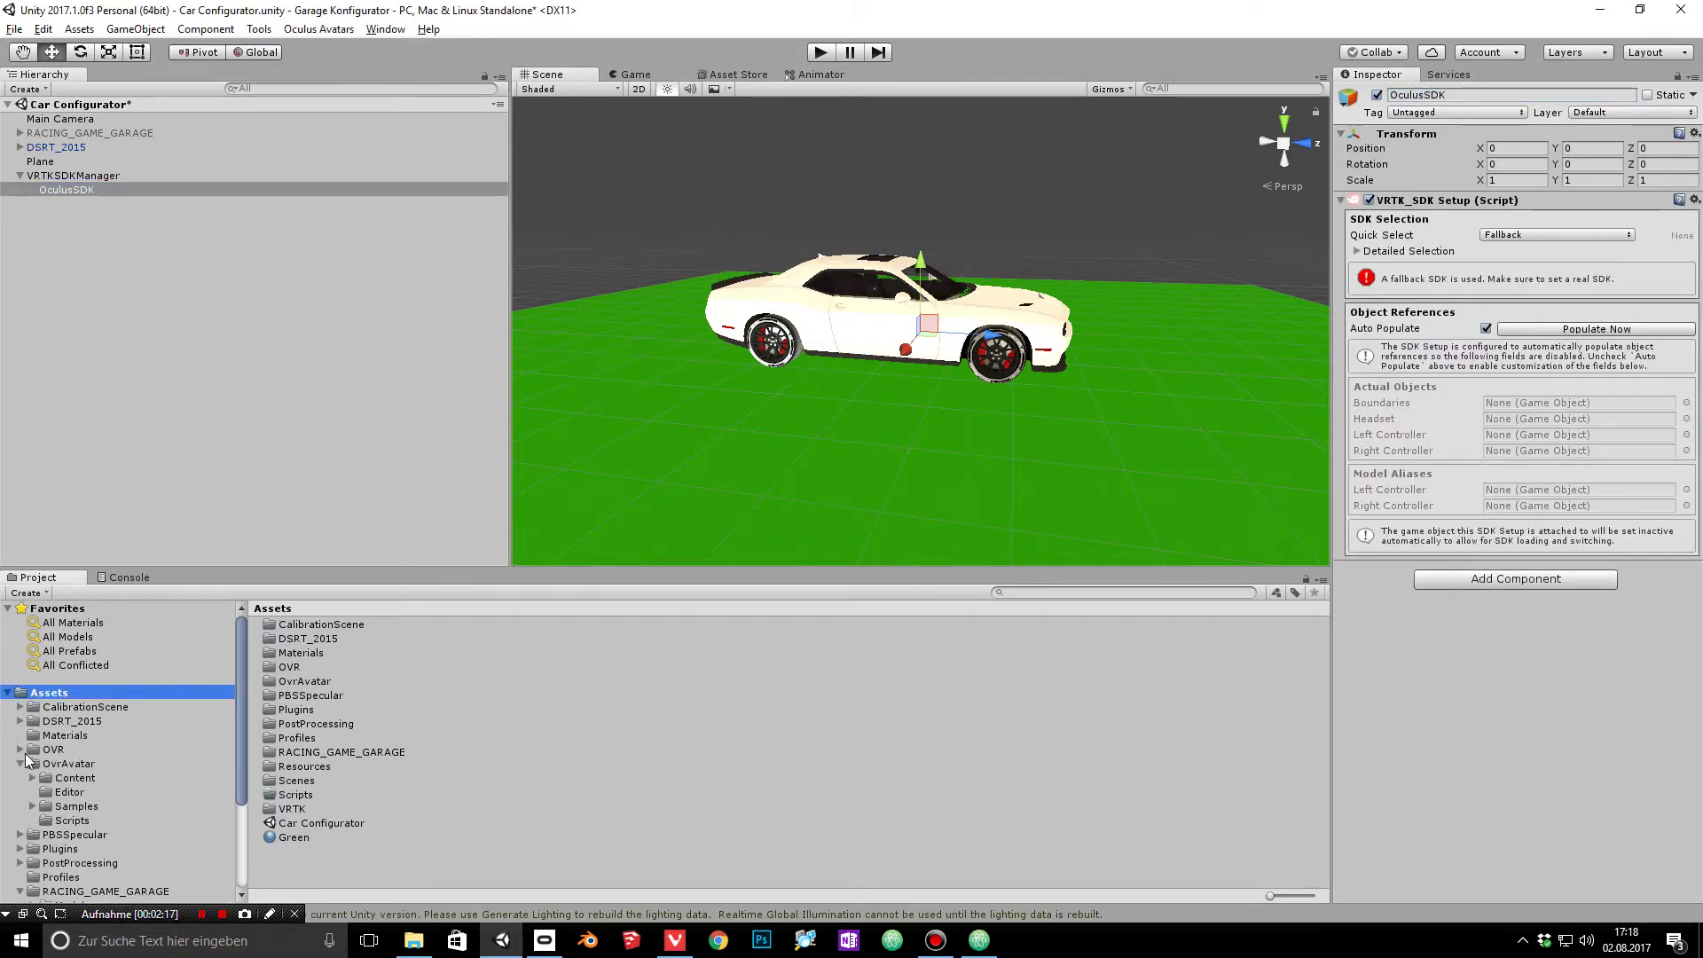
click(53, 751)
double_click(302, 683)
drag(317, 653, 107, 190)
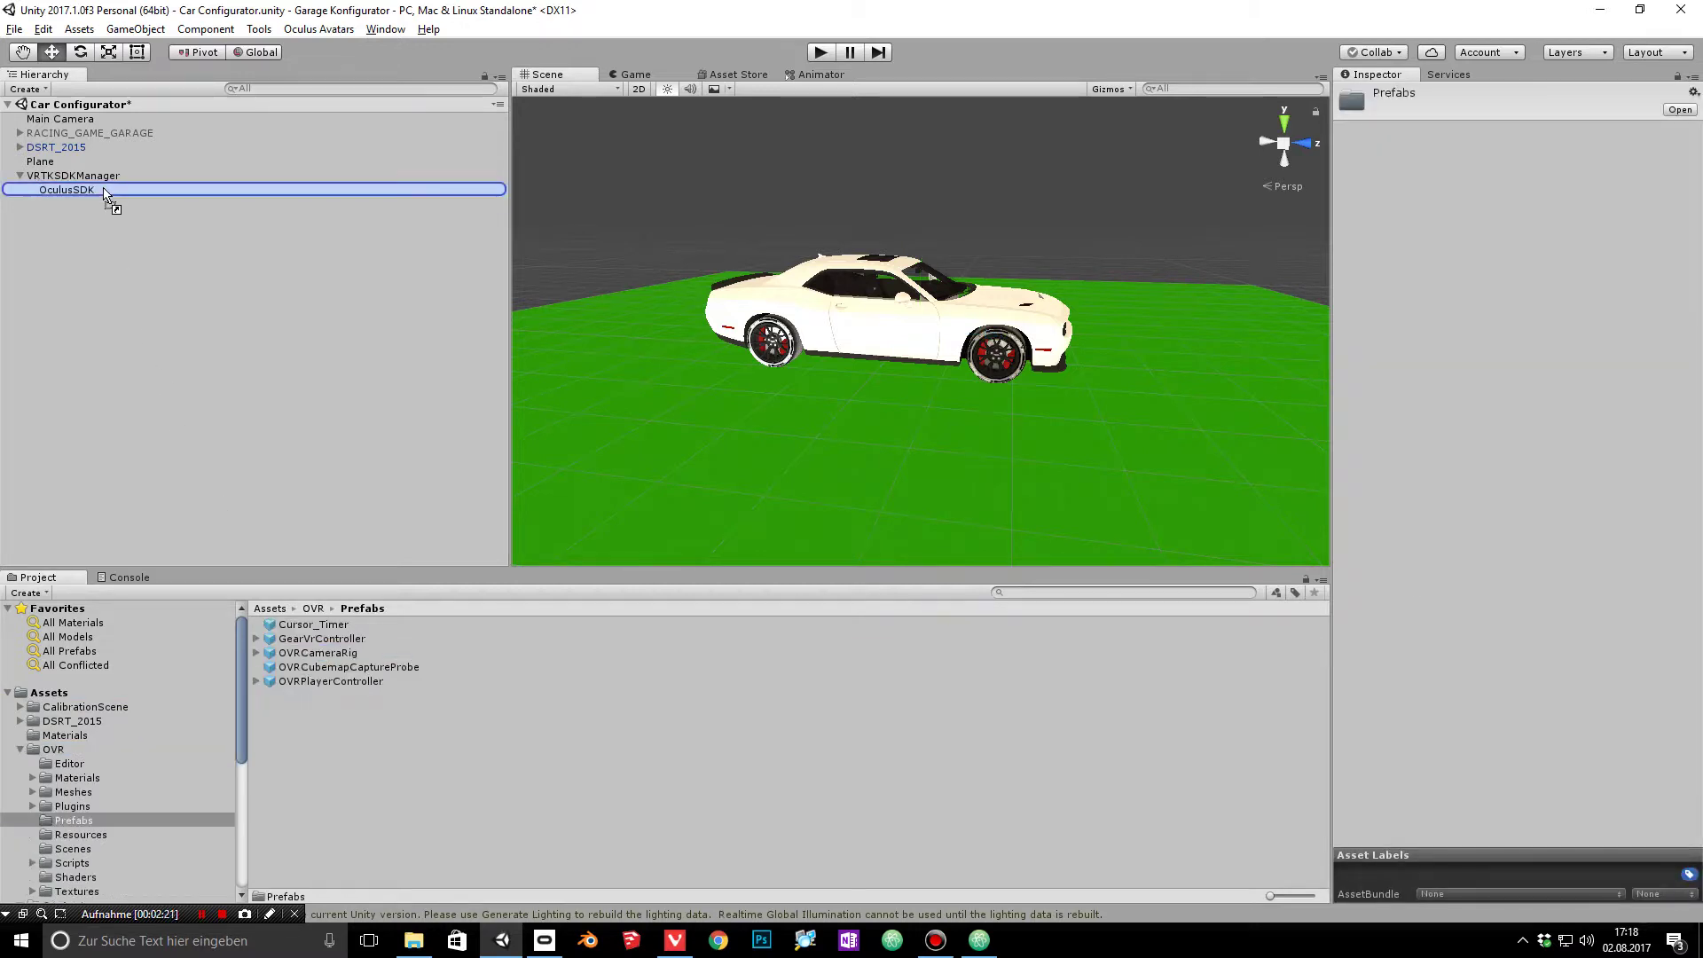
Step: Search the project assets for "local" and place the LocalAvatar prefab as a child of OculusSDK
click(26, 751)
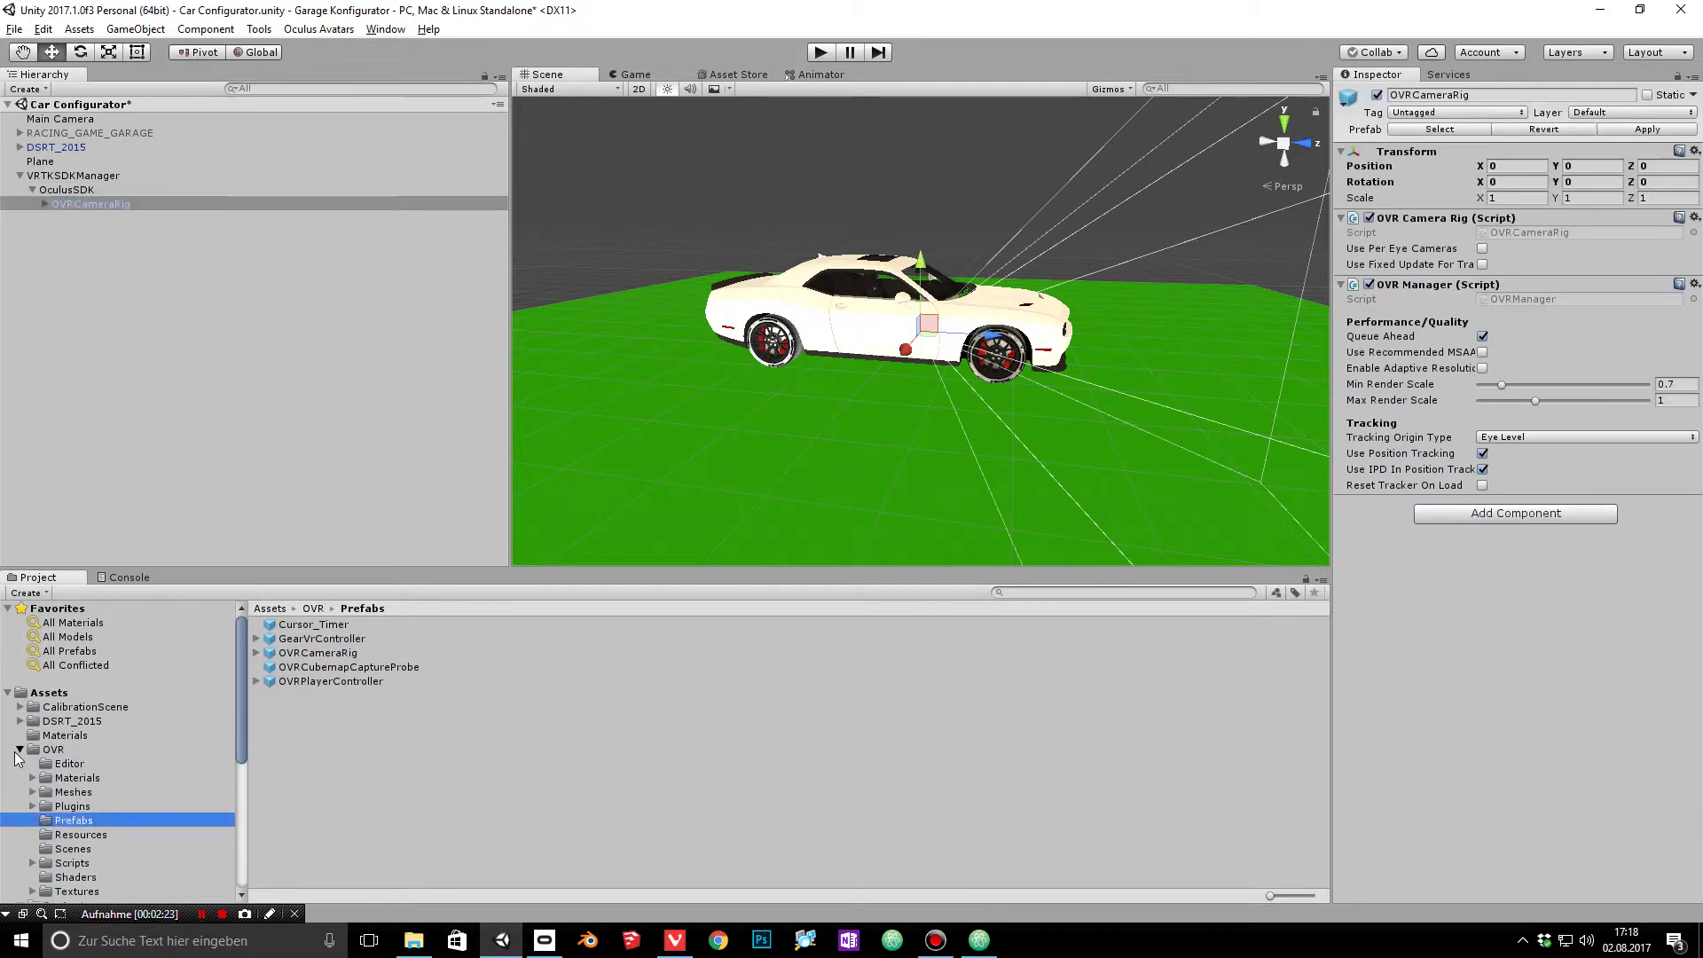
text(local)
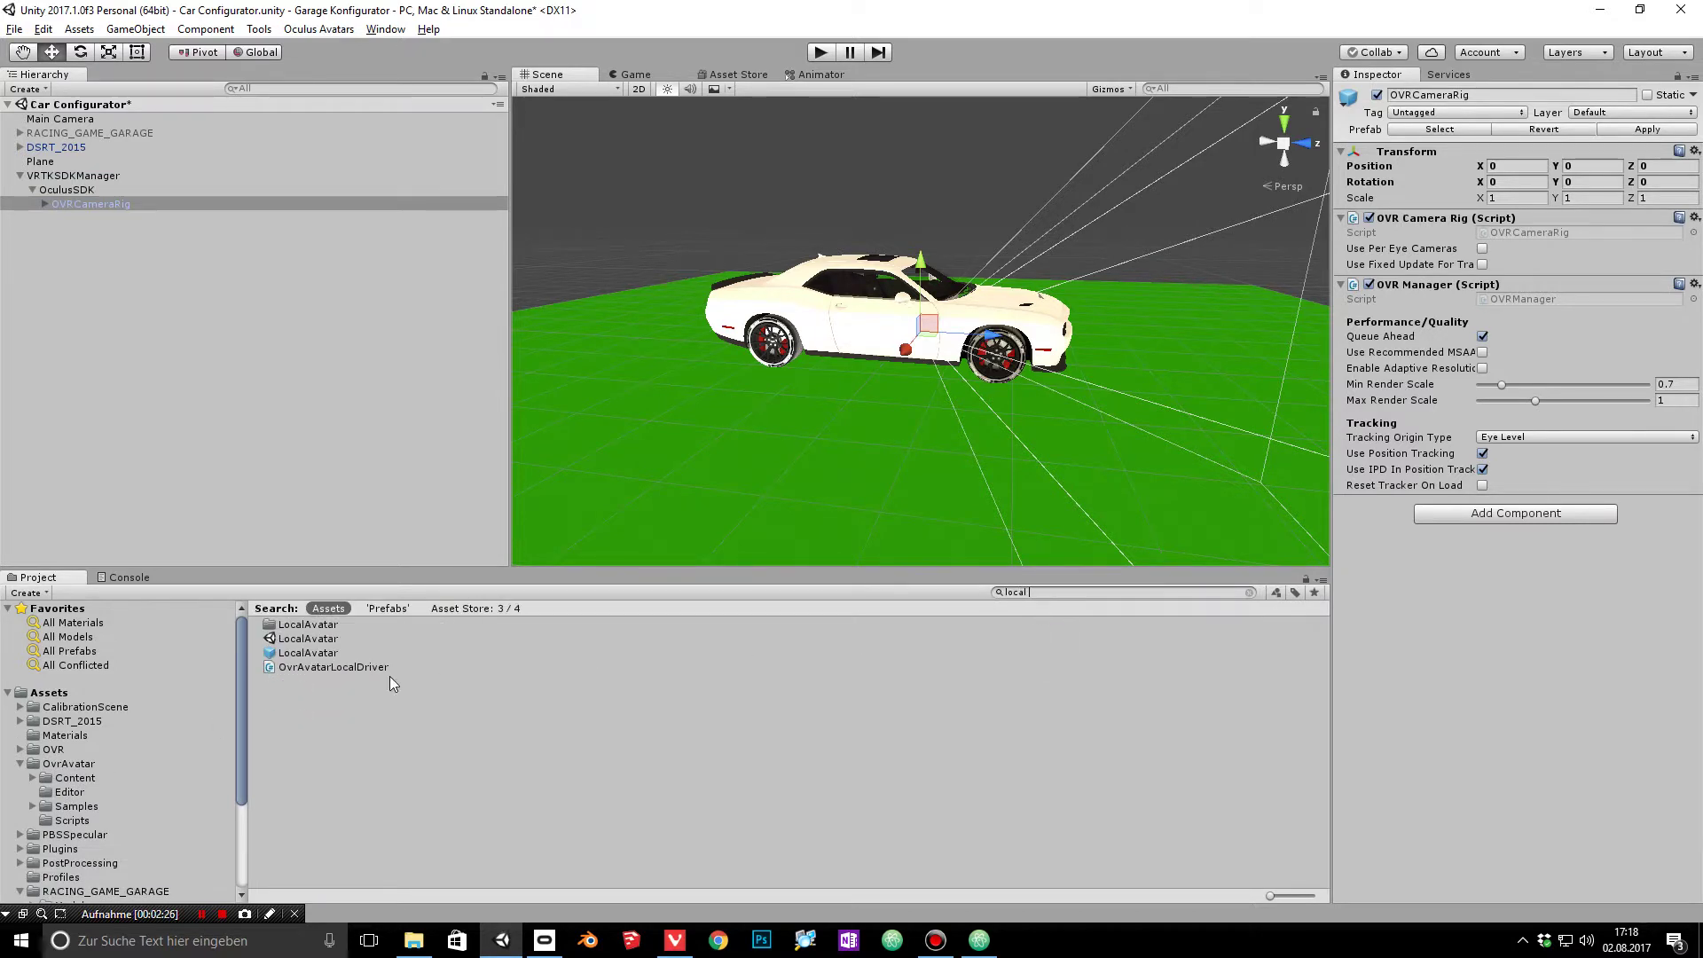
drag(321, 653, 69, 191)
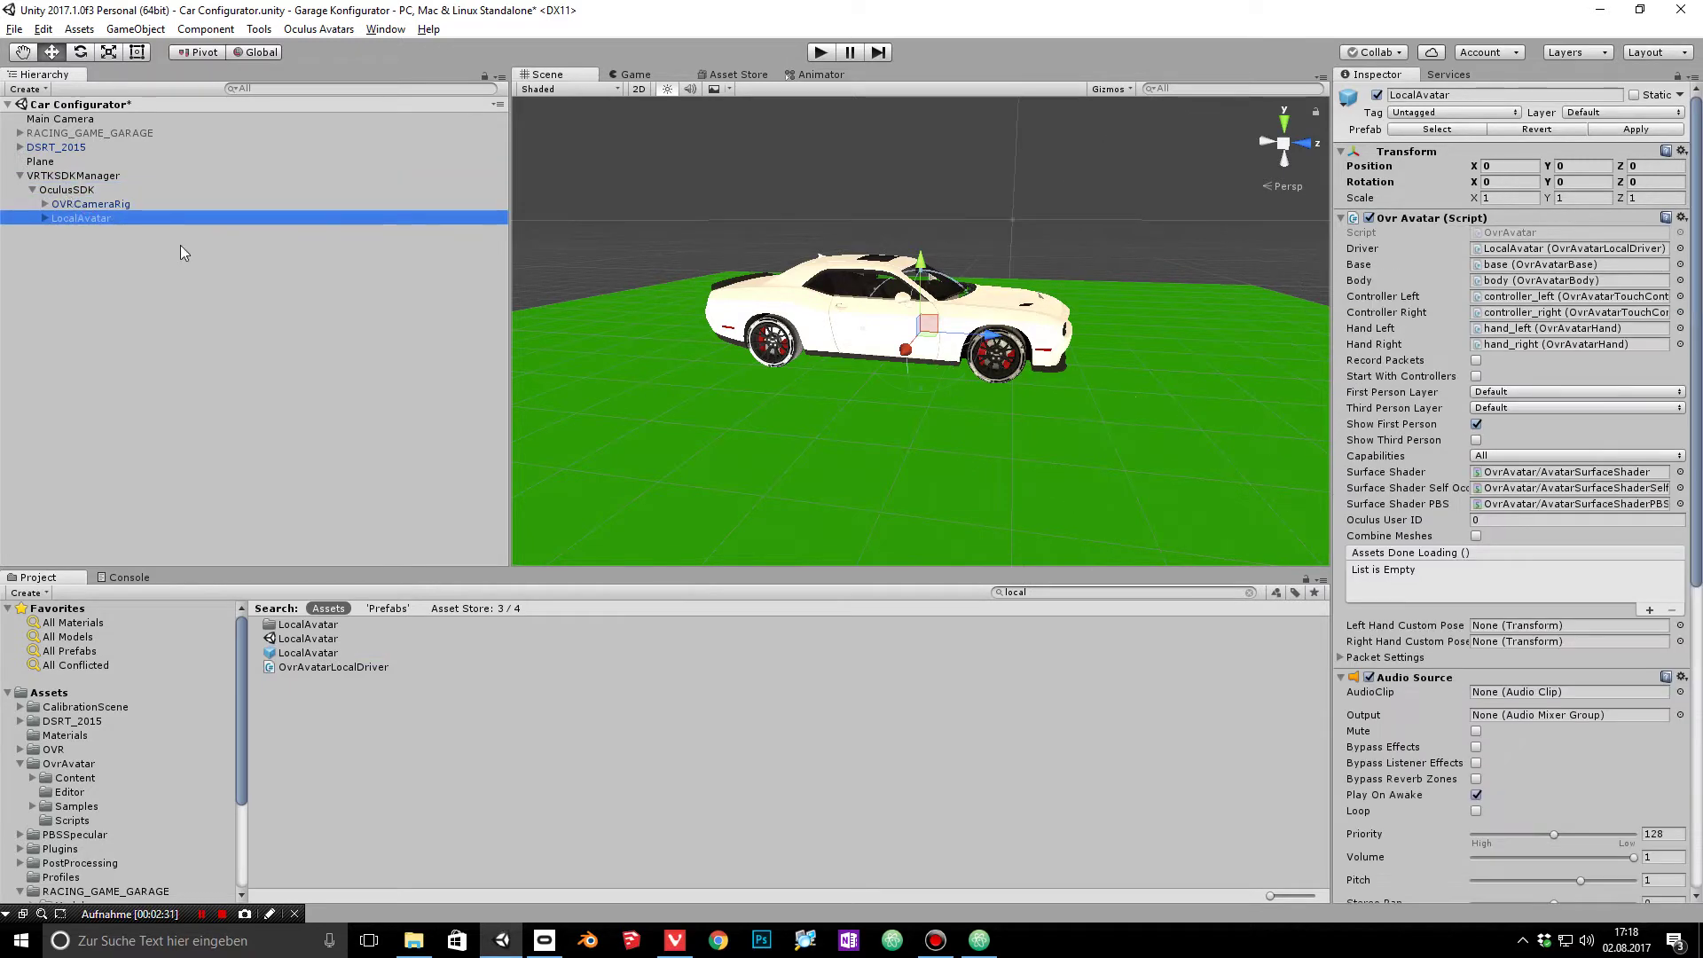
click(75, 204)
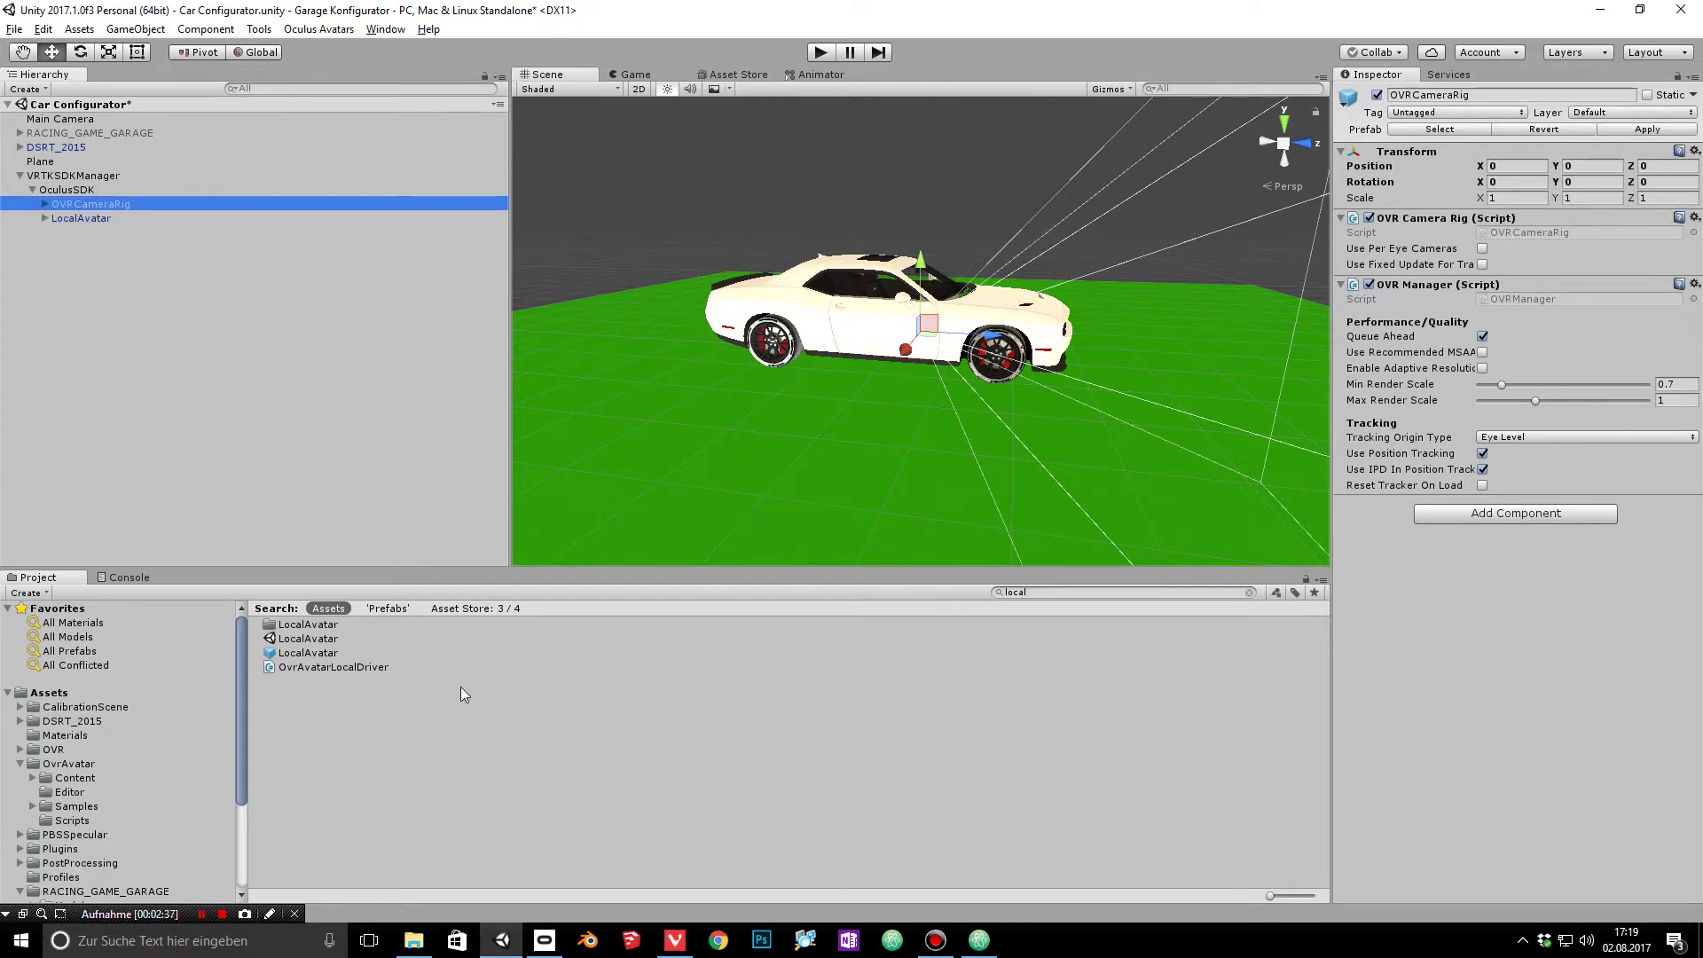
Step: Switch to the Oculus downloads page in the browser and look at the Oculus Utilities for Unity 5 package and its versions
click(675, 940)
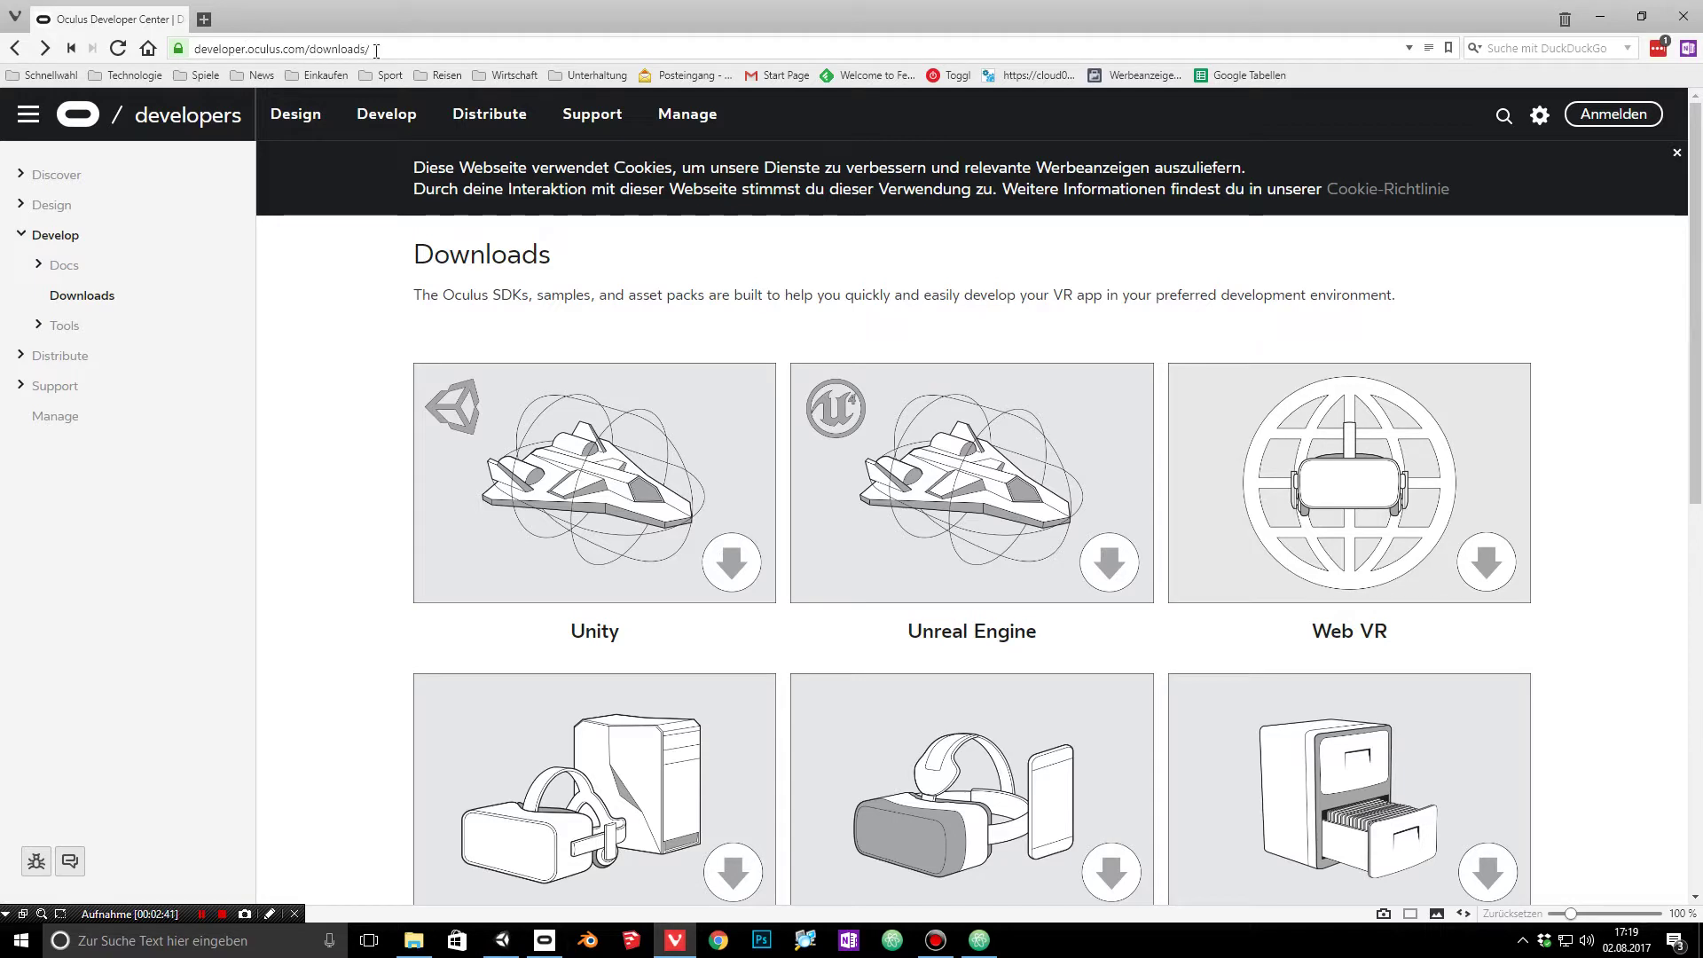
click(572, 507)
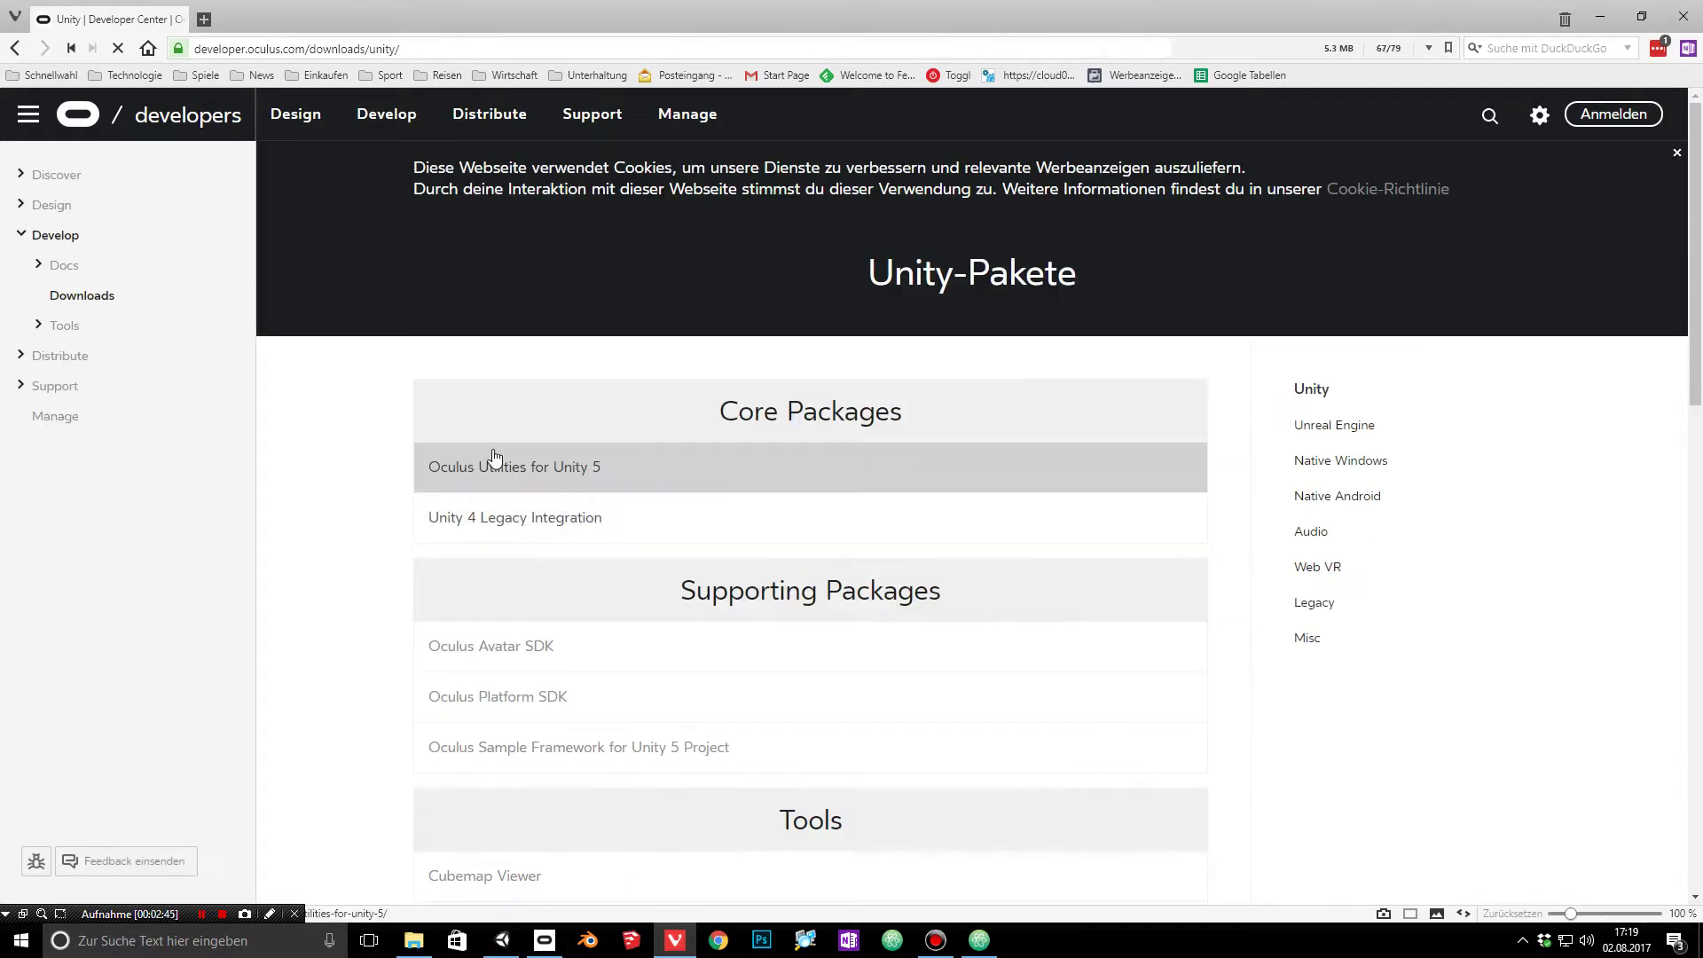
click(595, 476)
click(888, 311)
click(856, 405)
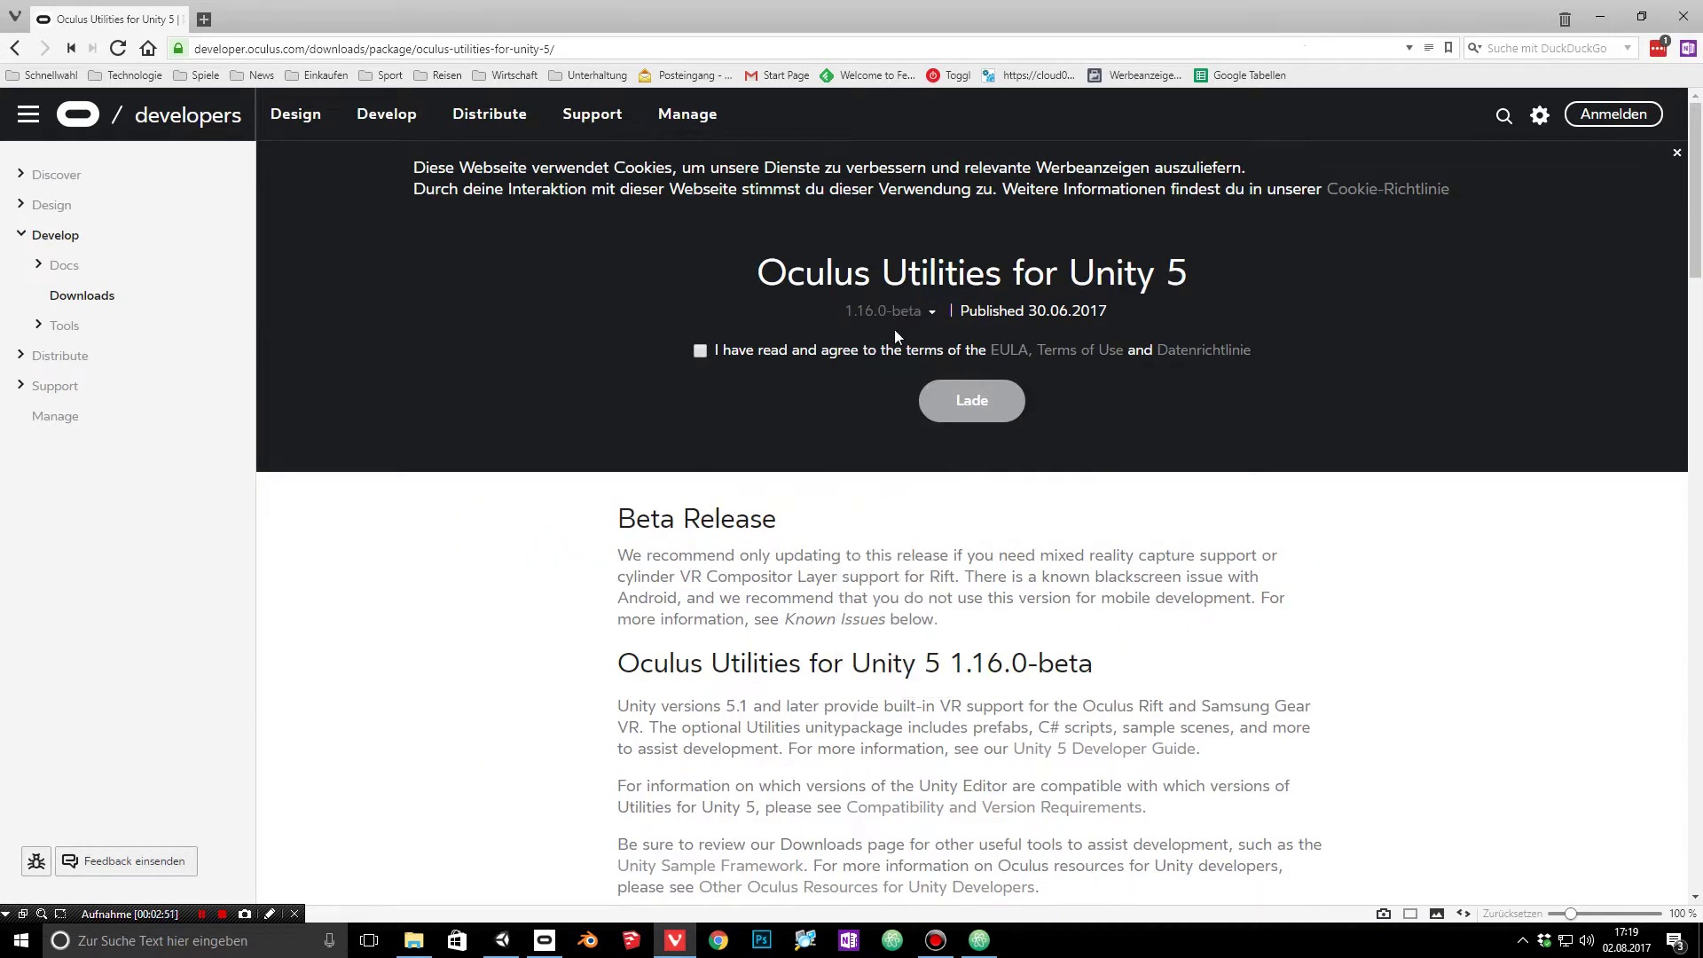
Step: Look at the Oculus Avatar SDK download page and its version selector, and return to Unity
click(15, 50)
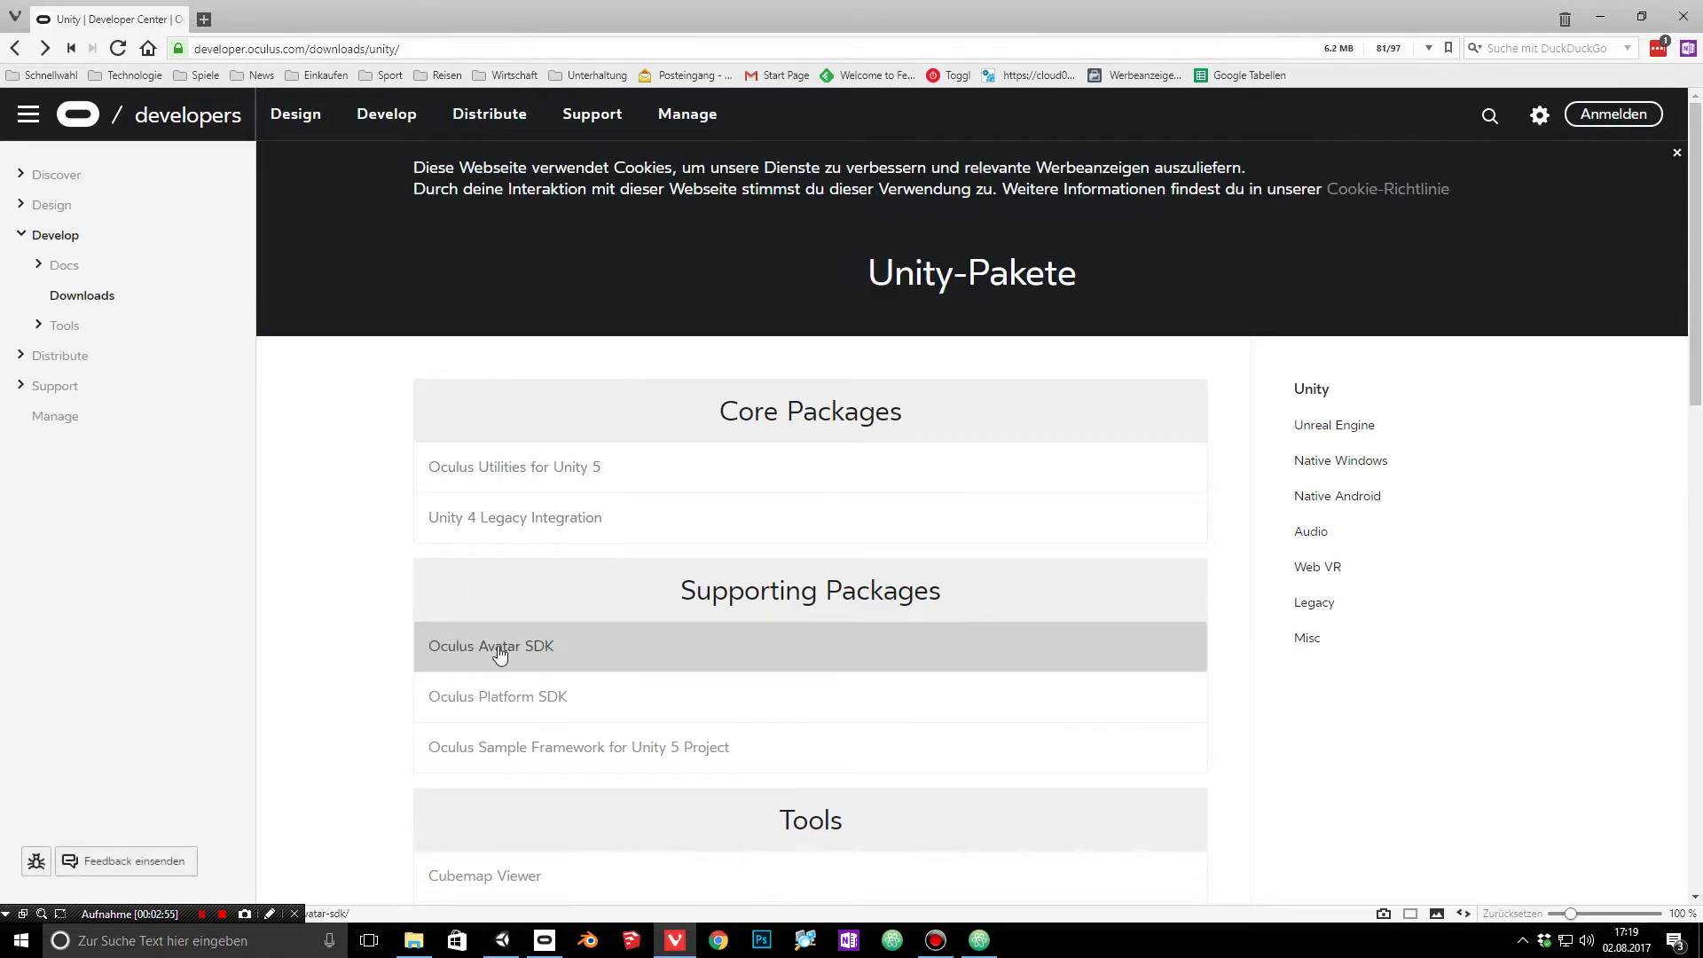
click(501, 652)
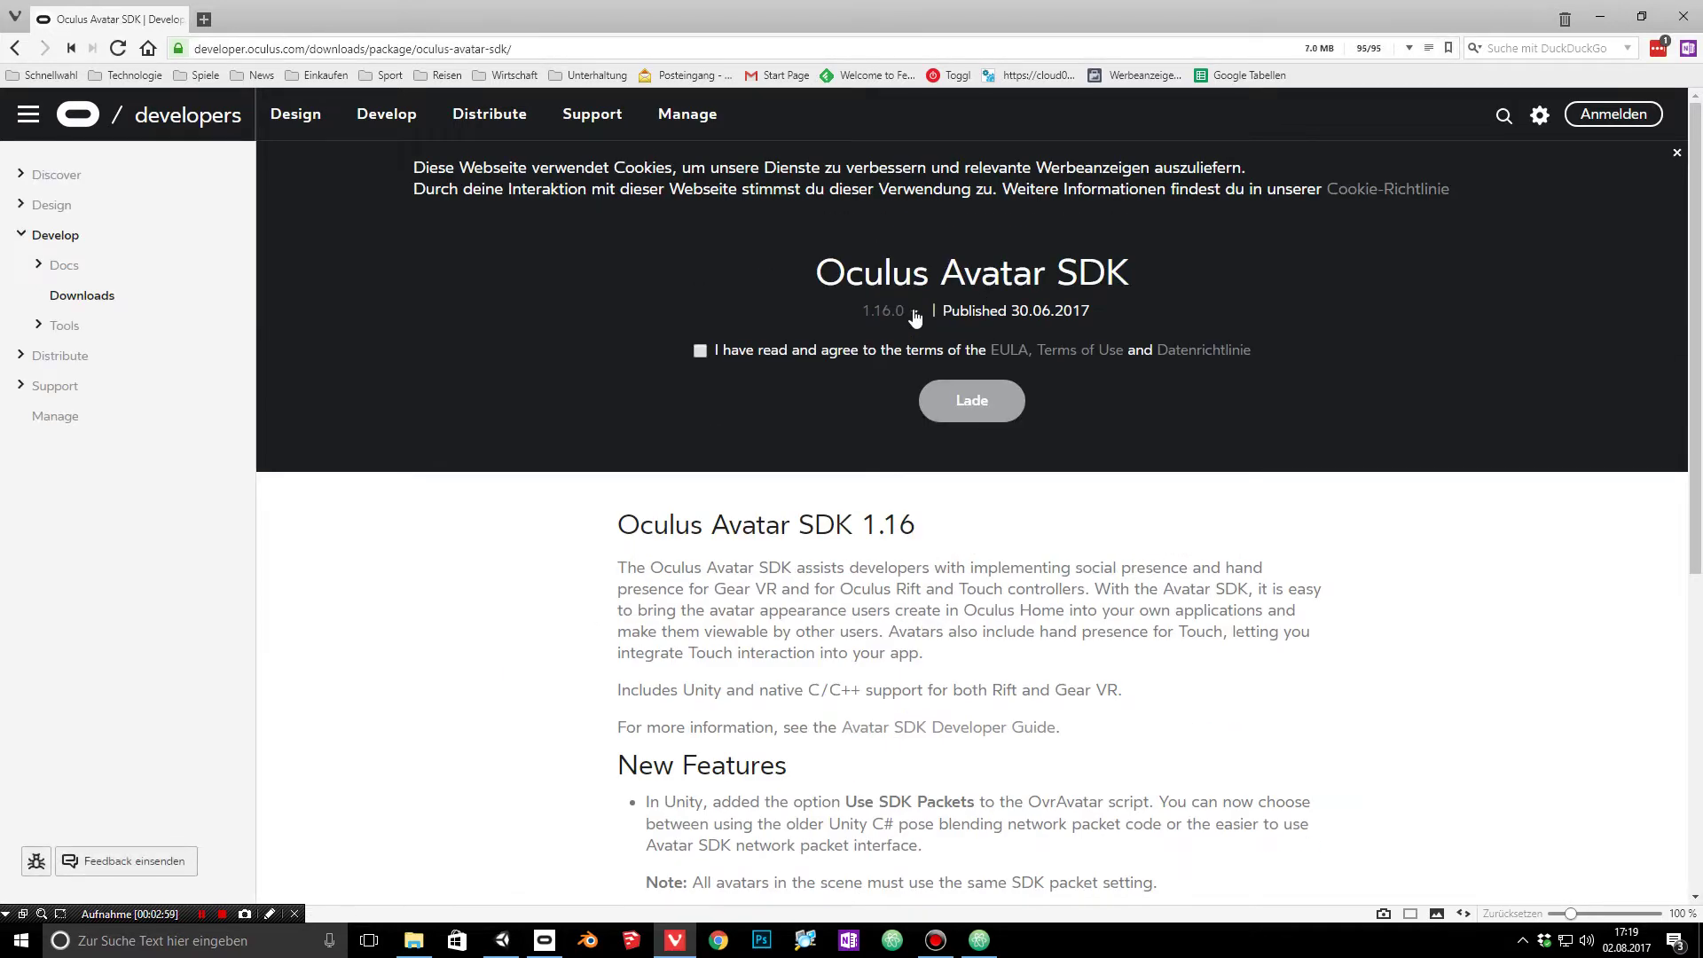
click(914, 312)
click(14, 50)
click(502, 940)
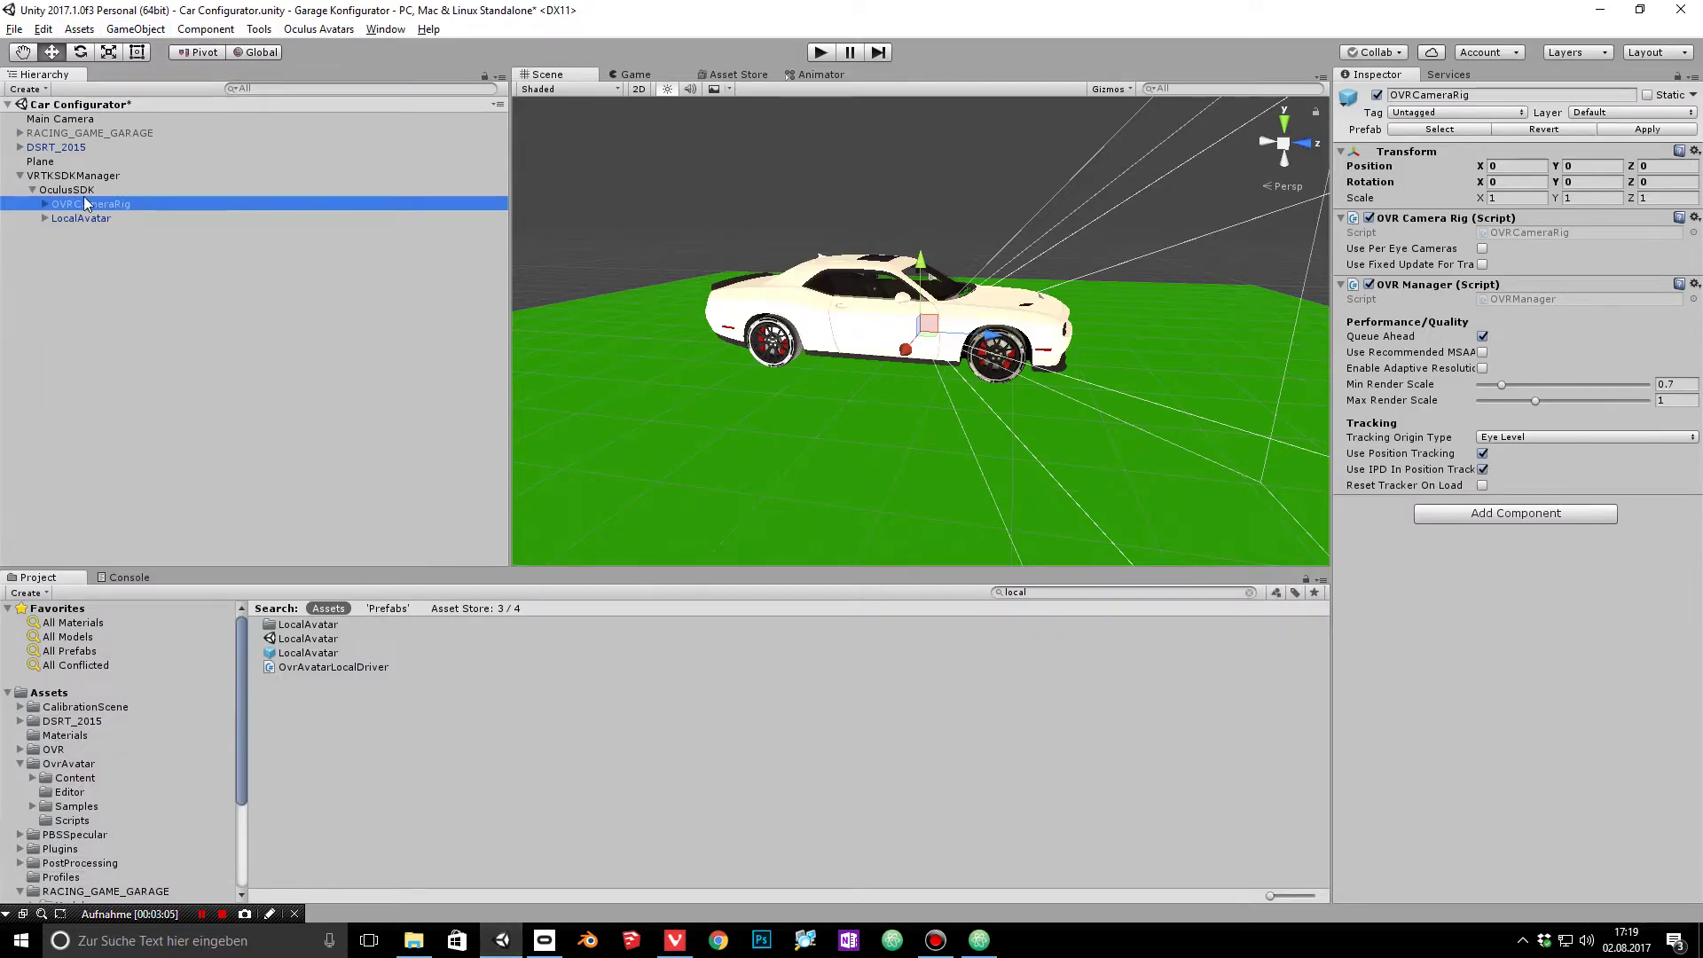
Step: Set the SDK quick selection of the OculusSDK setup to Oculus
click(134, 190)
click(129, 176)
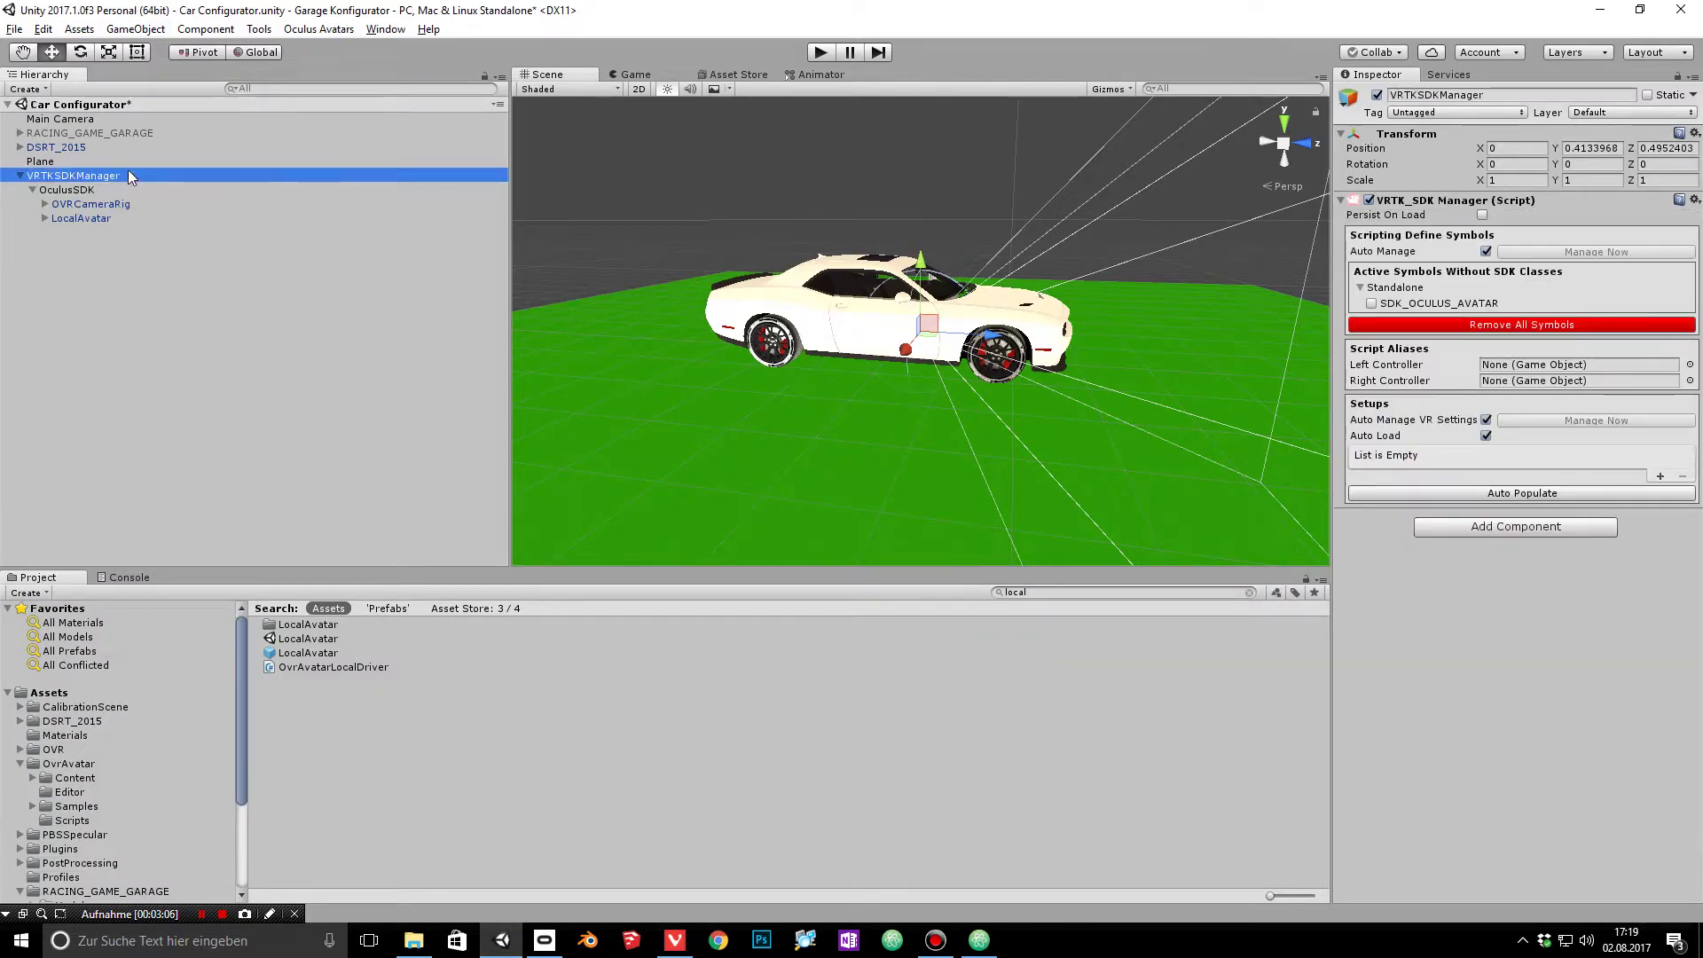
click(78, 190)
click(1584, 236)
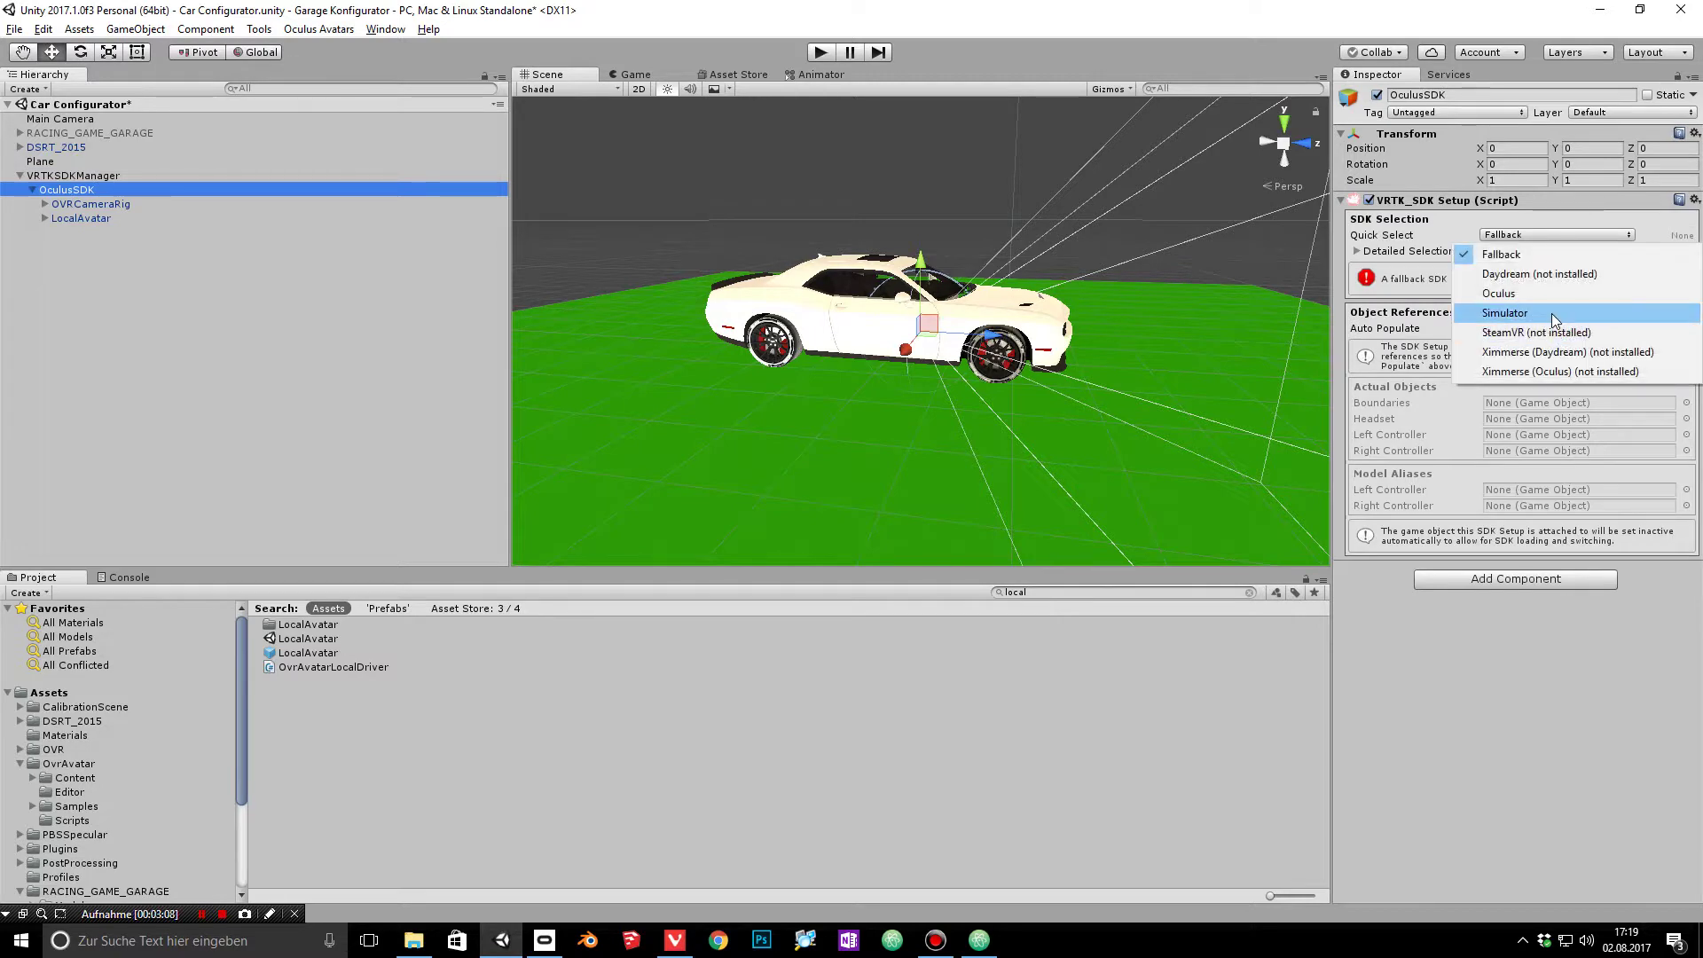
click(1554, 286)
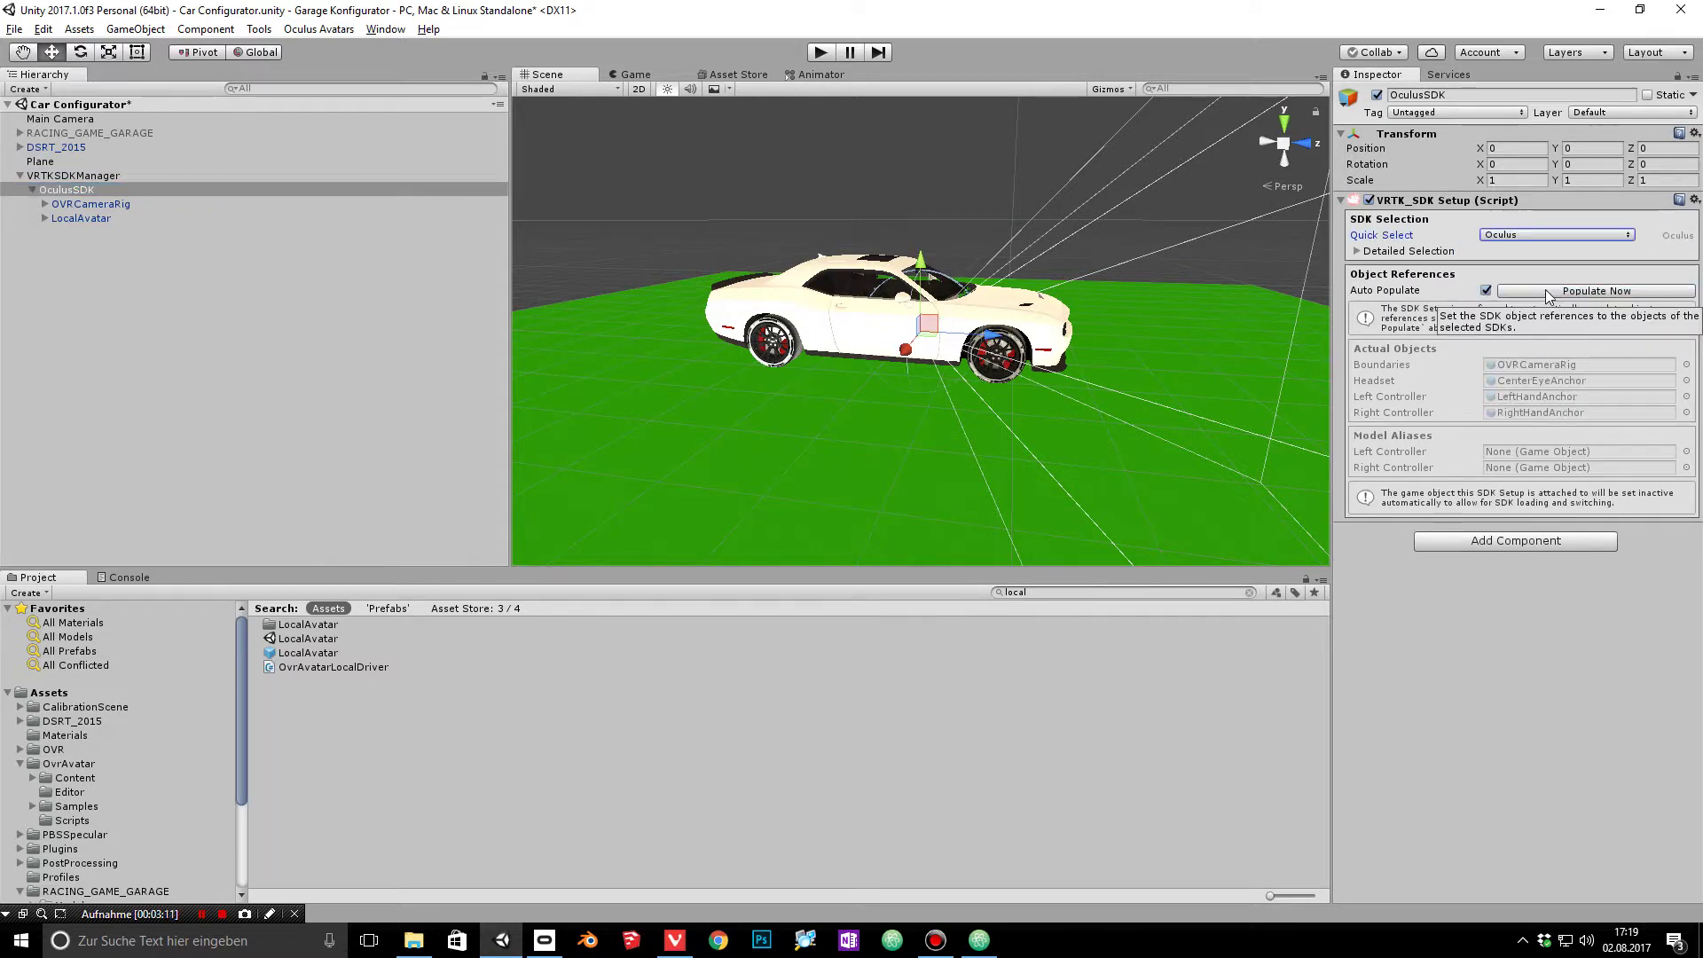
Step: Enable the SDK_OCULUS_AVATAR symbol on VRTKSDKManager and auto-populate its setups list
click(94, 176)
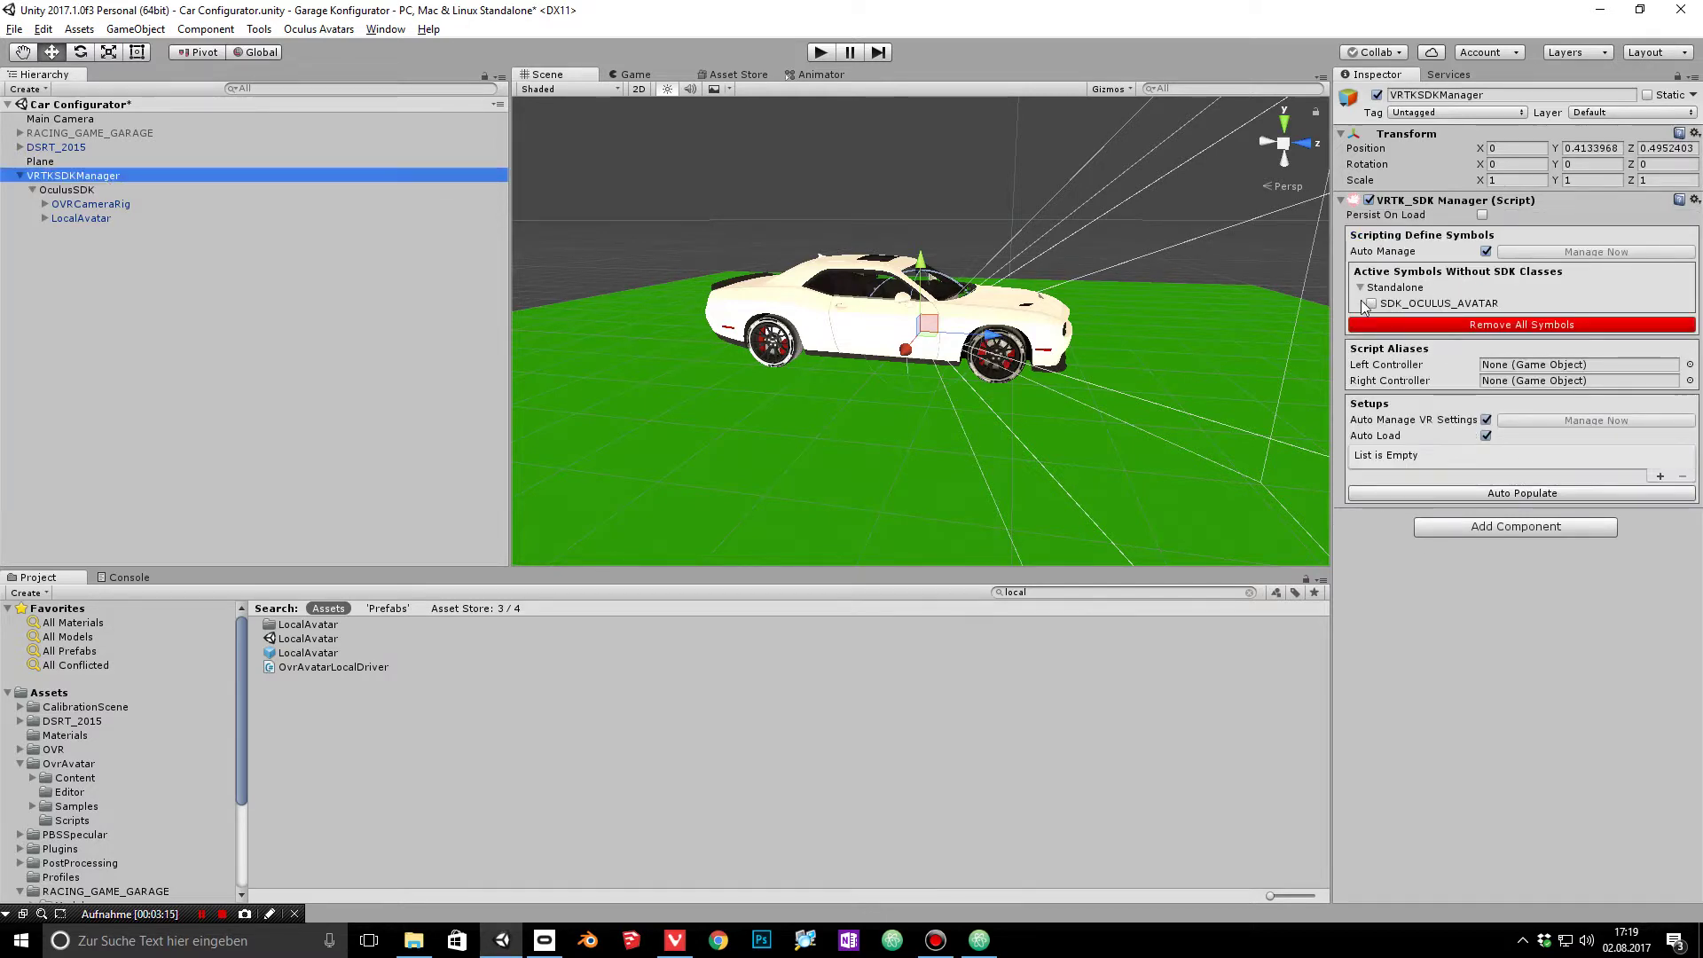
click(1372, 303)
click(1499, 493)
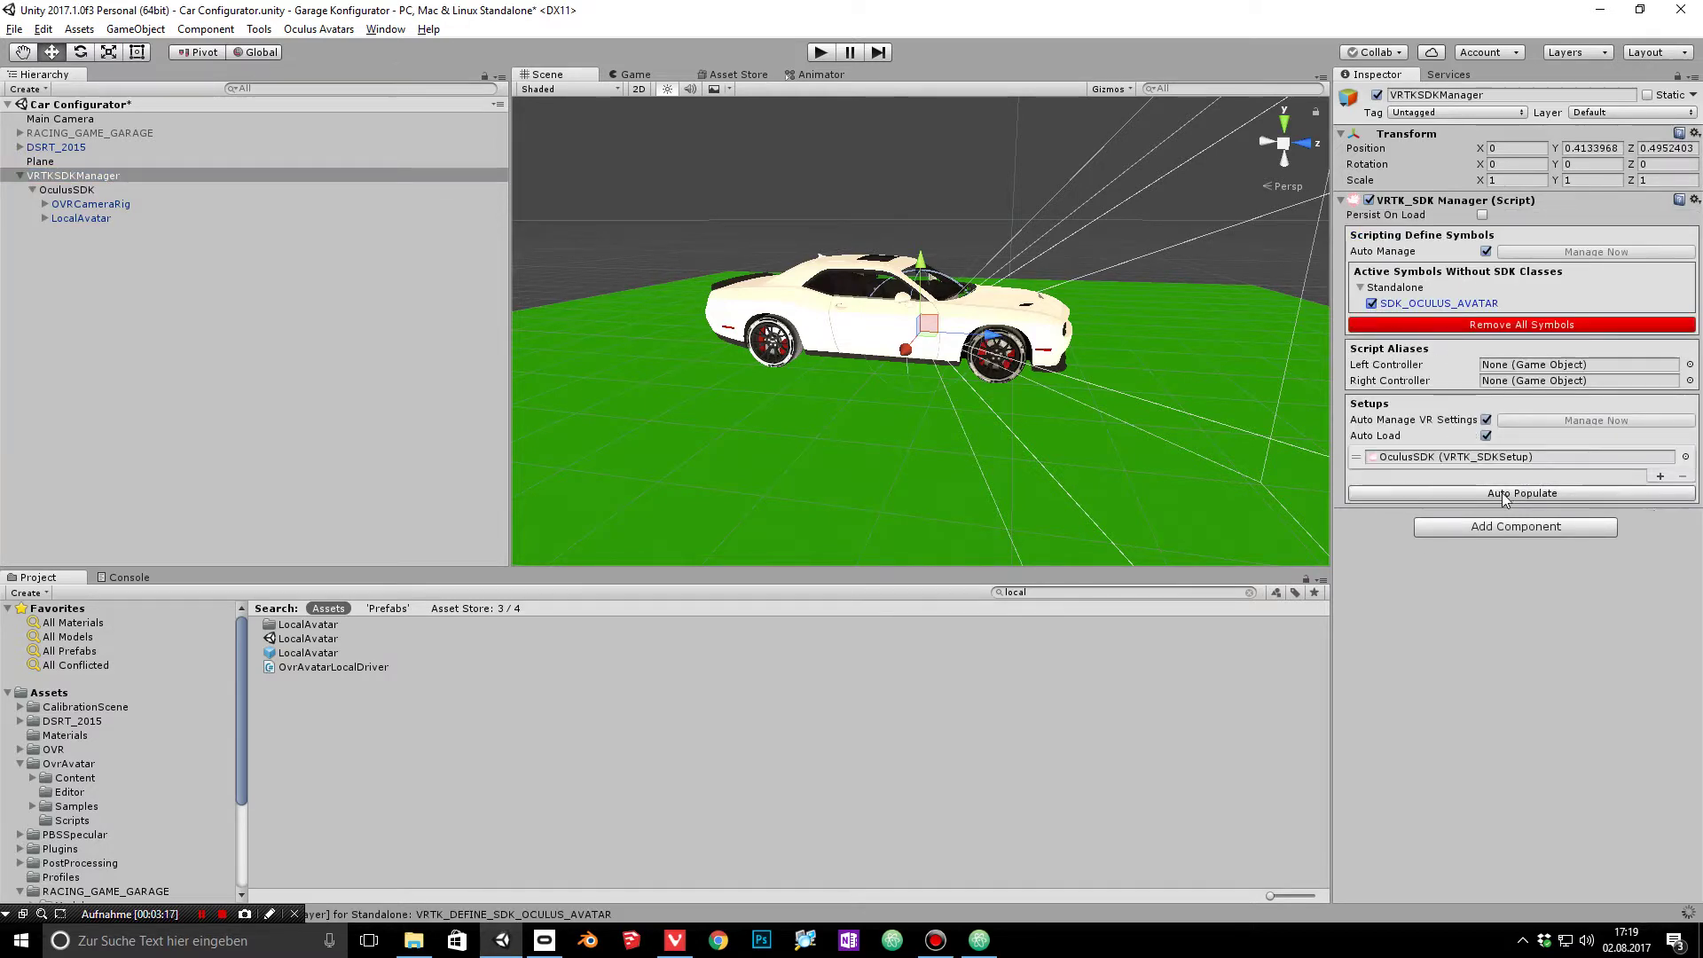
Step: Check the virtual reality support and SDK list in the standalone player settings, and close the build settings
click(16, 30)
click(92, 205)
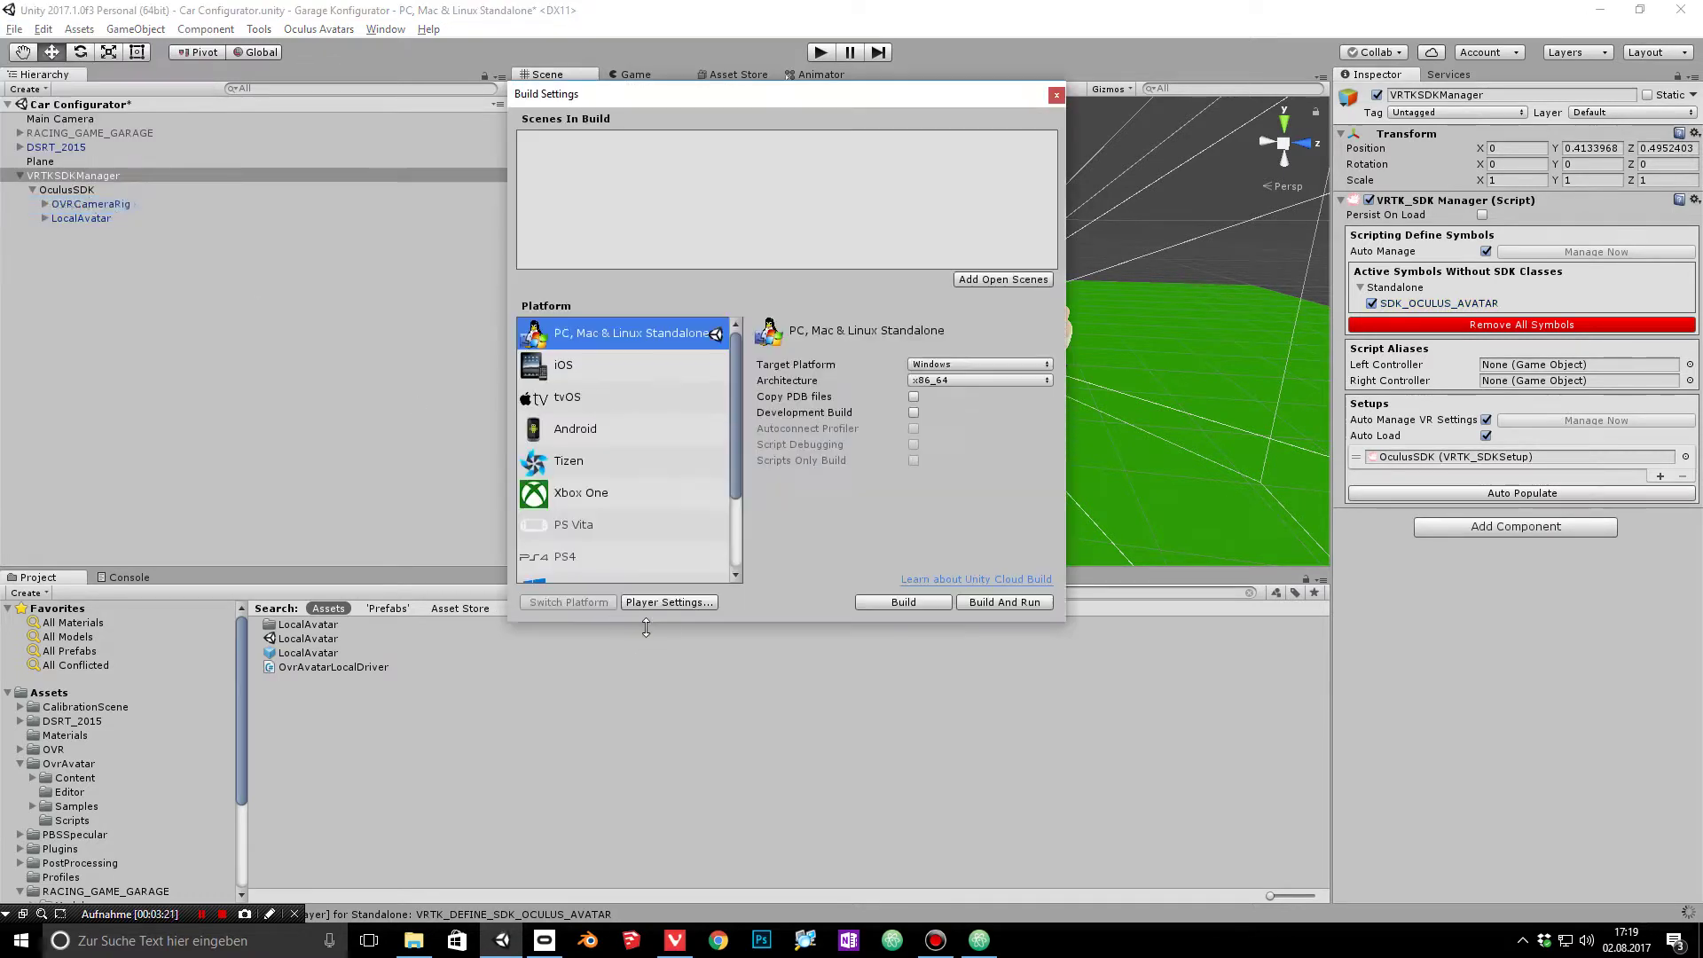
click(669, 603)
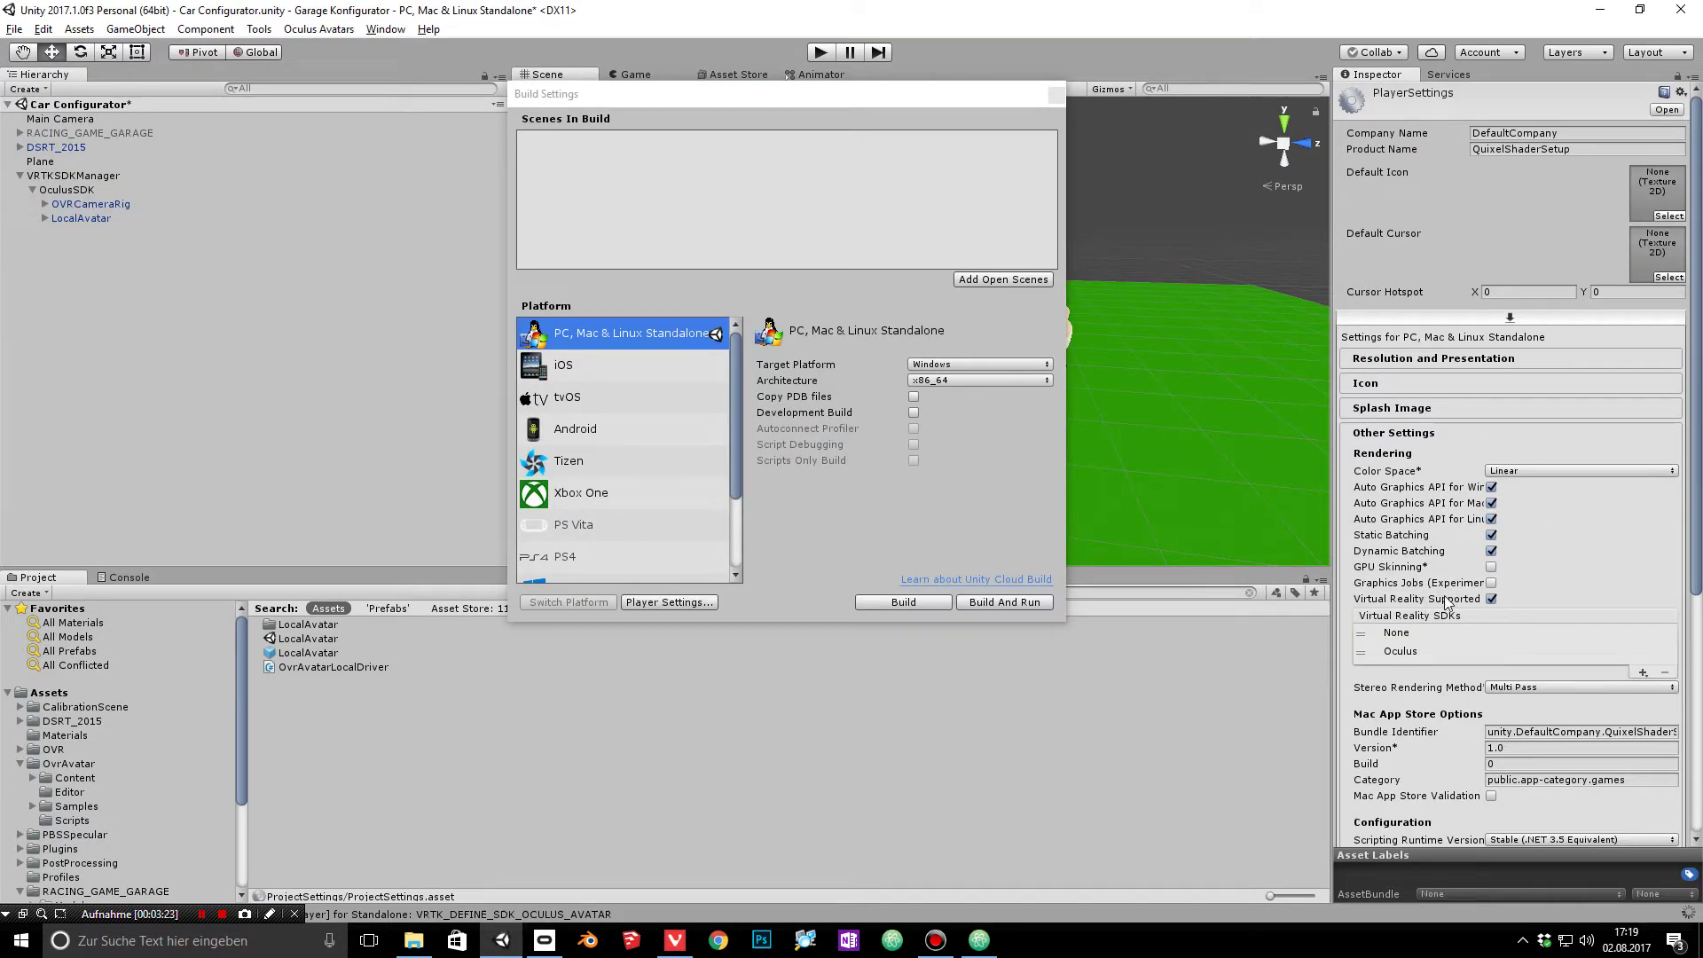
scroll(1508, 532, down, 3)
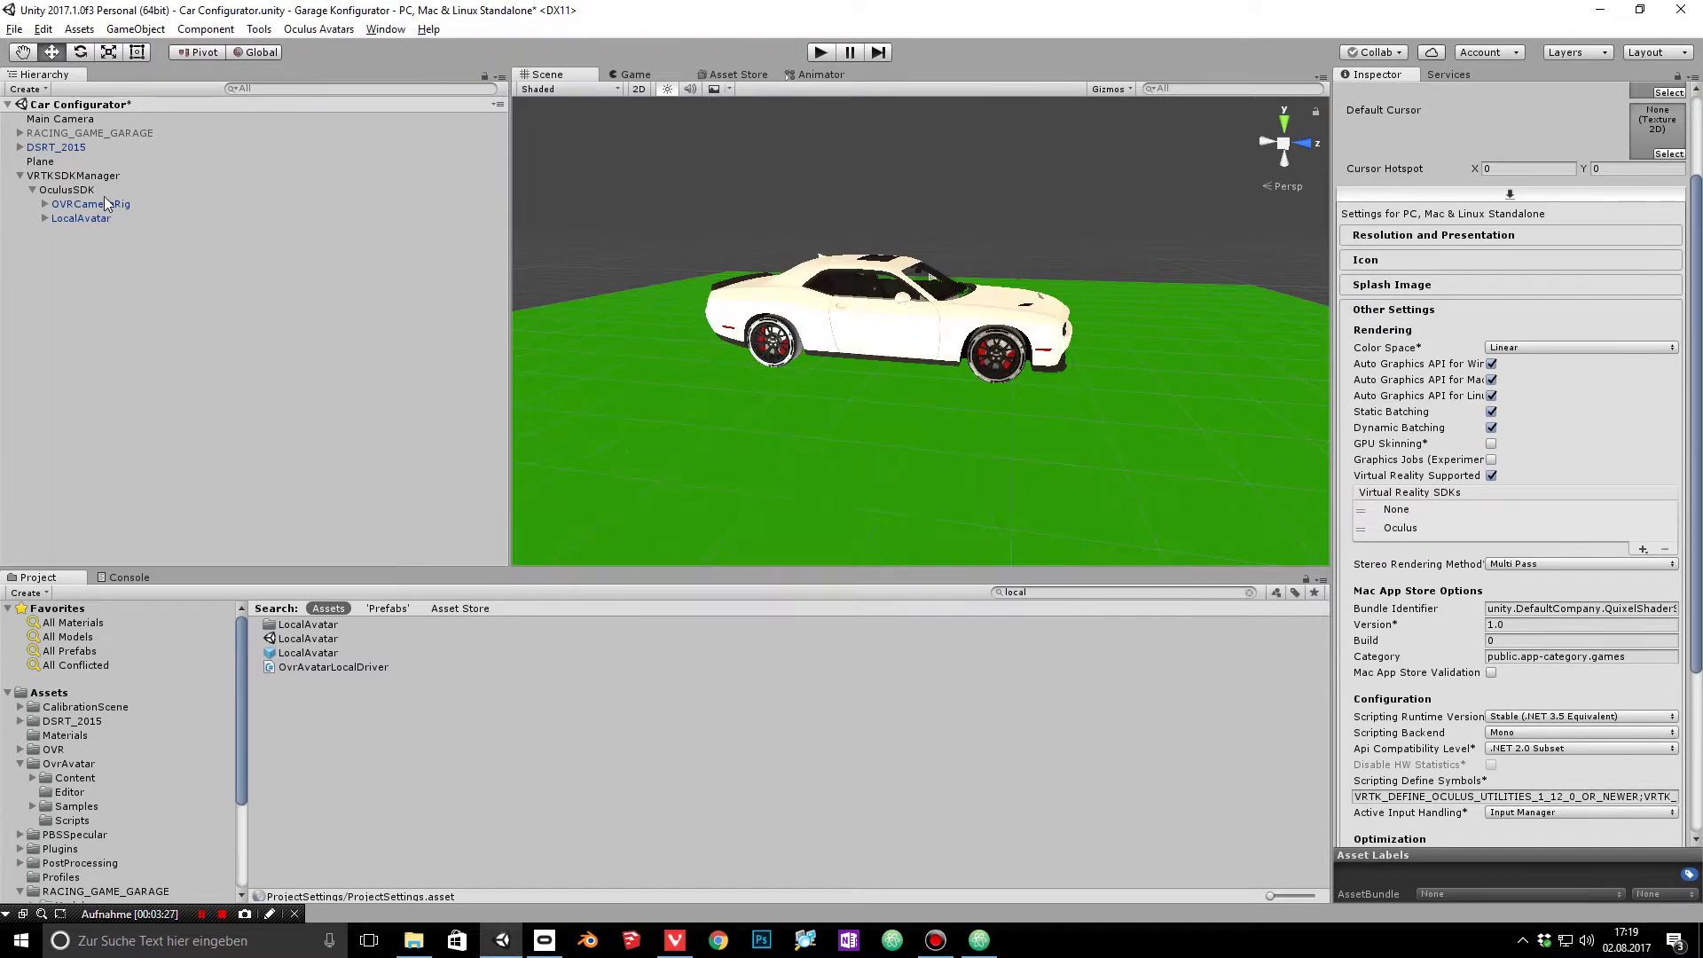
click(1056, 95)
Step: Create an empty game object and move it out to the scene root above VRTKSDKManager
click(60, 177)
click(20, 176)
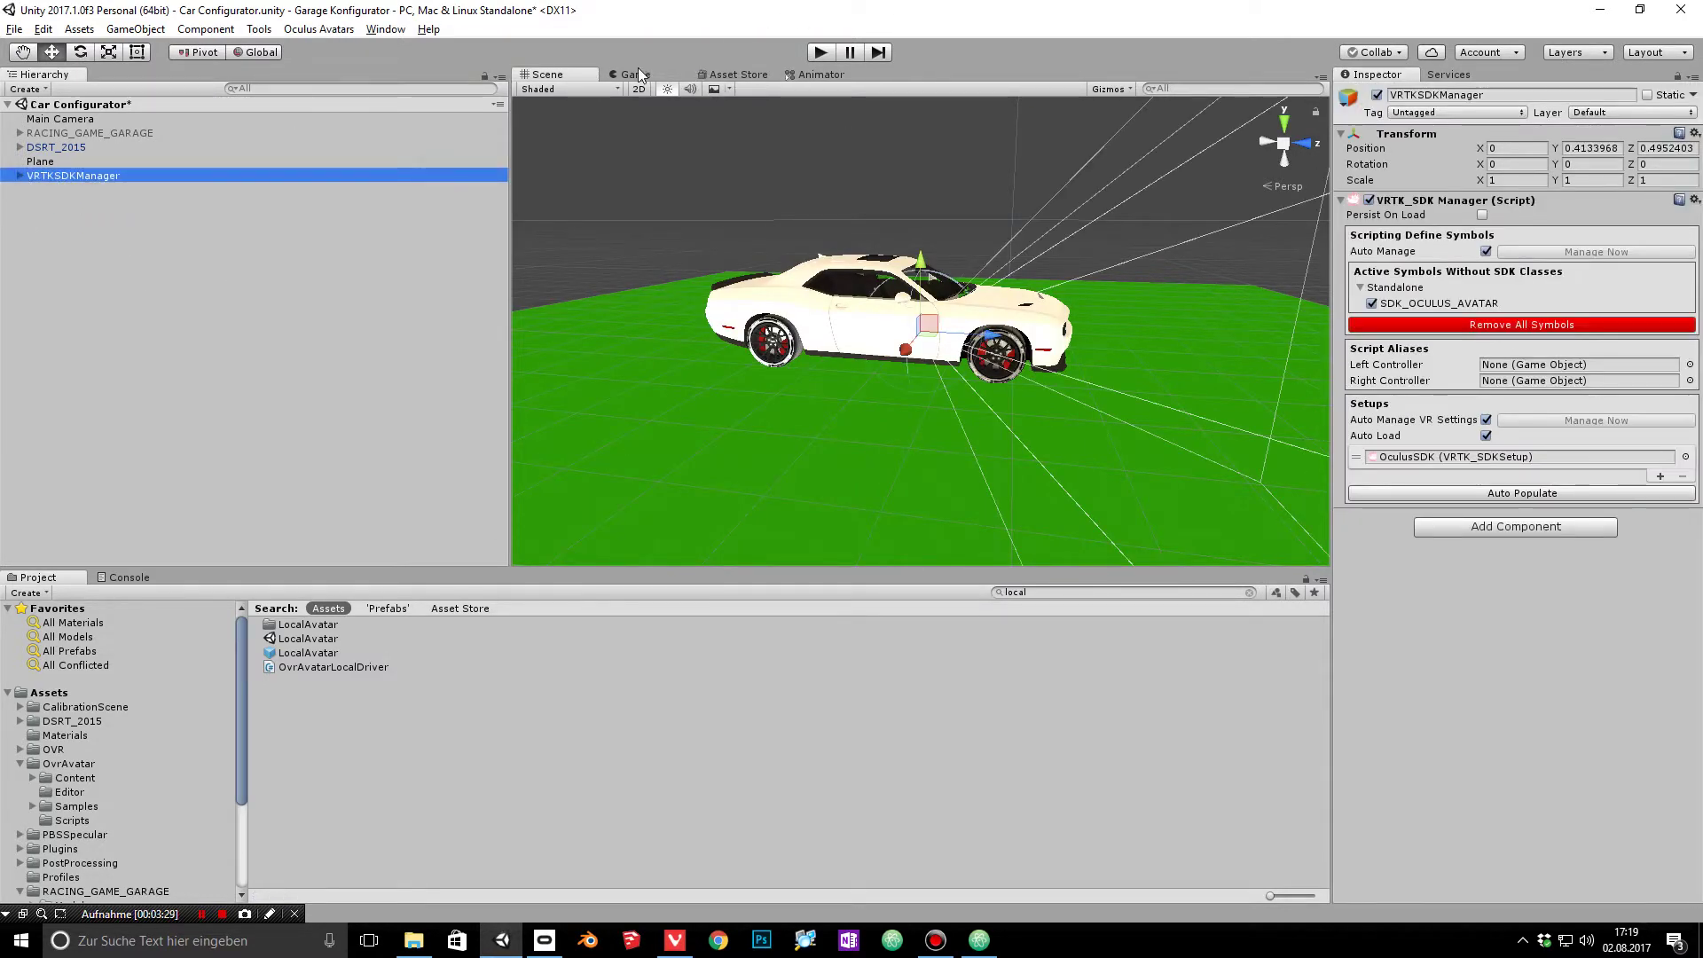
right_click(75, 245)
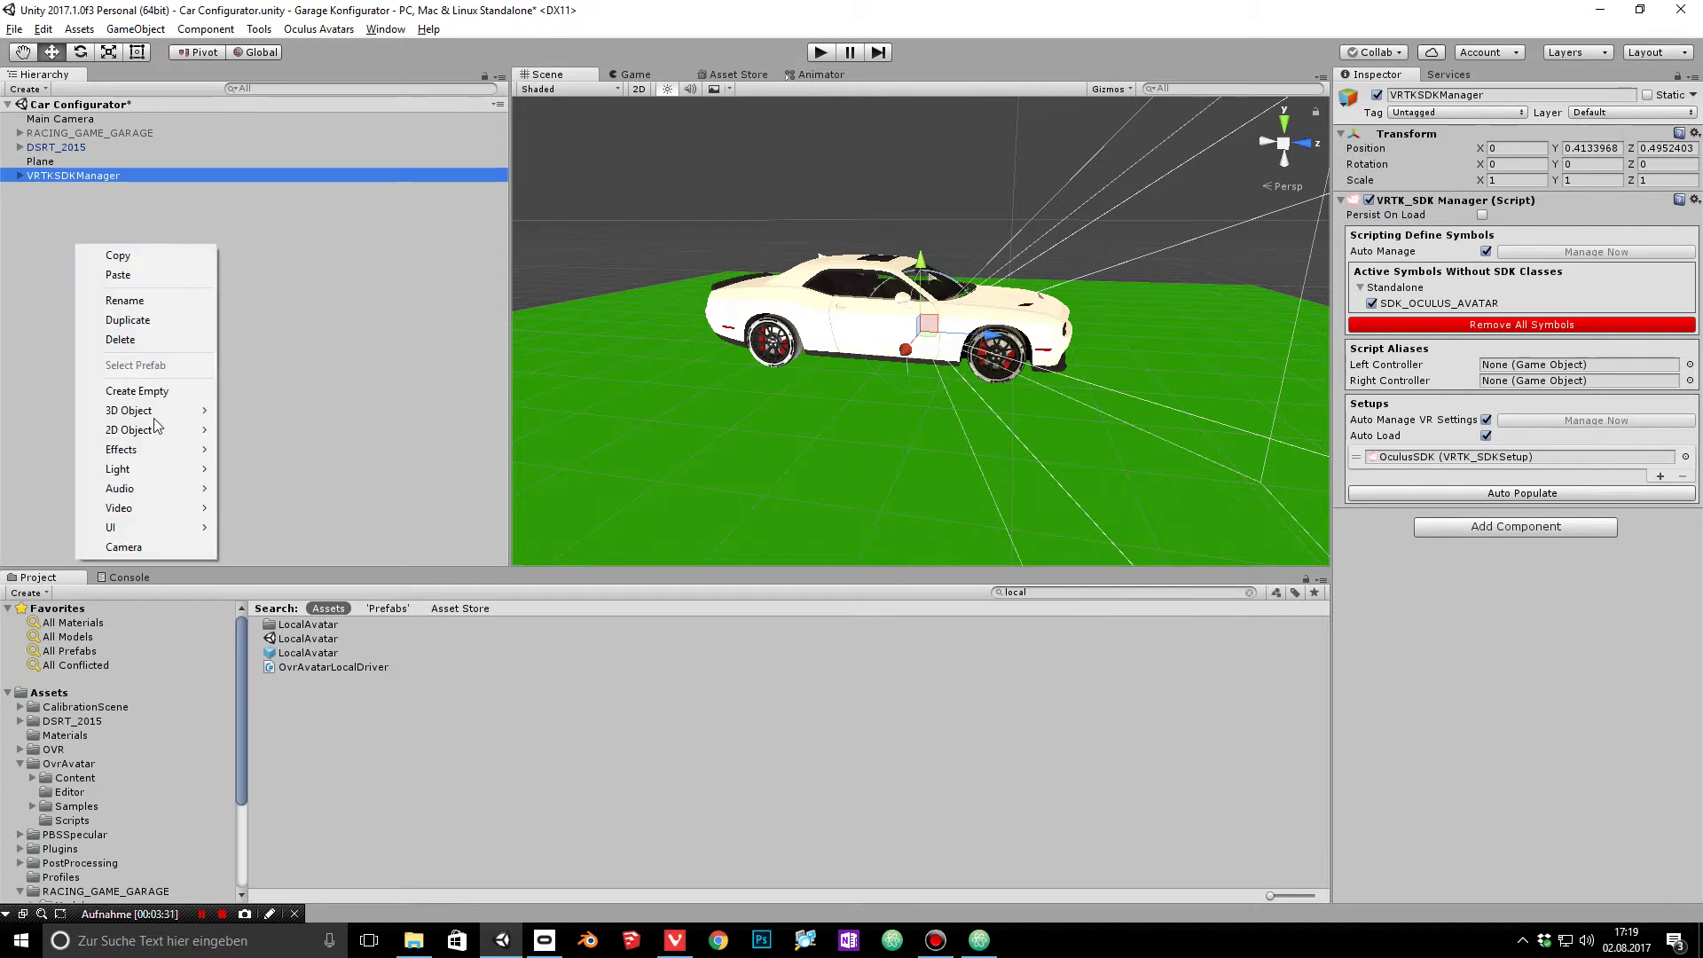
click(142, 391)
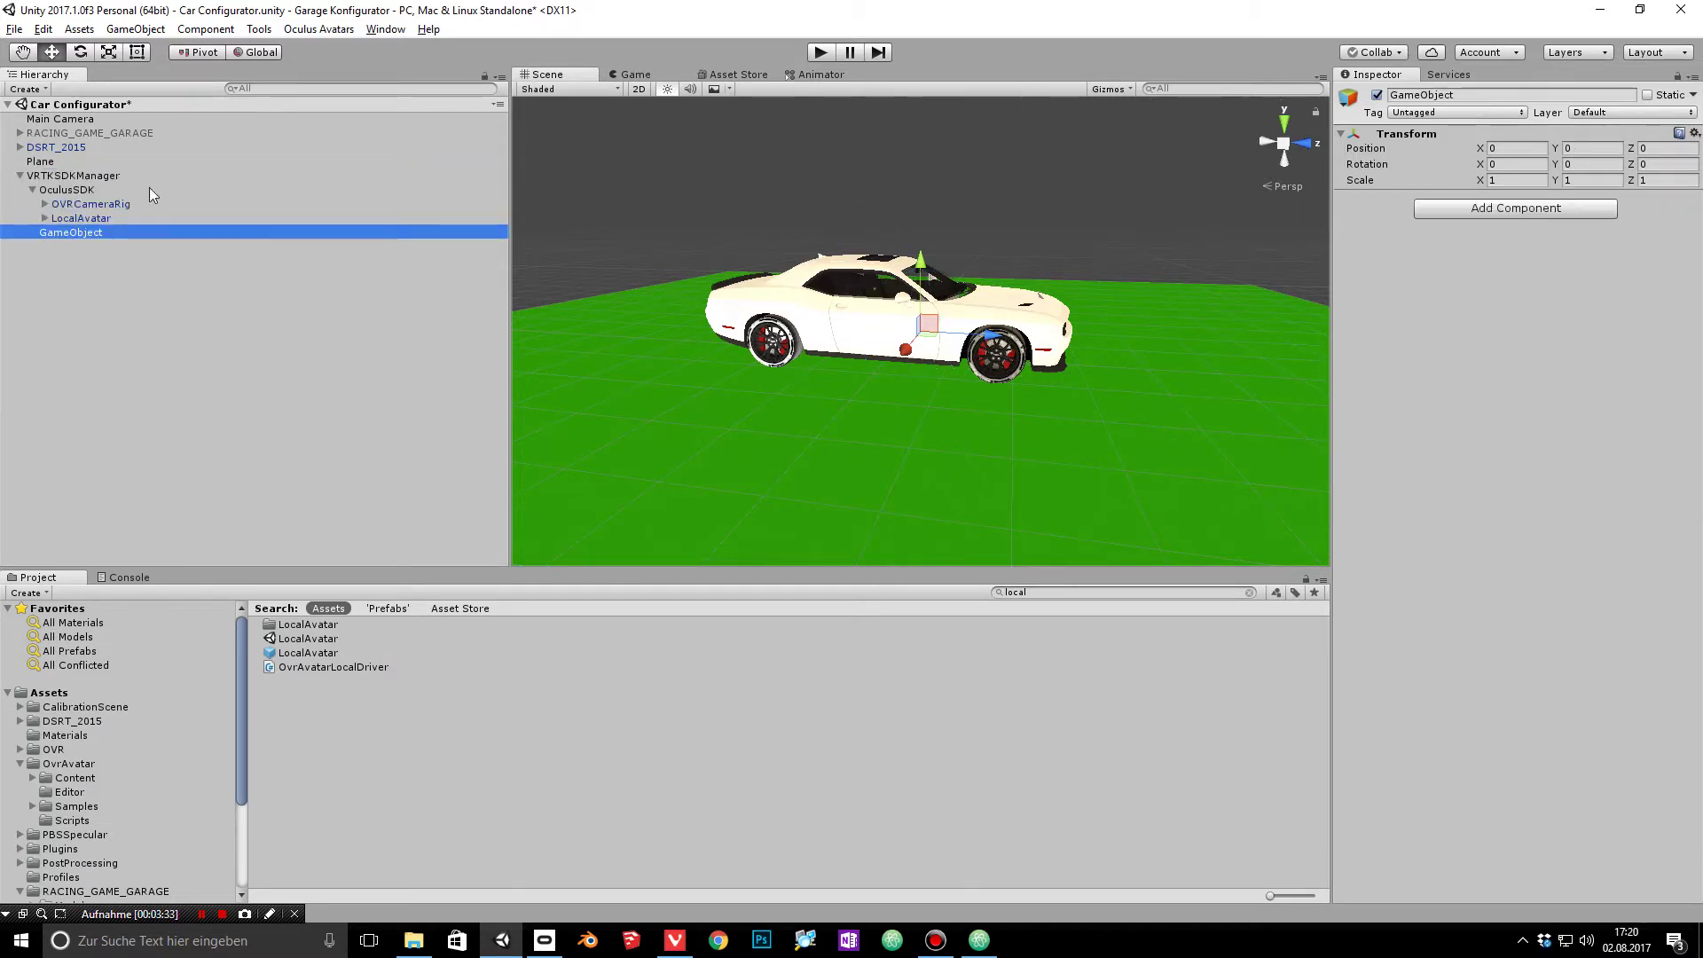
drag(88, 236, 71, 177)
Step: Rename the new empty root object as VRTKScripts
click(1414, 95)
text(VR)
text(TKSC)
text(Scritps)
key(Return)
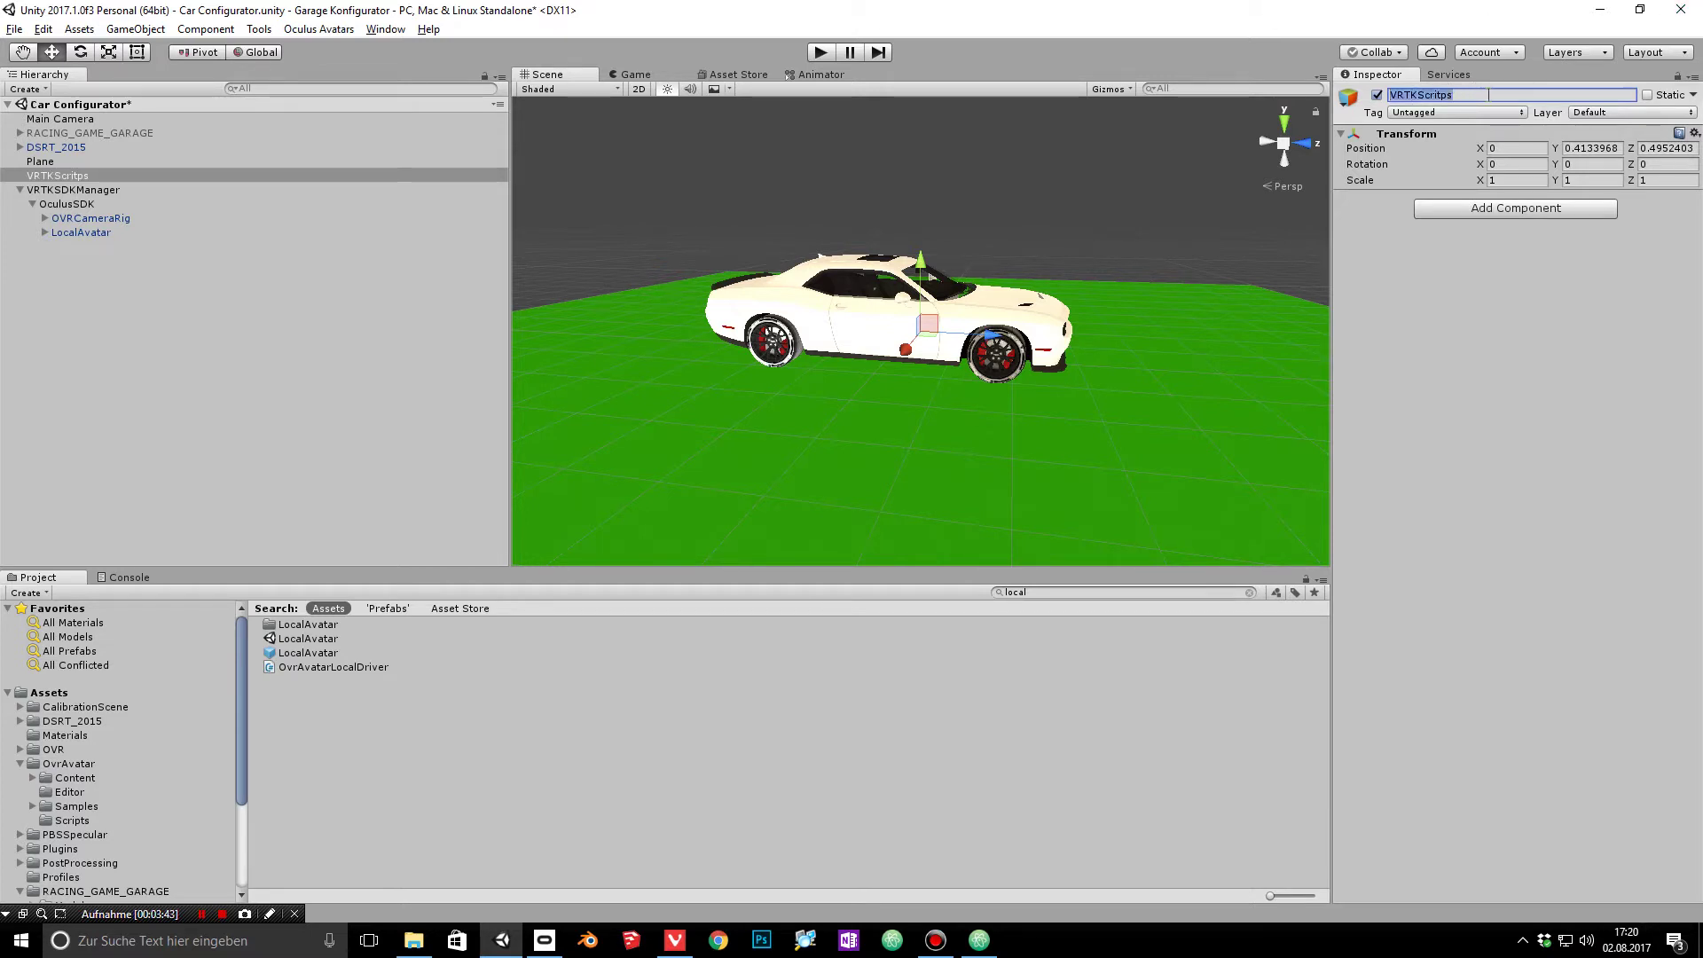
key(End)
key(BackSpace)
key(BackSpace)
Step: Create an empty child object under VRTKScripts and name it LeftController
right_click(164, 170)
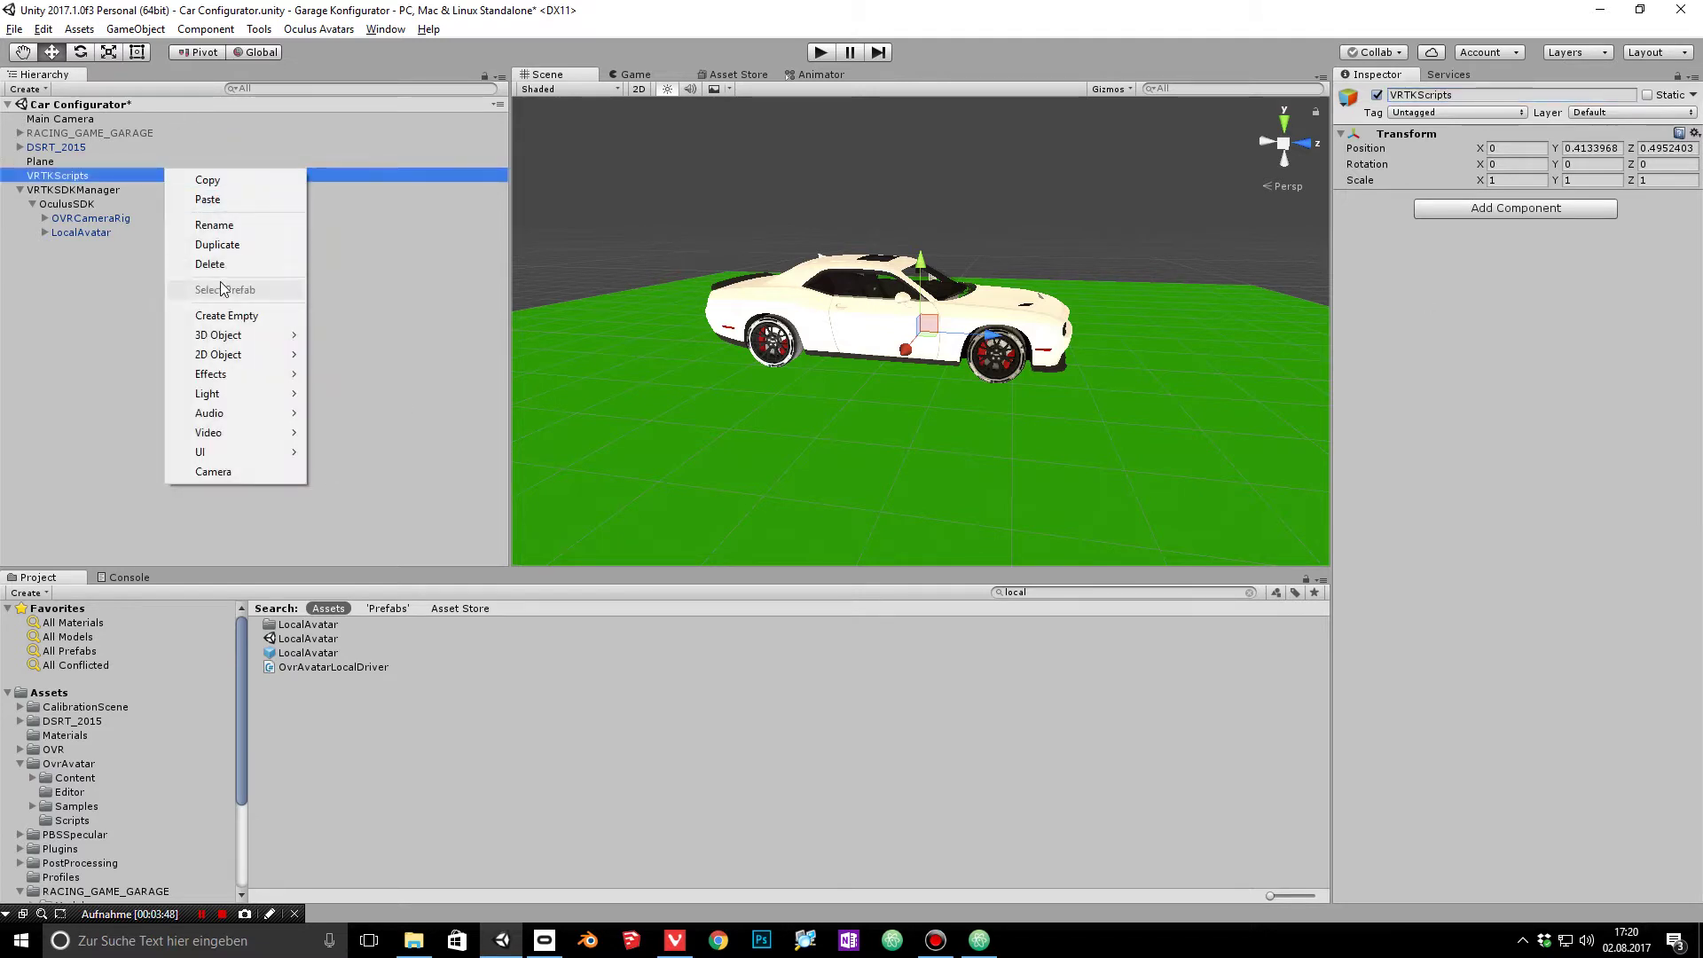
click(224, 317)
click(1535, 93)
text(LEf)
key(BackSpace)
key(BackSpace)
text(eftController)
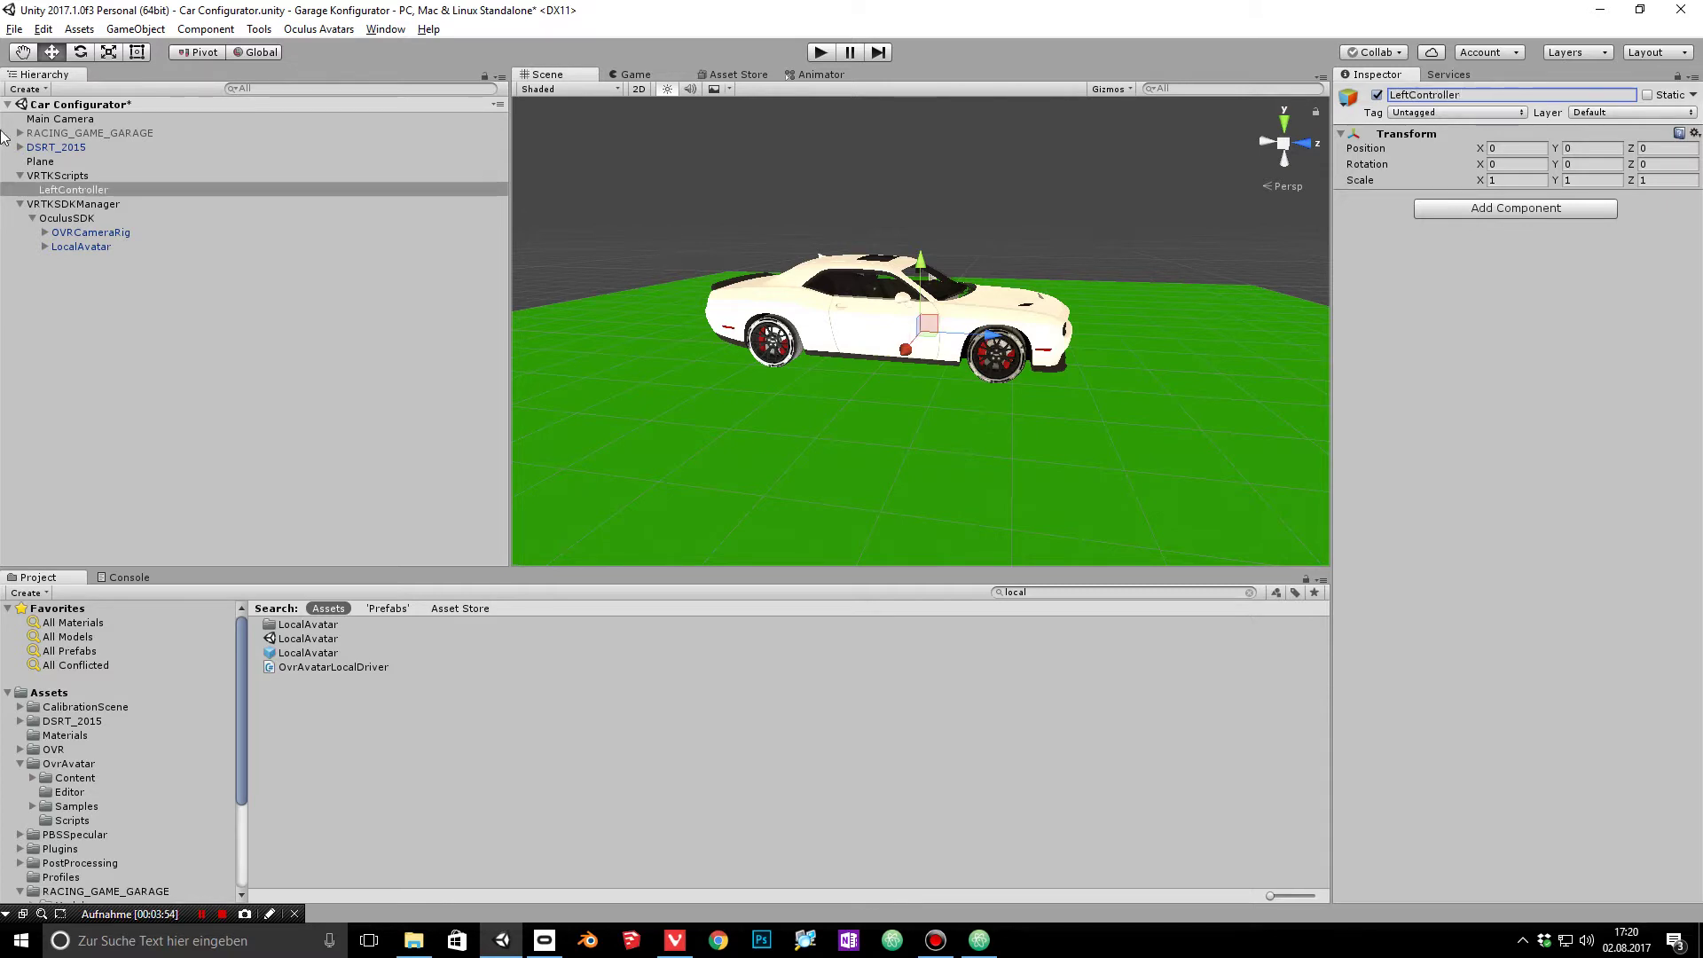
Step: Create a second empty child object under VRTKScripts and name it RightController
right_click(89, 175)
click(170, 328)
click(1485, 95)
text(Righ)
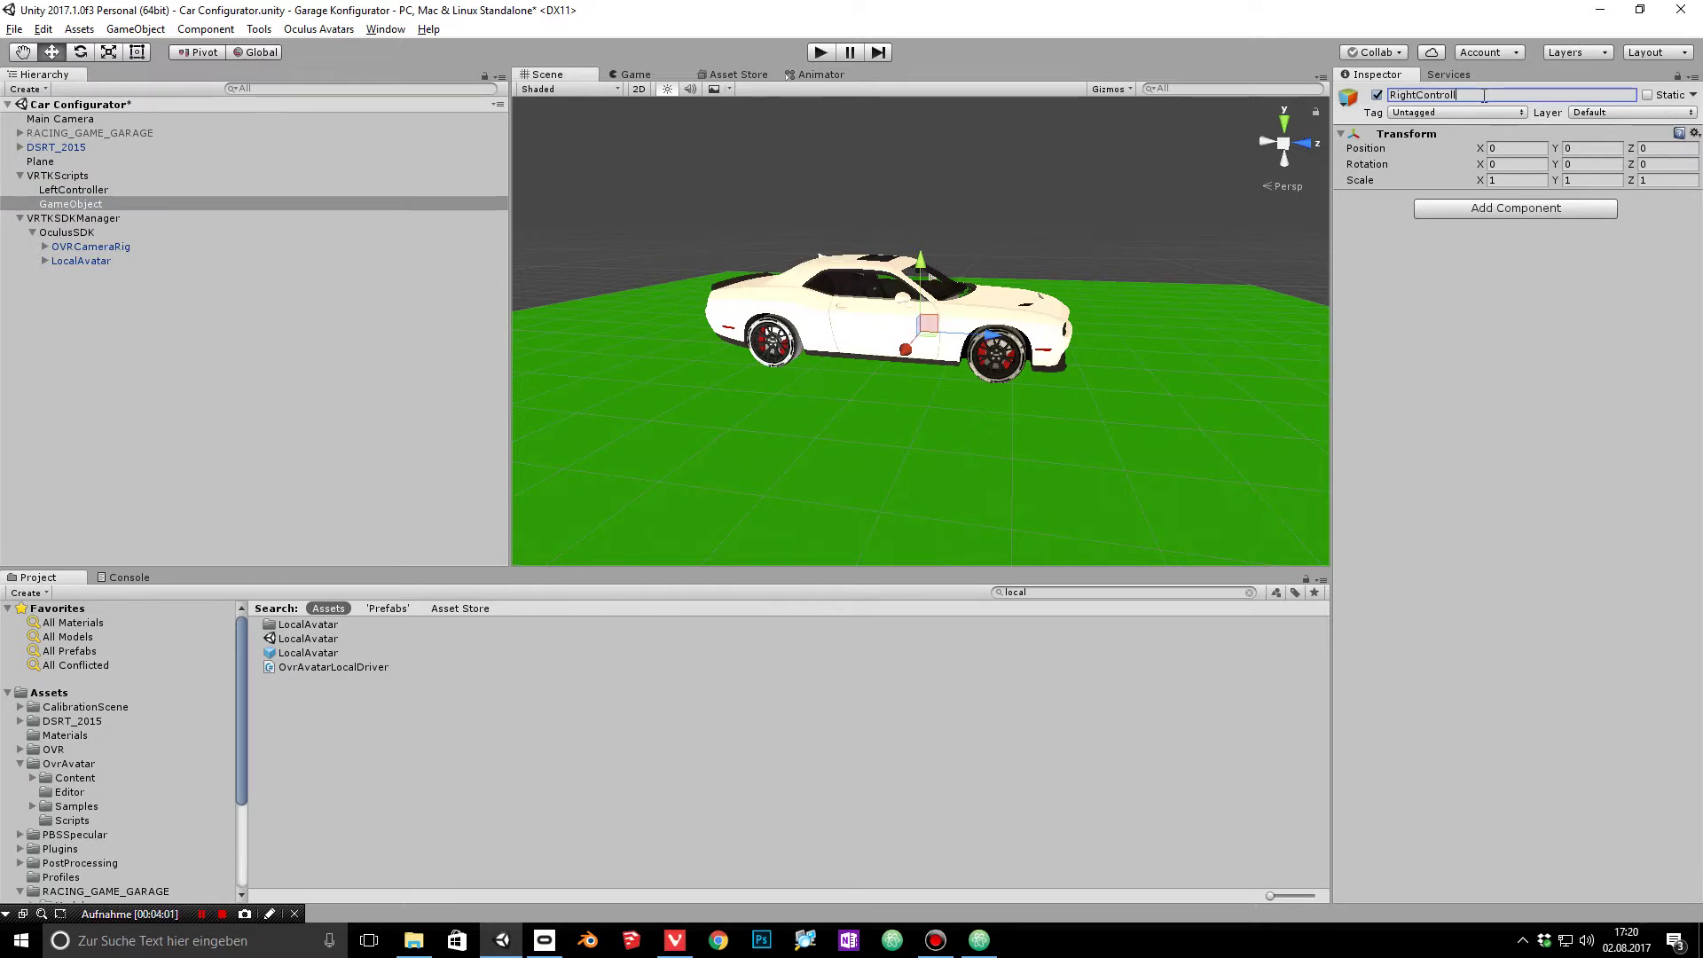
Step: Add the VRTK_ControllerEvents component to both LeftController and RightController at once
click(115, 195)
click(117, 188)
ctrl+click(205, 201)
click(1539, 209)
text(vrt)
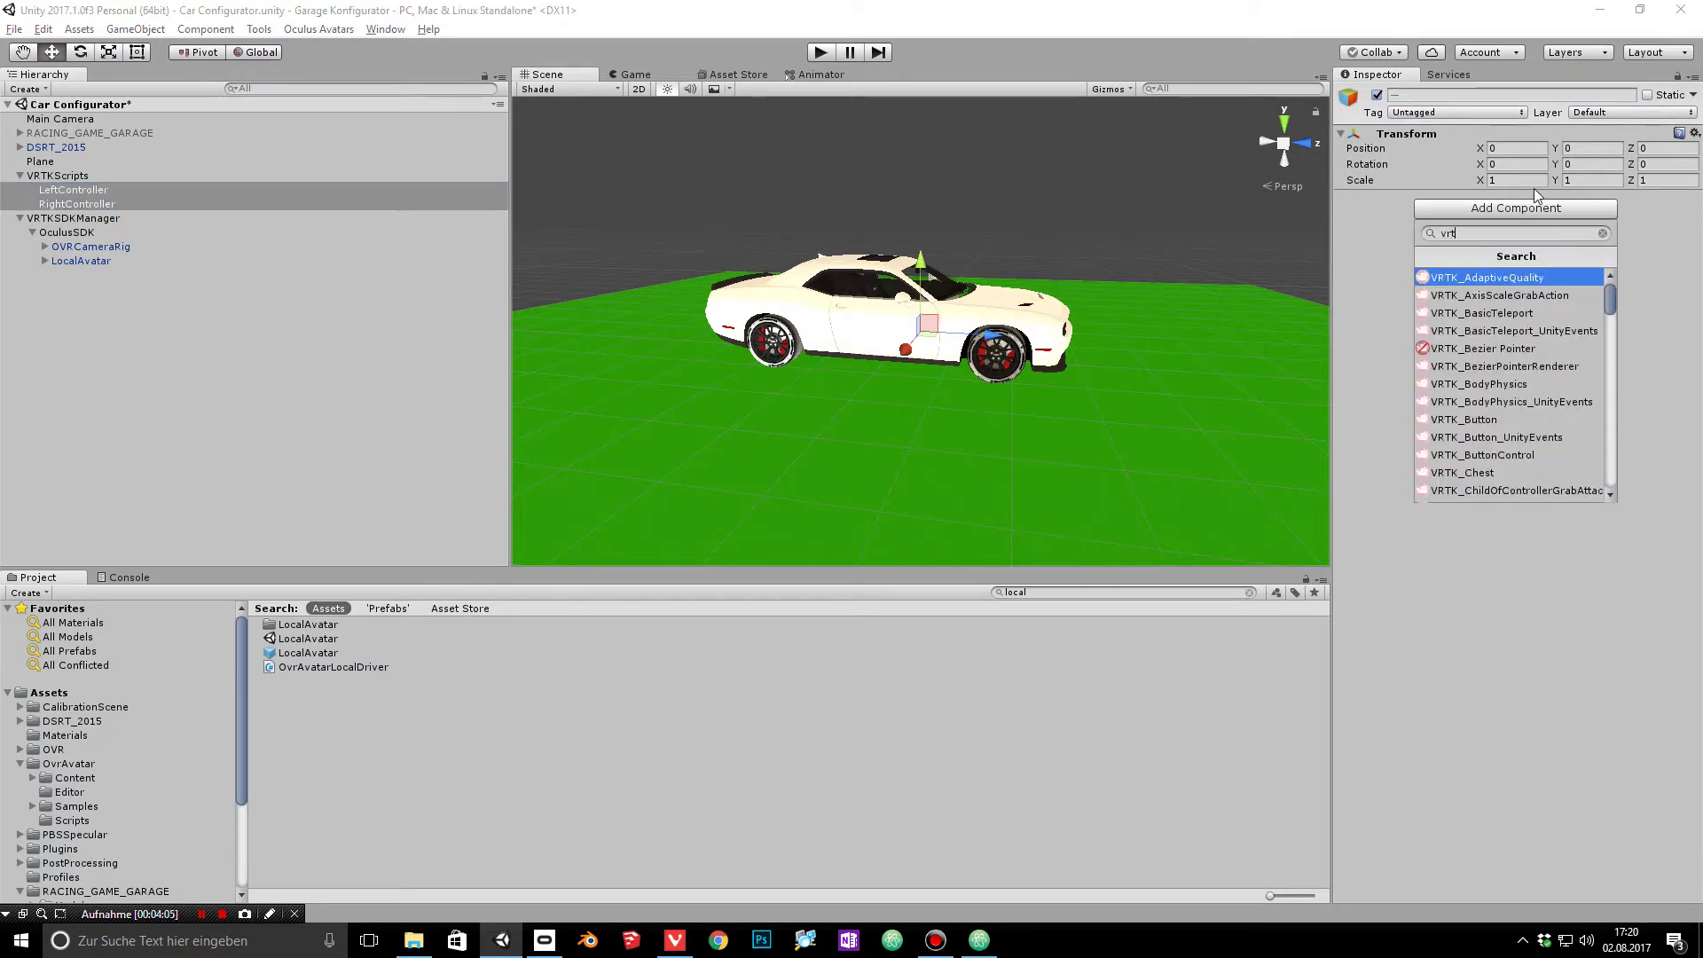
text(k contro)
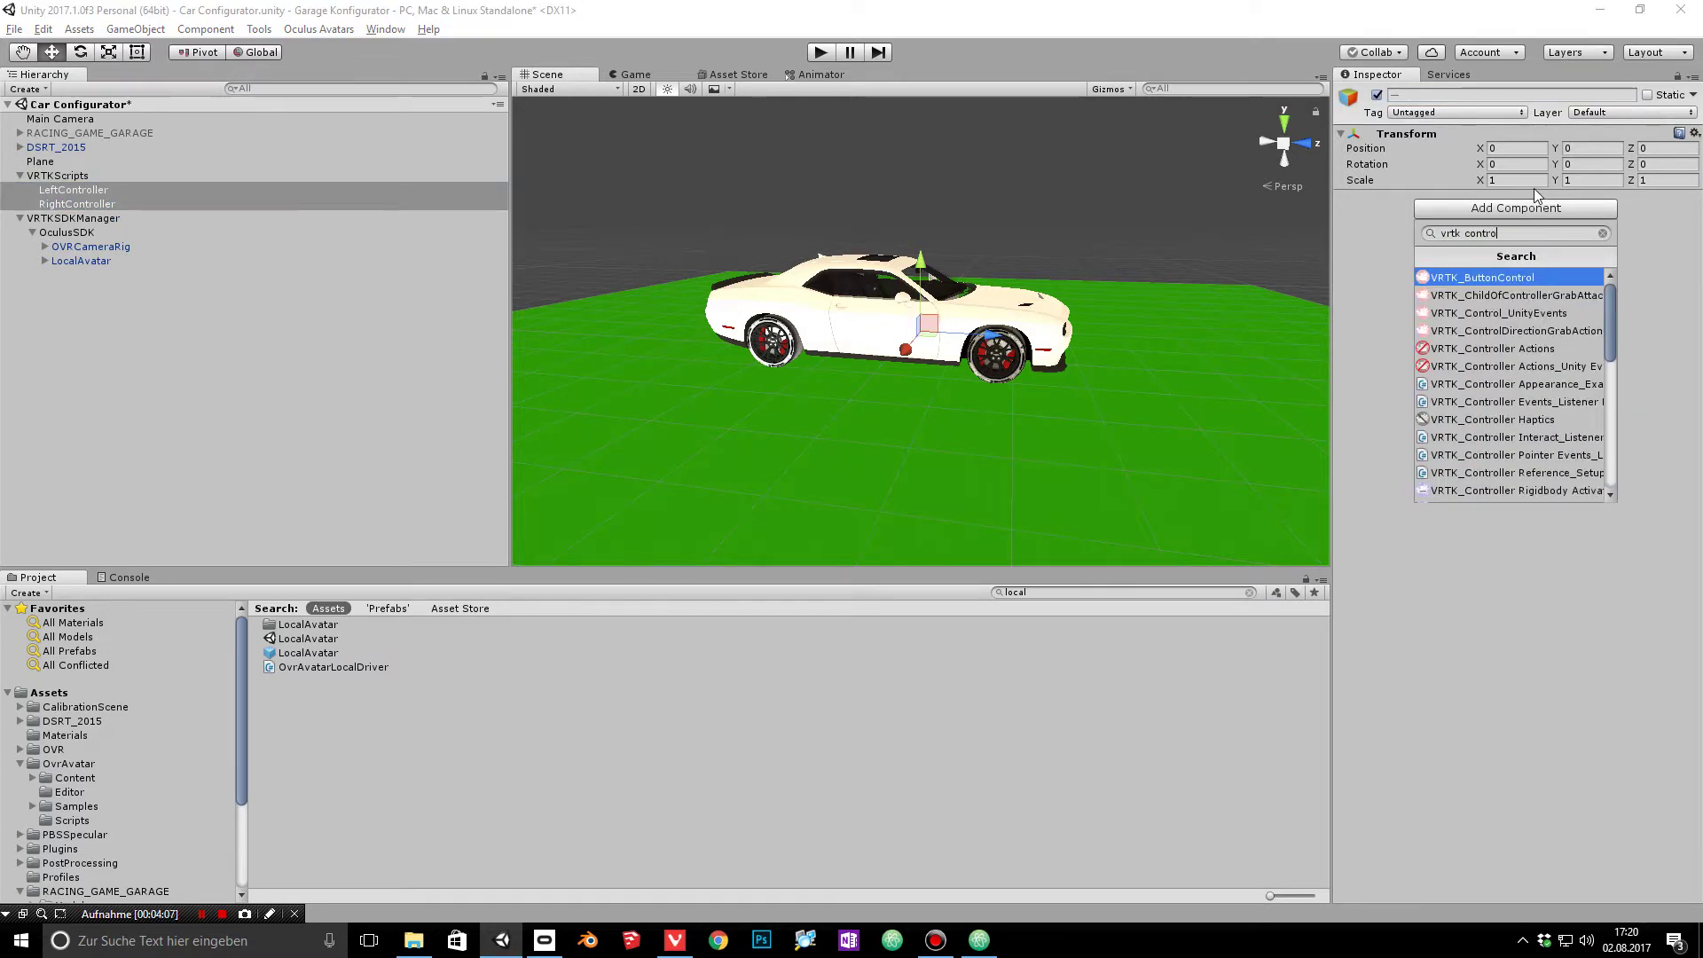
key(Down)
key(Down)
text(ller eve)
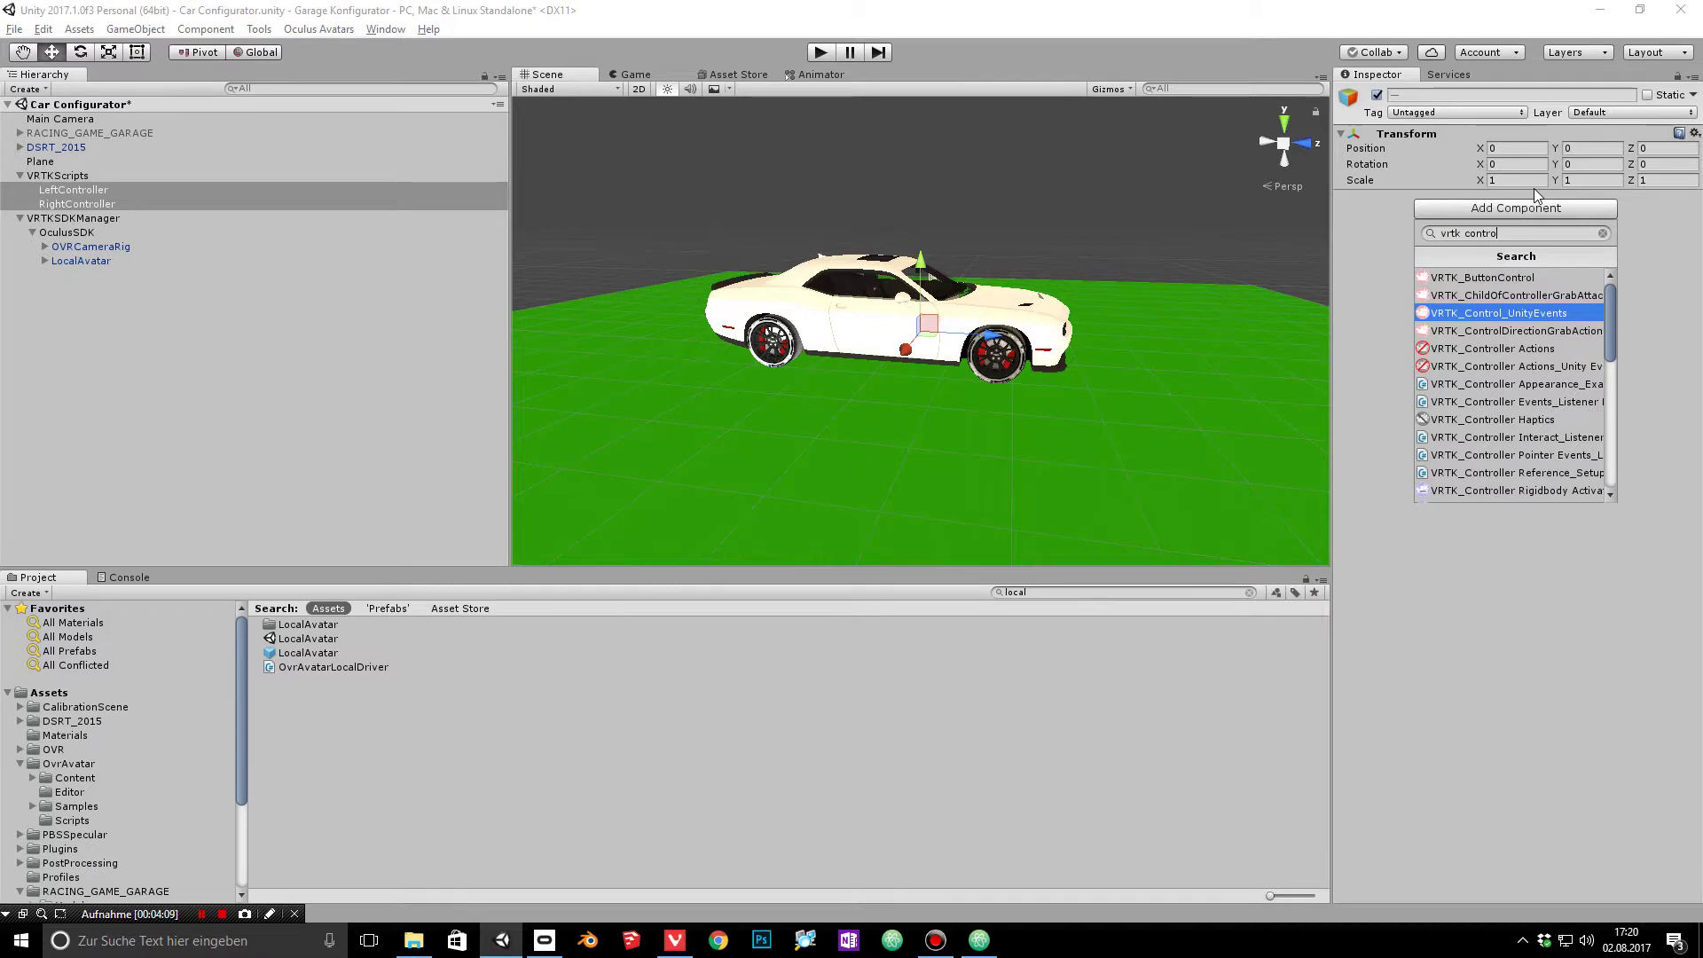
key(Down)
key(Down)
key(Down)
key(Down)
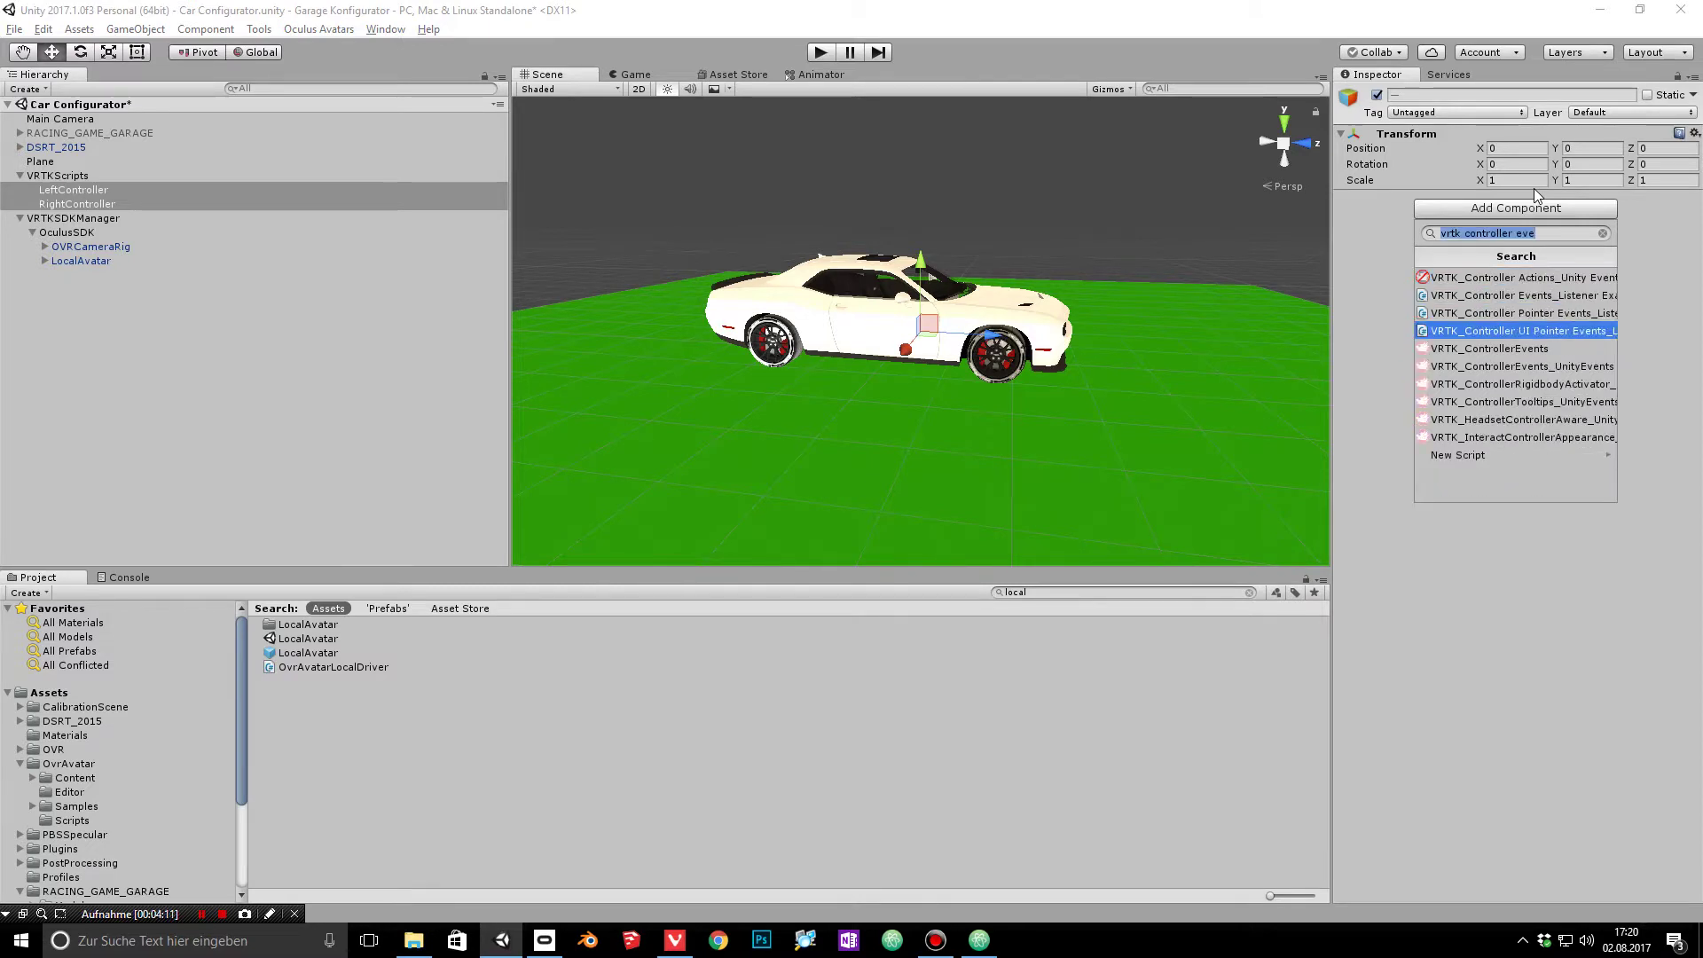
key(Return)
Step: Add the VRTK_Pointer component to both selected controller objects
click(1514, 495)
text(vrtk point)
key(Down)
key(Down)
key(Down)
key(Down)
key(Down)
key(Down)
key(Return)
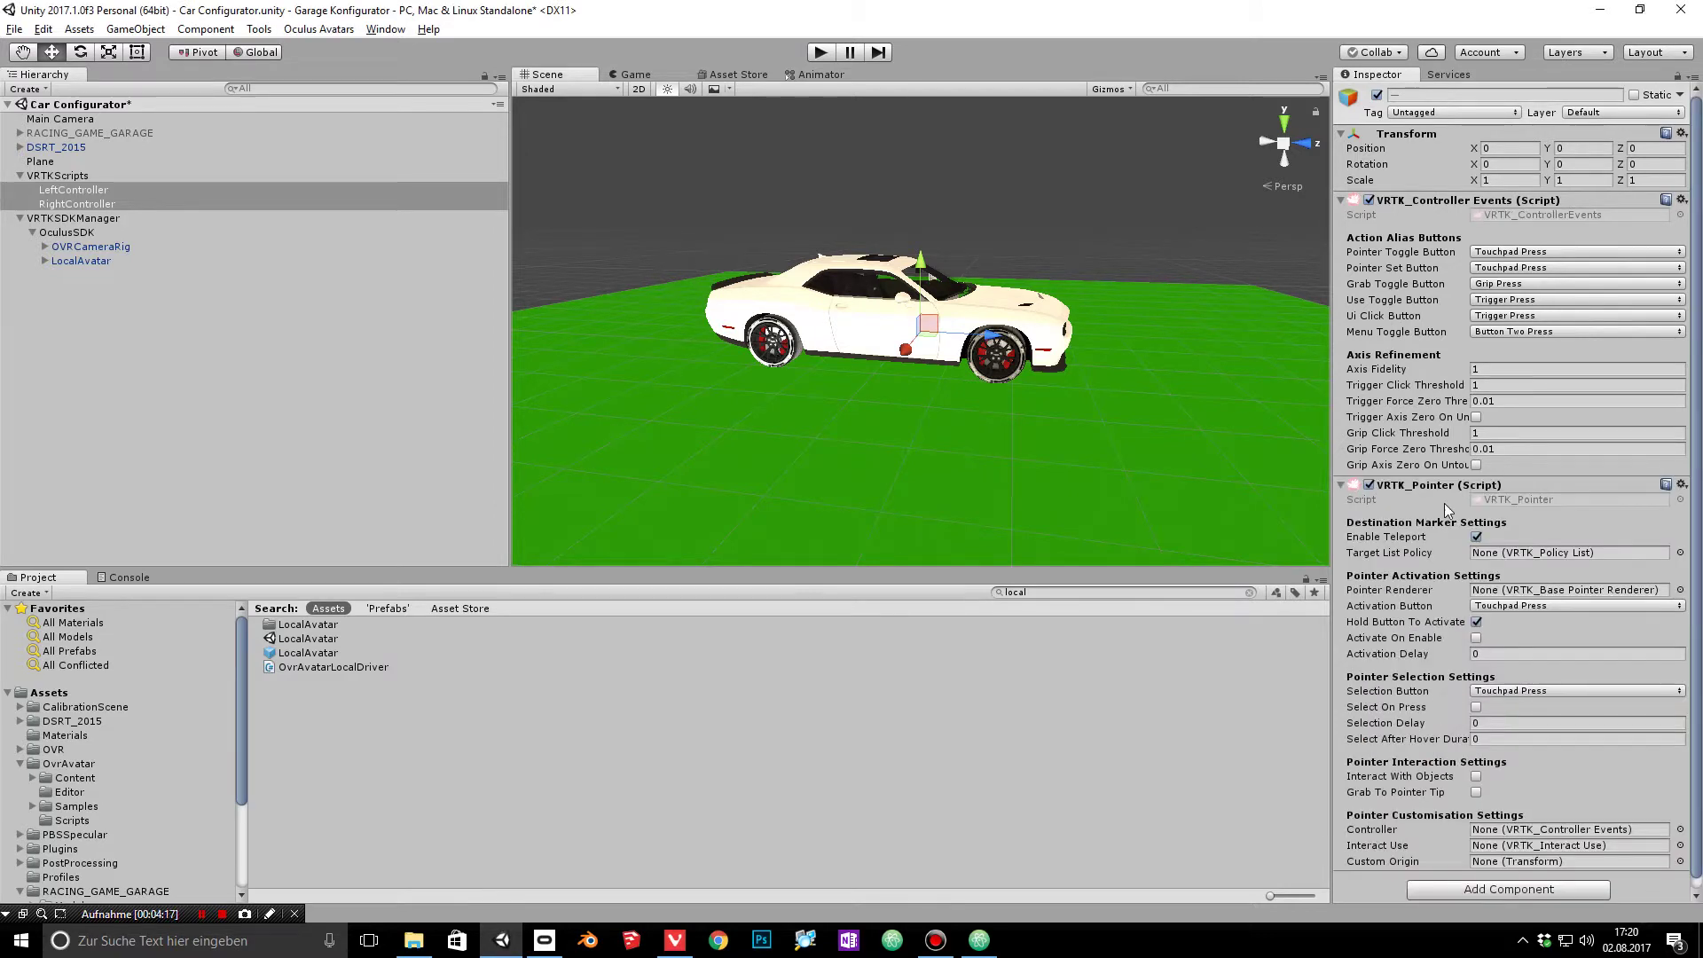
Step: Add the VRTK_StraightPointerRenderer component to both selected controller objects
scroll(1700, 409, down, 1)
click(1500, 884)
text(vrtk stri)
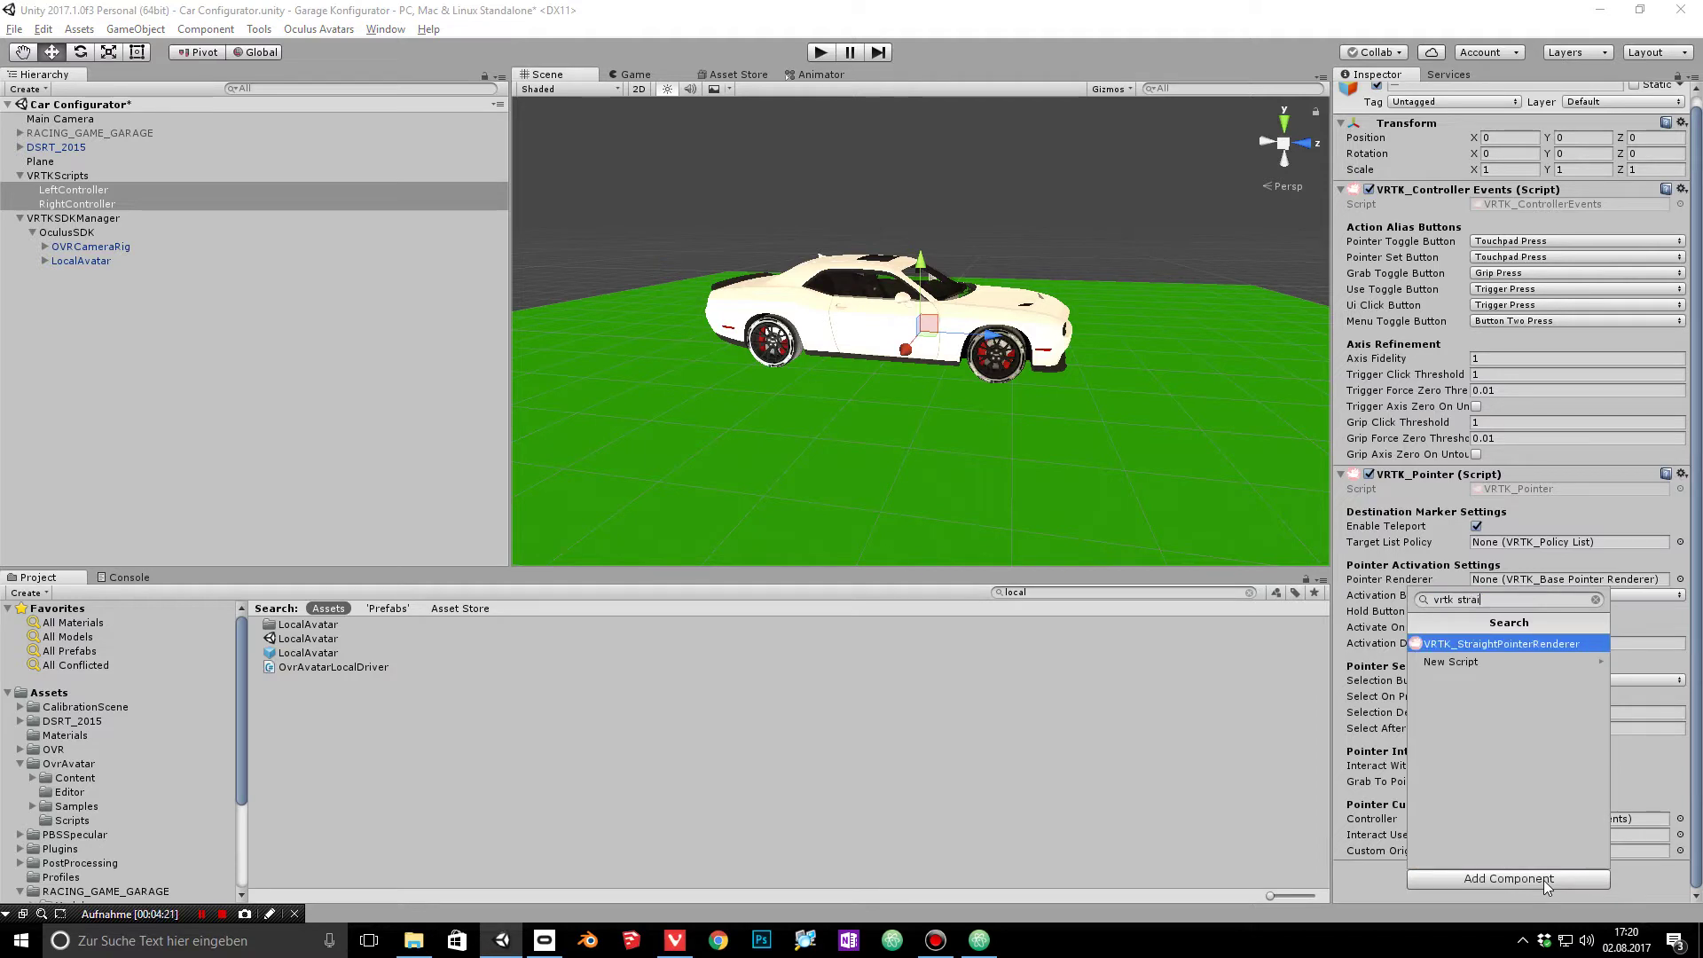
key(Return)
Step: Add the VRTK_UIPointer component to both selected controller objects
scroll(1541, 887, down, 5)
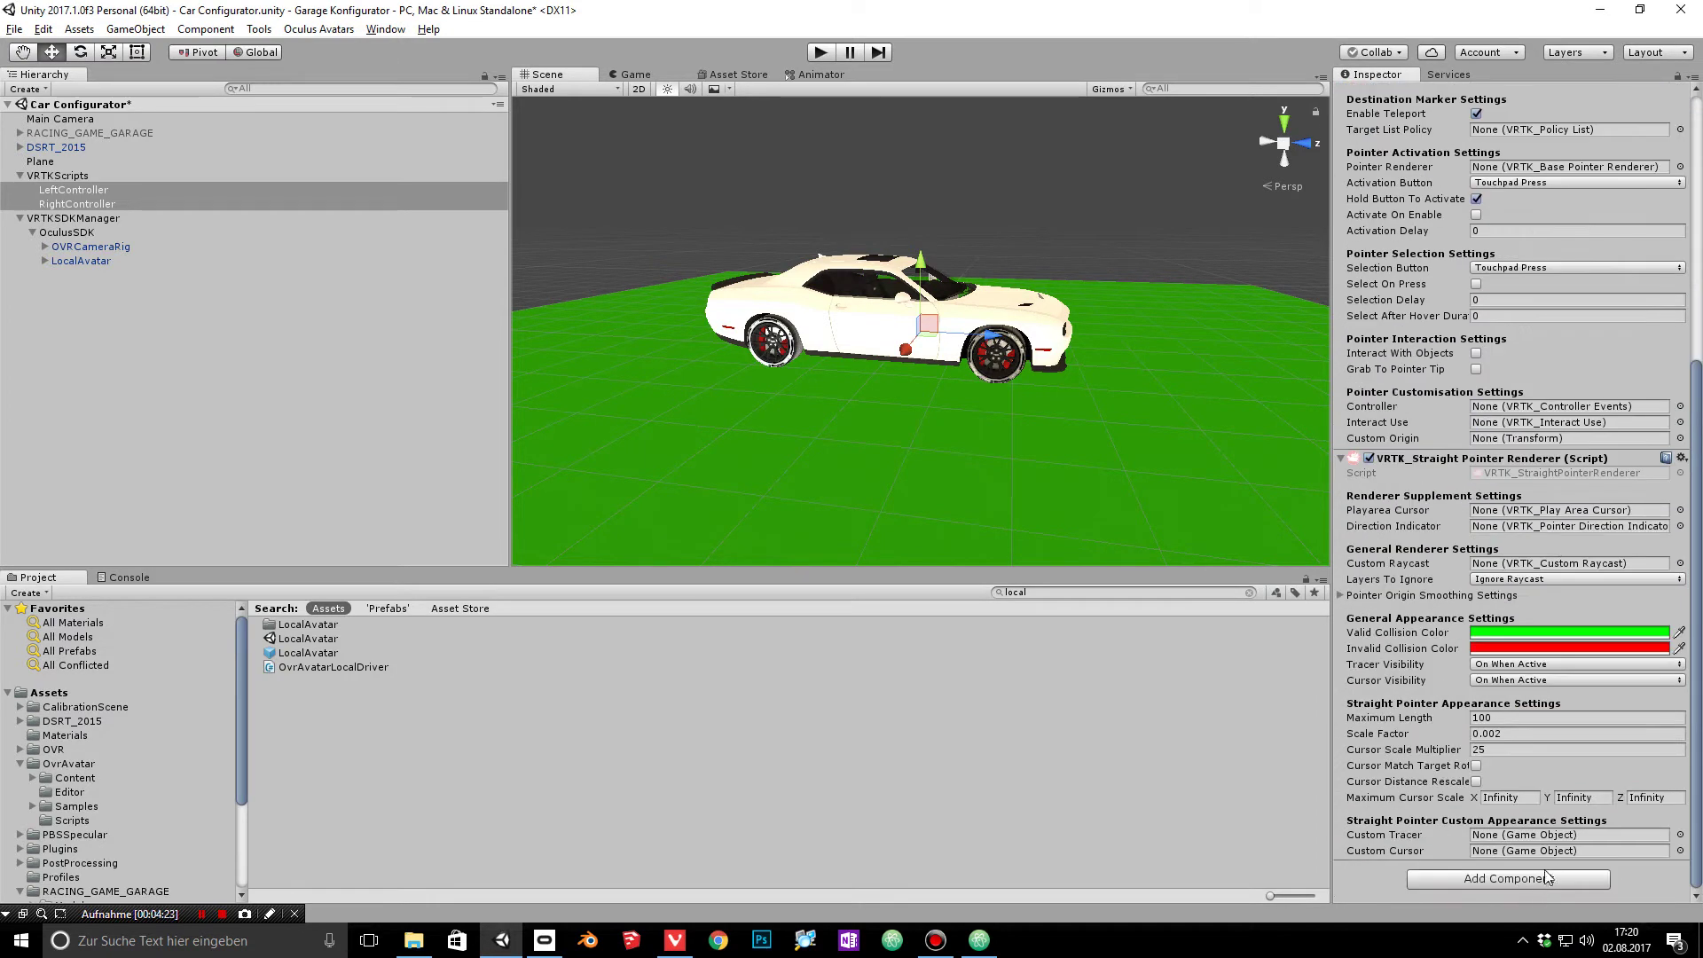
click(1544, 877)
text(vrtk ui)
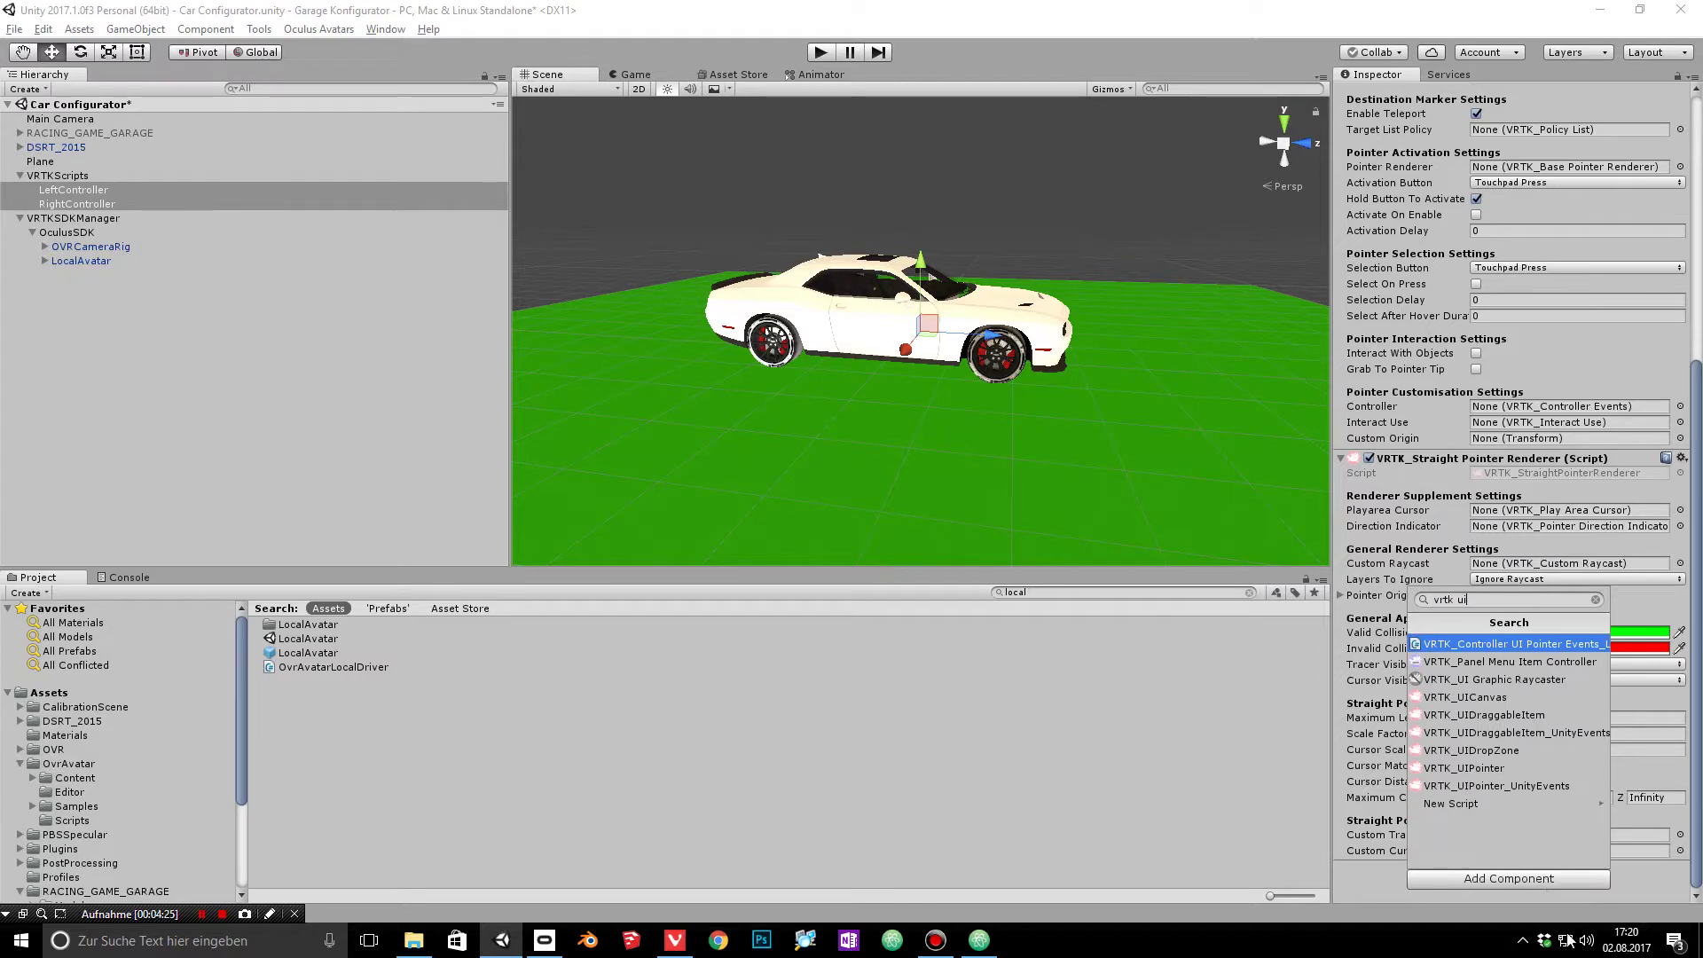
click(1476, 769)
scroll(1476, 769, down, 3)
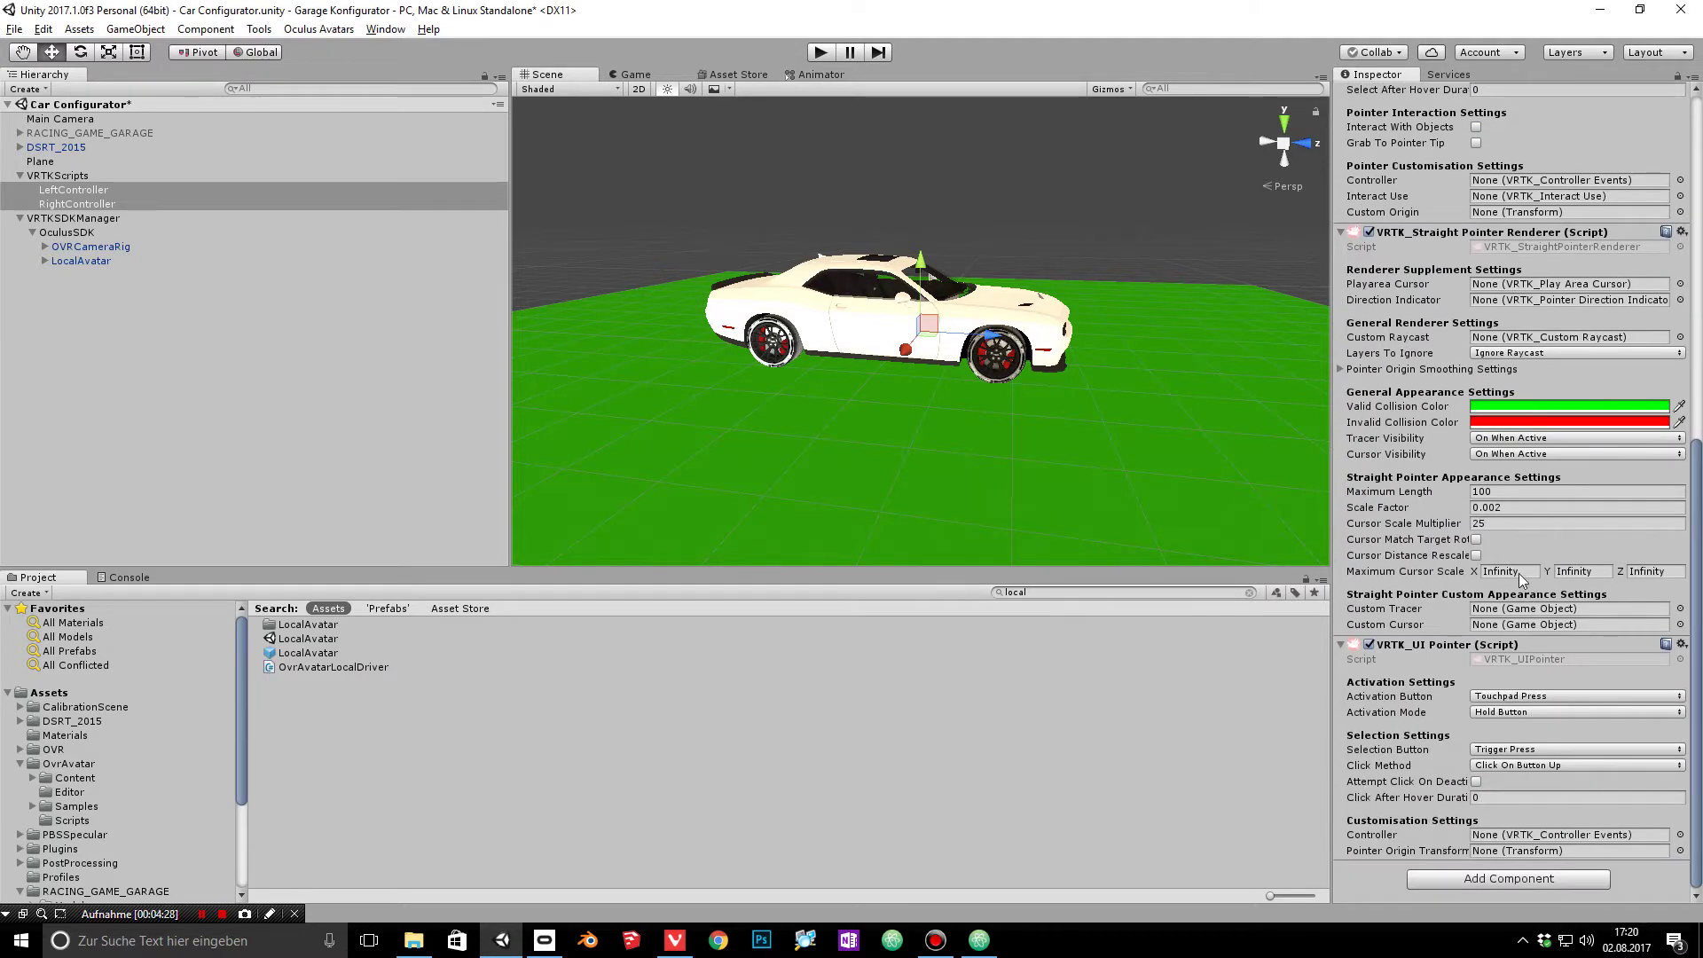
Step: Remove the VRTK_UIPointer component from LeftController only
click(108, 189)
click(99, 205)
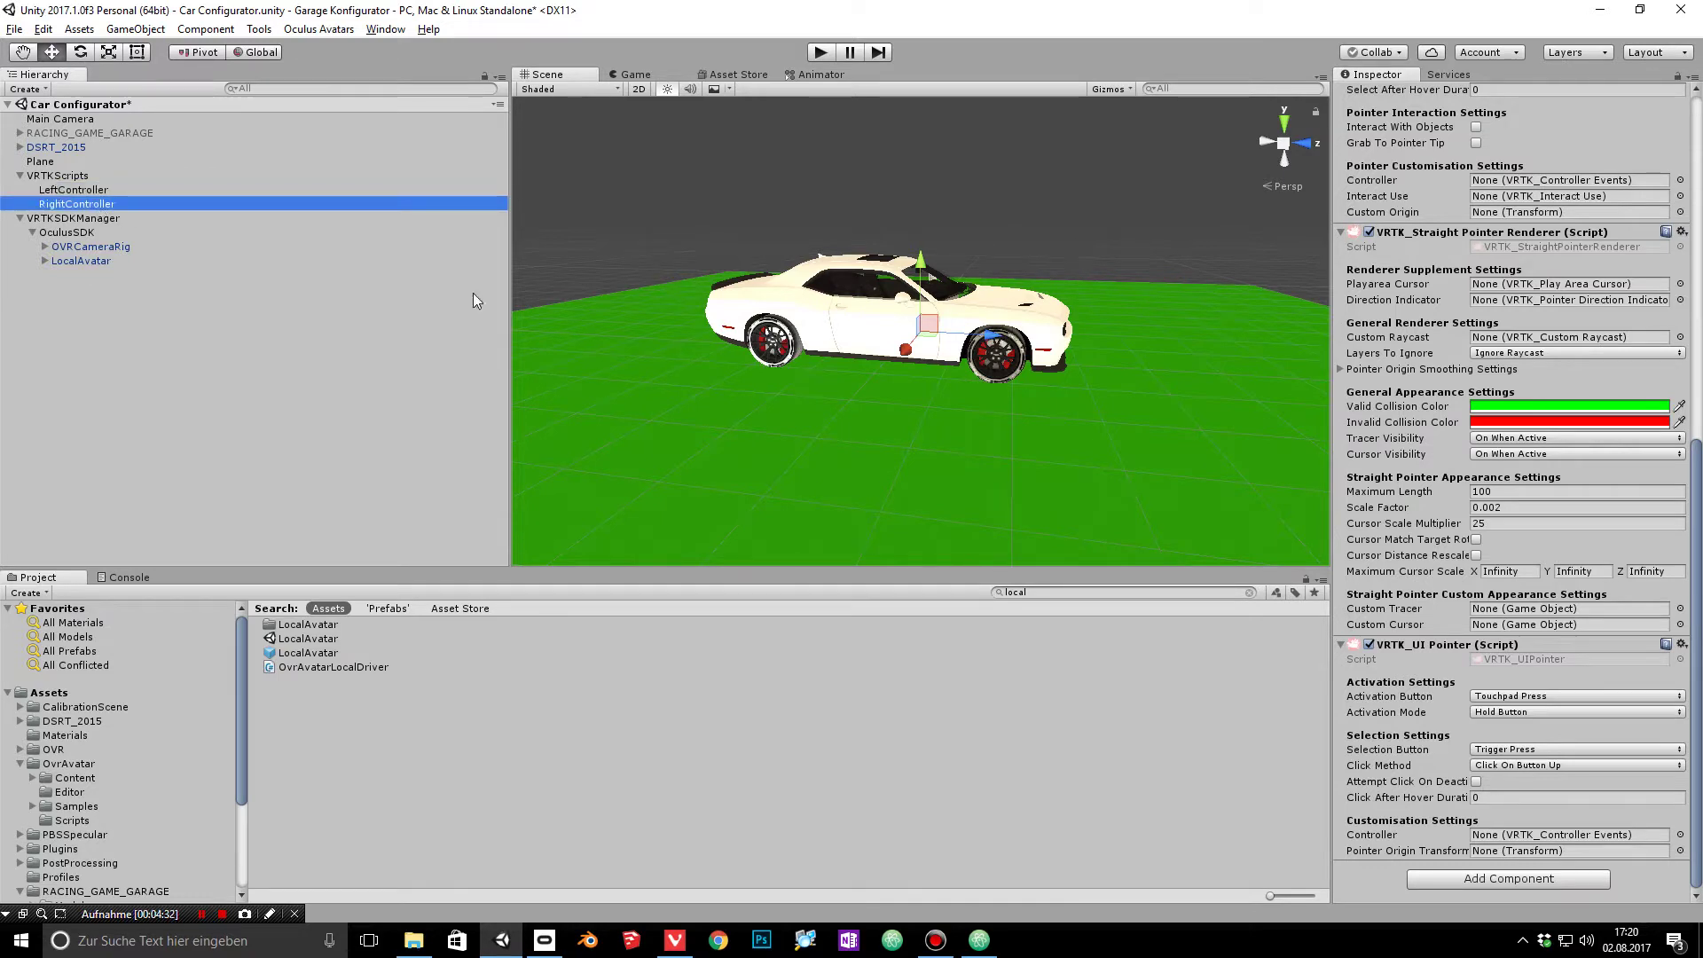
click(124, 190)
click(1683, 646)
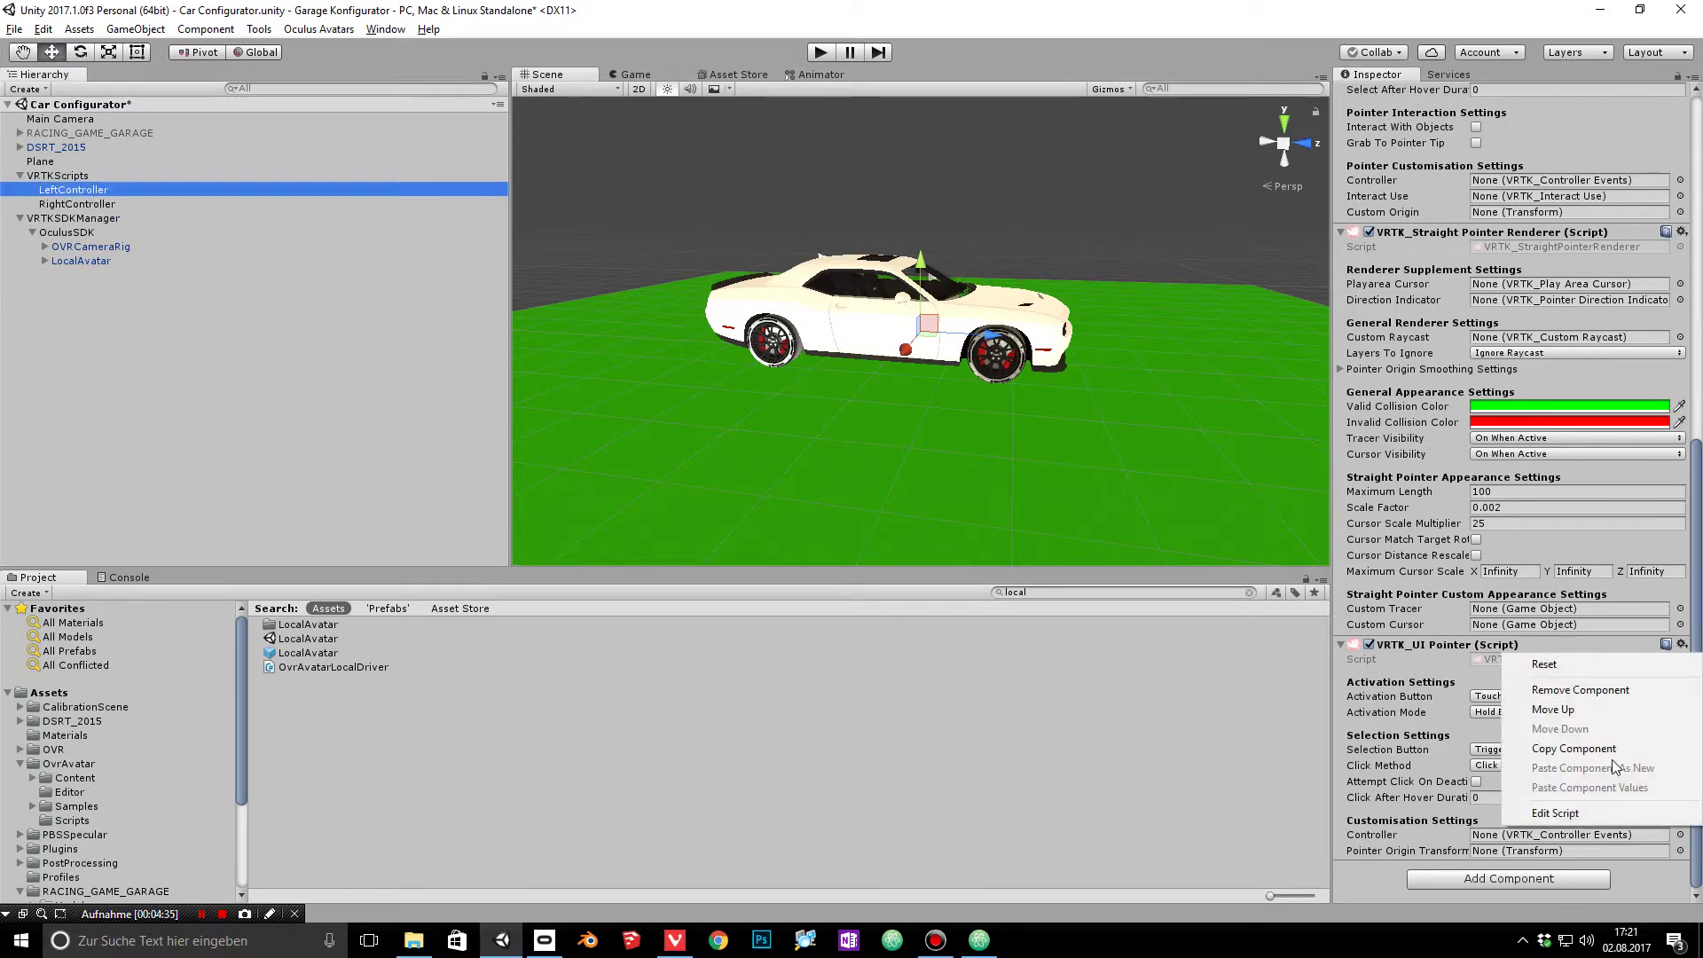
click(1598, 690)
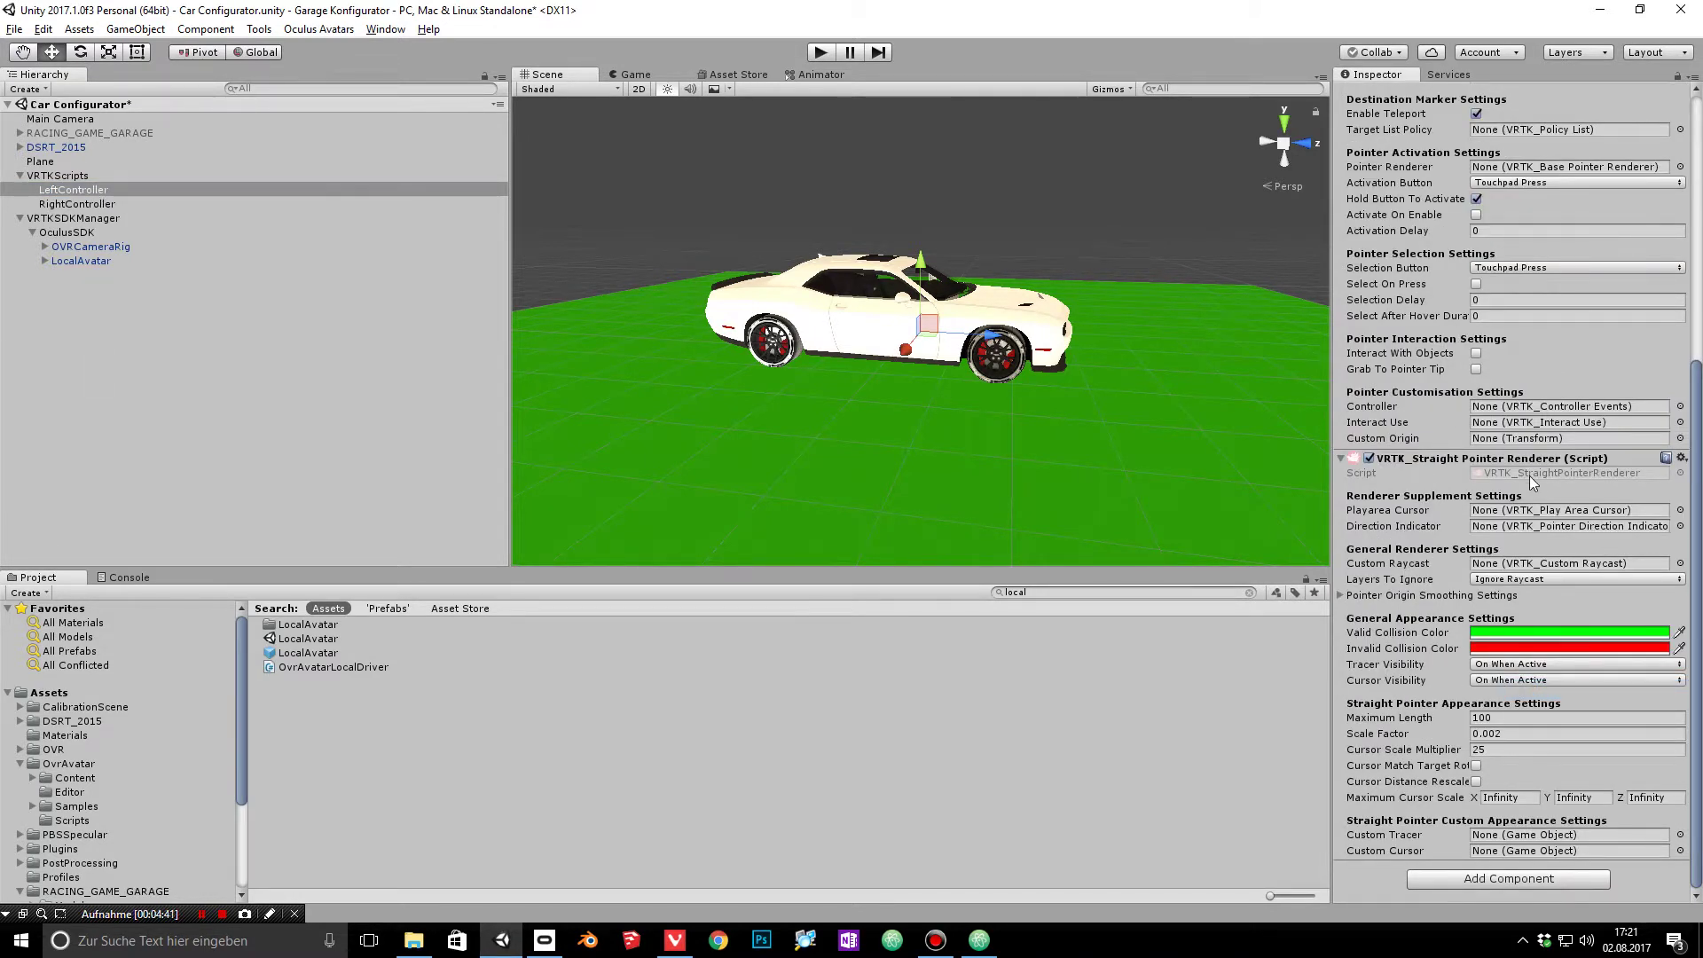
Step: Assign each controller's own VRTK_StraightPointerRenderer as the Pointer Renderer of its VRTK_Pointer, for LeftController and RightController
scroll(1469, 559, up, 3)
drag(1470, 627, 1523, 335)
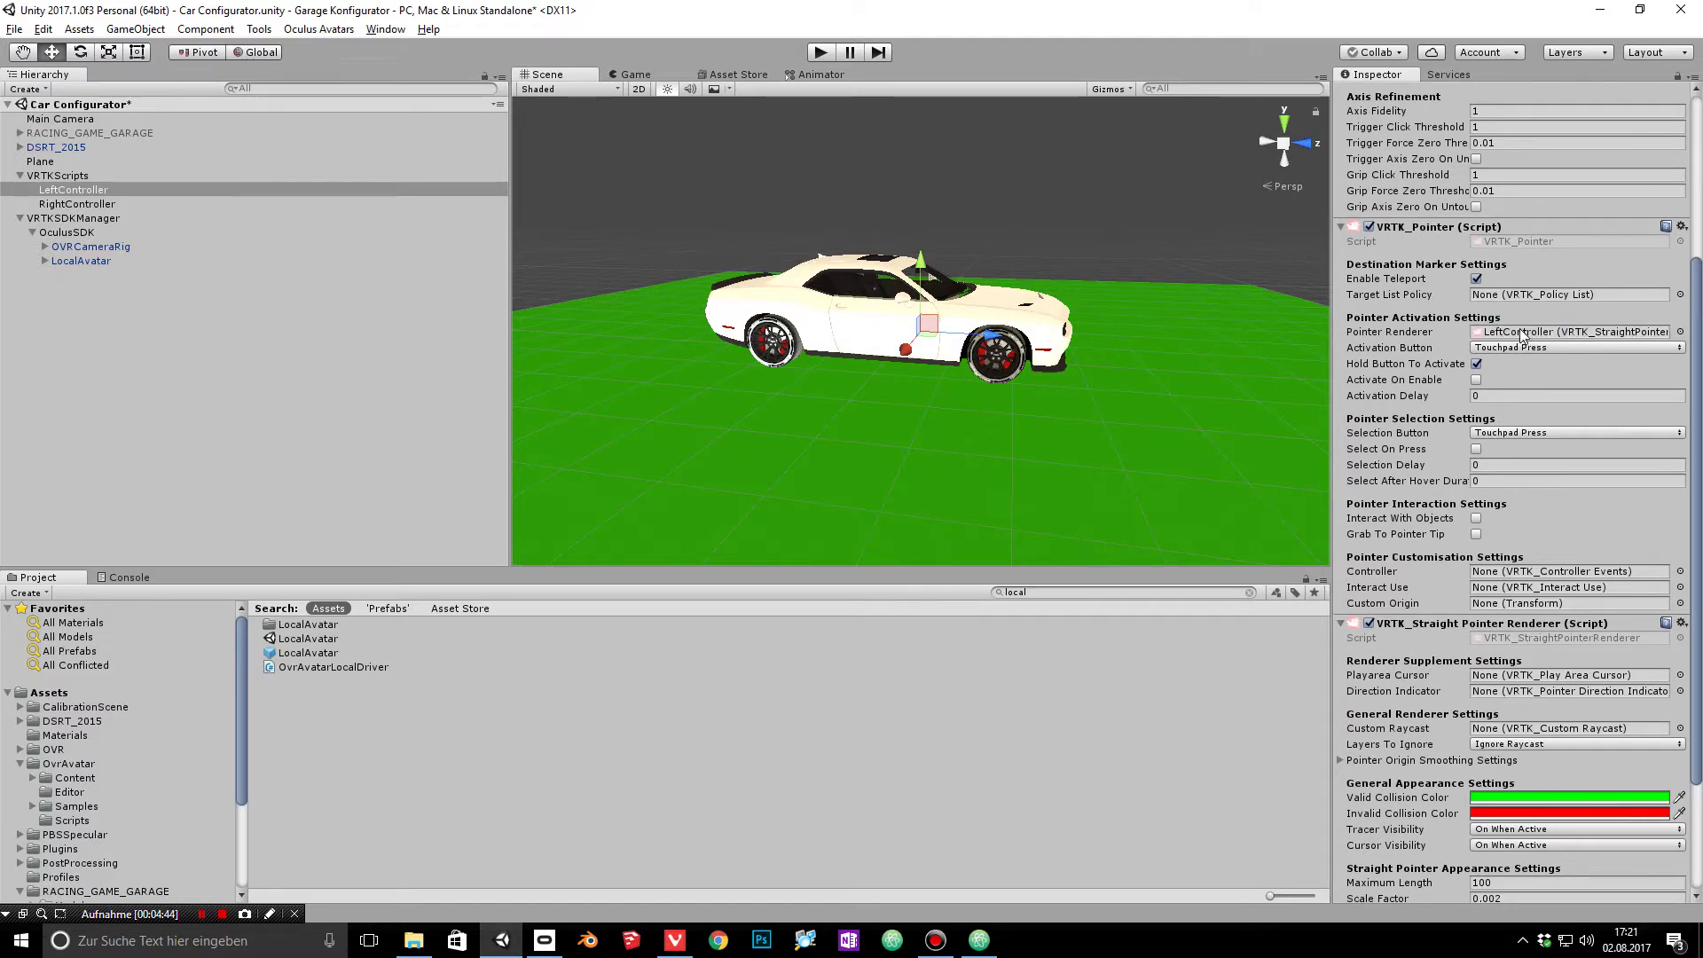
click(75, 204)
drag(1463, 628, 1538, 344)
drag(1700, 413, 1700, 417)
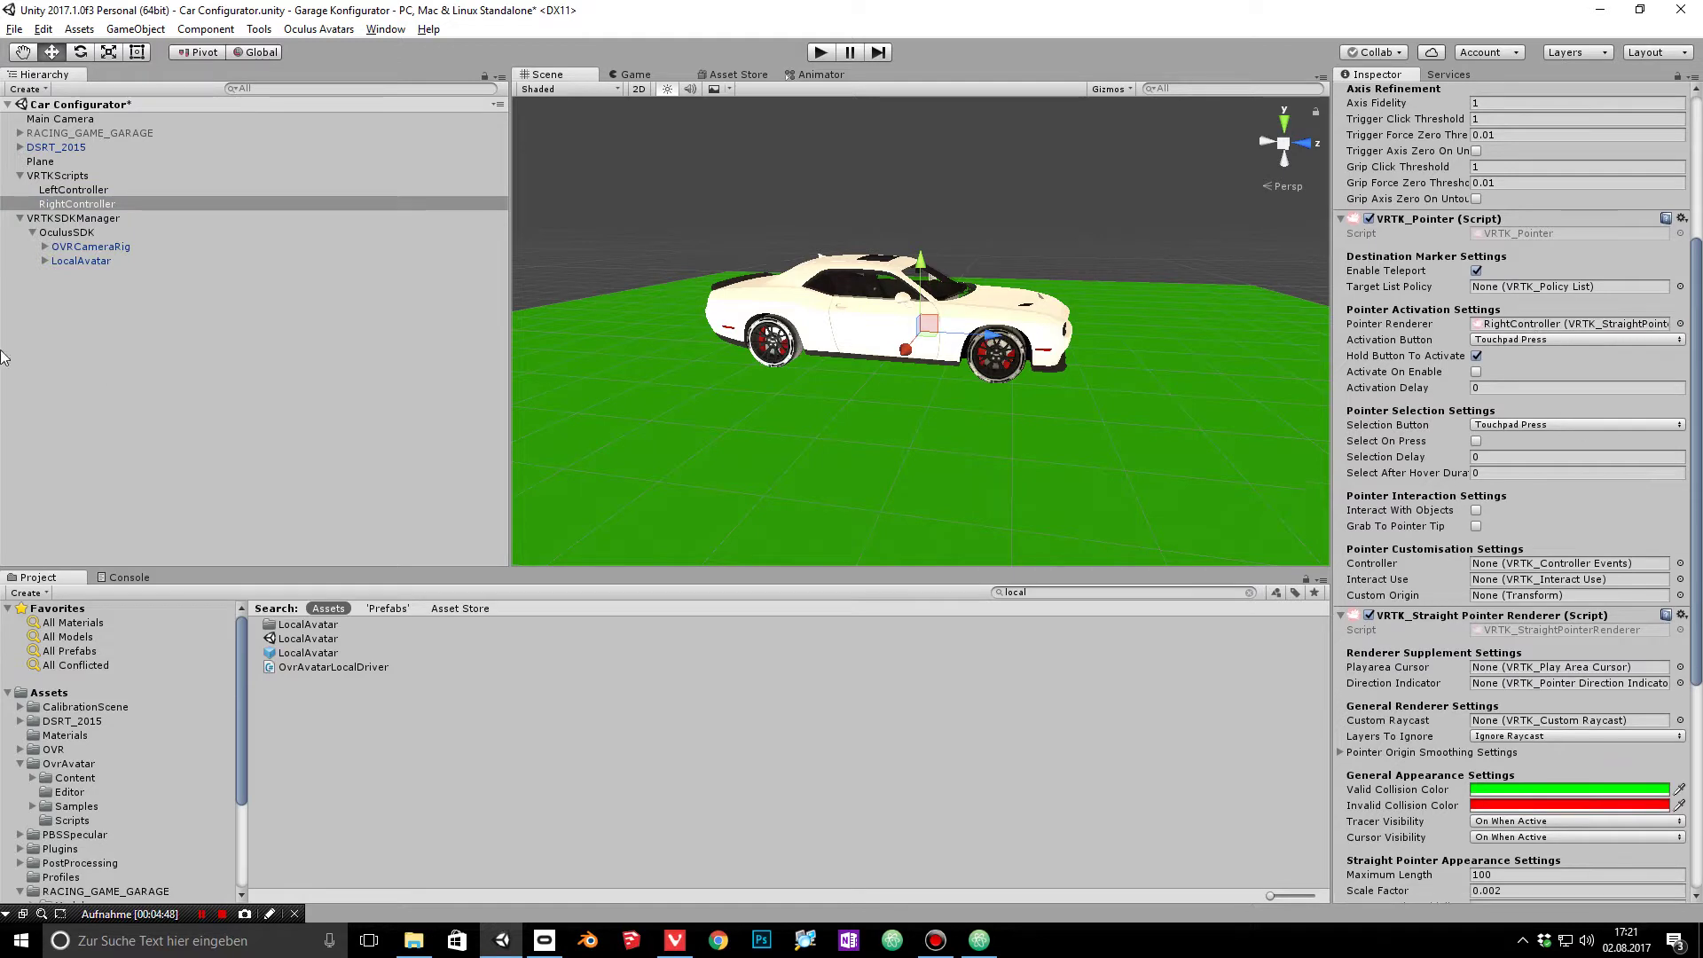
Step: Create an empty child object under VRTKScripts and add the VRTK_BasicTeleport component to it
right_click(74, 176)
click(133, 324)
click(1448, 92)
text(PlayArea)
click(1450, 217)
text(bas)
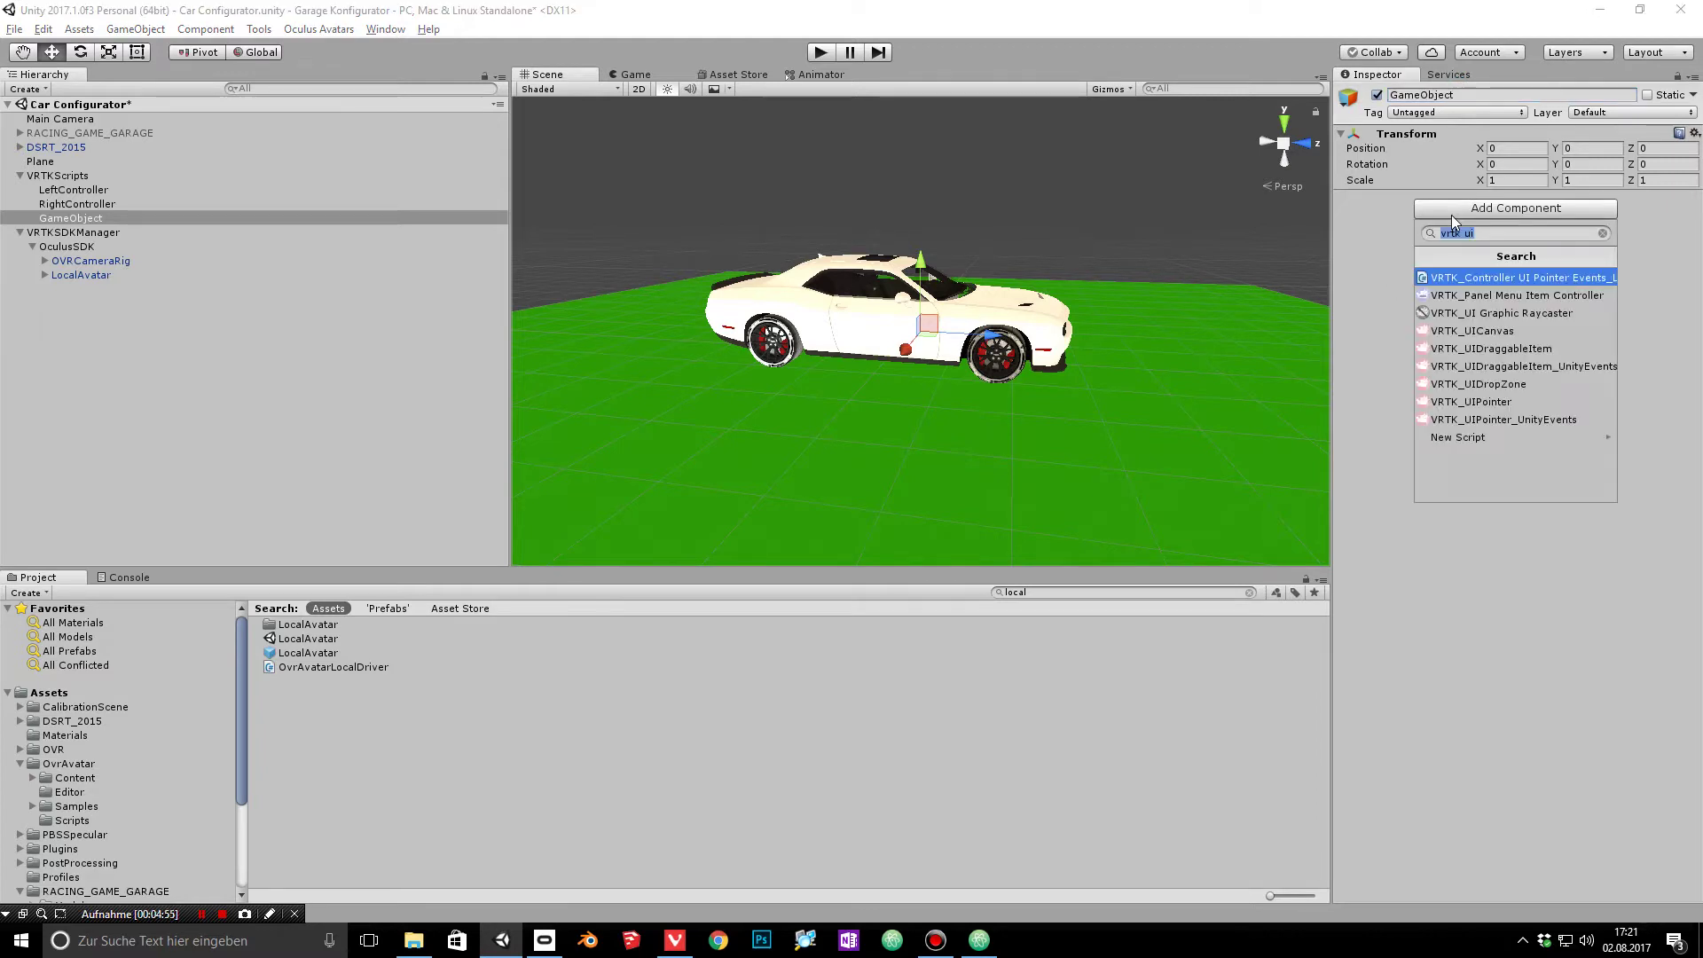
text(ic)
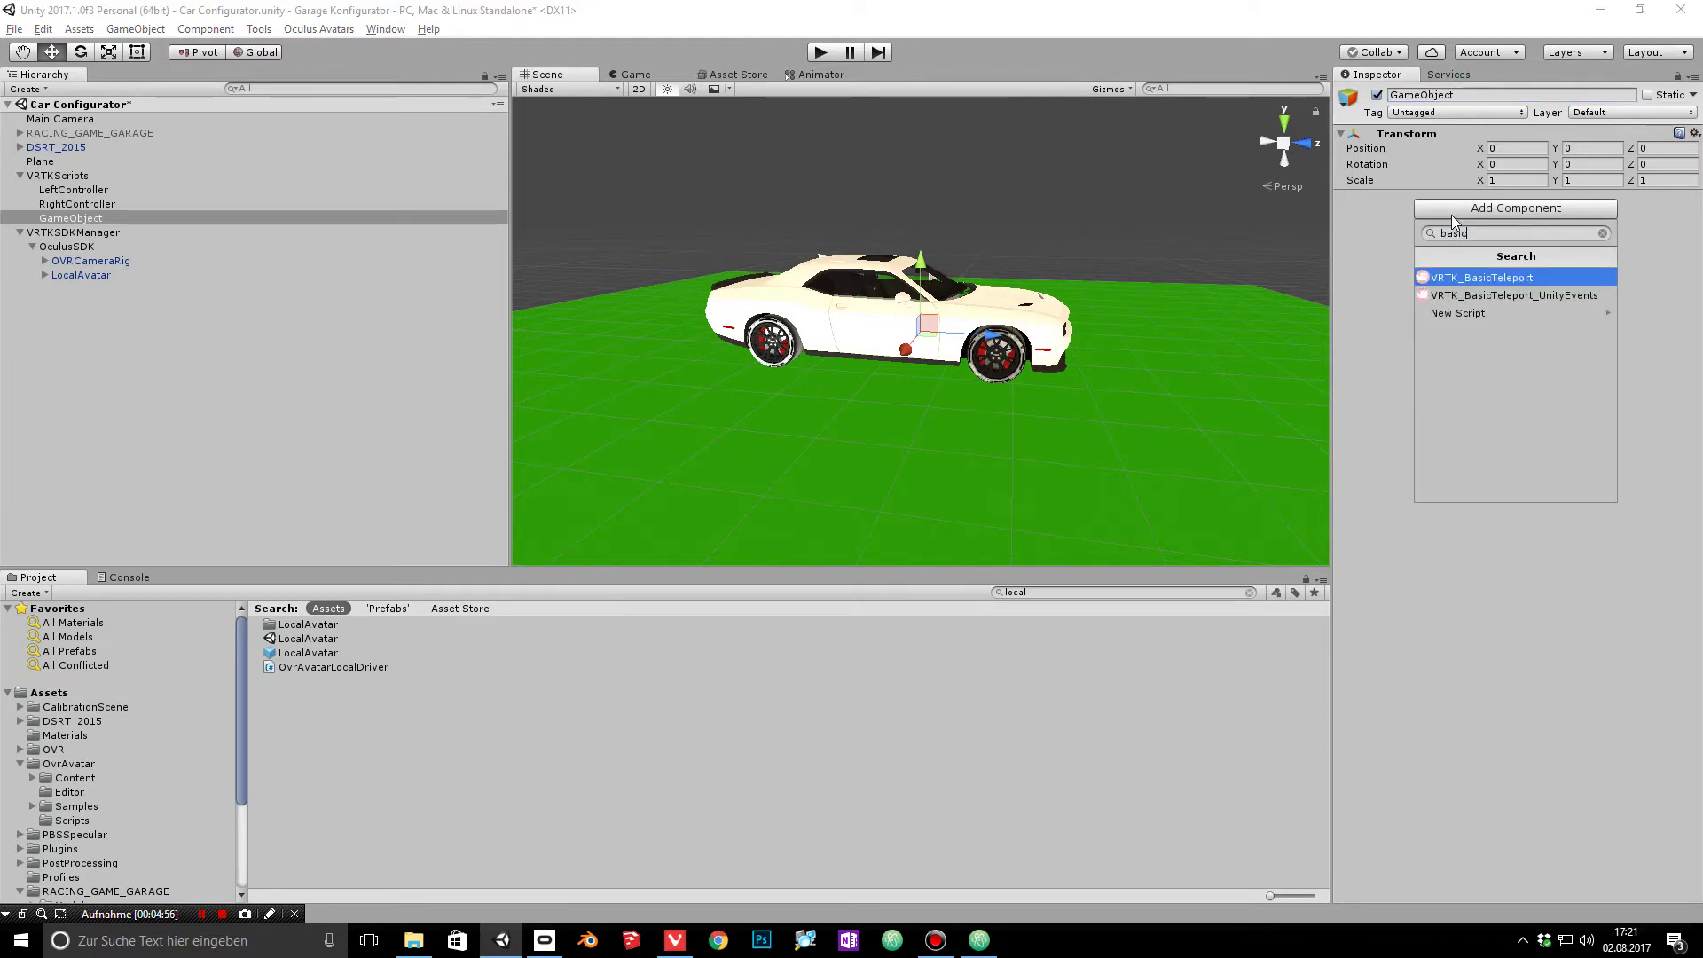
click(1508, 277)
Step: Set VRTKSDKManager's Y position to 1.8 and move it behind the car to about Z -6.87
click(86, 177)
double_click(73, 233)
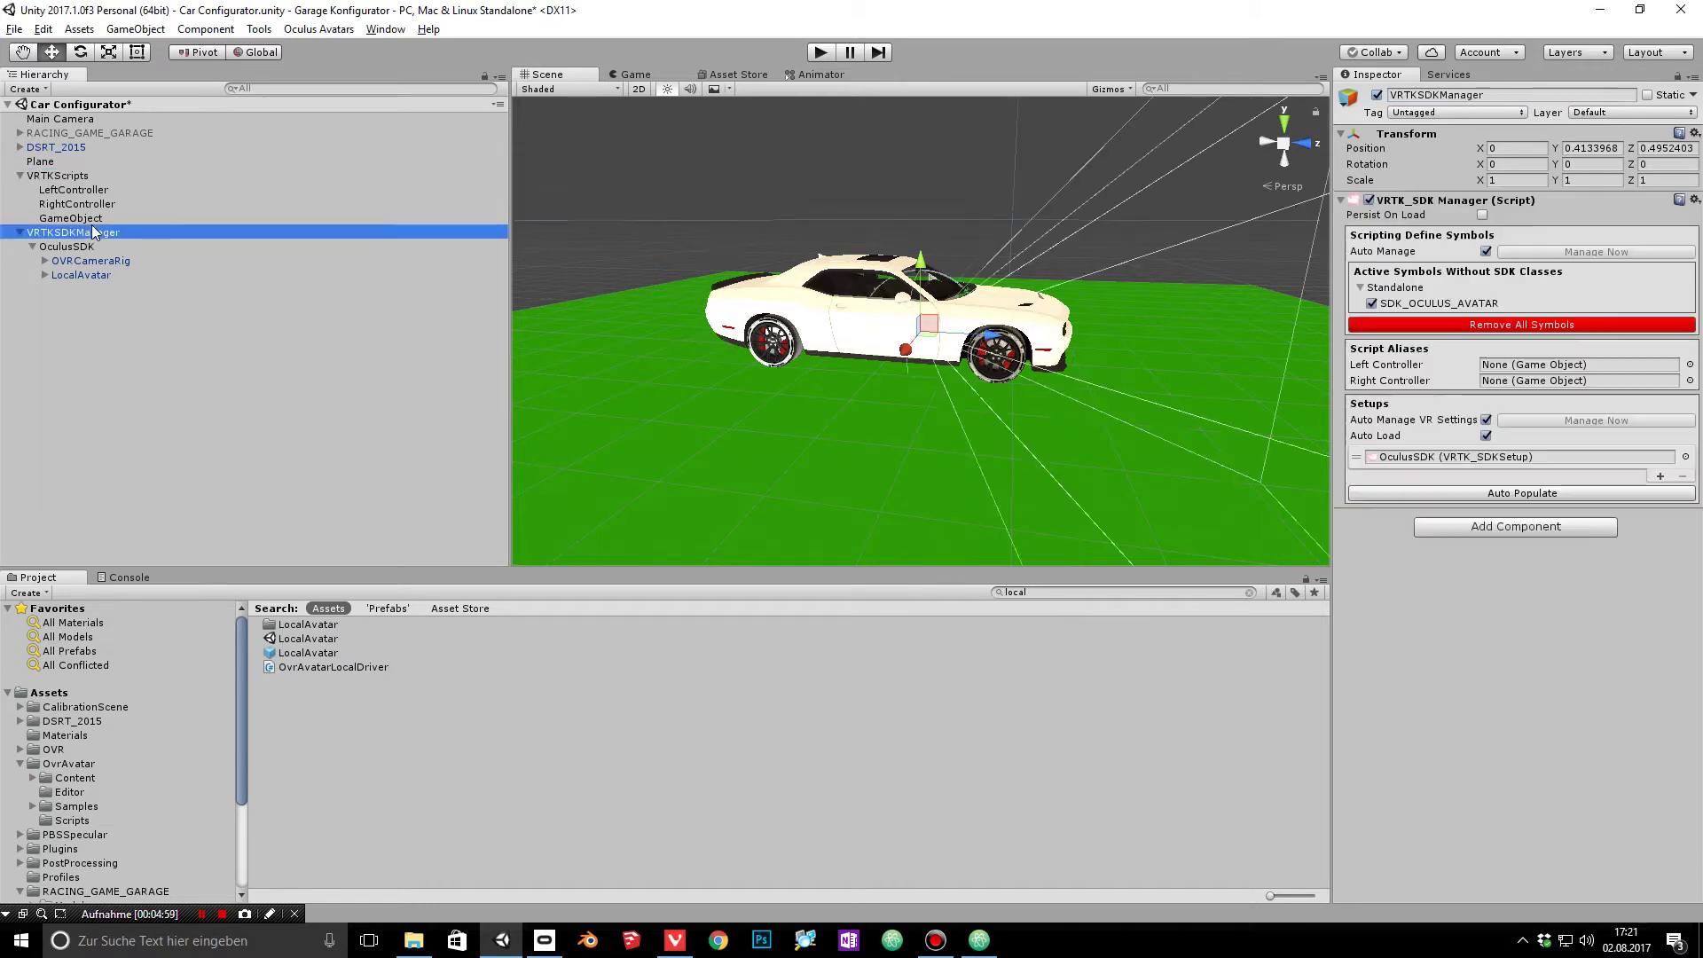
click(1592, 148)
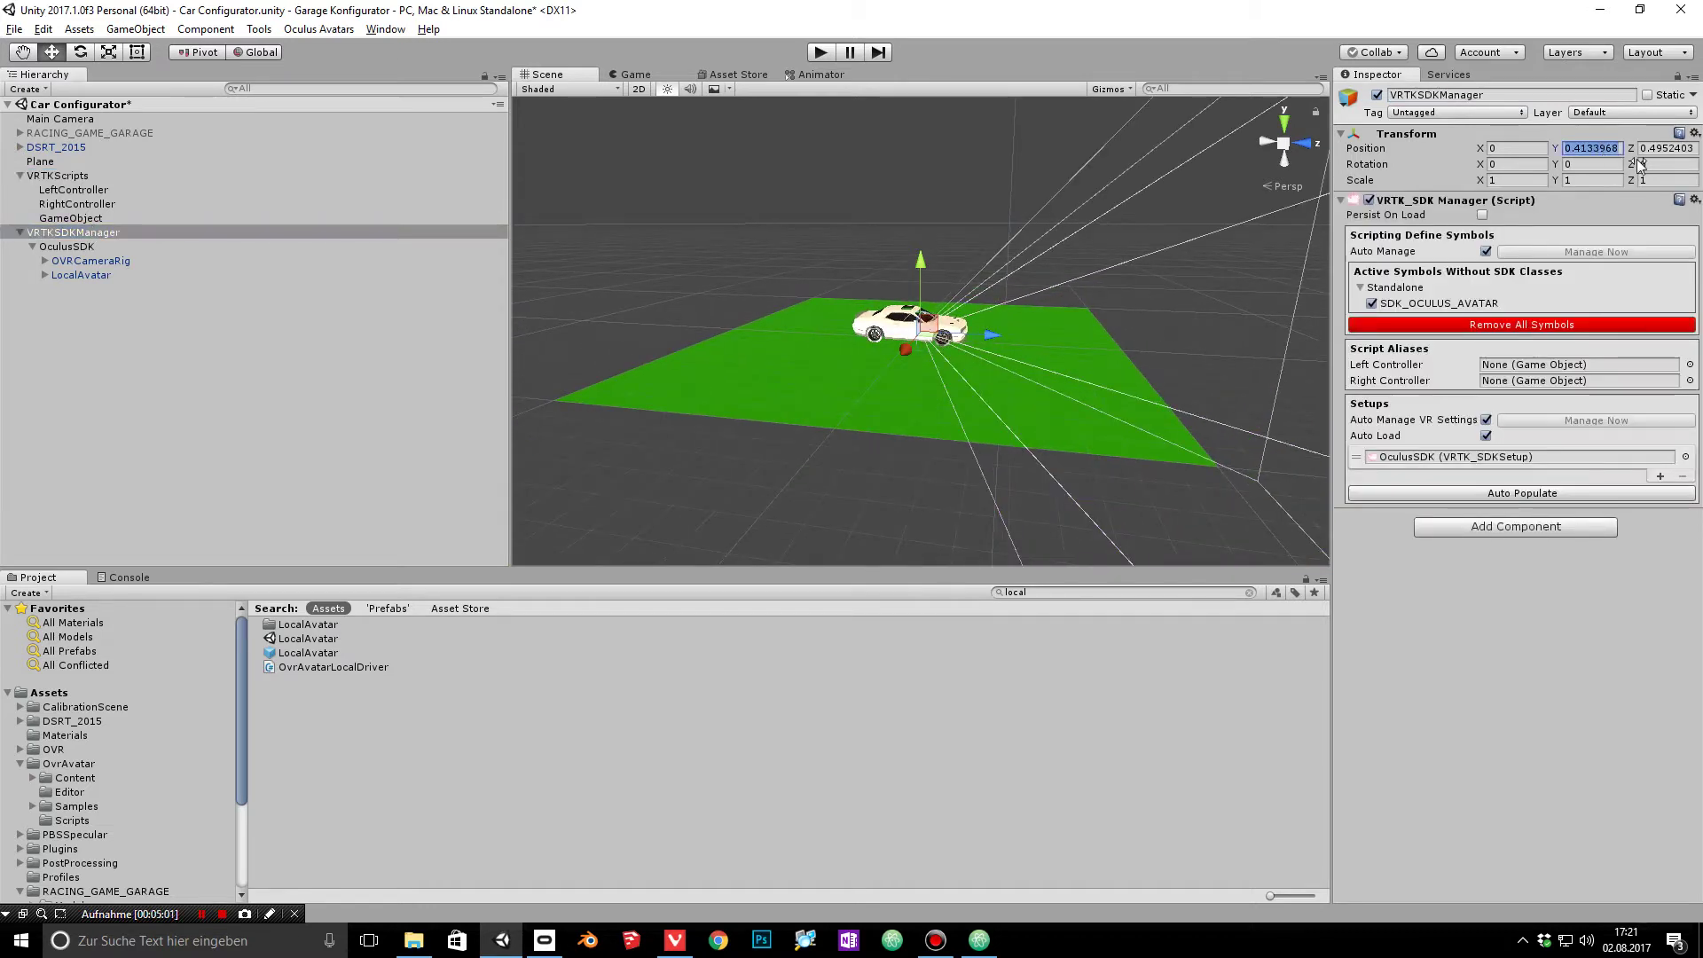
text(2)
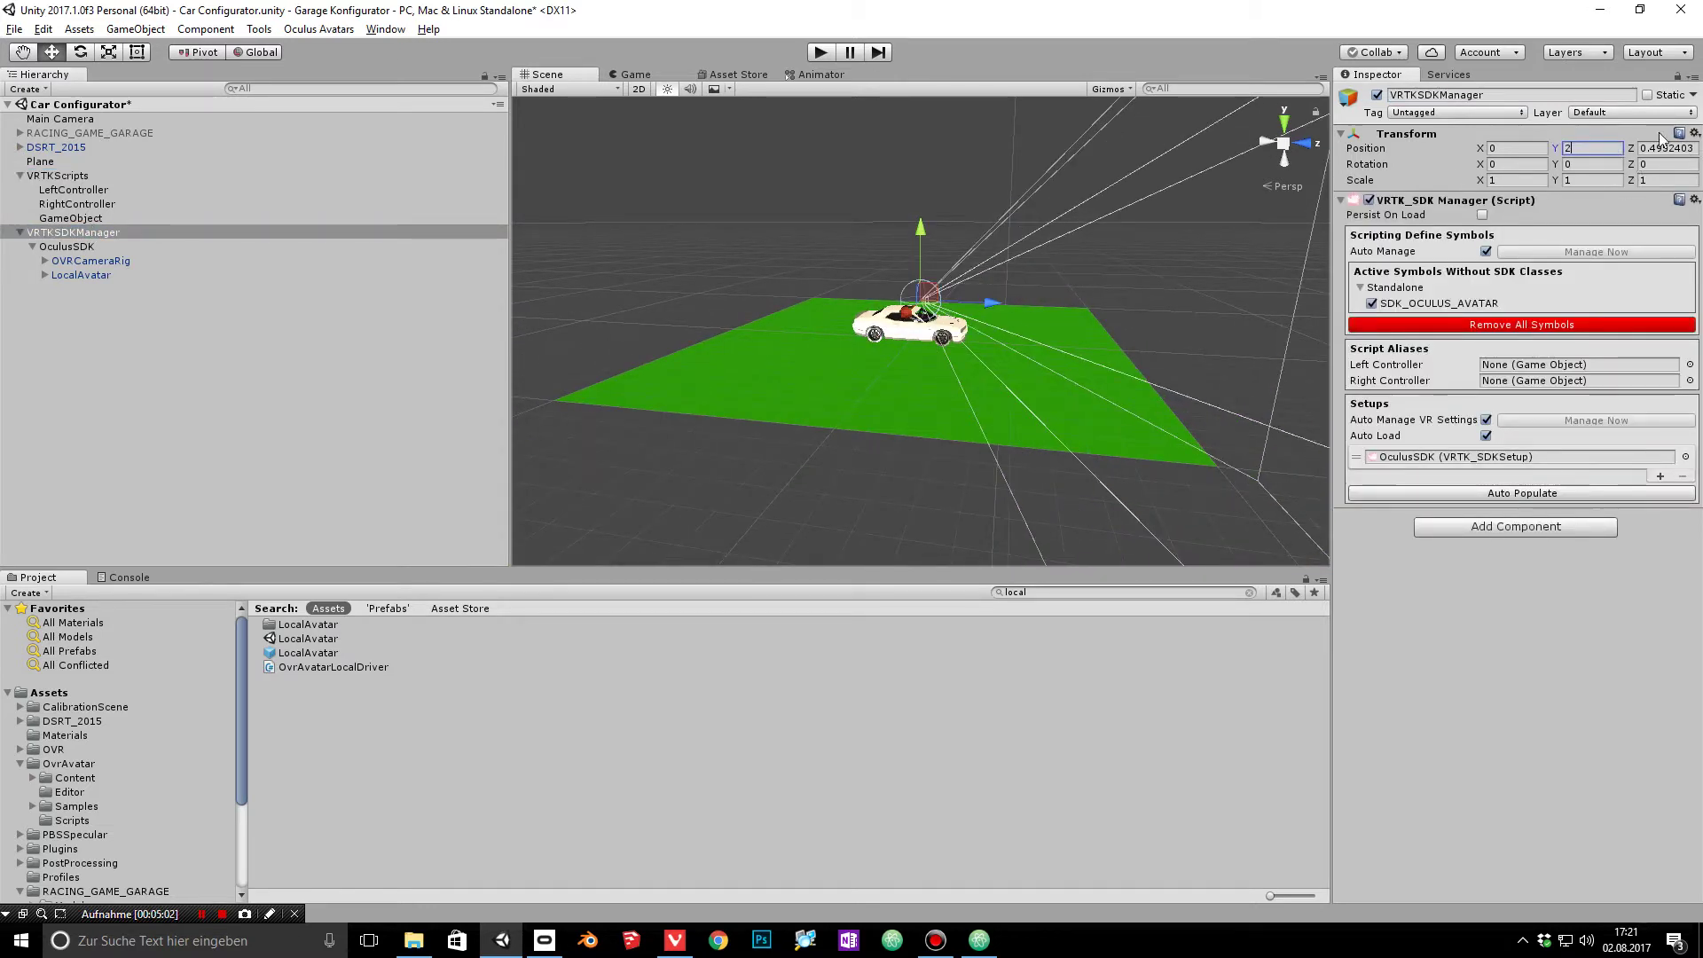
key(BackSpace)
text(1.8)
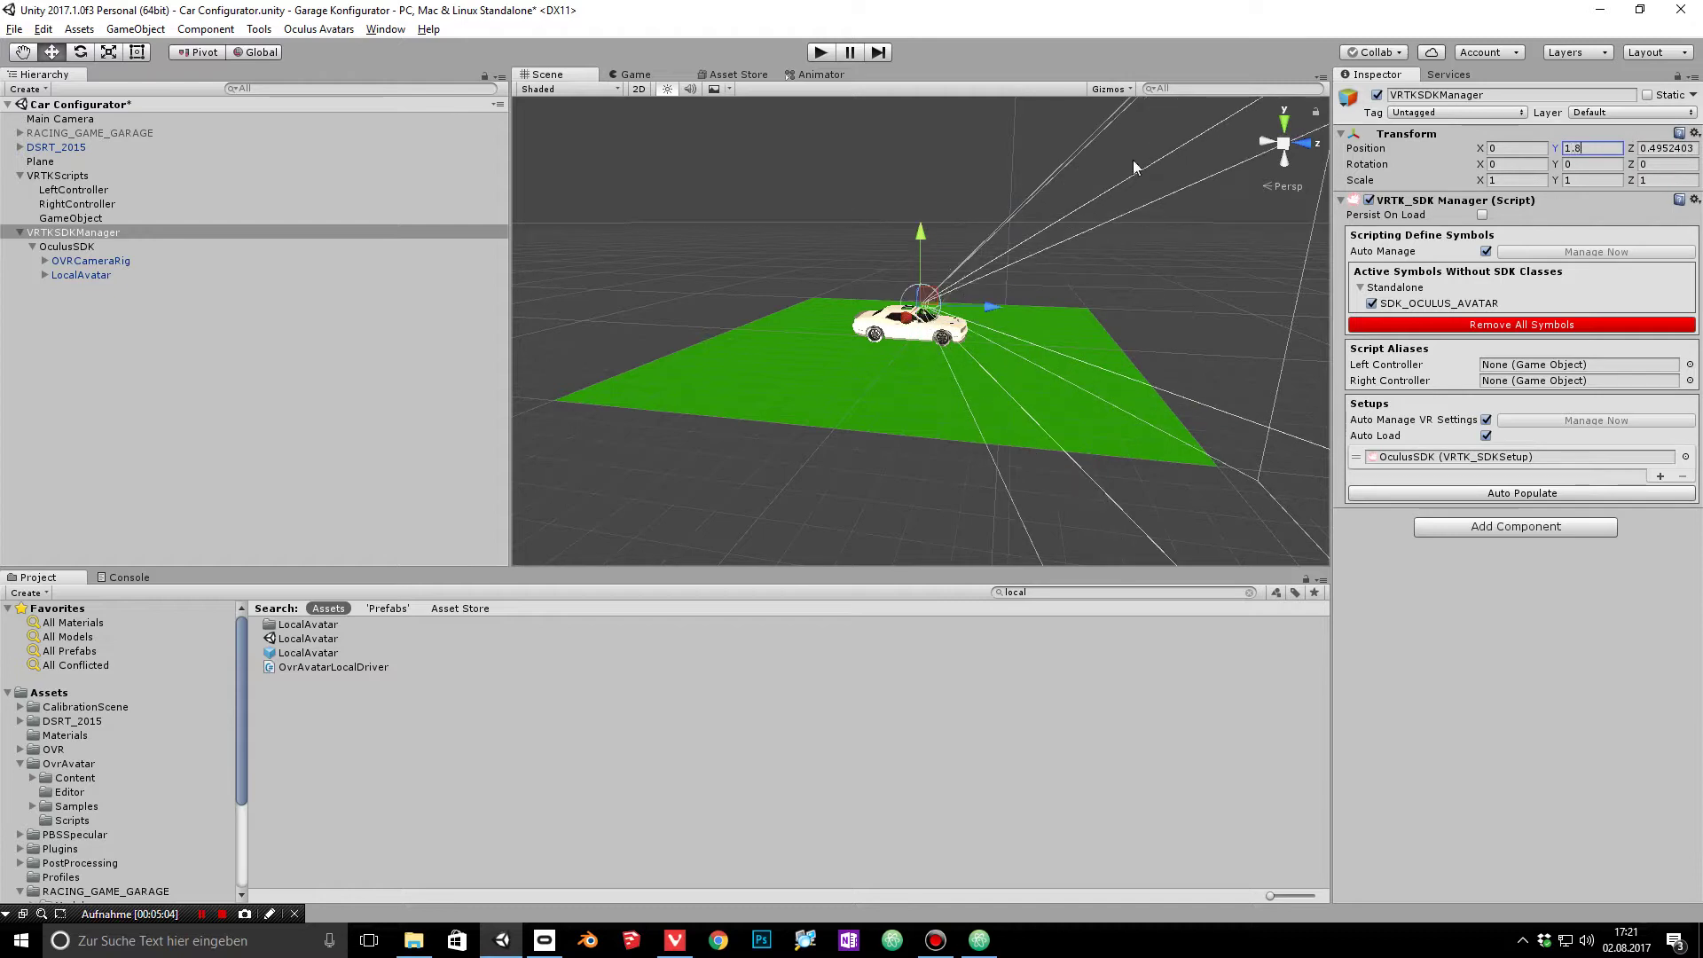
drag(1008, 307, 850, 306)
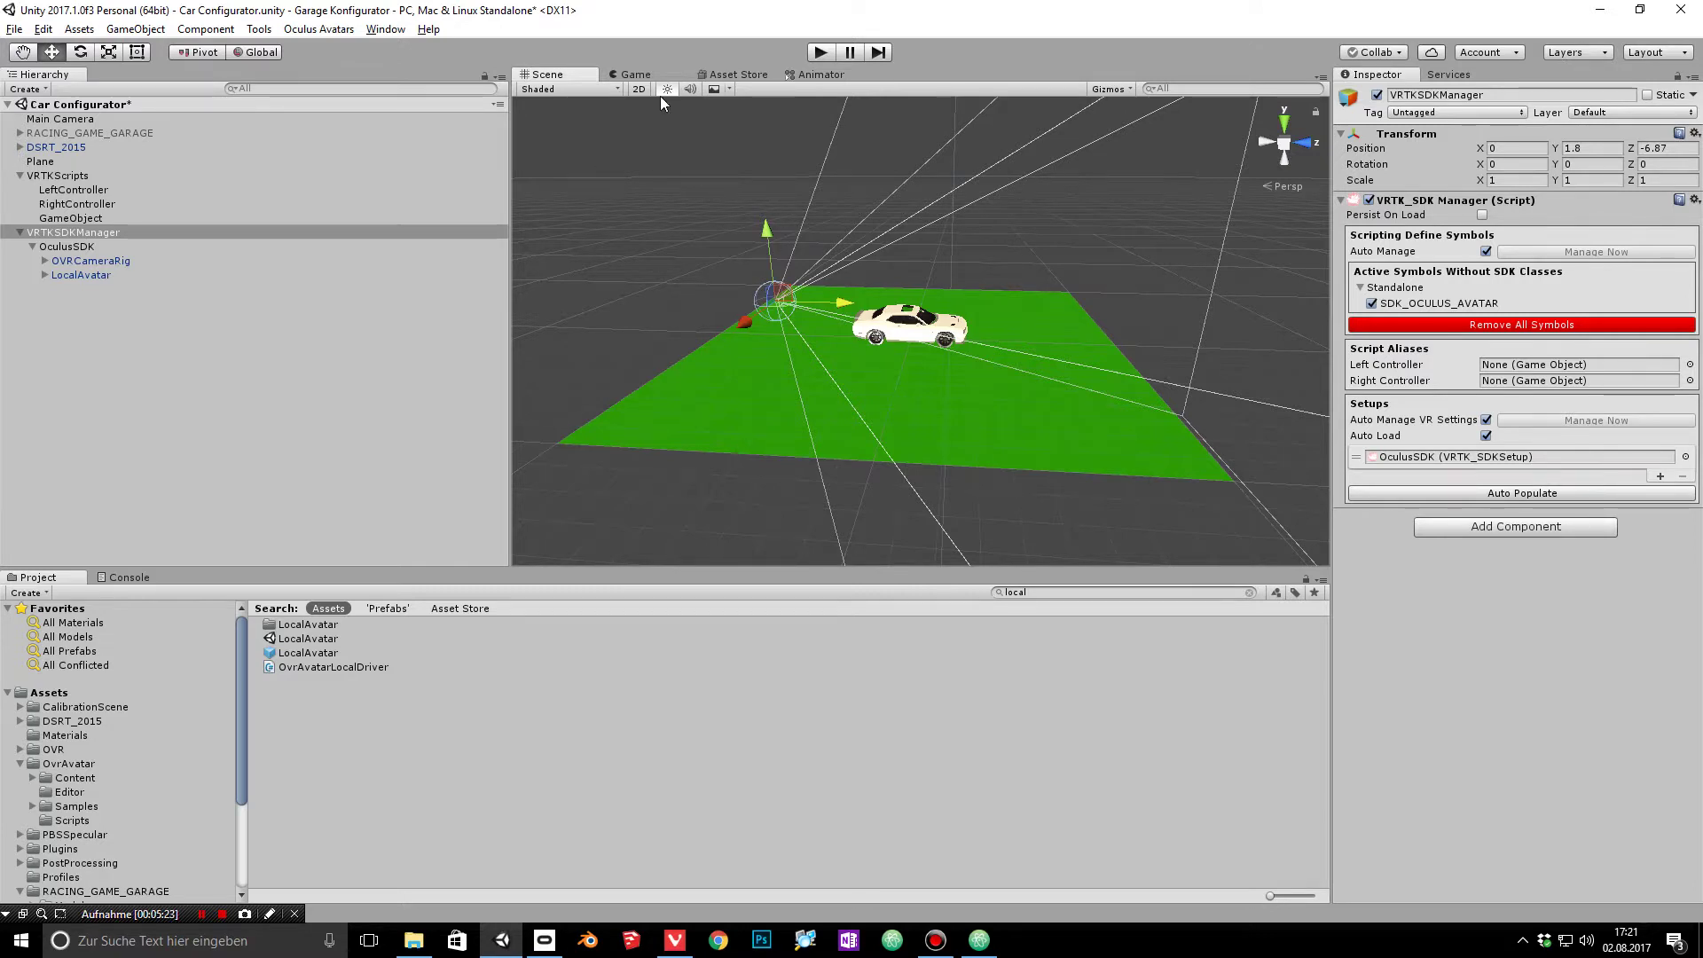
Step: Run the scene in the Game view to test the VR setup, and stop play mode
click(635, 74)
click(821, 52)
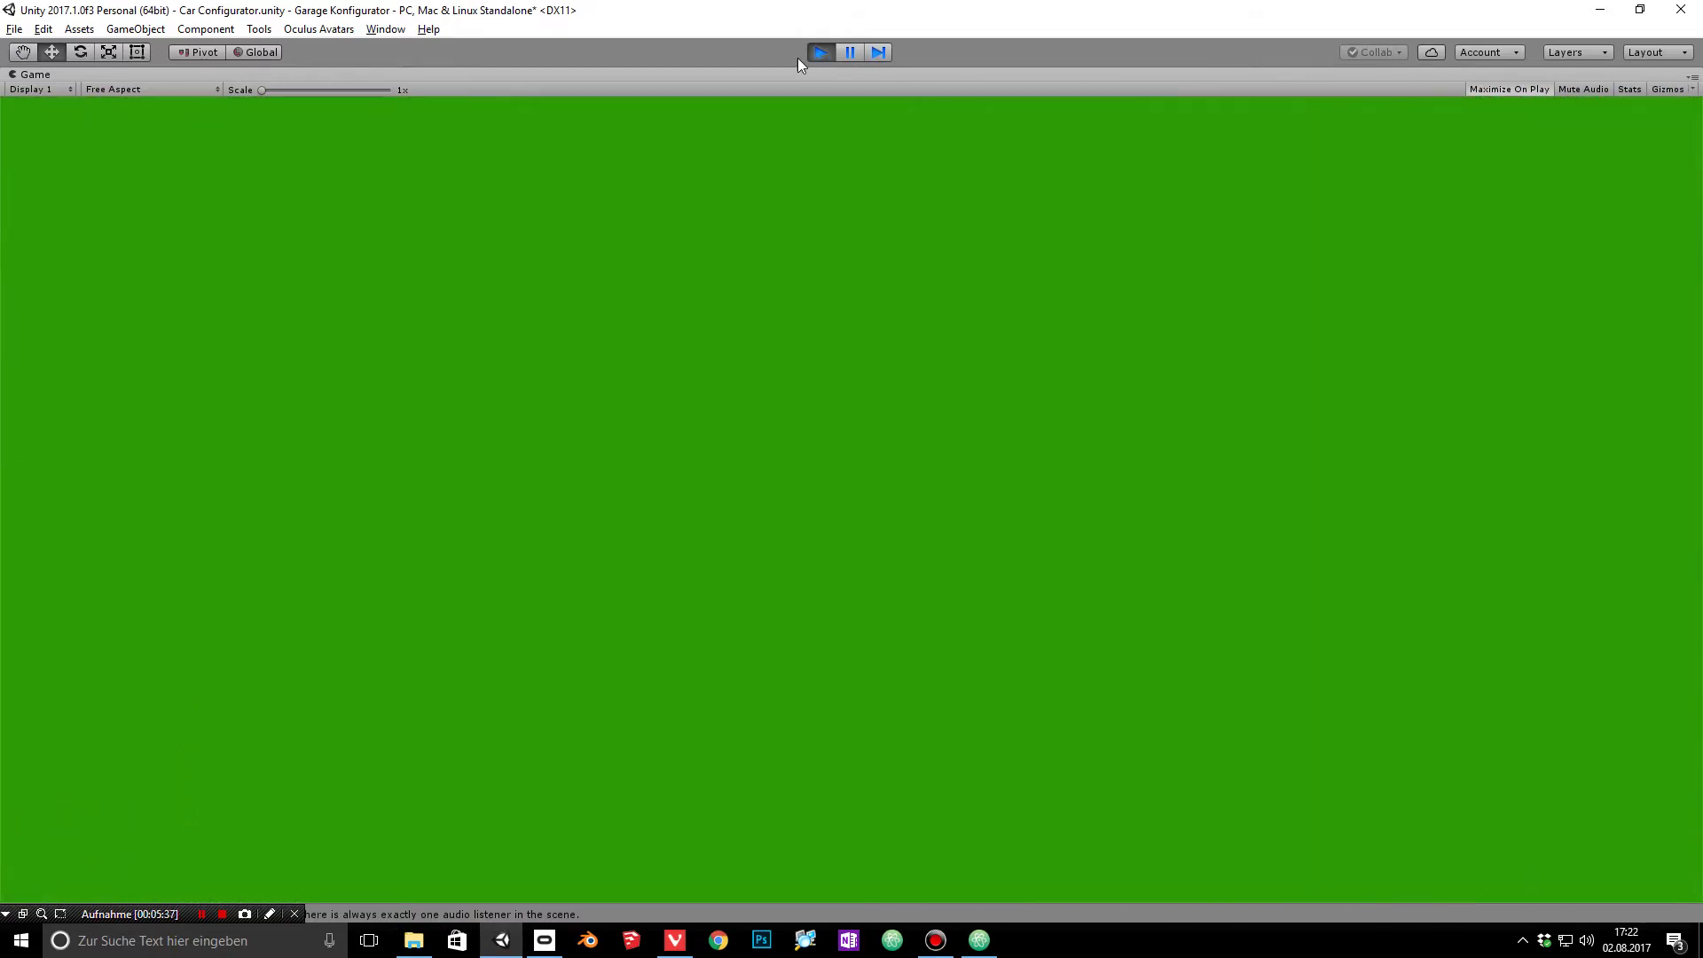
click(821, 49)
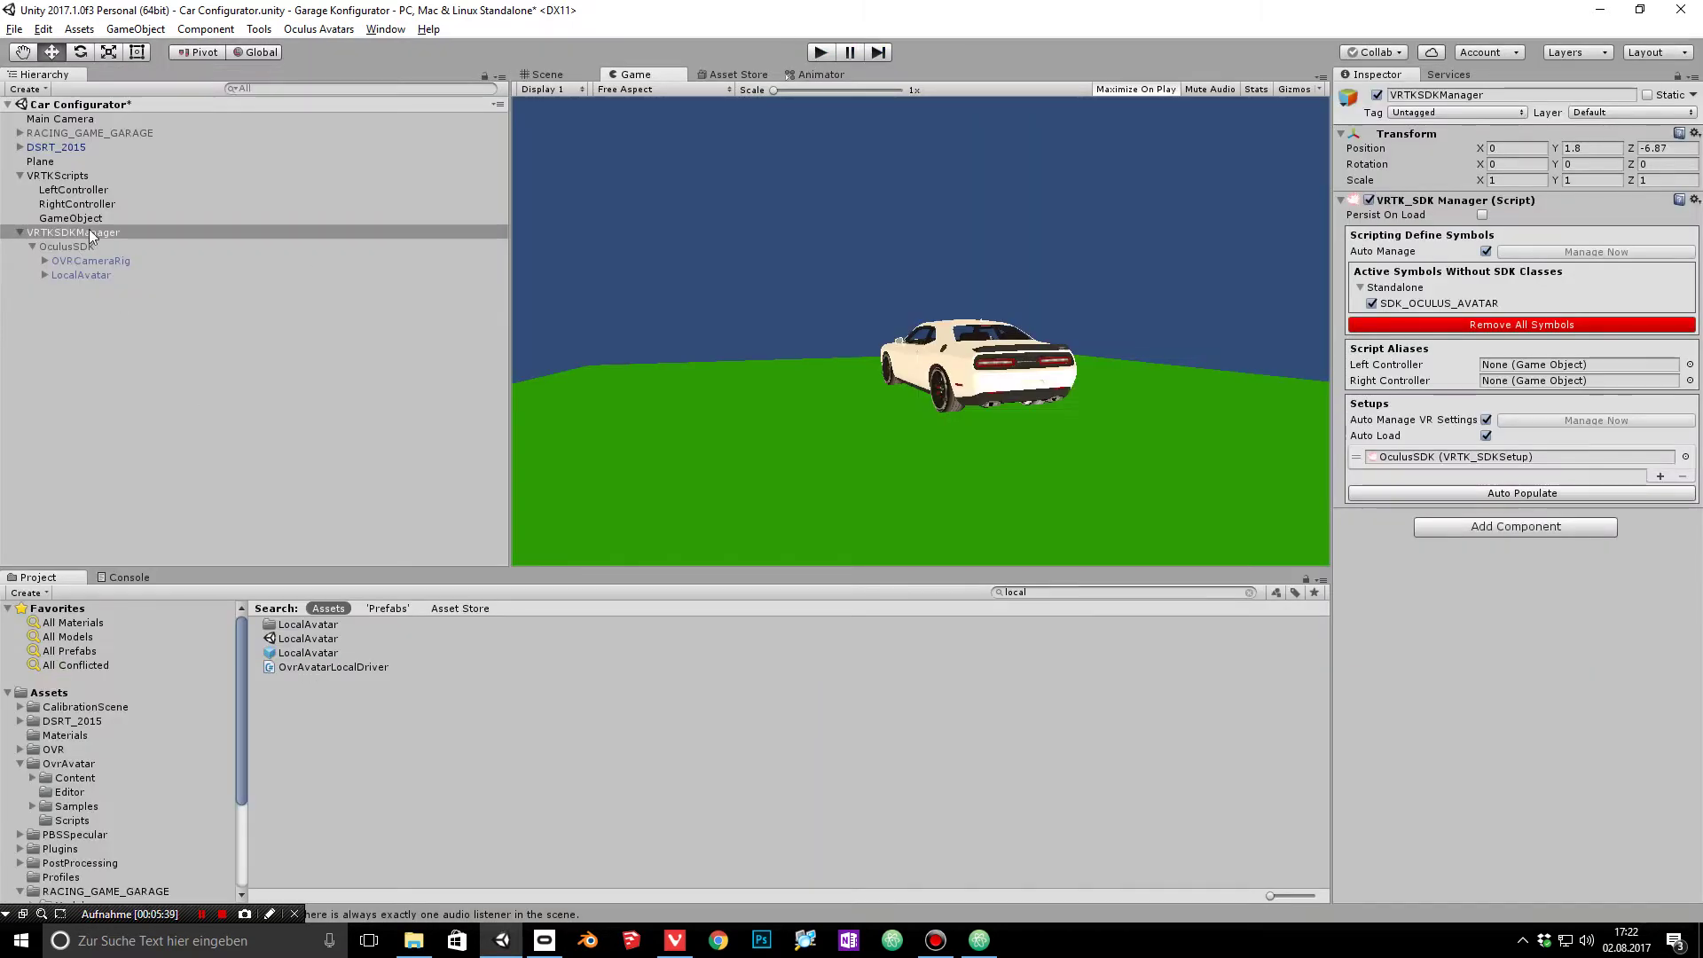
Step: Assign LeftController and RightController as the matching script aliases of VRTKSDKManager, and test the scene in play mode
click(103, 234)
drag(105, 190, 1535, 367)
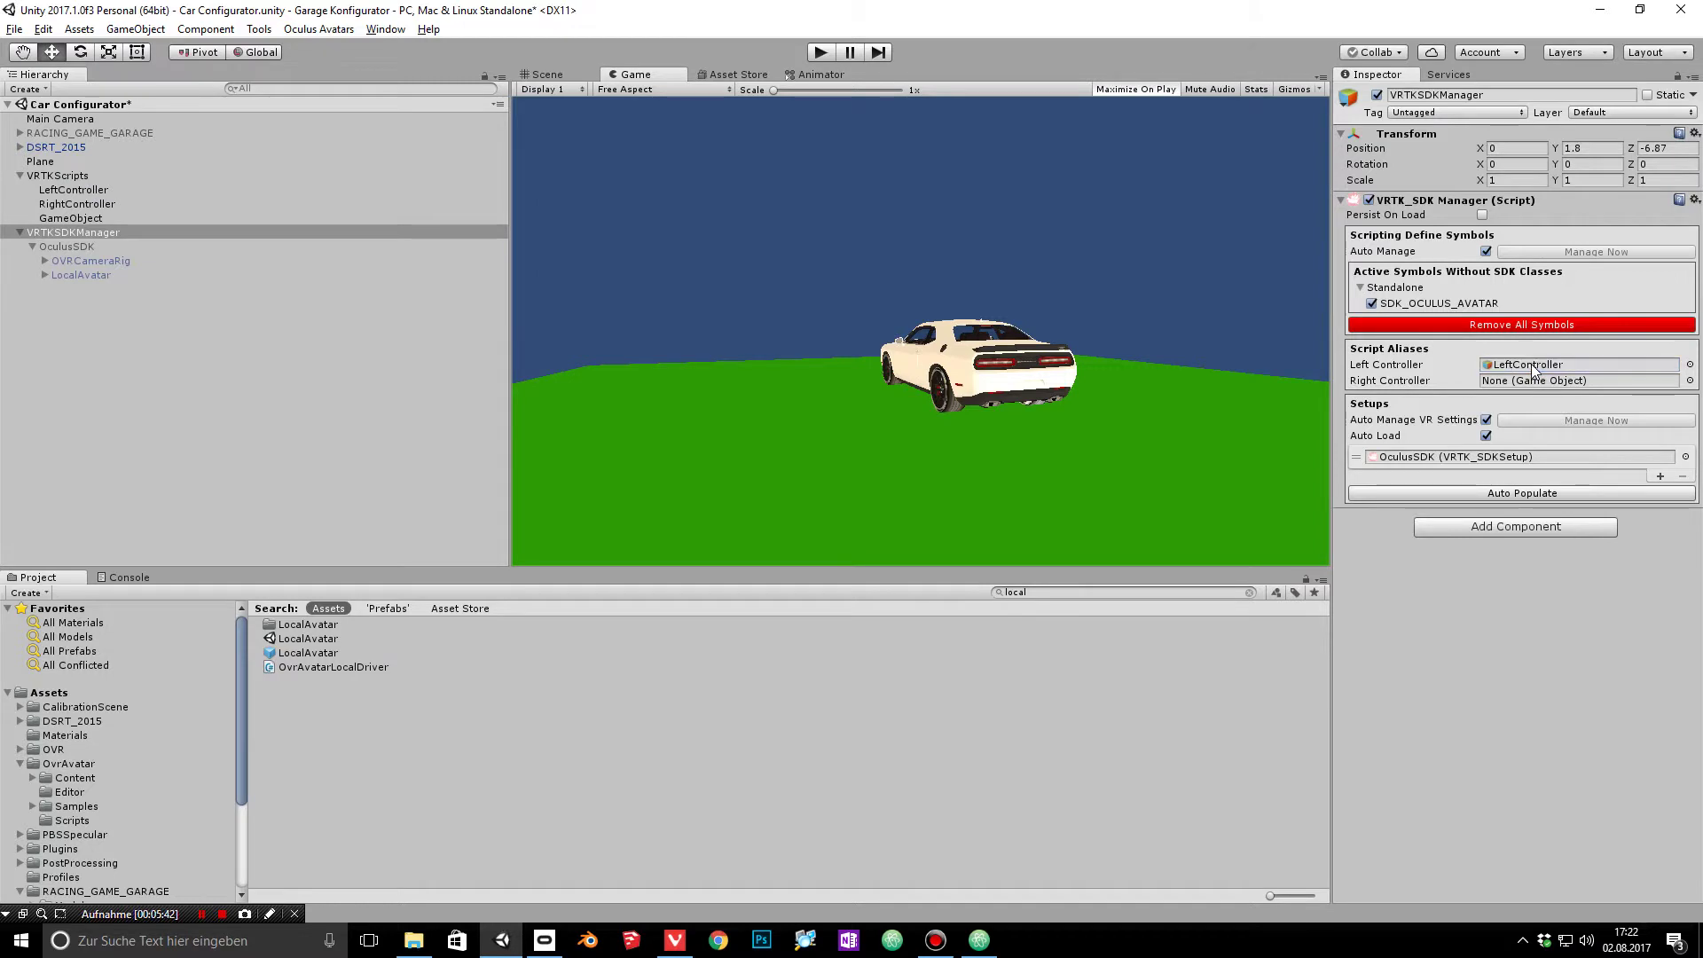
drag(86, 208, 1493, 380)
click(810, 55)
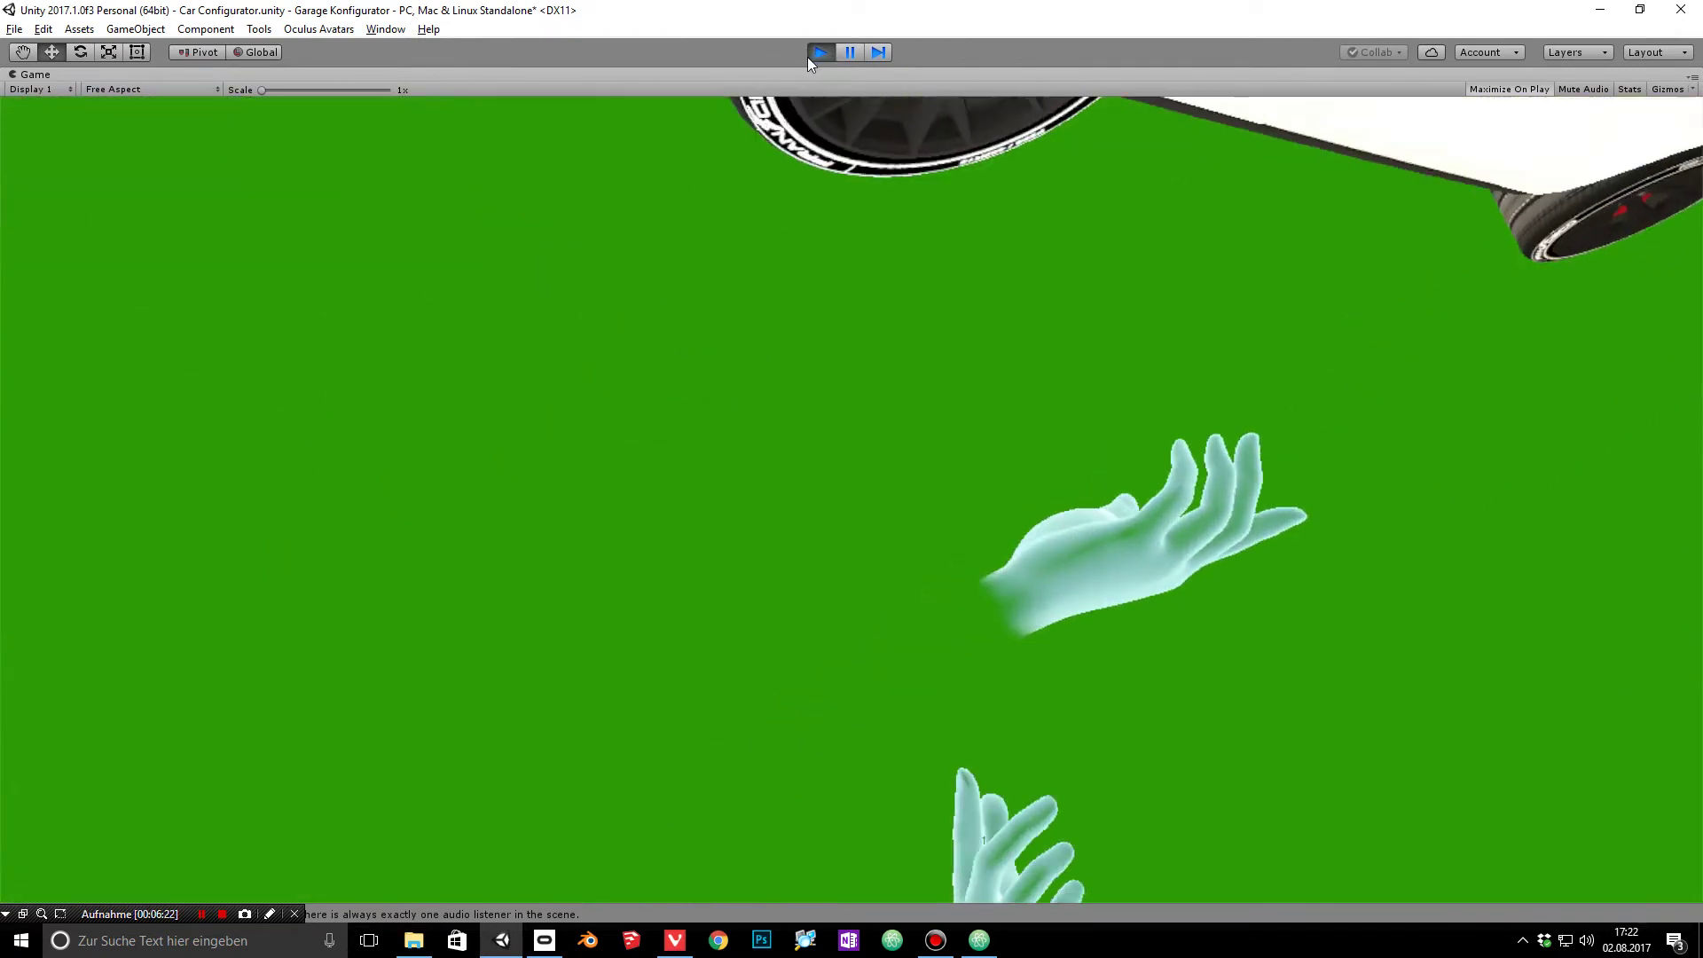
click(820, 52)
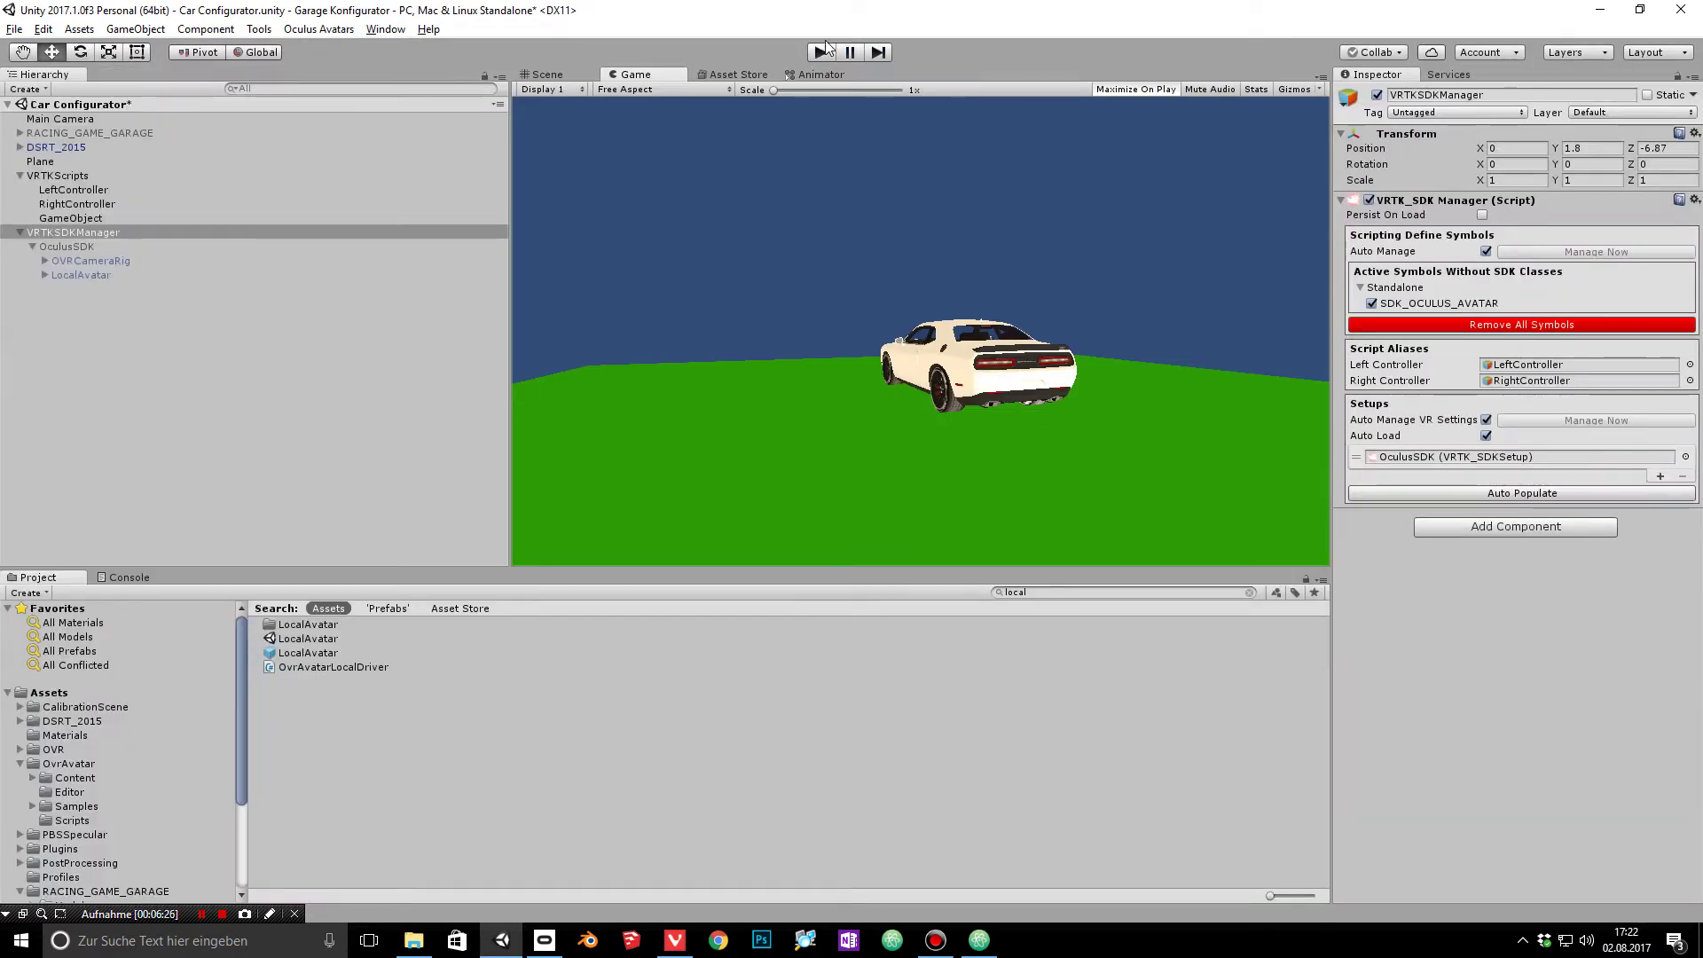
click(32, 176)
click(19, 176)
click(20, 190)
right_click(60, 329)
click(160, 476)
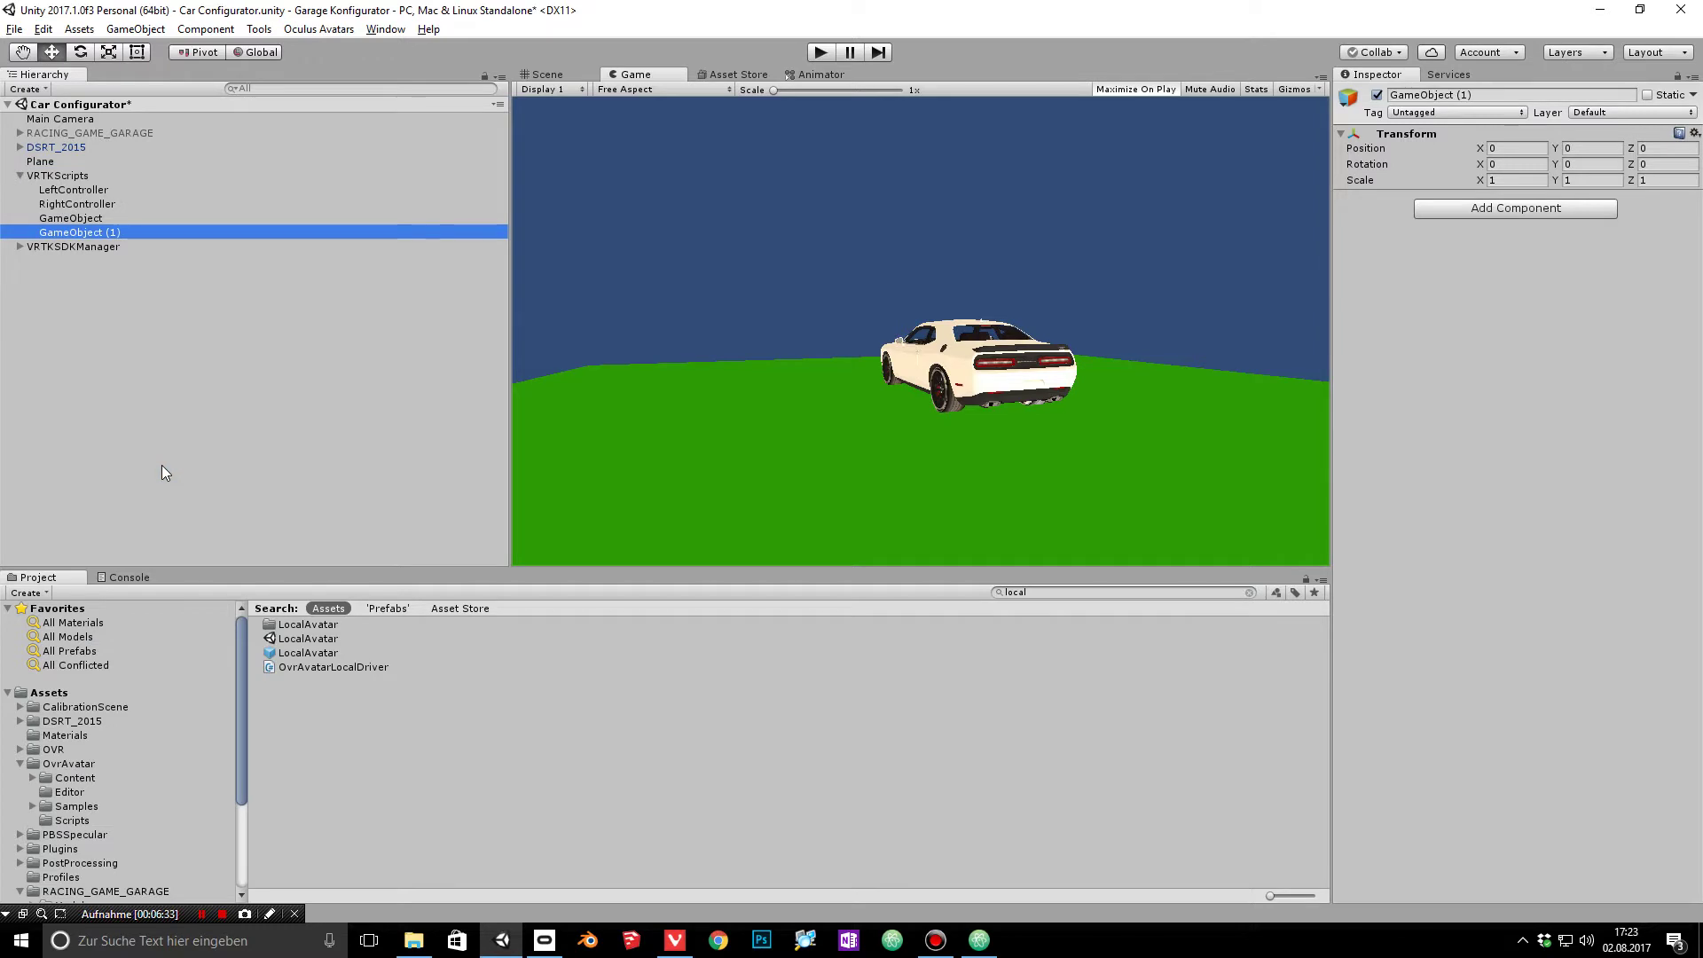
drag(89, 235, 92, 262)
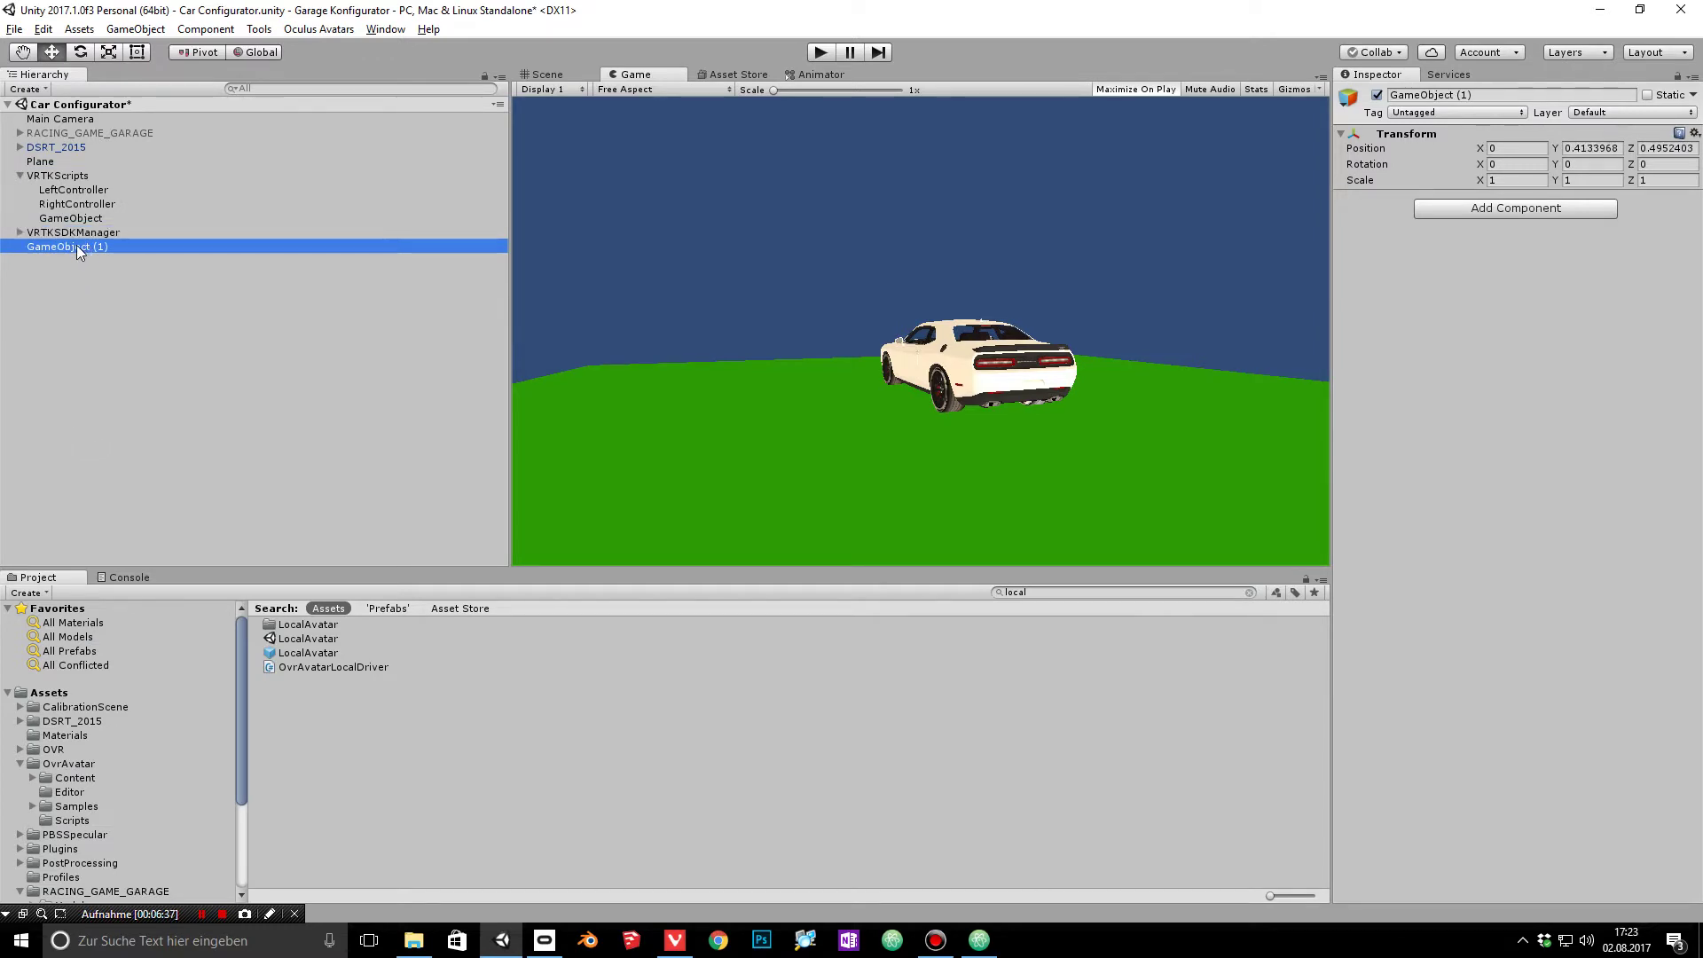
click(78, 248)
key(Delete)
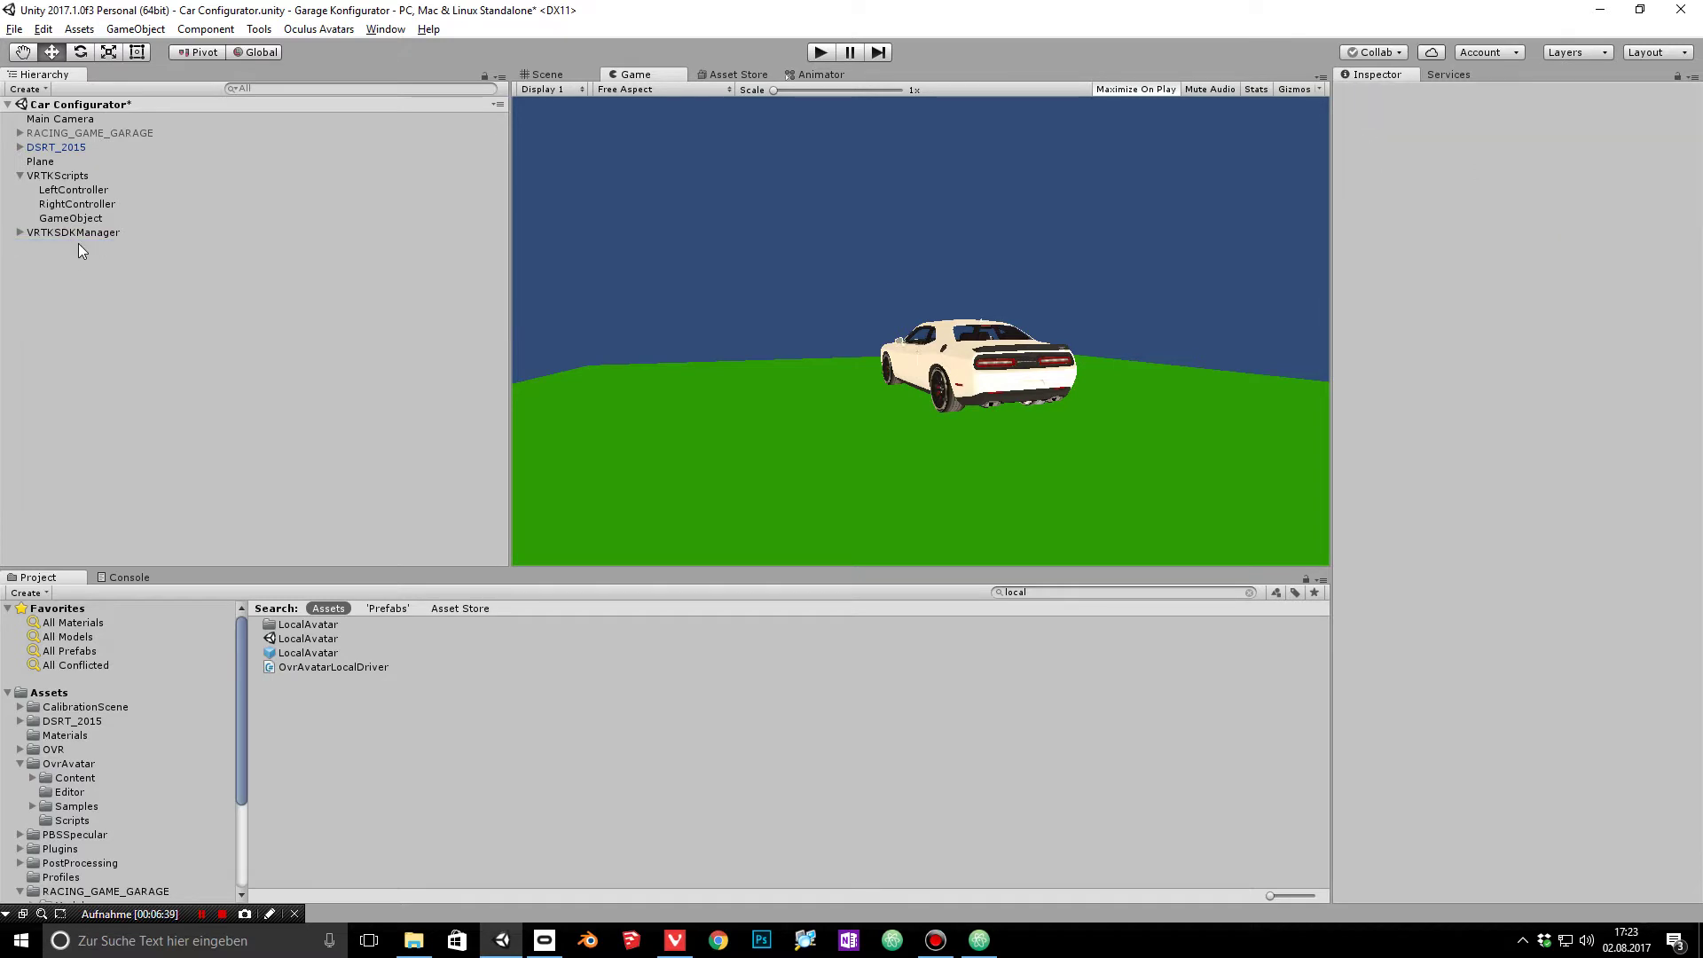
Step: Create a 3D cube at the scene root
click(136, 29)
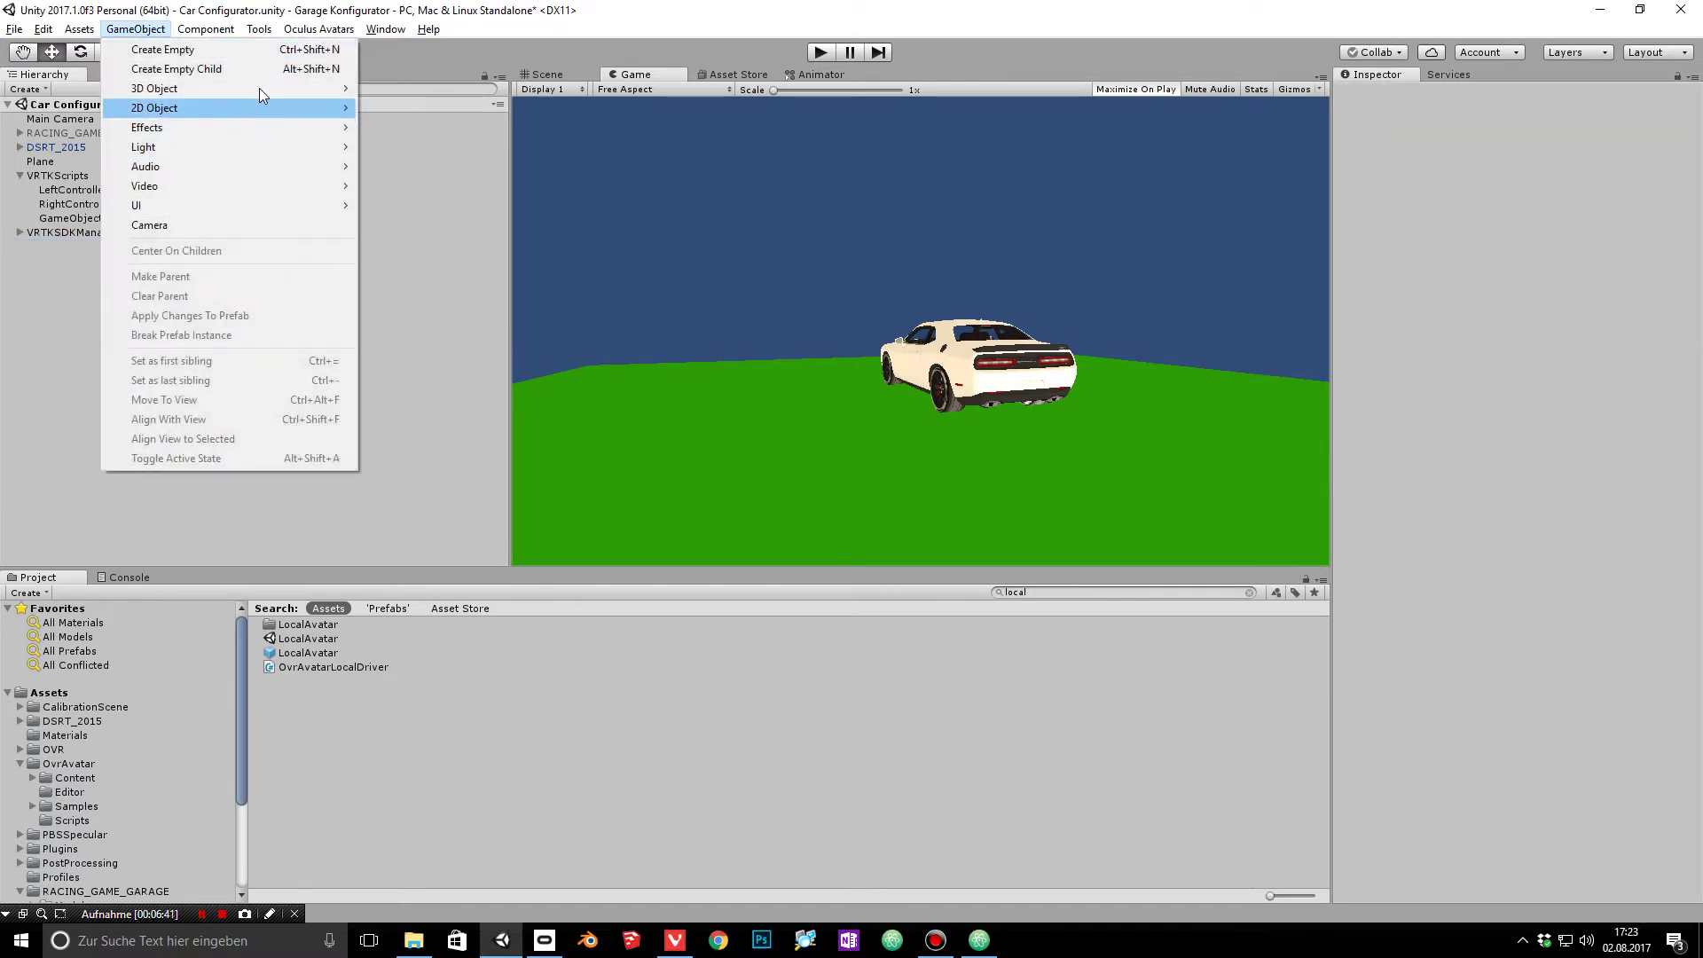
mouse_move(259, 87)
click(422, 90)
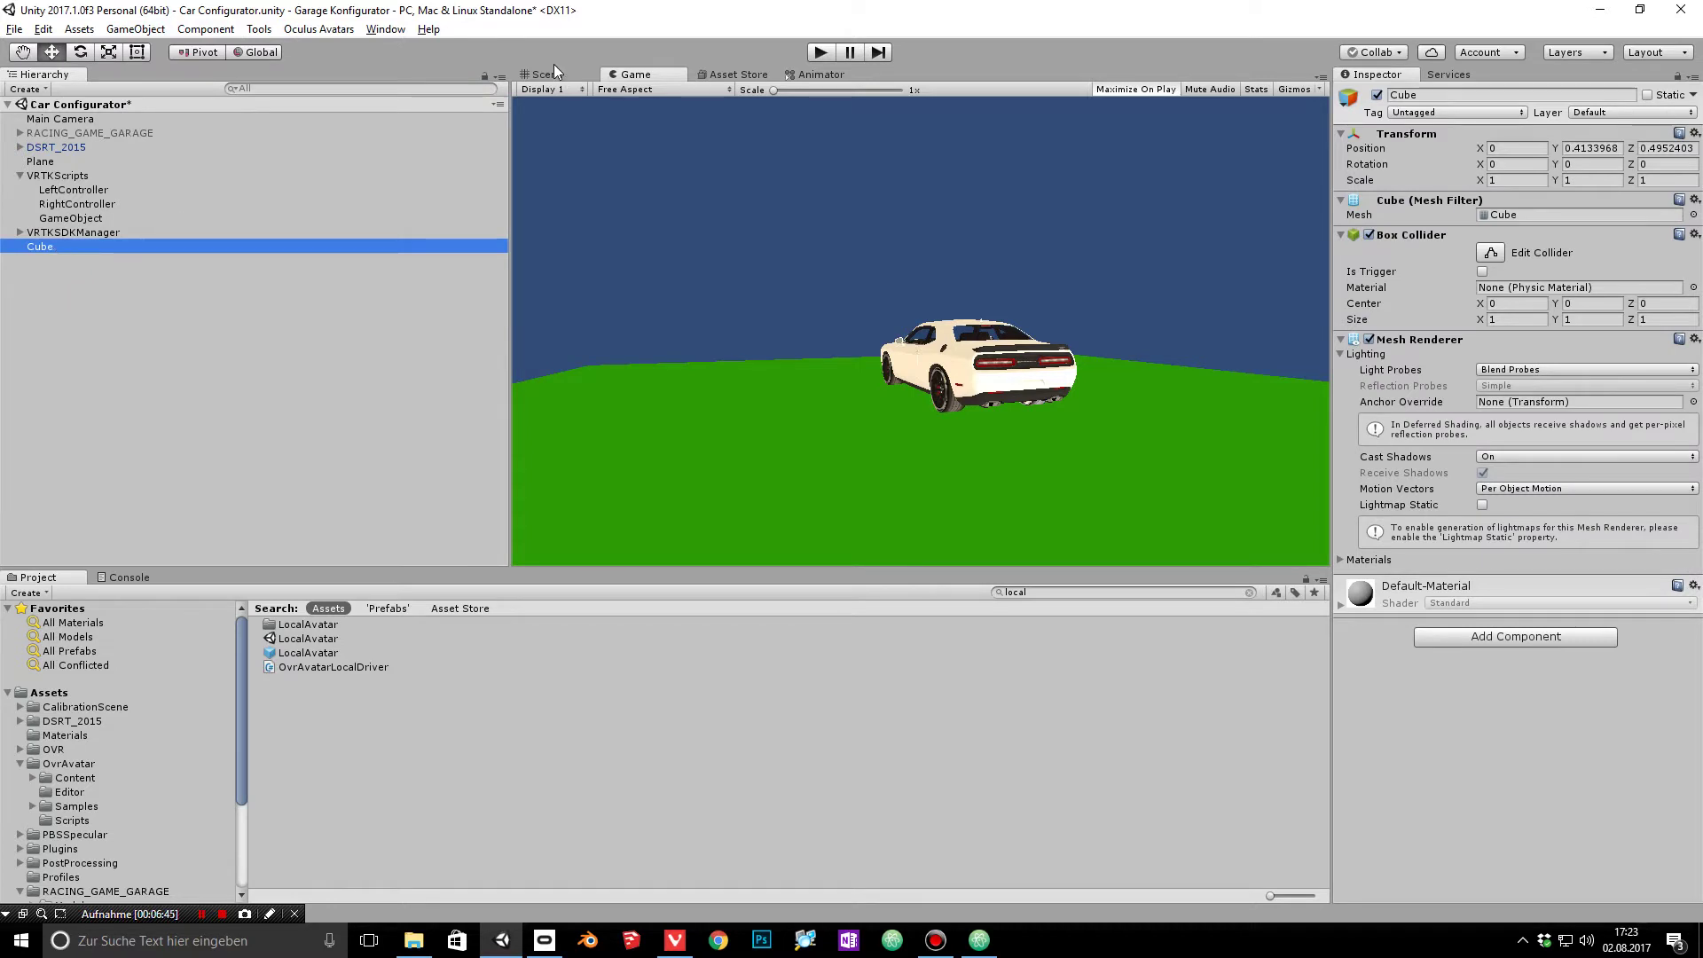
Step: Move the cube out beside the car in the Scene view, to about X 3.71 and Y 1.49
click(548, 73)
double_click(64, 245)
drag(1123, 396, 451, 321)
alt+right_drag(810, 388, 409, 351)
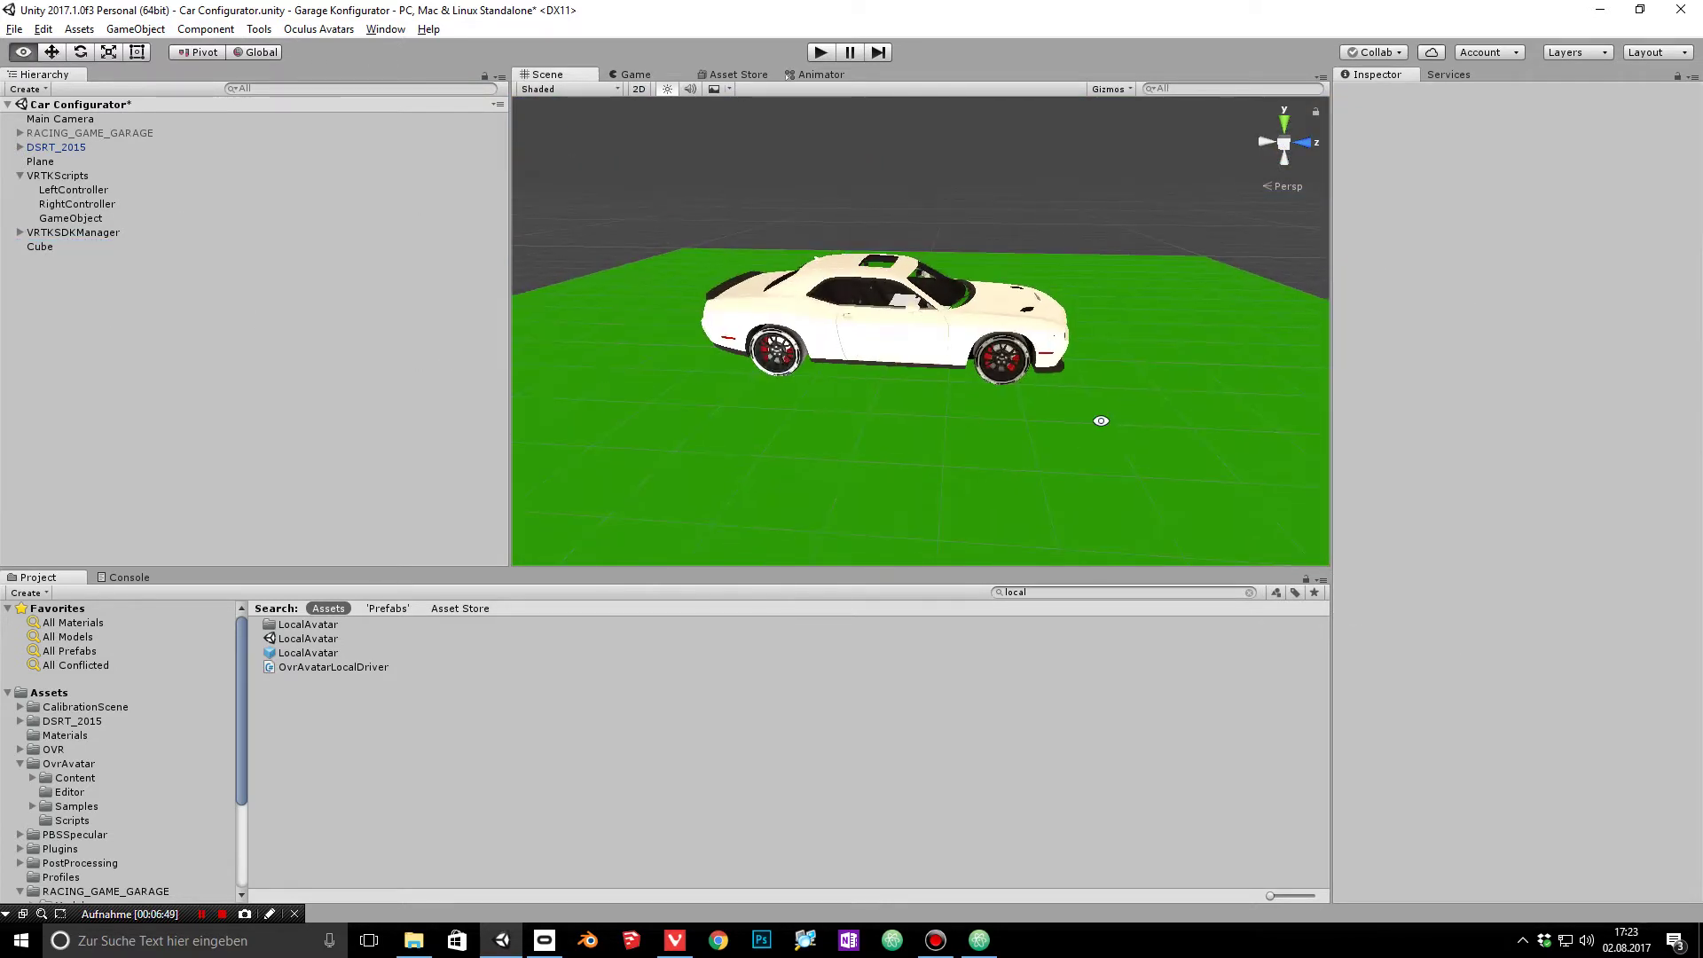
alt+drag(1101, 420, 692, 369)
drag(853, 330, 613, 330)
drag(683, 222, 843, 196)
Step: Flatten the cube into a thin panel by setting its scale to X 0.4, Y 0.01 and Z 0.6
click(1508, 180)
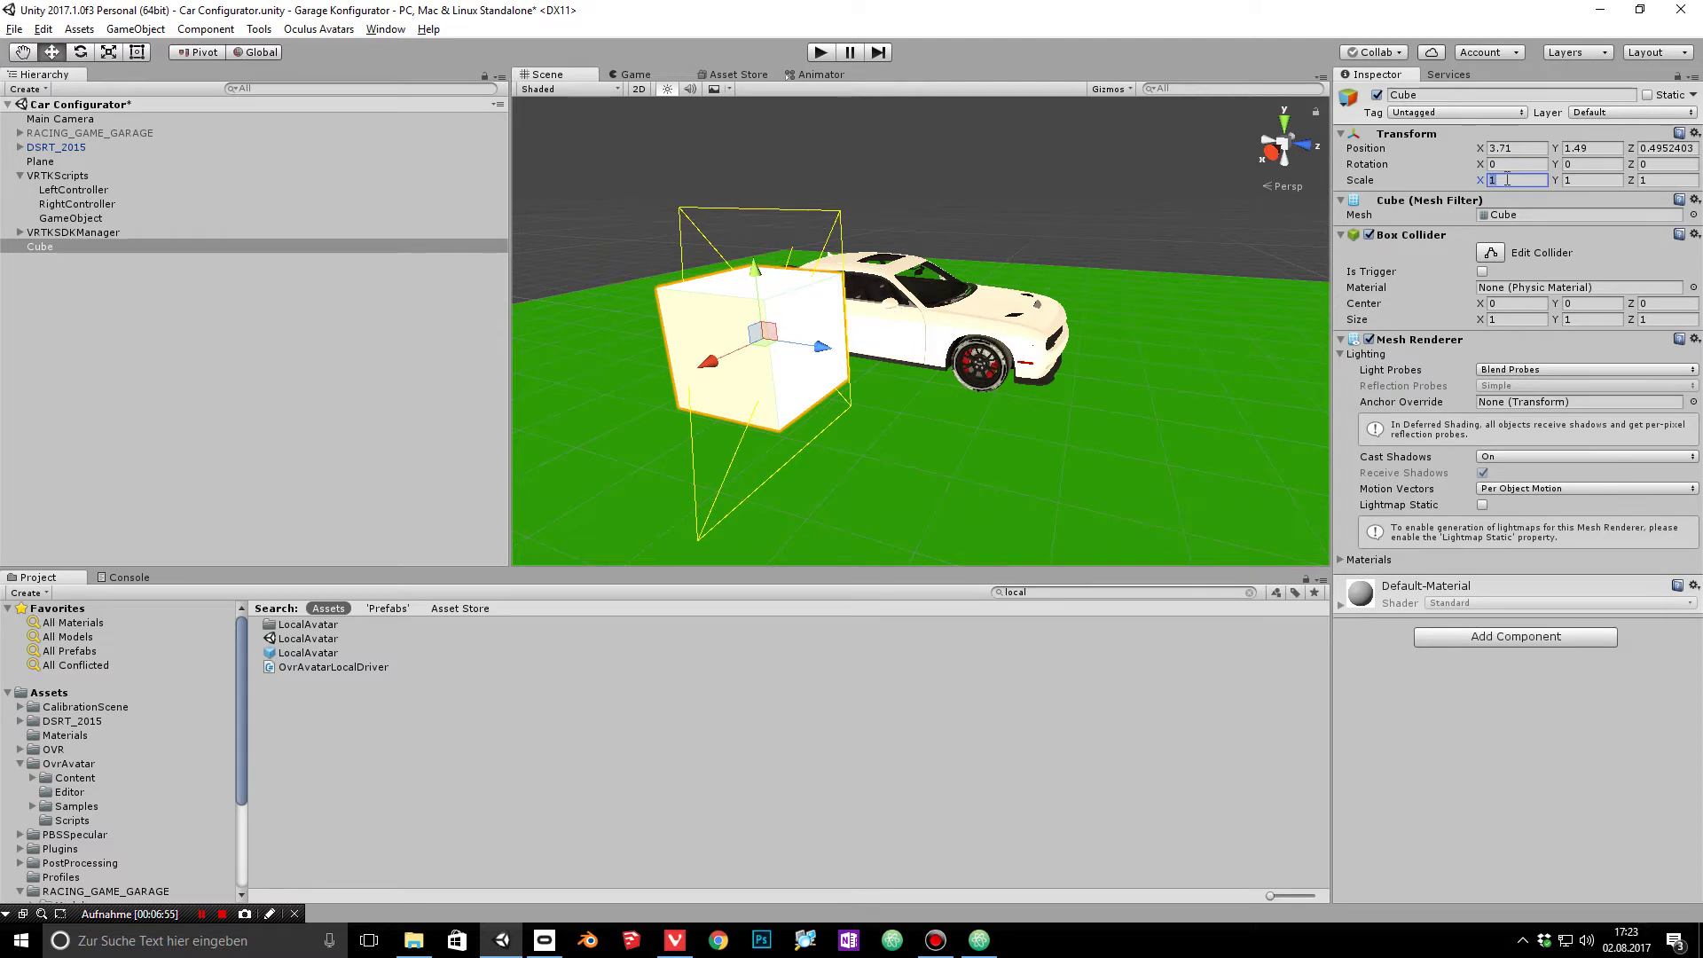
text(0.4)
click(1586, 180)
key(BackSpace)
text(0.0)
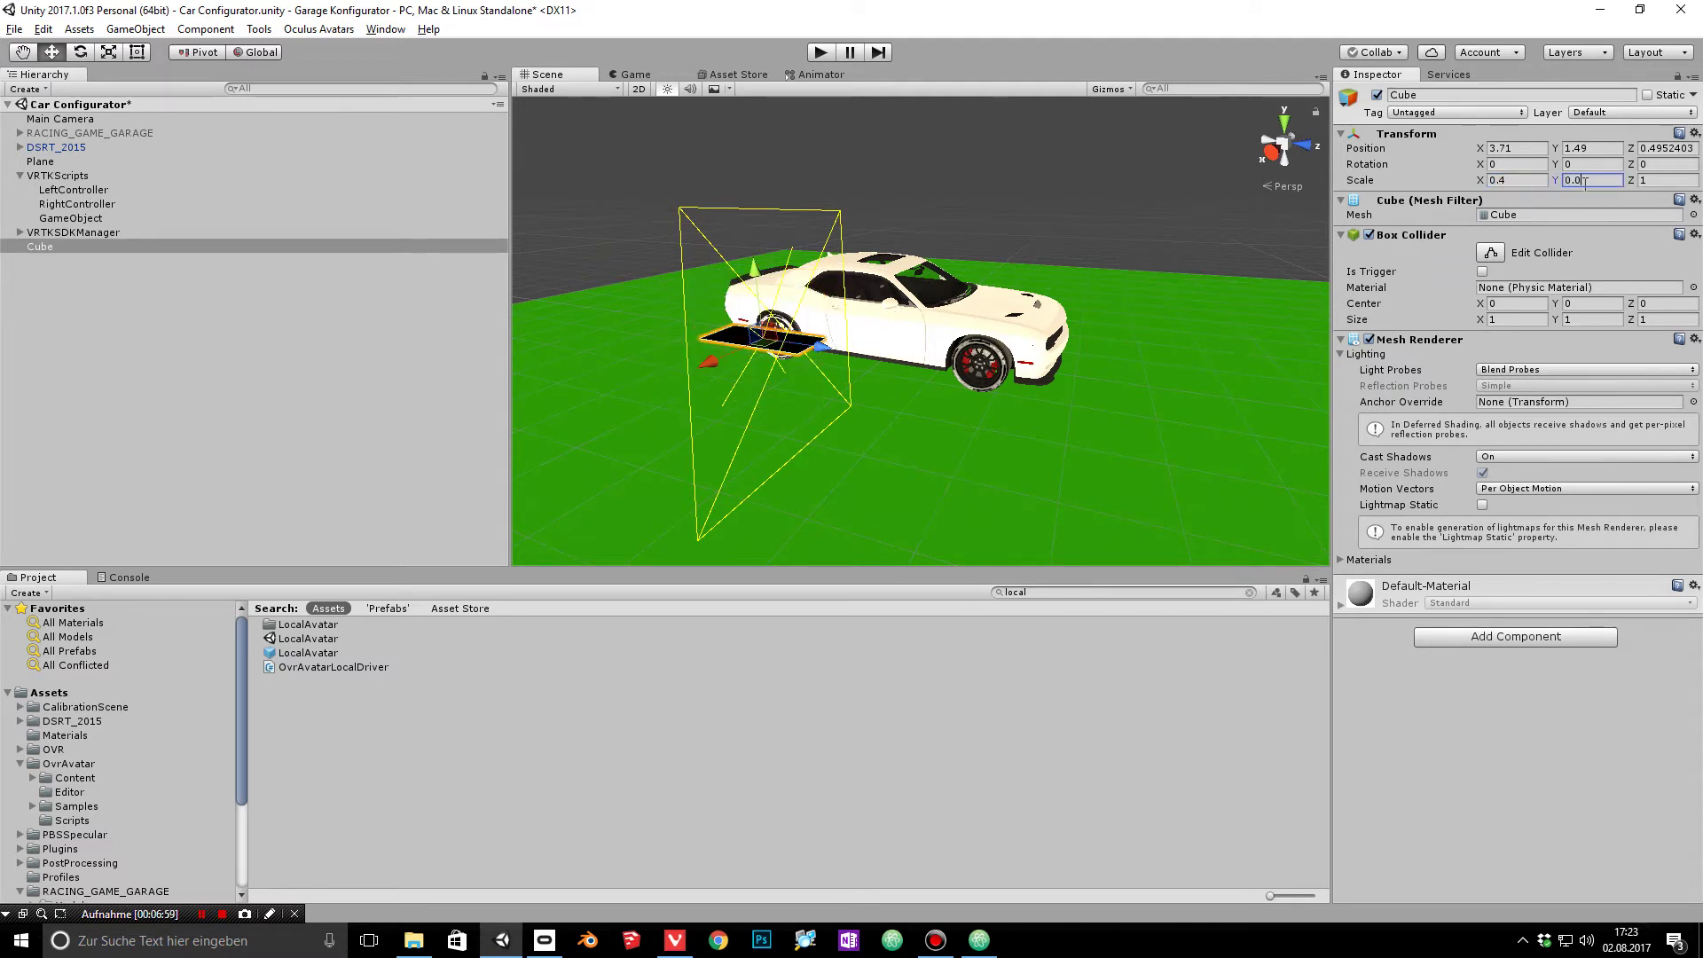
text(2)
click(1643, 180)
text(0.6)
alt+drag(949, 317, 1026, 399)
key(f)
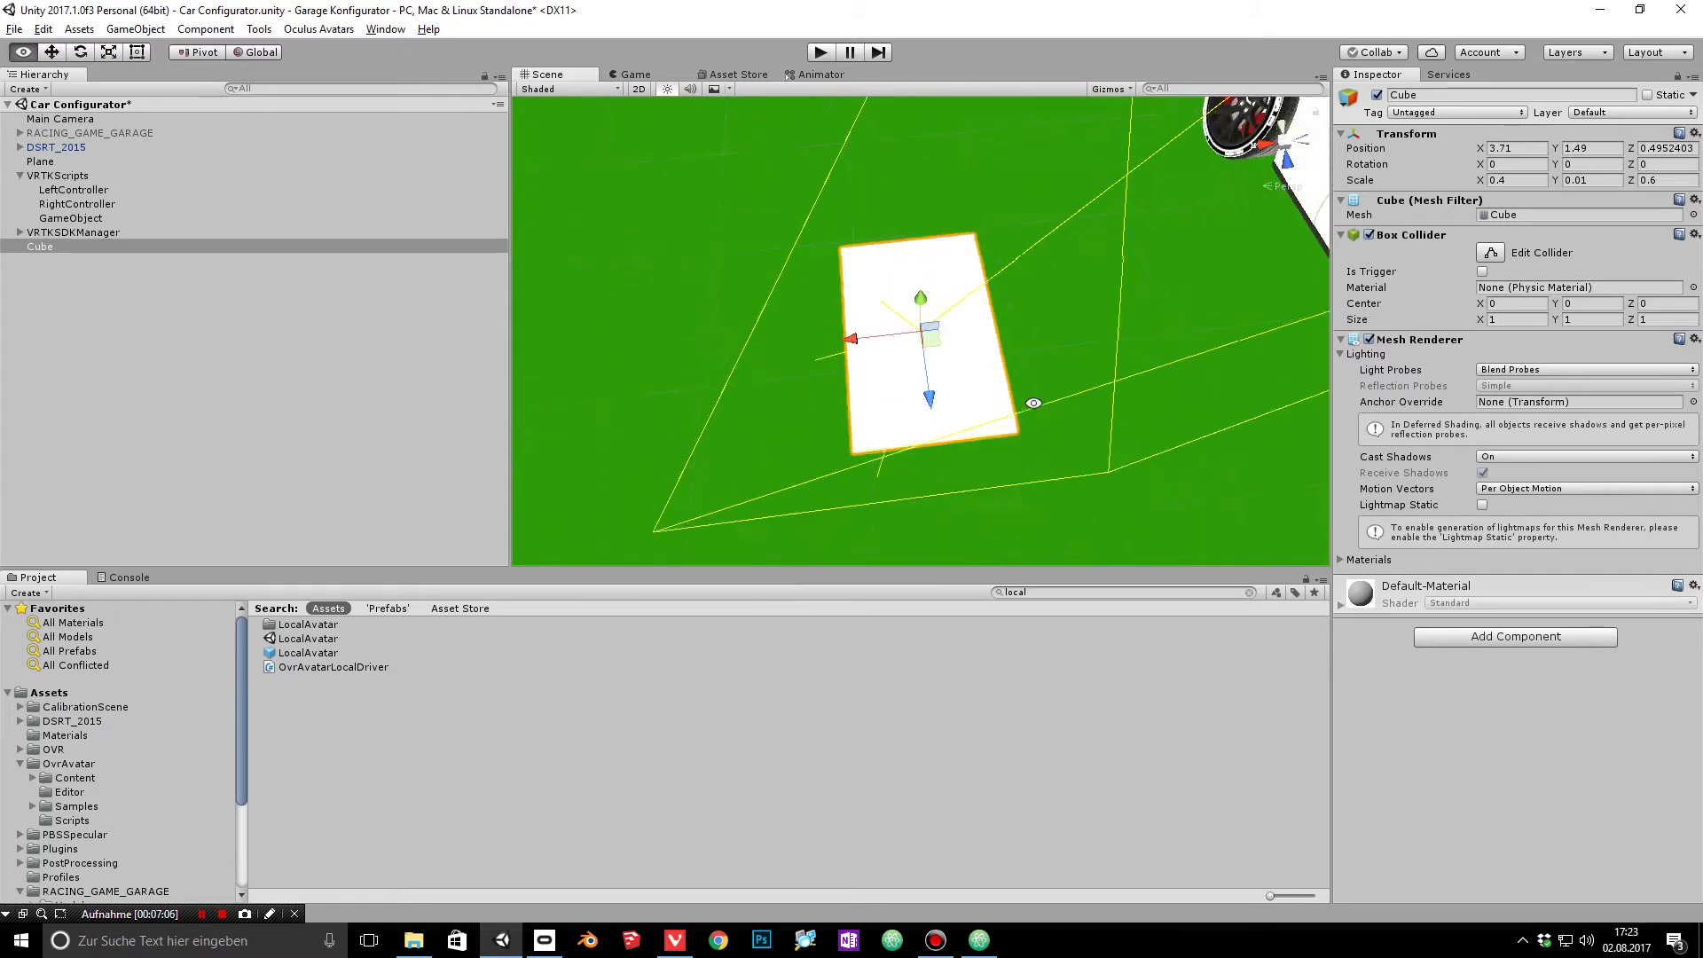
Step: Add a UI Canvas as a child of the flat Cube
alt+drag(1207, 328, 1144, 322)
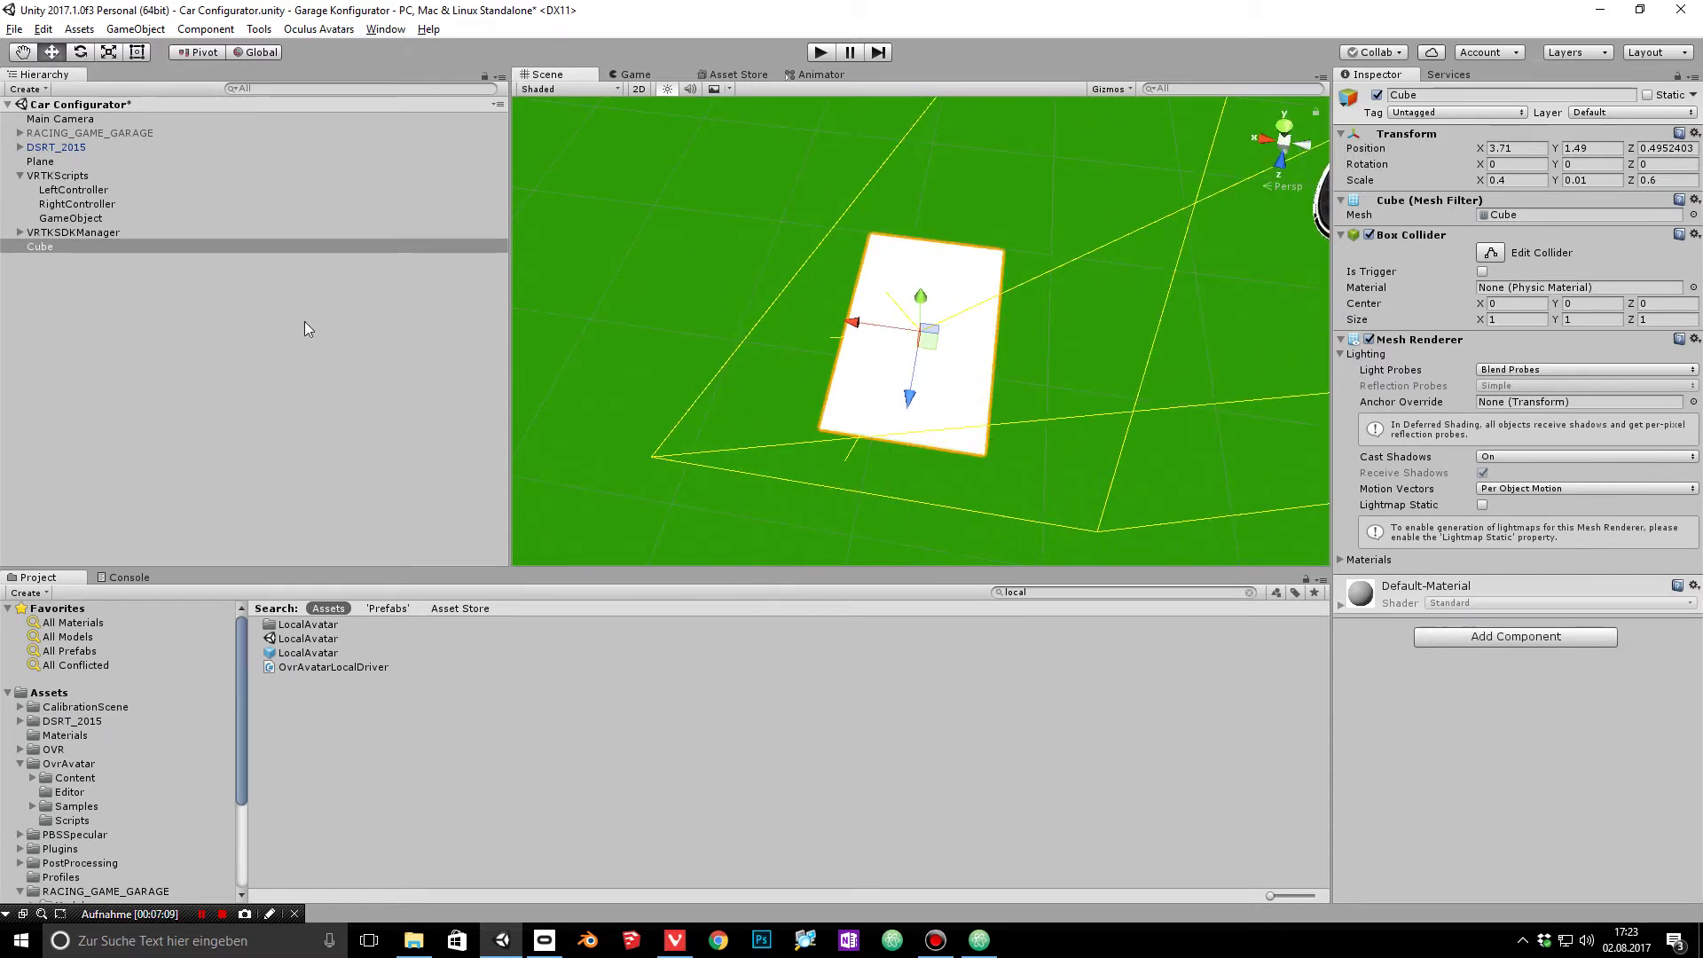
right_click(66, 248)
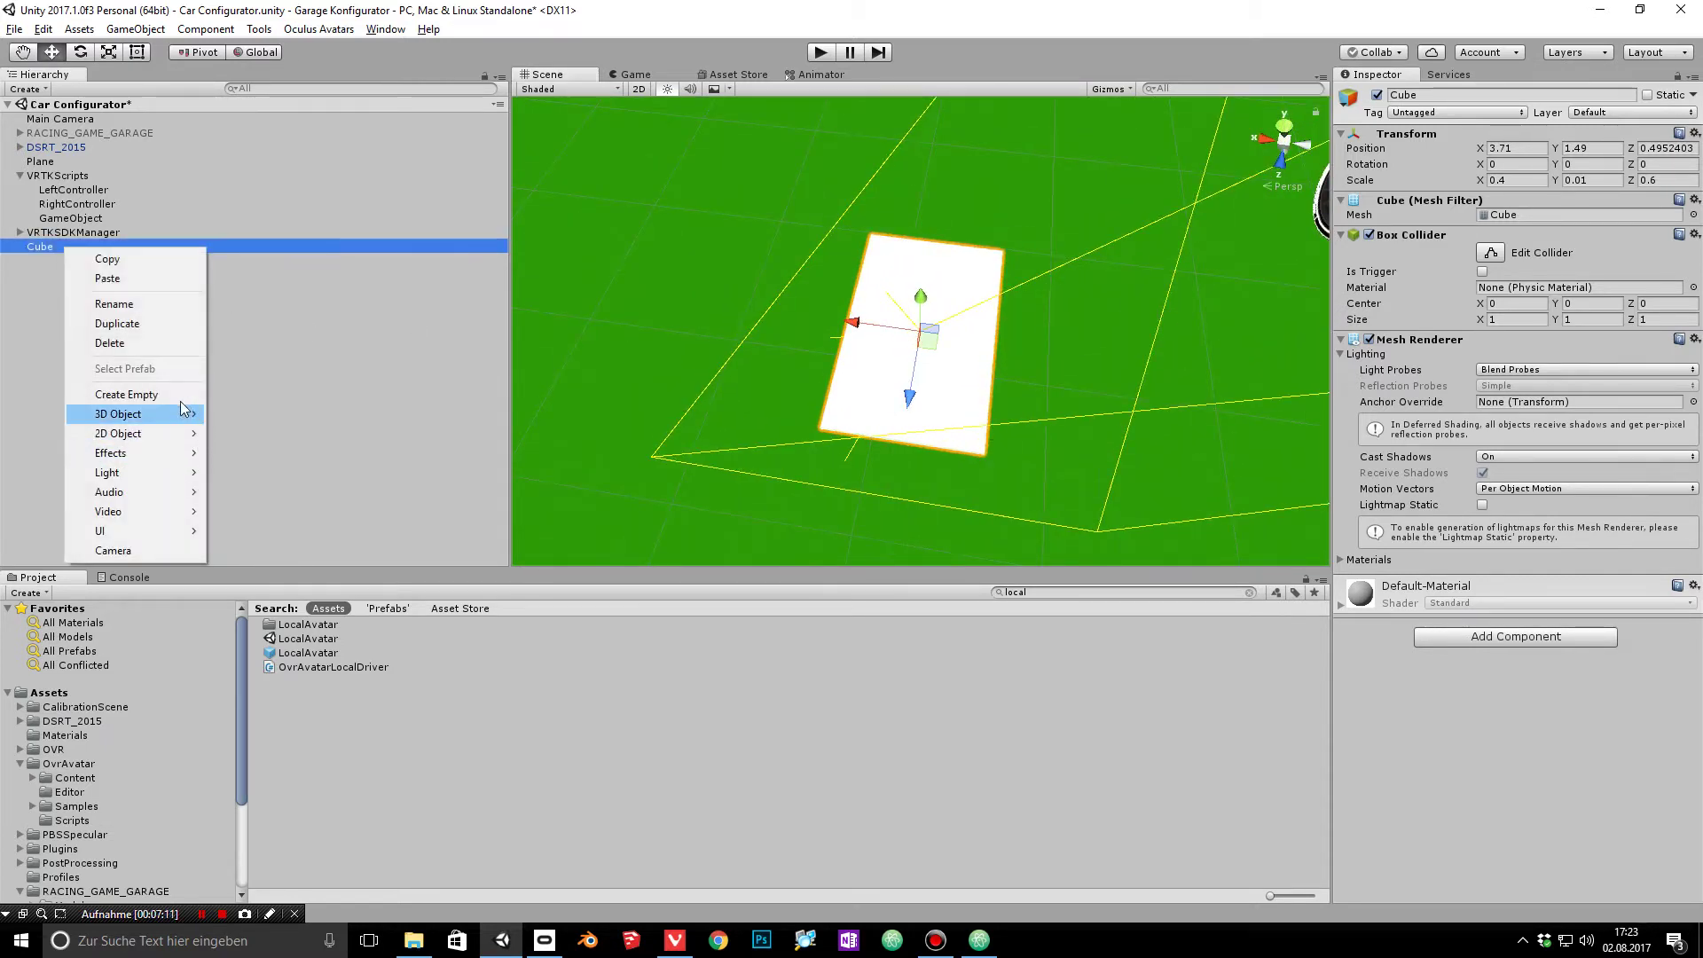
click(238, 350)
click(74, 248)
click(135, 29)
mouse_move(231, 205)
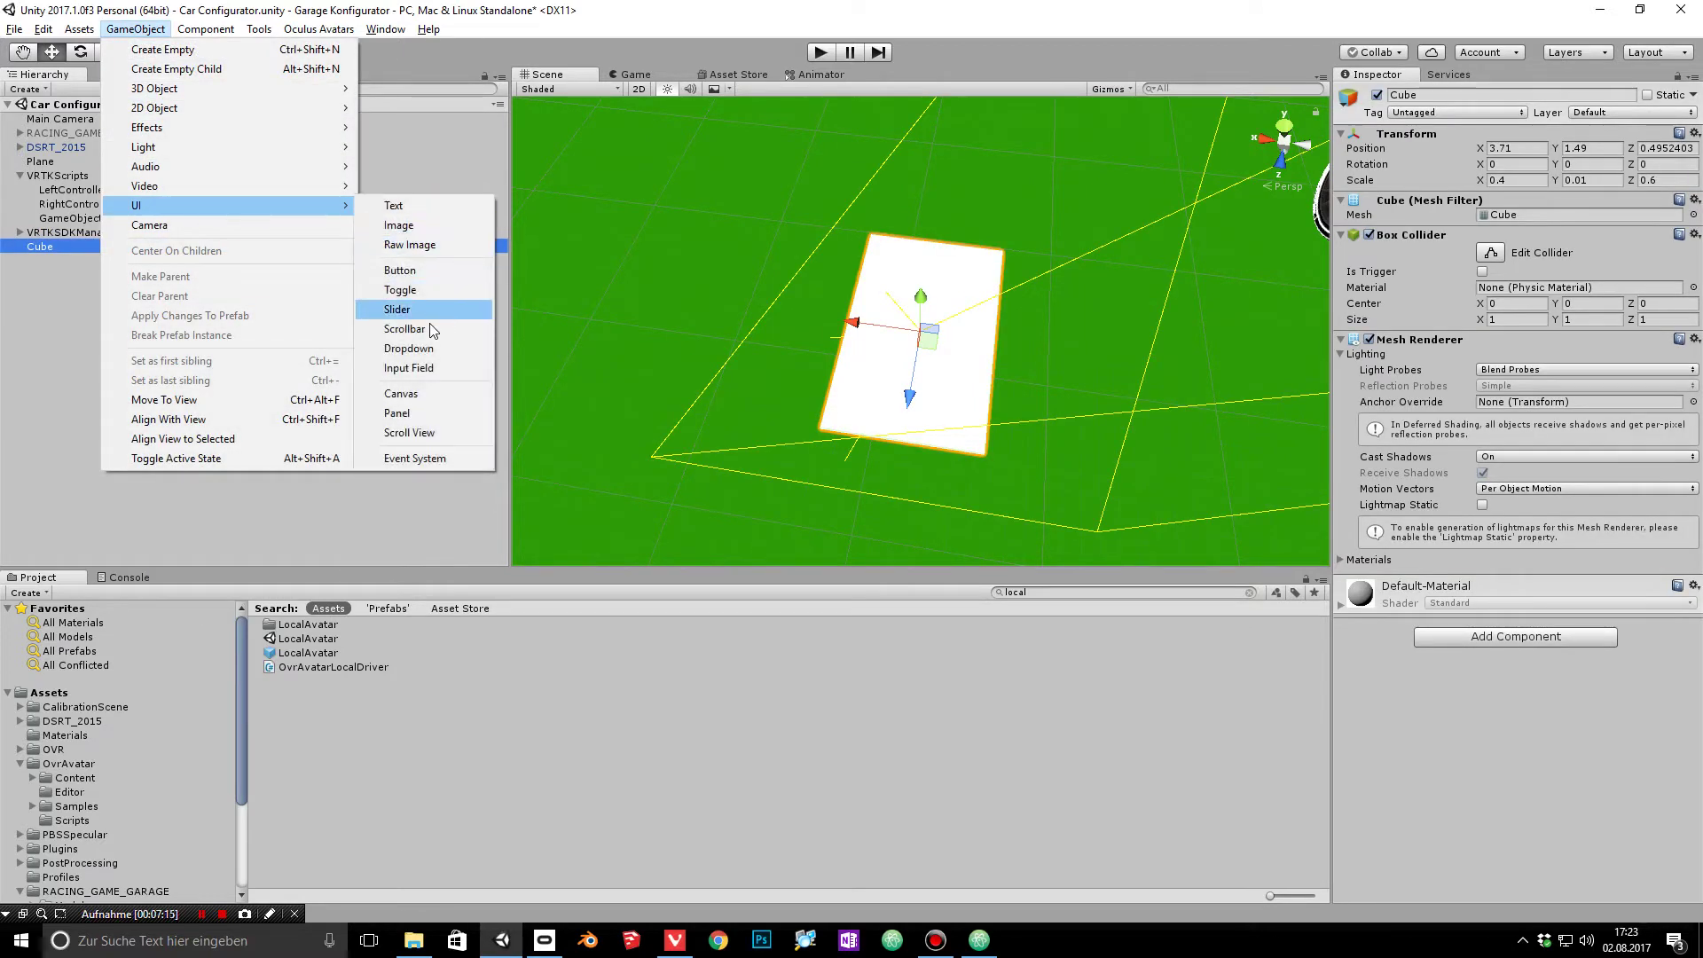
click(444, 394)
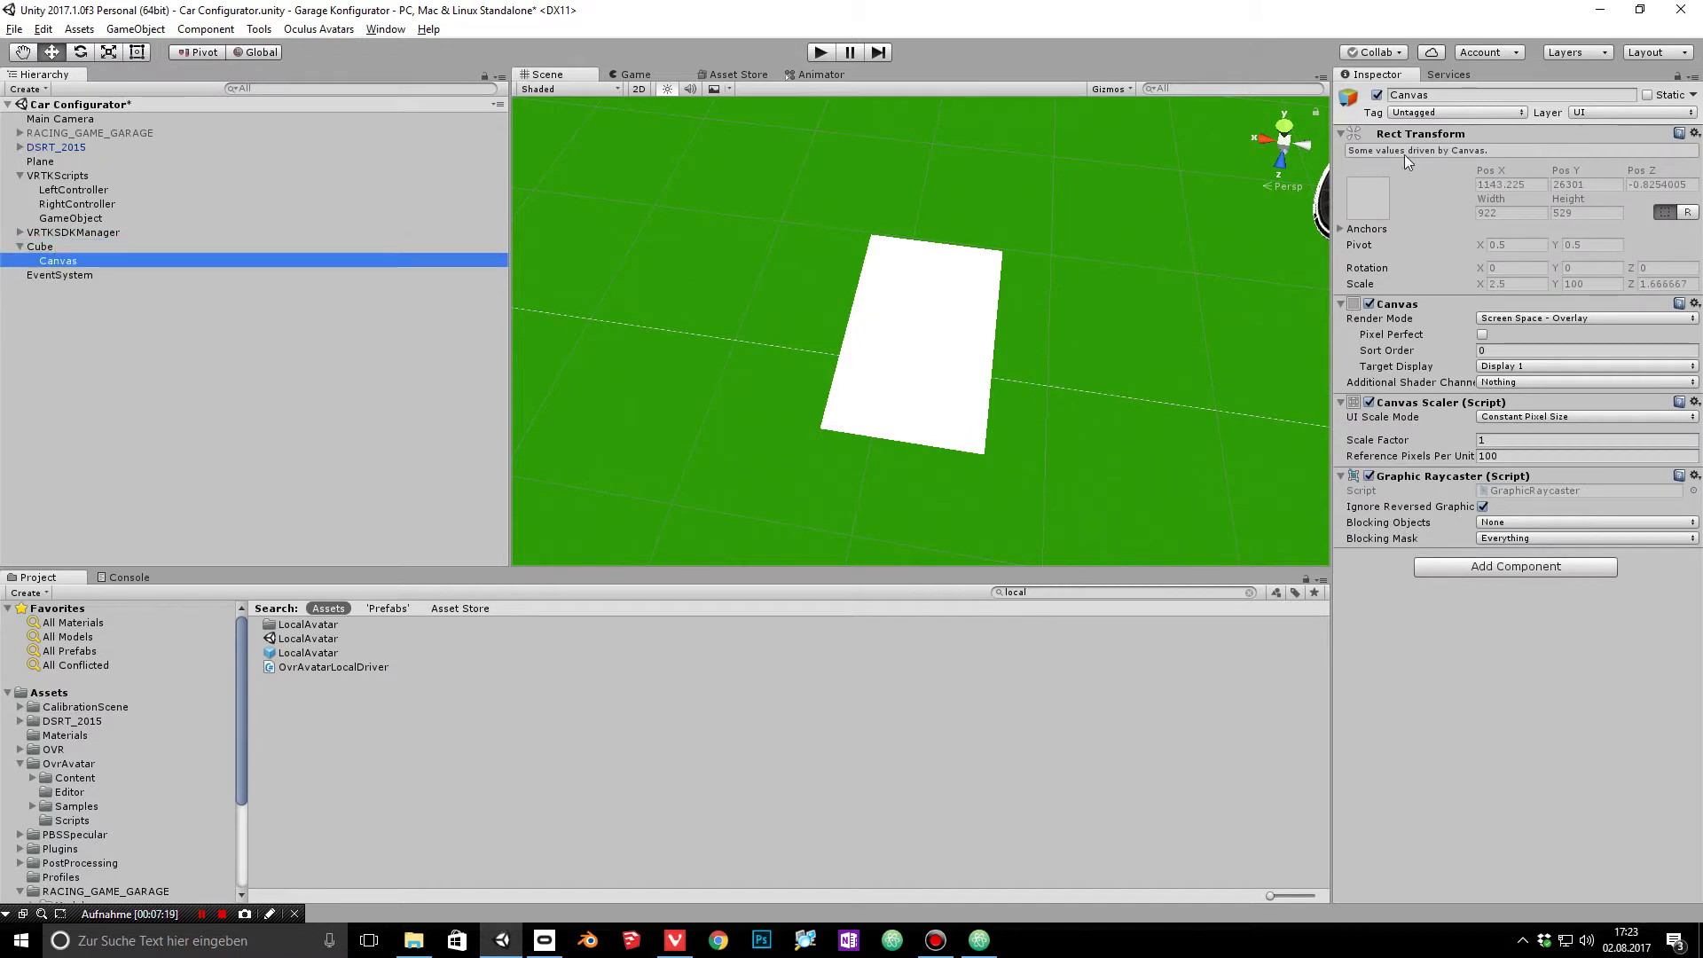
Step: Set the canvas to World Space render mode and its position to X 0, Y 0, Z 0
click(1637, 318)
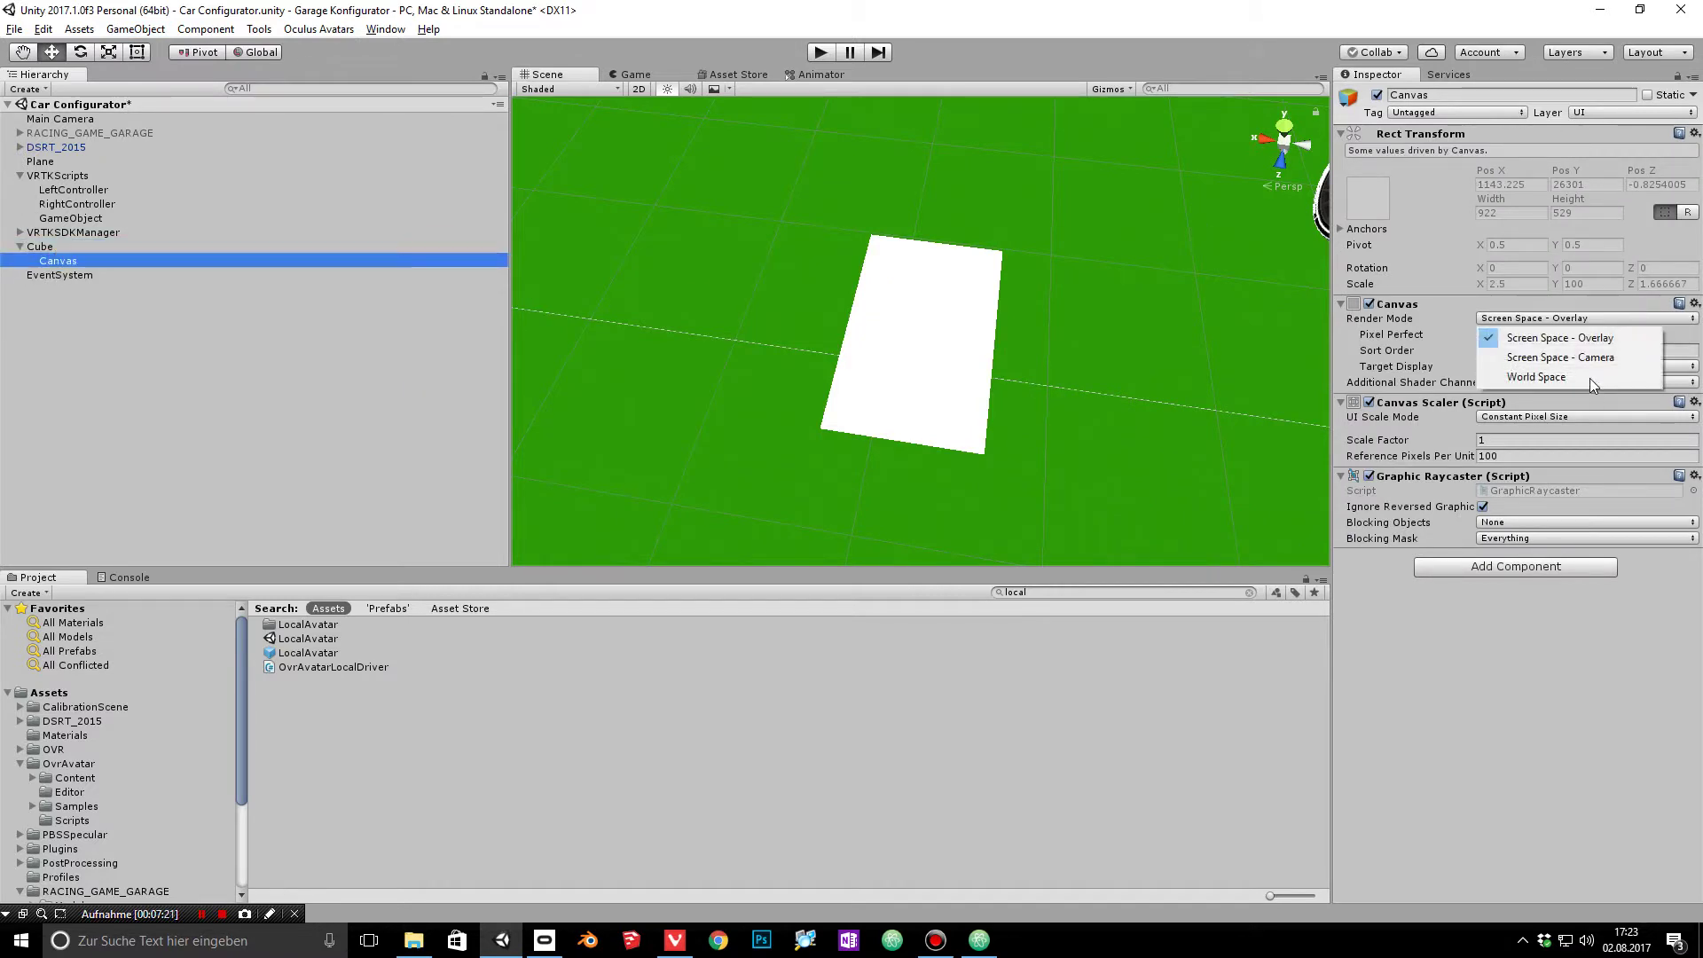
click(1548, 376)
click(1508, 163)
text(0)
key(Tab)
text(0)
key(Tab)
text(0)
key(Tab)
Step: Scale the canvas to 0.00135 on the X, Y and Z axes
click(1512, 262)
text(0.001358)
key(Return)
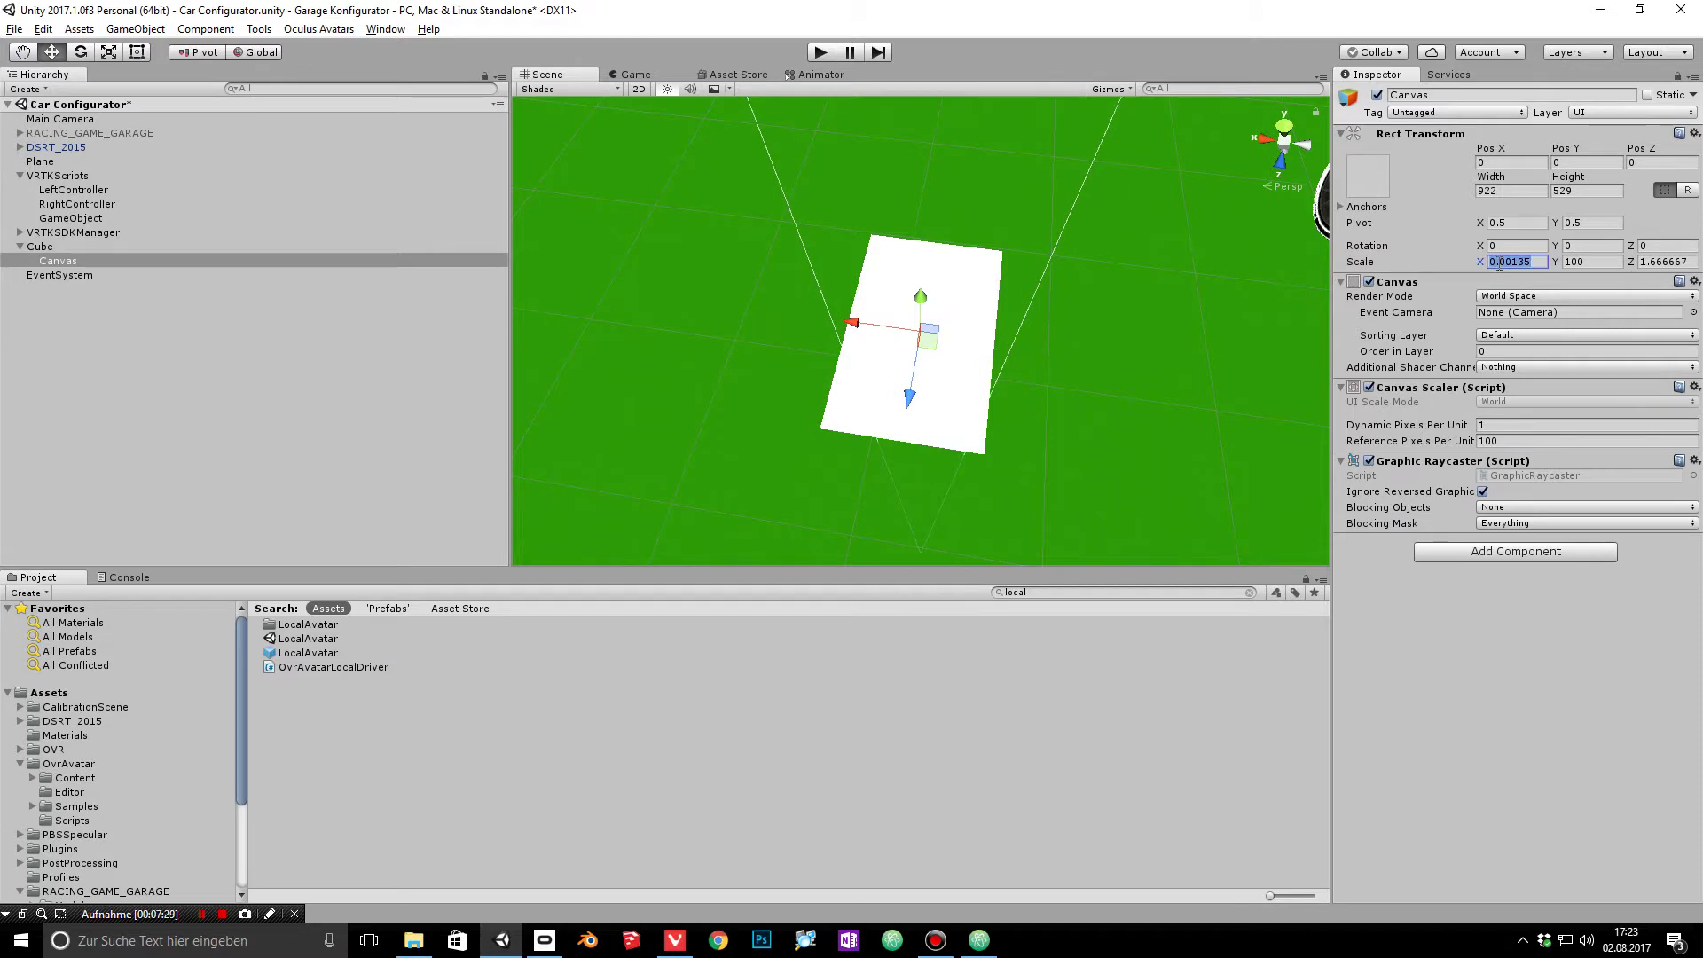
key(ctrl+c)
key(Tab)
key(ctrl+v)
key(Tab)
key(ctrl+v)
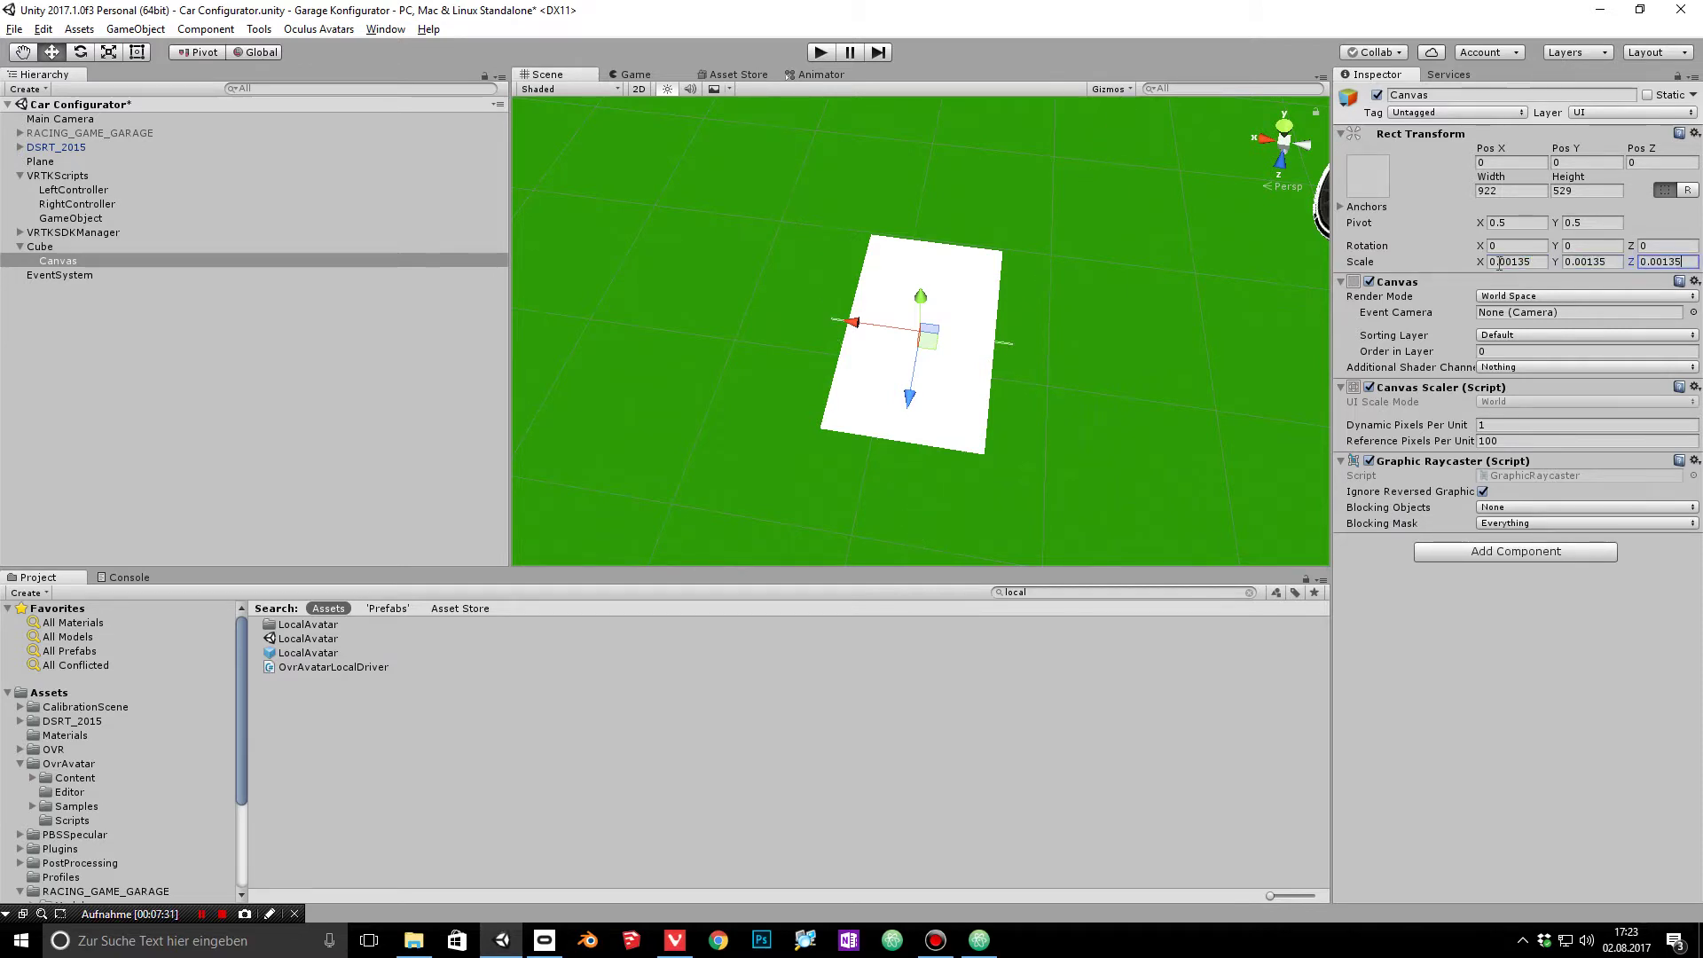
alt+drag(931, 310, 941, 359)
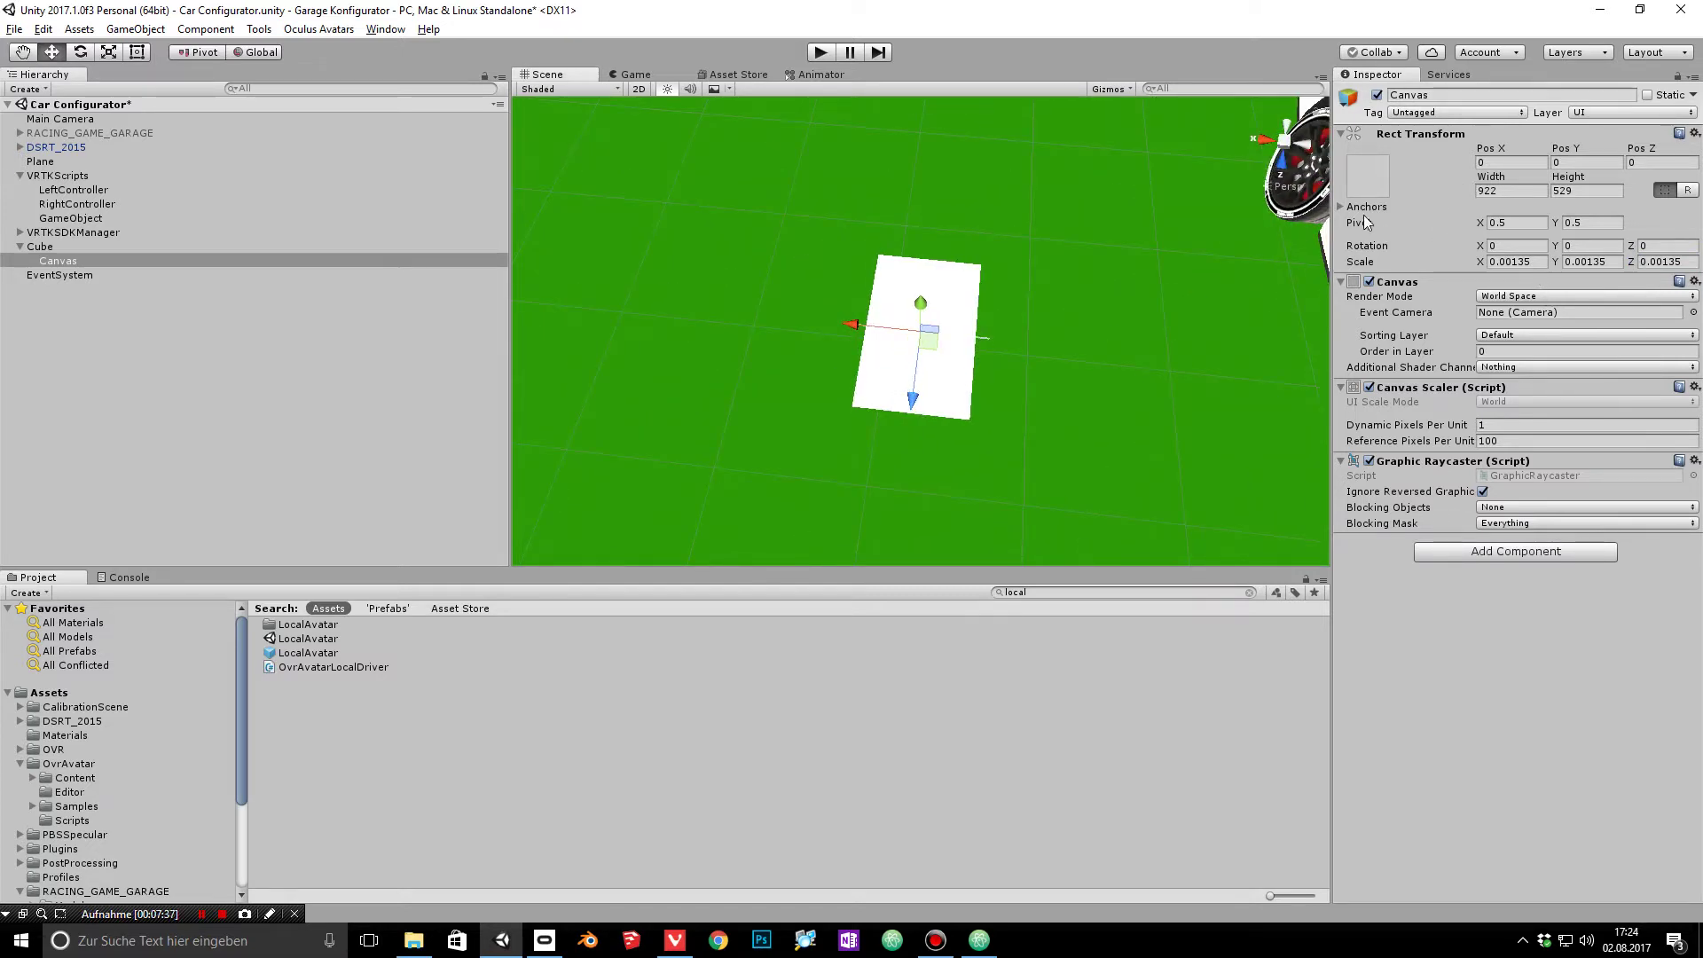
Step: Add the VRTK_UI Canvas script component to the canvas
click(1422, 553)
text(vrtk ui)
key(Down)
key(Down)
key(Down)
key(Return)
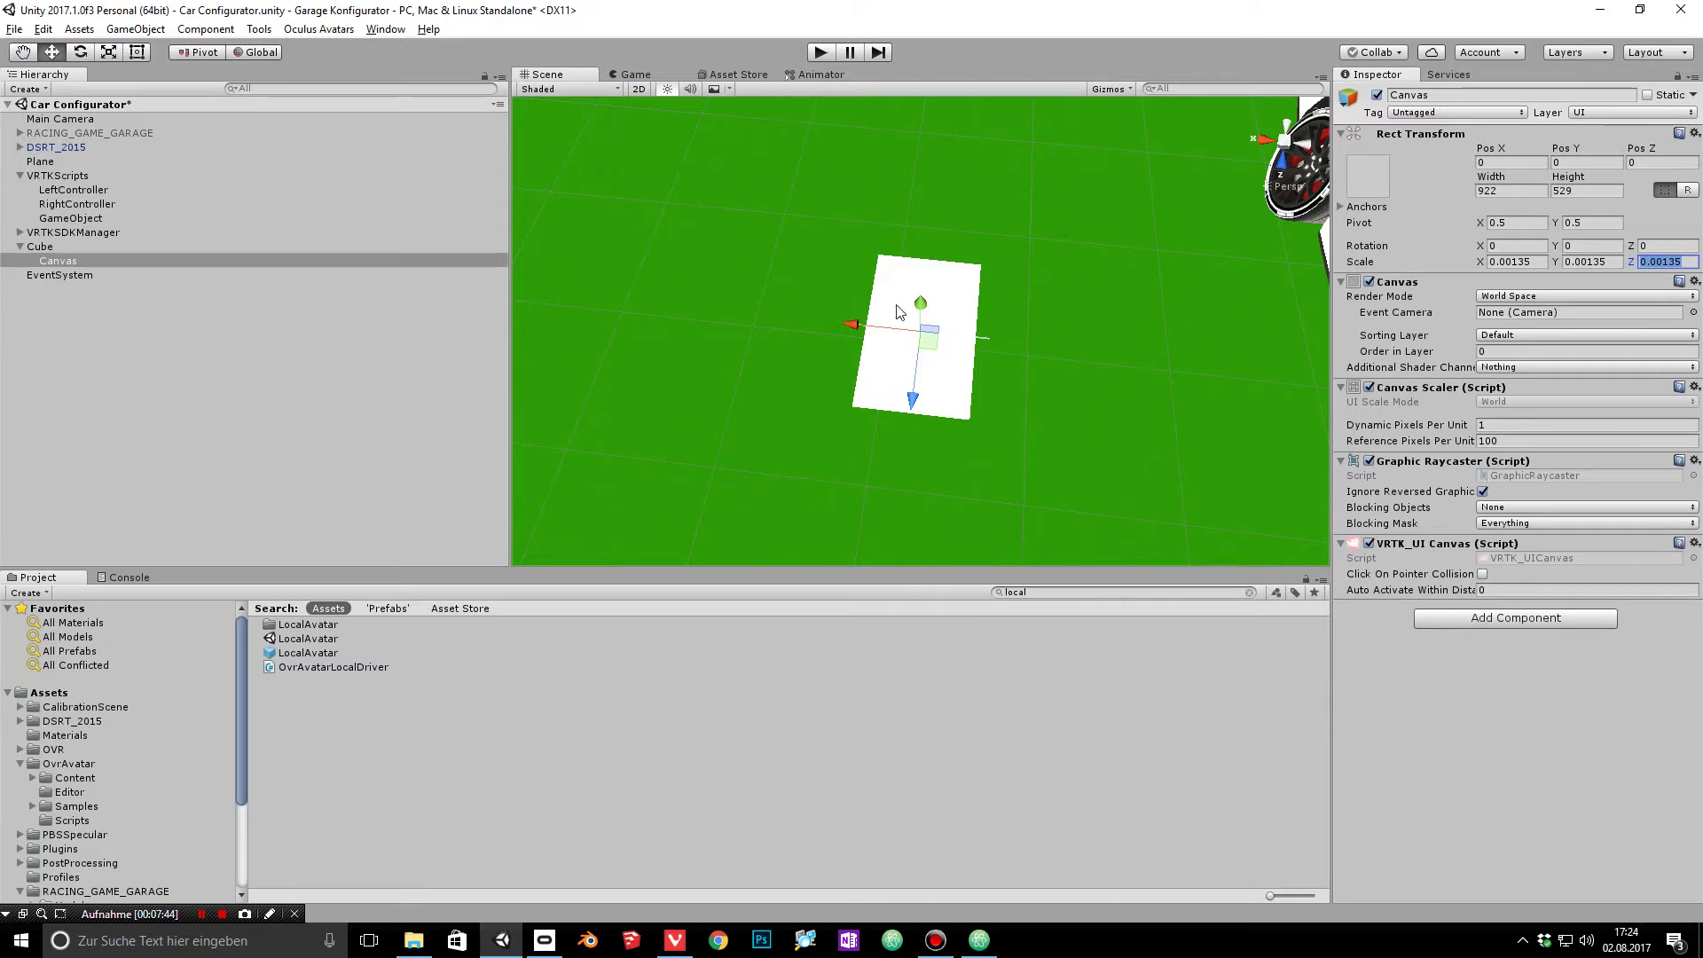
Step: Lay the canvas flat on the panel with an X rotation of 90, and set its height to 800
double_click(114, 259)
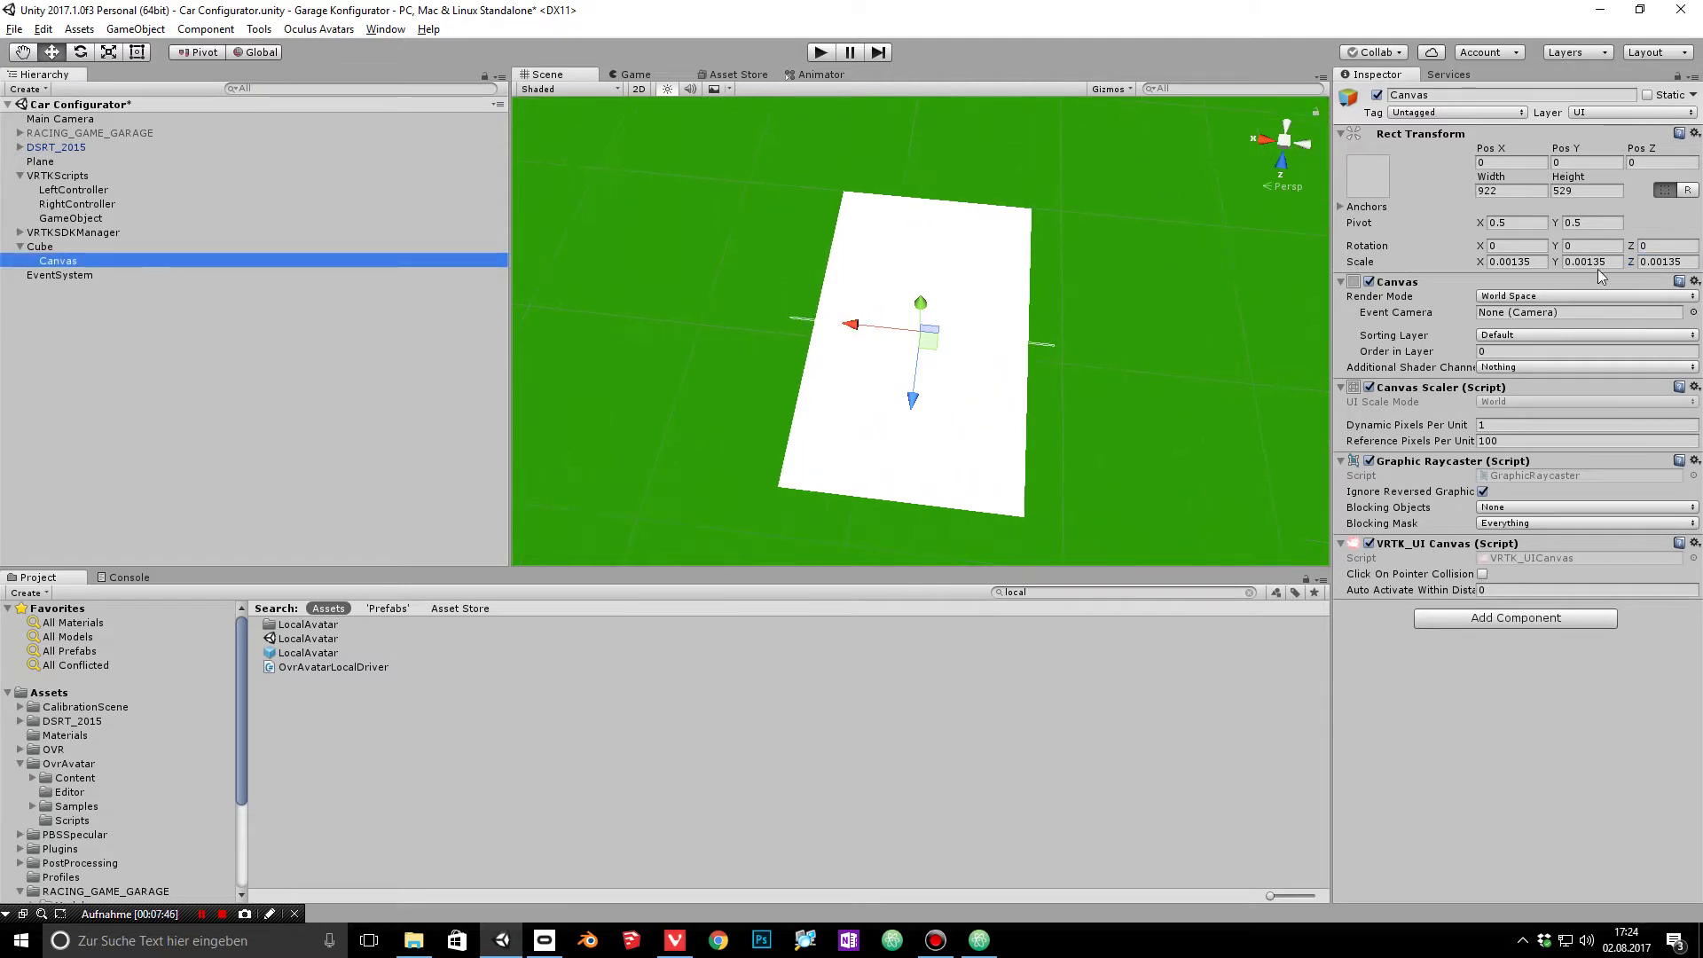
click(1515, 245)
text(90)
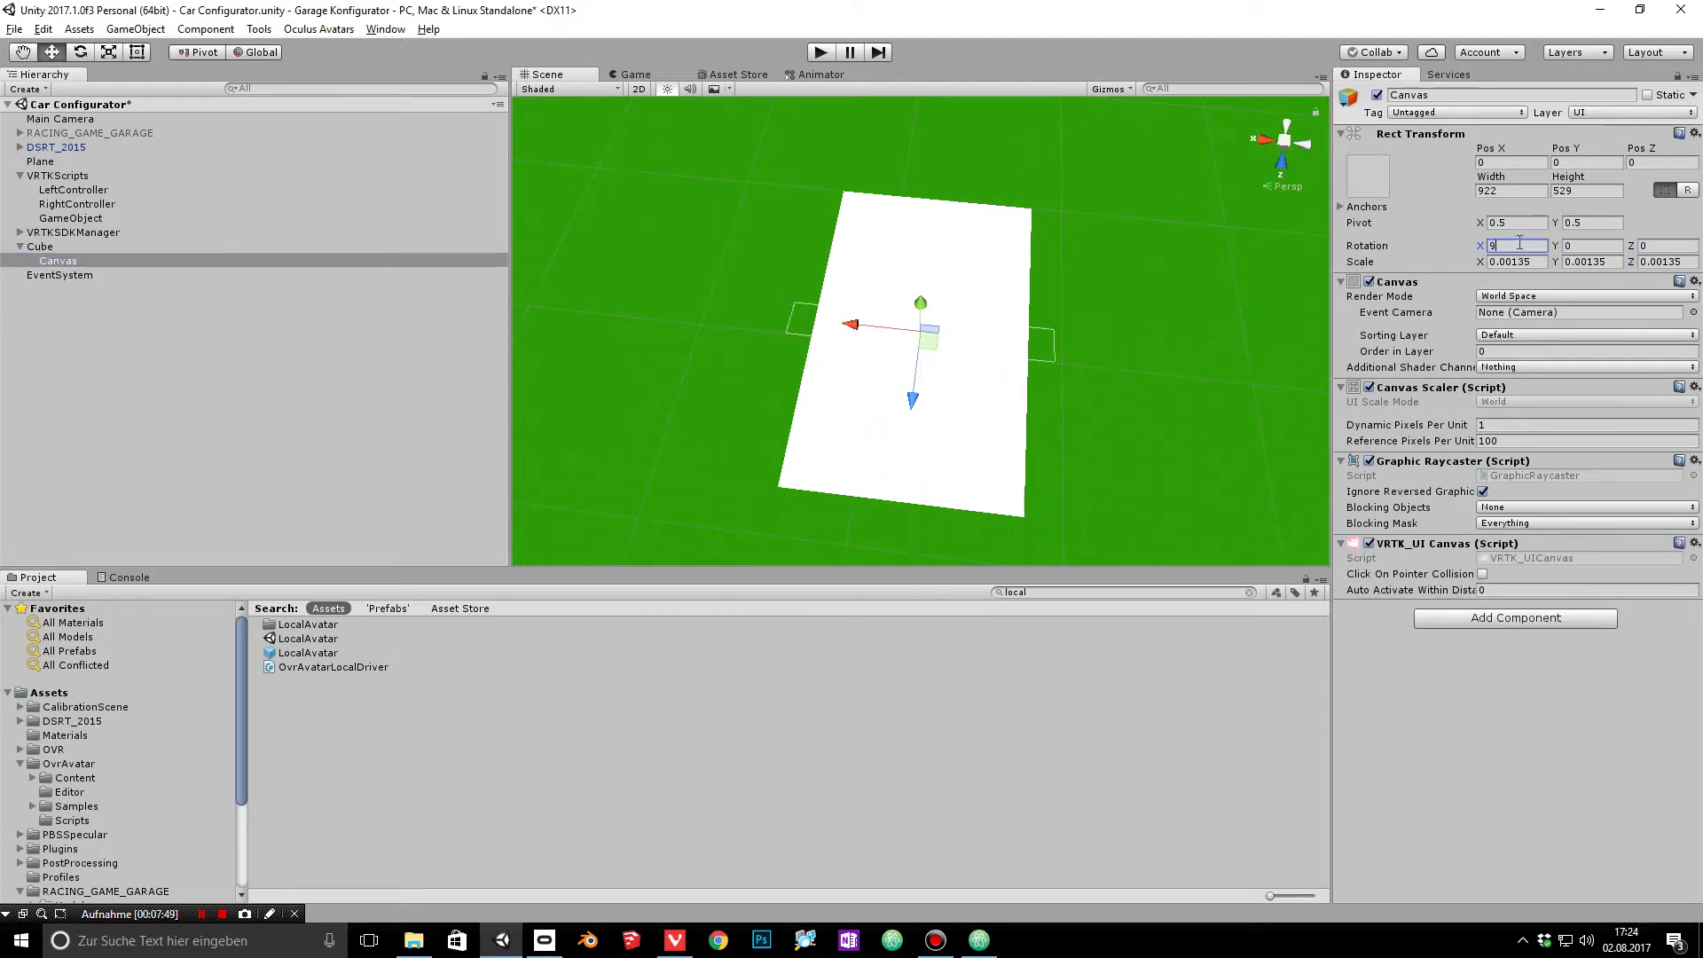
click(1503, 192)
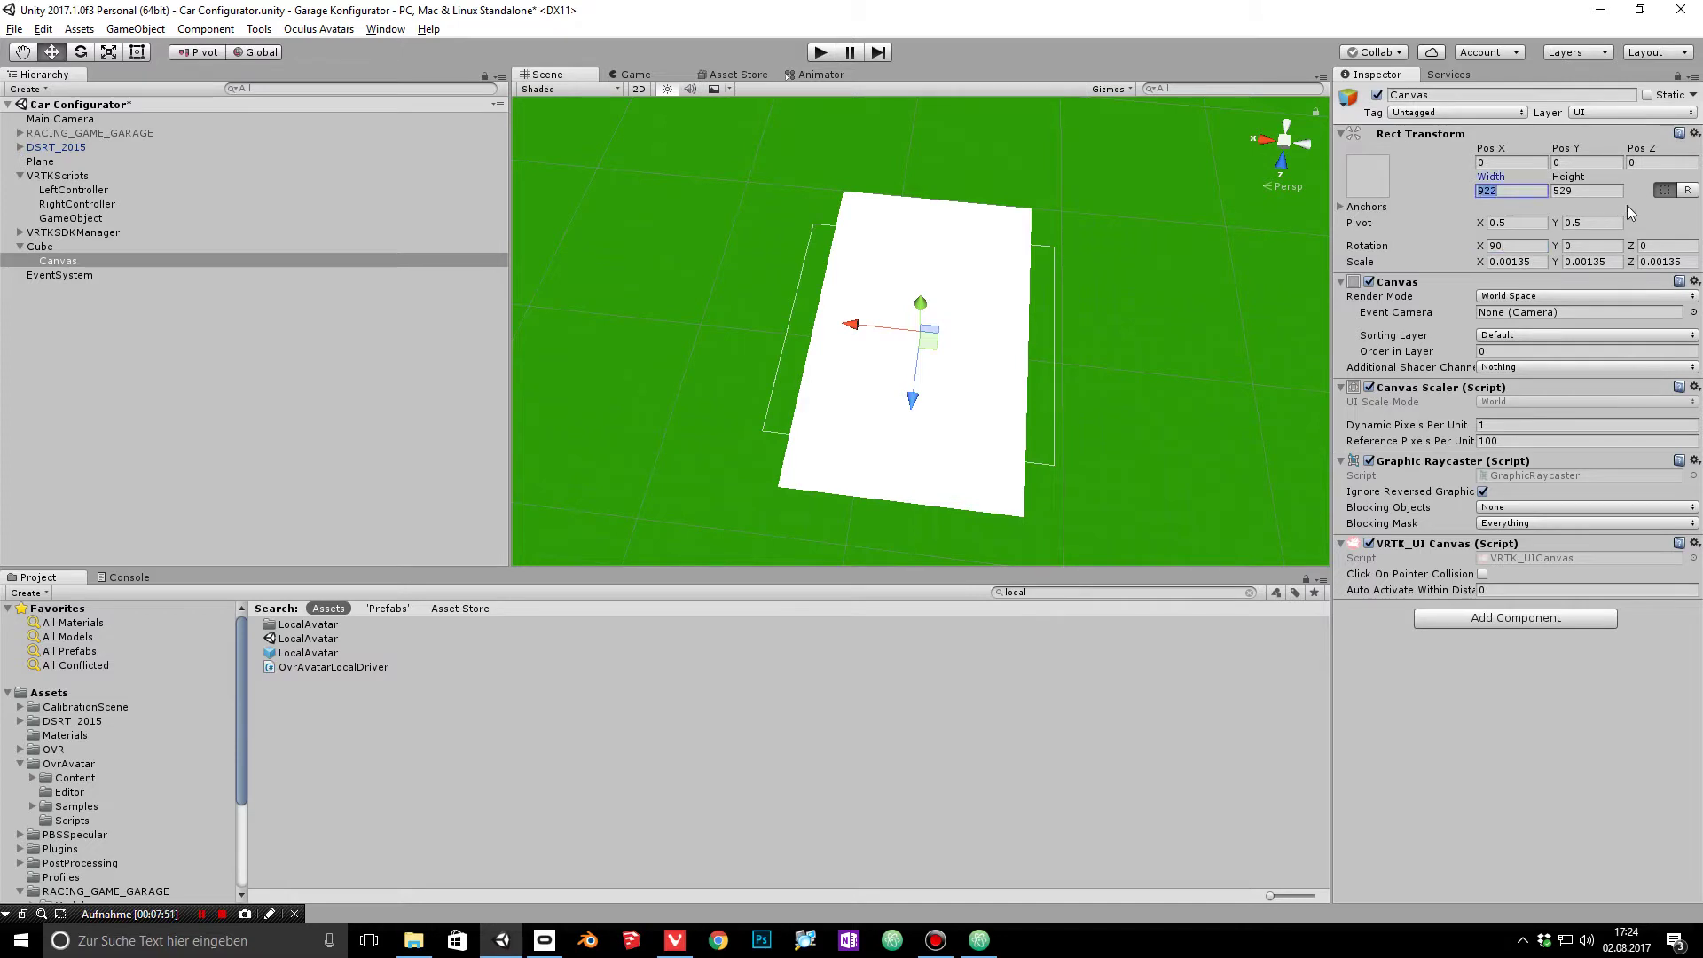
key(Tab)
text(800)
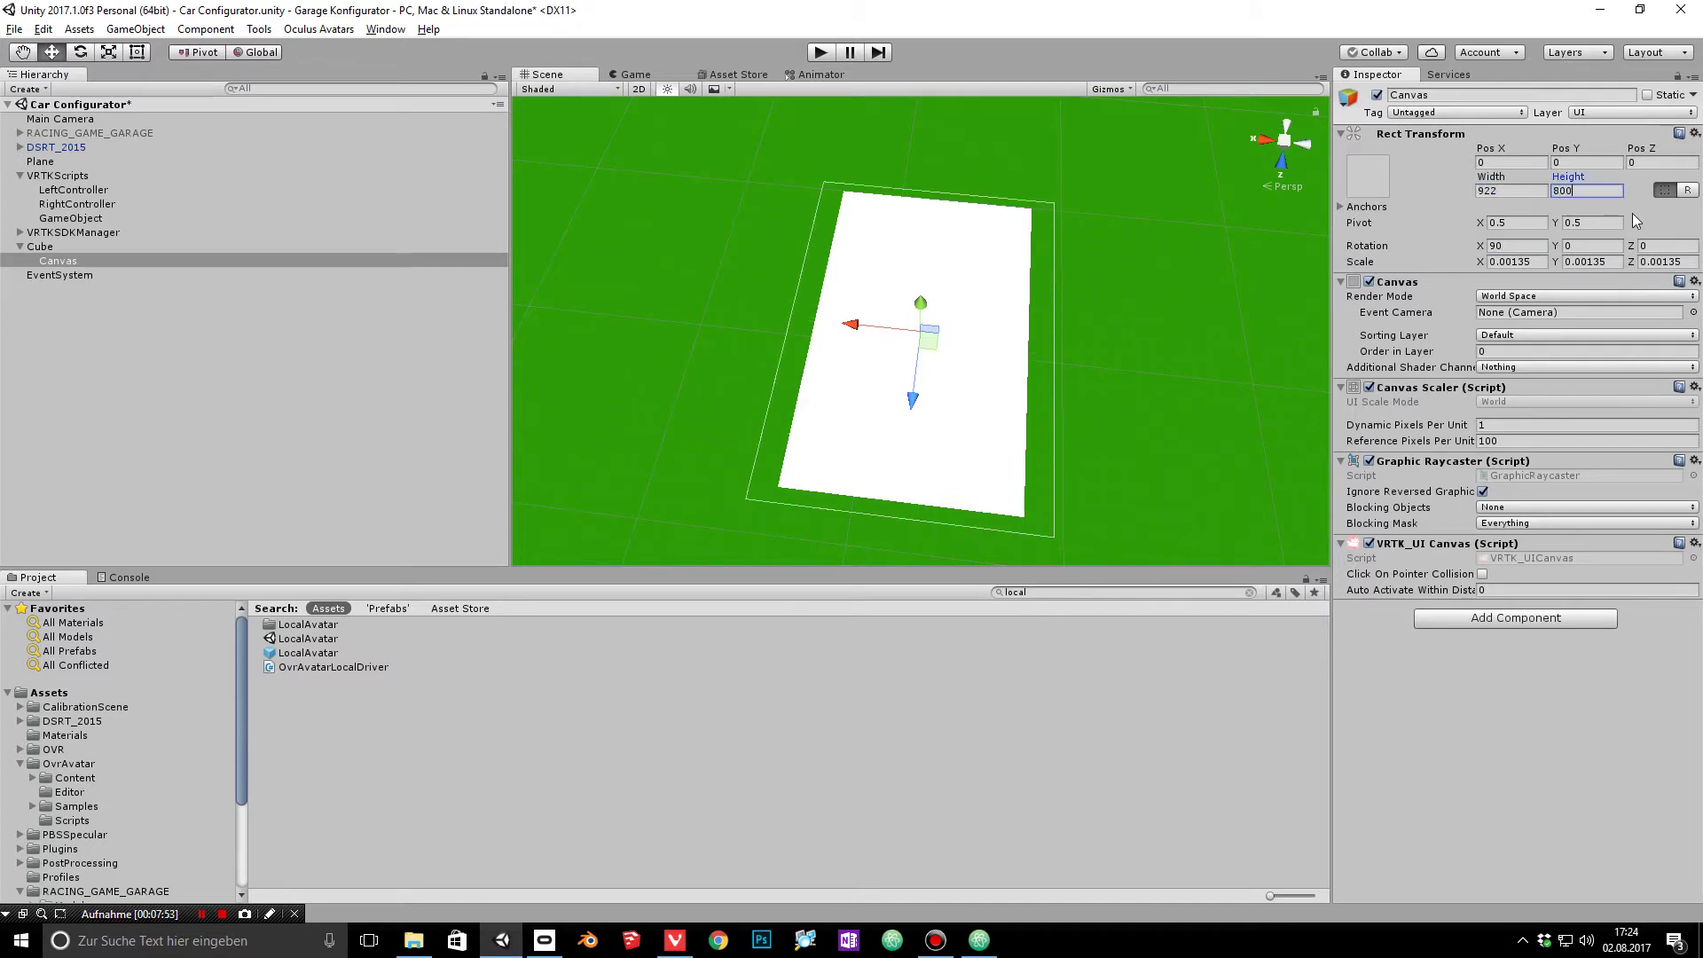
alt+drag(1168, 285, 1087, 349)
Step: Search the project assets for "black" and apply Black to the cube panel in the scene
click(87, 262)
right_click(81, 258)
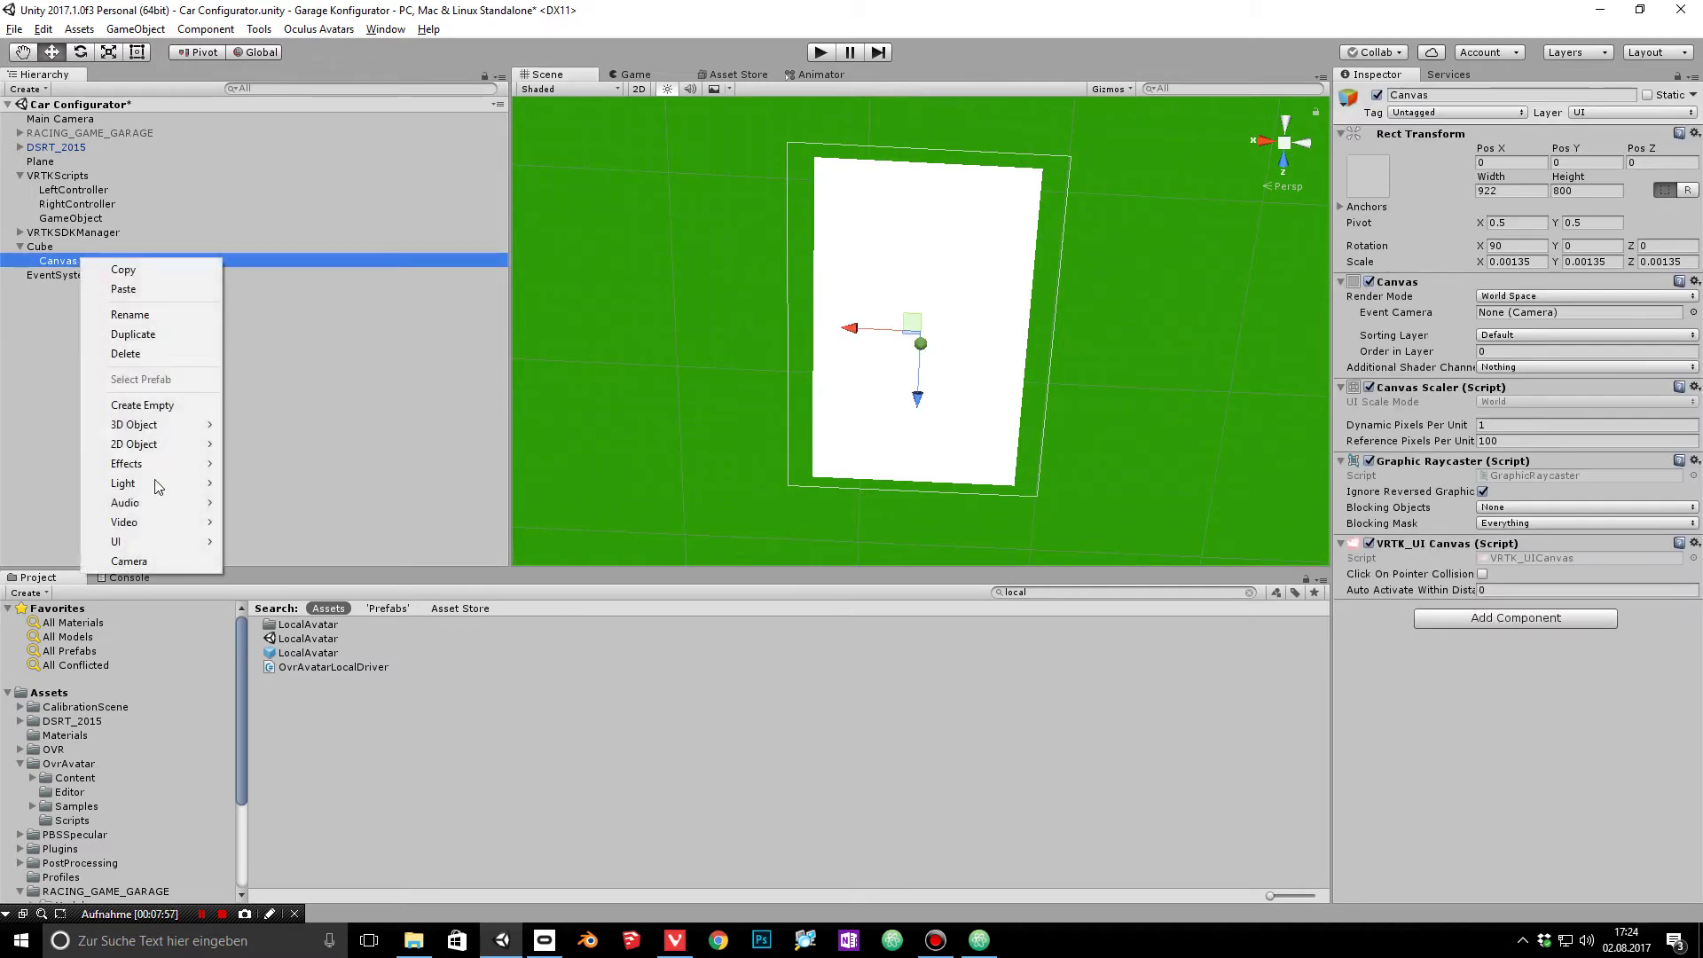
click(1054, 595)
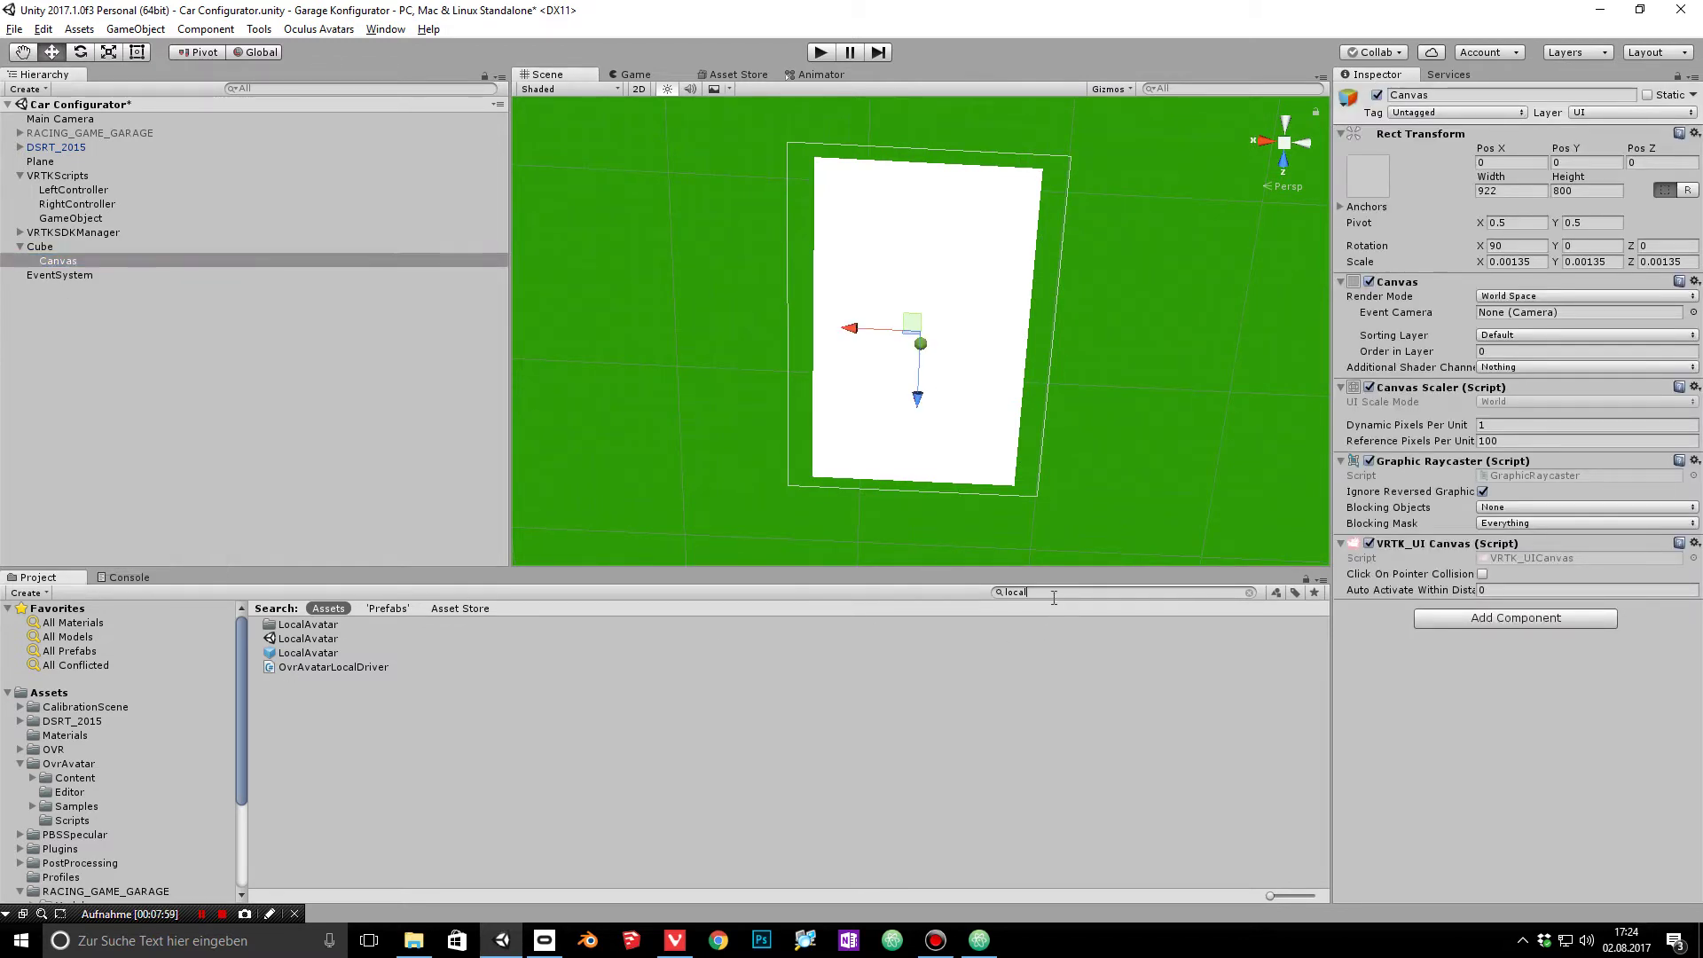
key(BackSpace)
key(BackSpace)
key(BackSpace)
key(BackSpace)
key(BackSpace)
text(blac)
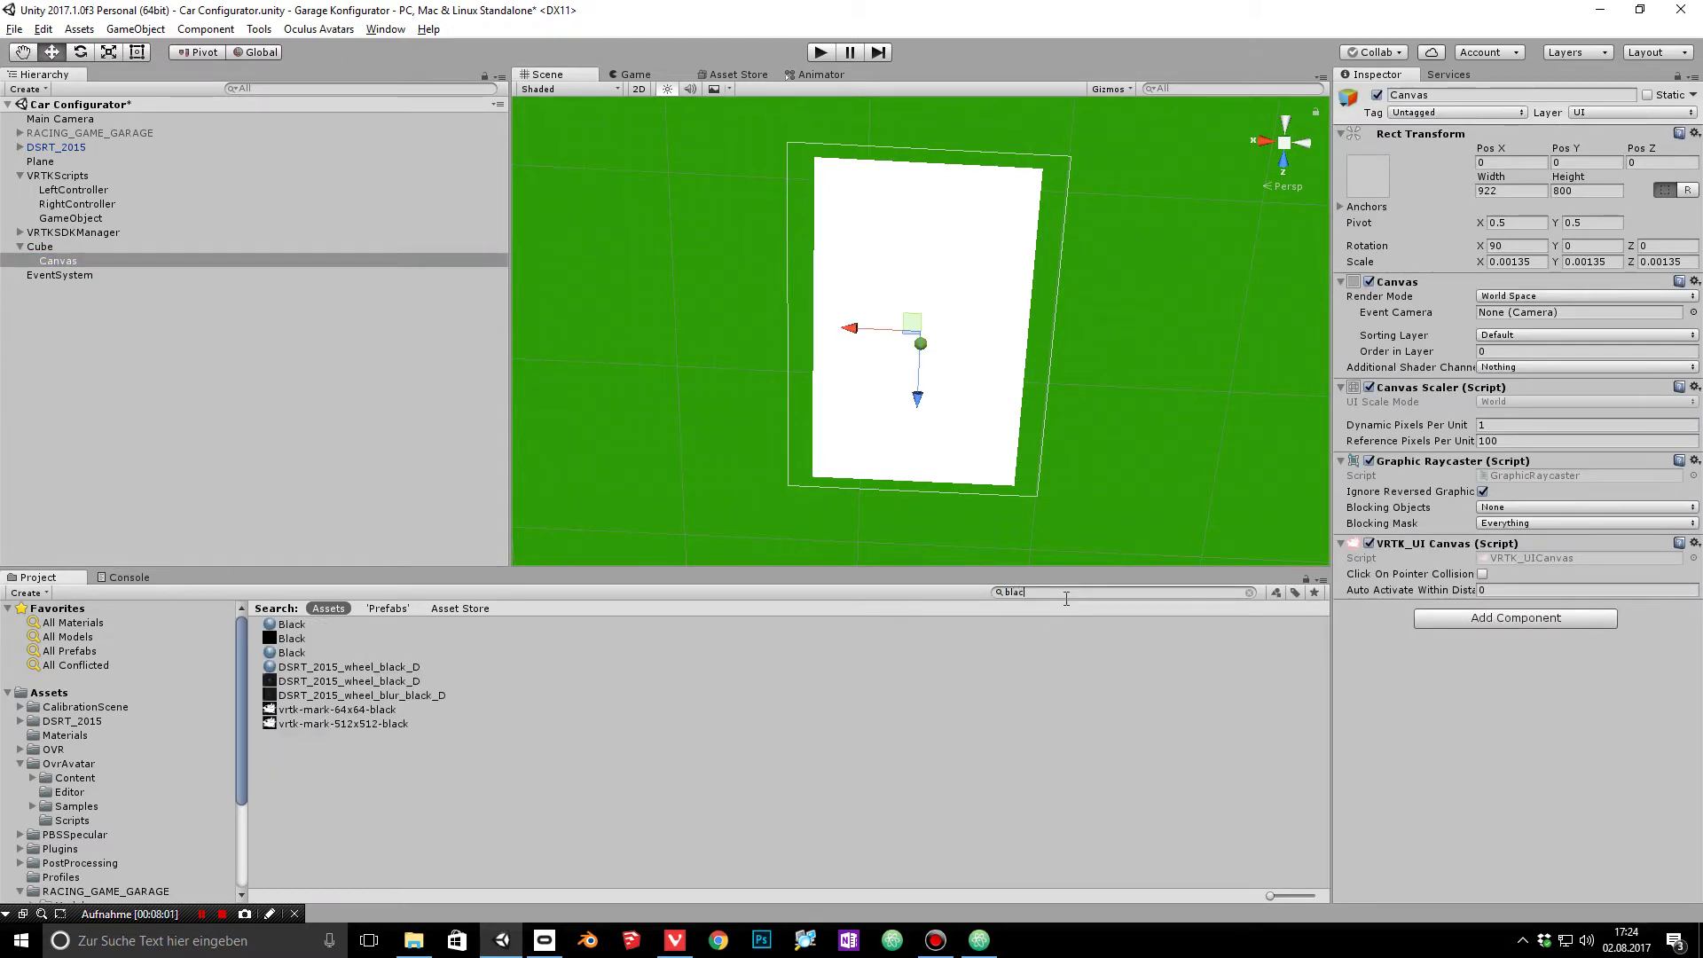
text(ck)
key(BackSpace)
text(k)
drag(290, 642, 892, 396)
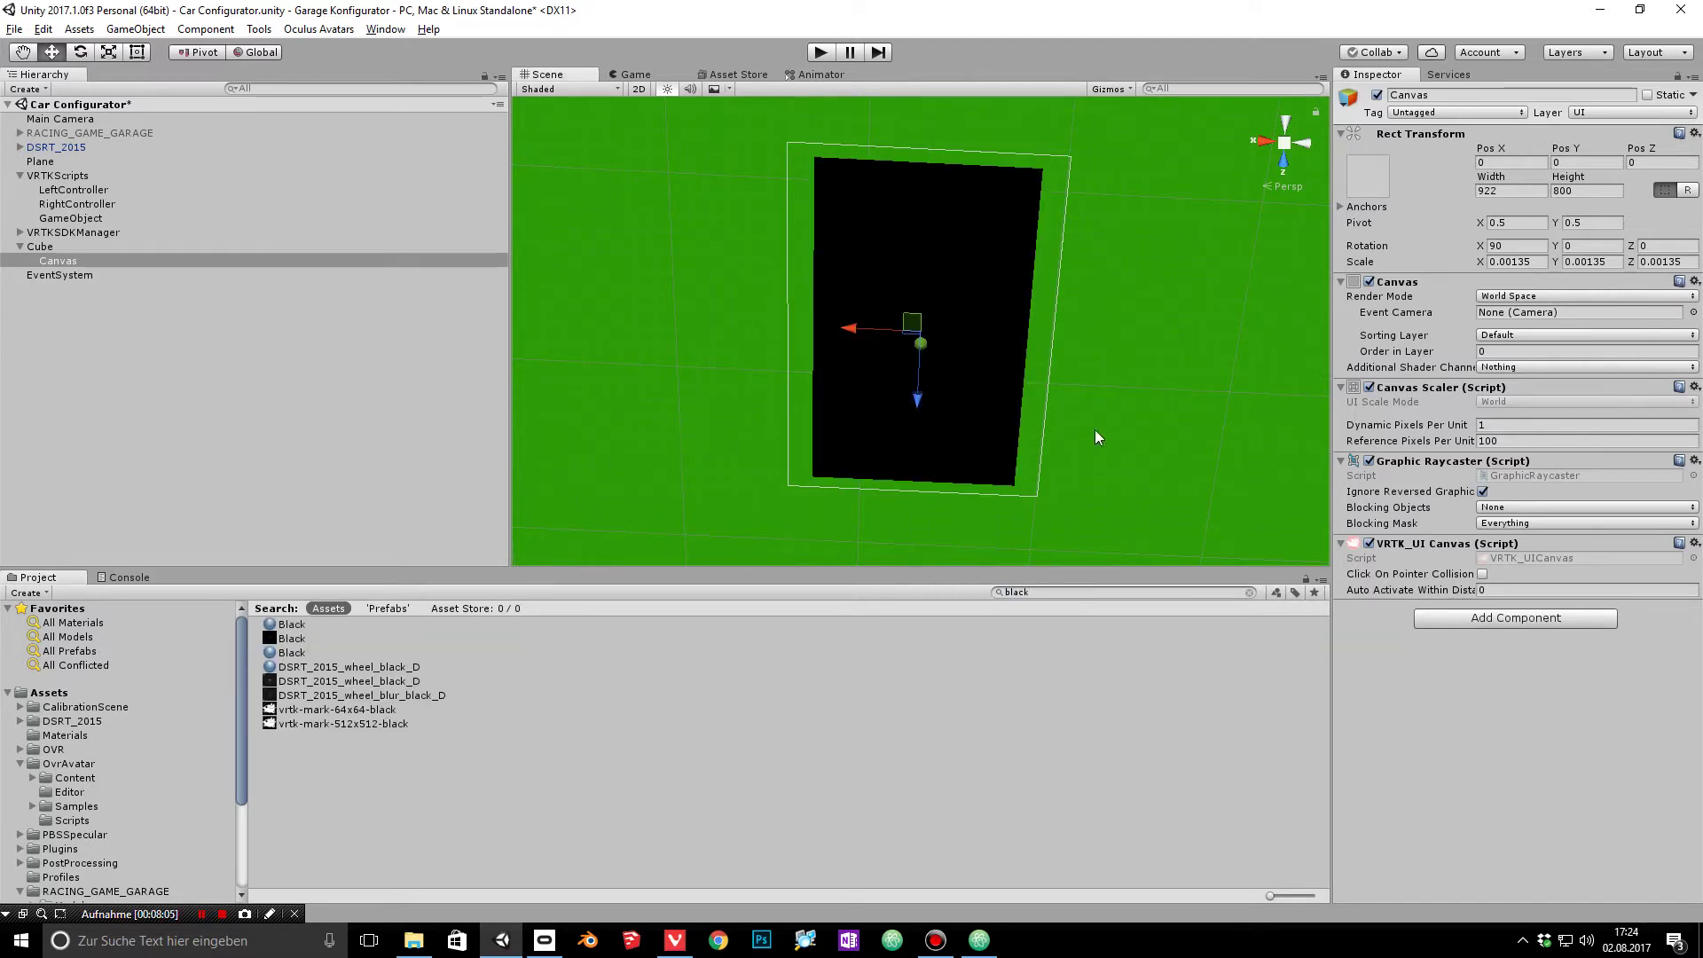
Step: Add a UI Button as a child of the canvas
alt+drag(1095, 430, 1104, 320)
right_click(84, 264)
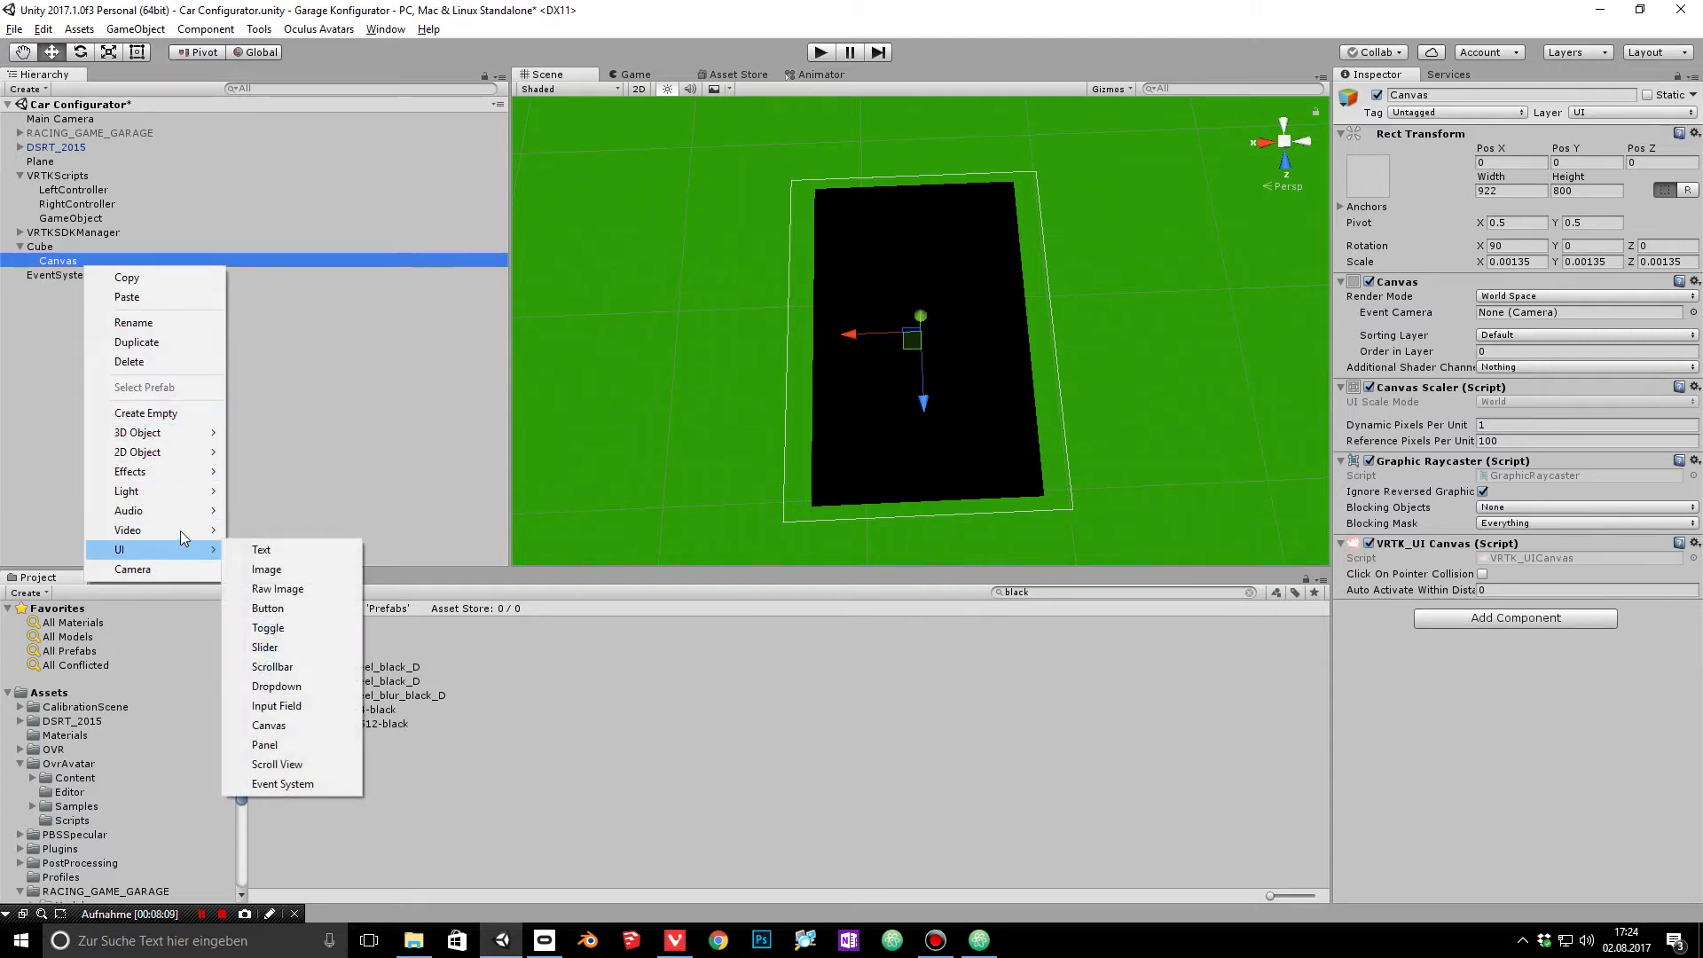
mouse_move(192, 551)
click(266, 610)
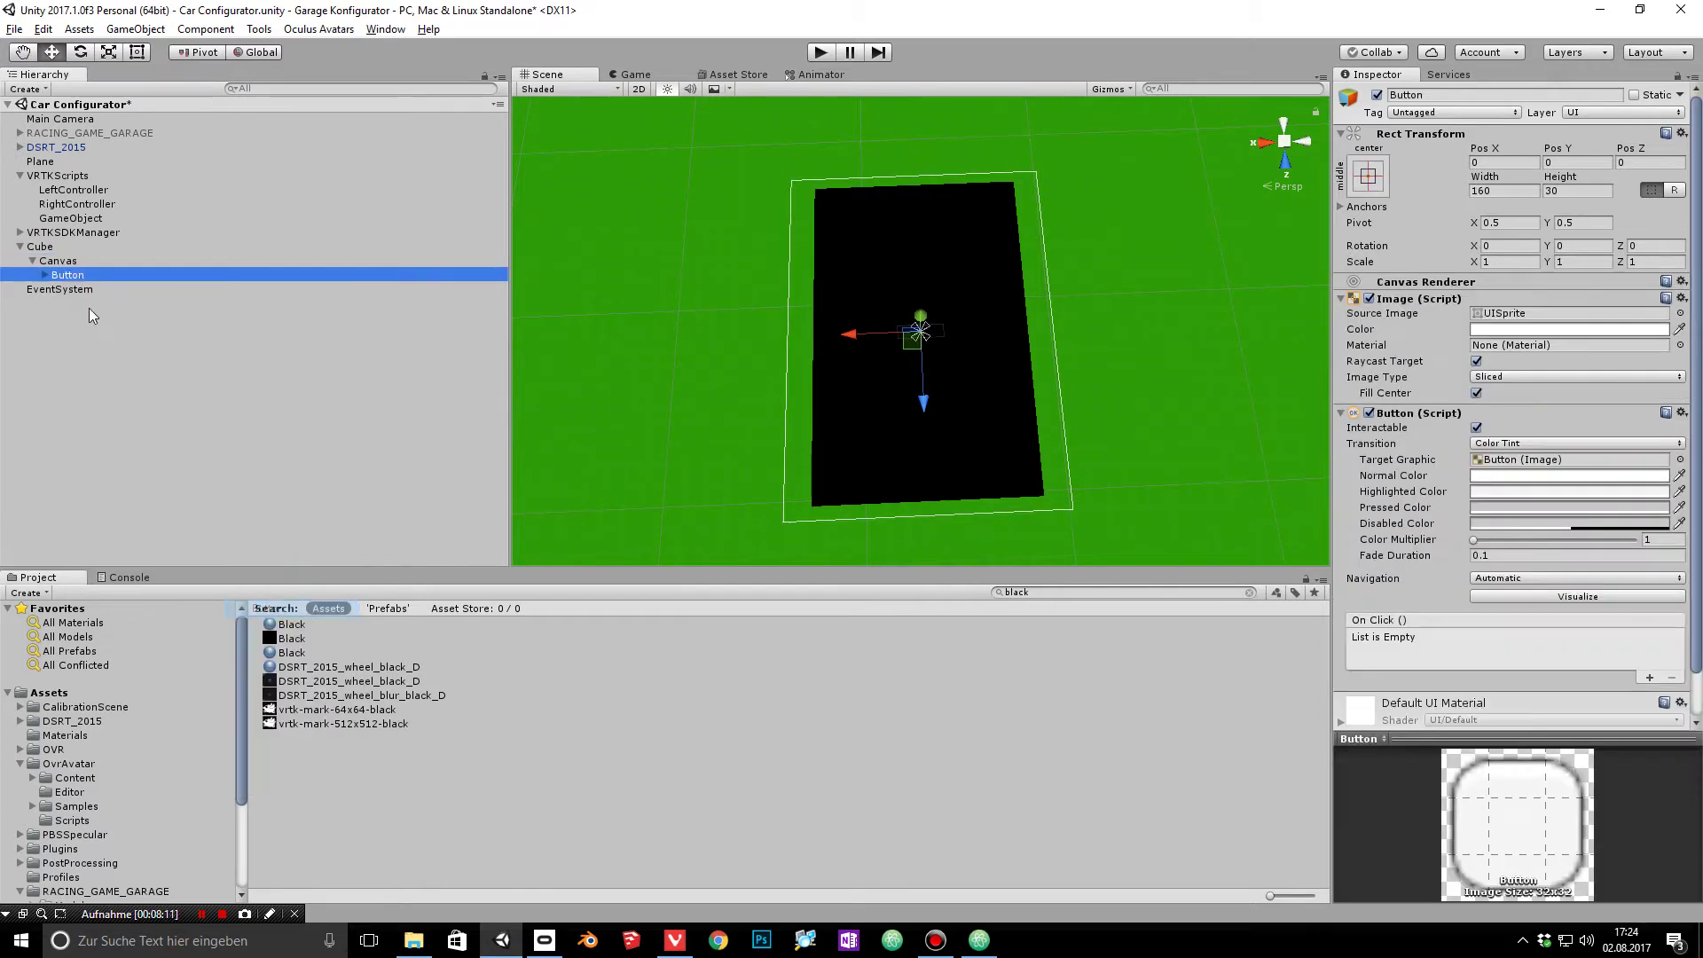
Step: Move the button along its Z axis clear of the black panel's surface, to about Pos Z -623
mouse_move(948, 337)
alt+mouse_down()
mouse_move(851, 366)
mouse_move(921, 306)
mouse_move(980, 326)
mouse_move(926, 321)
alt+mouse_up()
key(f)
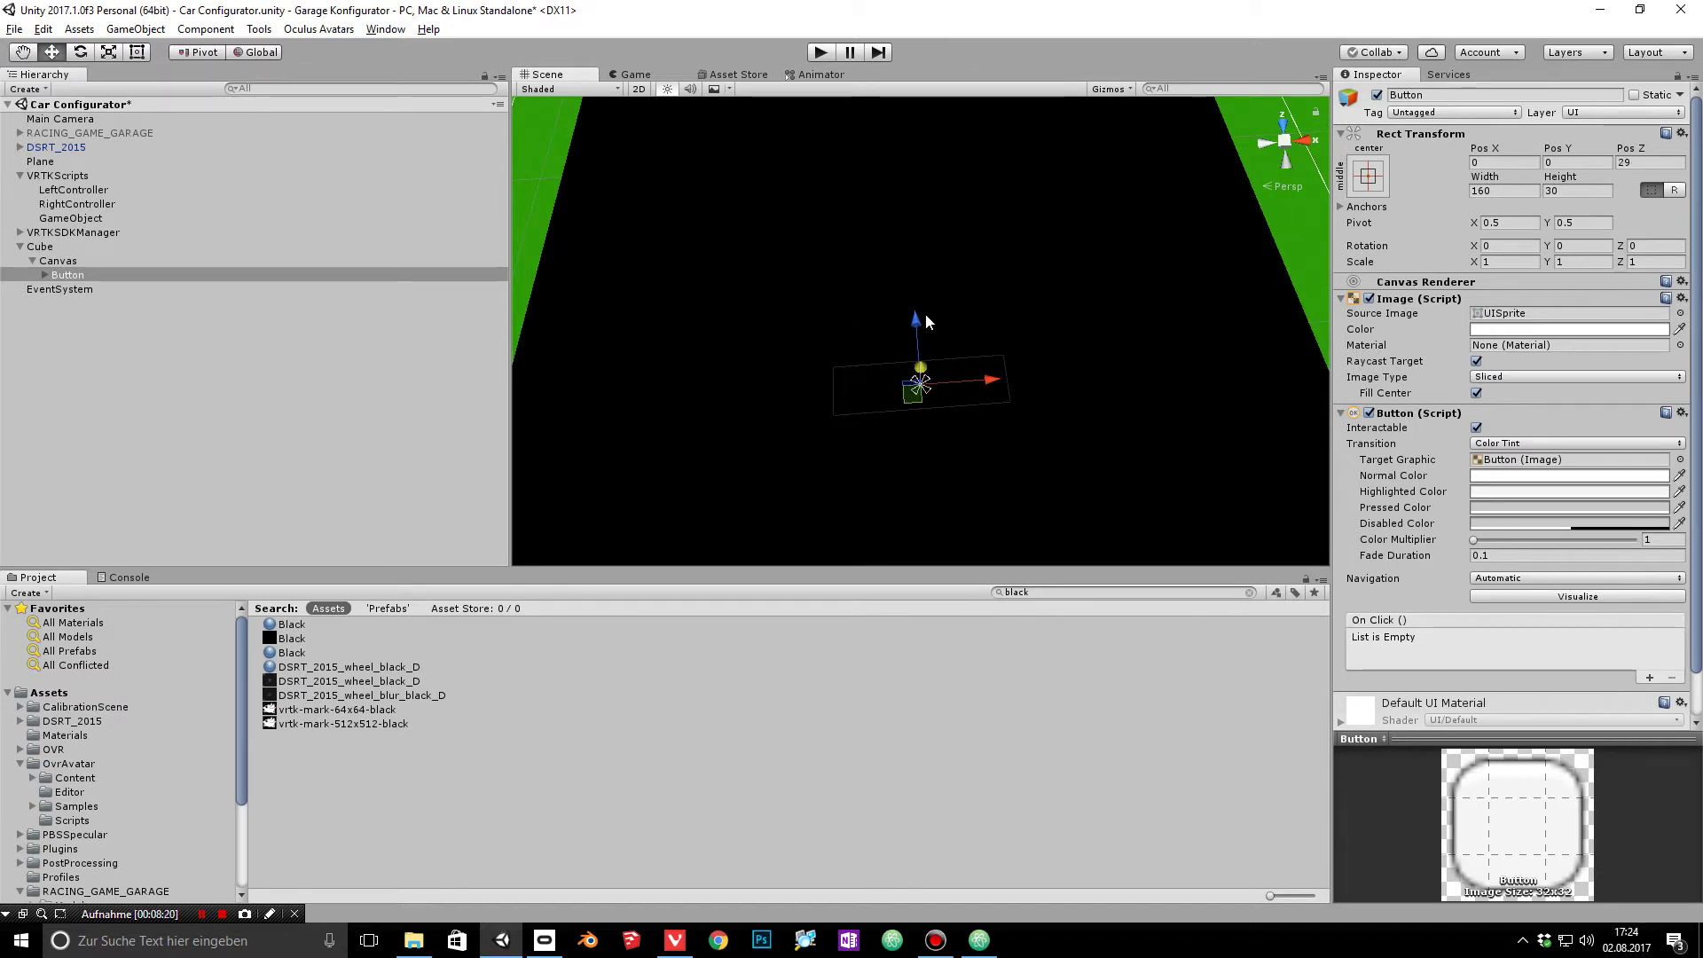
alt+drag(1037, 367, 918, 374)
mouse_move(1047, 416)
alt+mouse_down()
mouse_move(890, 201)
mouse_move(934, 163)
mouse_move(935, 224)
mouse_move(935, 179)
mouse_move(1029, 422)
alt+mouse_up()
click(1056, 445)
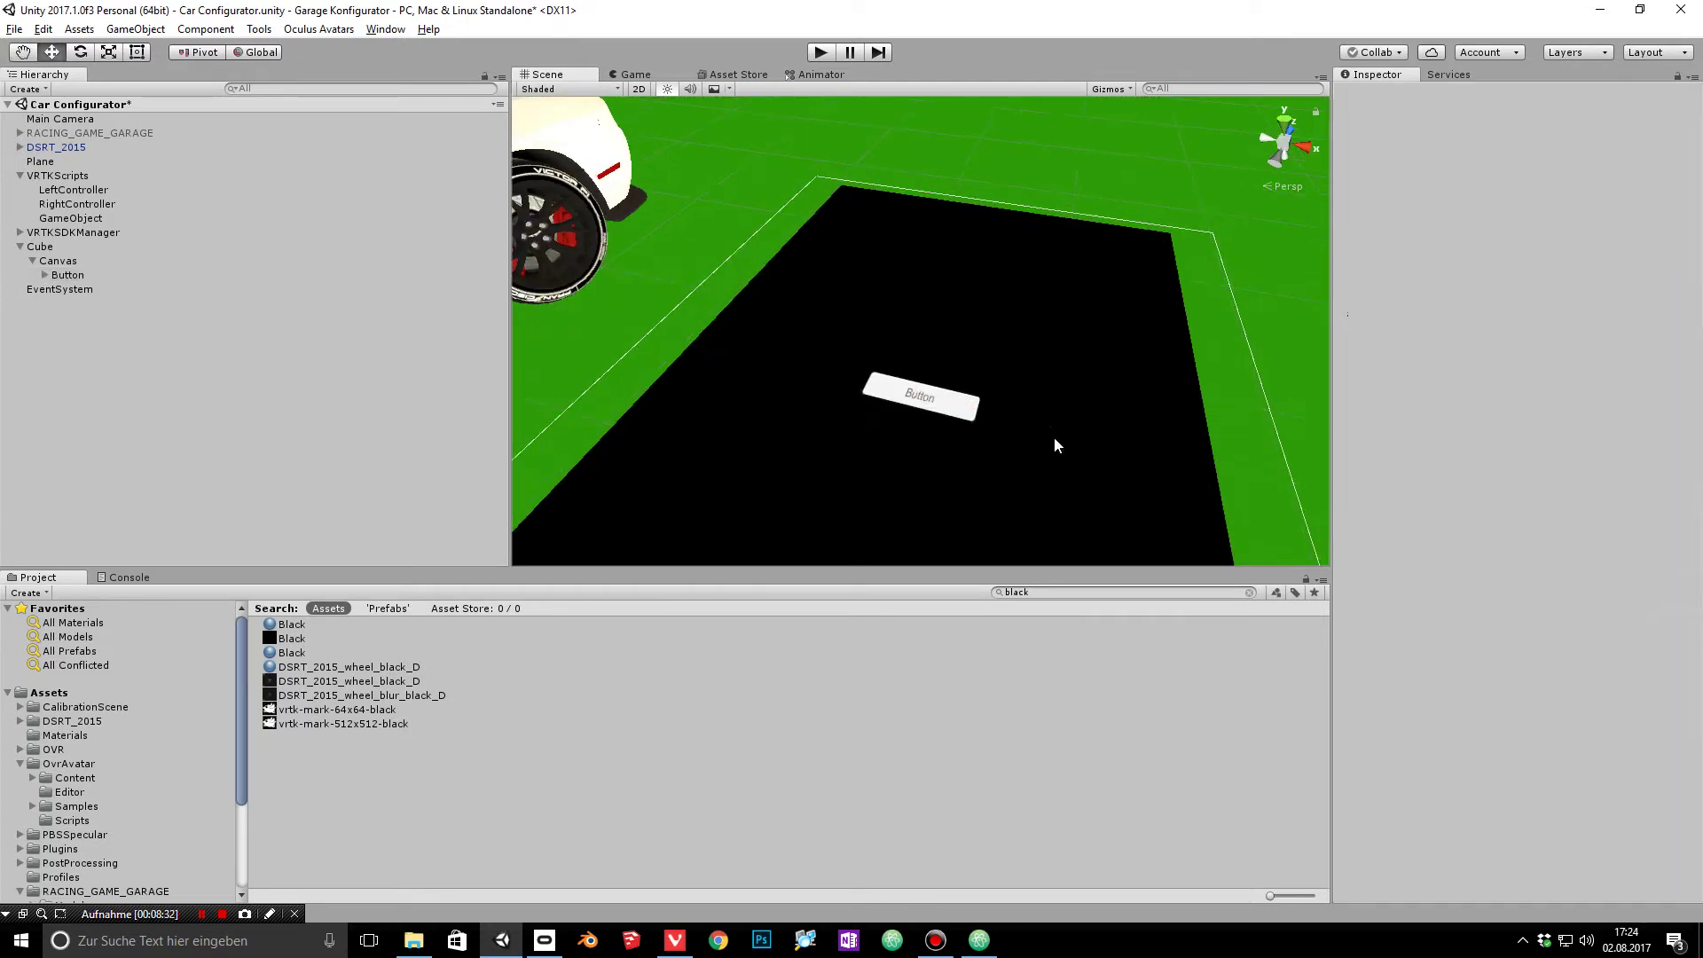
Step: Set the button's height to 80
click(928, 413)
click(1584, 189)
text(80)
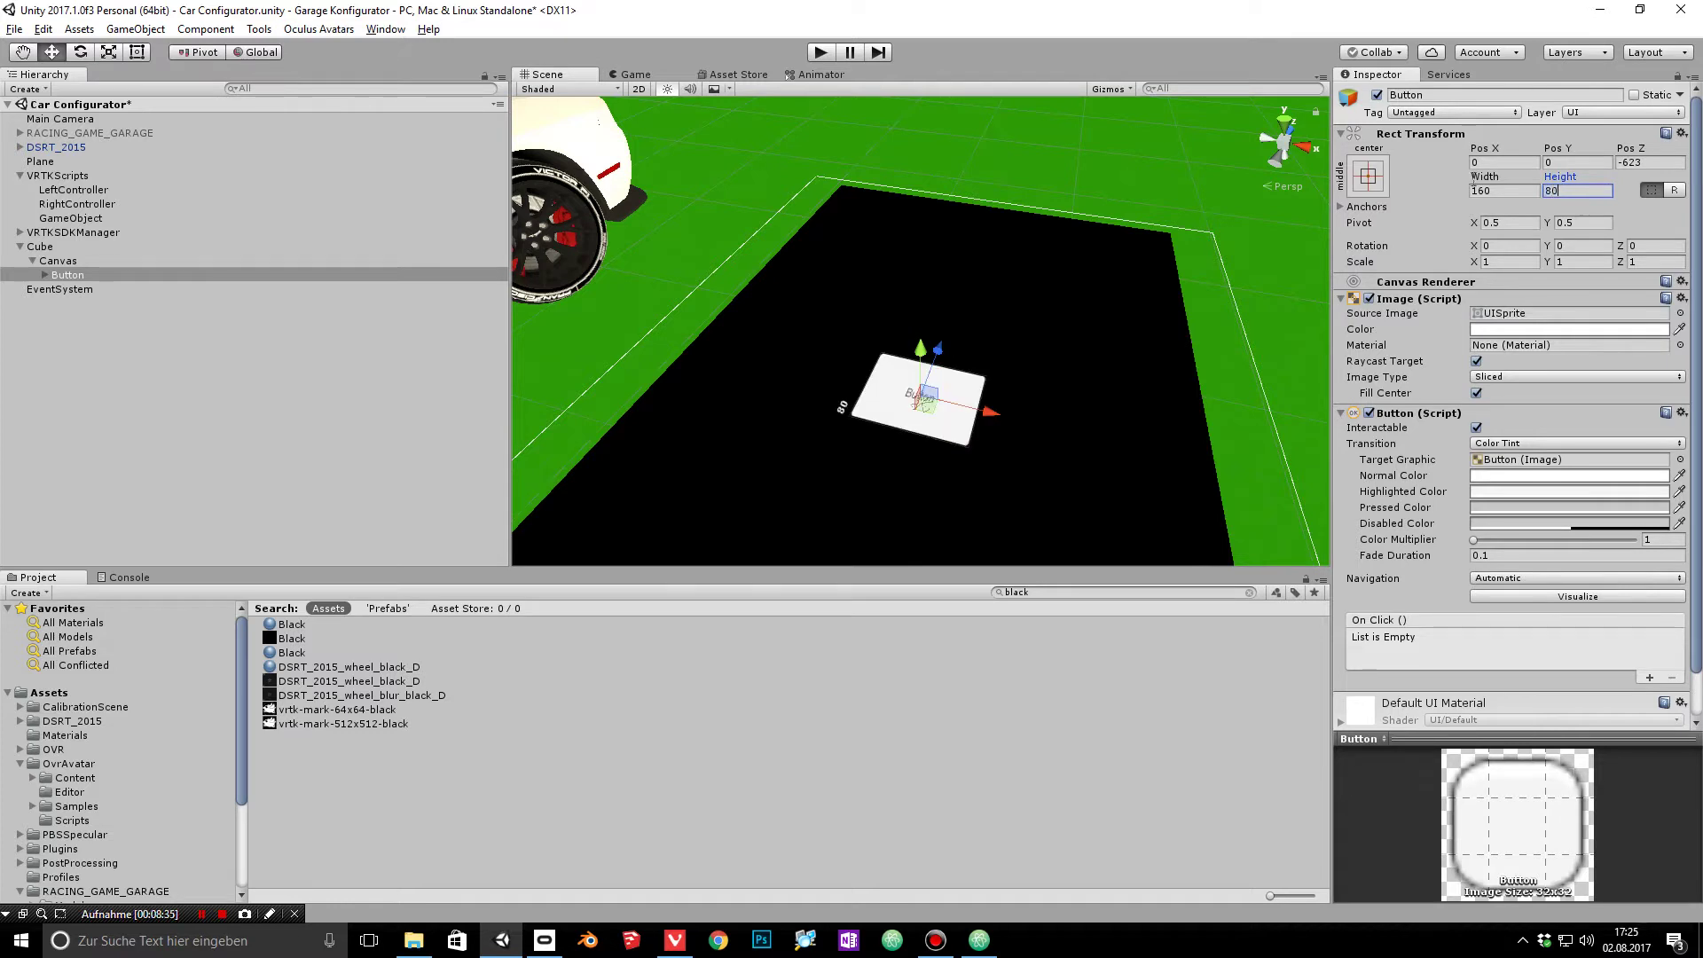
mouse_move(1049, 360)
alt+mouse_down()
mouse_move(1219, 433)
mouse_move(1047, 390)
alt+mouse_up()
Step: Review the panel's object hierarchy, the VRTKSDKManager children and the LeftController's VRTK component settings
click(559, 289)
click(67, 275)
click(58, 261)
click(62, 247)
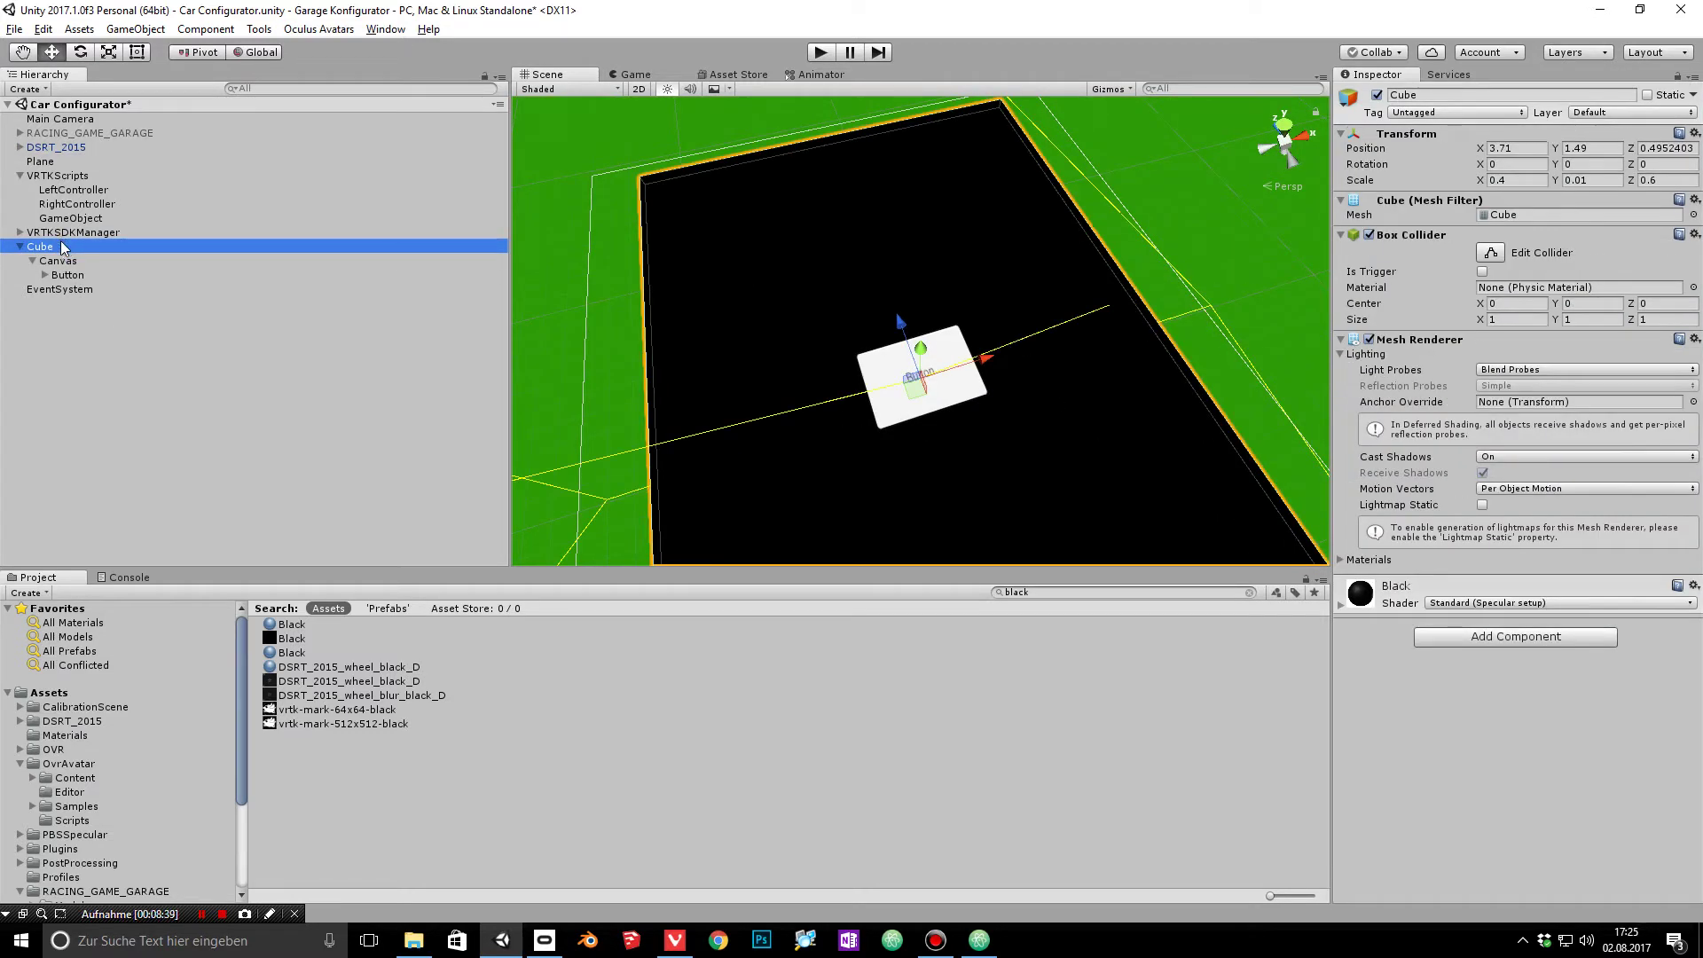
click(21, 232)
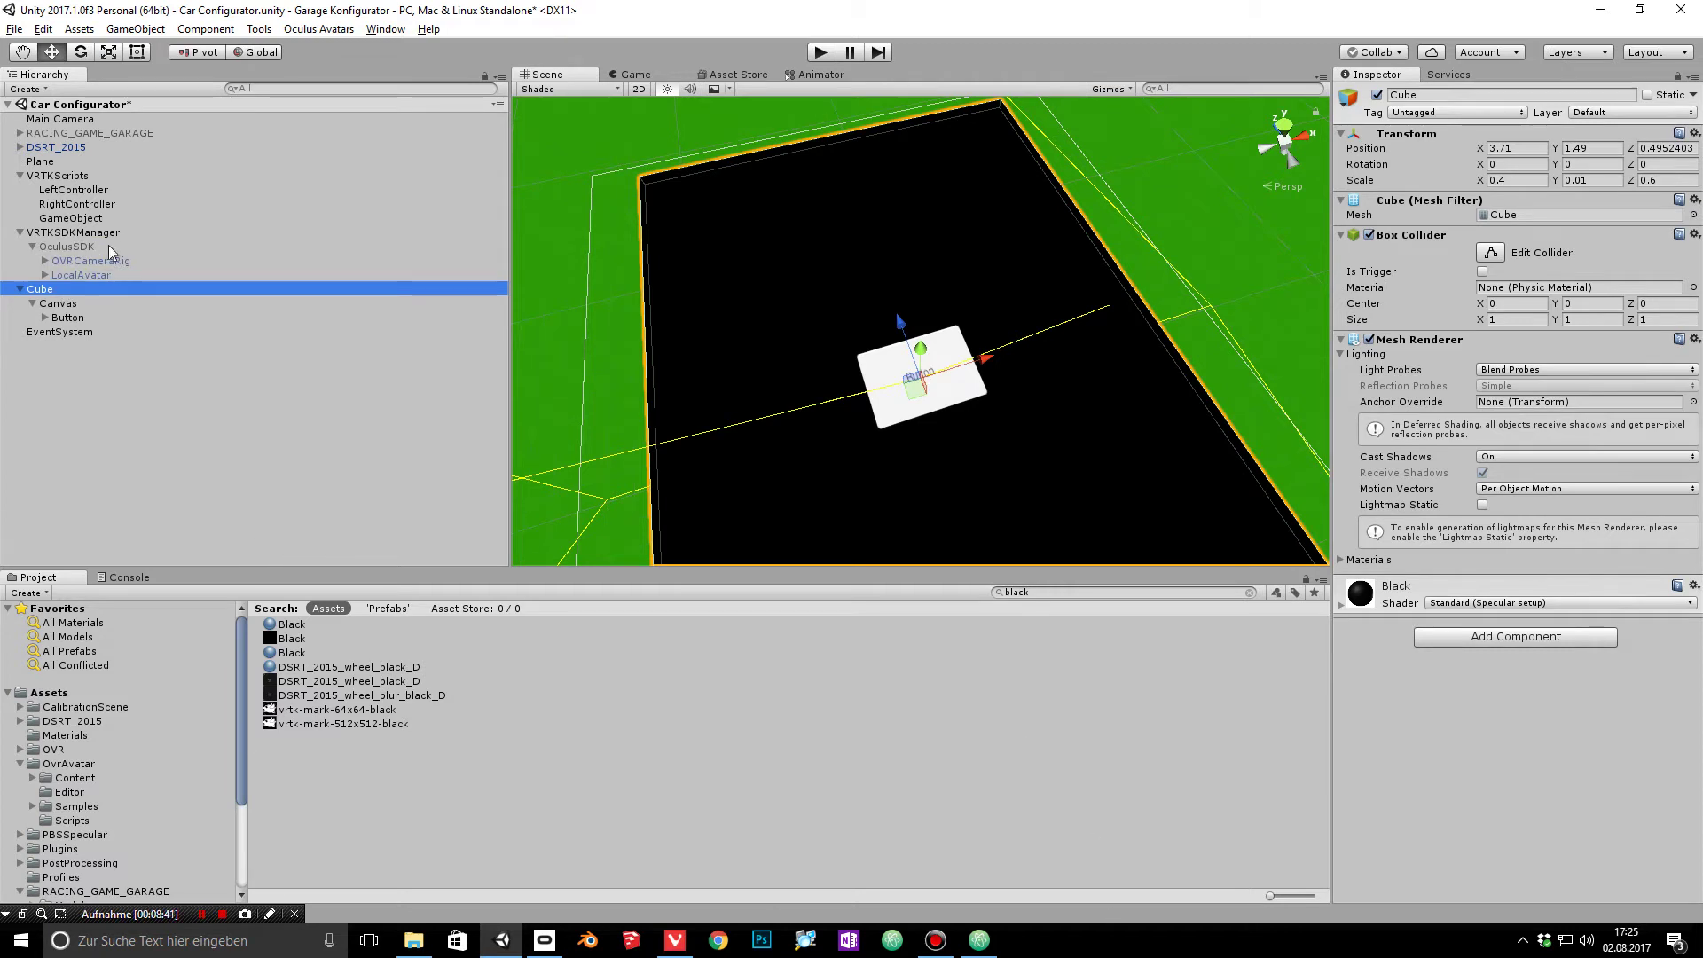
click(79, 195)
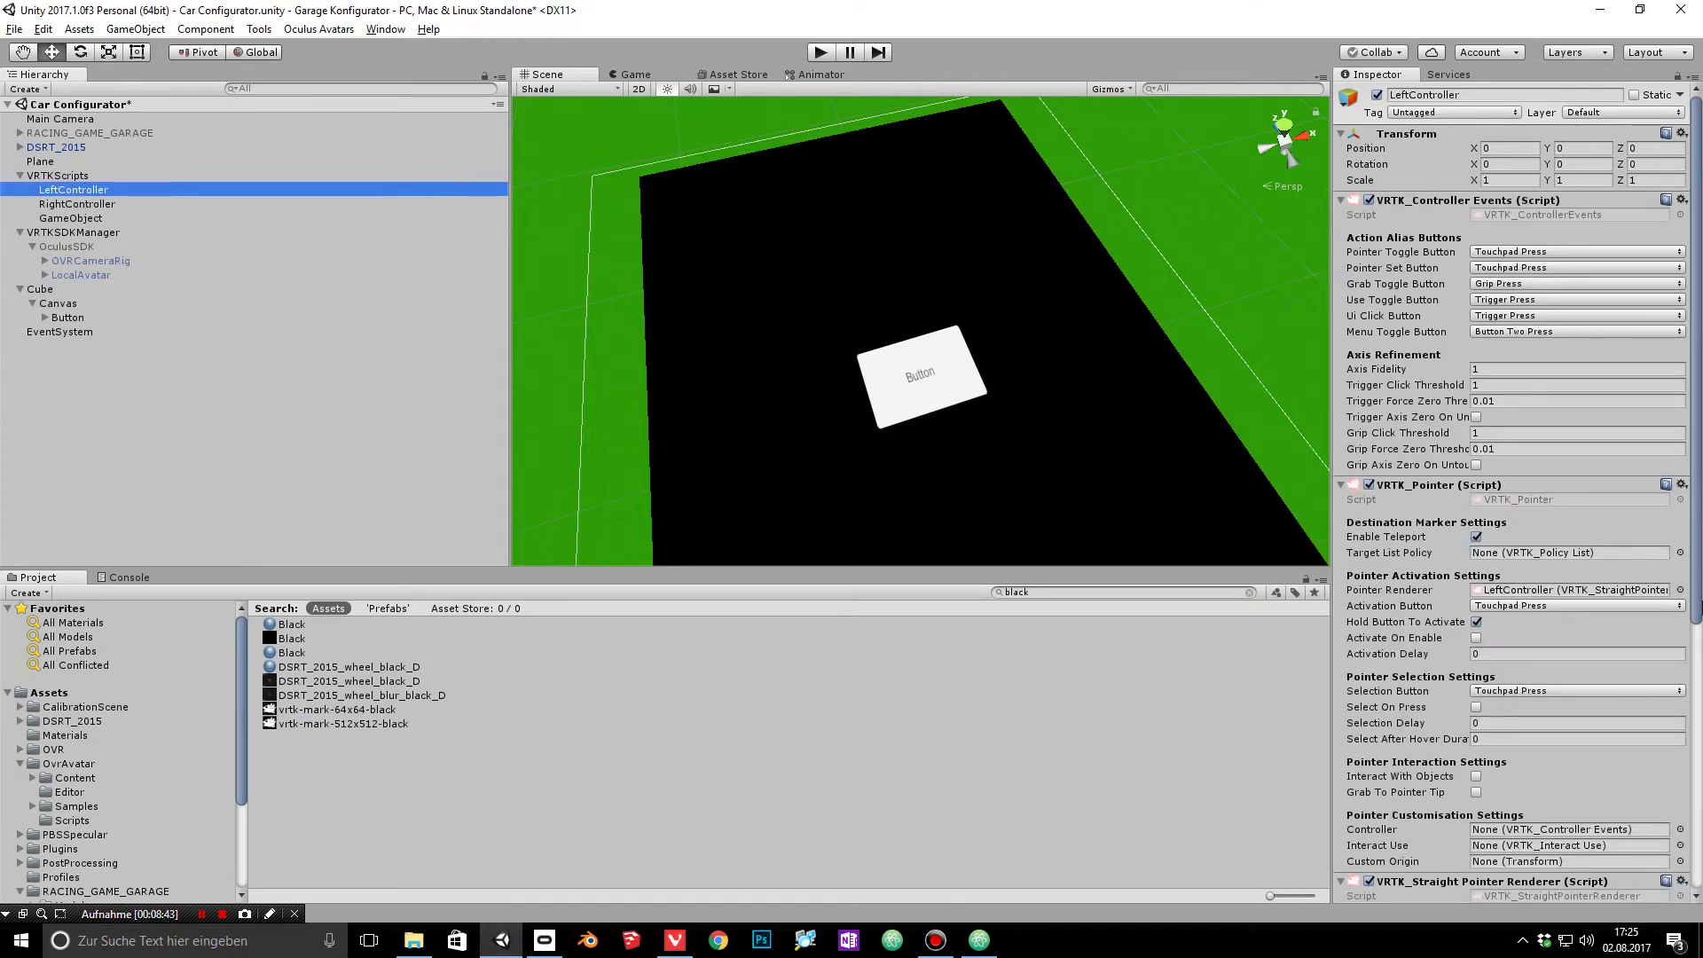
scroll(1508, 488, down, 8)
Step: Create a C# script named MenuController in the project's Assets > Scripts folder
click(43, 693)
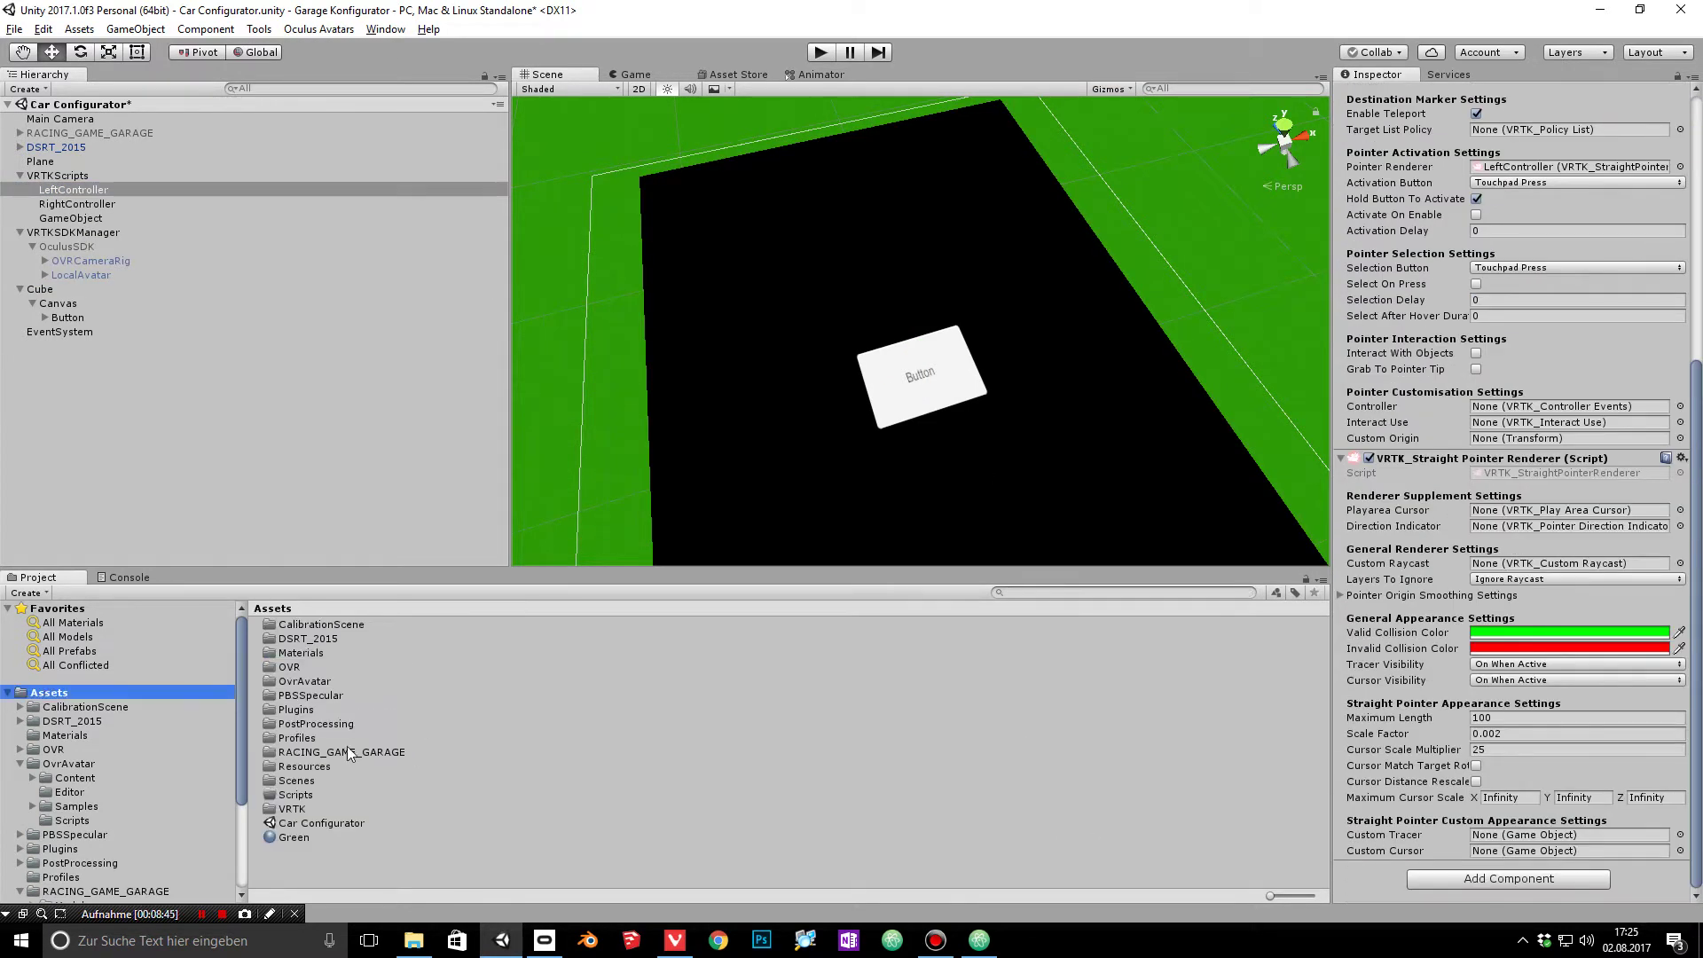
double_click(296, 794)
right_click(422, 695)
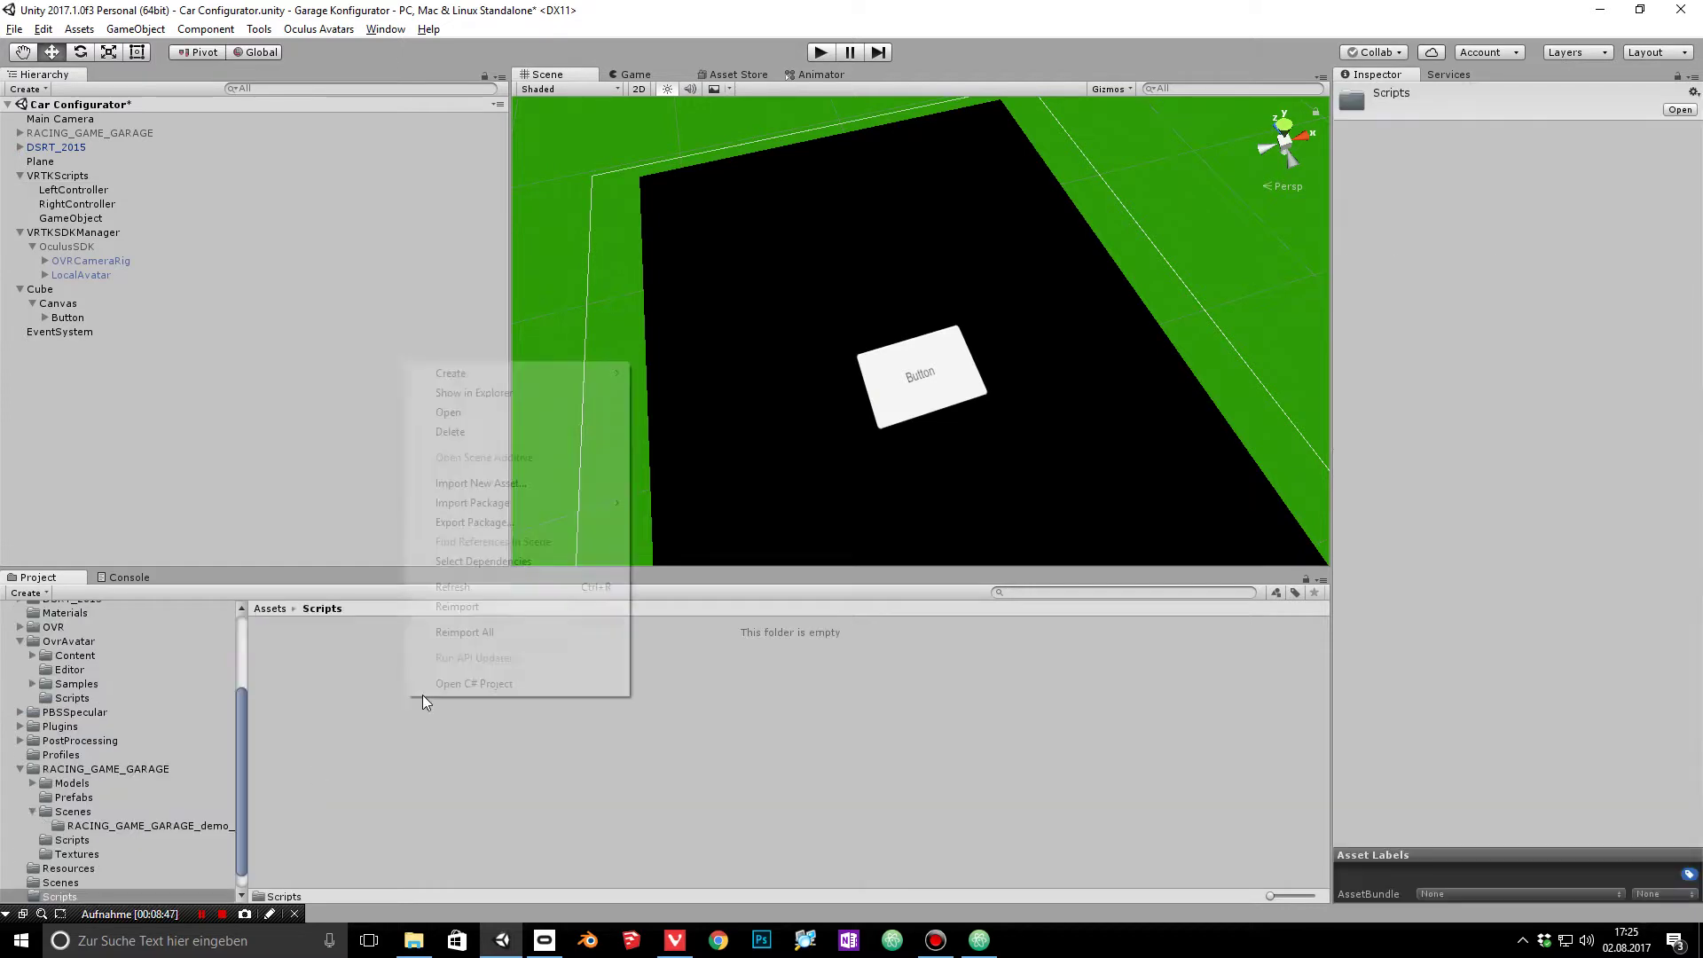
mouse_move(551, 373)
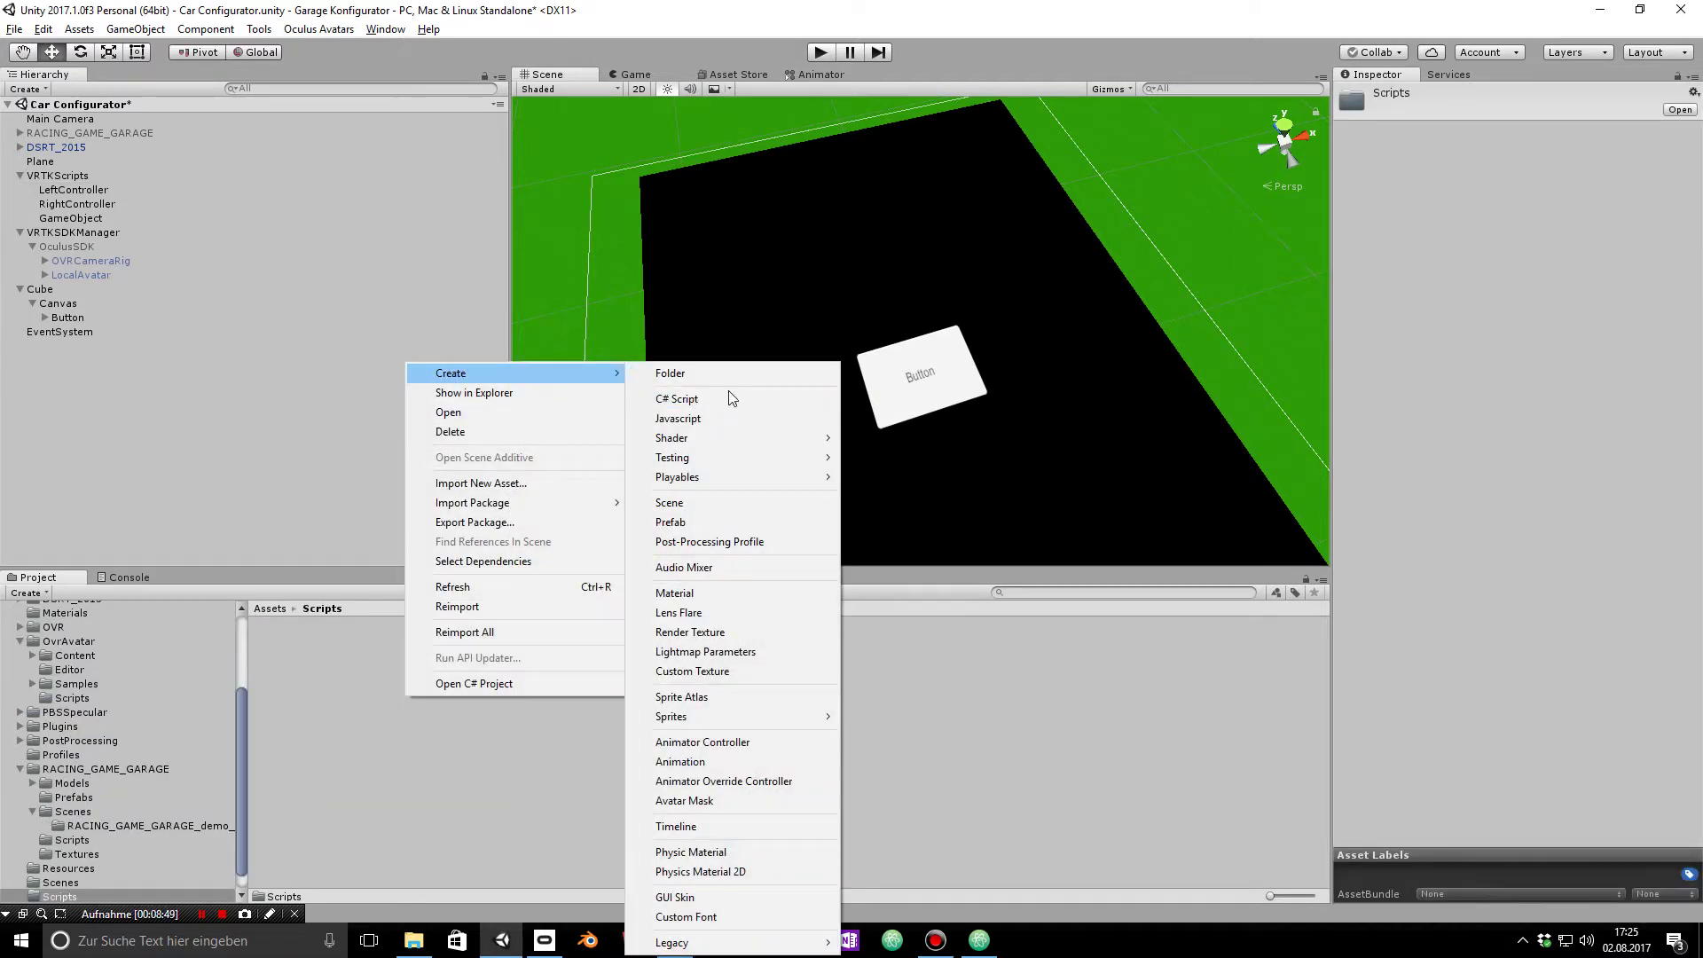
click(728, 390)
text(MenuController)
key(Return)
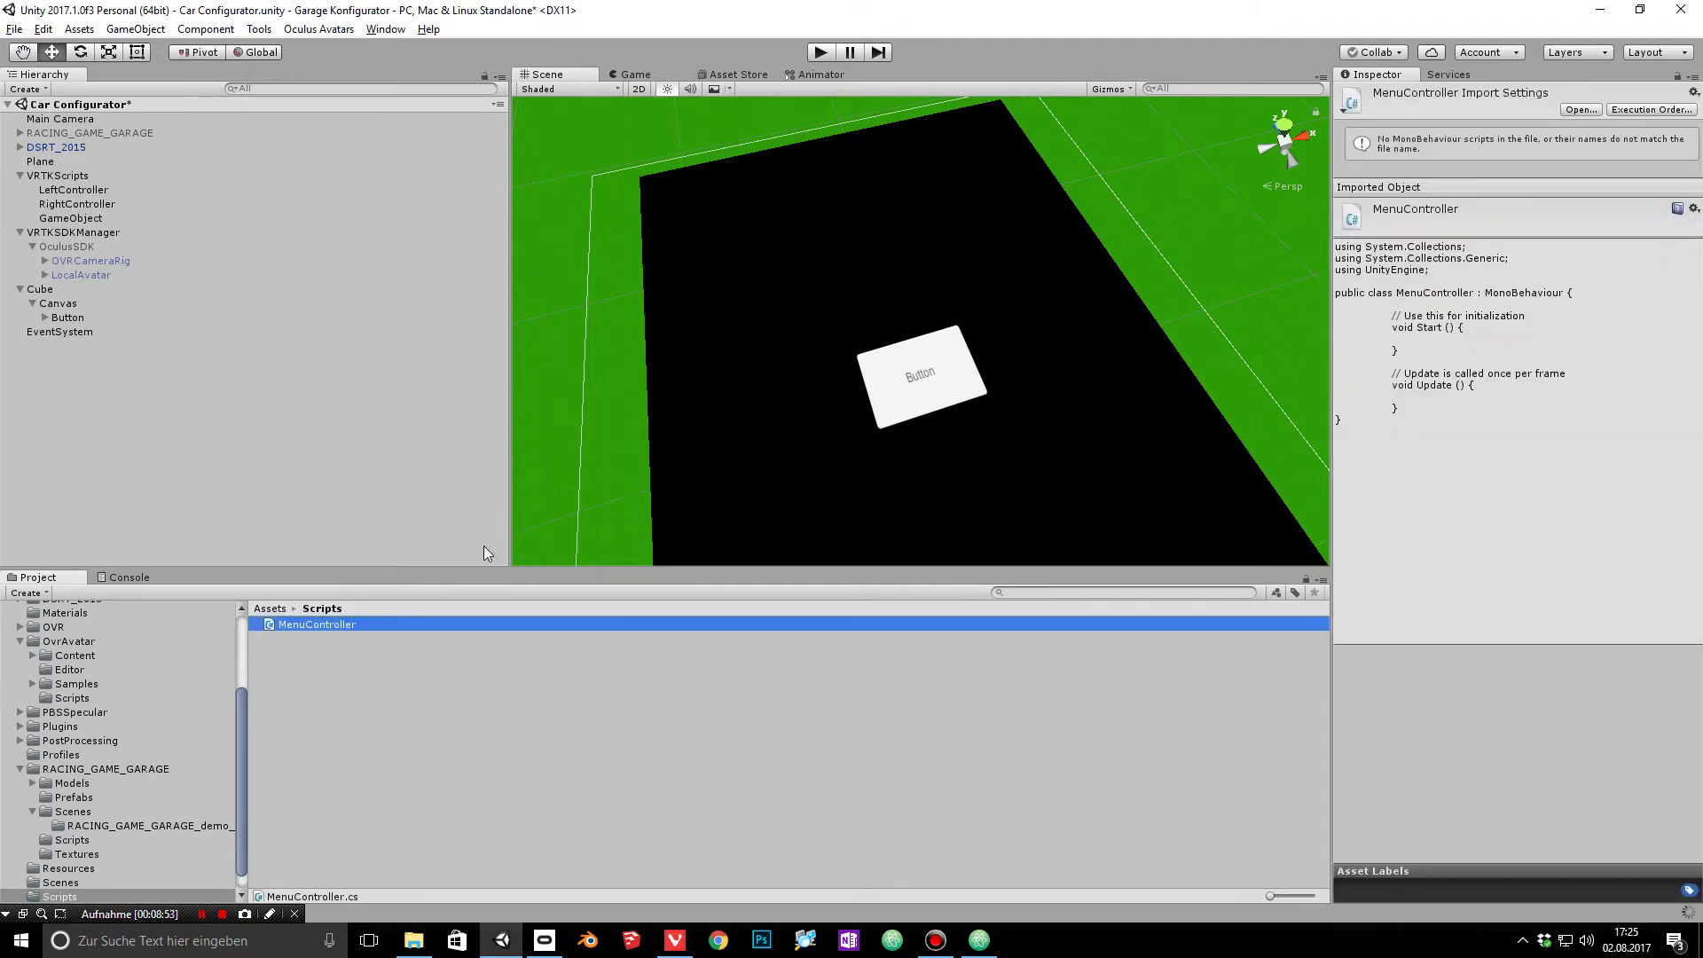
Step: Replace the entire contents of MenuController.cs in MonoDevelop with the ControllerMenuButton.cs code from Atom
click(985, 940)
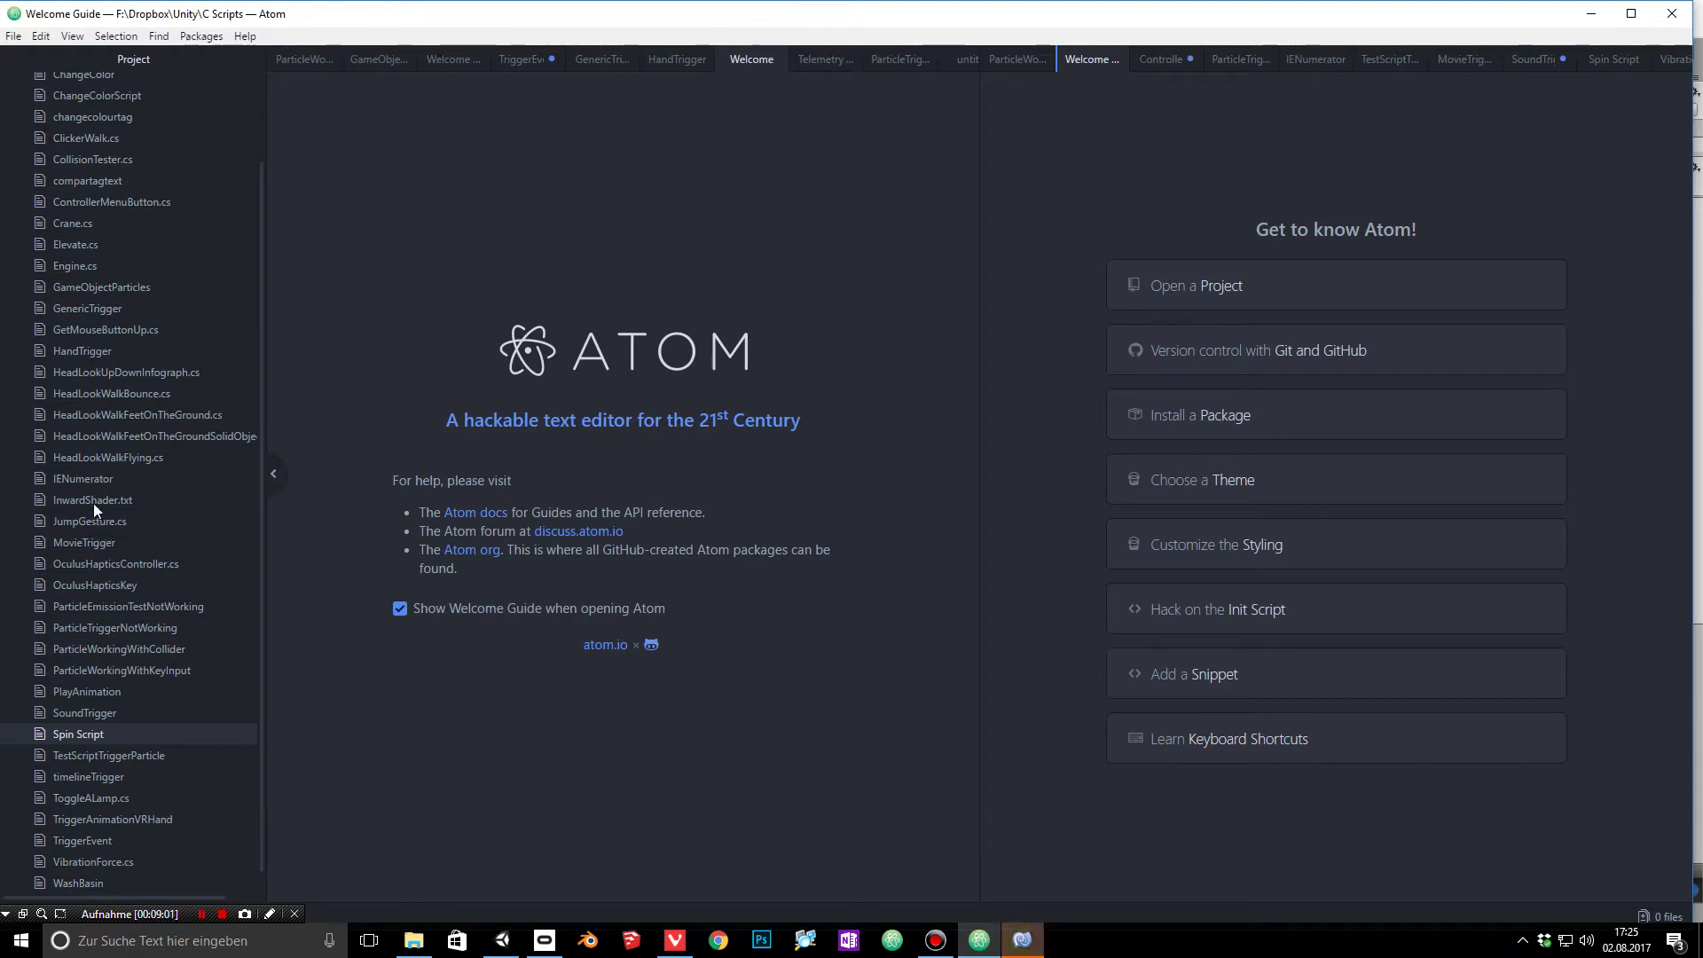
click(93, 203)
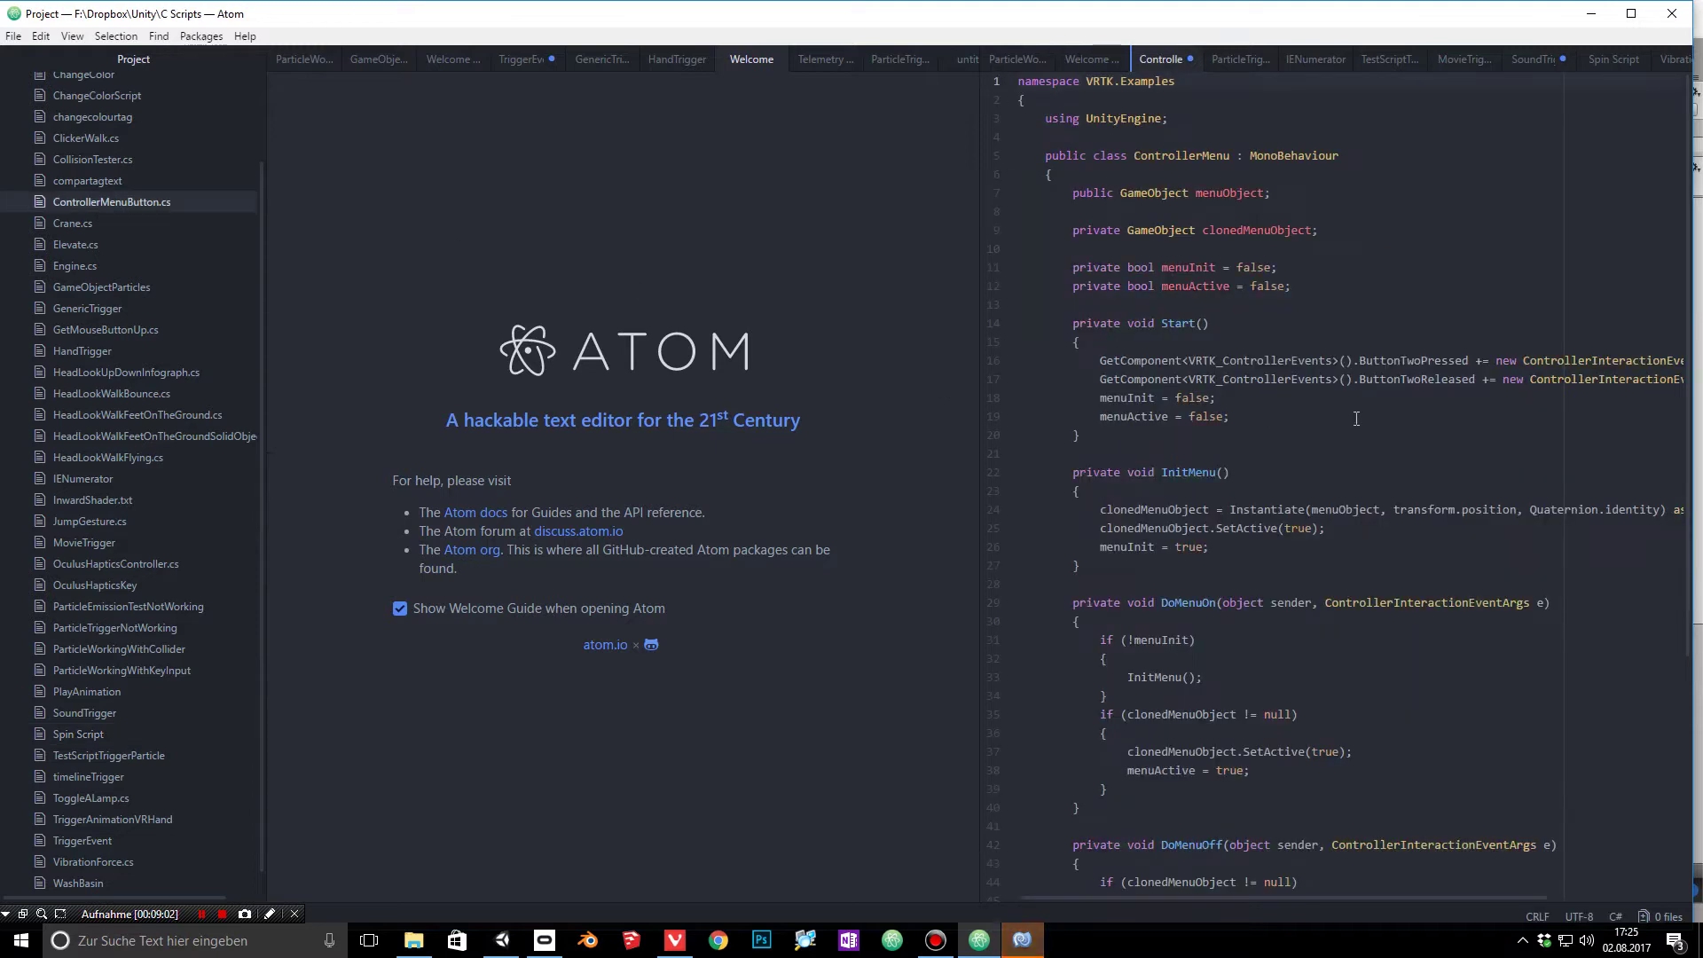
key(alt+Tab)
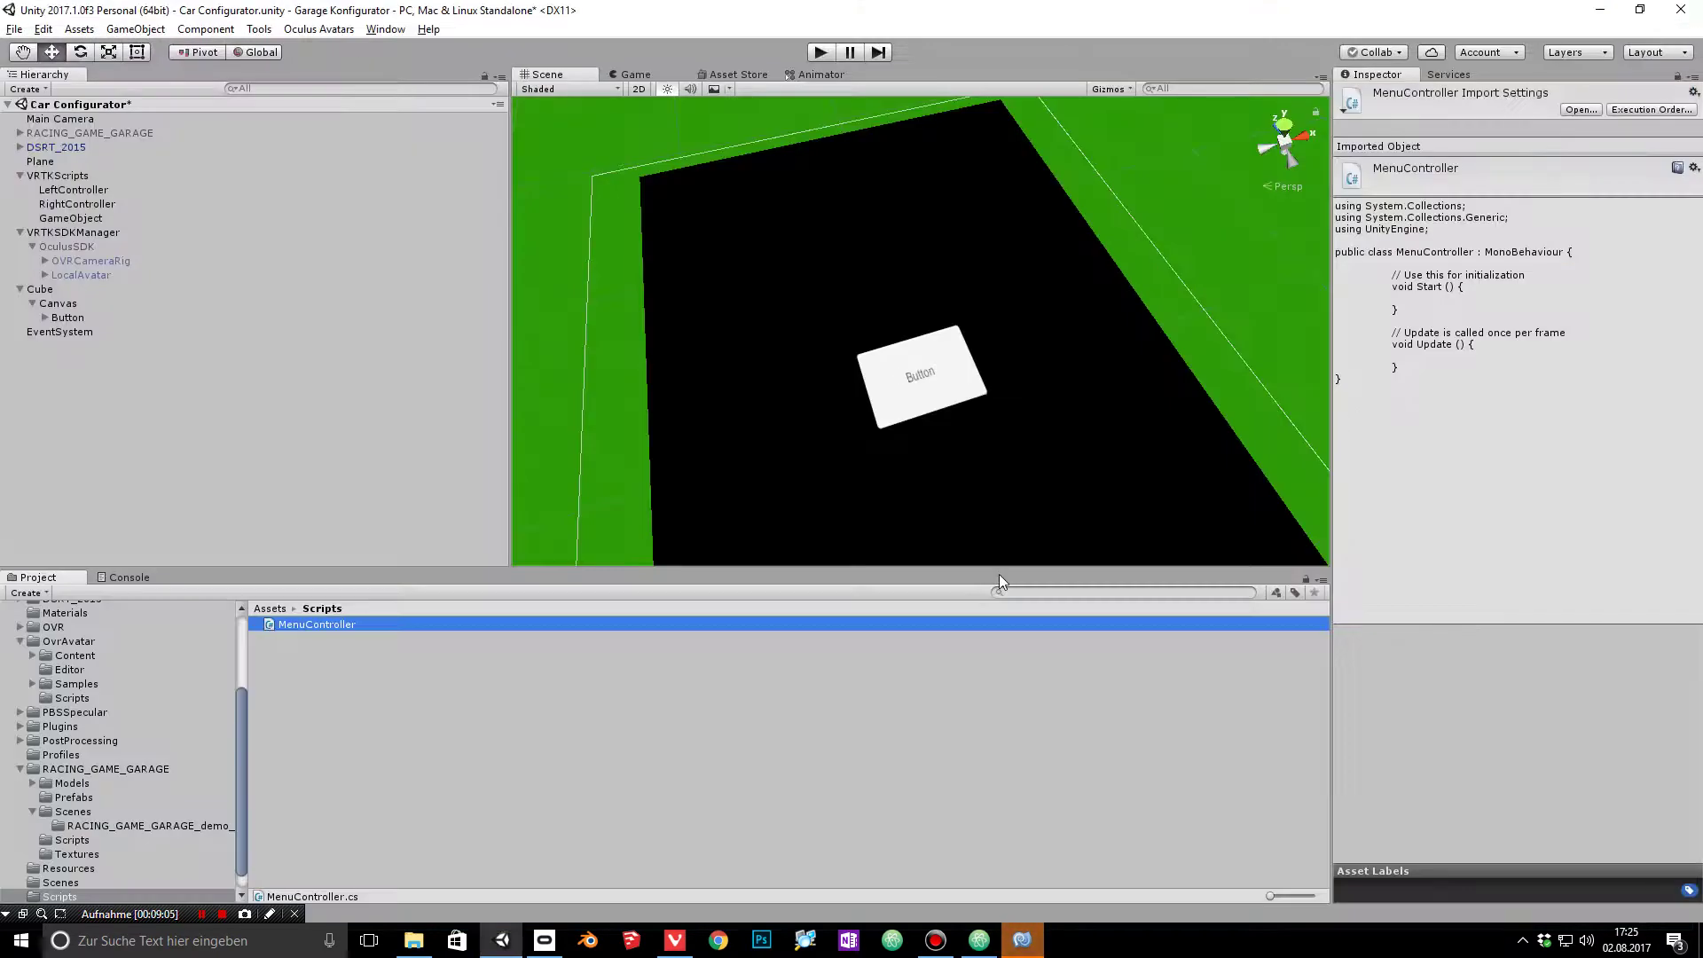
click(1030, 939)
key(ctrl+a)
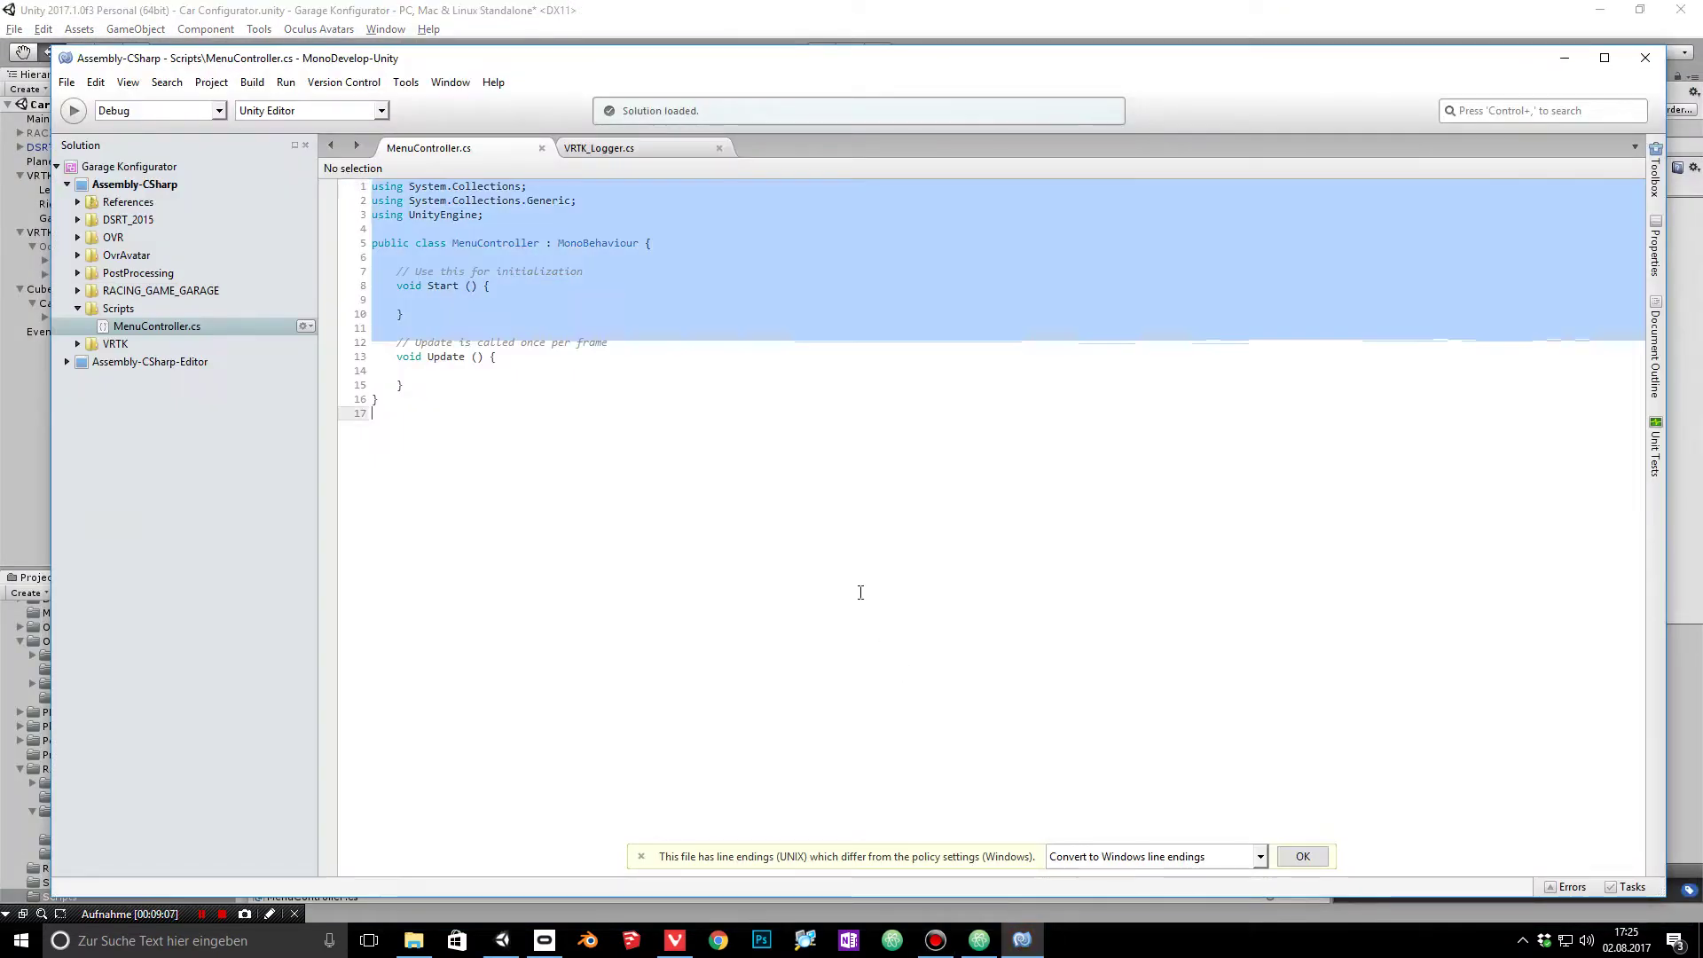
key(ctrl+v)
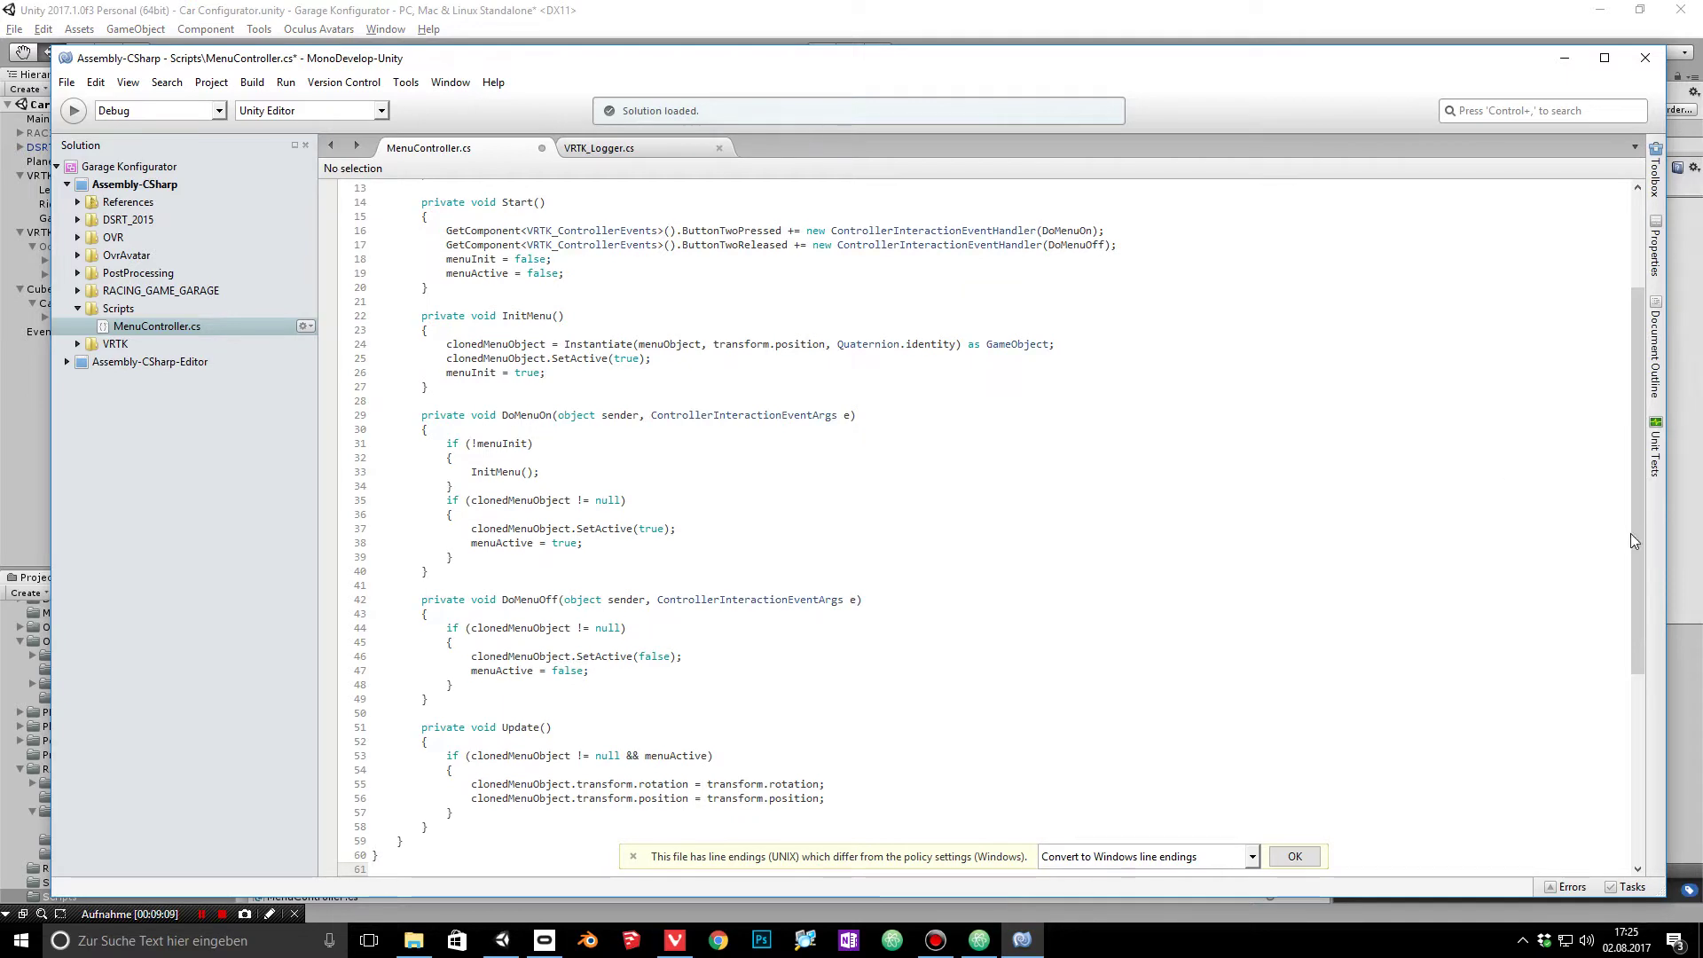
Step: Rename the ControllerMenu class in MenuController.cs to MenuController, save the script and return to Unity
drag(1629, 535, 1630, 442)
double_click(511, 242)
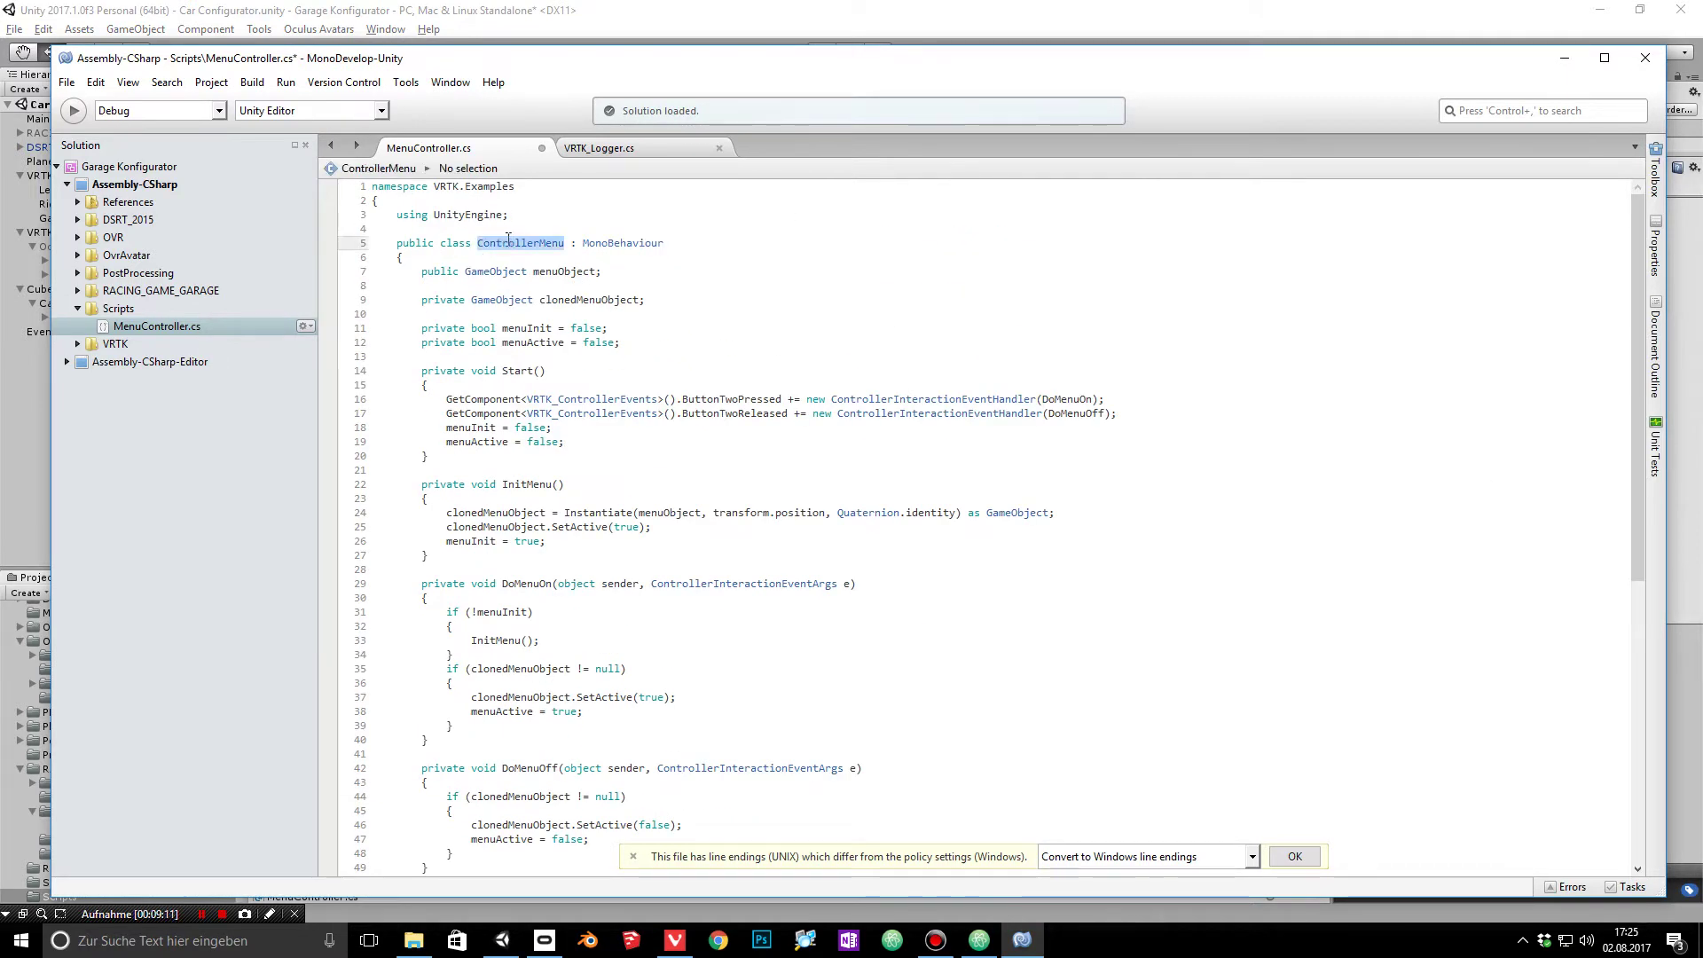
text(MenuC)
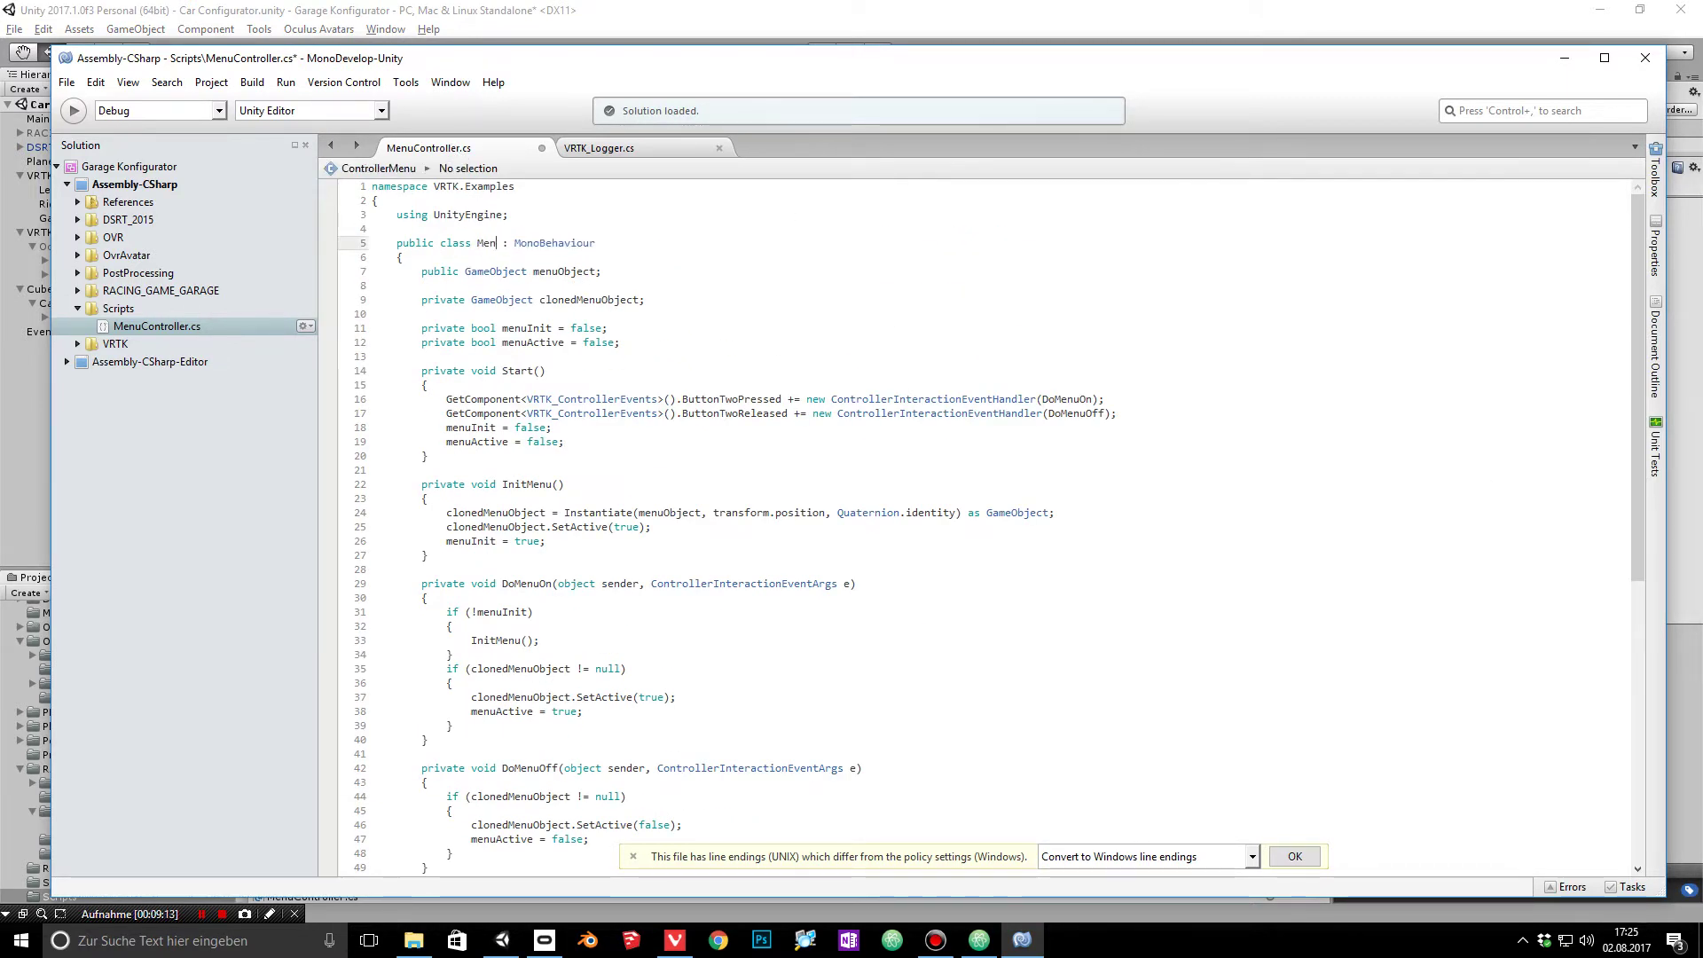
text(ontroller)
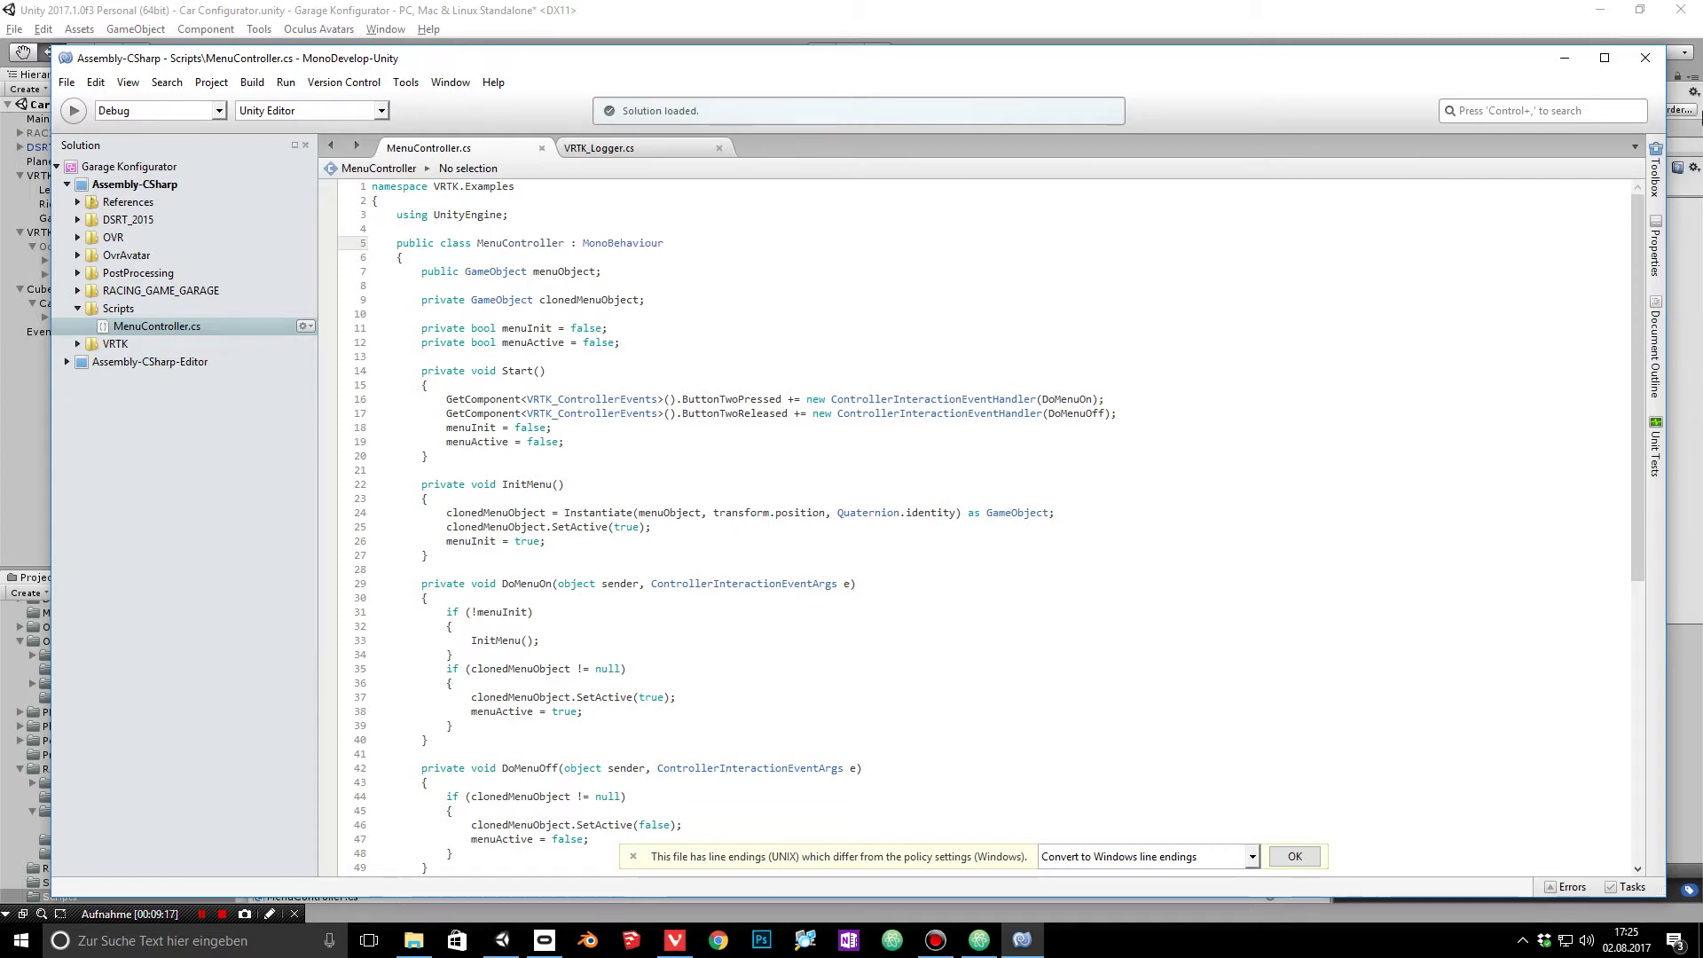
click(1565, 59)
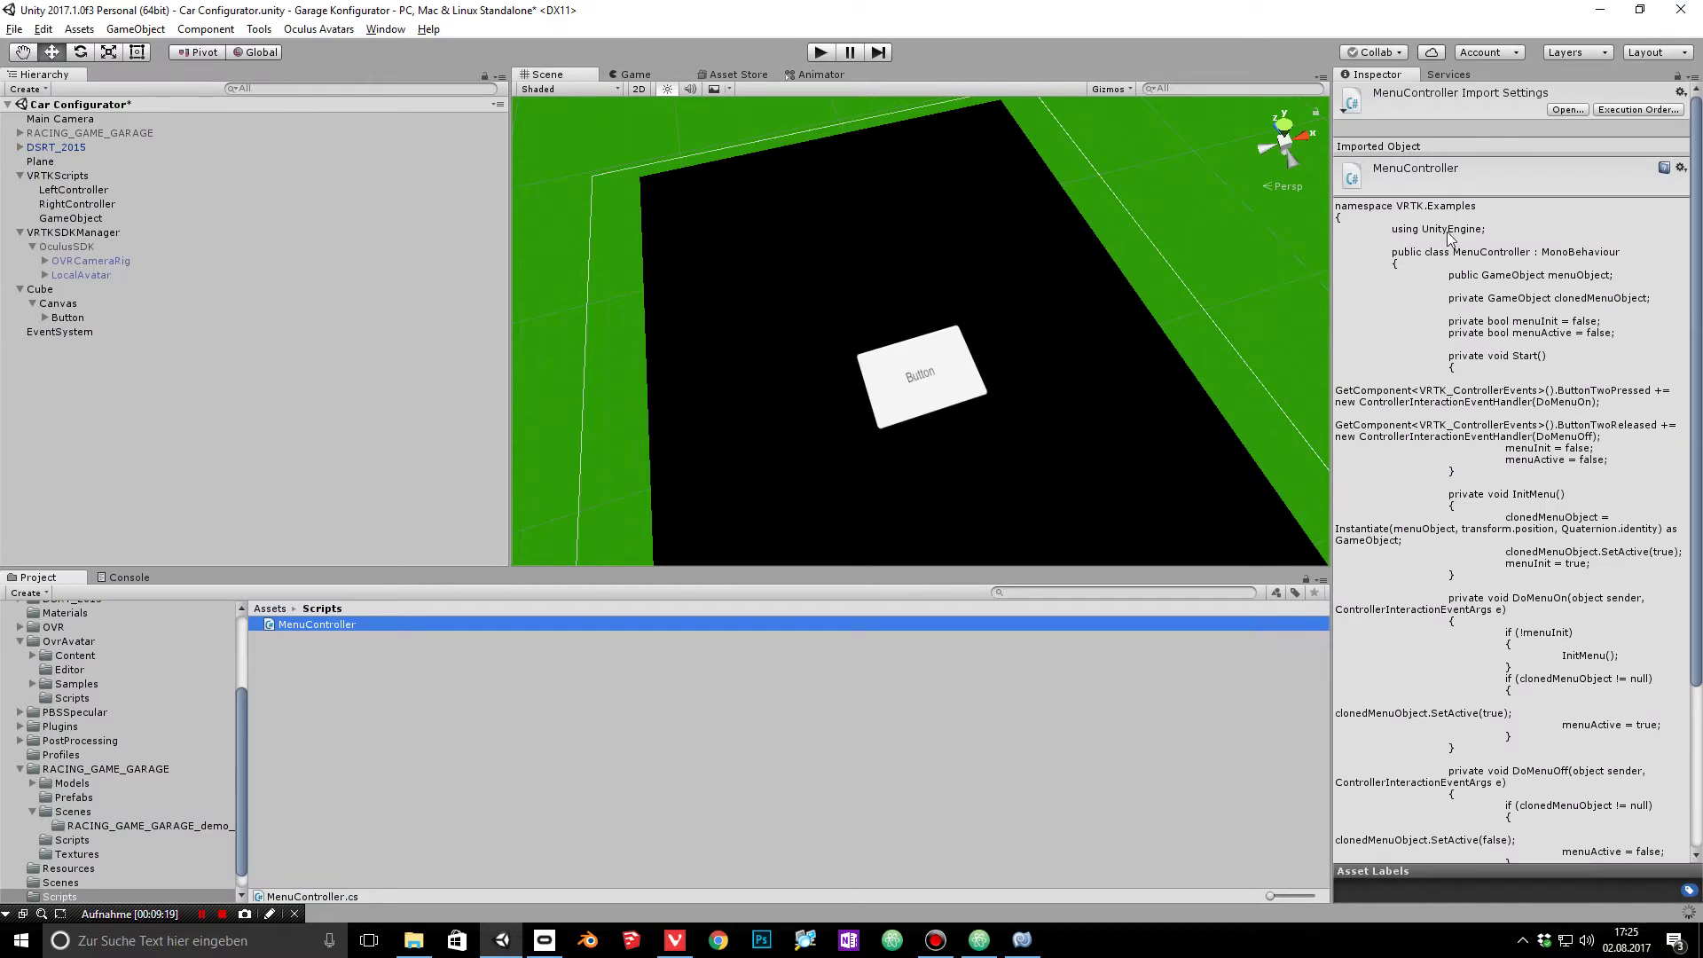
Step: Add the Menu Controller script to LeftController and assign the Cube panel as its Menu Object
click(89, 317)
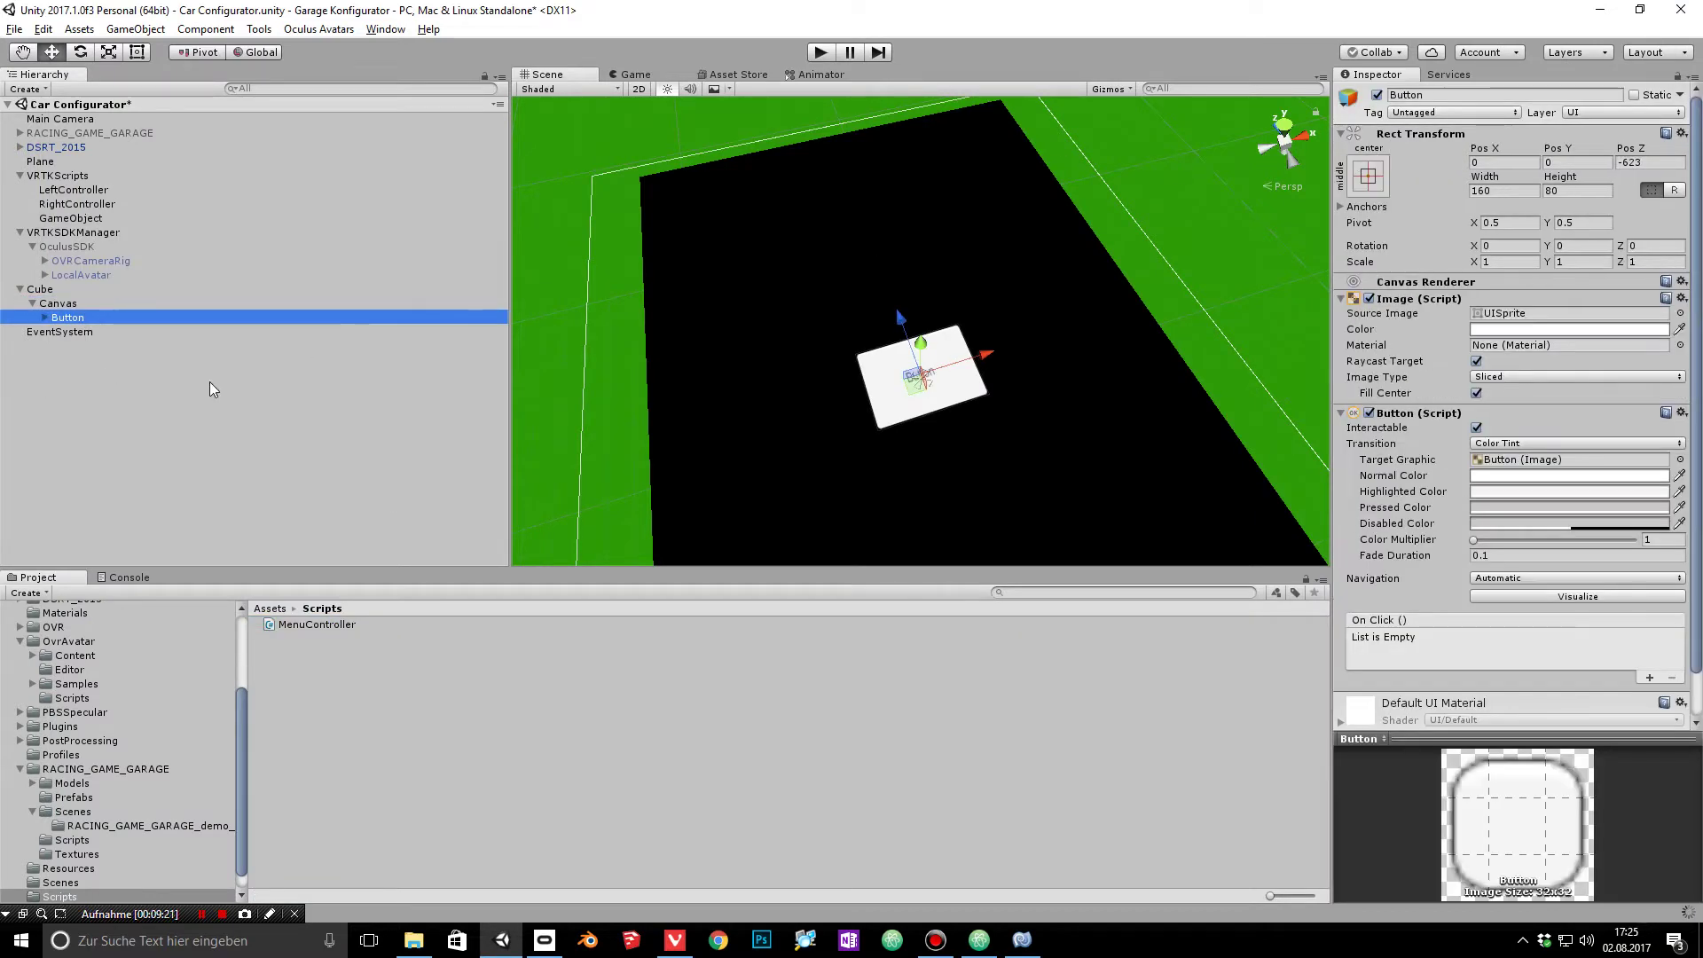
double_click(98, 317)
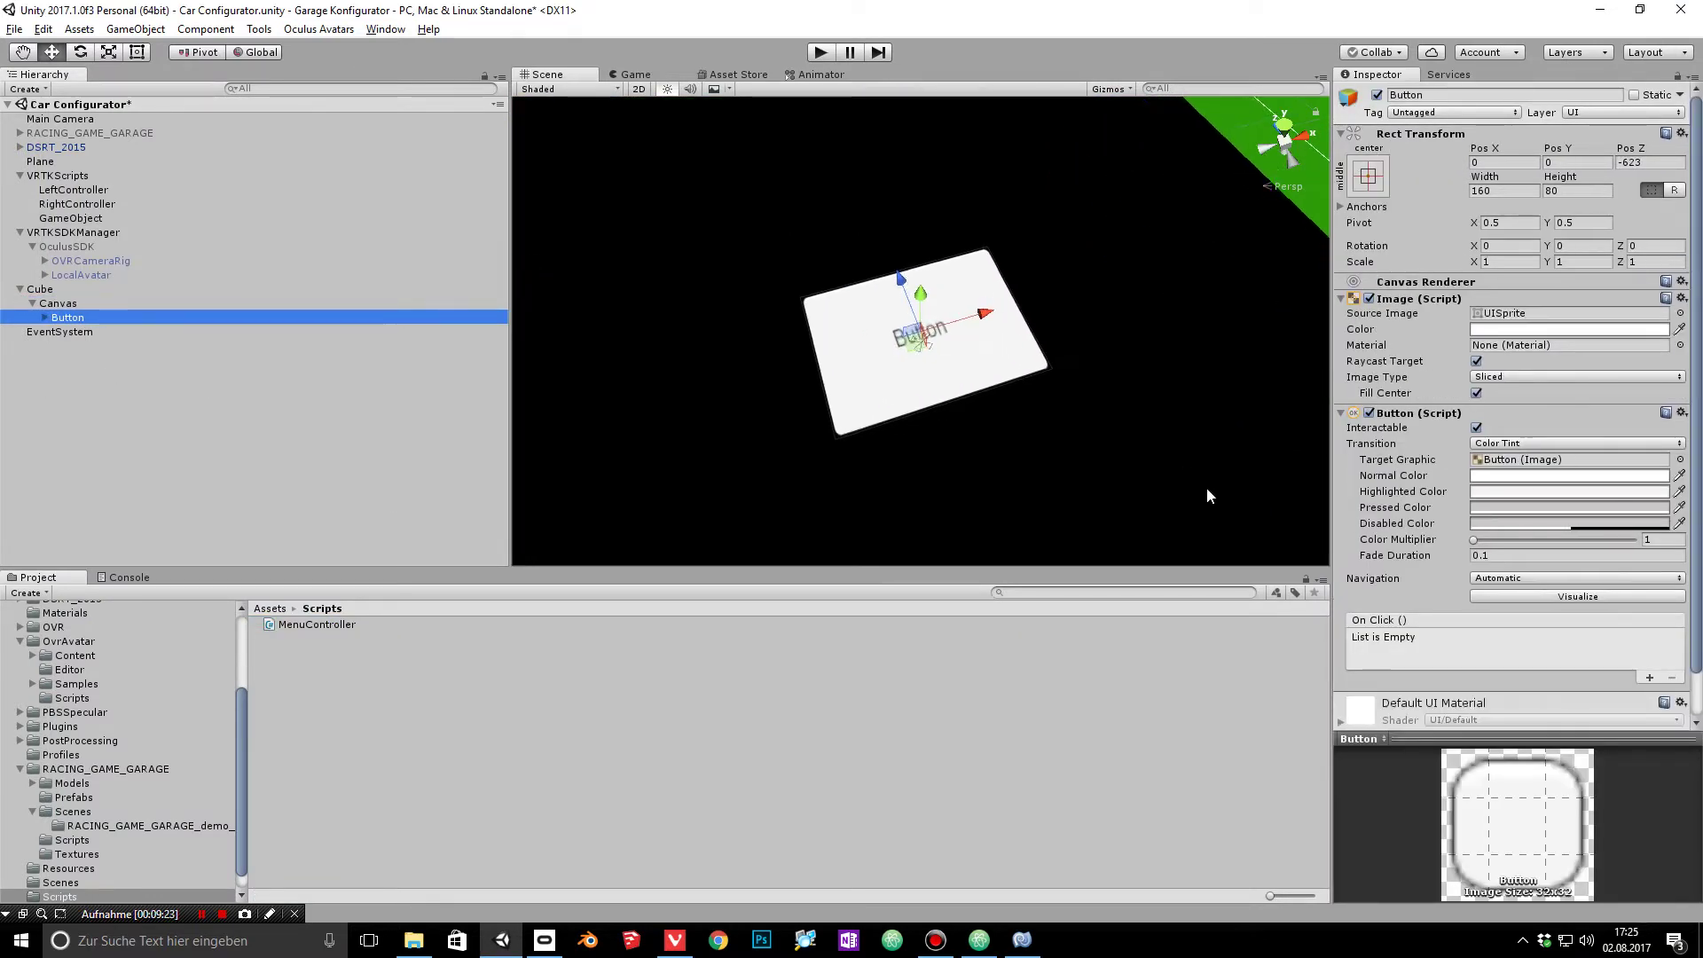
double_click(80, 190)
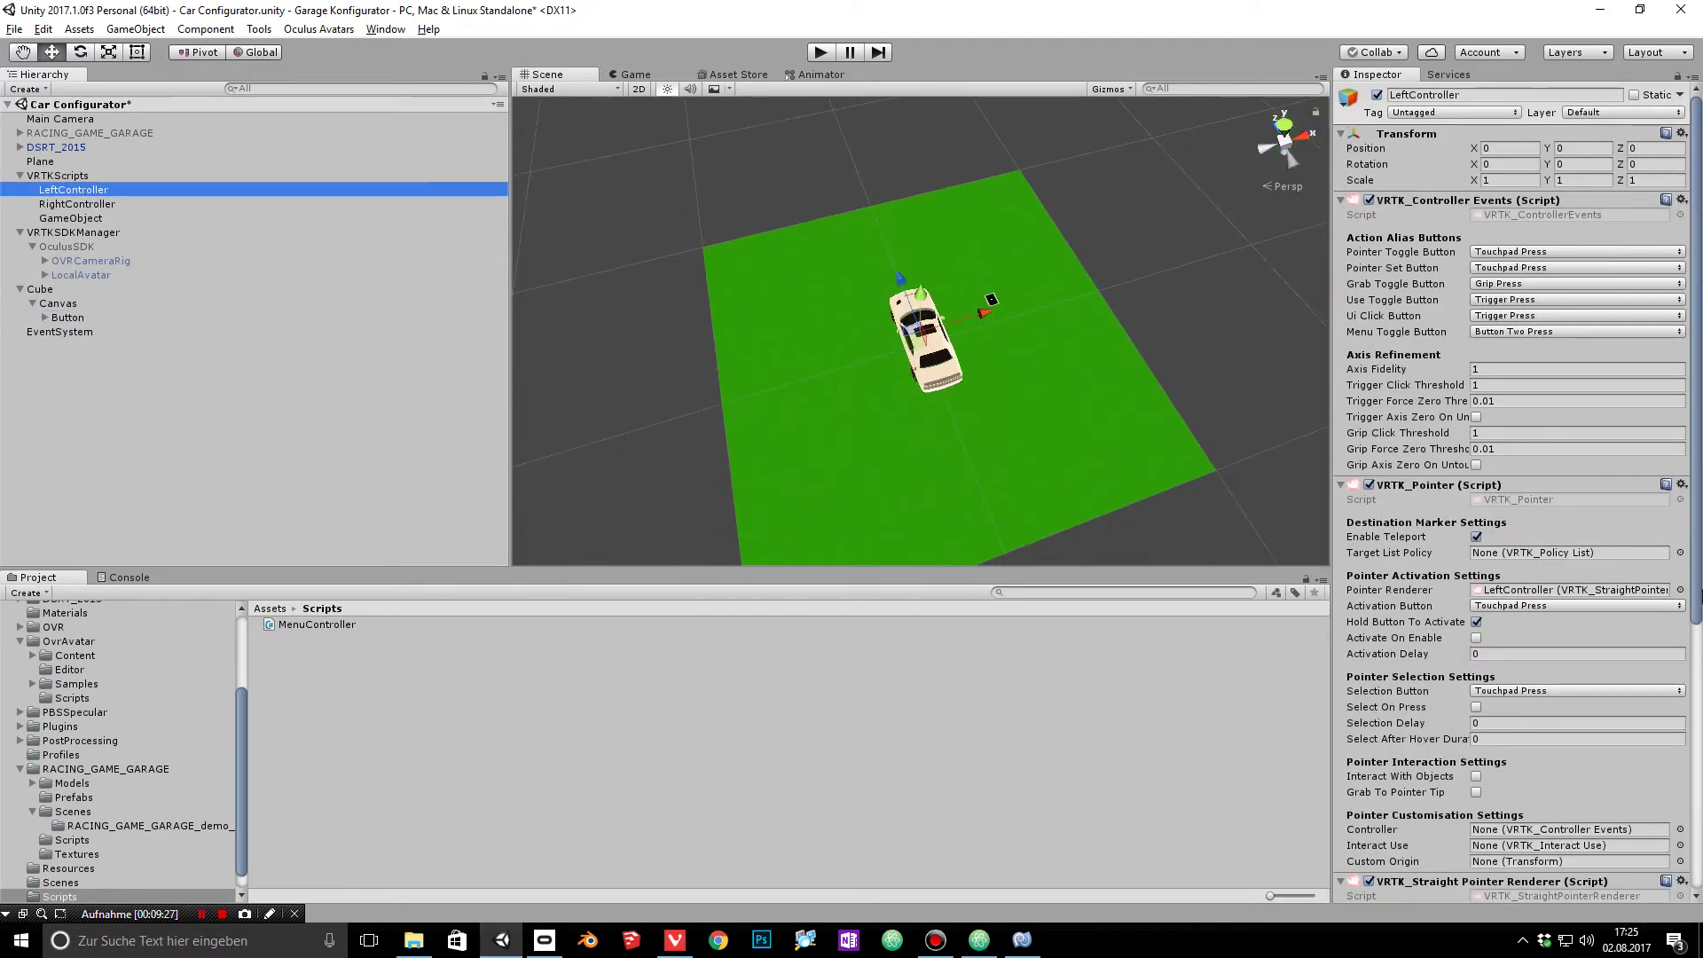
scroll(1615, 857, down, 6)
click(1540, 880)
text(menu)
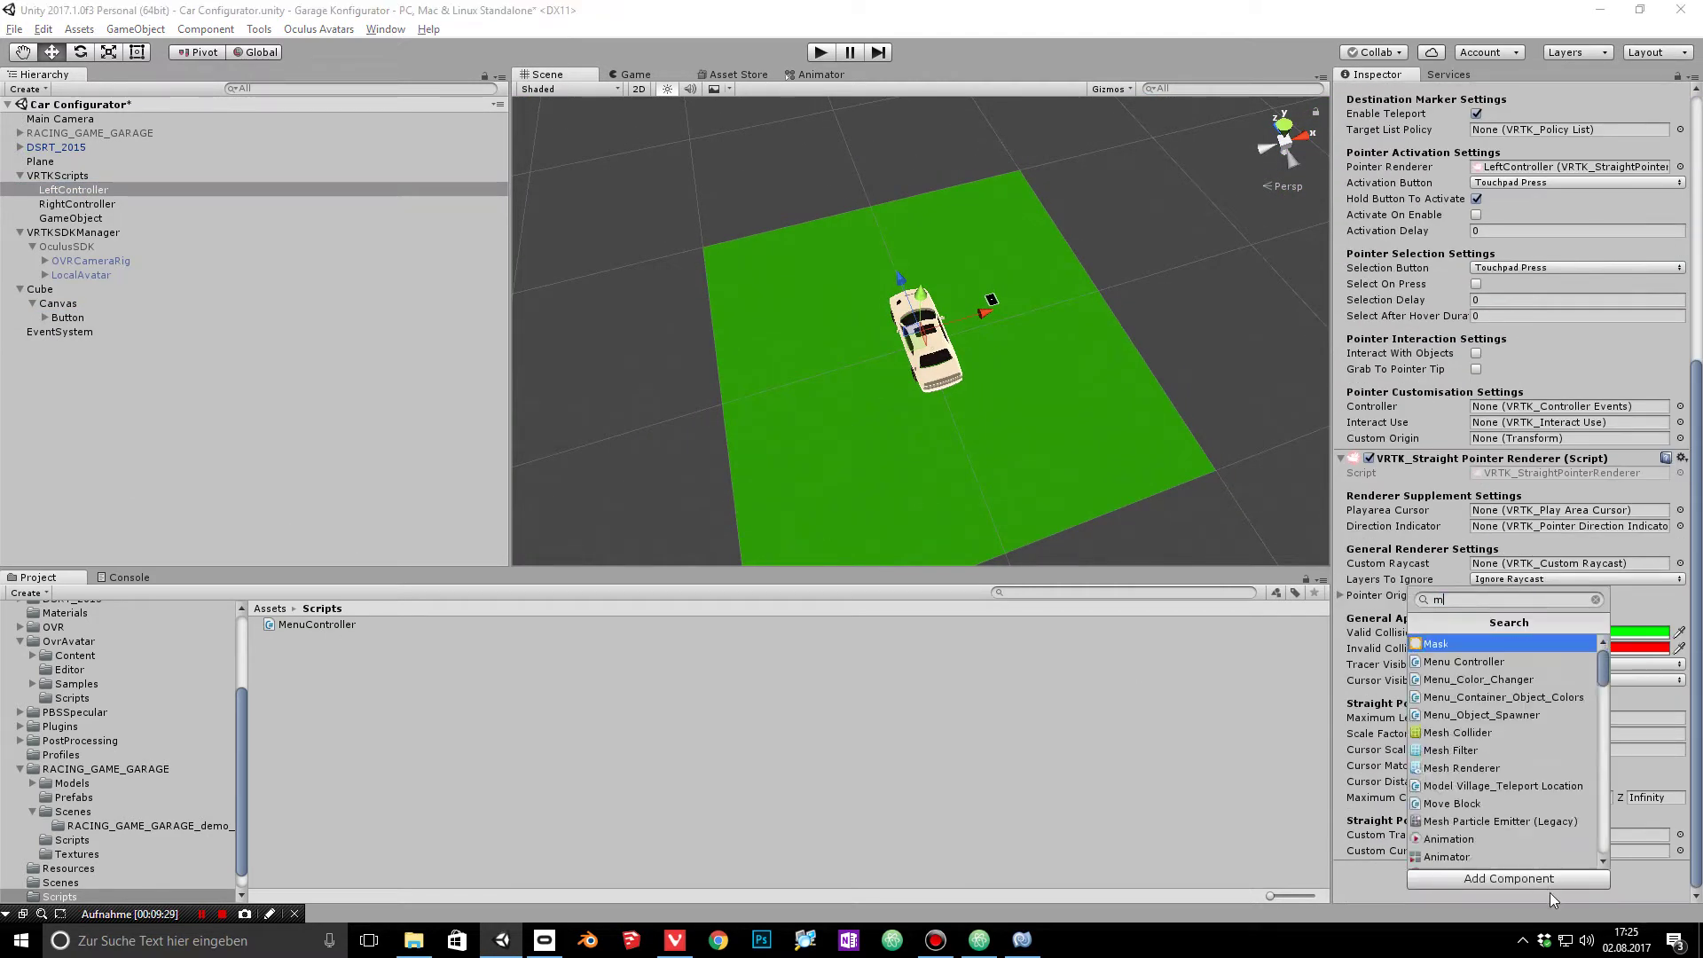
key(Return)
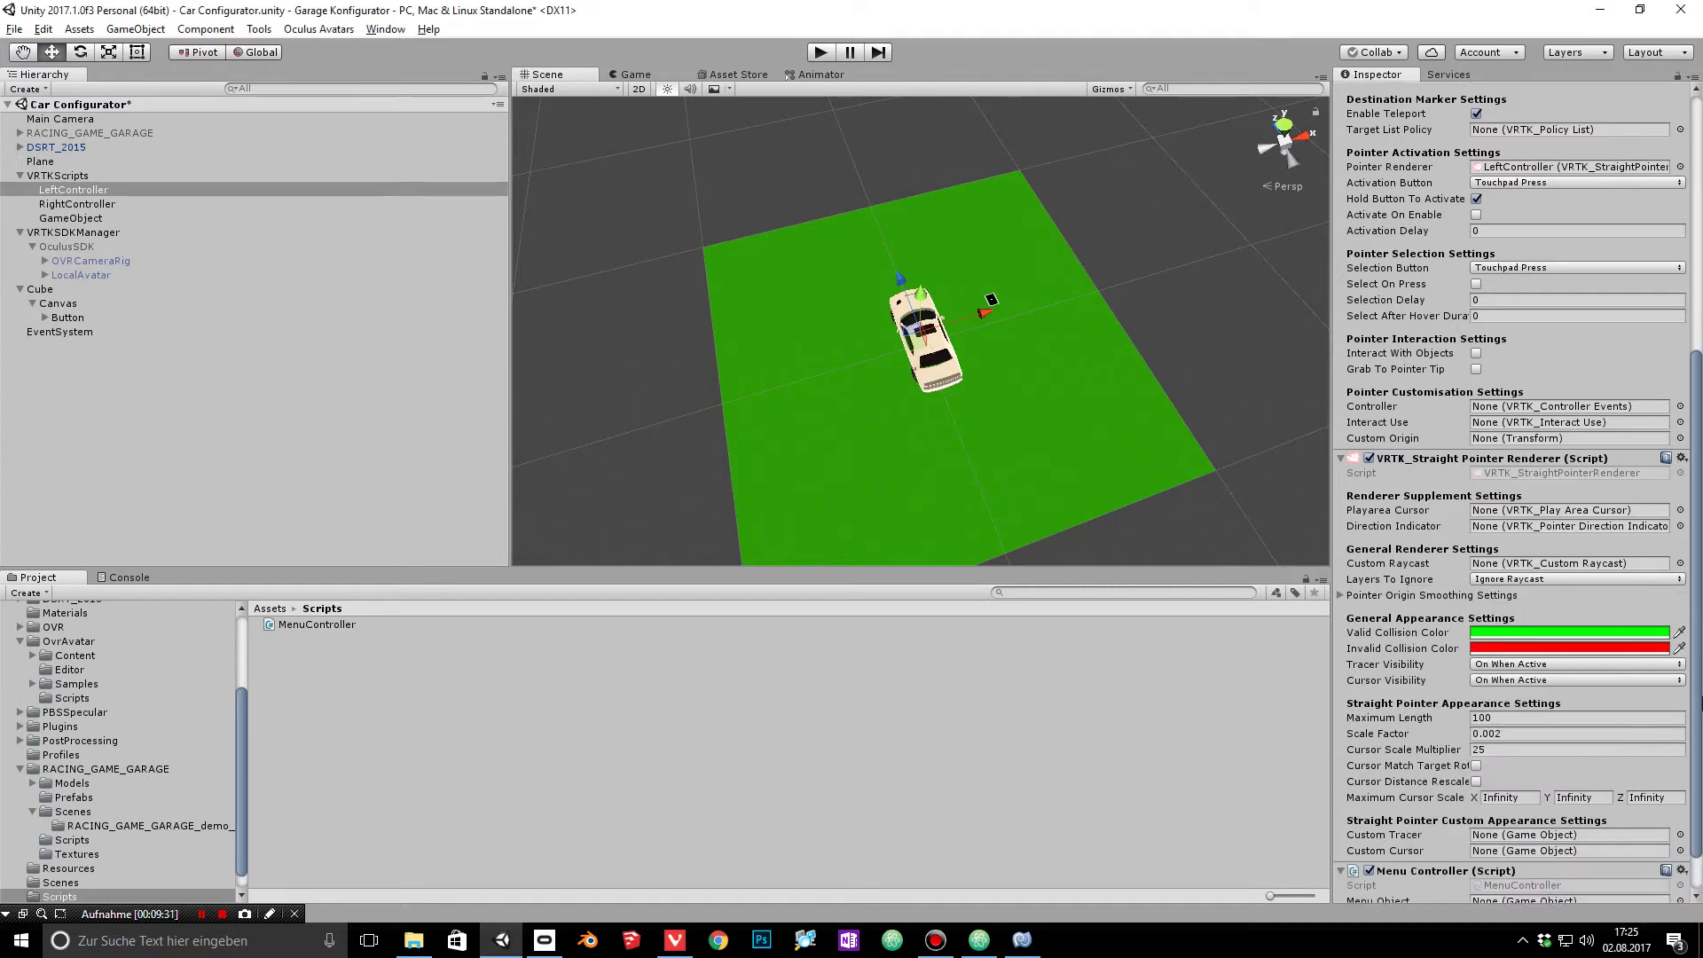
drag(1702, 704, 1702, 906)
drag(44, 293, 1526, 850)
Step: Rename the Cube panel object to ConfigPad
click(48, 290)
click(1461, 93)
text(ConfigPad)
Step: Check LeftController's Menu Controller settings, then briefly run the scene in Play mode and stop it
click(114, 188)
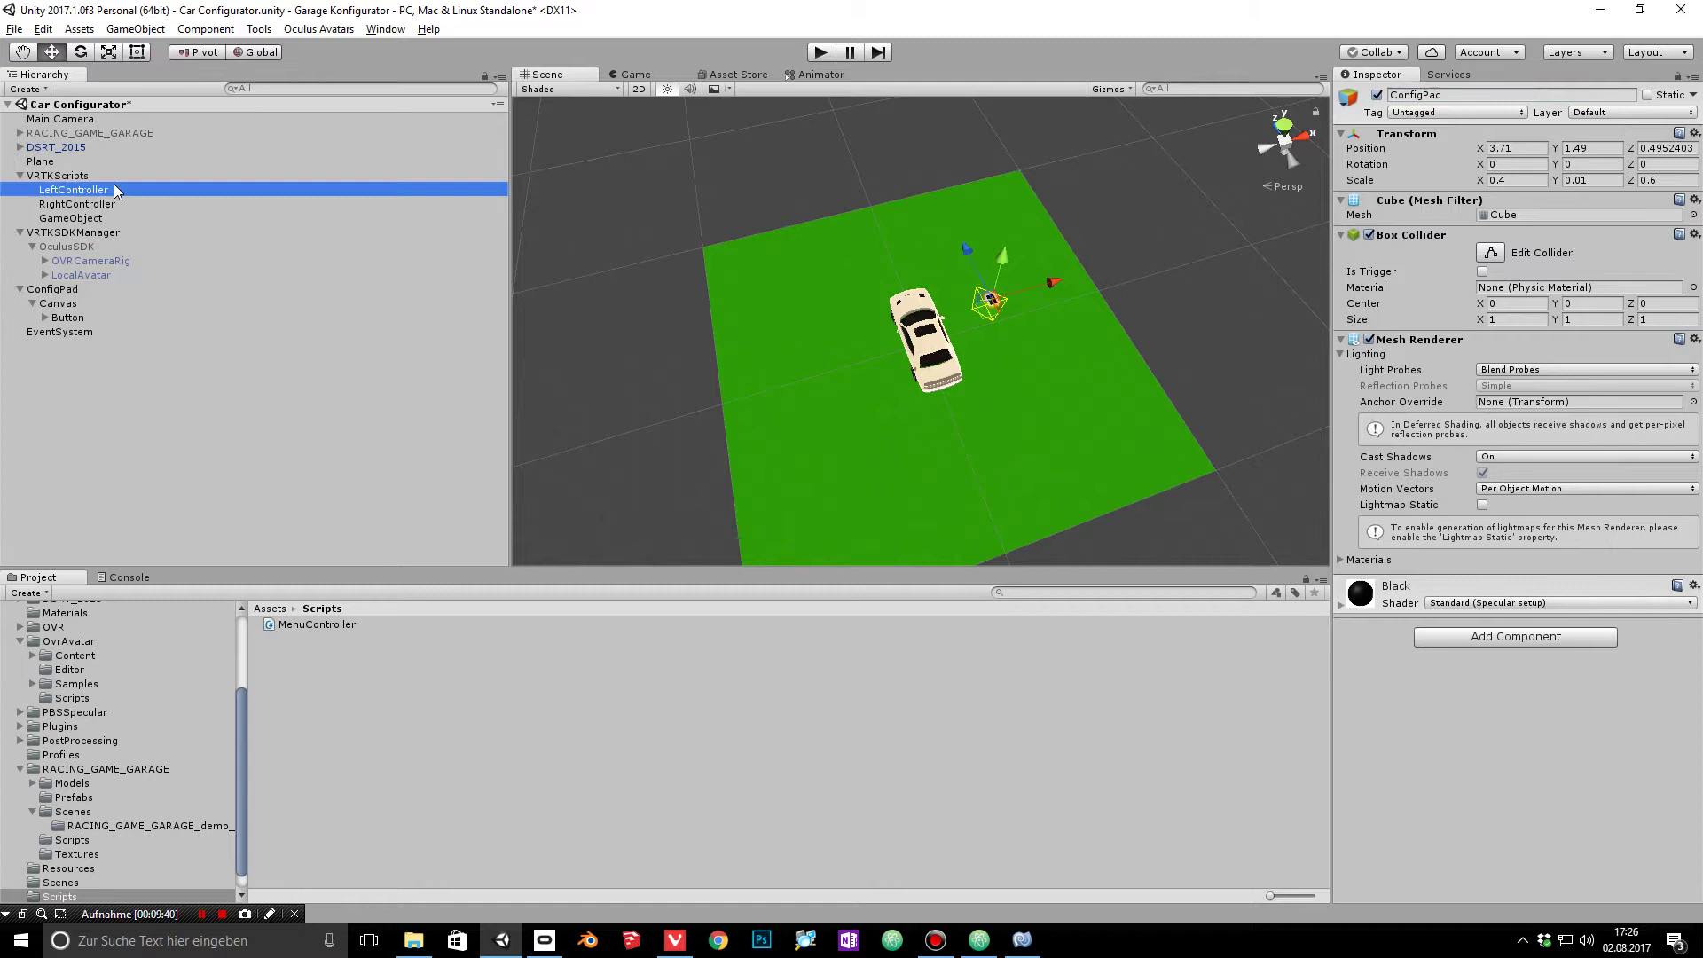
scroll(1698, 650, down, 5)
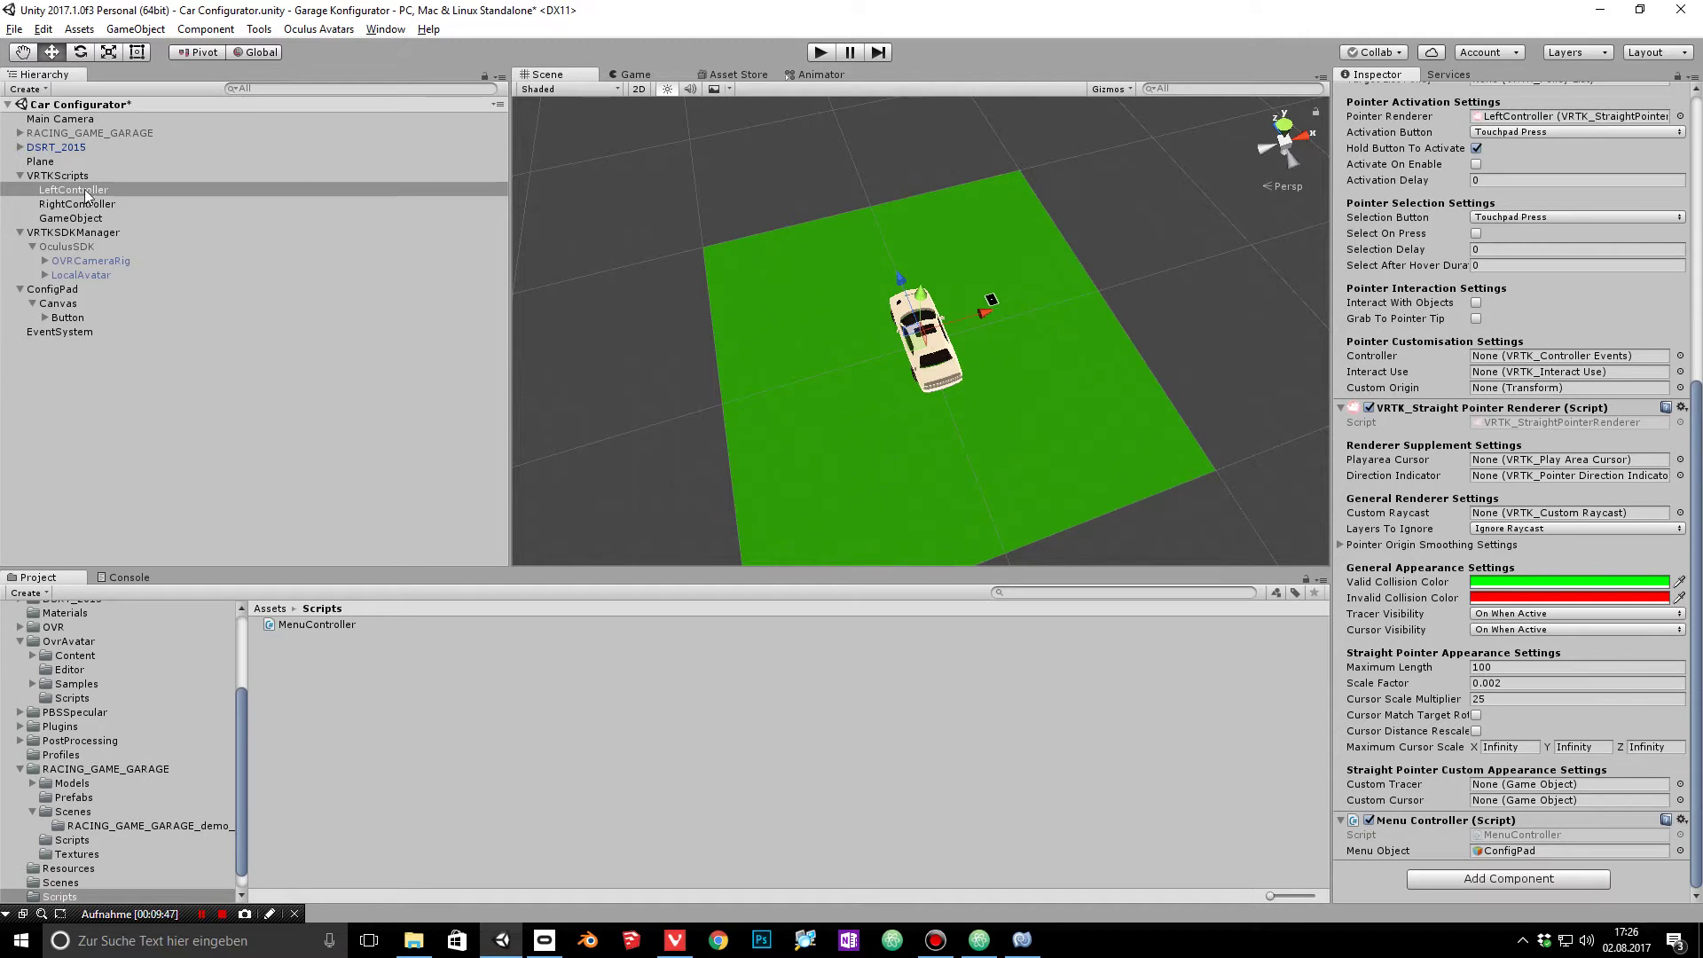
click(822, 54)
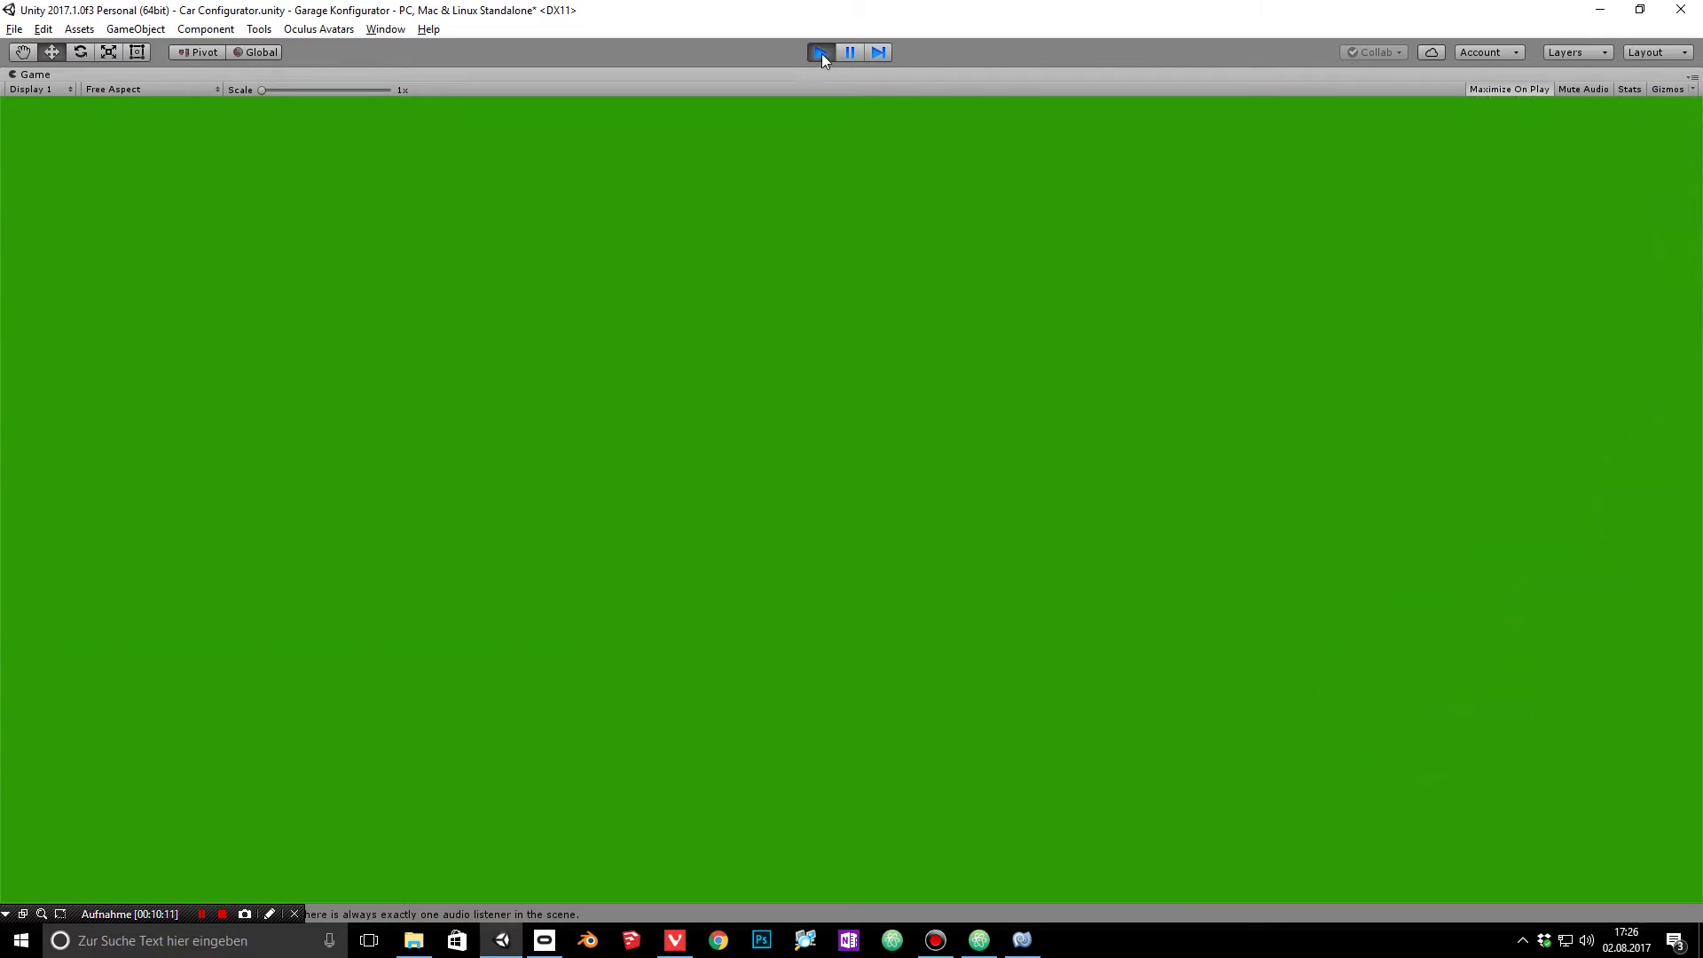
click(822, 52)
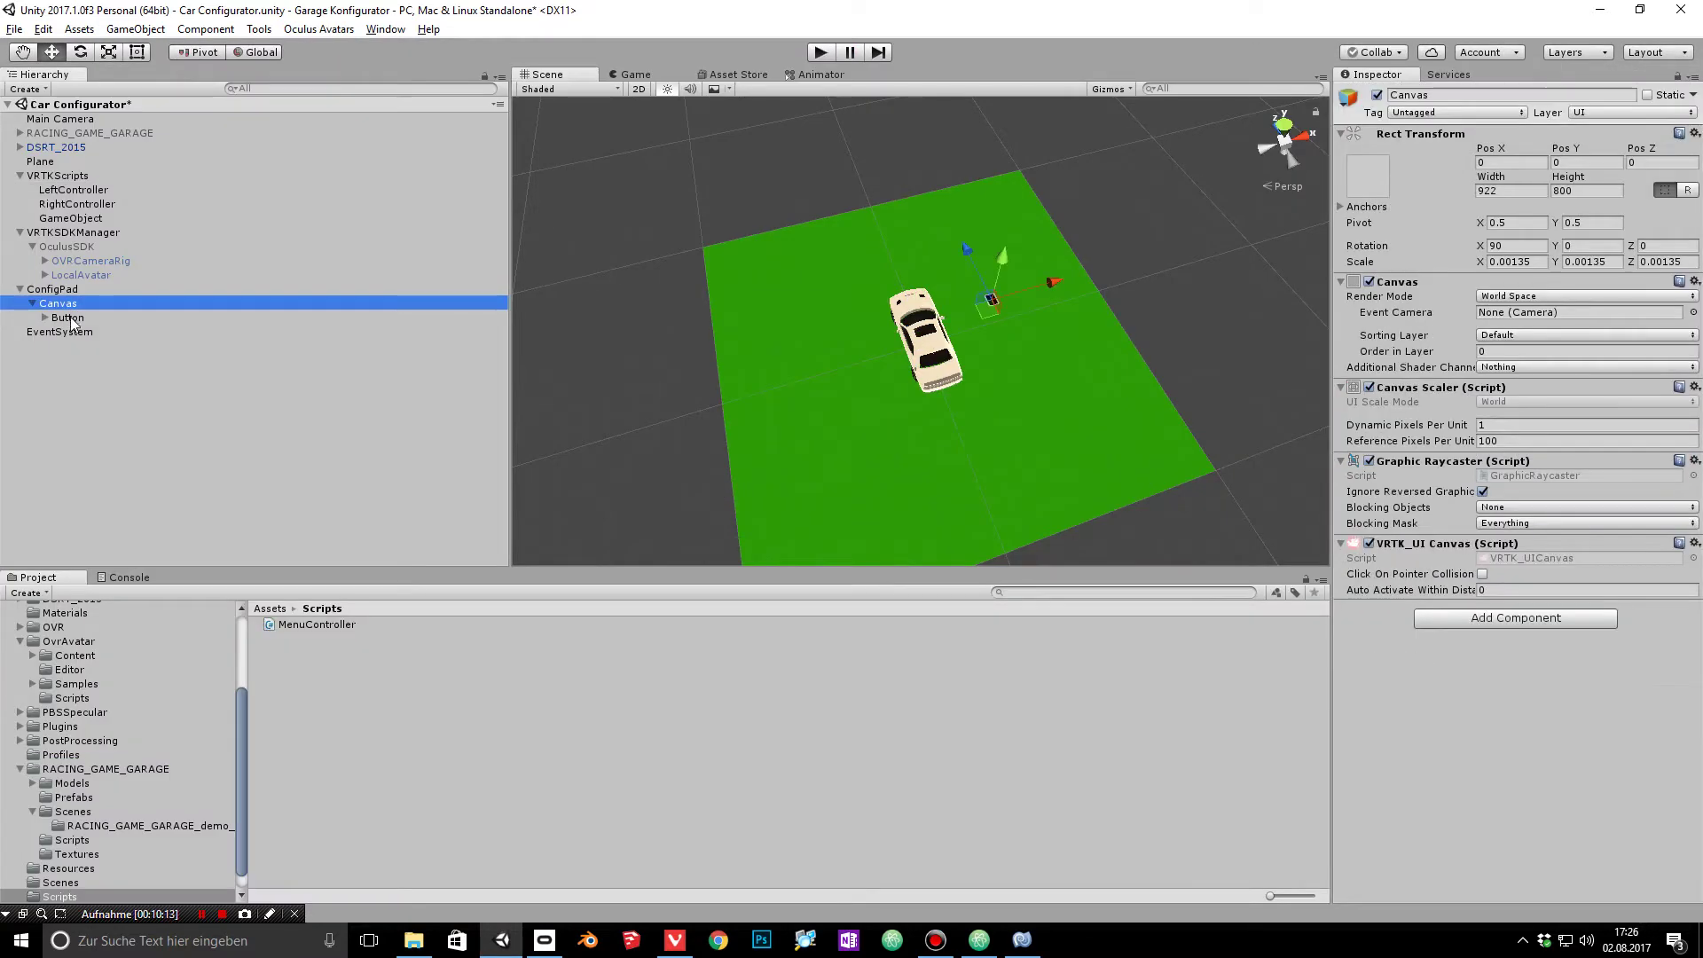
Step: Set the normal color of the canvas button to dark blue, hex 0009B2FF
double_click(55, 316)
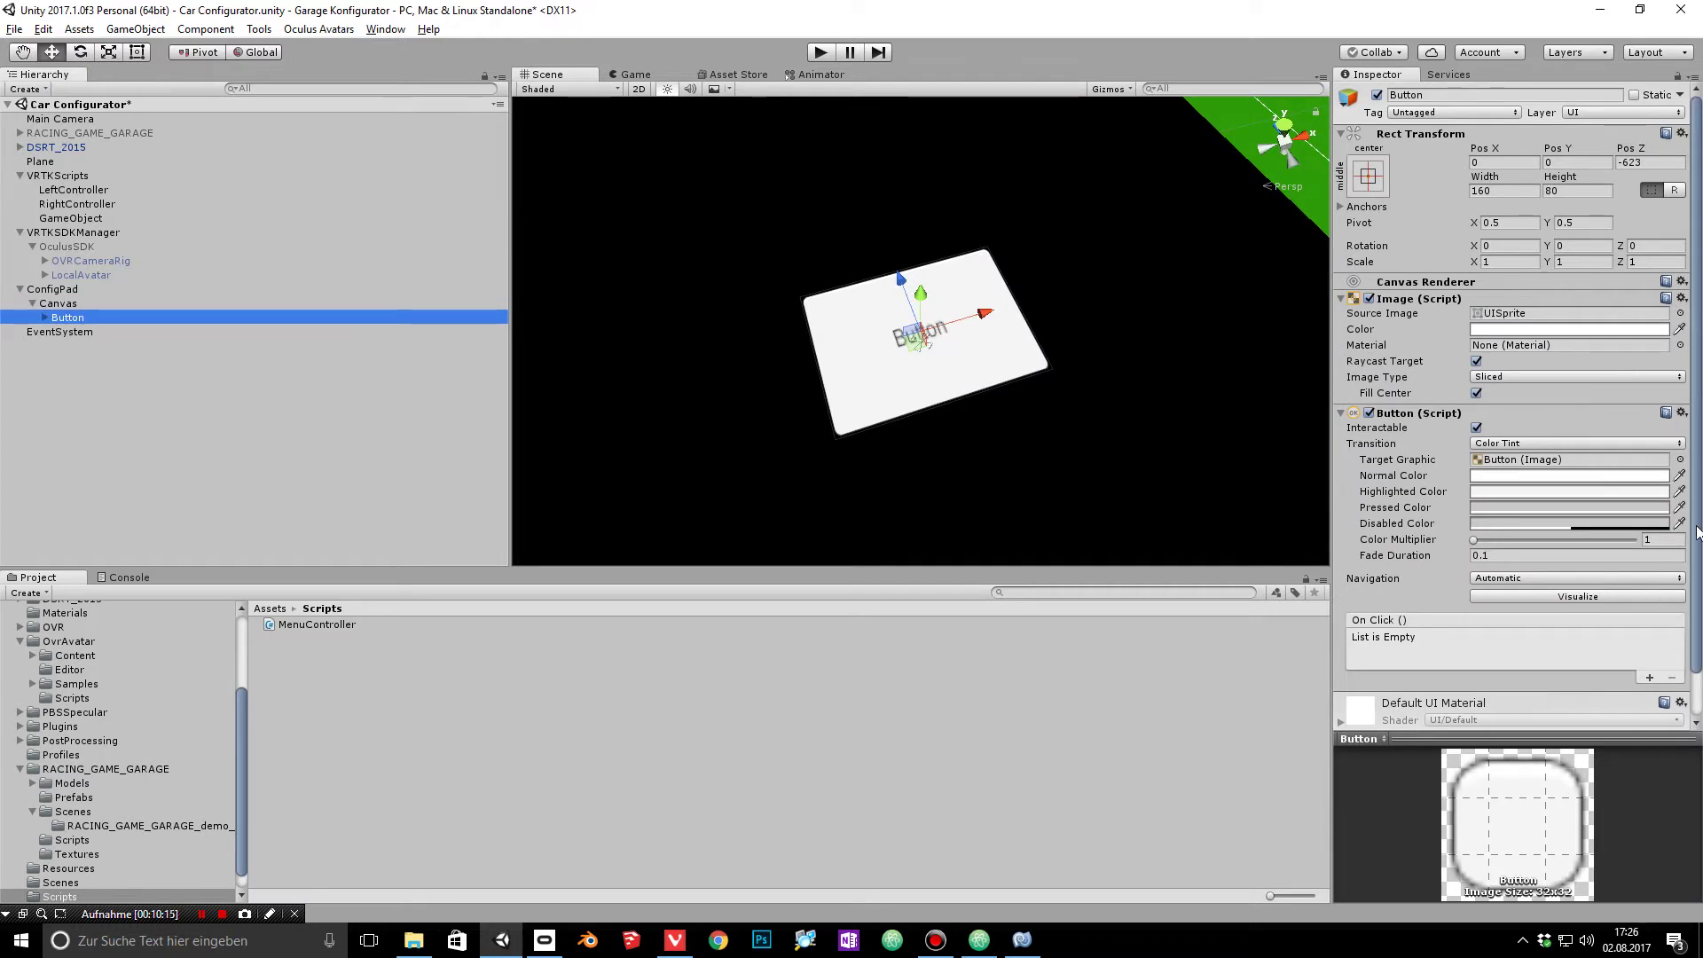
scroll(1661, 587, down, 2)
click(1551, 430)
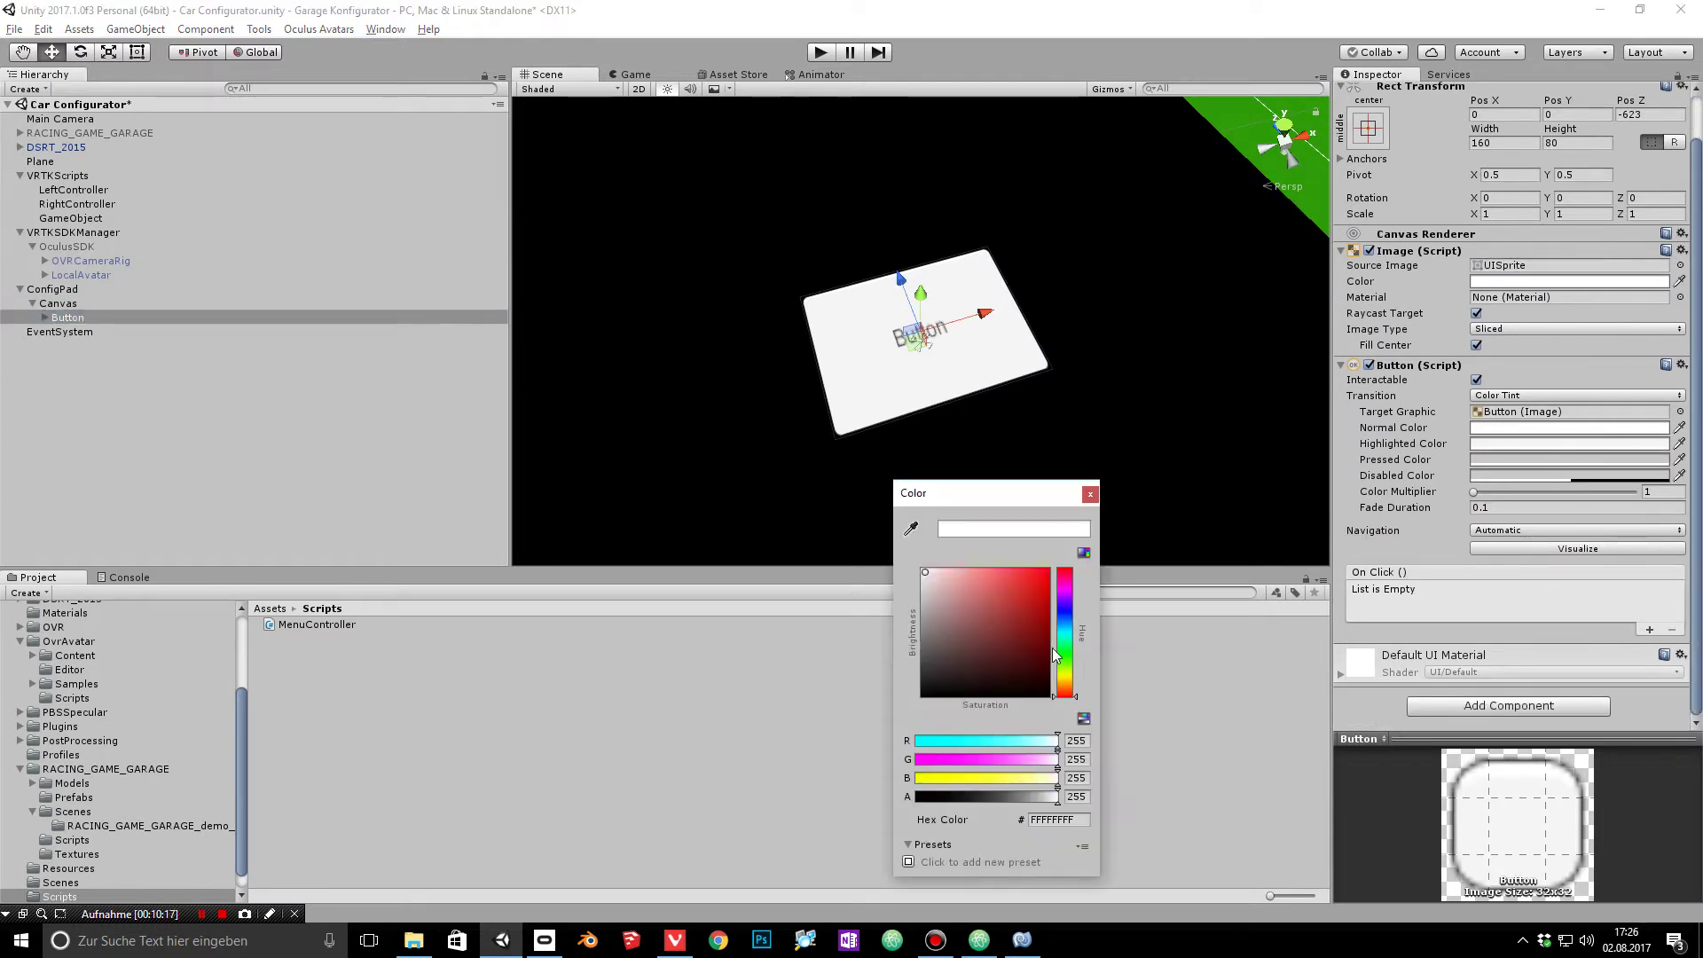
click(1065, 616)
click(1047, 607)
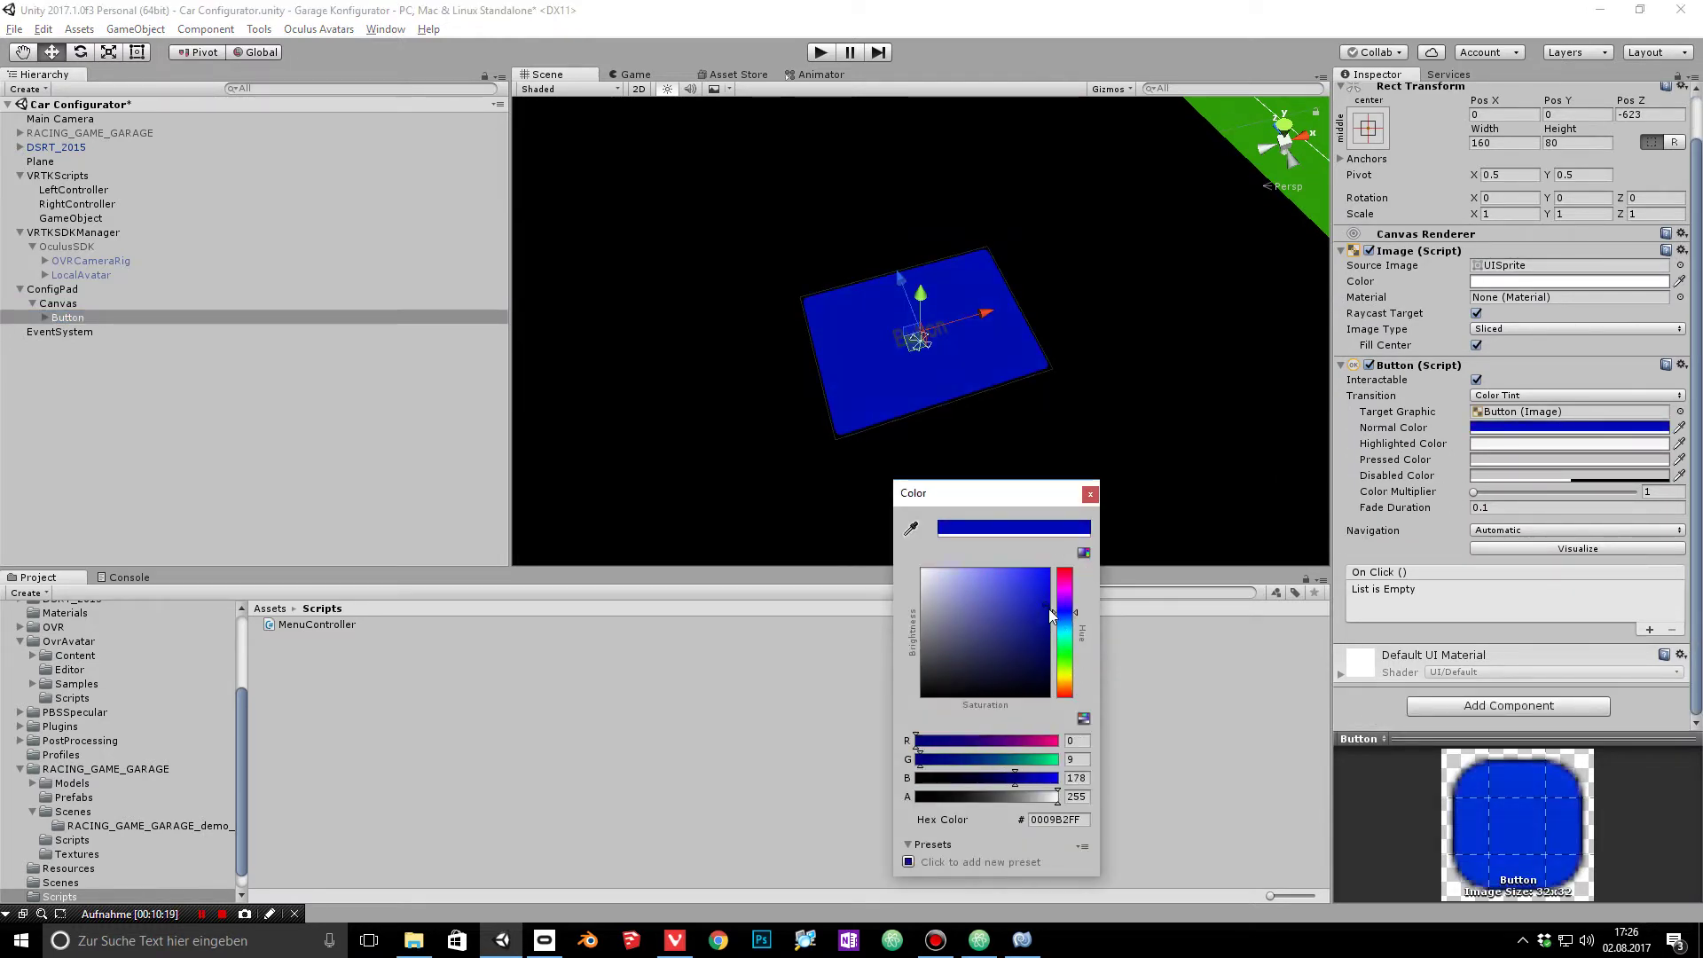
Step: Rename the canvas Button object to BodyBlue
click(45, 320)
click(45, 319)
scroll(1509, 222, up, 3)
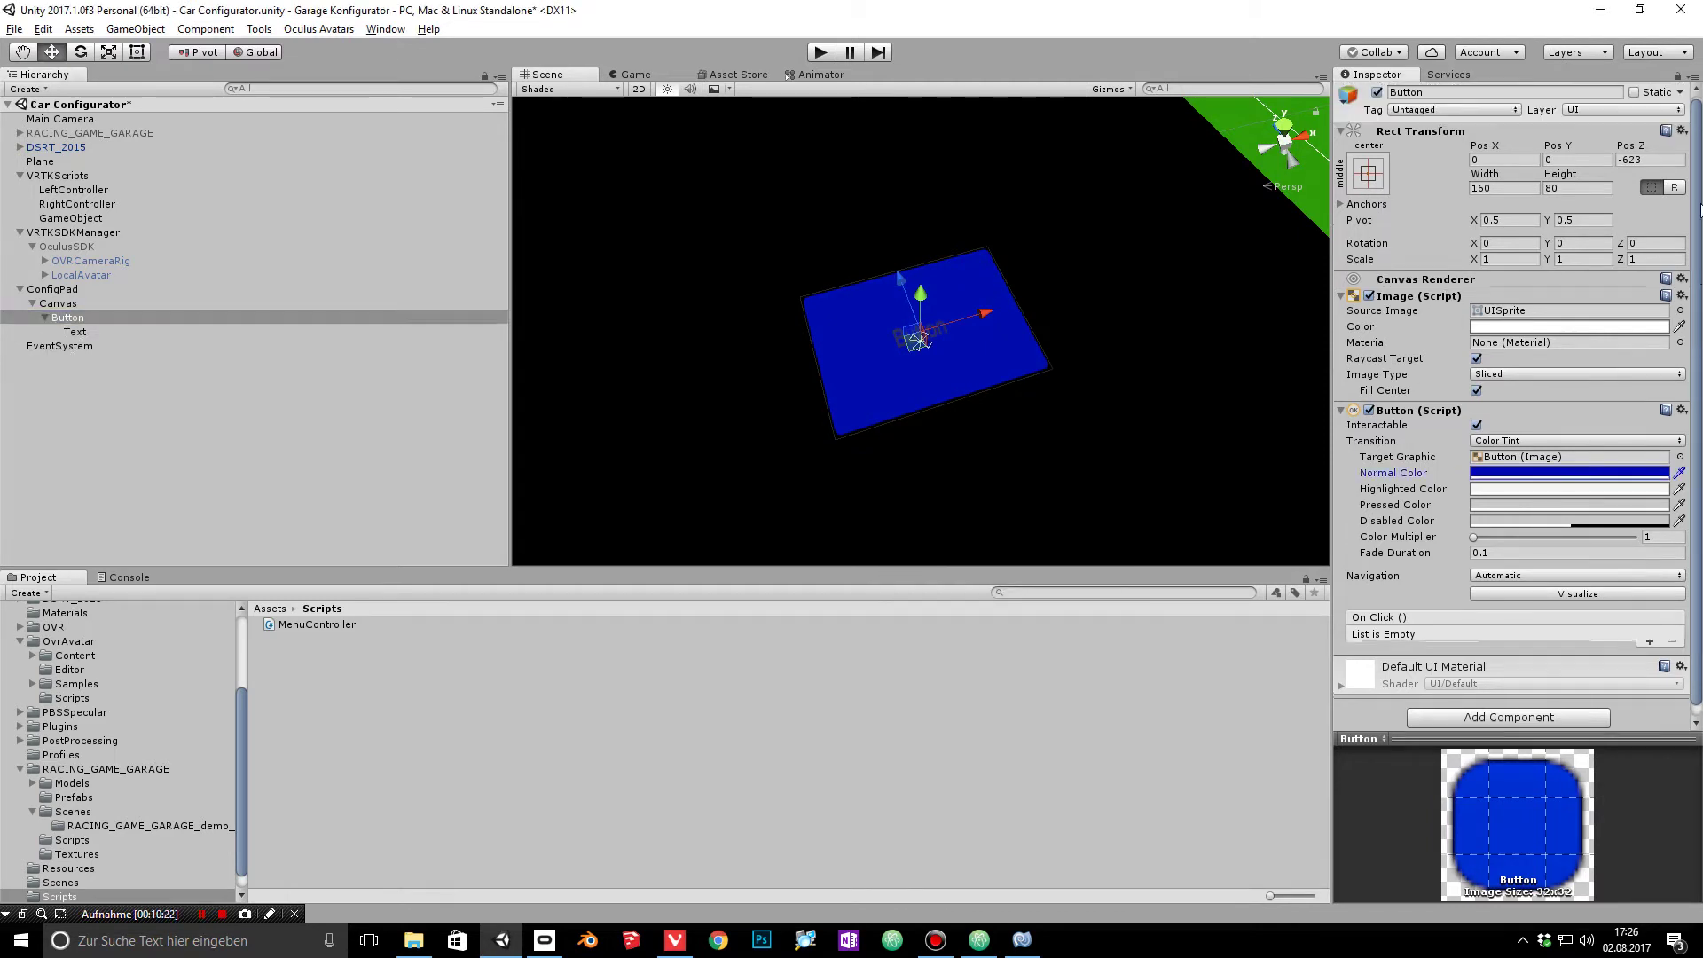
click(1483, 94)
text(BodyBlue)
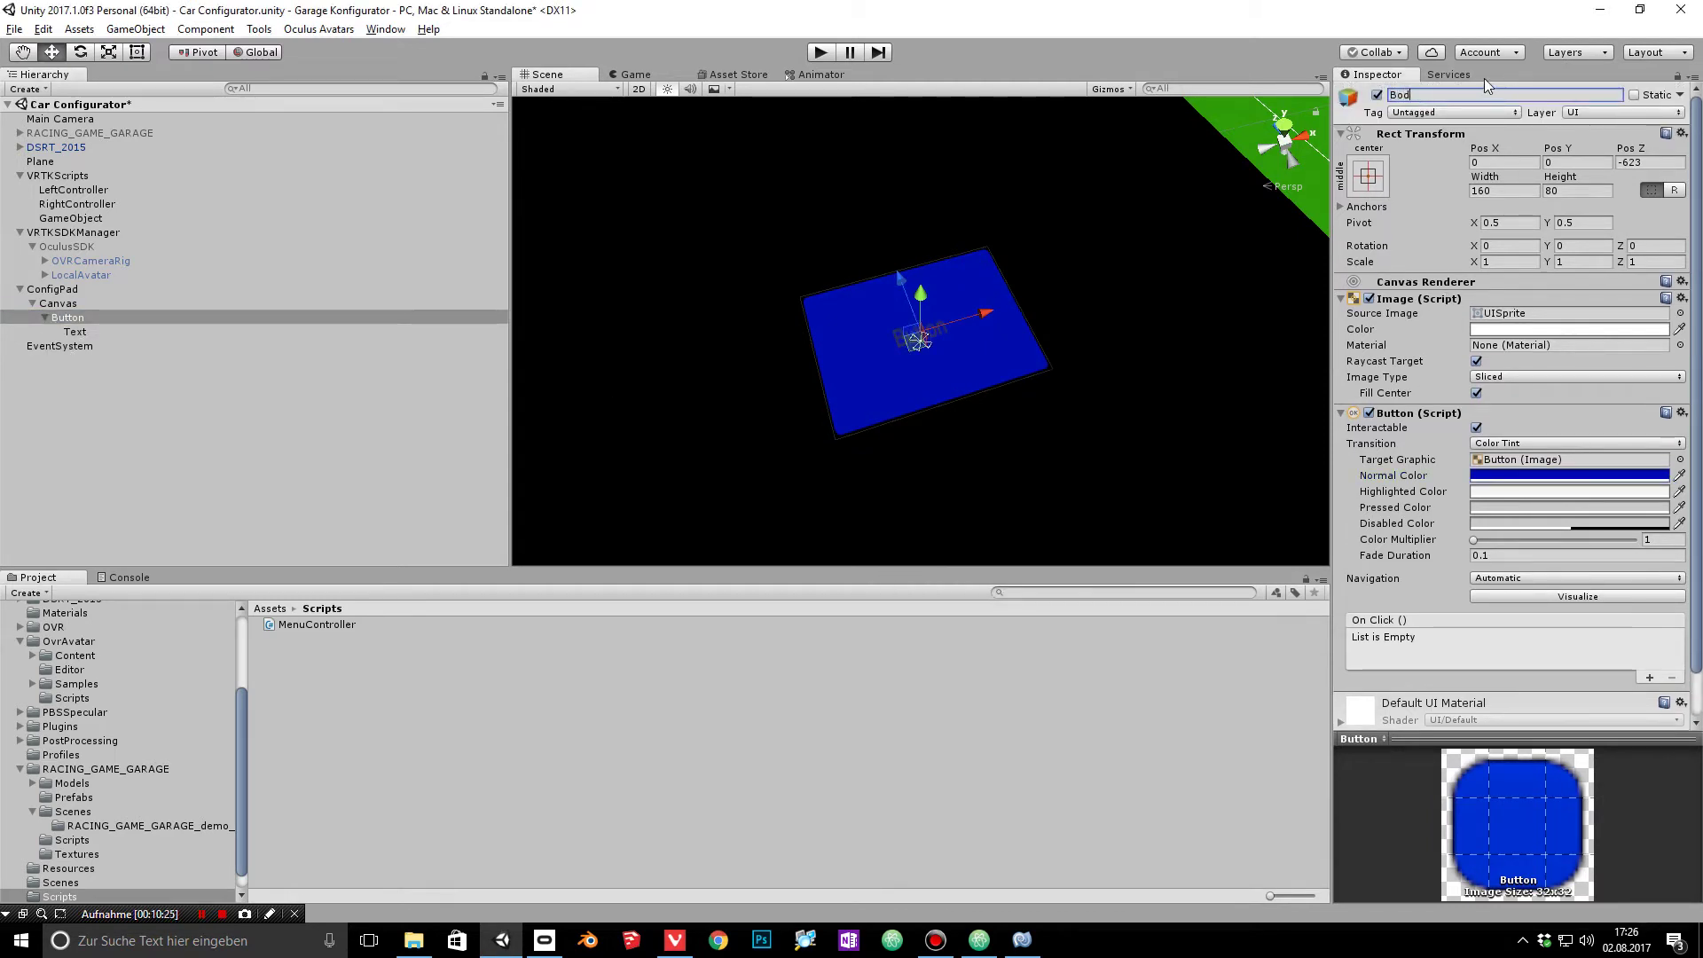
key(Return)
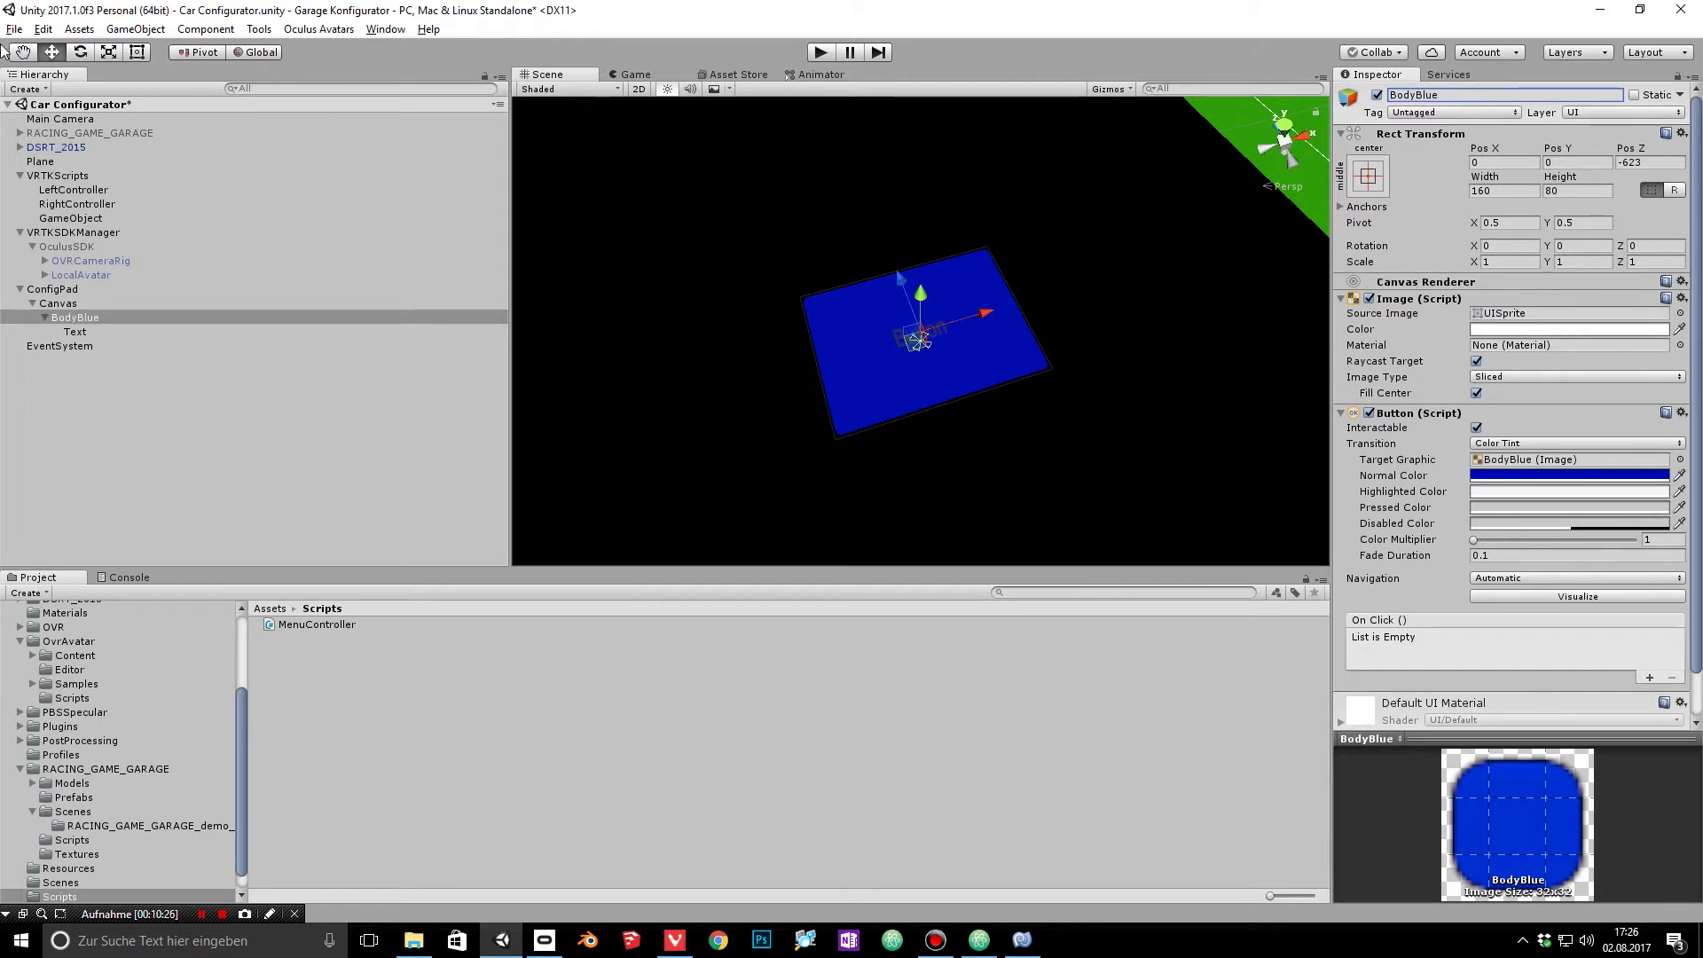
Step: Change the BodyBlue button's label text to "Body" and its text color to white
click(99, 331)
click(1503, 345)
text(Body)
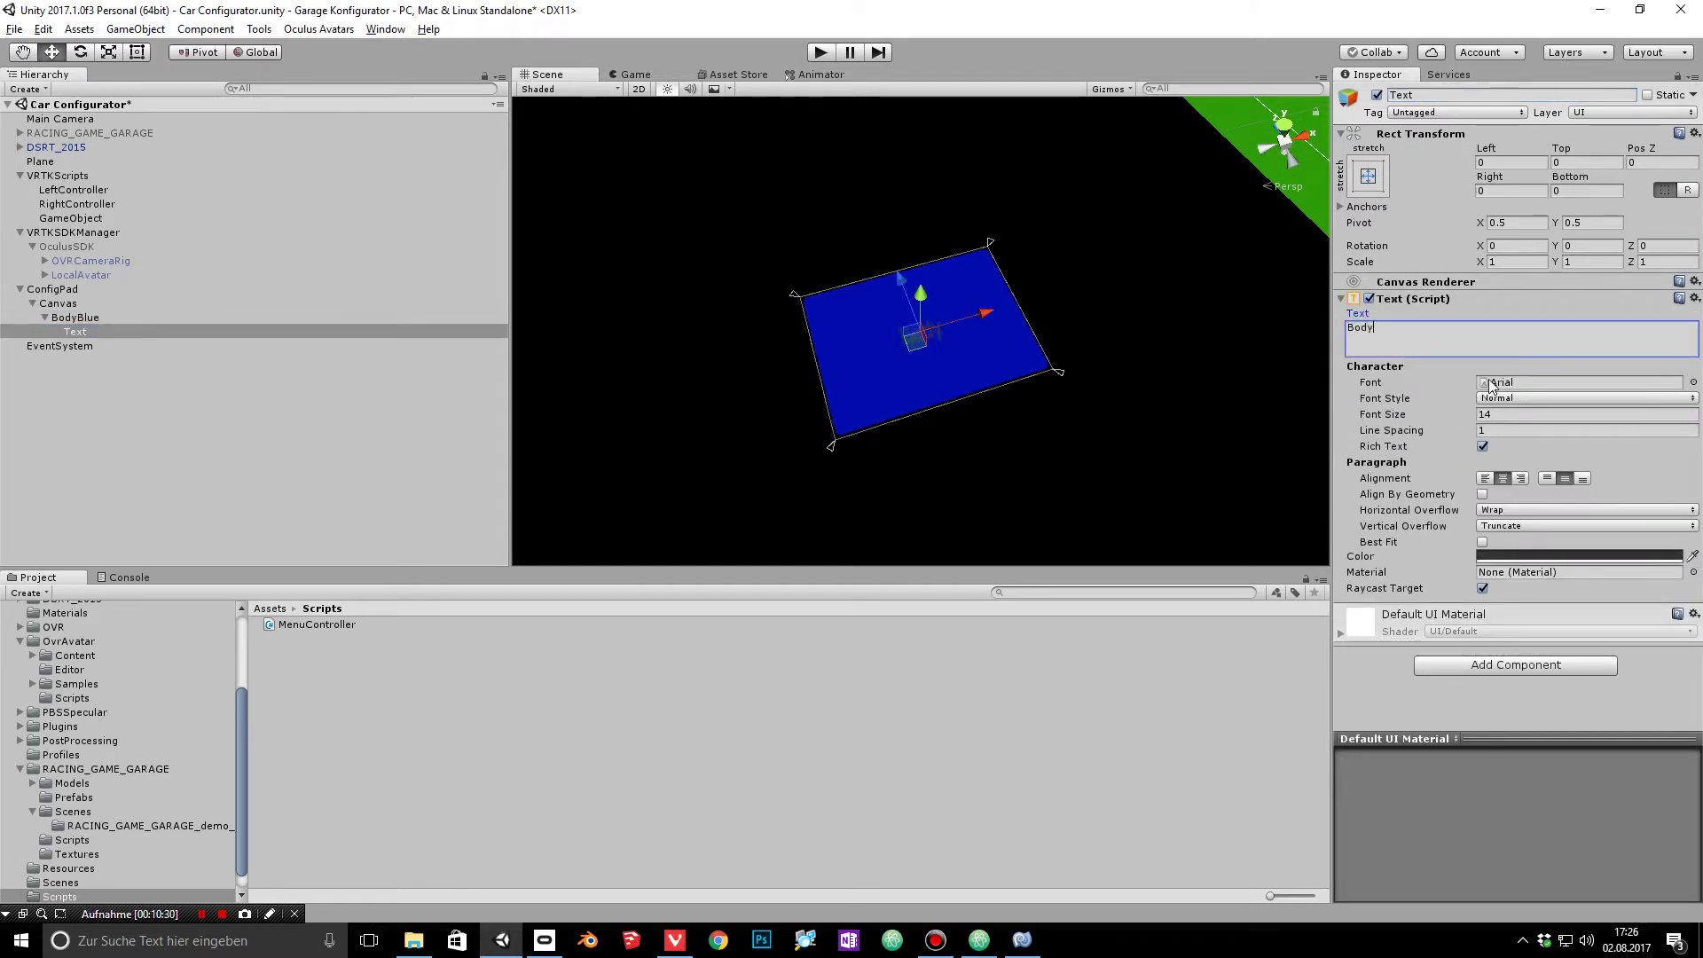
click(1526, 556)
click(924, 571)
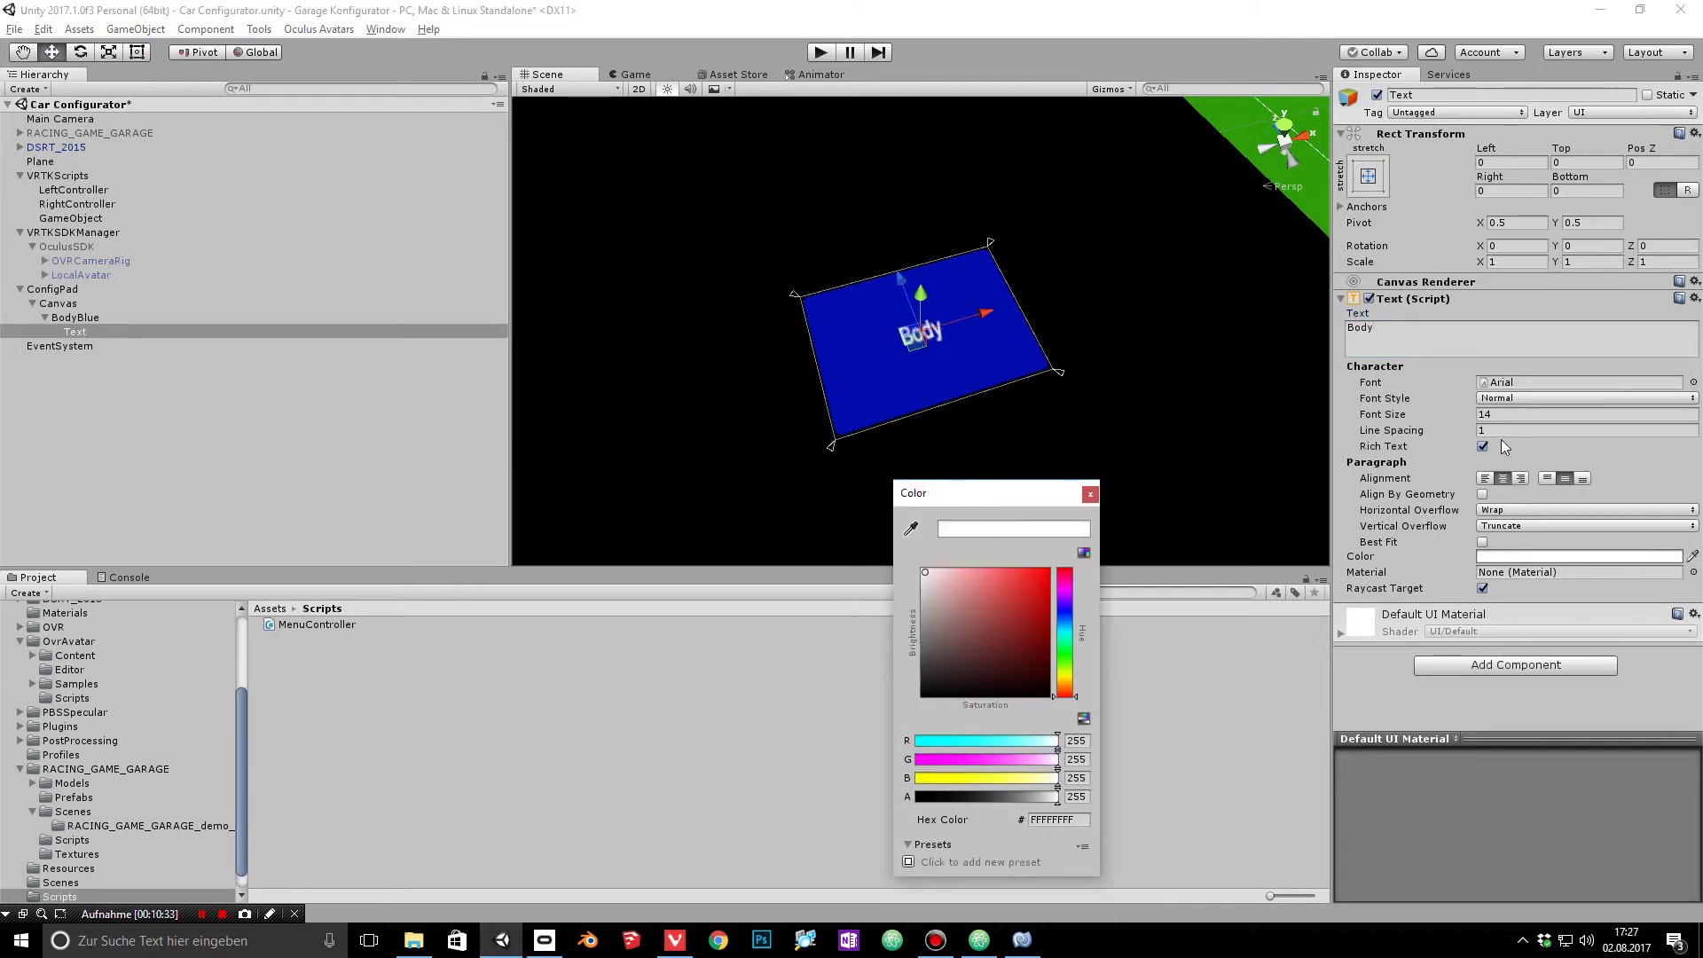
Step: Set the font size of the BodyBlue button's label to 30
click(1514, 414)
text(25)
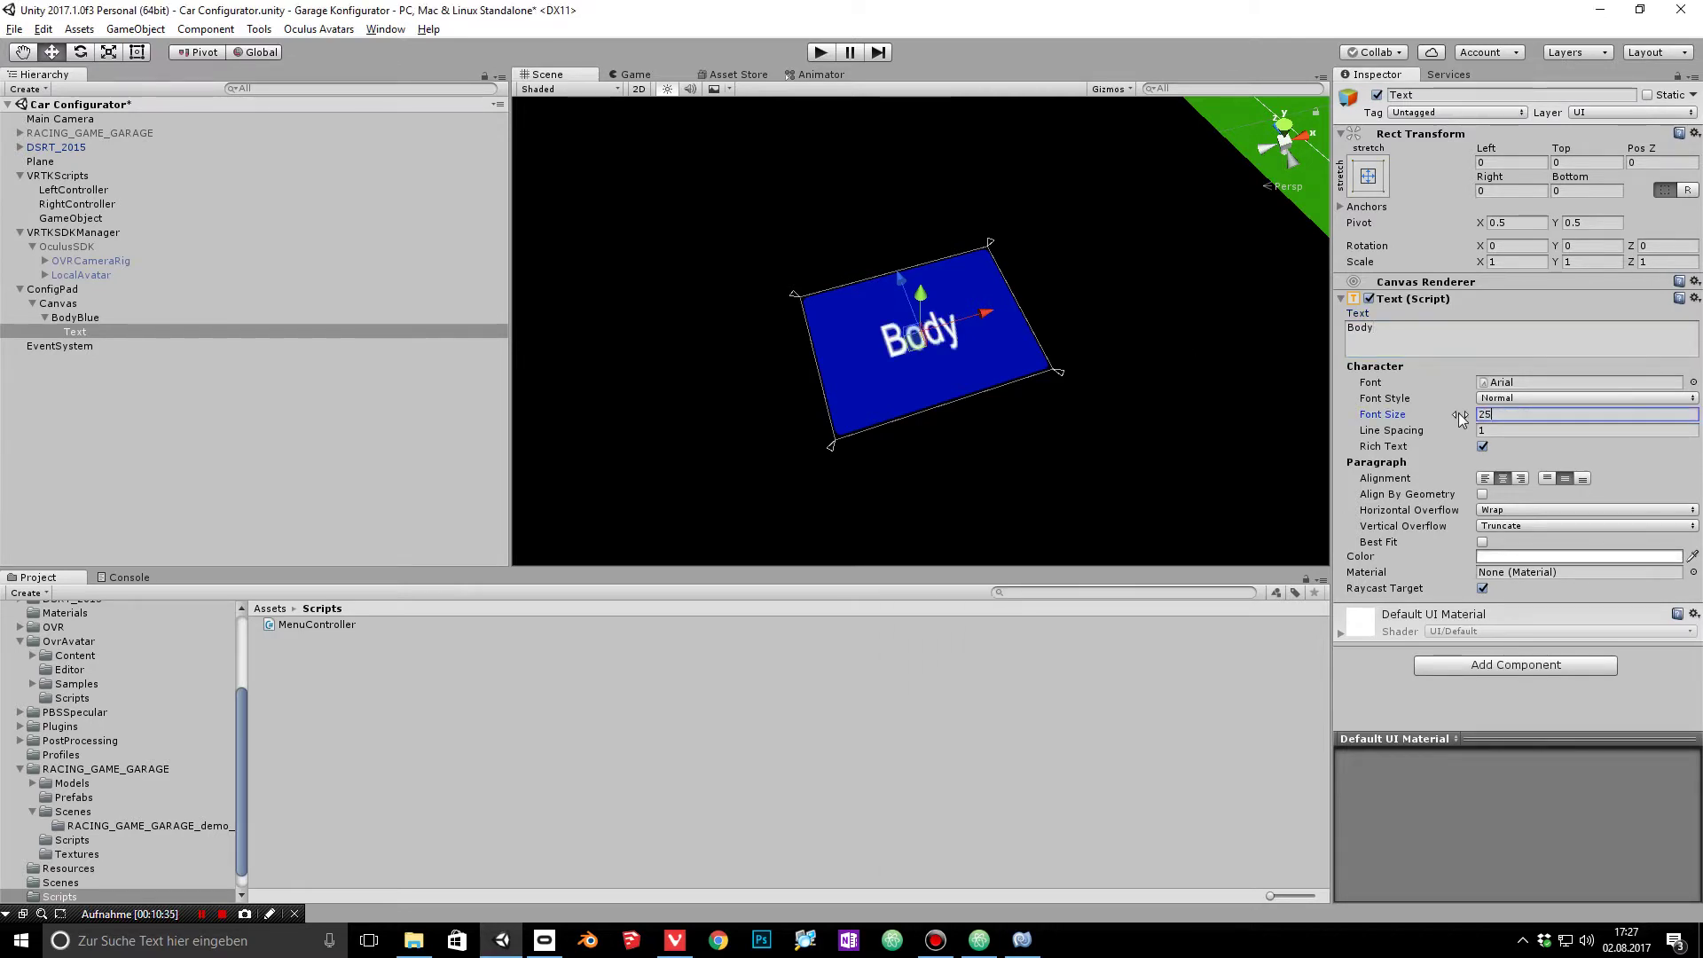
key(BackSpace)
key(BackSpace)
text(30)
Step: Move the BodyBlue button towards a corner of the panel, at about Pos X -168, Pos Y 241
alt+drag(591, 355, 1052, 371)
click(923, 339)
drag(963, 282, 1063, 199)
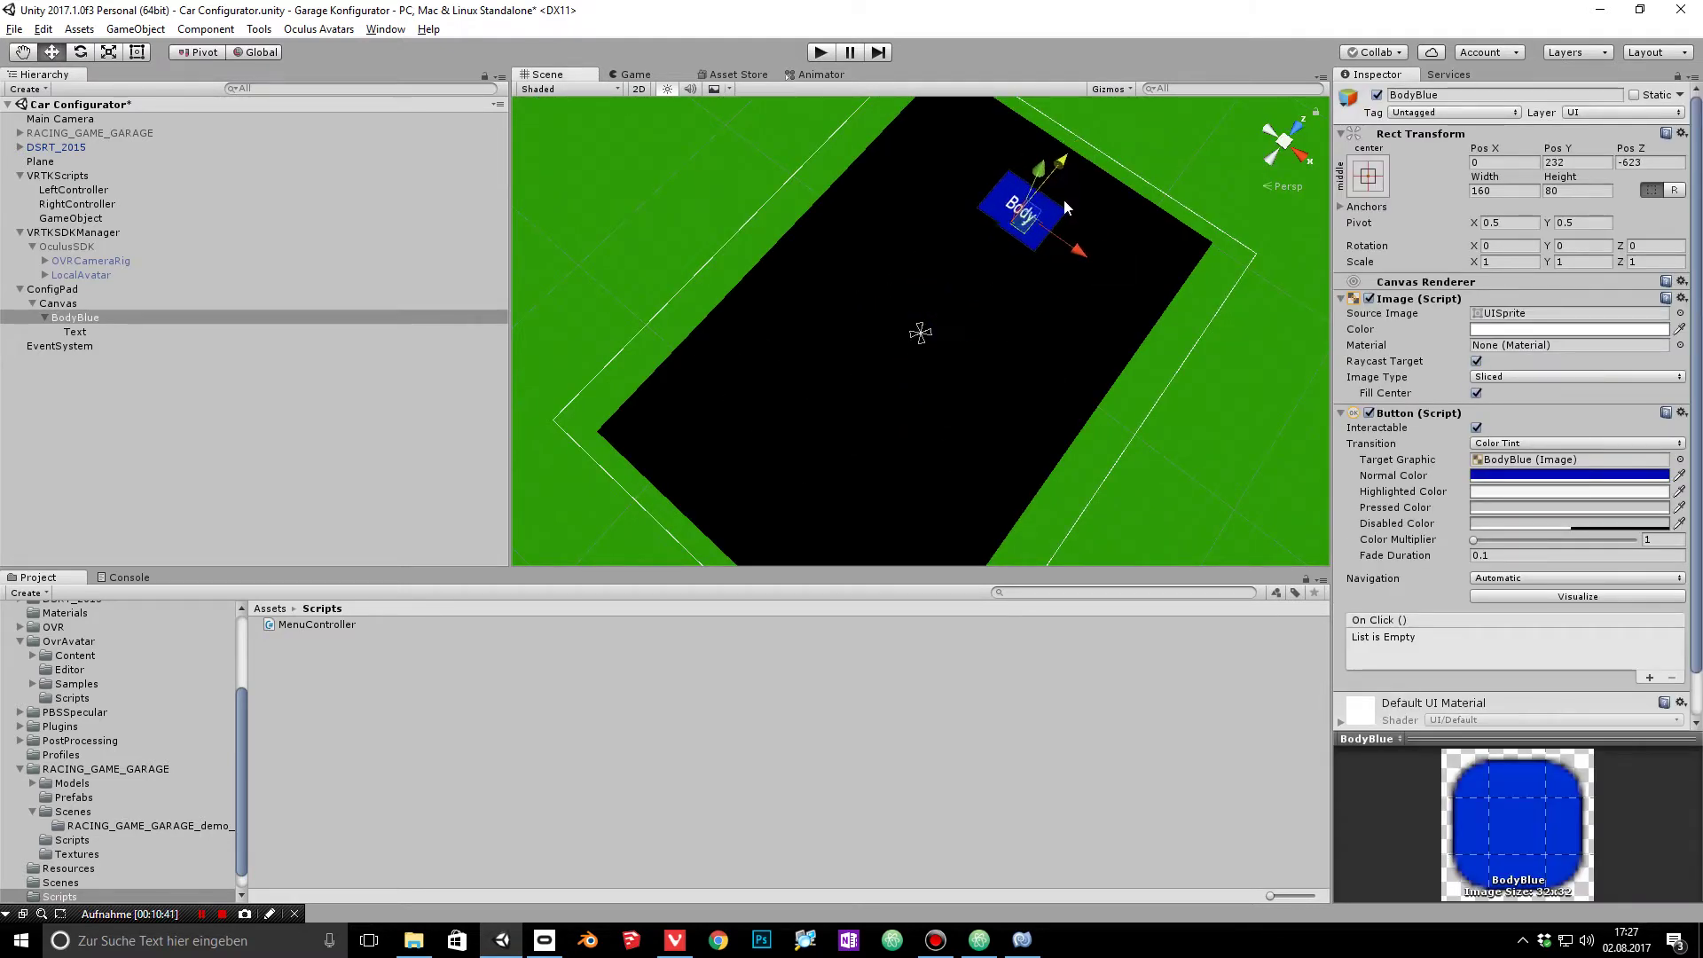
drag(1089, 257, 1042, 218)
click(1049, 287)
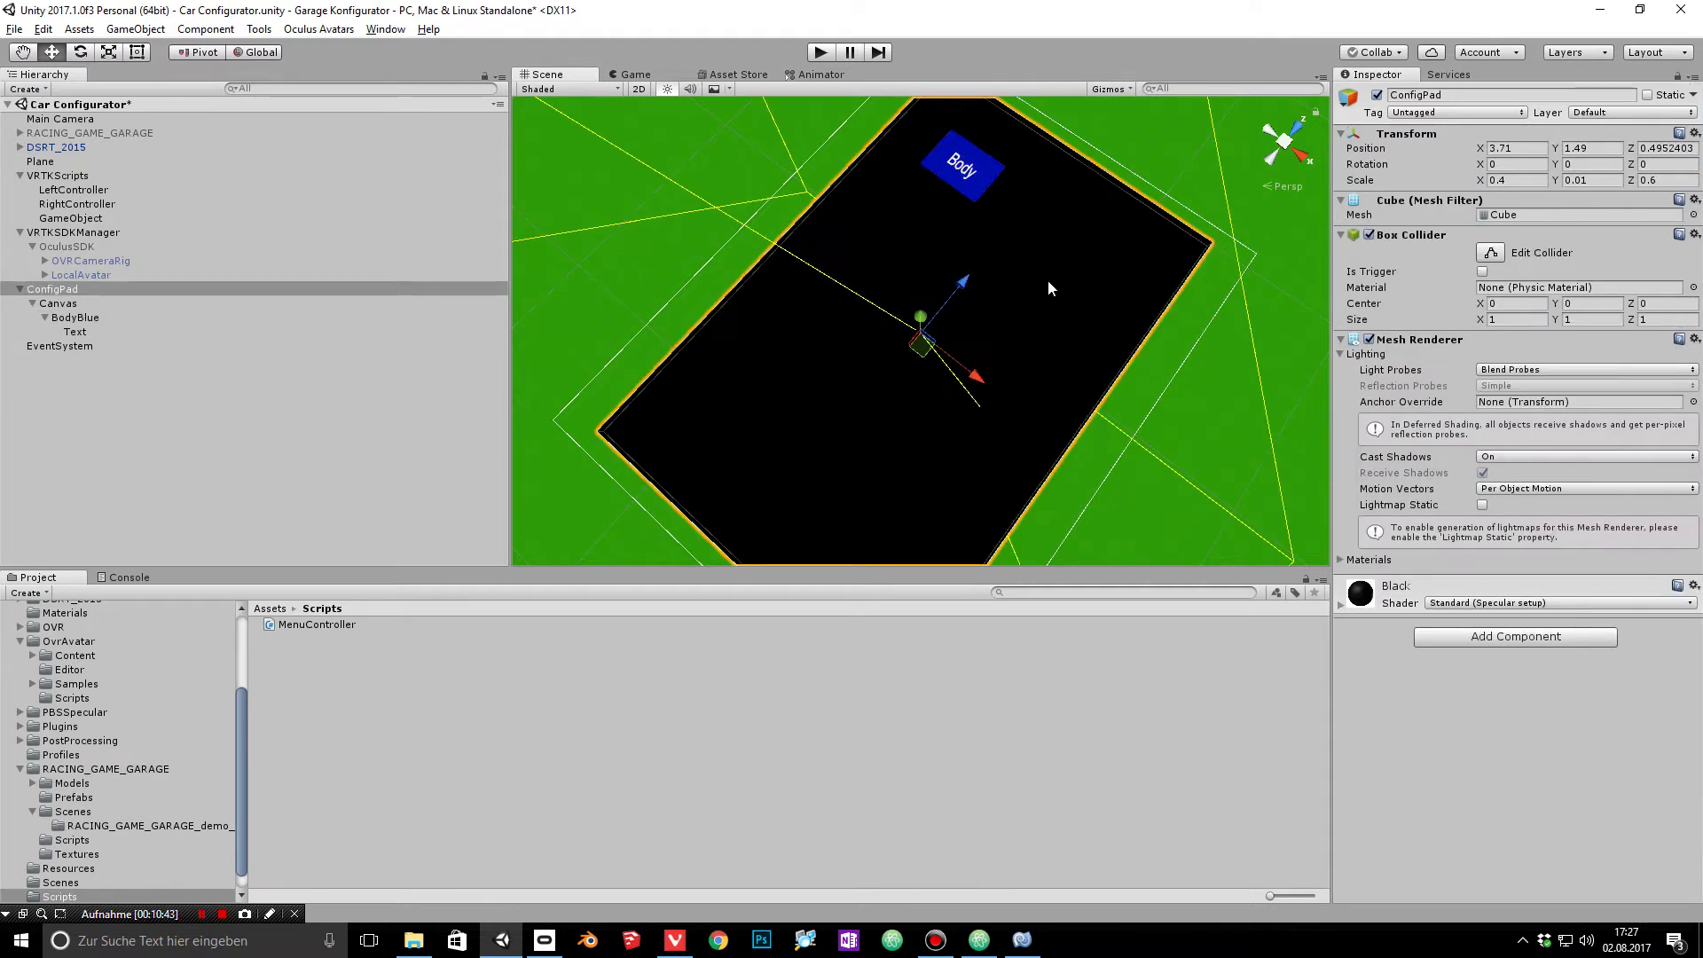
Step: Add an On Click entry to the BodyBlue button targeting CarBody from DSRT_2015's LOD0 exterior group
click(88, 317)
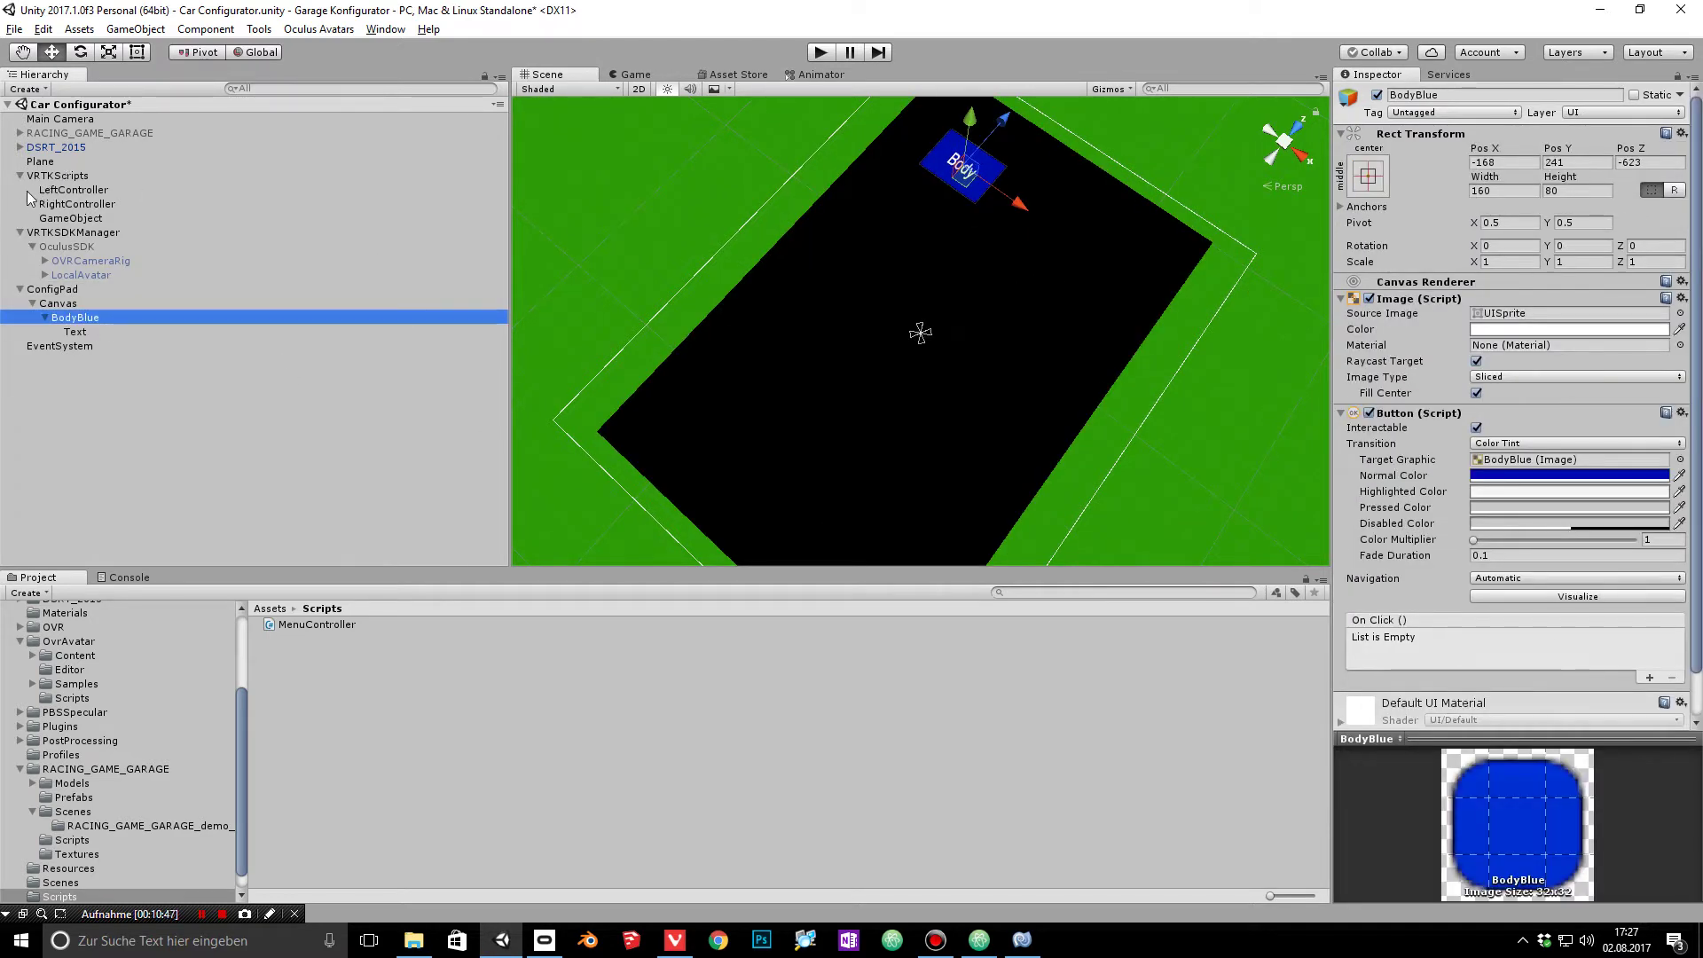
click(20, 147)
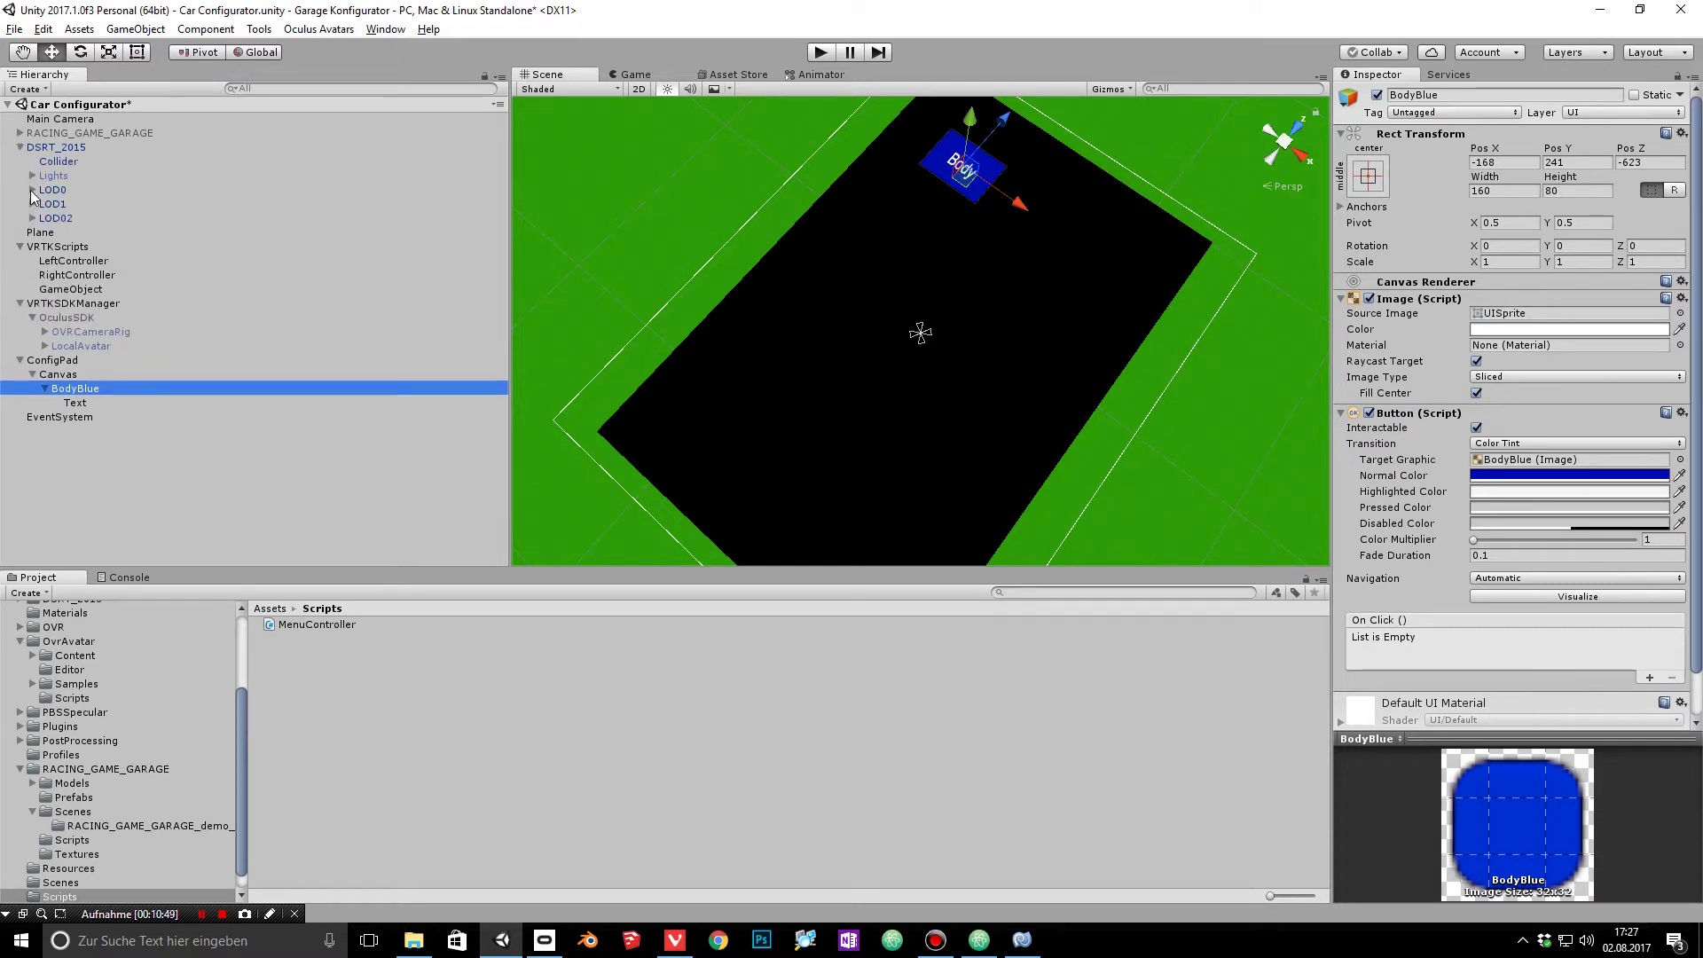
click(33, 189)
click(66, 204)
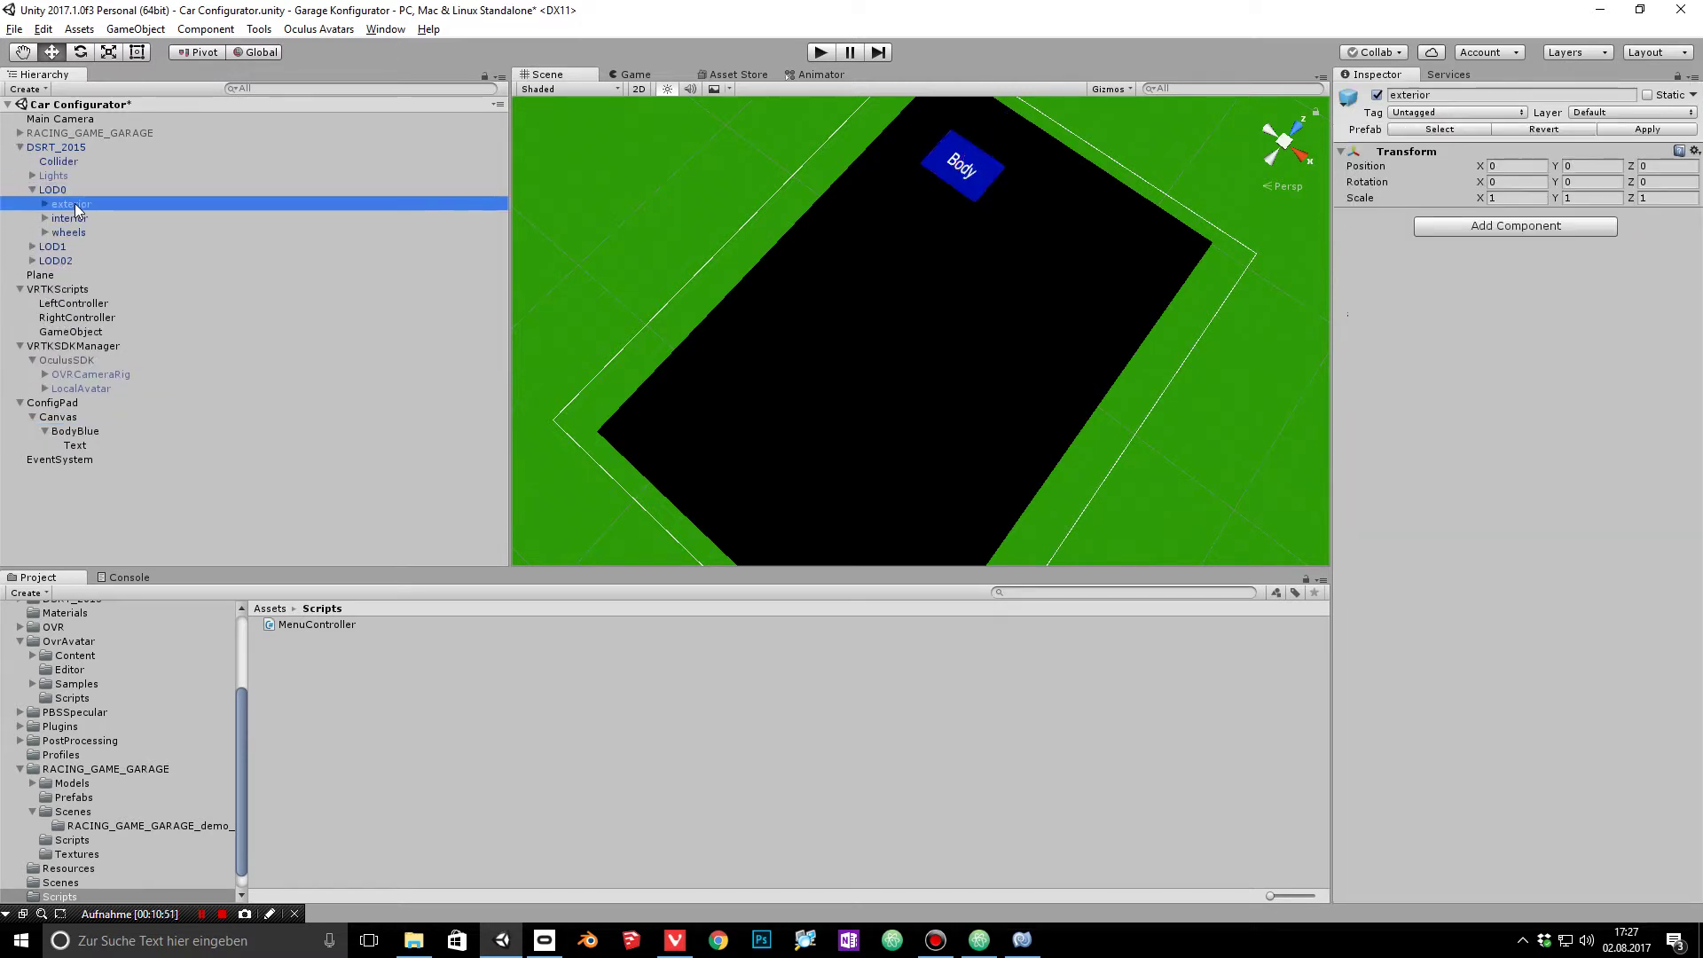
click(45, 204)
click(85, 233)
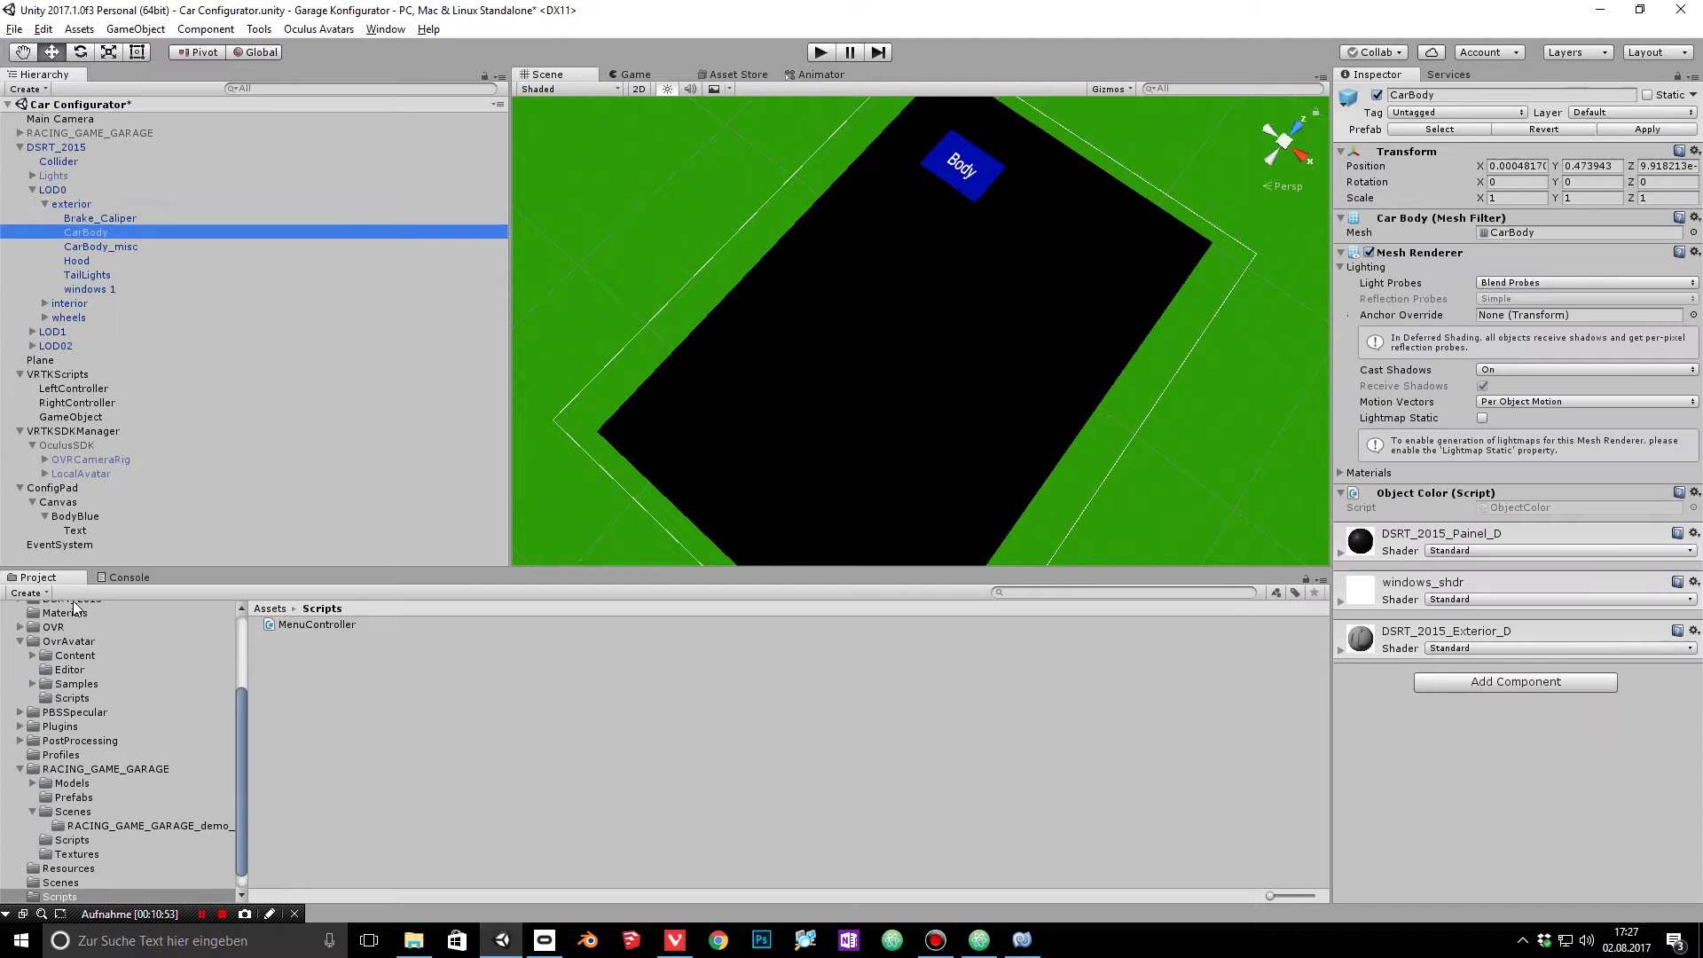
click(86, 518)
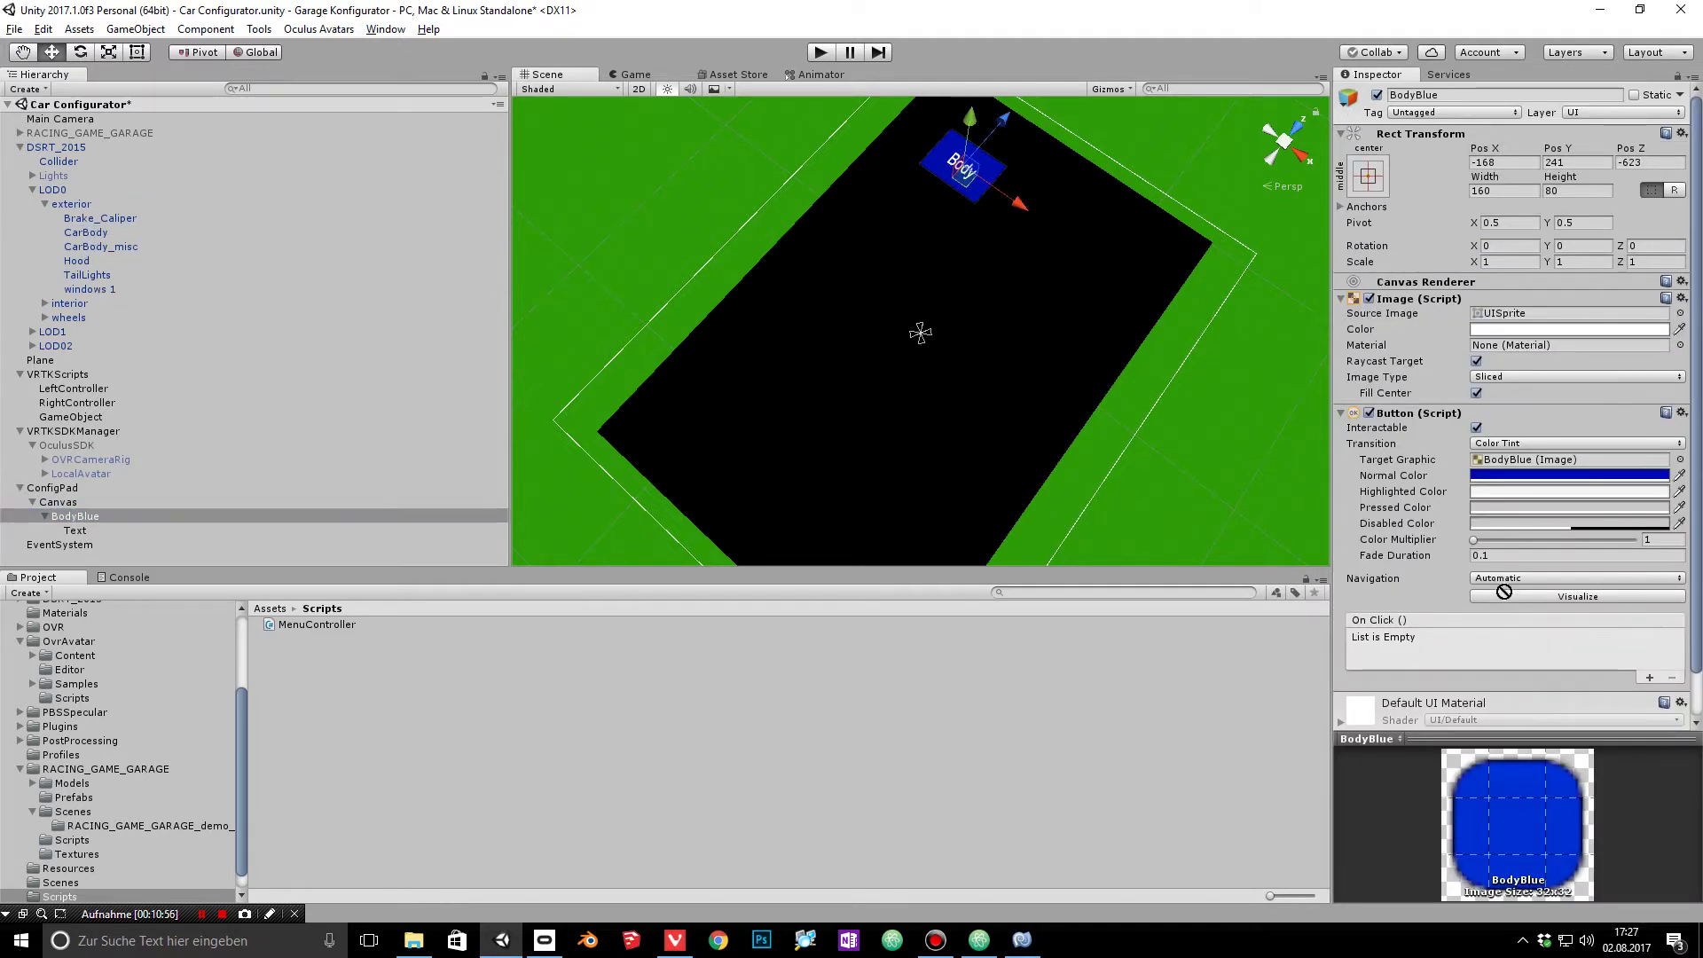
click(1649, 678)
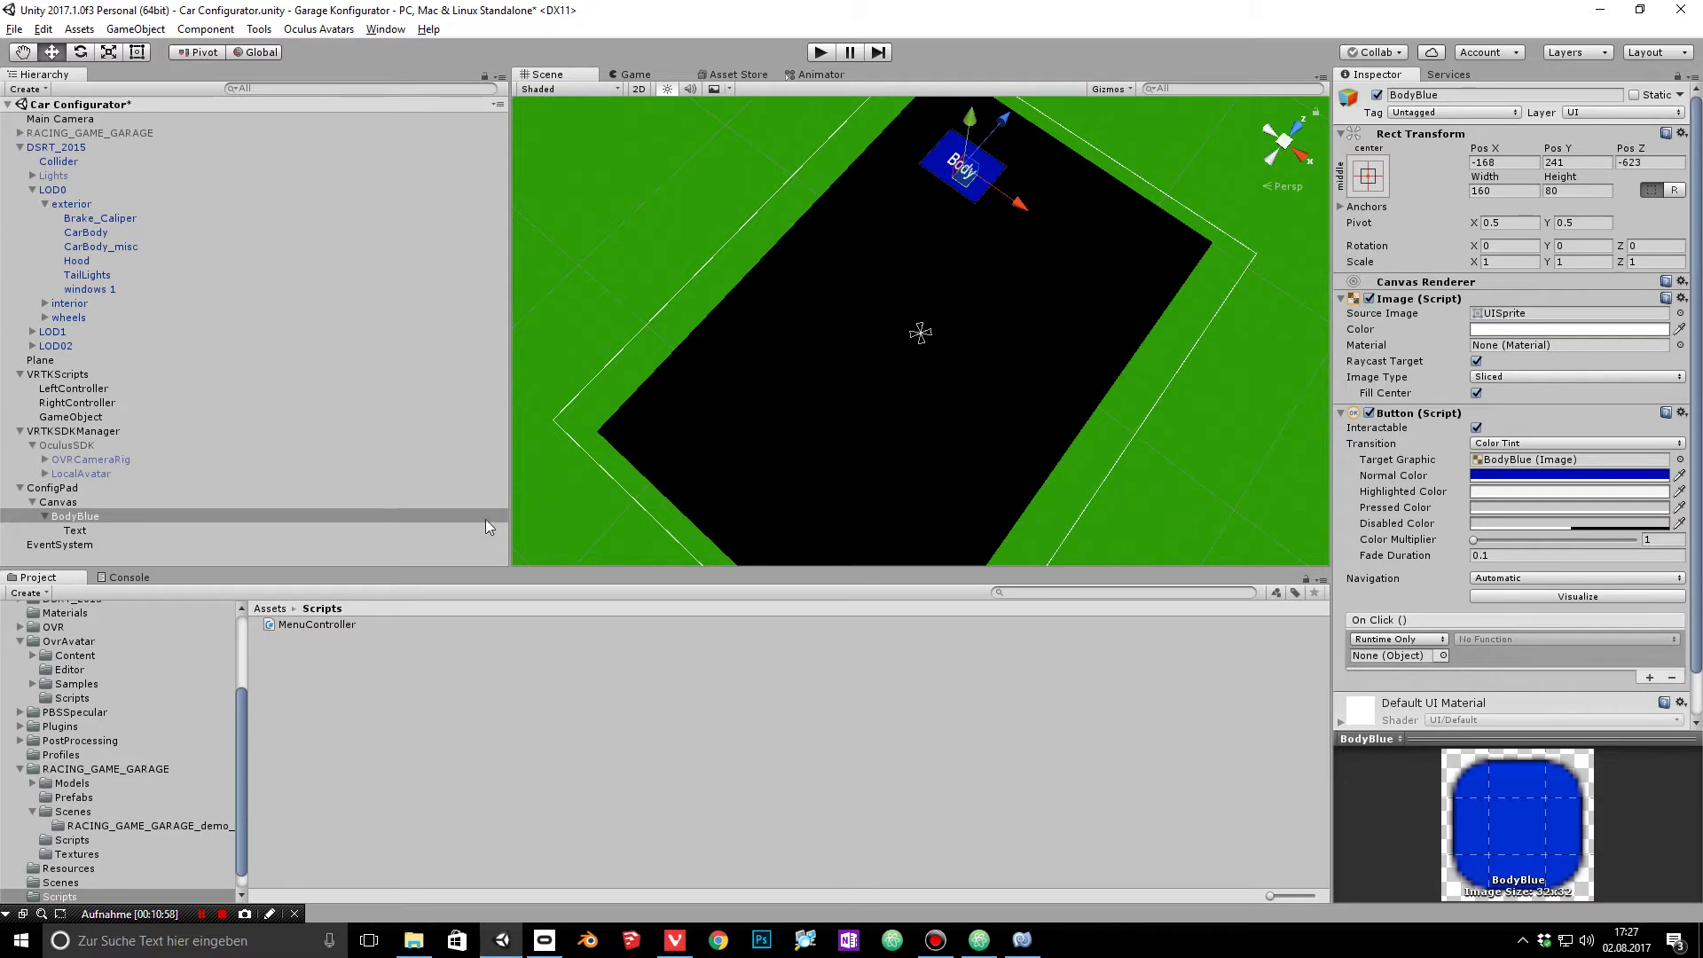
drag(89, 236, 1393, 656)
Step: Set the On Click function to MeshRenderer.sharedMaterial with the Blue material
click(1588, 639)
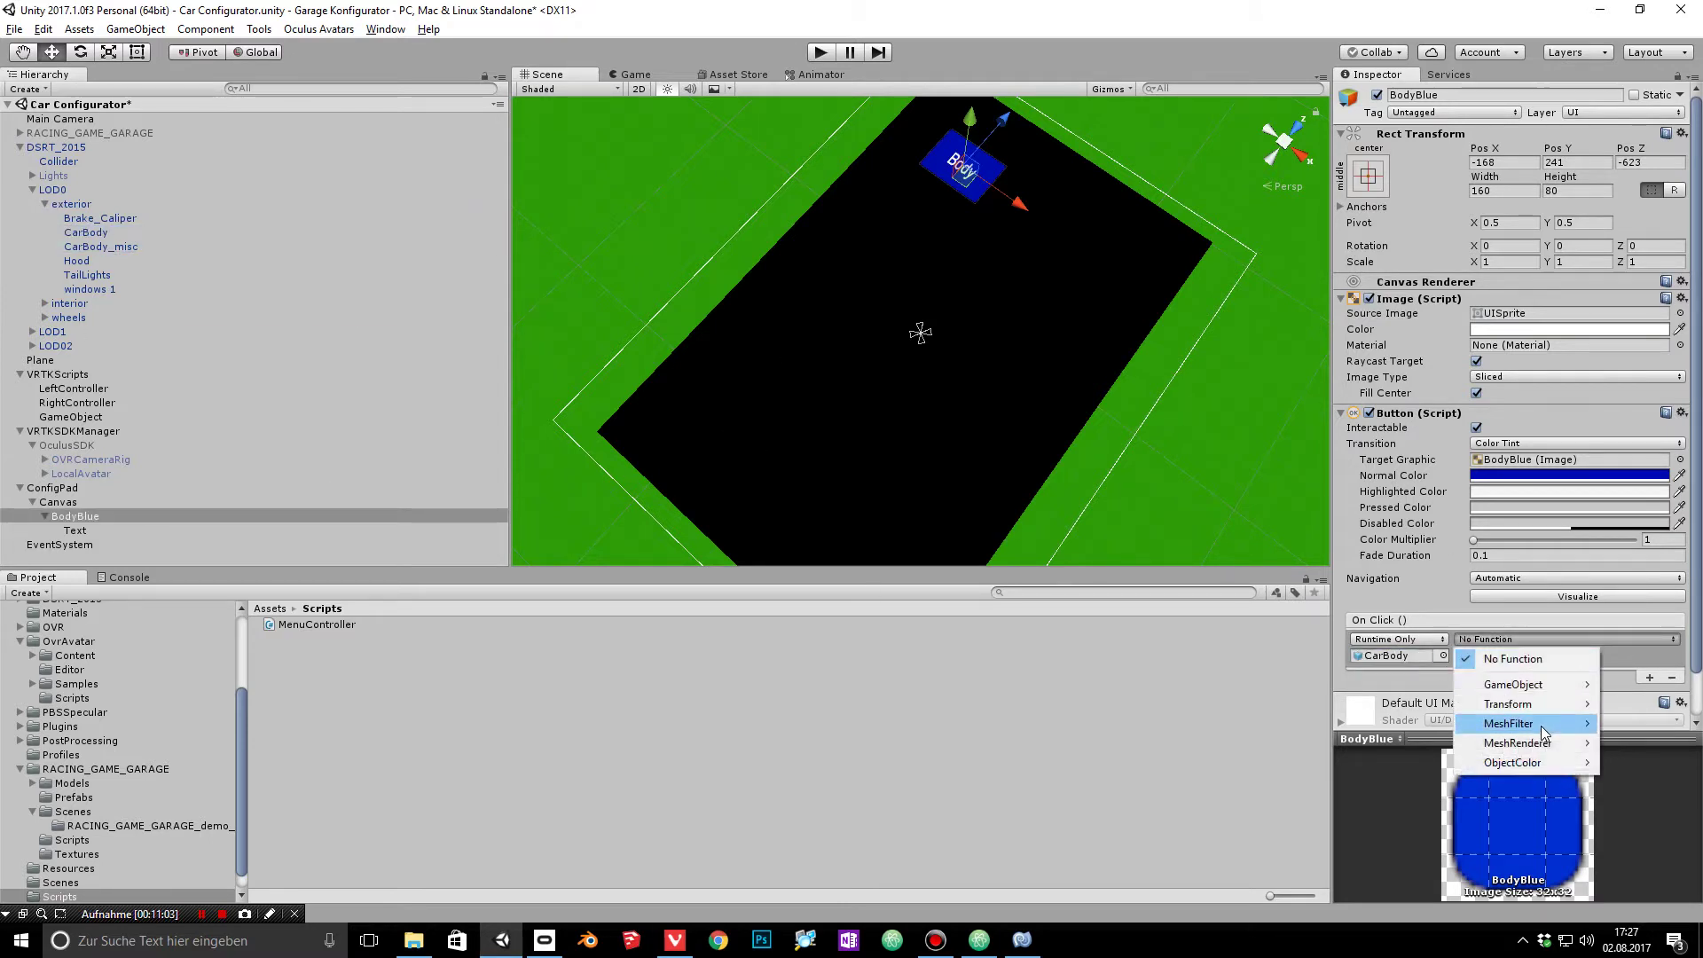
mouse_move(1553, 743)
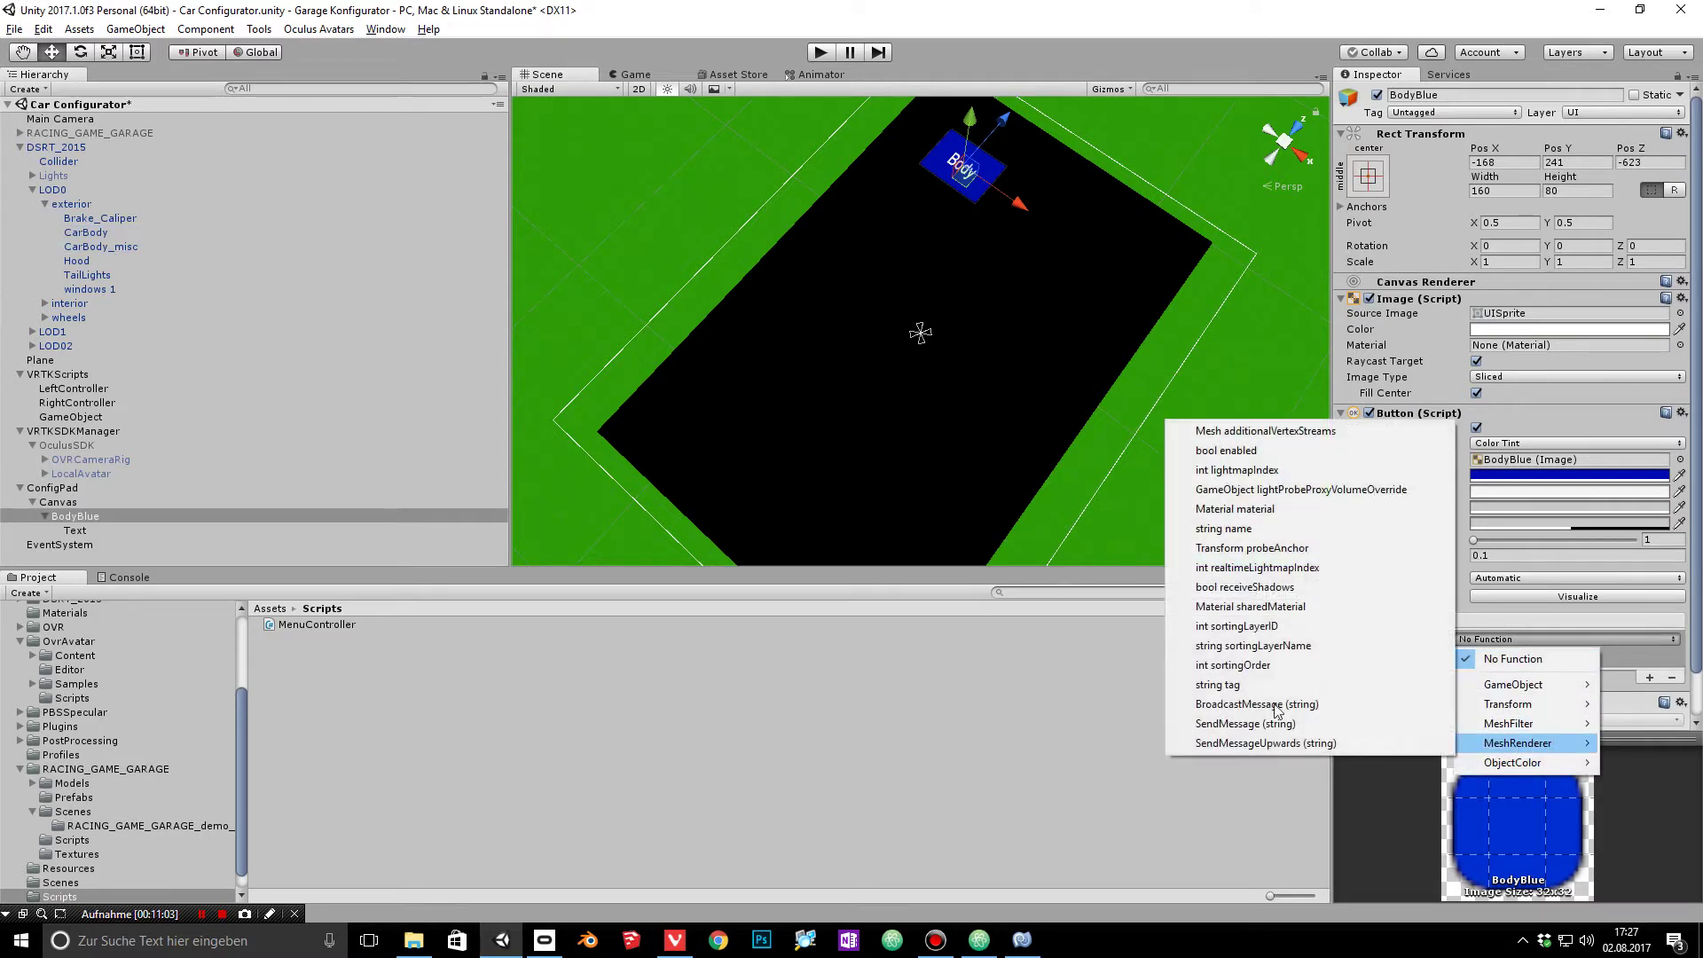
click(1306, 607)
click(1675, 659)
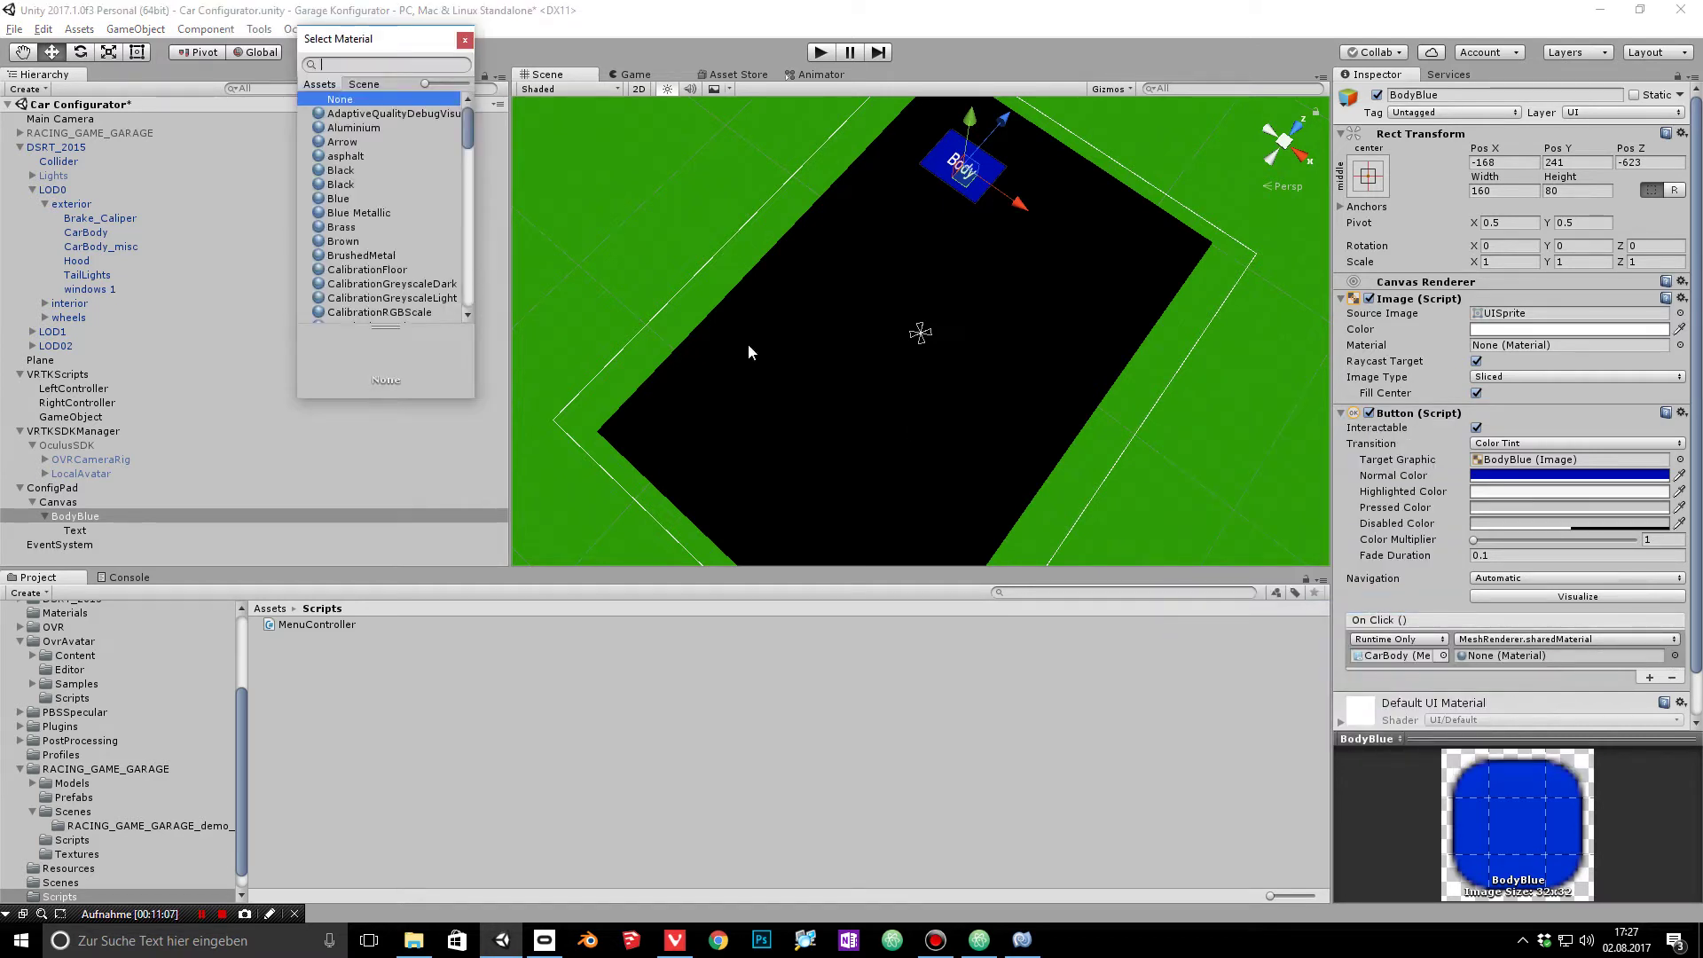
text(blue)
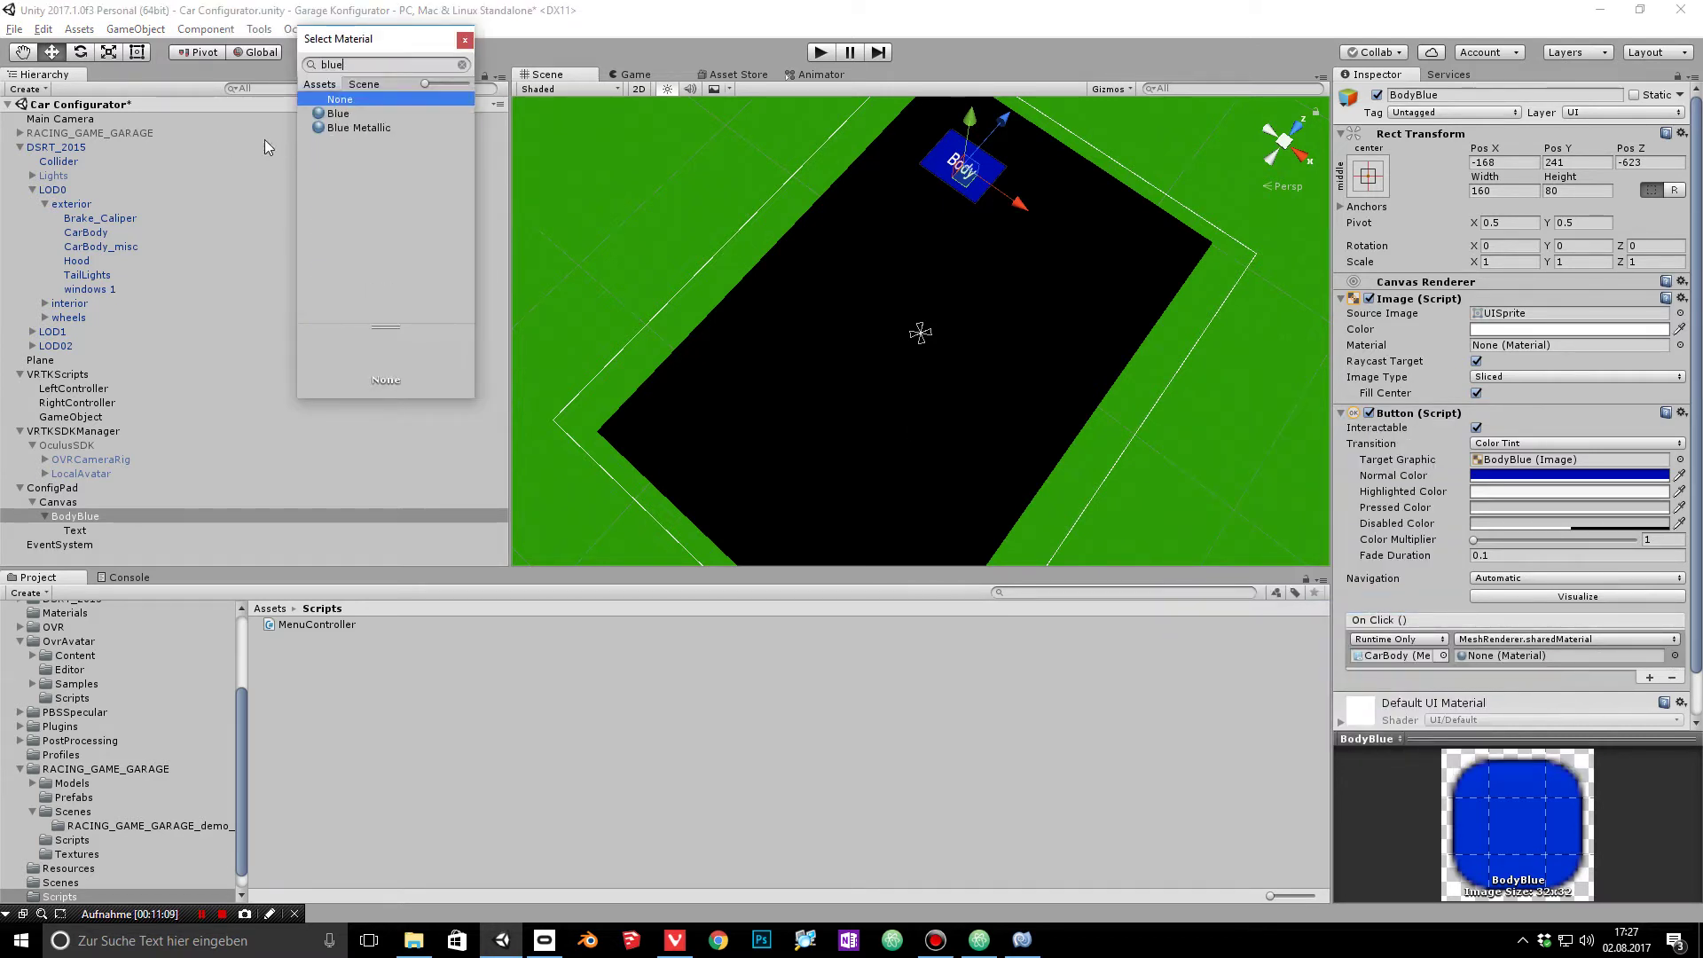
click(347, 115)
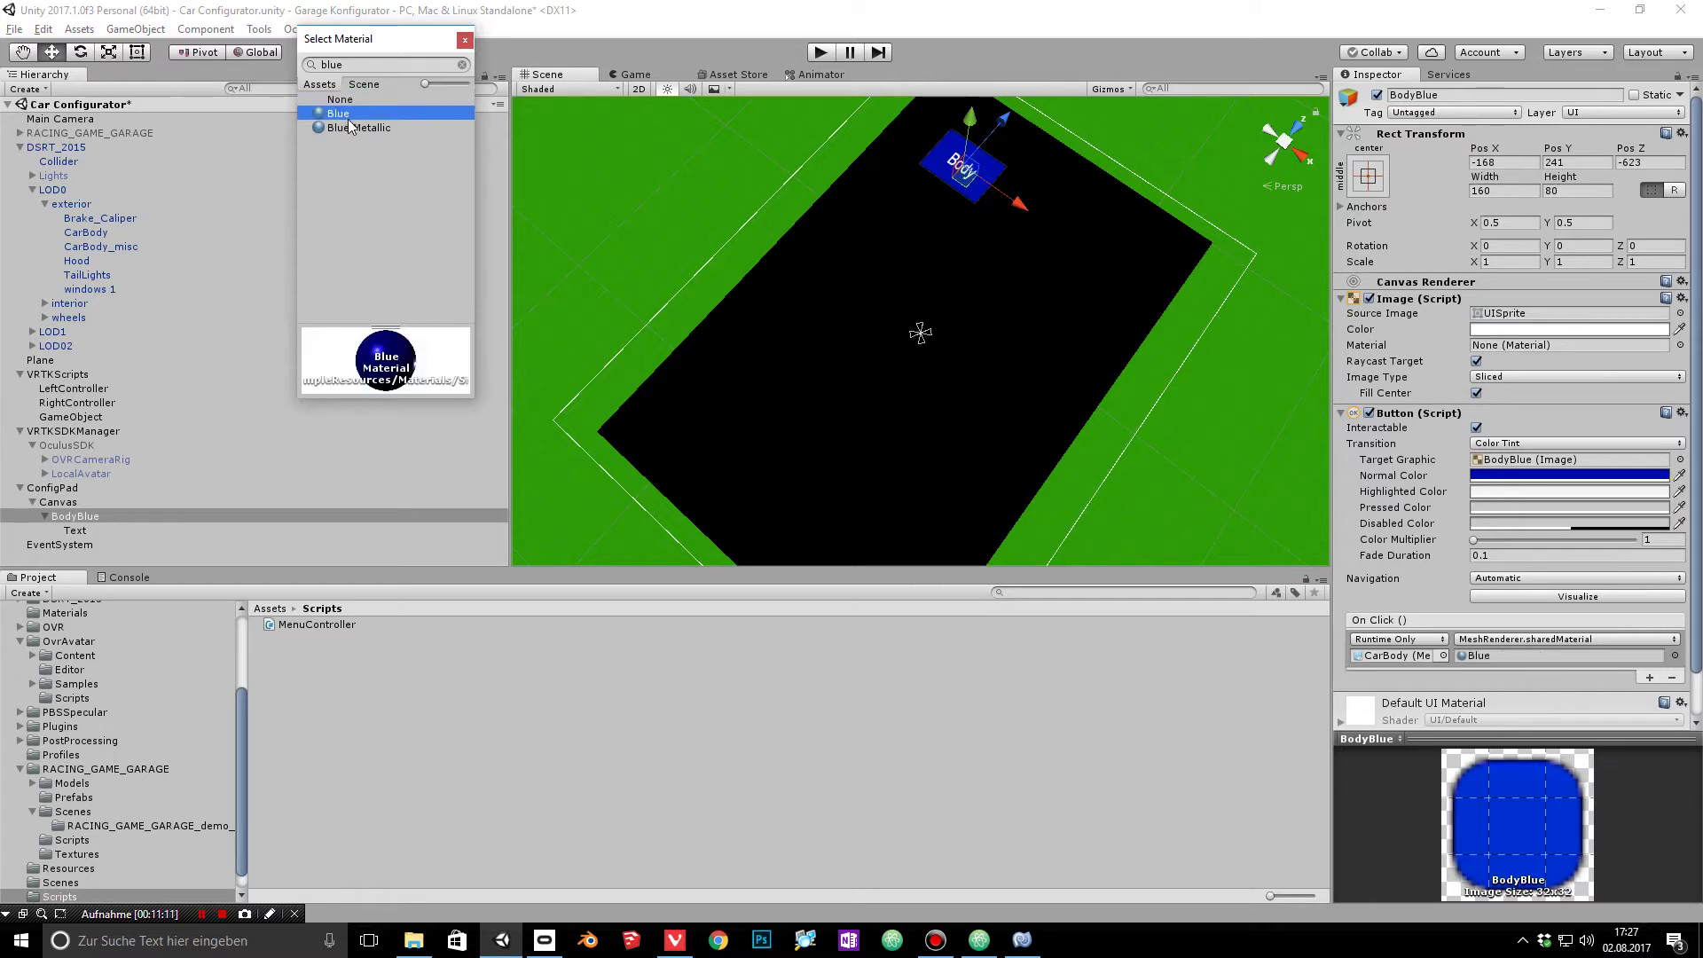
Step: Confirm Blue as the BodyBlue button's On Click material and inspect that material's surface settings
click(351, 127)
click(352, 115)
double_click(354, 115)
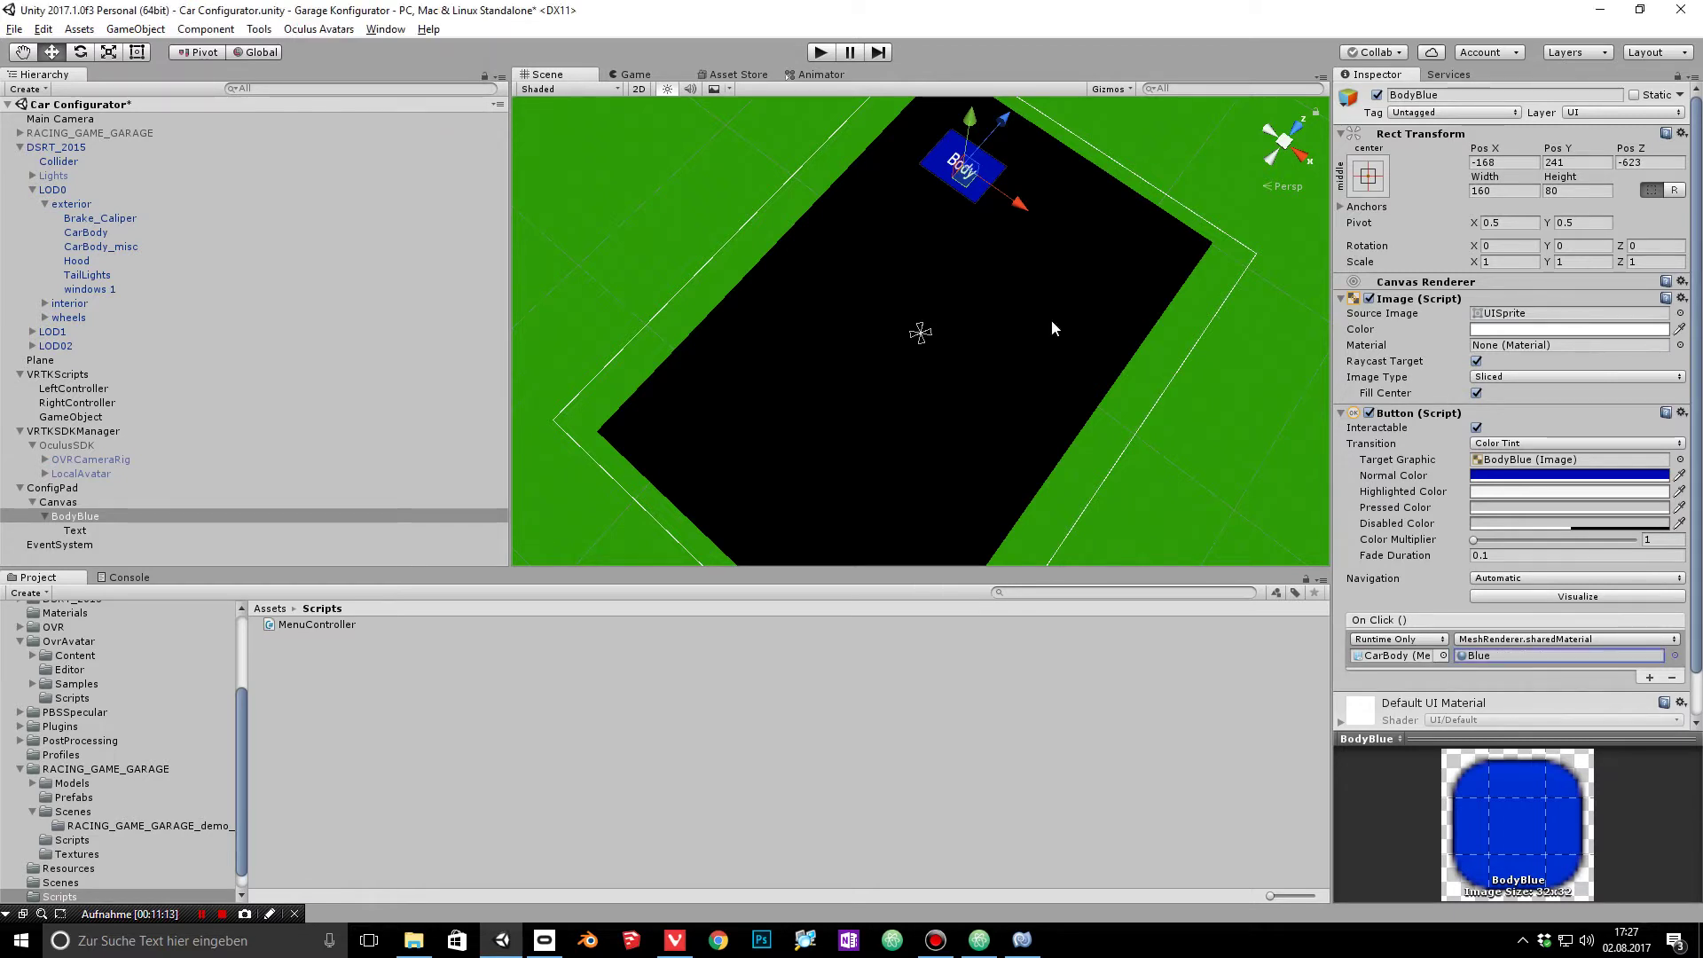
double_click(1483, 655)
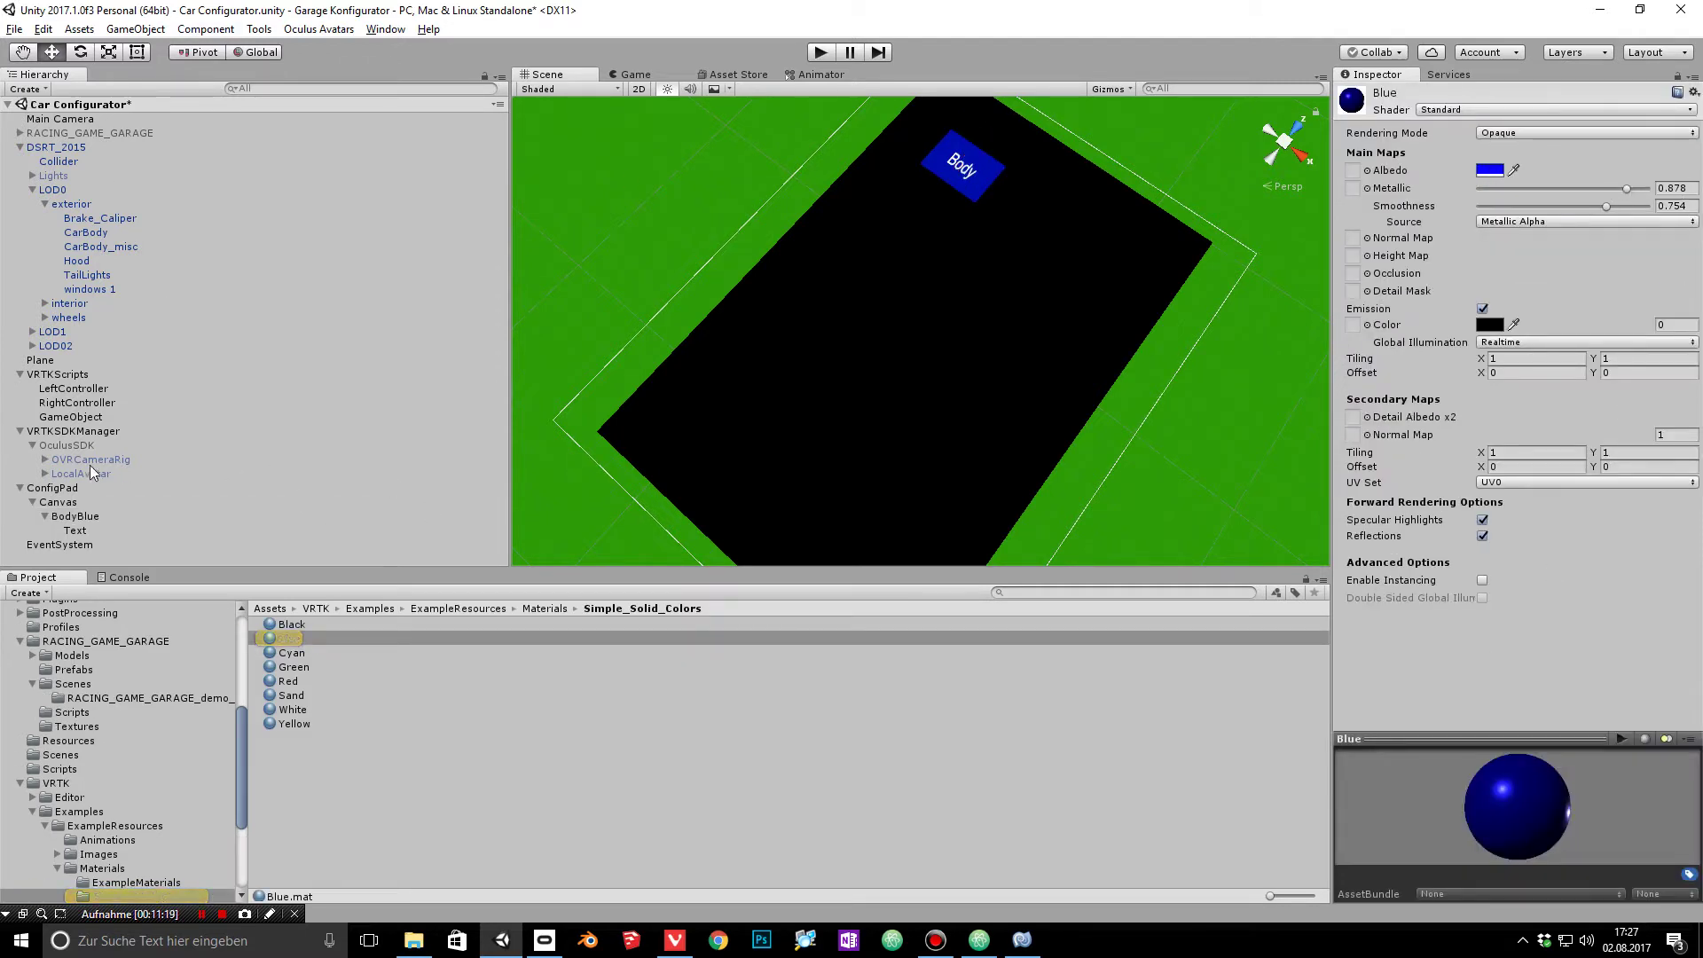
click(76, 516)
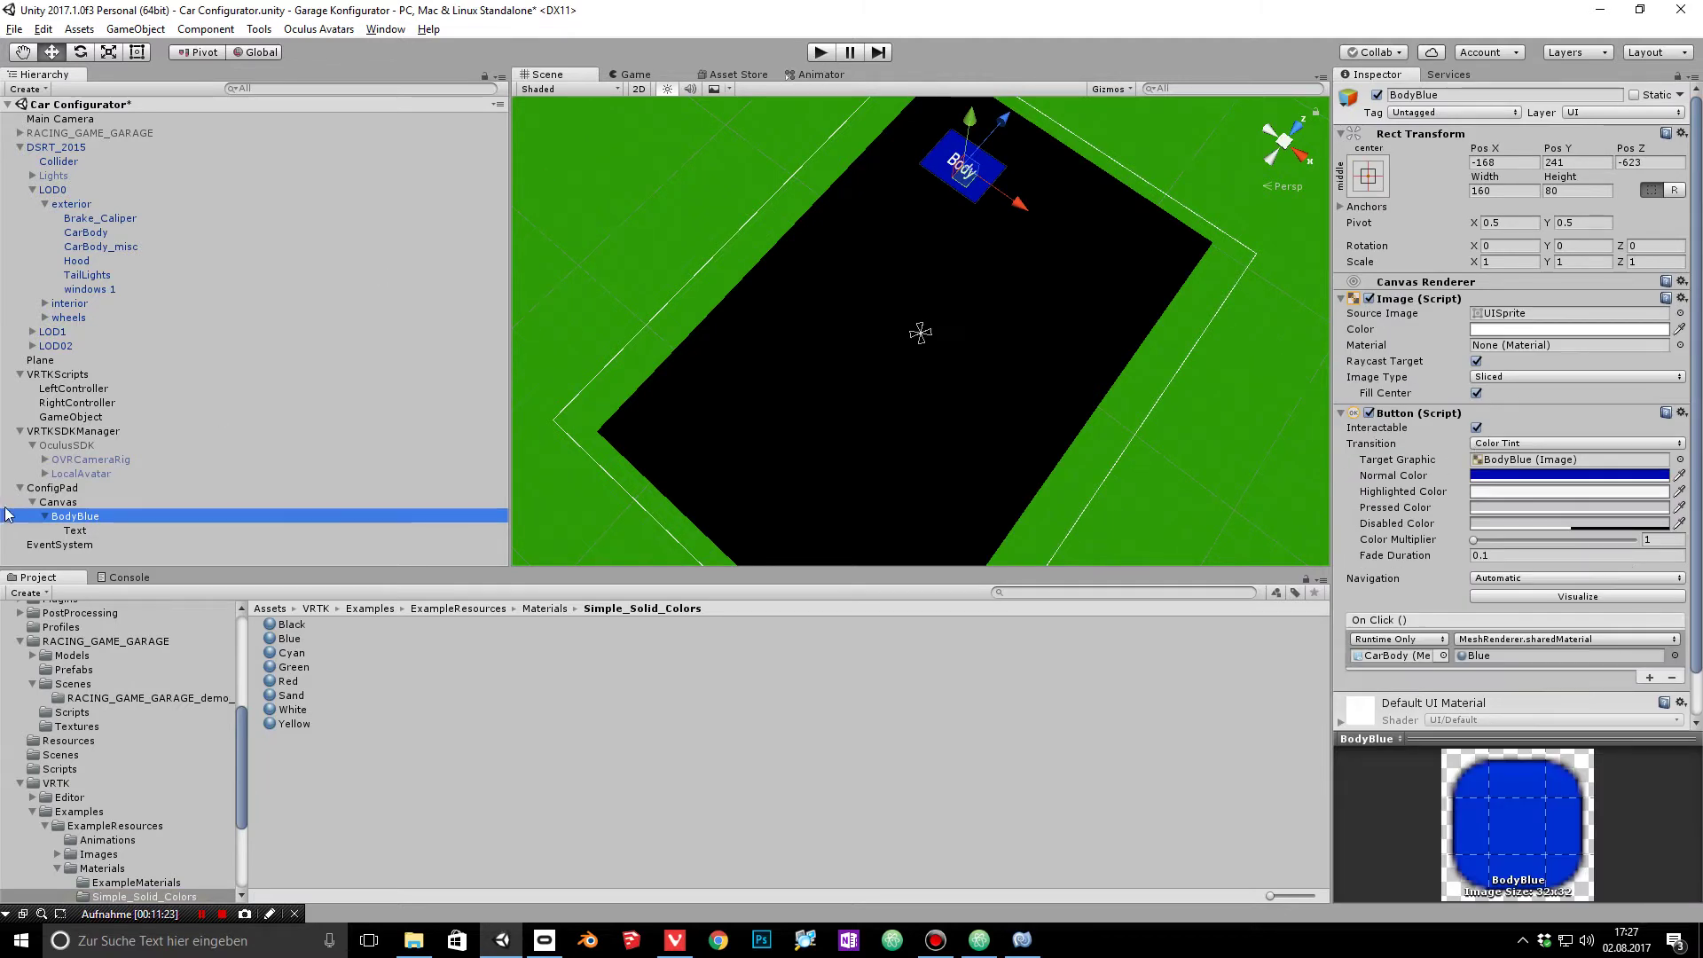
Step: Set both the Activation Button and Selection Button of RightController's VRTK_UI Pointer to Grip Touch
click(89, 390)
click(89, 404)
scroll(1511, 741, down, 10)
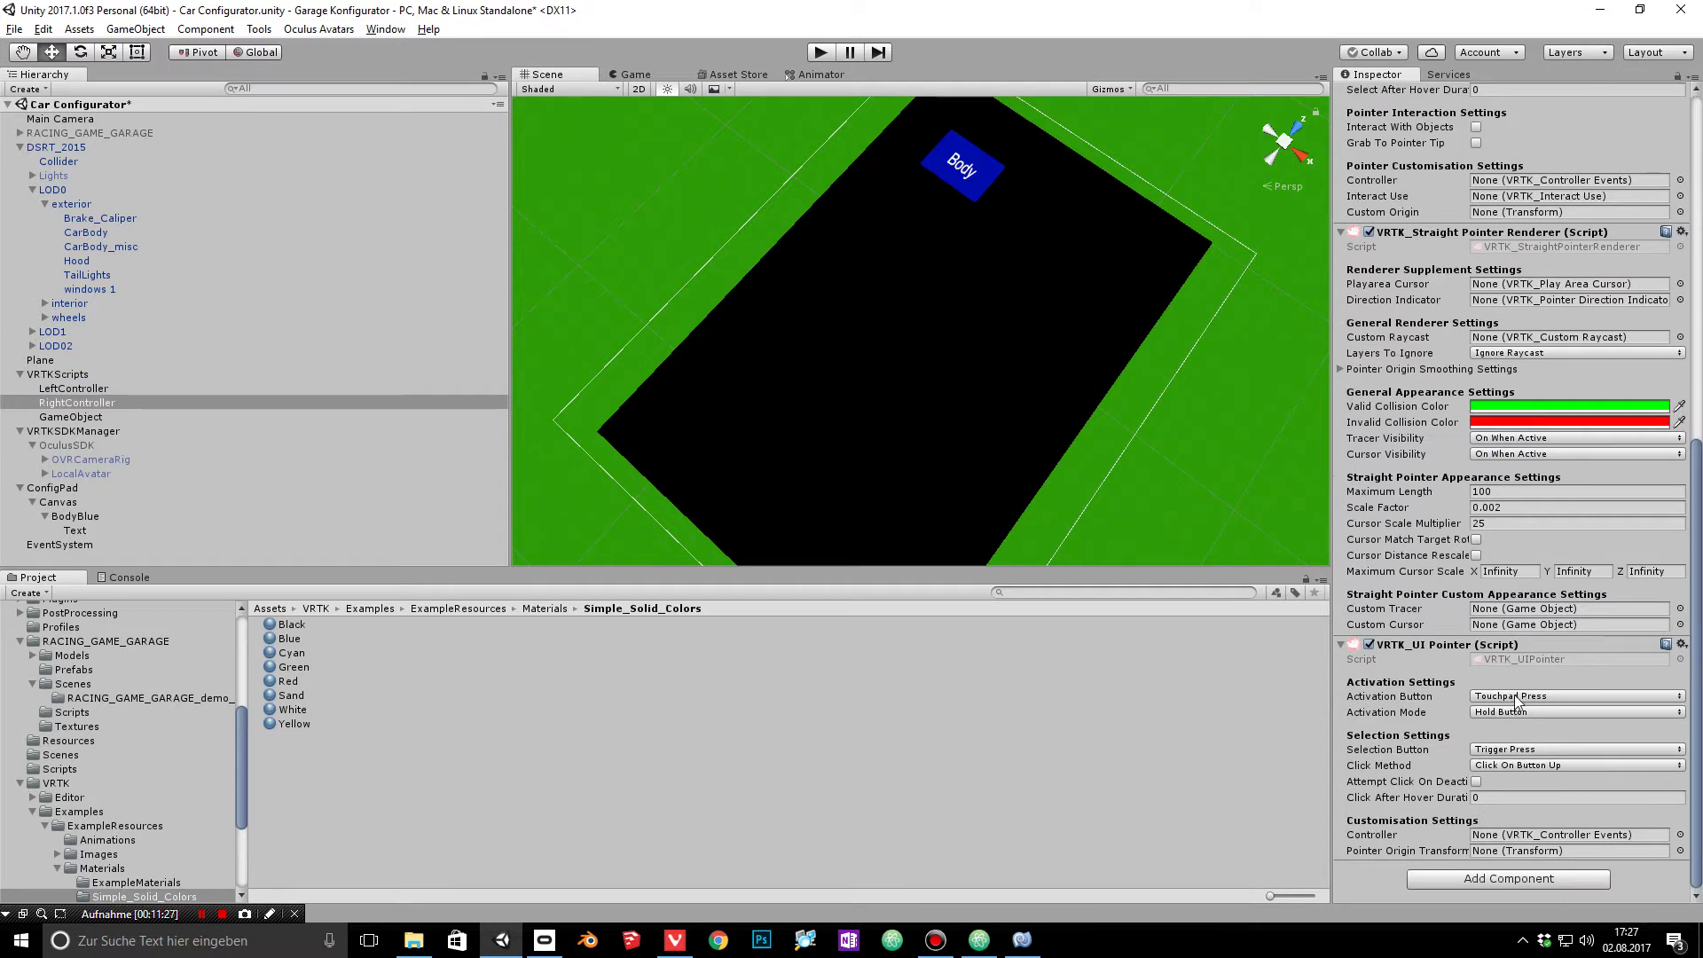
click(1518, 699)
click(1506, 530)
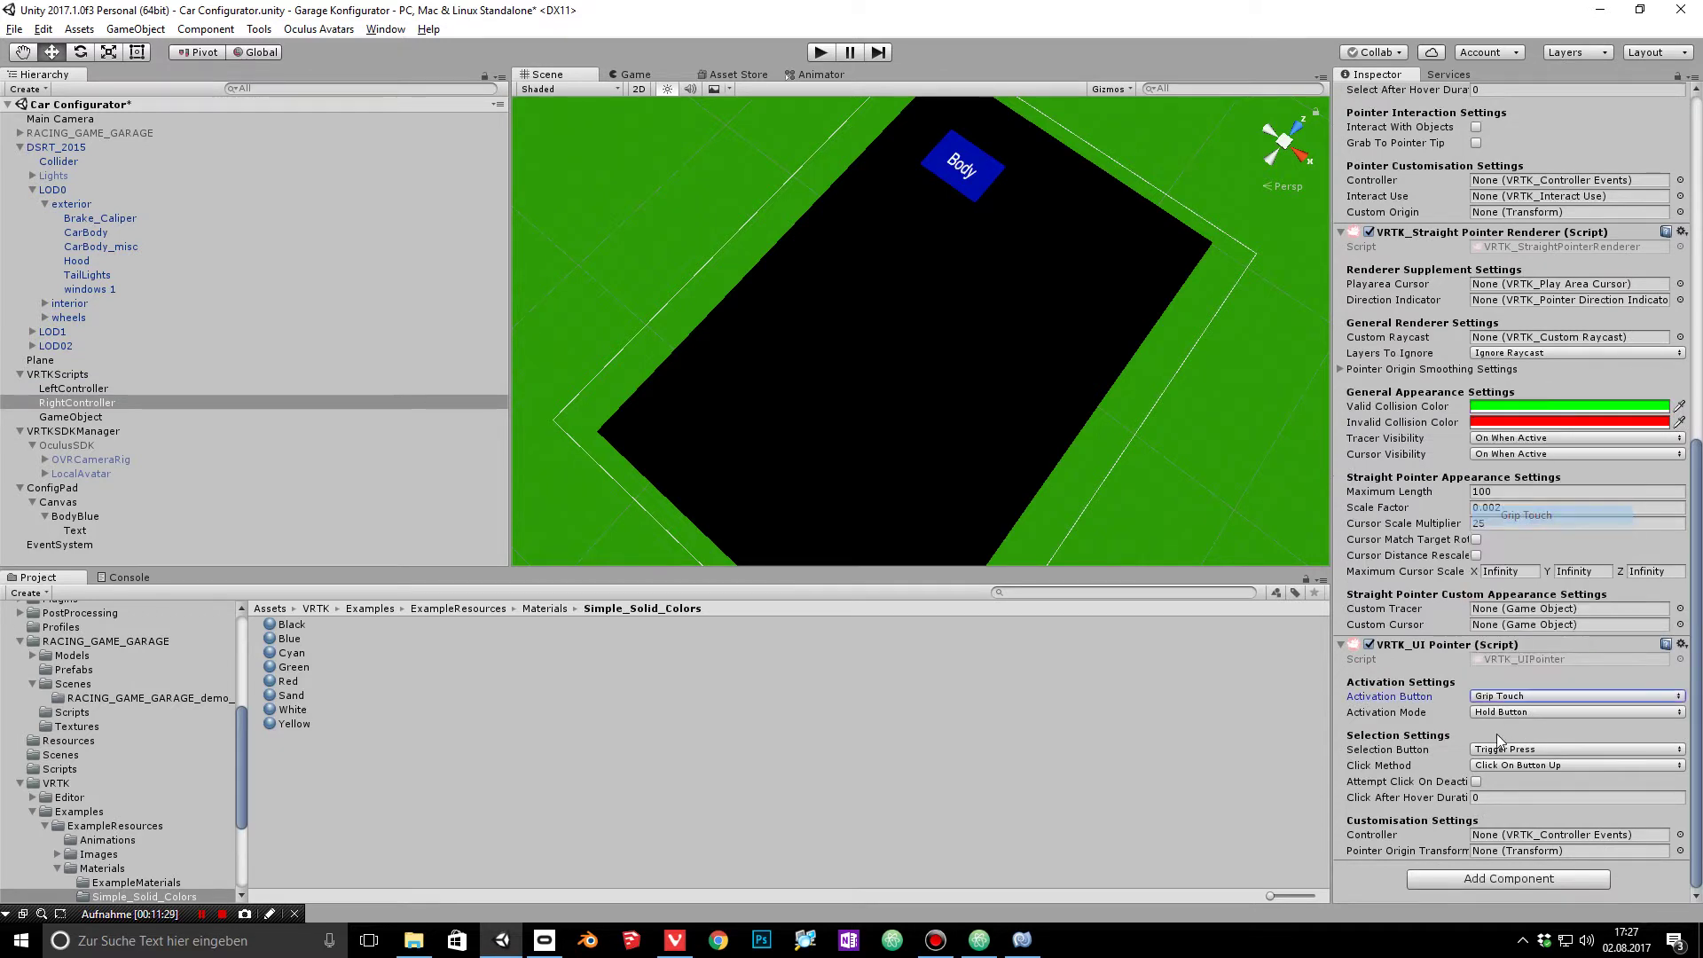
click(1517, 750)
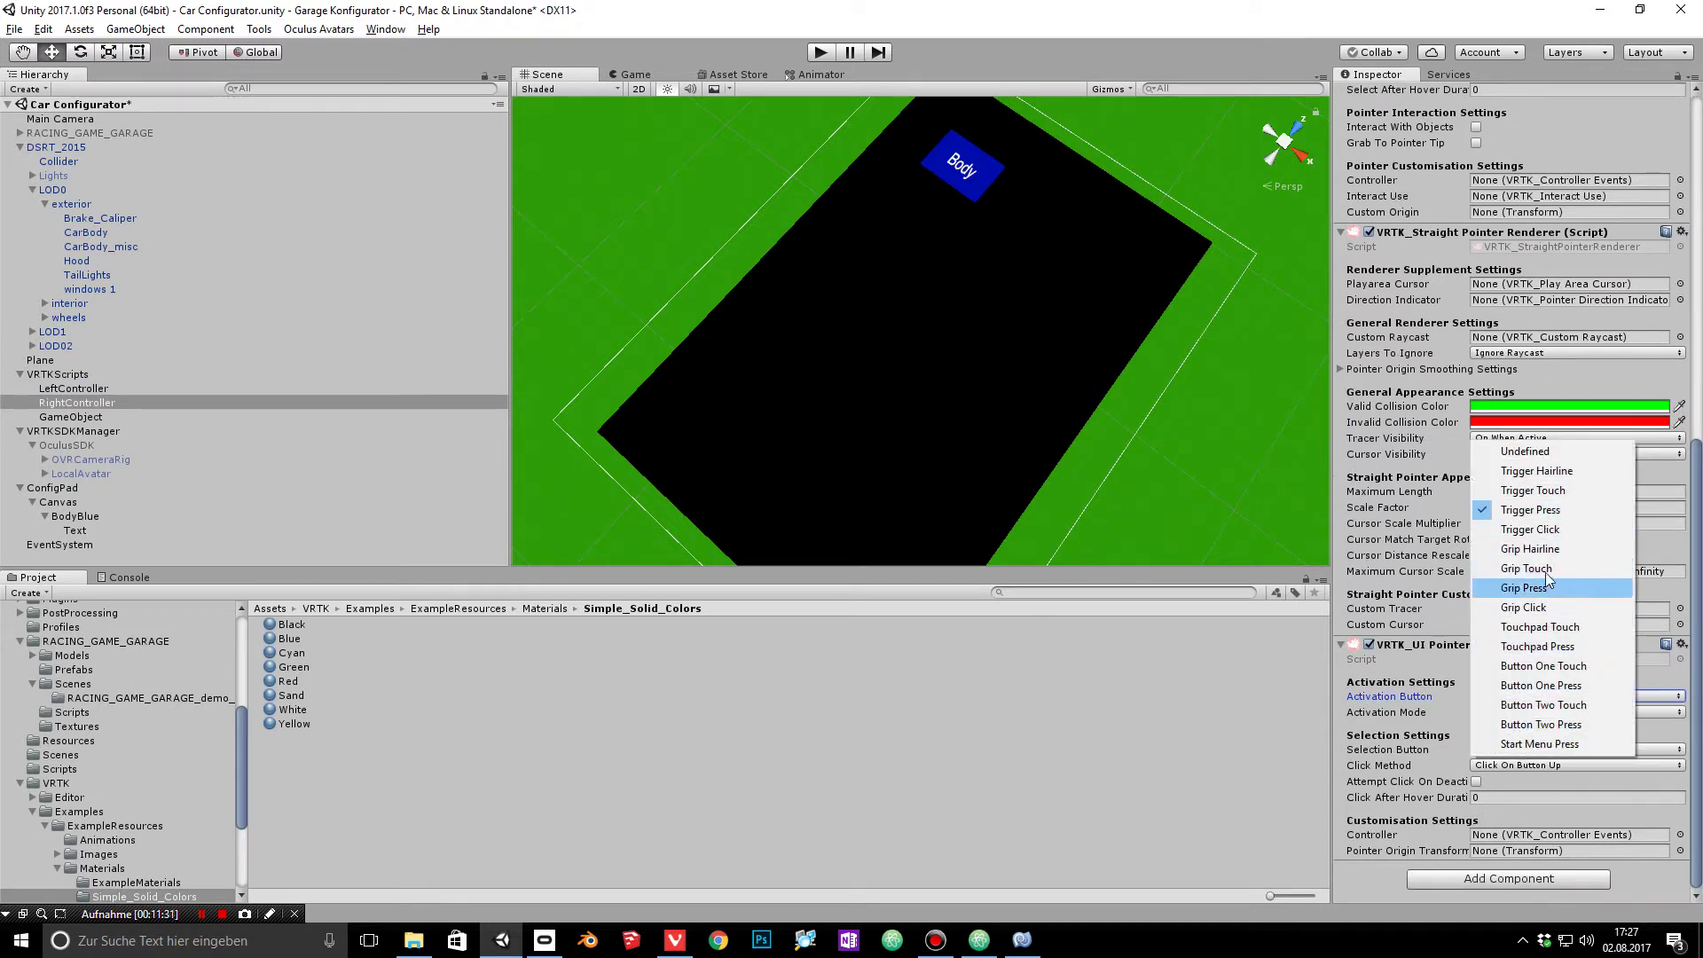
click(1548, 572)
Step: Set the UI Pointer's Activation Mode to Always On, Click Method to Click On Button Down, and Click After Hover Duration to 0.1
click(1517, 712)
click(1553, 769)
click(1524, 769)
click(1553, 803)
click(1528, 798)
text(0.1)
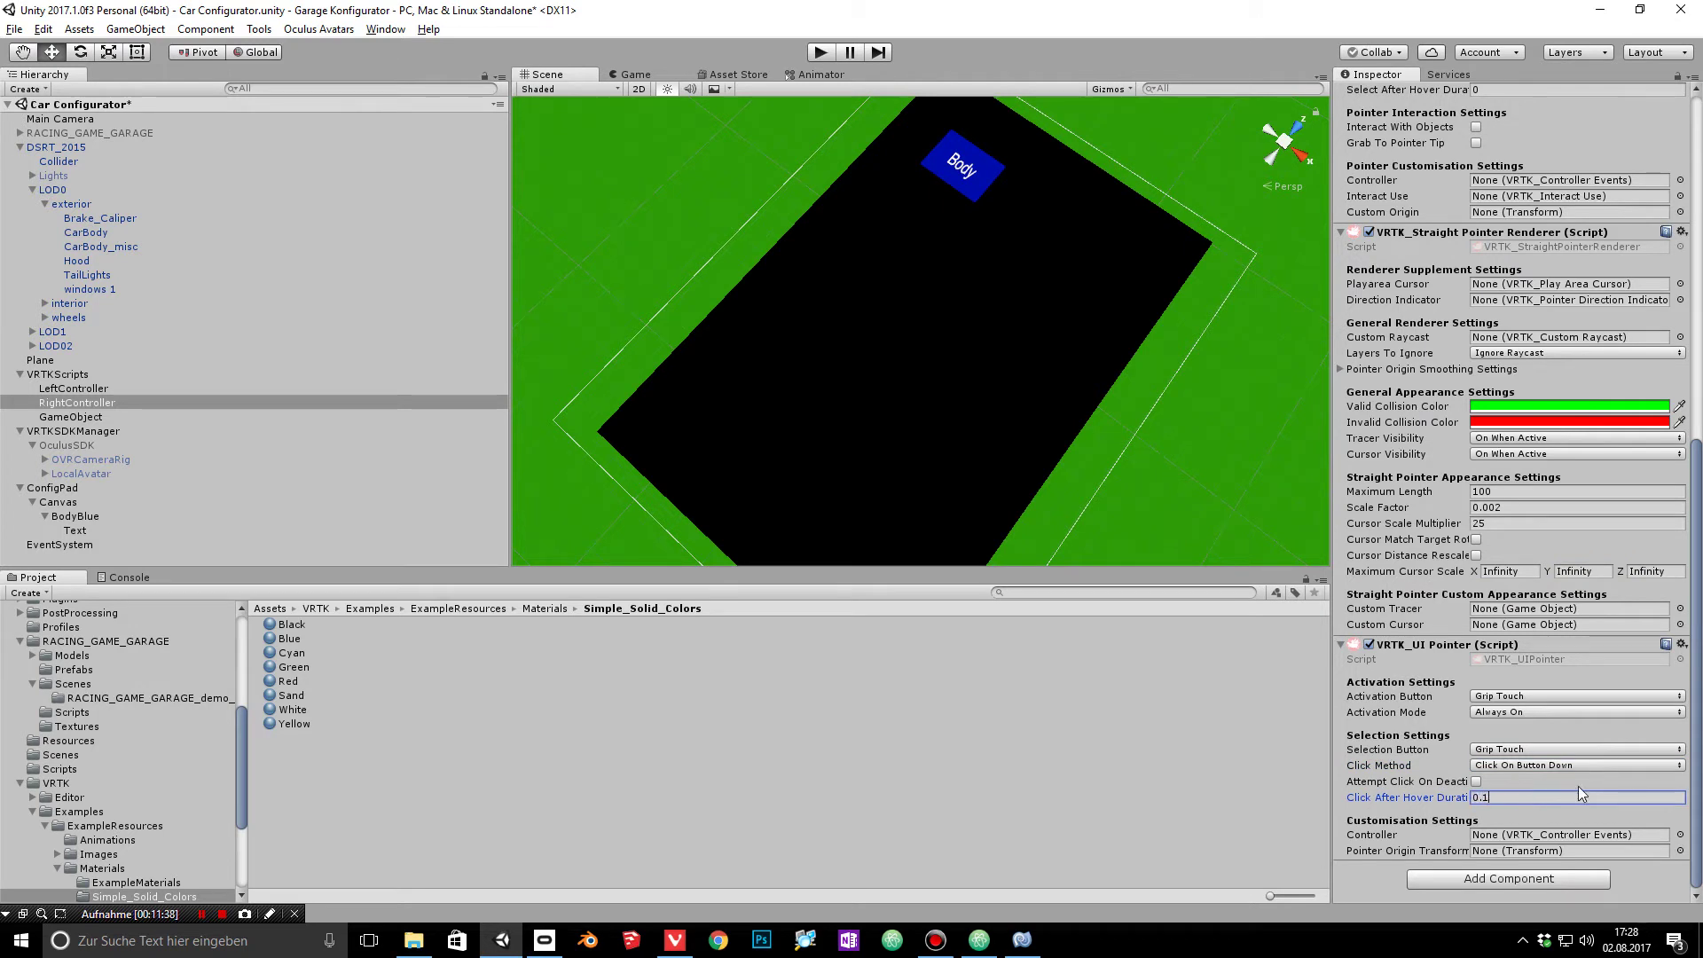
Step: Run the scene in Play mode to test the controller pointer, and stop it again
click(824, 52)
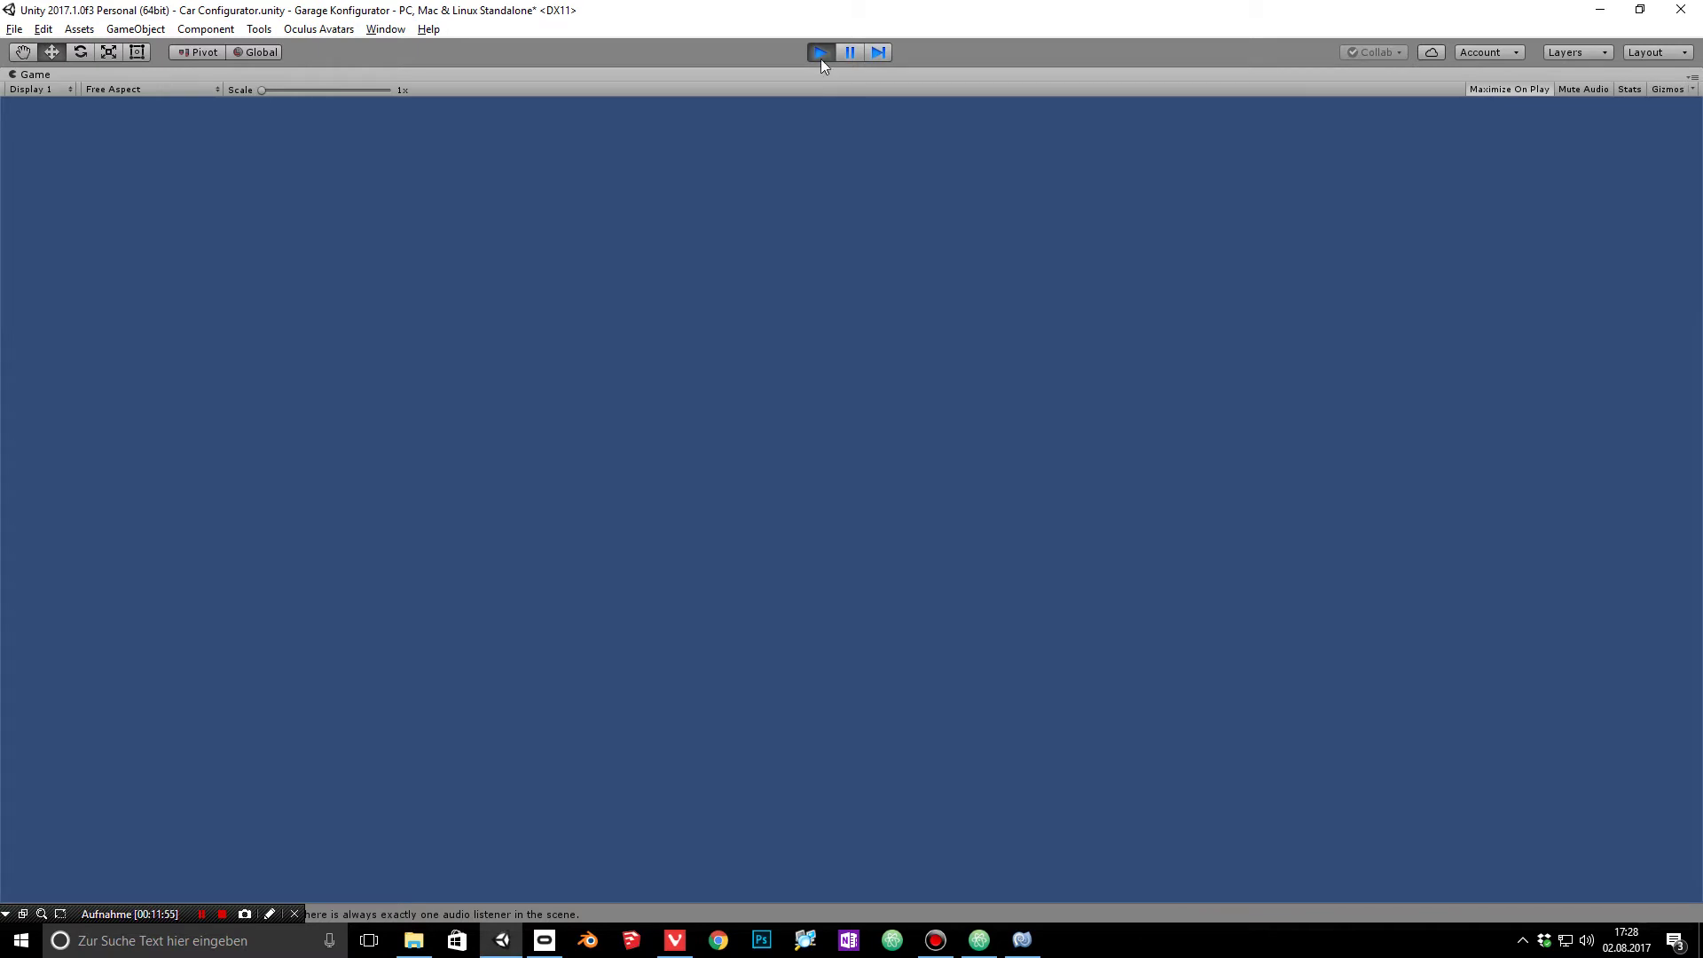
click(820, 57)
click(200, 914)
click(201, 914)
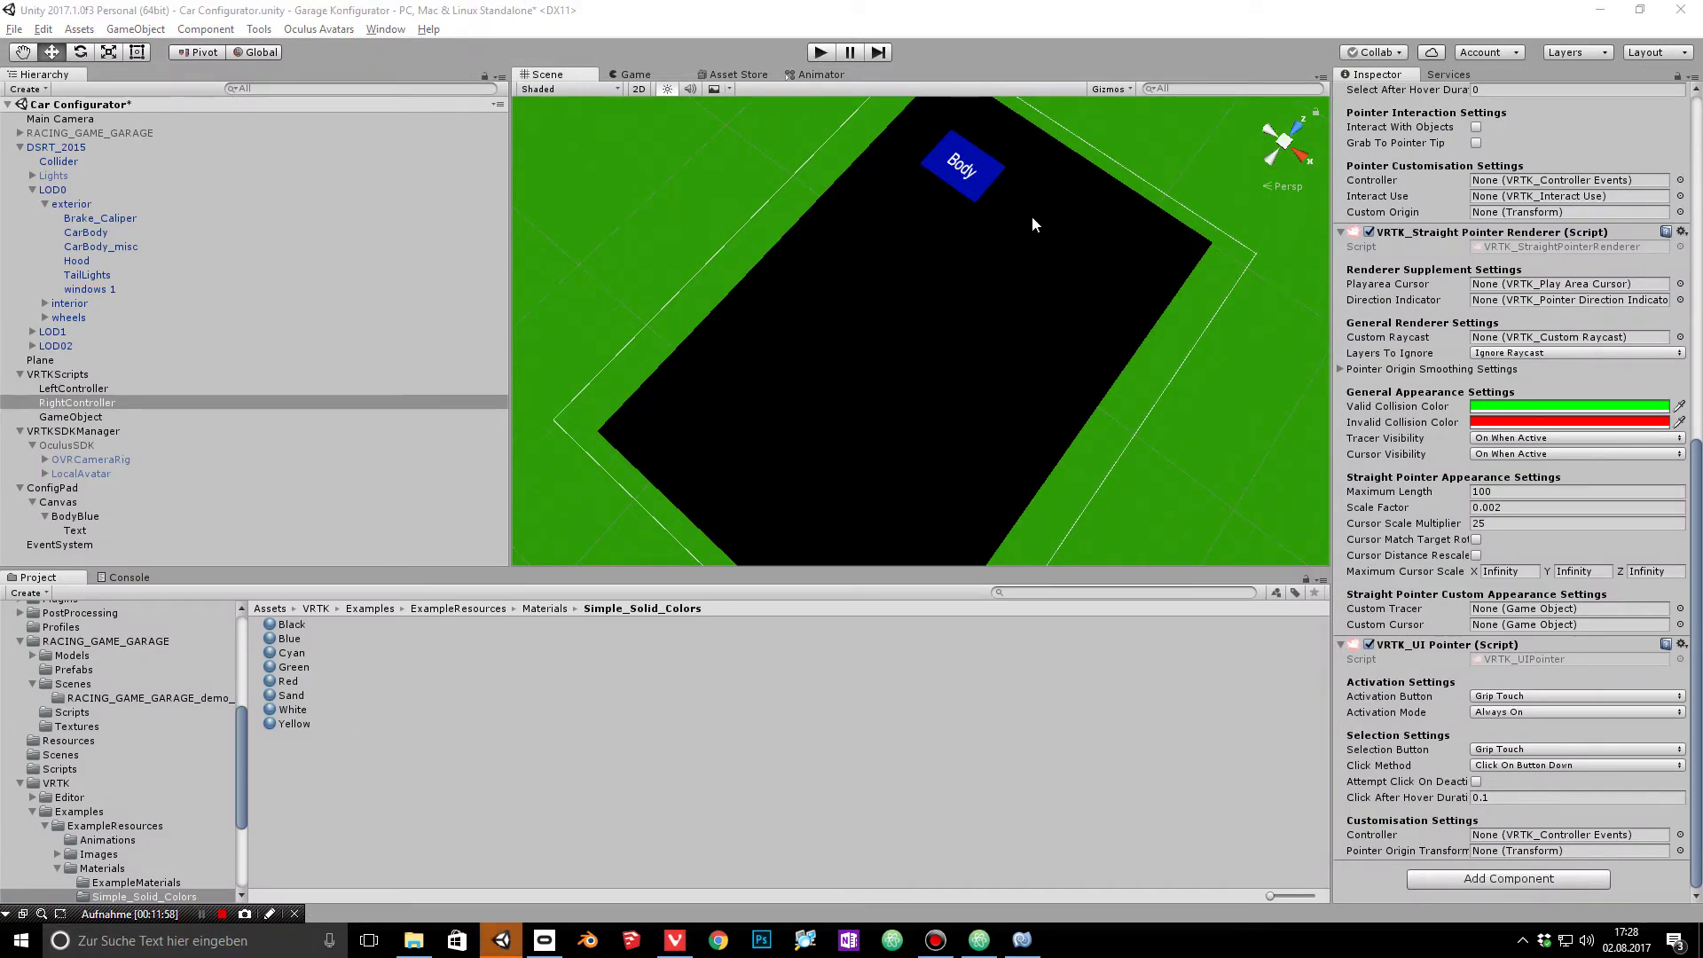
Step: Duplicate the BodyBlue button and move the copy beside the original, at about Pos X 30
alt+drag(791, 261, 886, 274)
drag(970, 221, 802, 261)
click(933, 172)
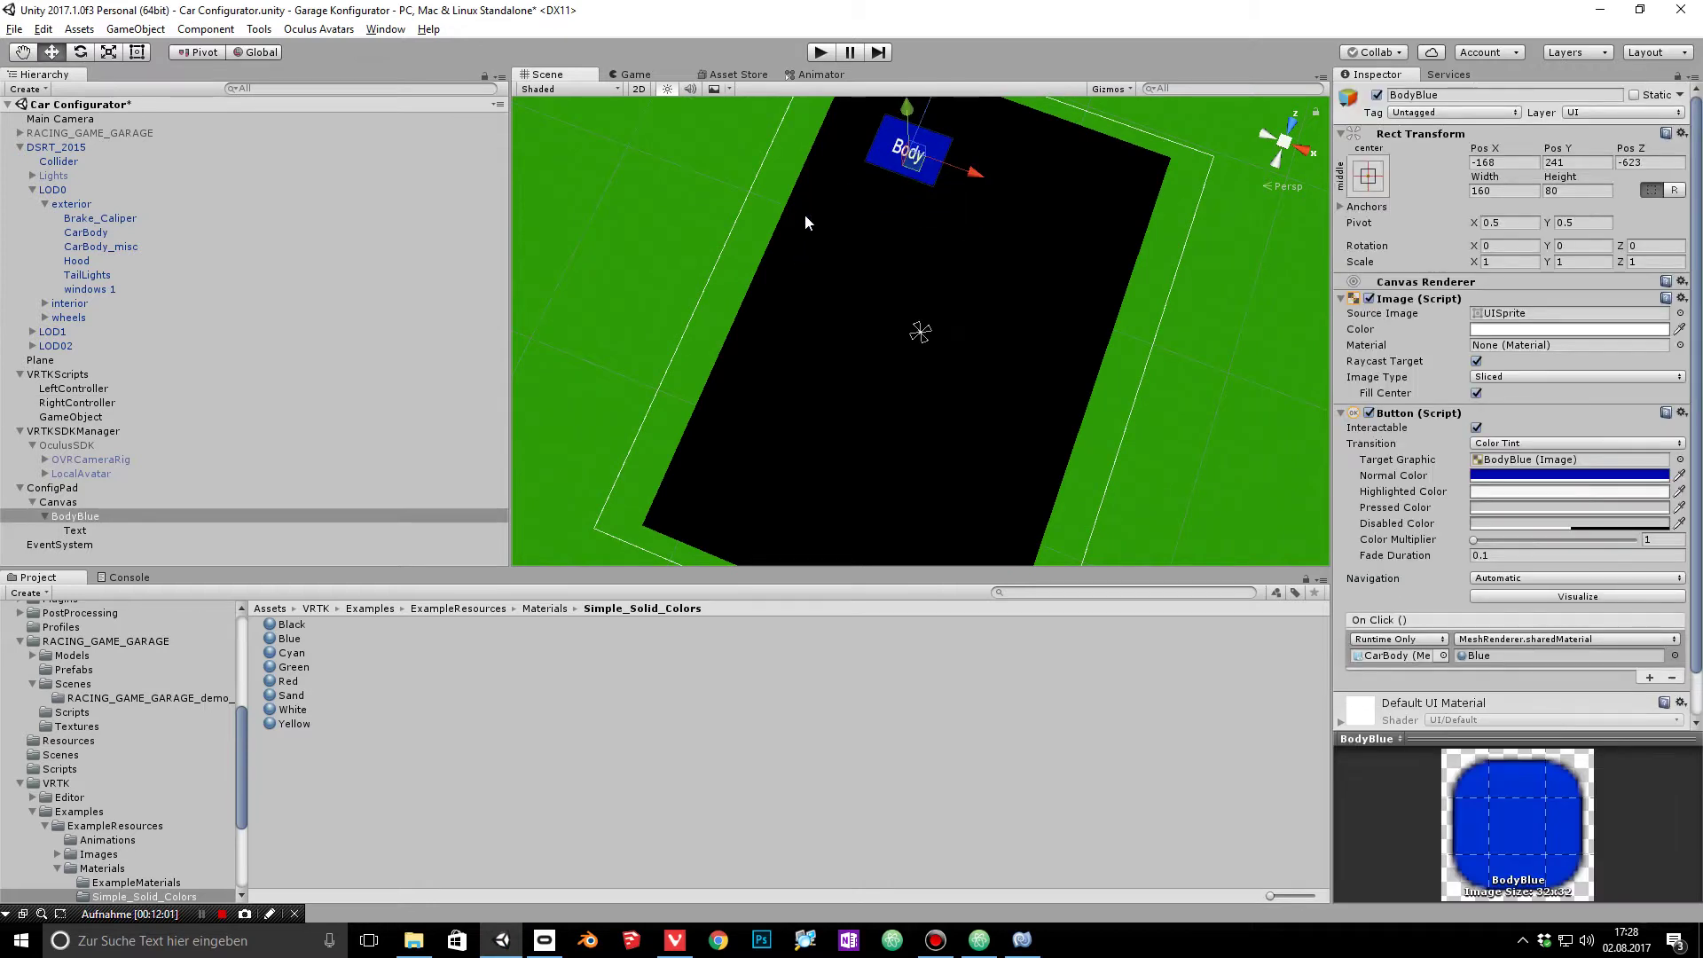
right_click(86, 521)
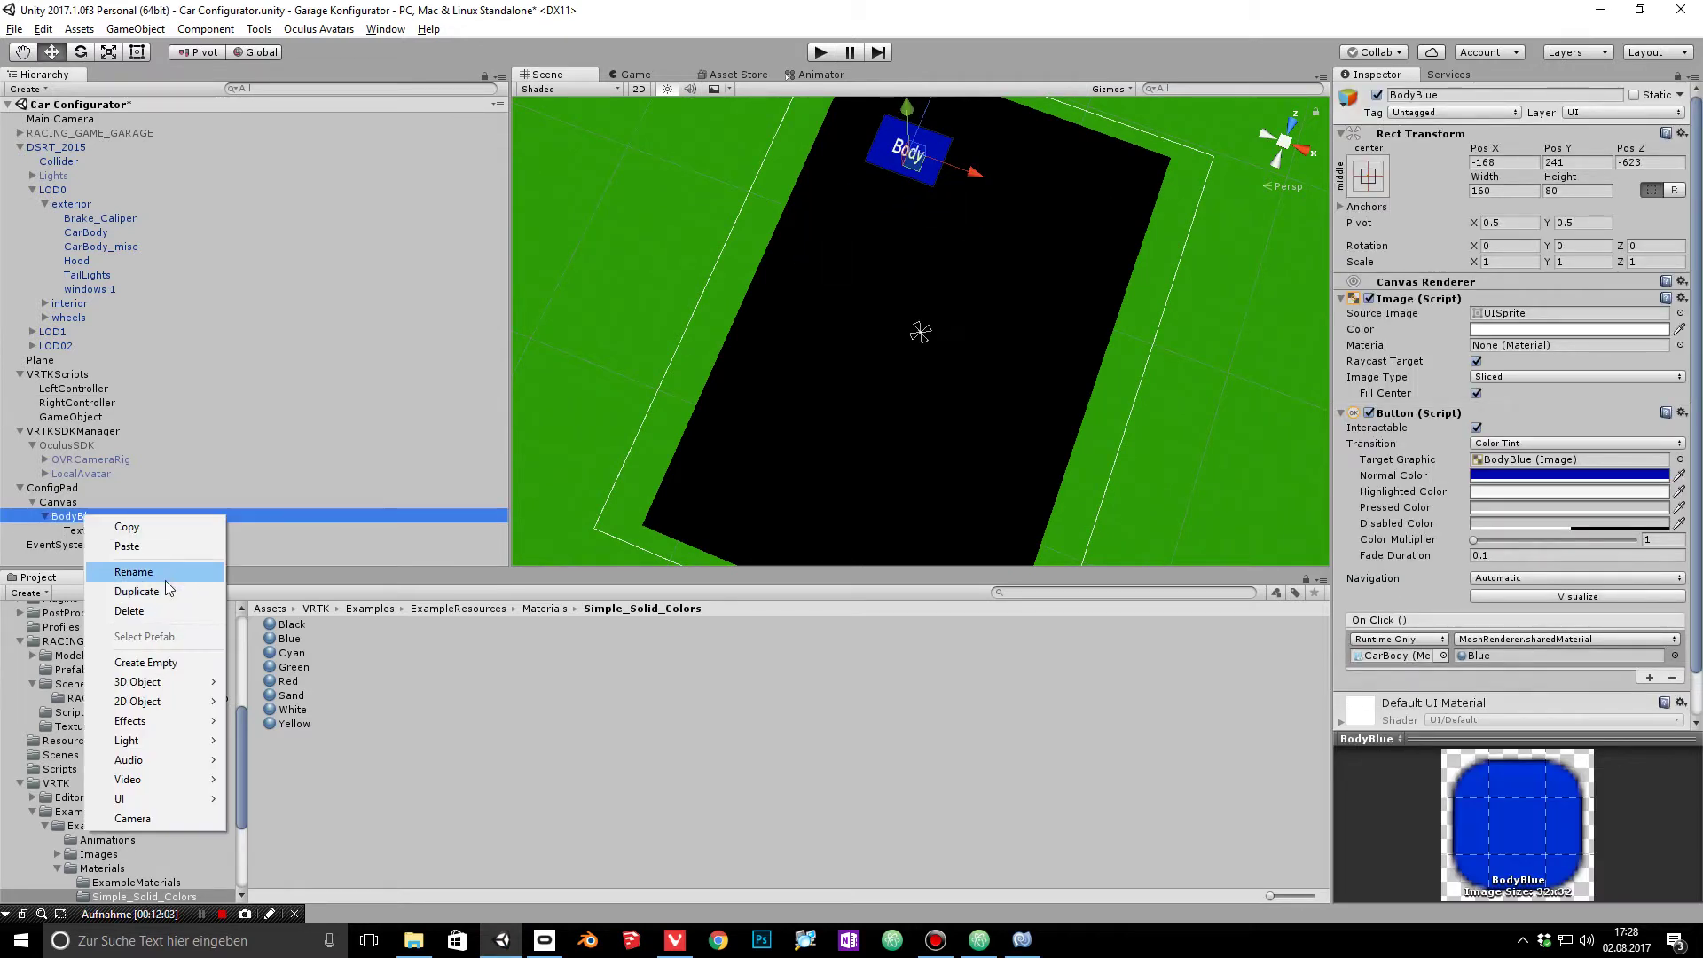
click(166, 582)
drag(976, 168, 1062, 204)
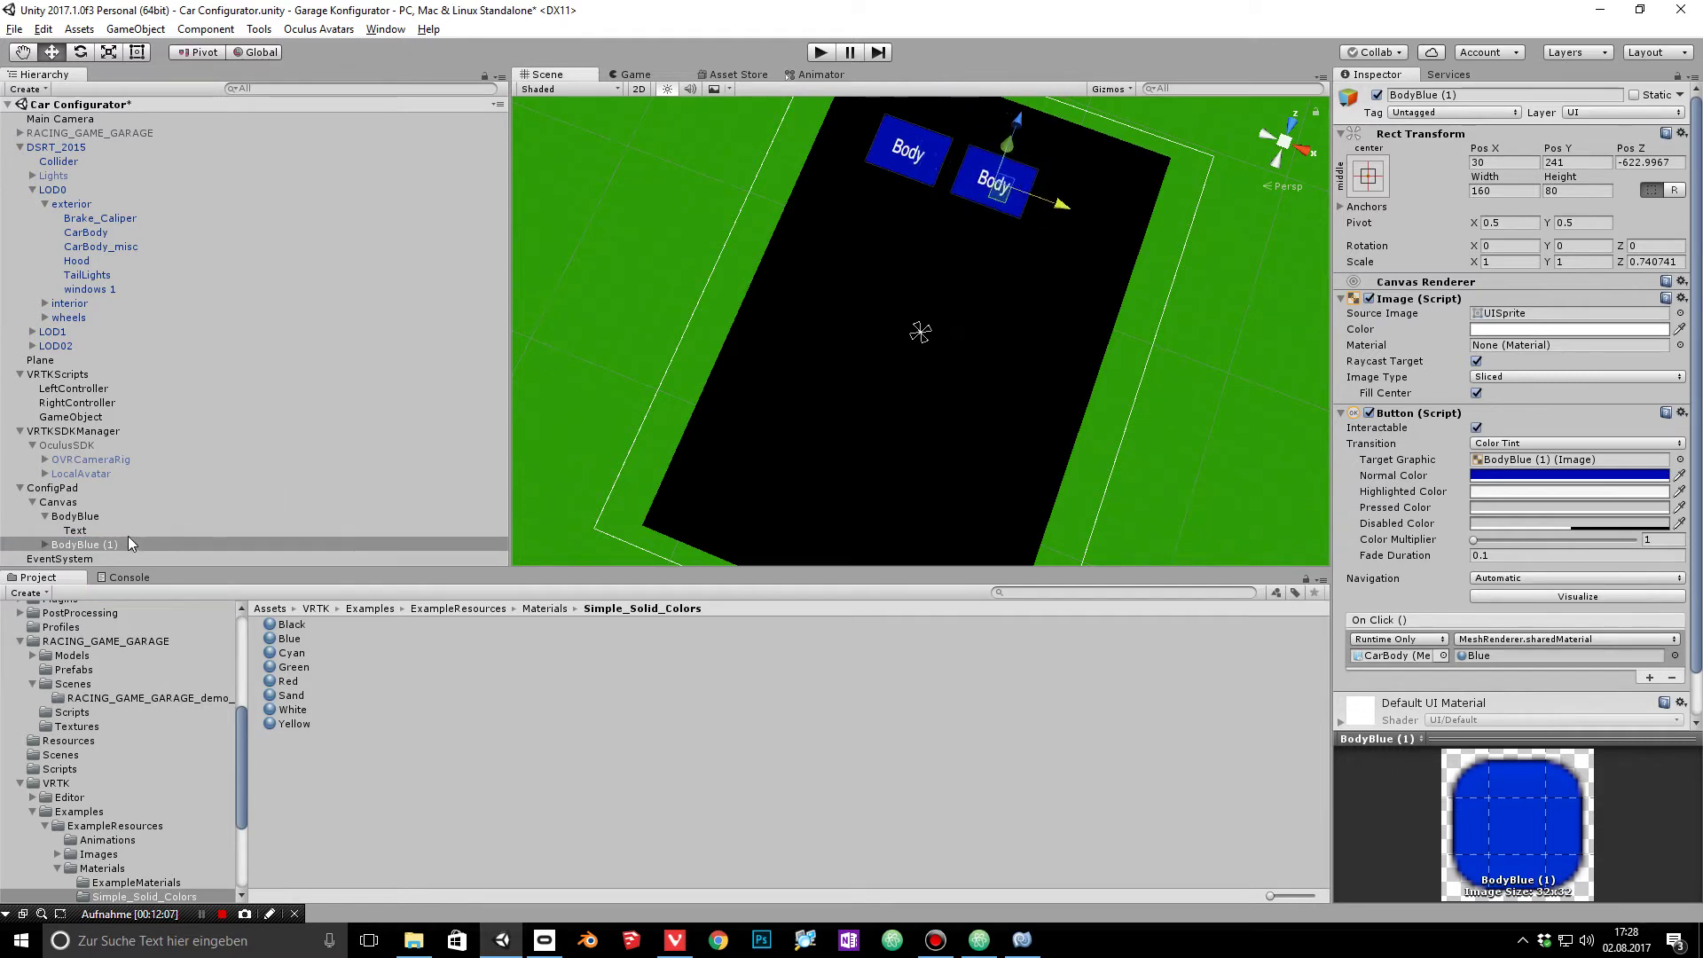
Step: Duplicate the second button and move the new copy further along the row, at about Pos X 238
right_click(130, 540)
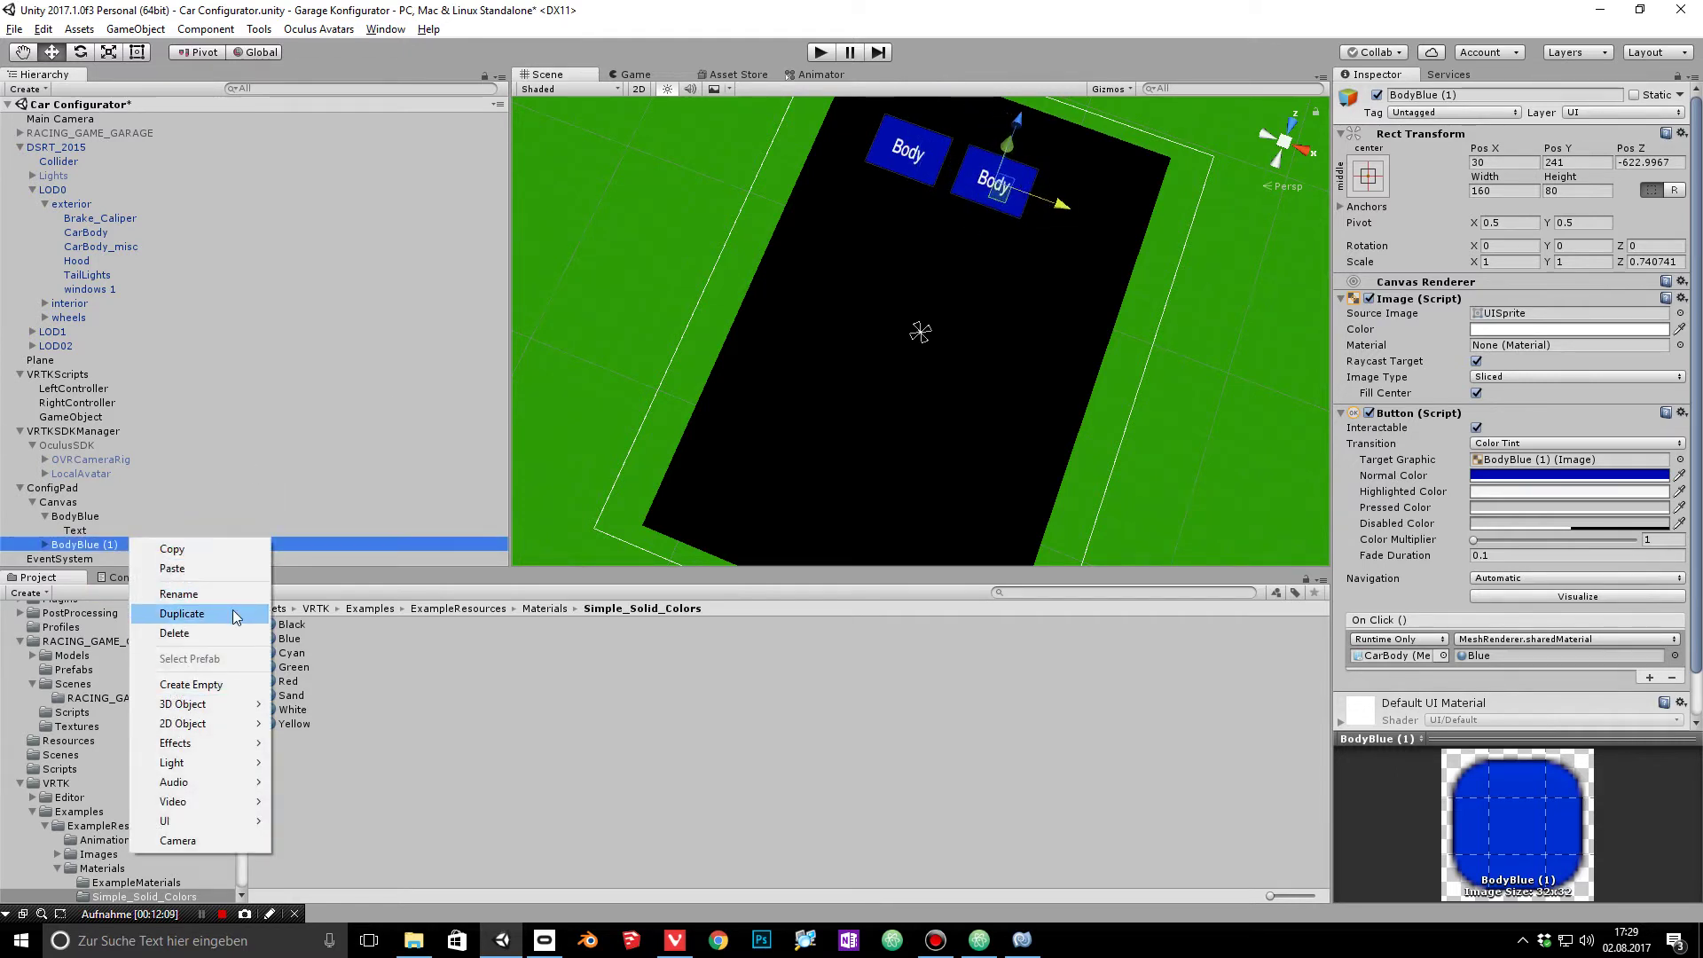
click(181, 614)
drag(1060, 206, 1150, 235)
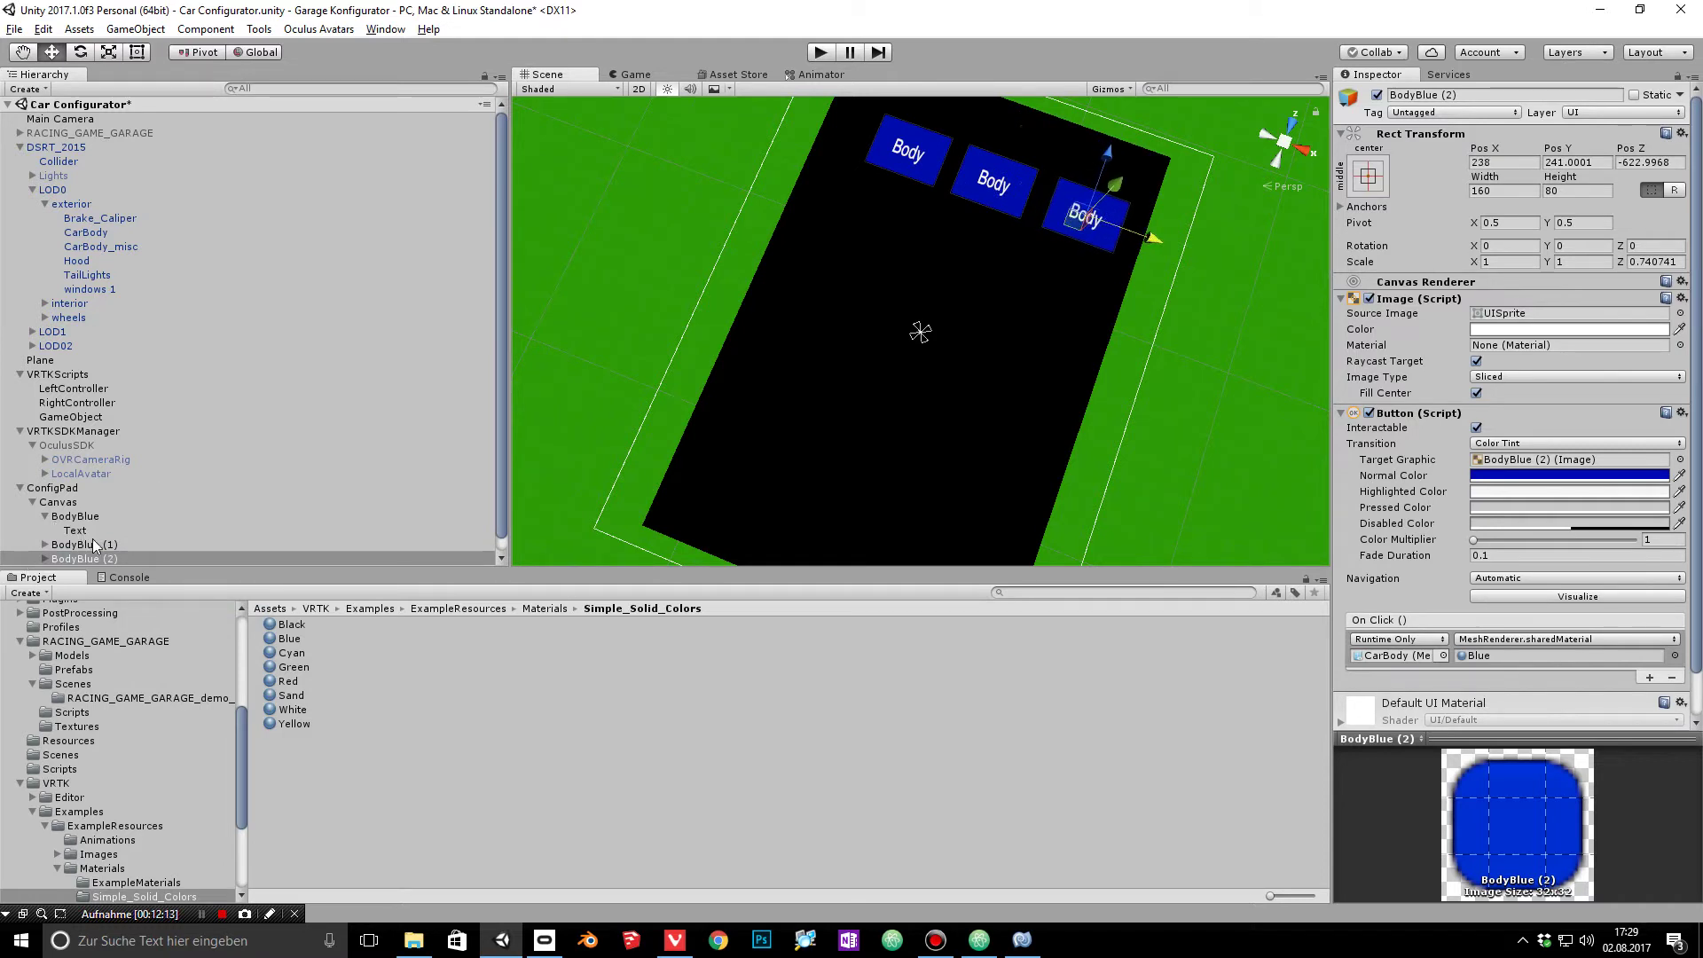
Step: Rename the middle button, BodyBlue (1), as BodyYellow
click(84, 545)
click(1538, 92)
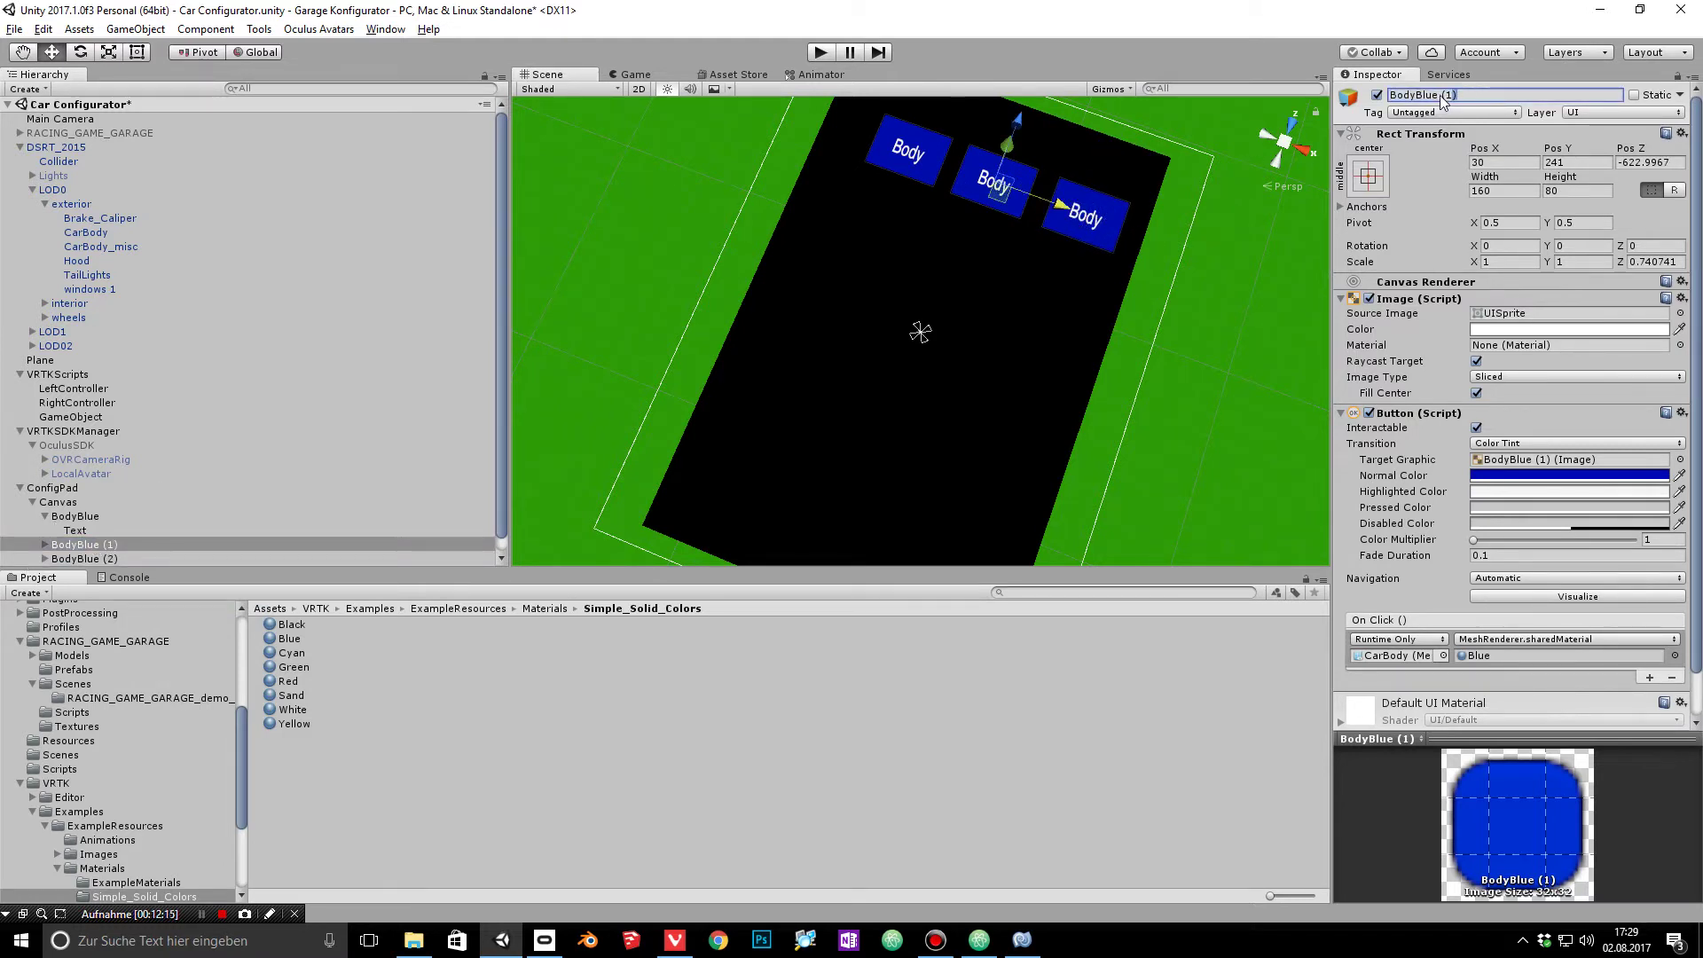
click(1456, 94)
text(Yellow)
key(Return)
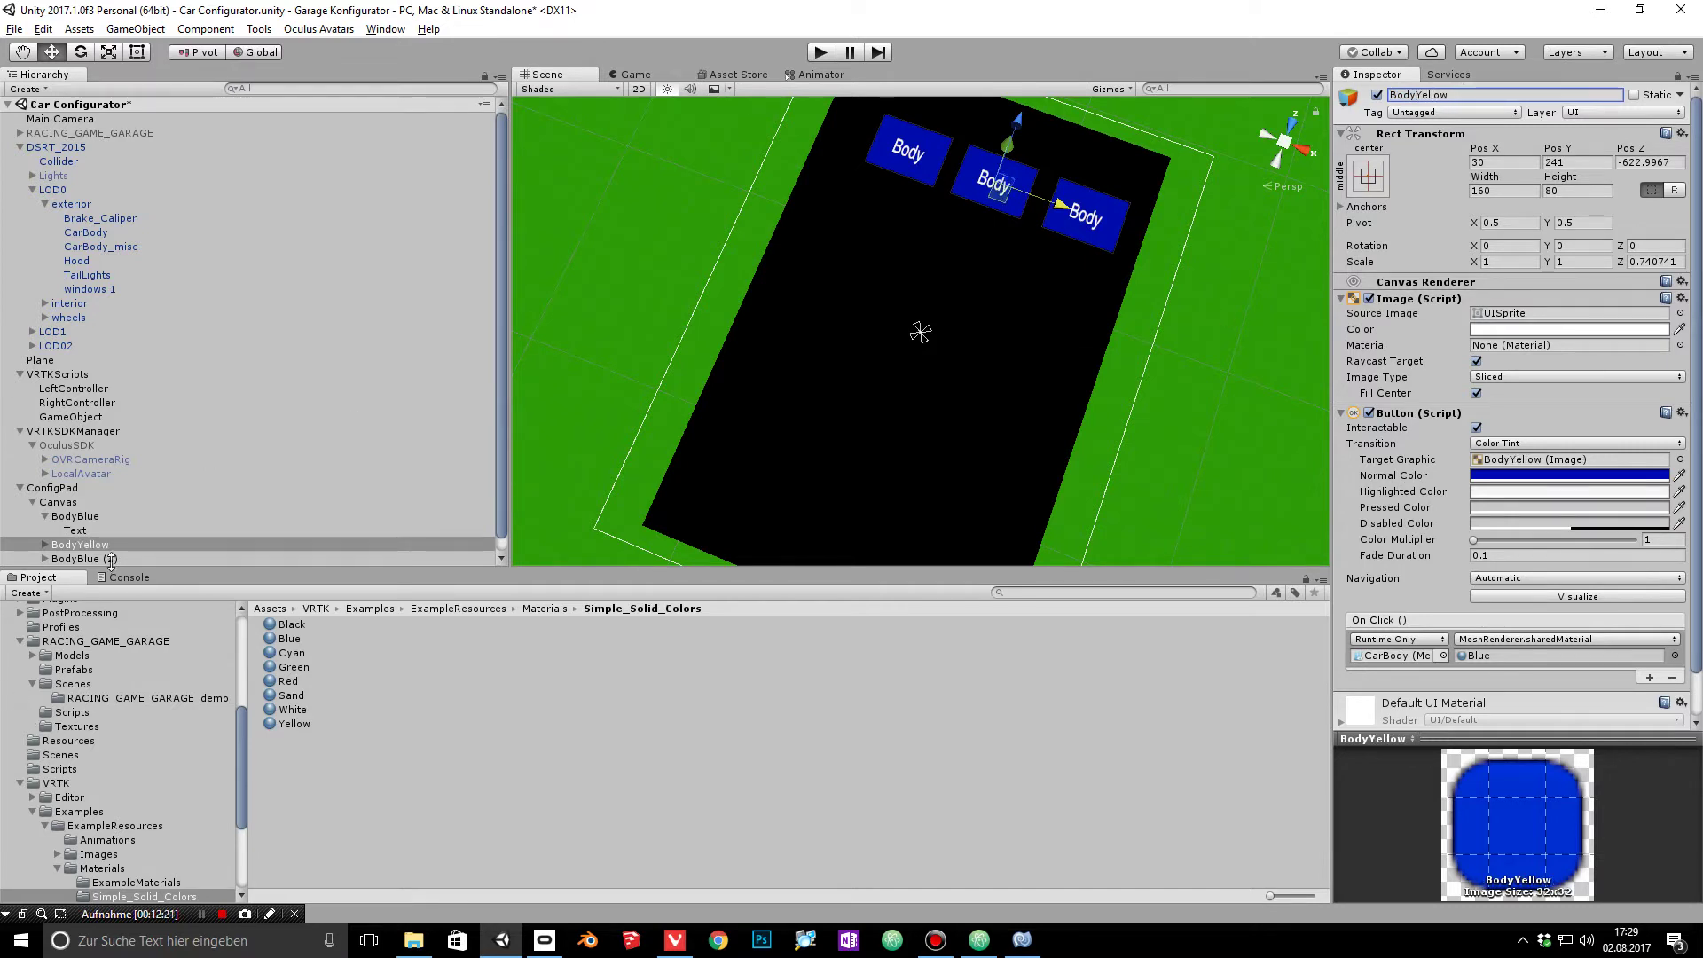
Step: Try to rename the third button as BodyRed and set its Normal Color to red, hex B20000FF
click(89, 559)
click(1462, 95)
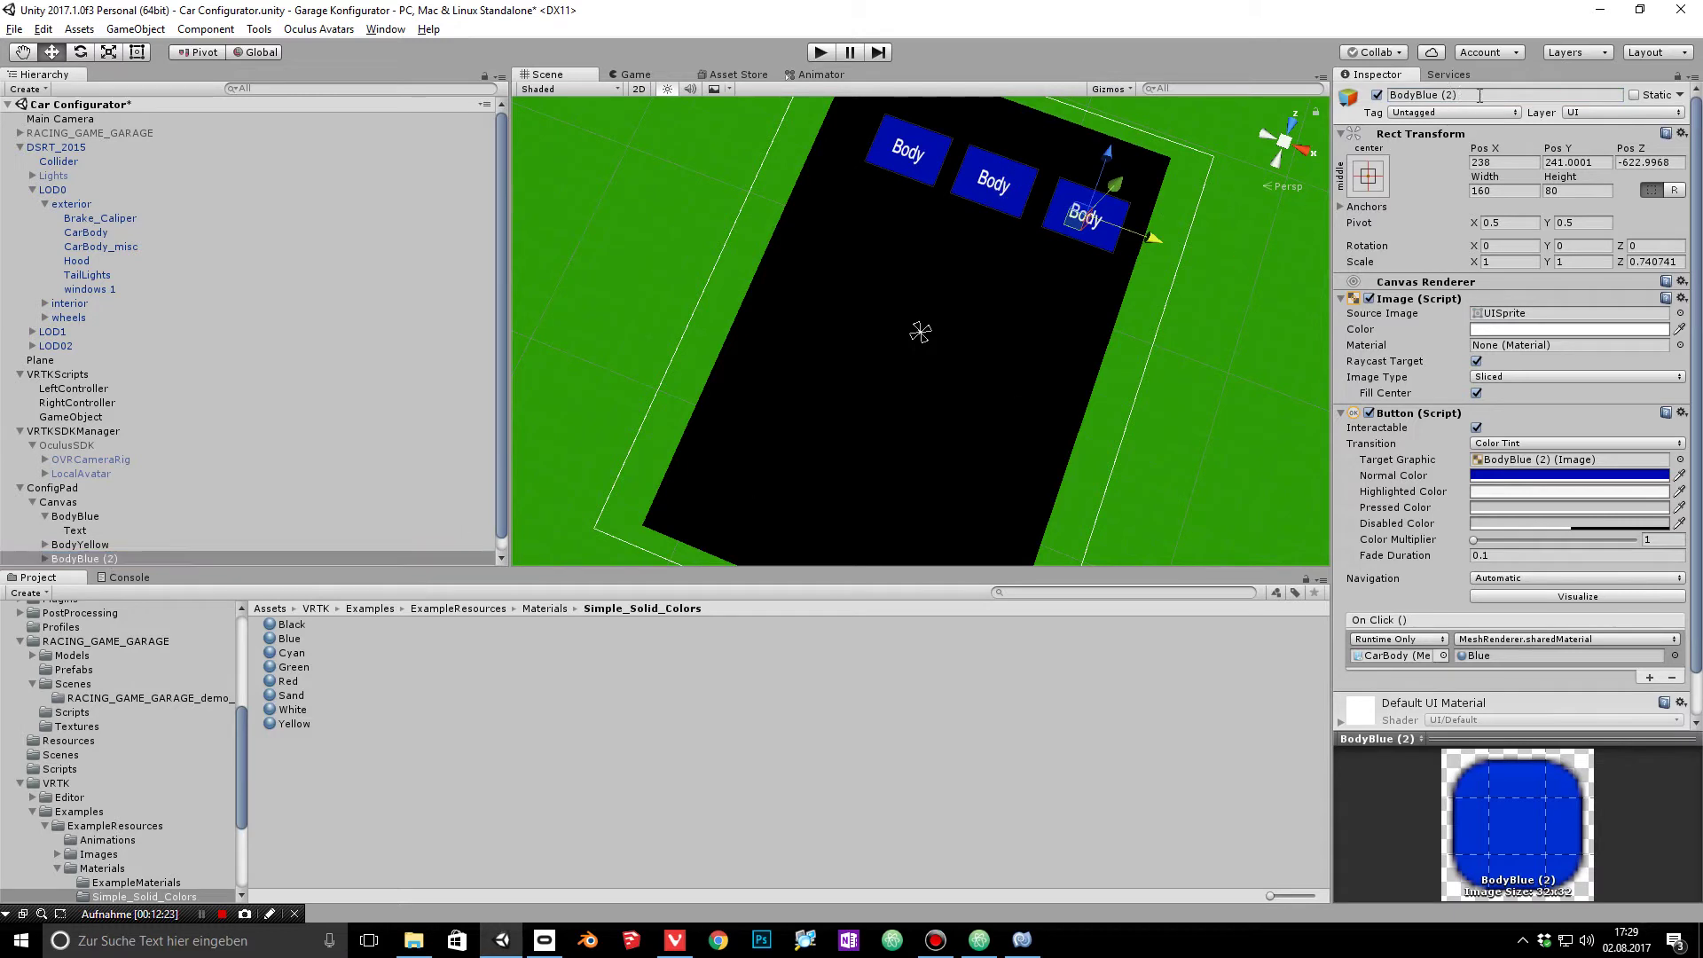
text(BodyRed)
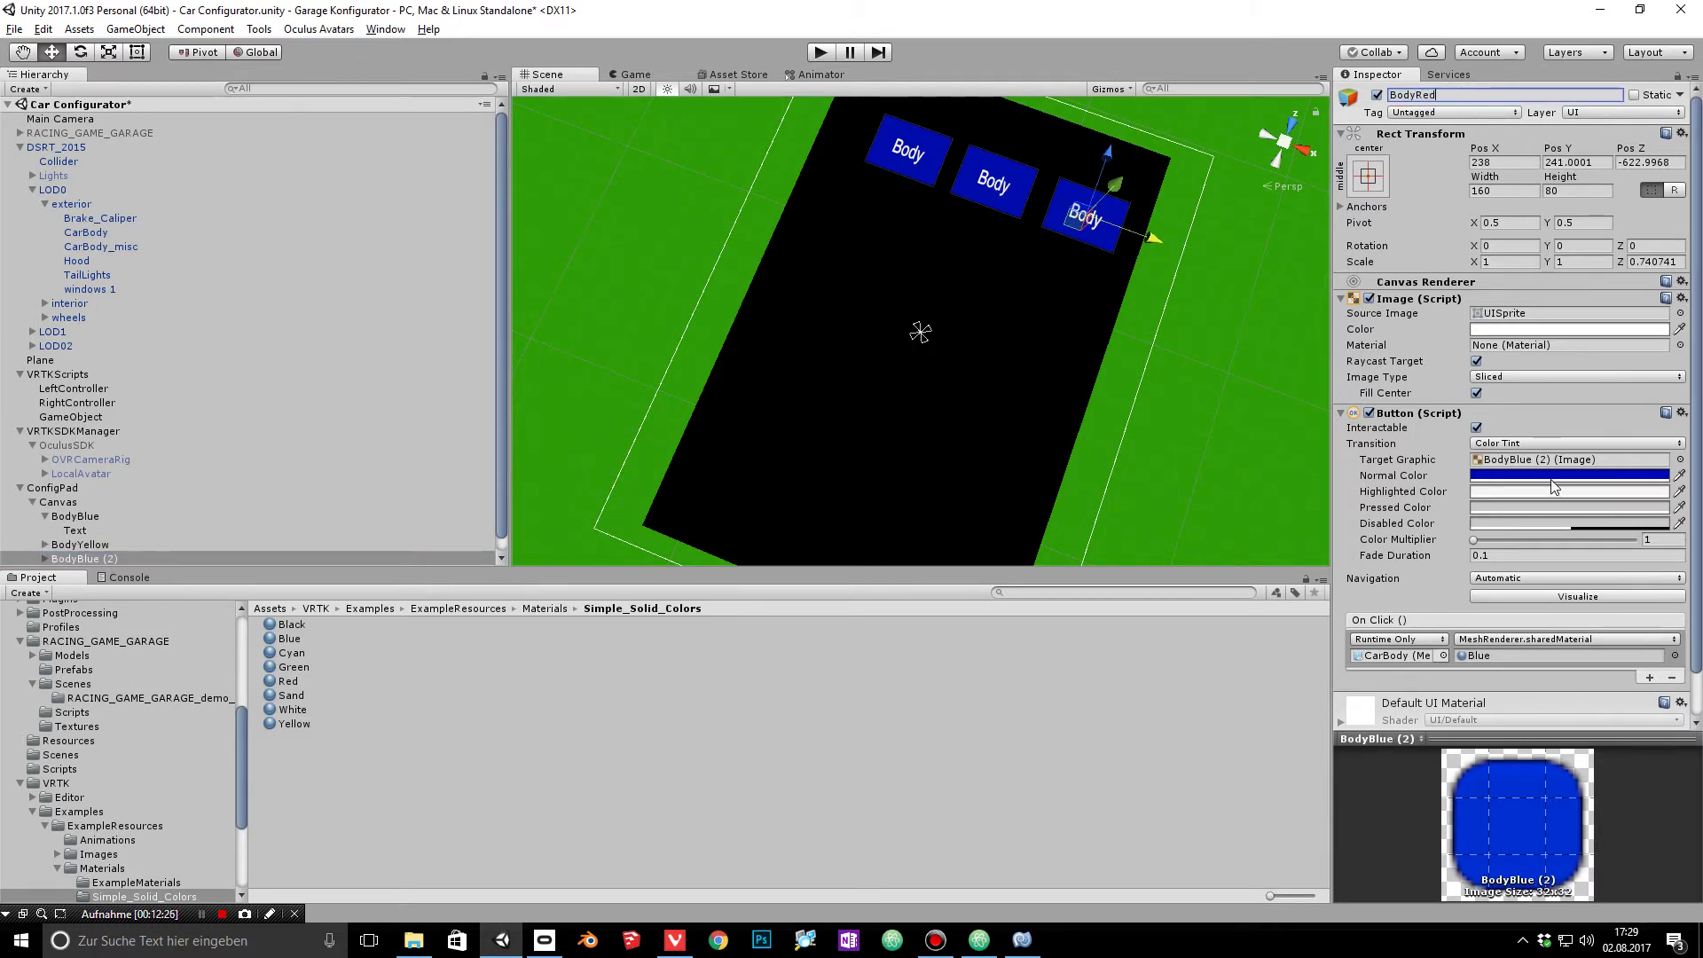
click(1552, 477)
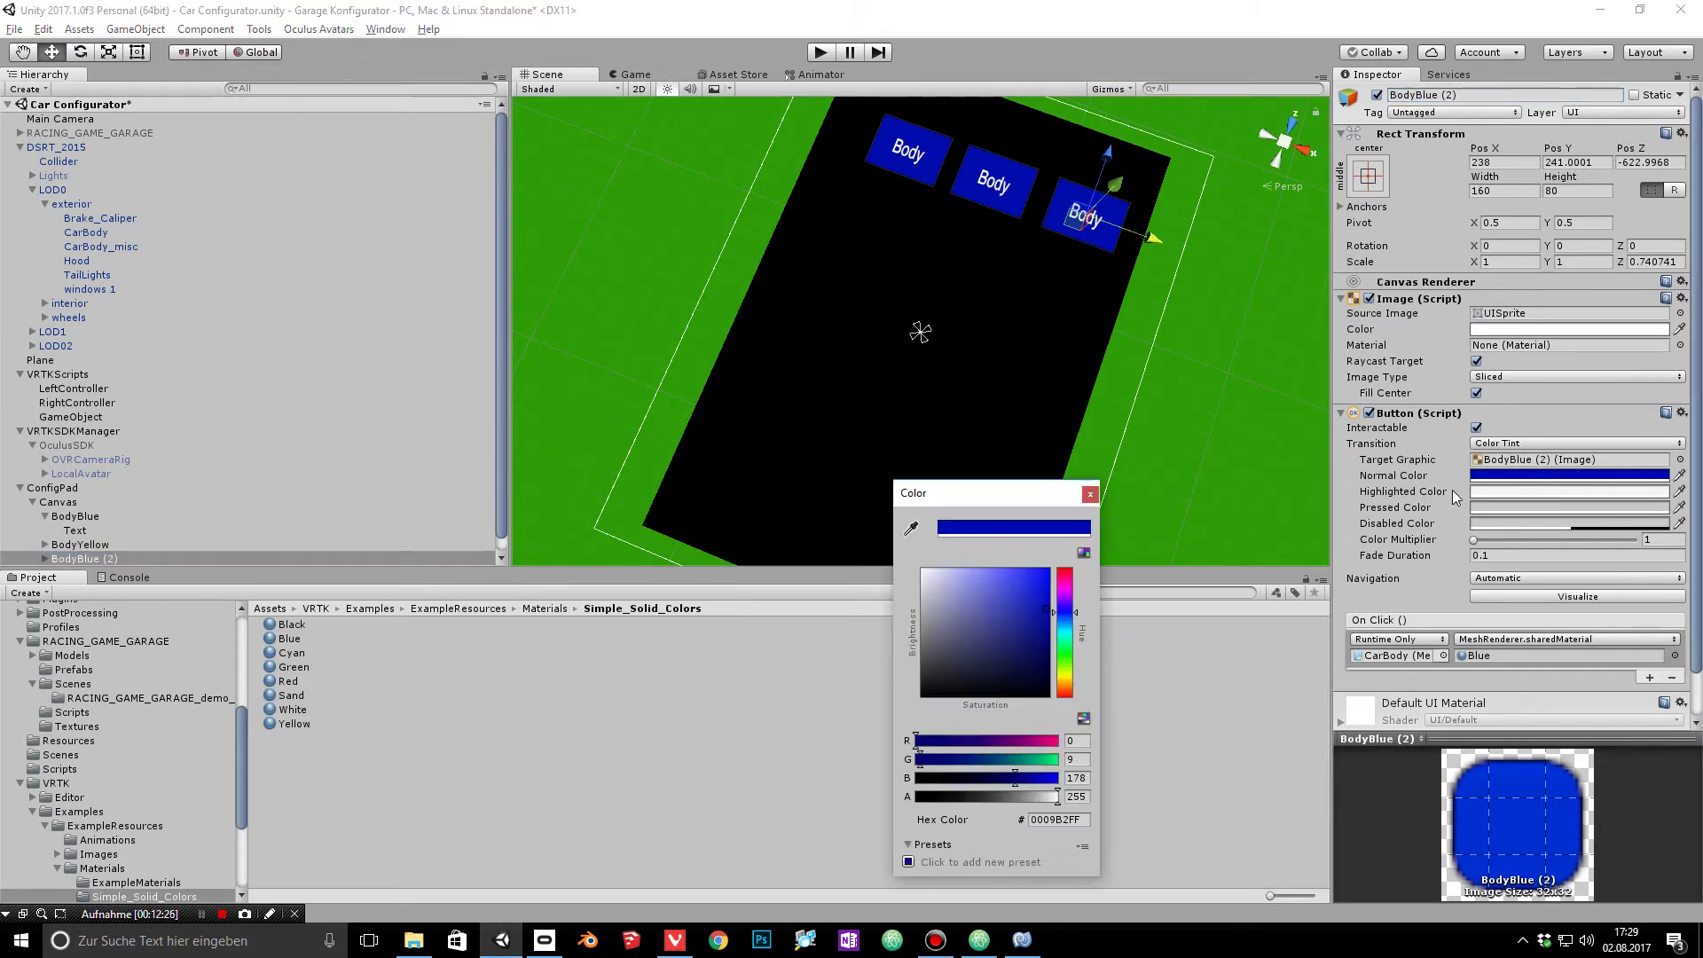
drag(1071, 655, 1064, 569)
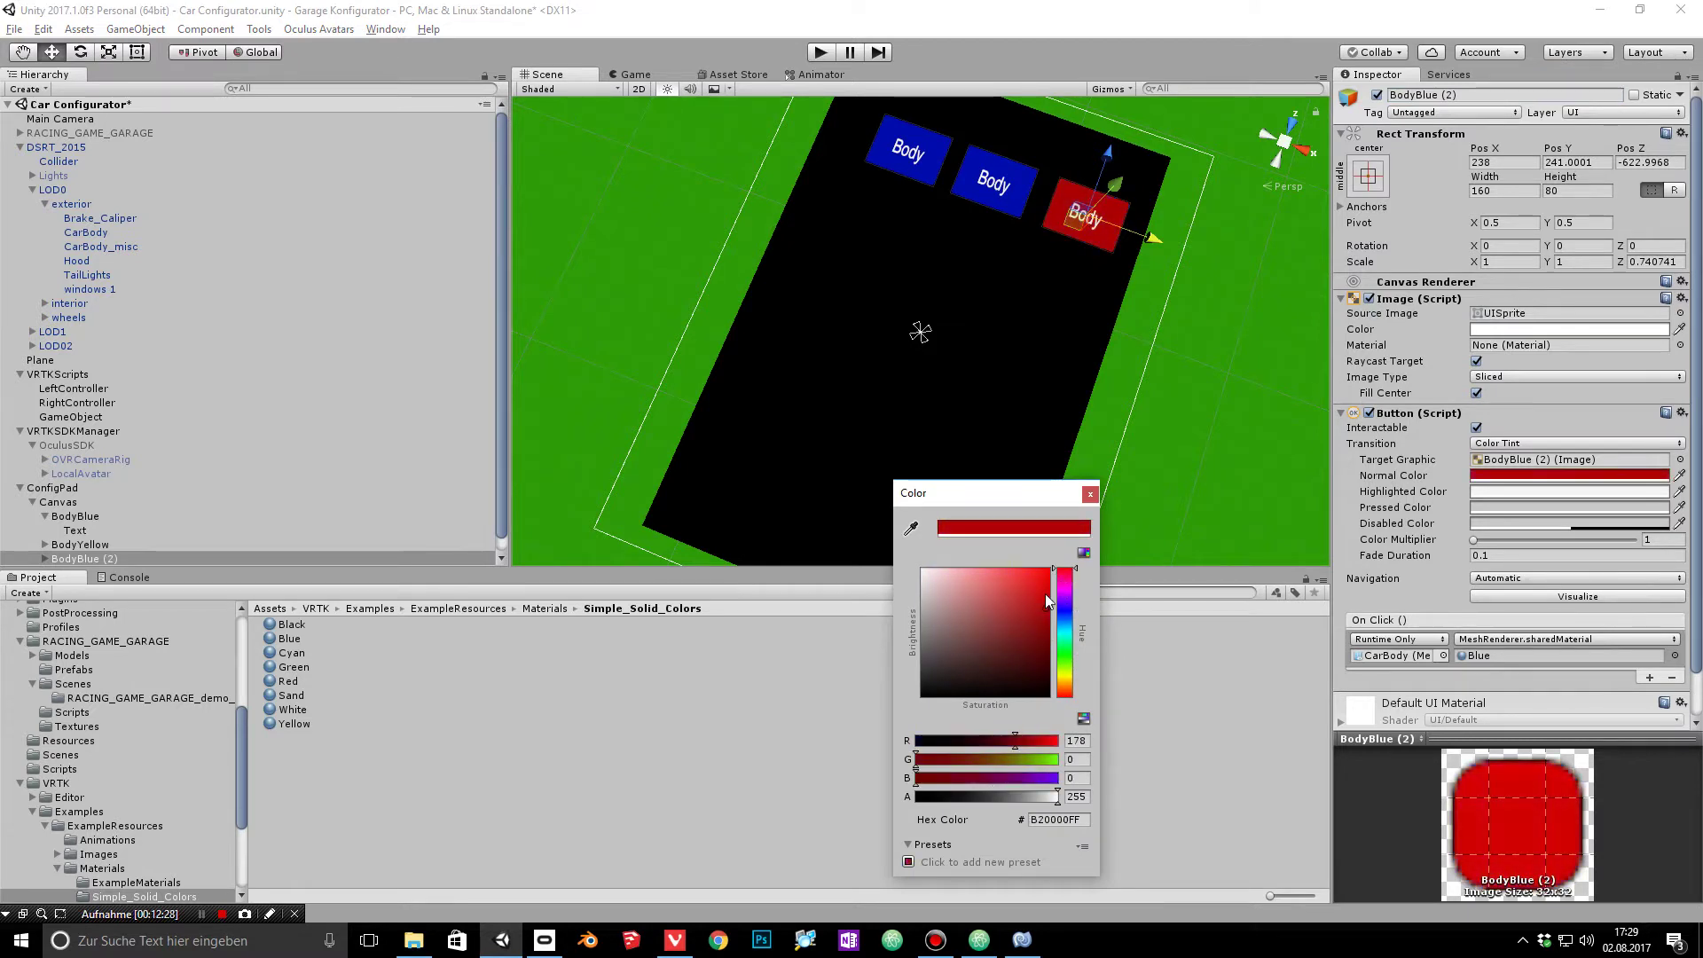
Step: Set the BodyYellow button's Normal Color to yellow, about hex E7CD00FF
click(987, 204)
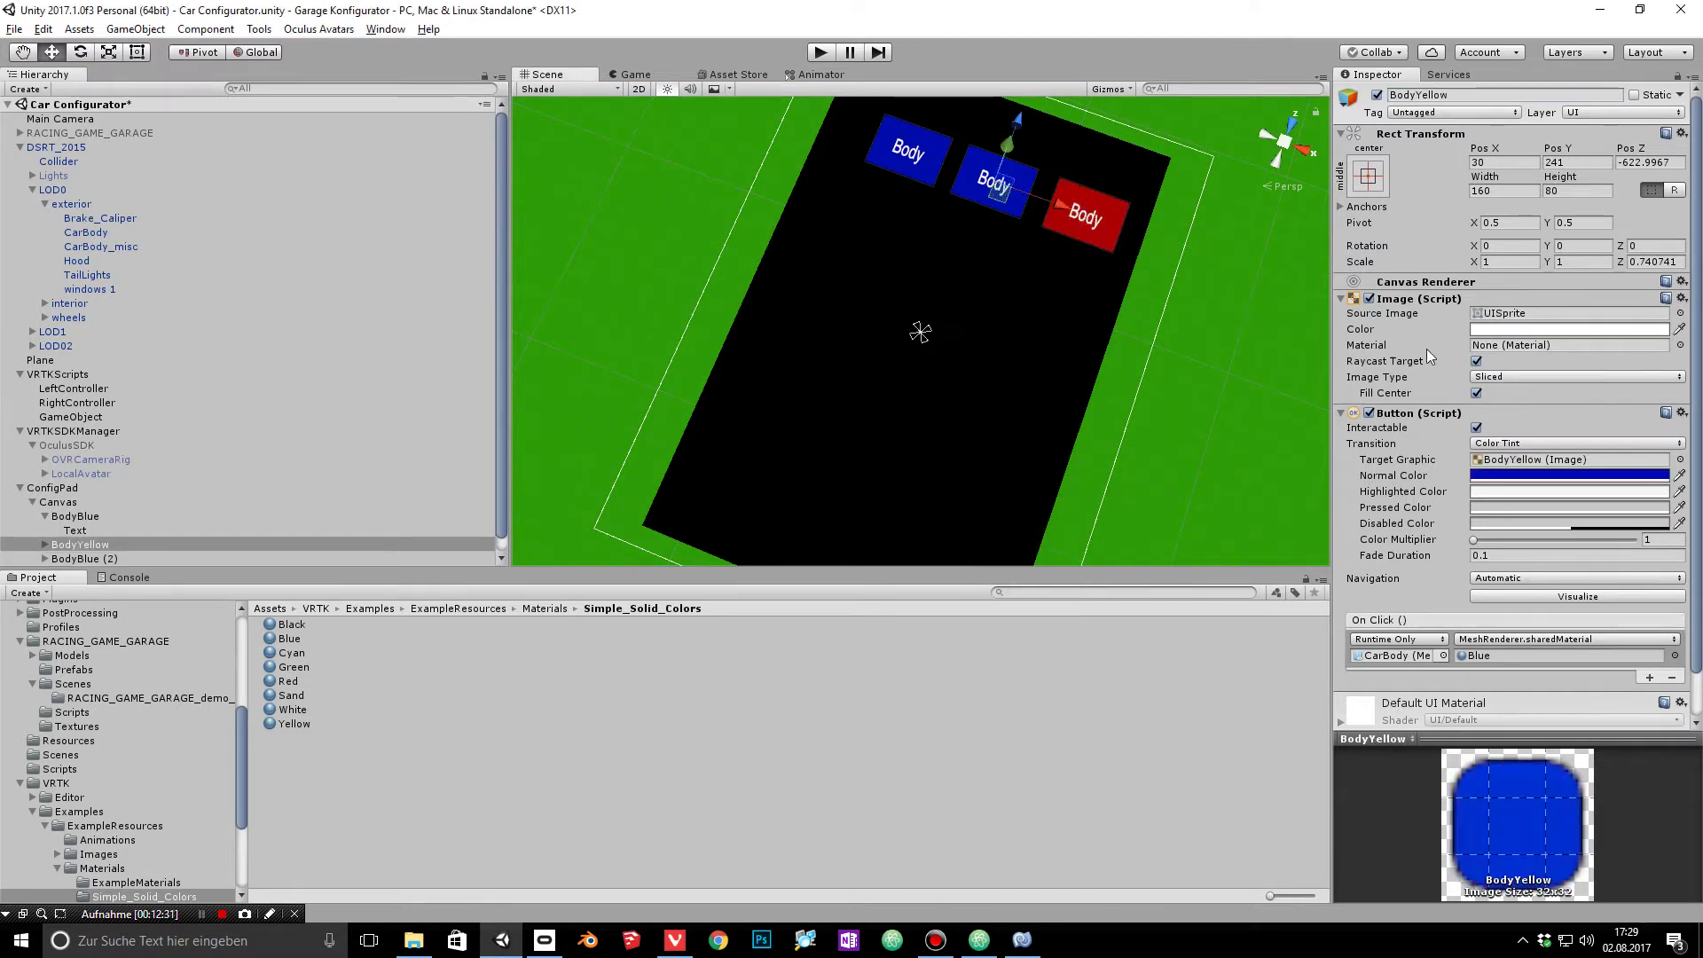
click(1488, 476)
click(1070, 674)
drag(1044, 612, 1071, 682)
click(1046, 614)
drag(1045, 598, 1054, 583)
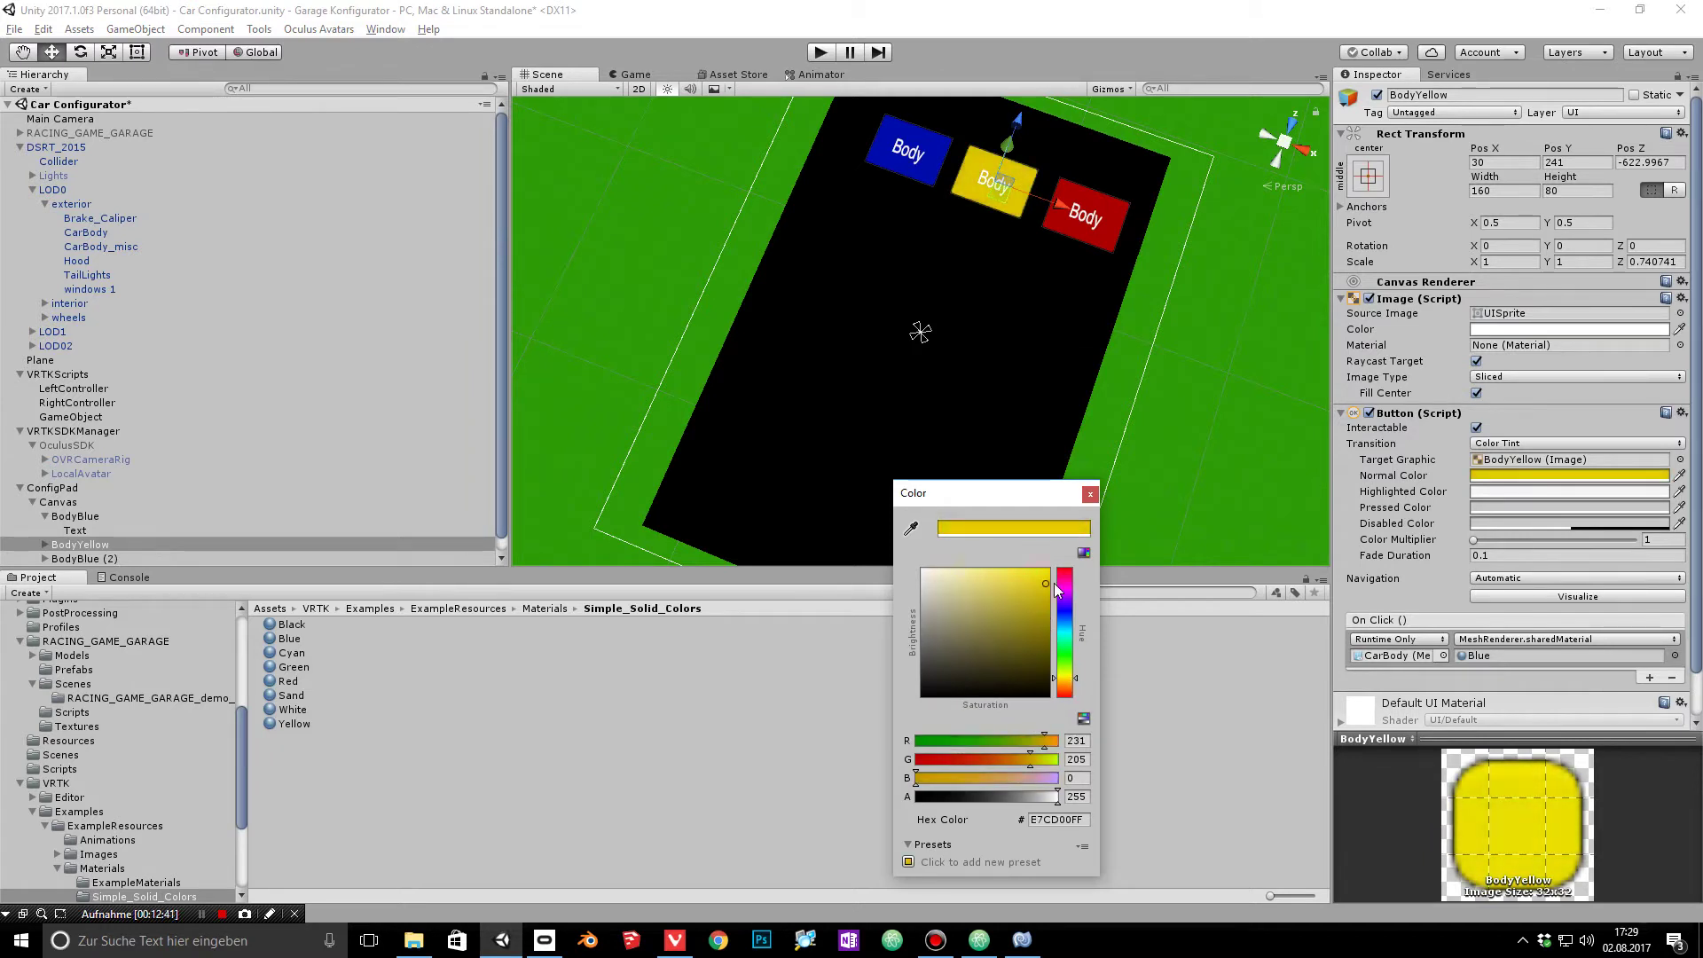
Step: Space the buttons evenly by moving BodyBlue to about Pos X -212 and BodyYellow to about Pos X 15
click(1095, 162)
alt+drag(1095, 161, 1069, 316)
click(976, 206)
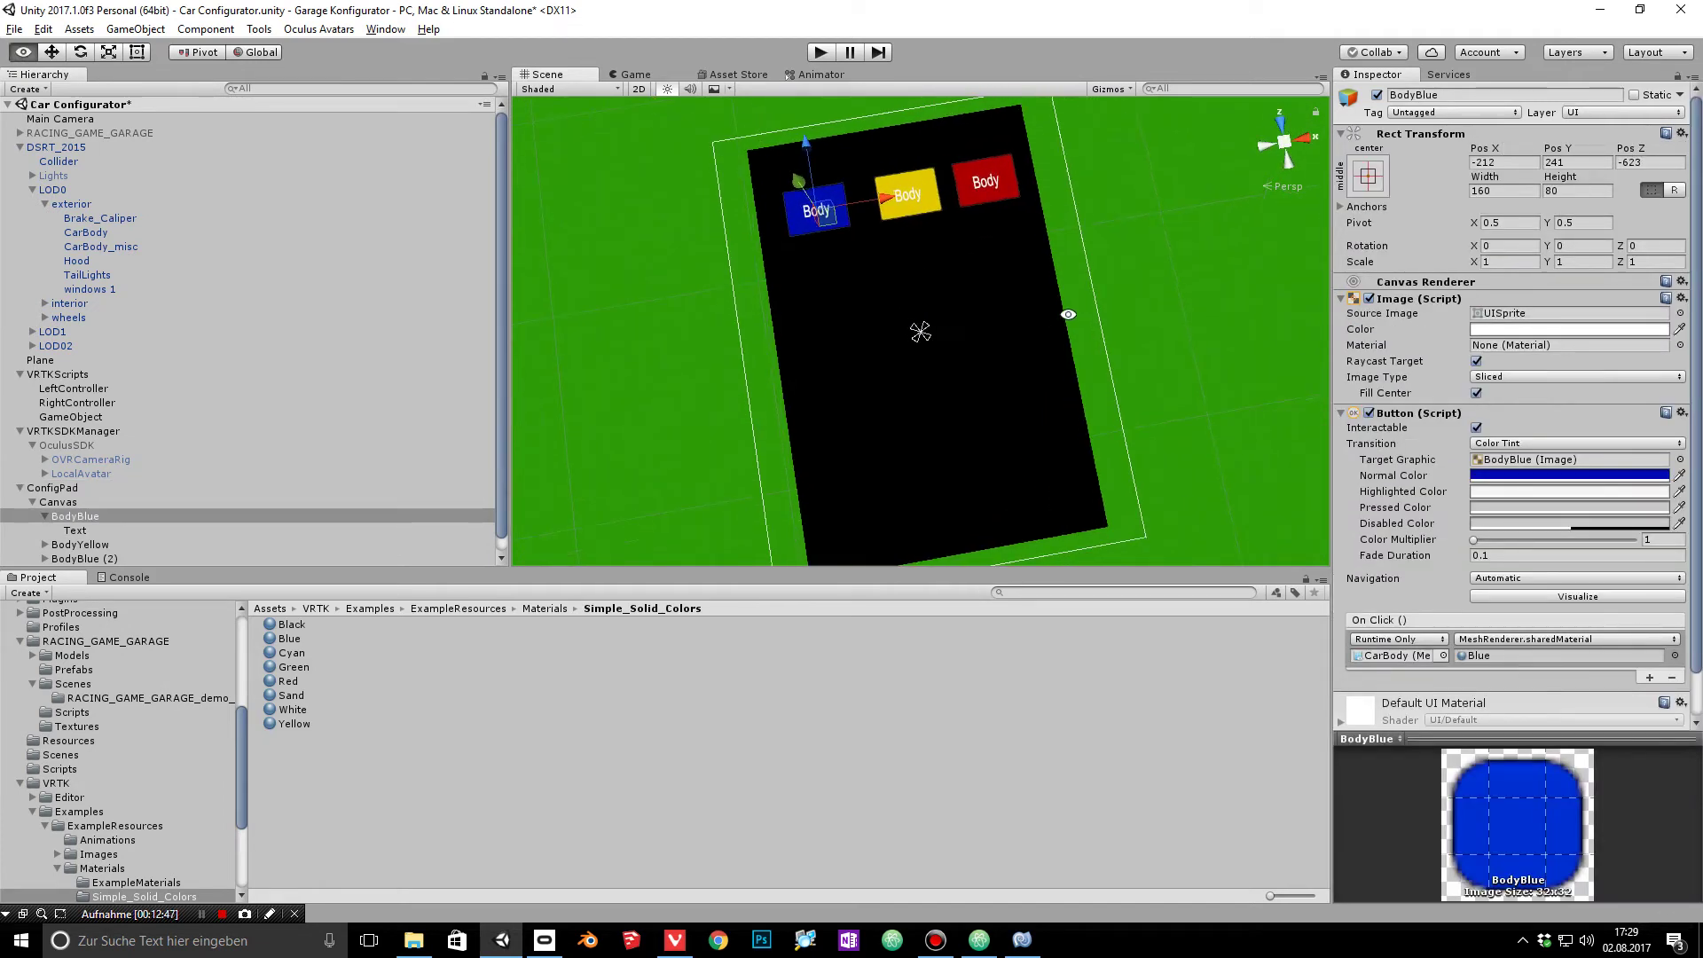
click(923, 208)
drag(972, 183, 966, 185)
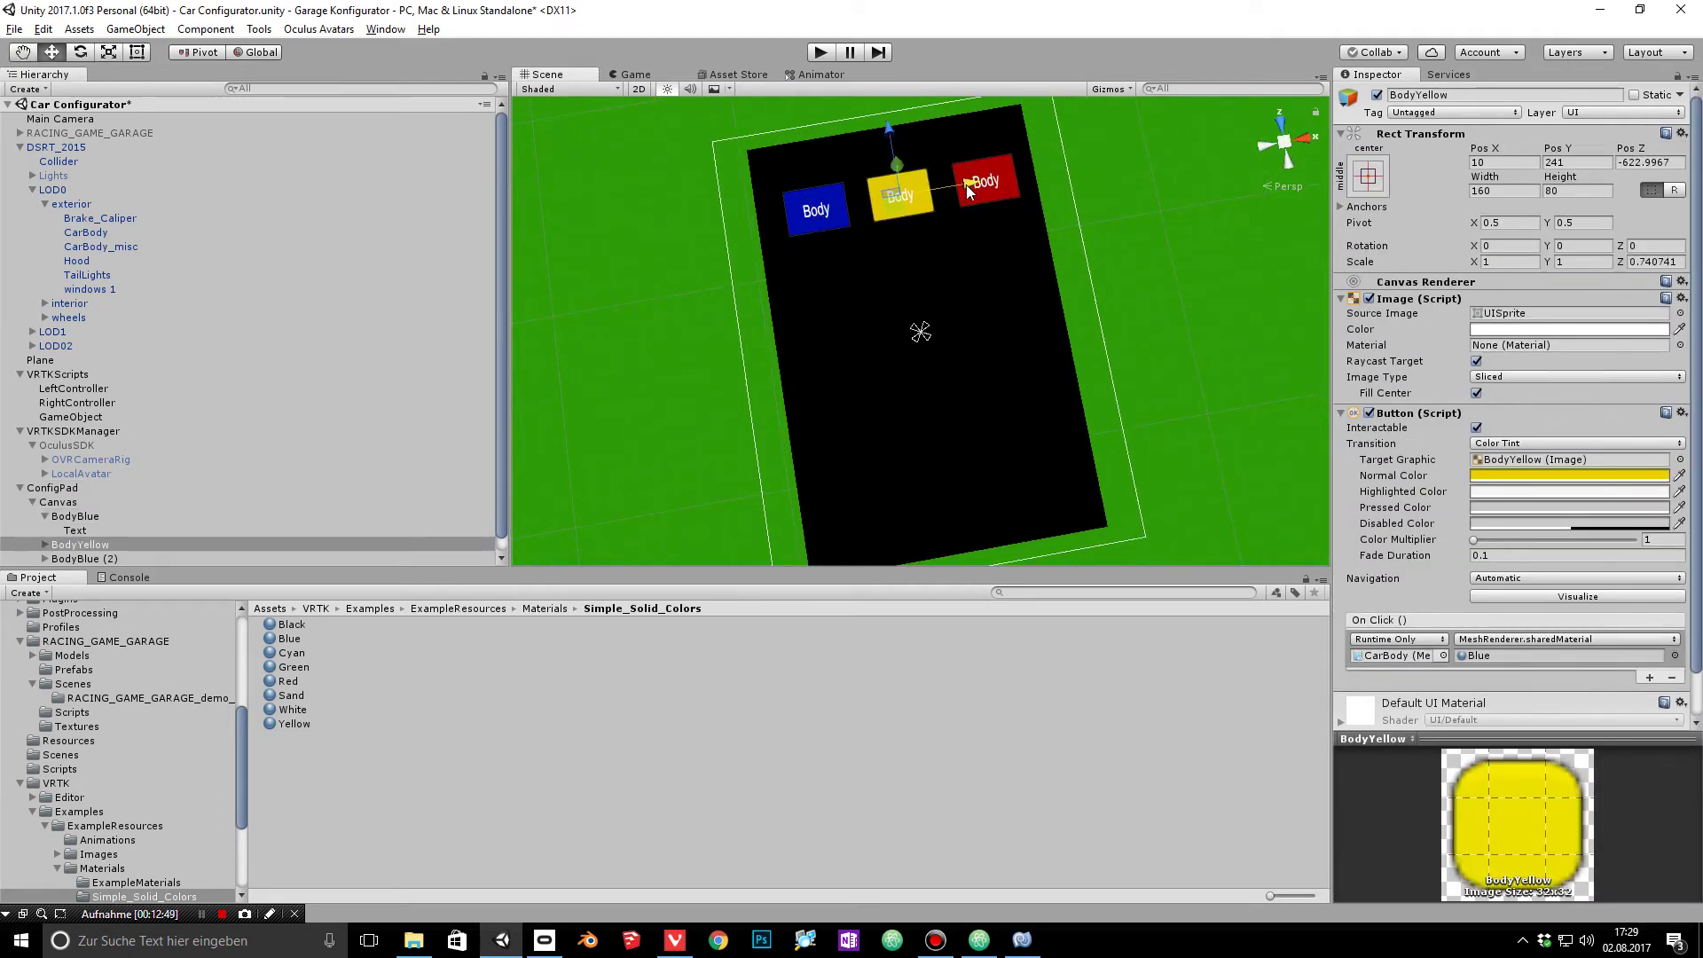
click(971, 190)
click(971, 190)
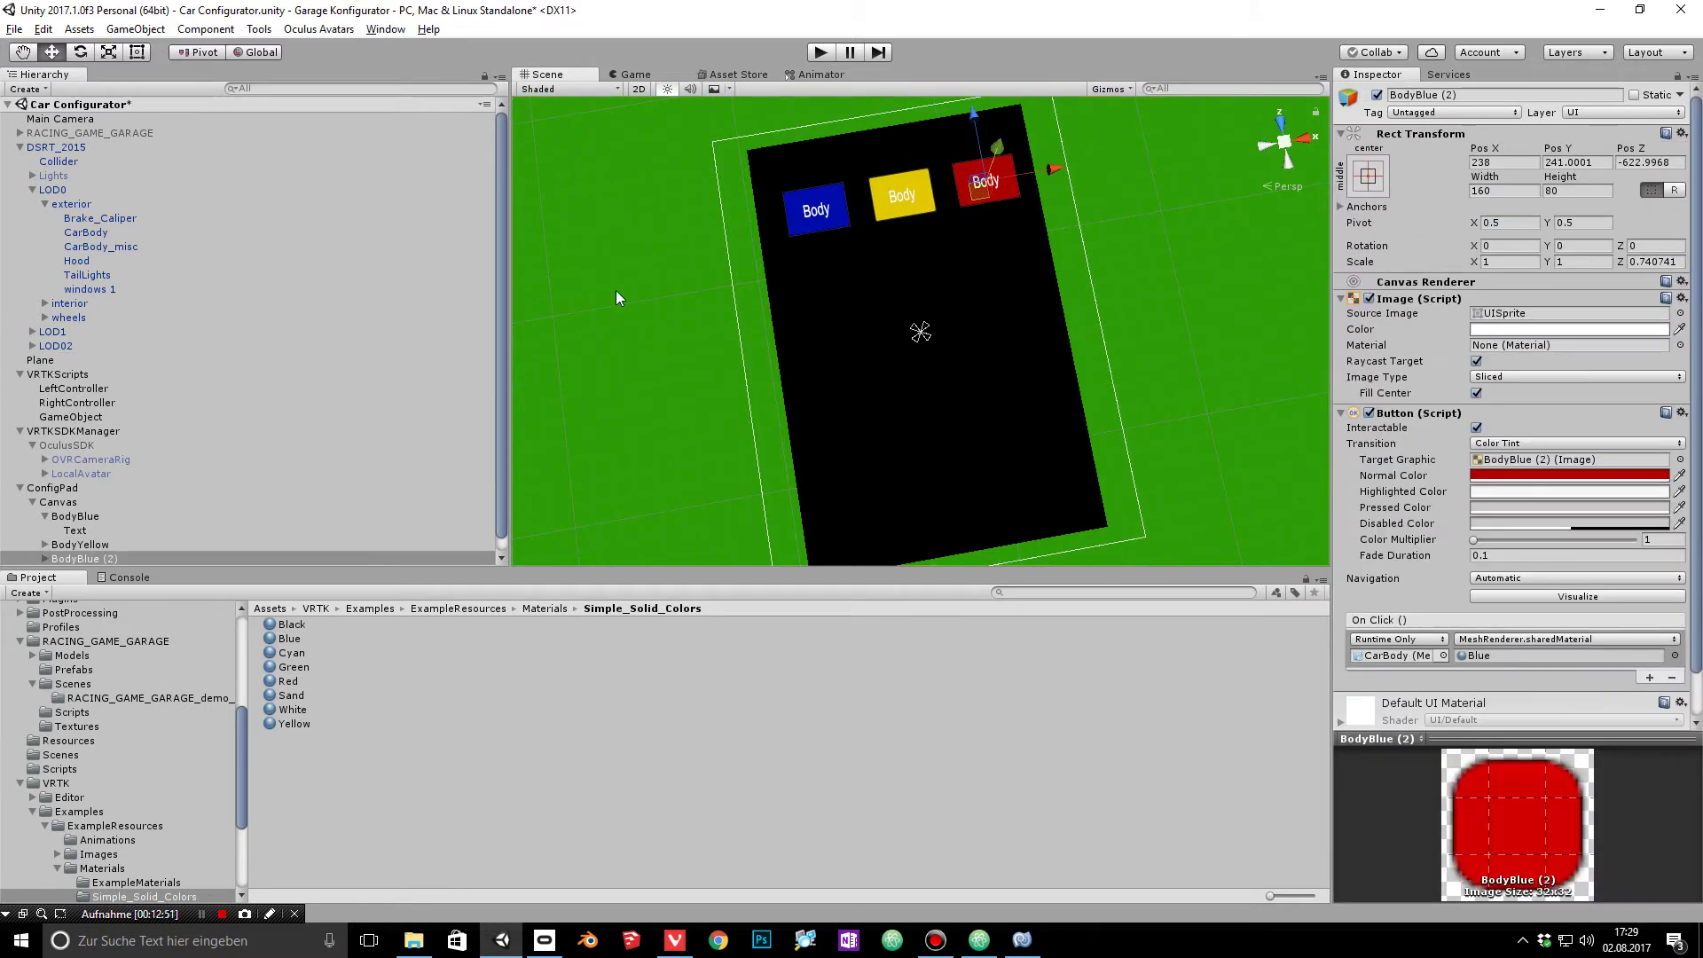
Step: Set the BodyYellow button's On Click material to Yellow
click(103, 531)
click(93, 544)
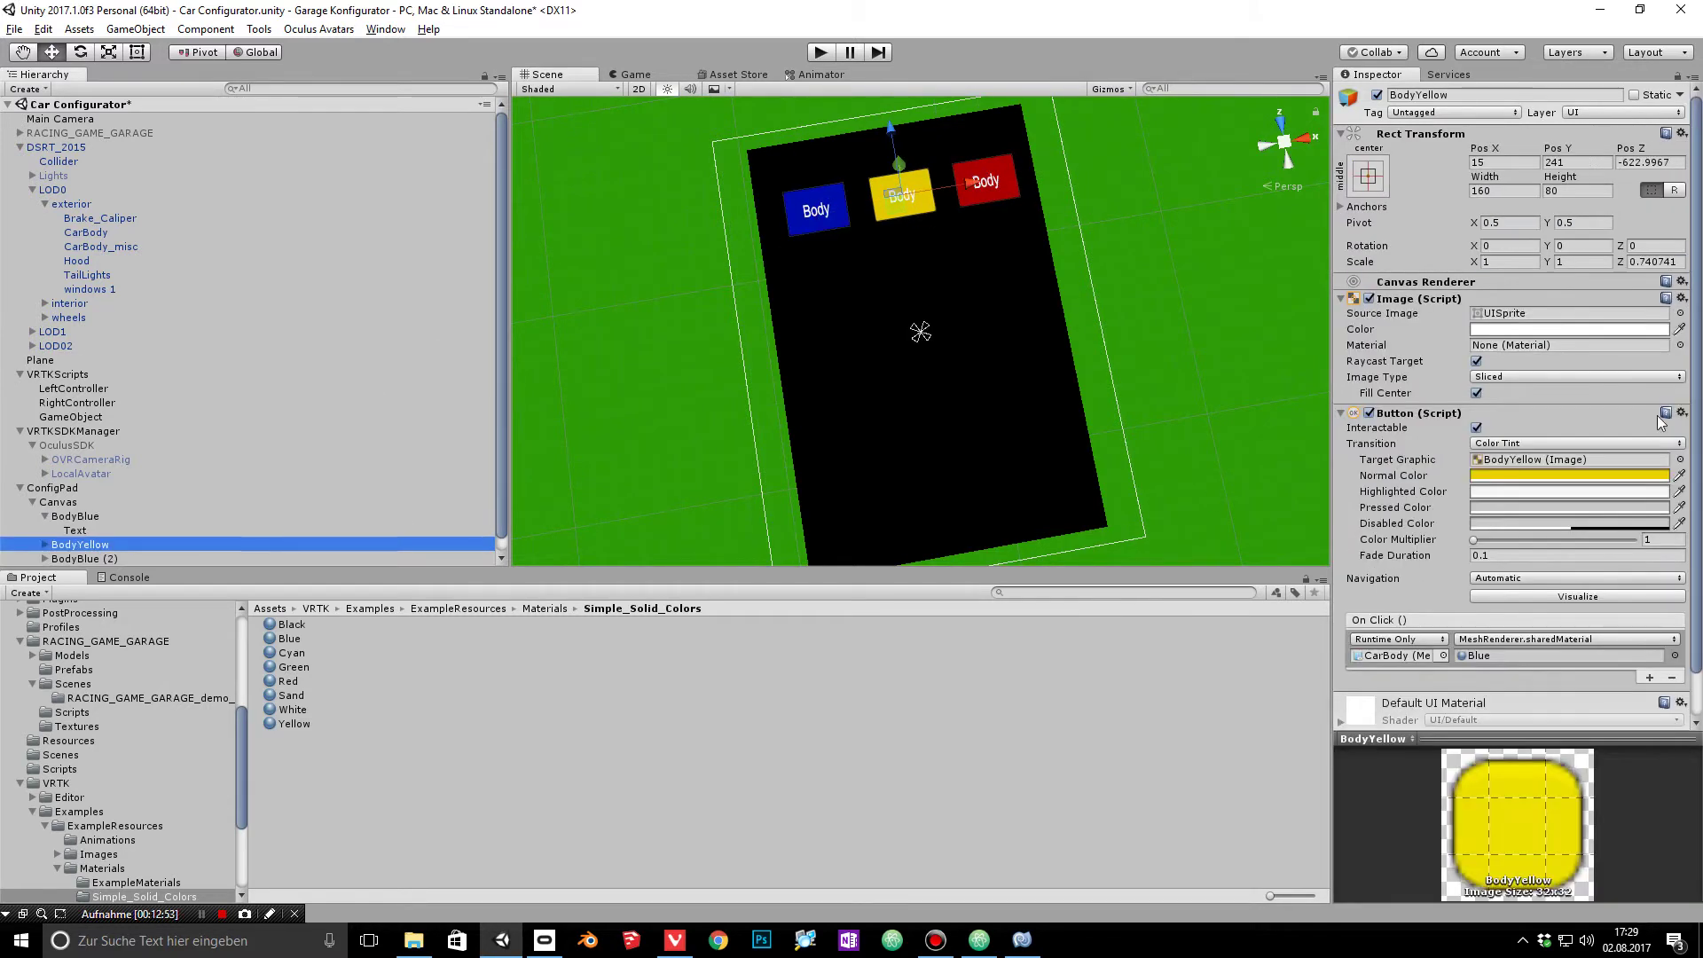
click(1478, 656)
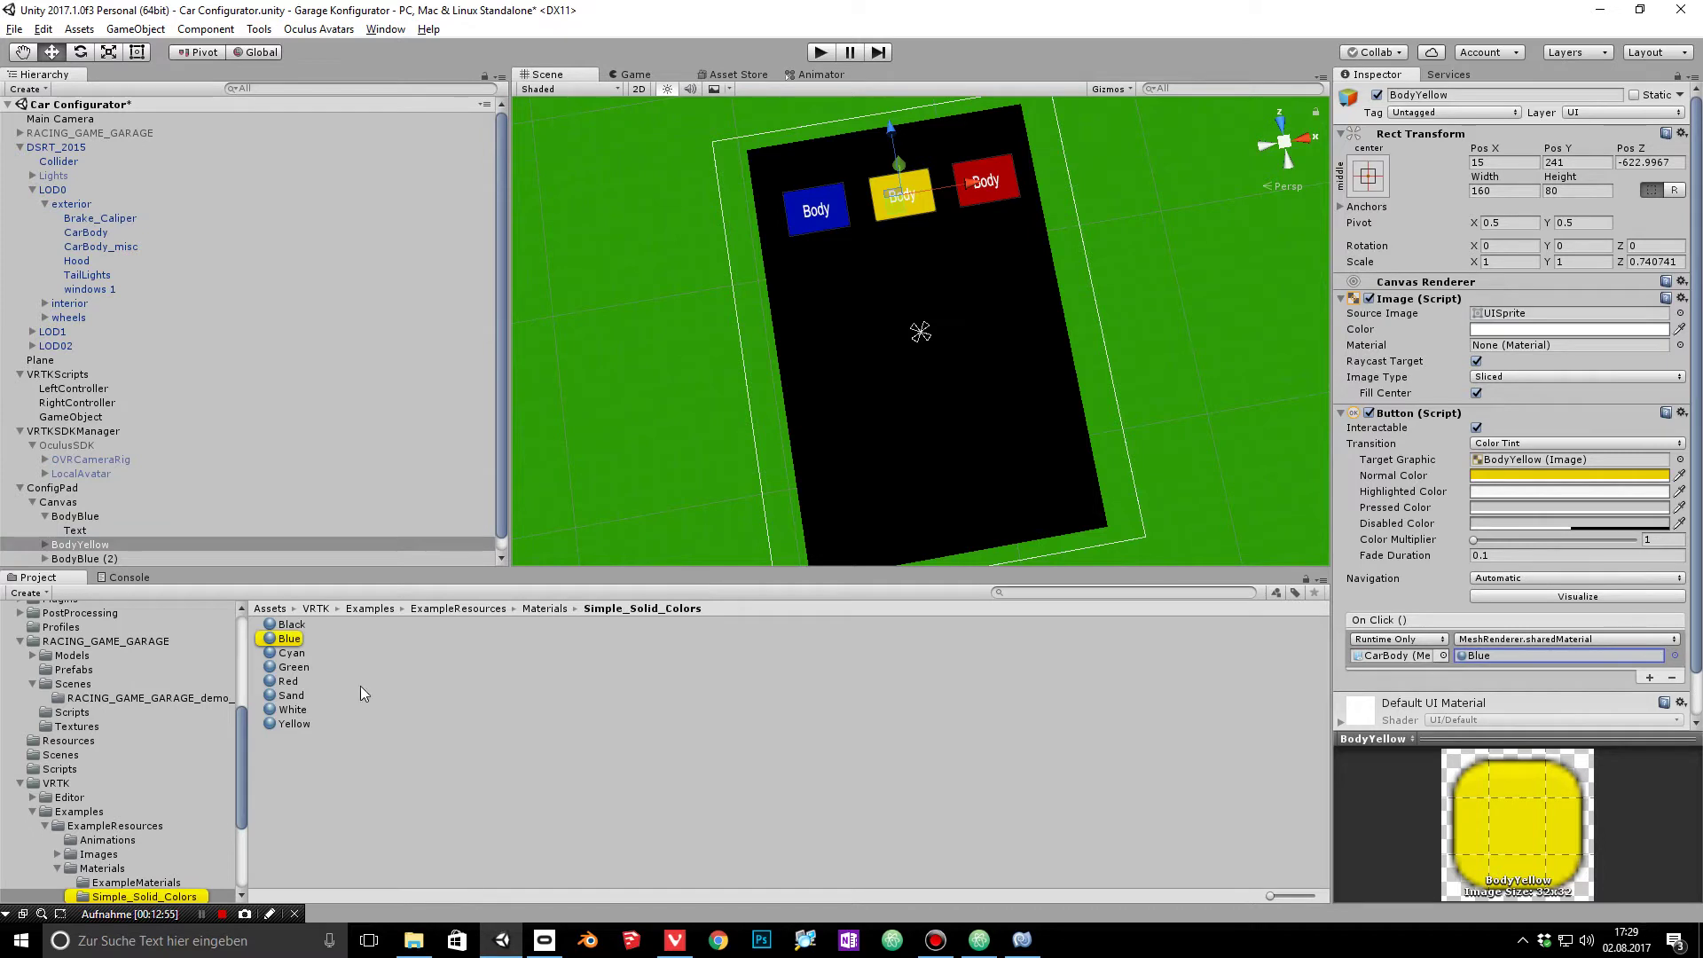
click(1676, 657)
text(ye)
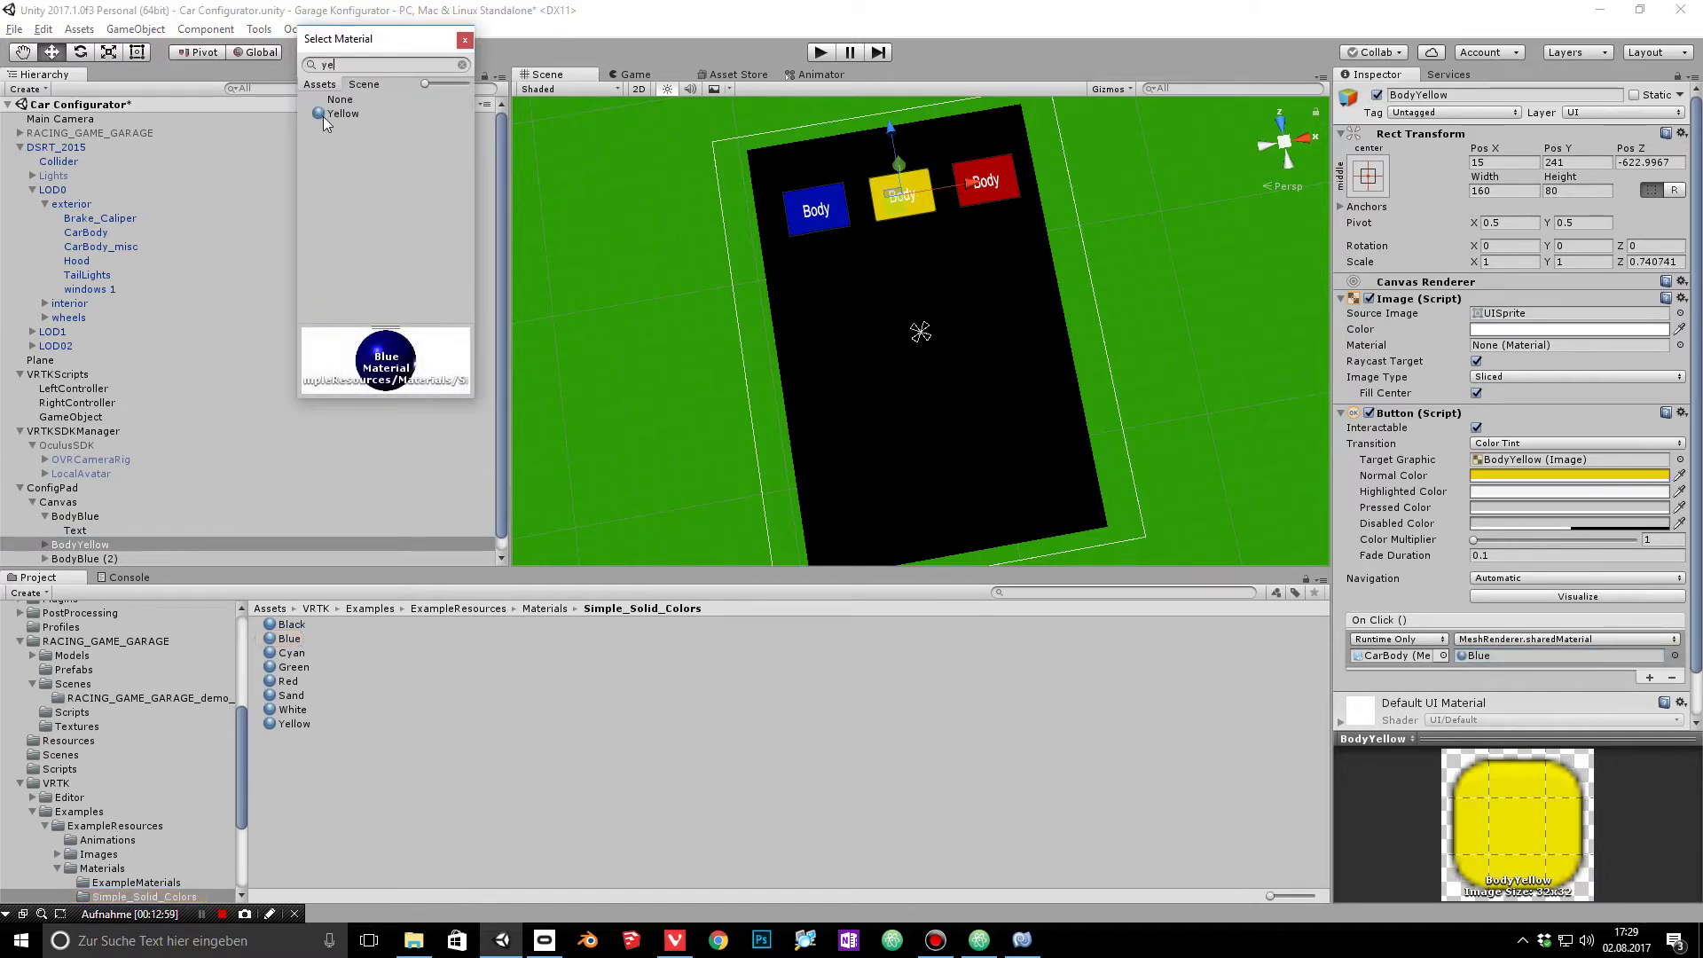
double_click(324, 116)
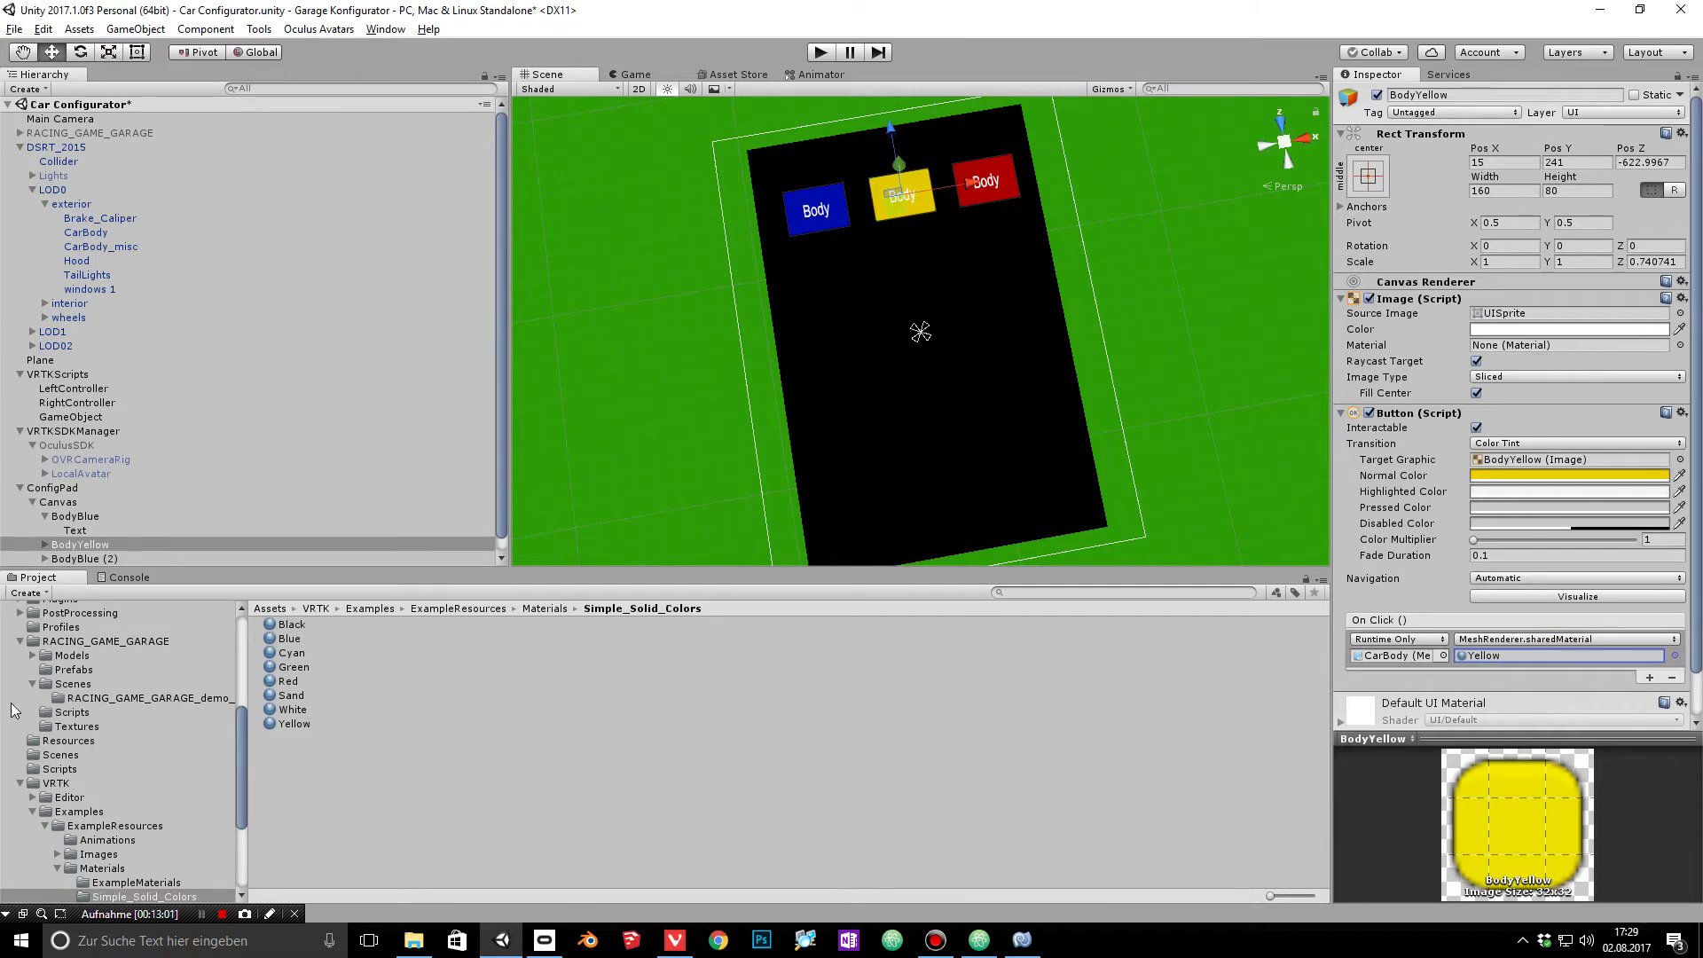
Step: Rename the red button, BodyBlue (2), as BodyRed
click(106, 559)
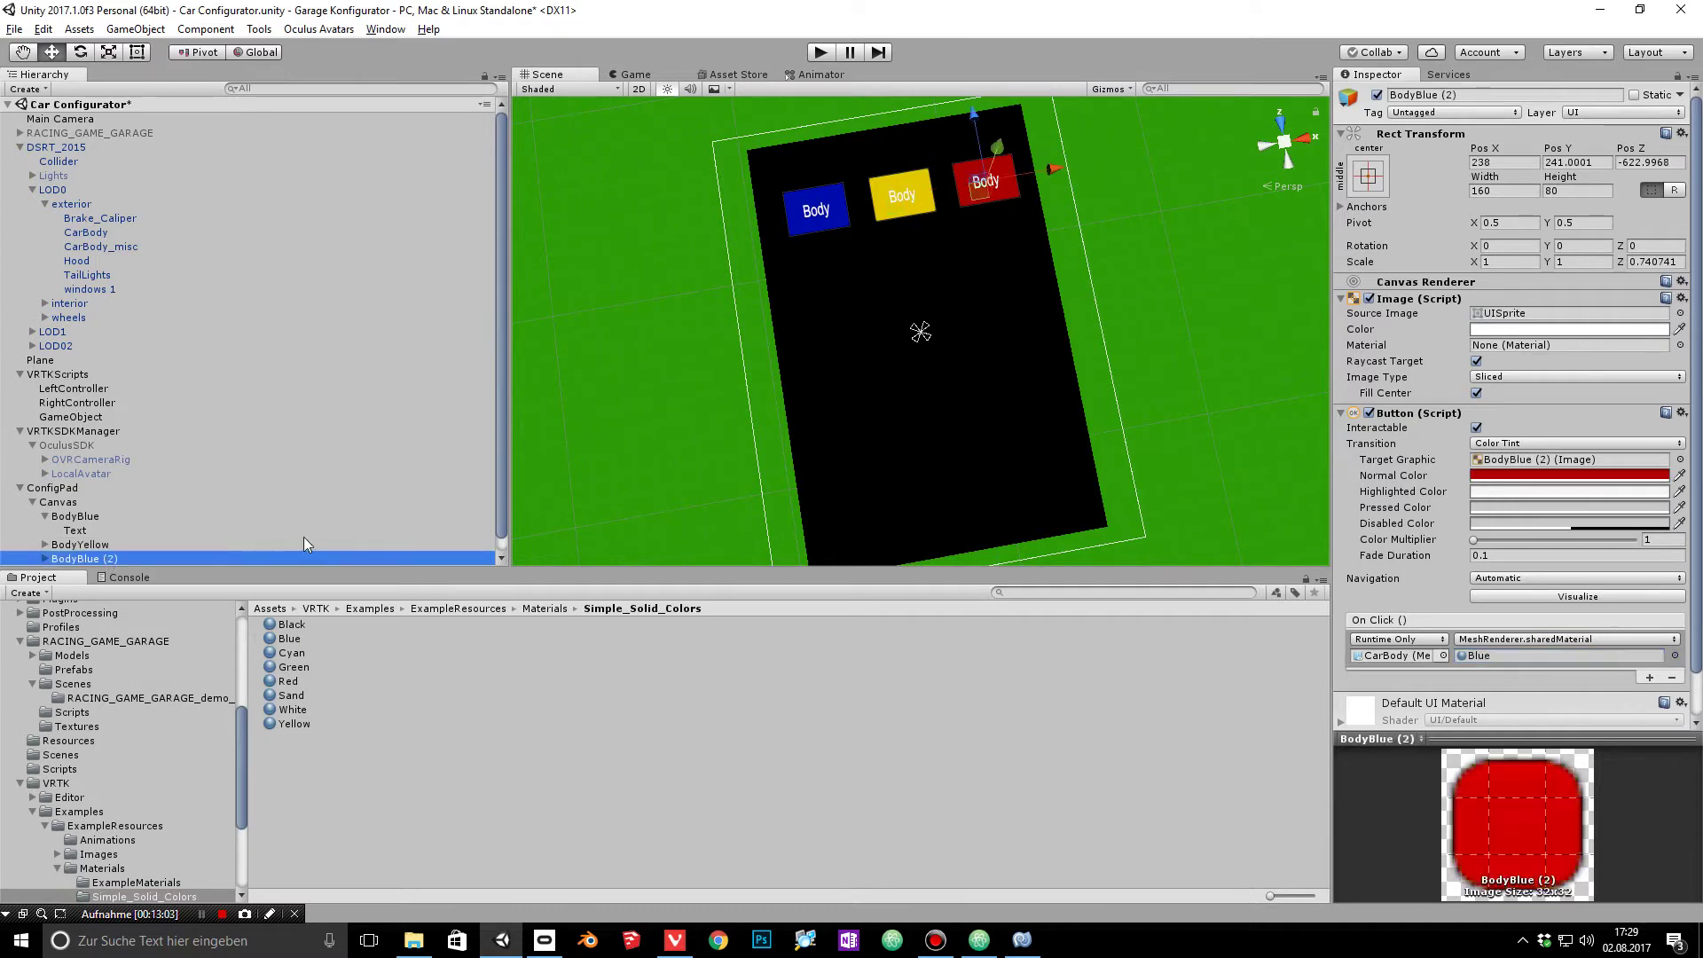
click(1444, 96)
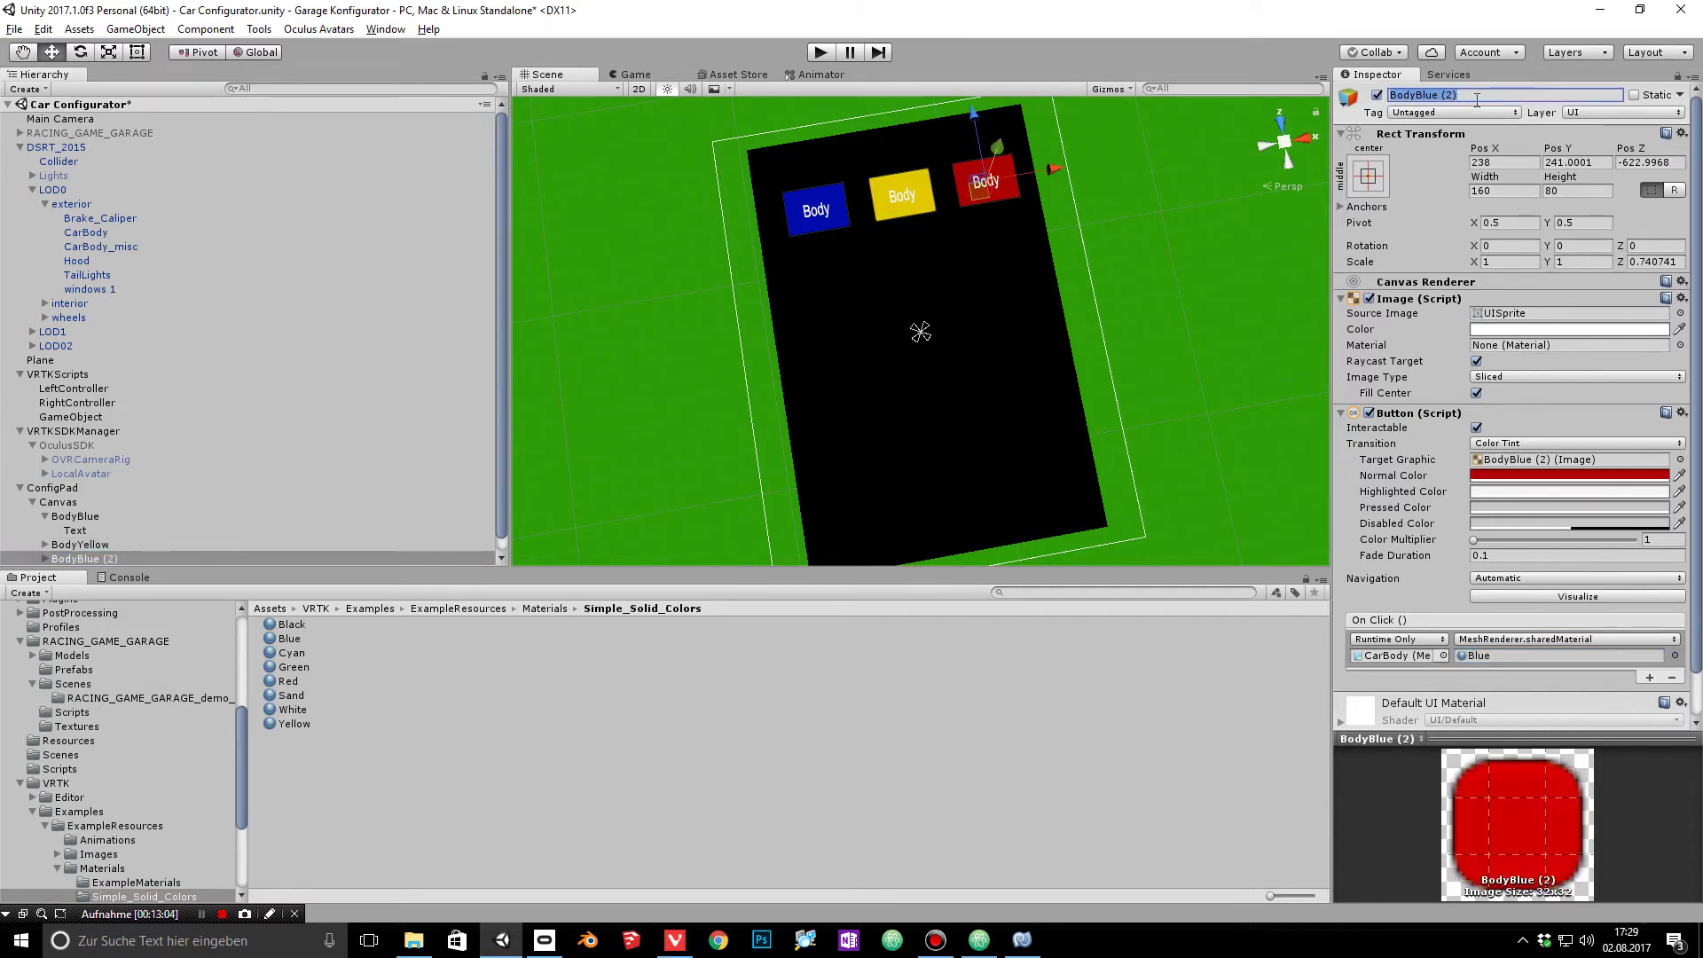
key(BackSpace)
key(BackSpace)
key(BackSpace)
text(R)
text(yRed)
key(Return)
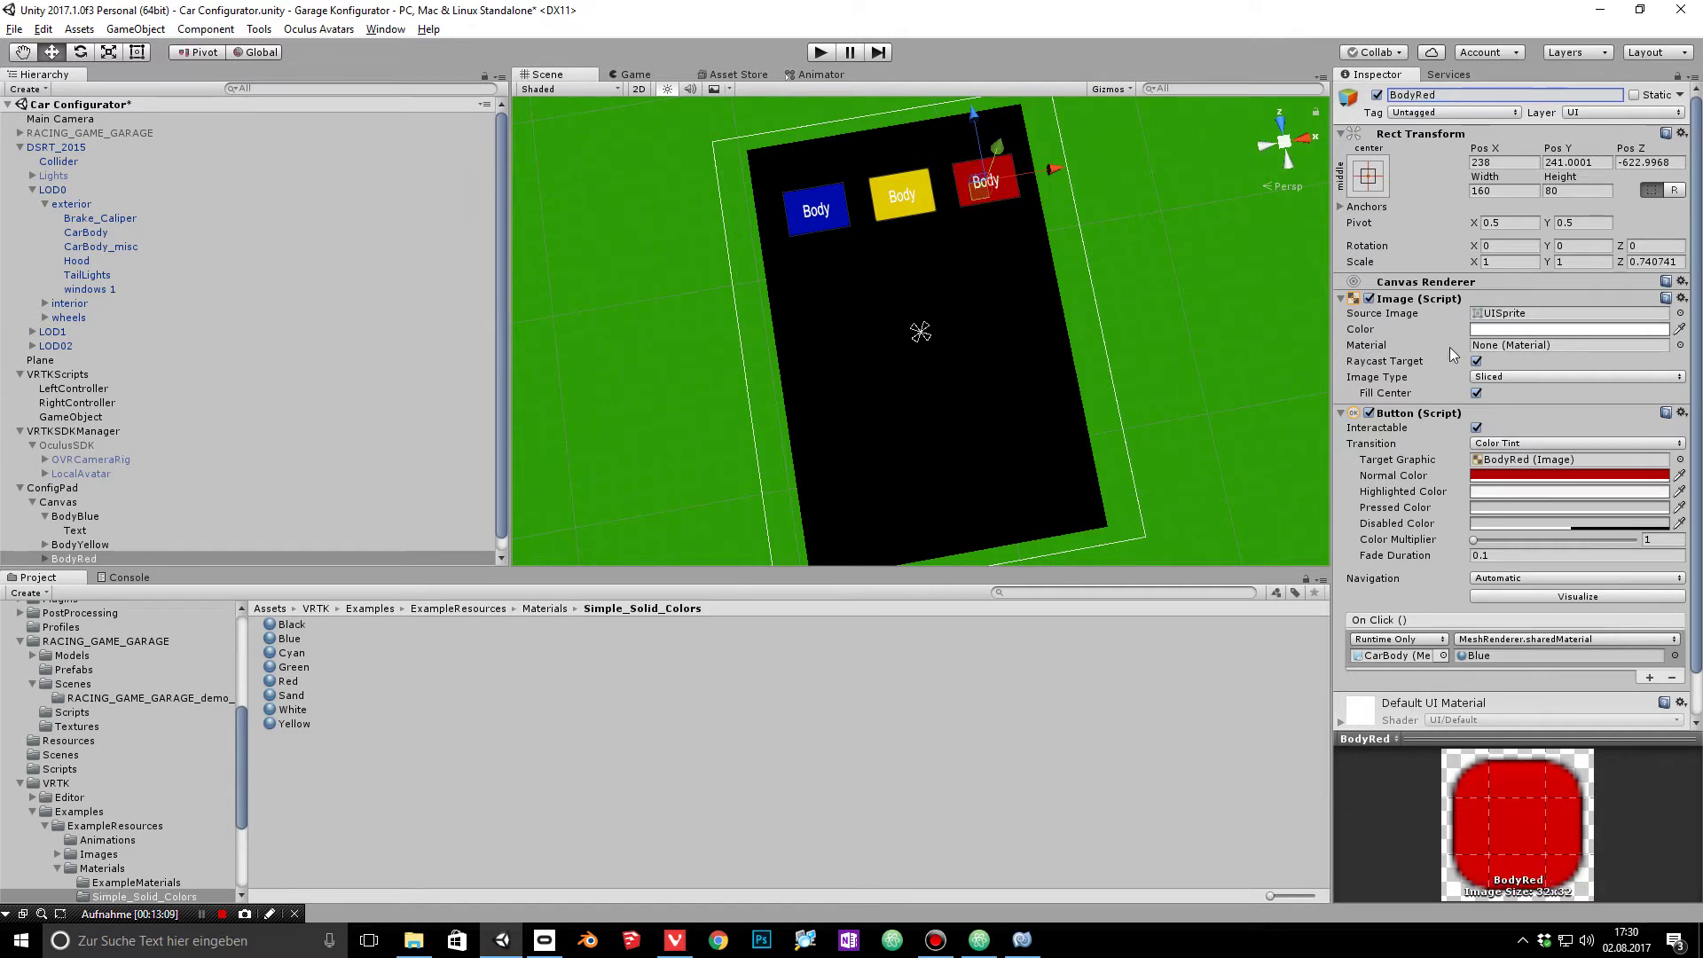
Step: Set the BodyRed button's On Click material to the Red material from the VRTK example resources
click(1674, 656)
text(red)
click(355, 156)
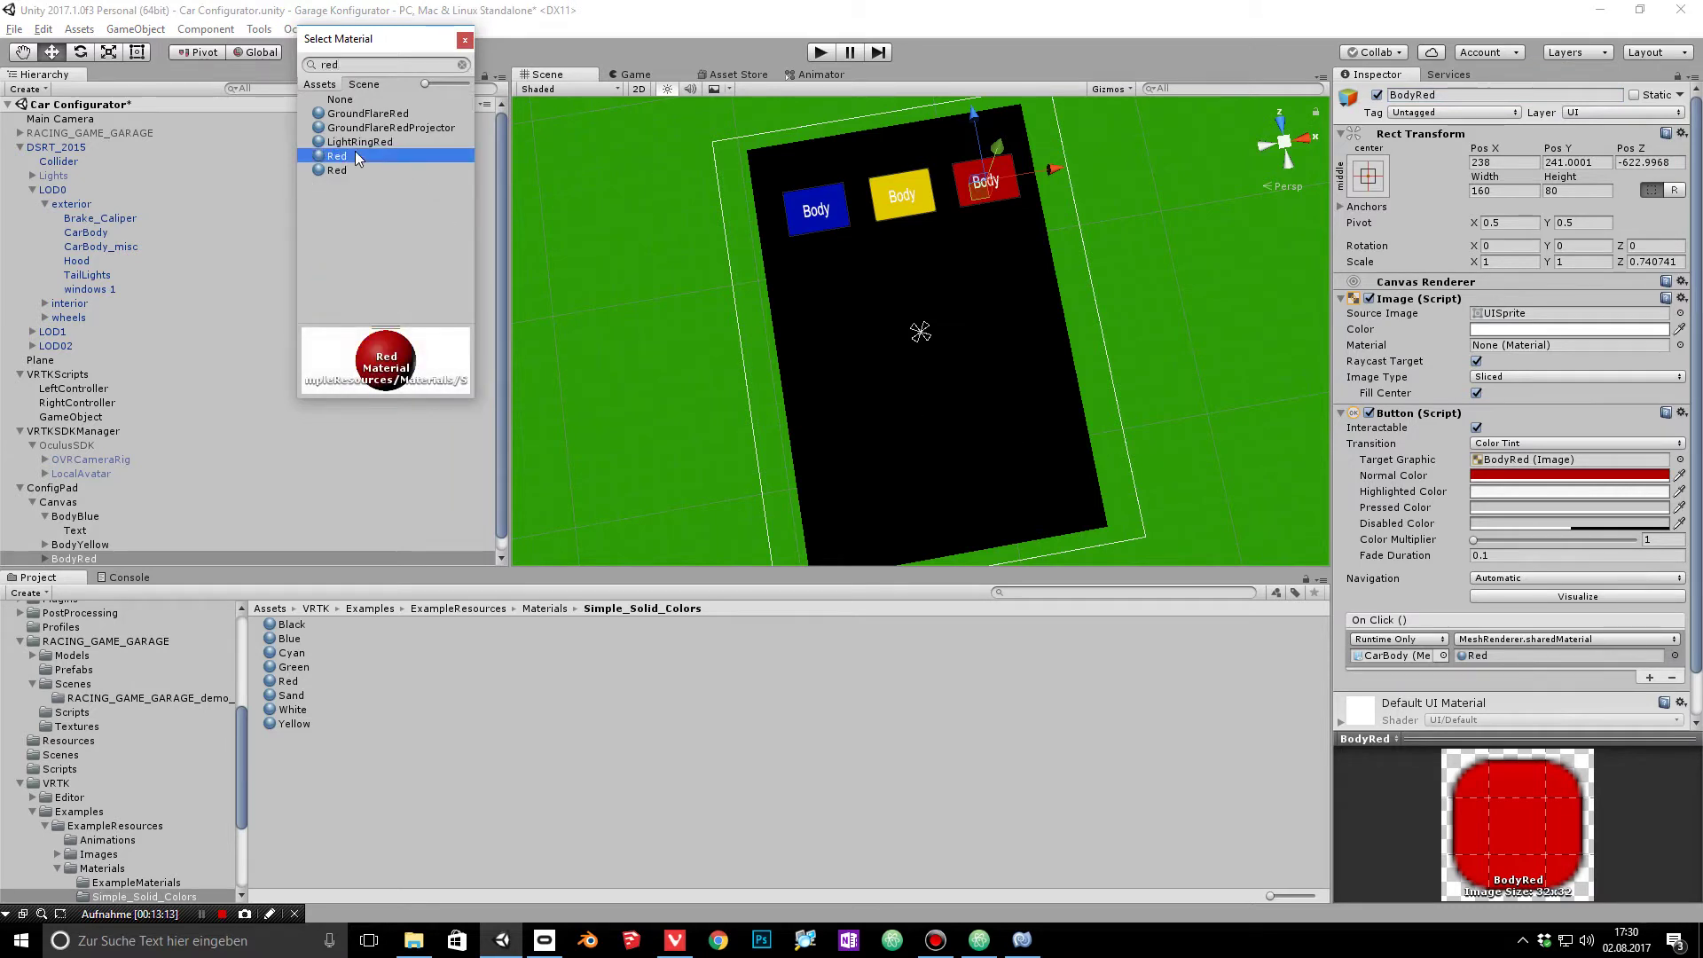
click(354, 170)
click(354, 157)
double_click(354, 156)
click(1512, 639)
click(1445, 685)
Step: Open the Red material and set its Metallic to about 0.895 and Smoothness to about 0.738
double_click(1482, 655)
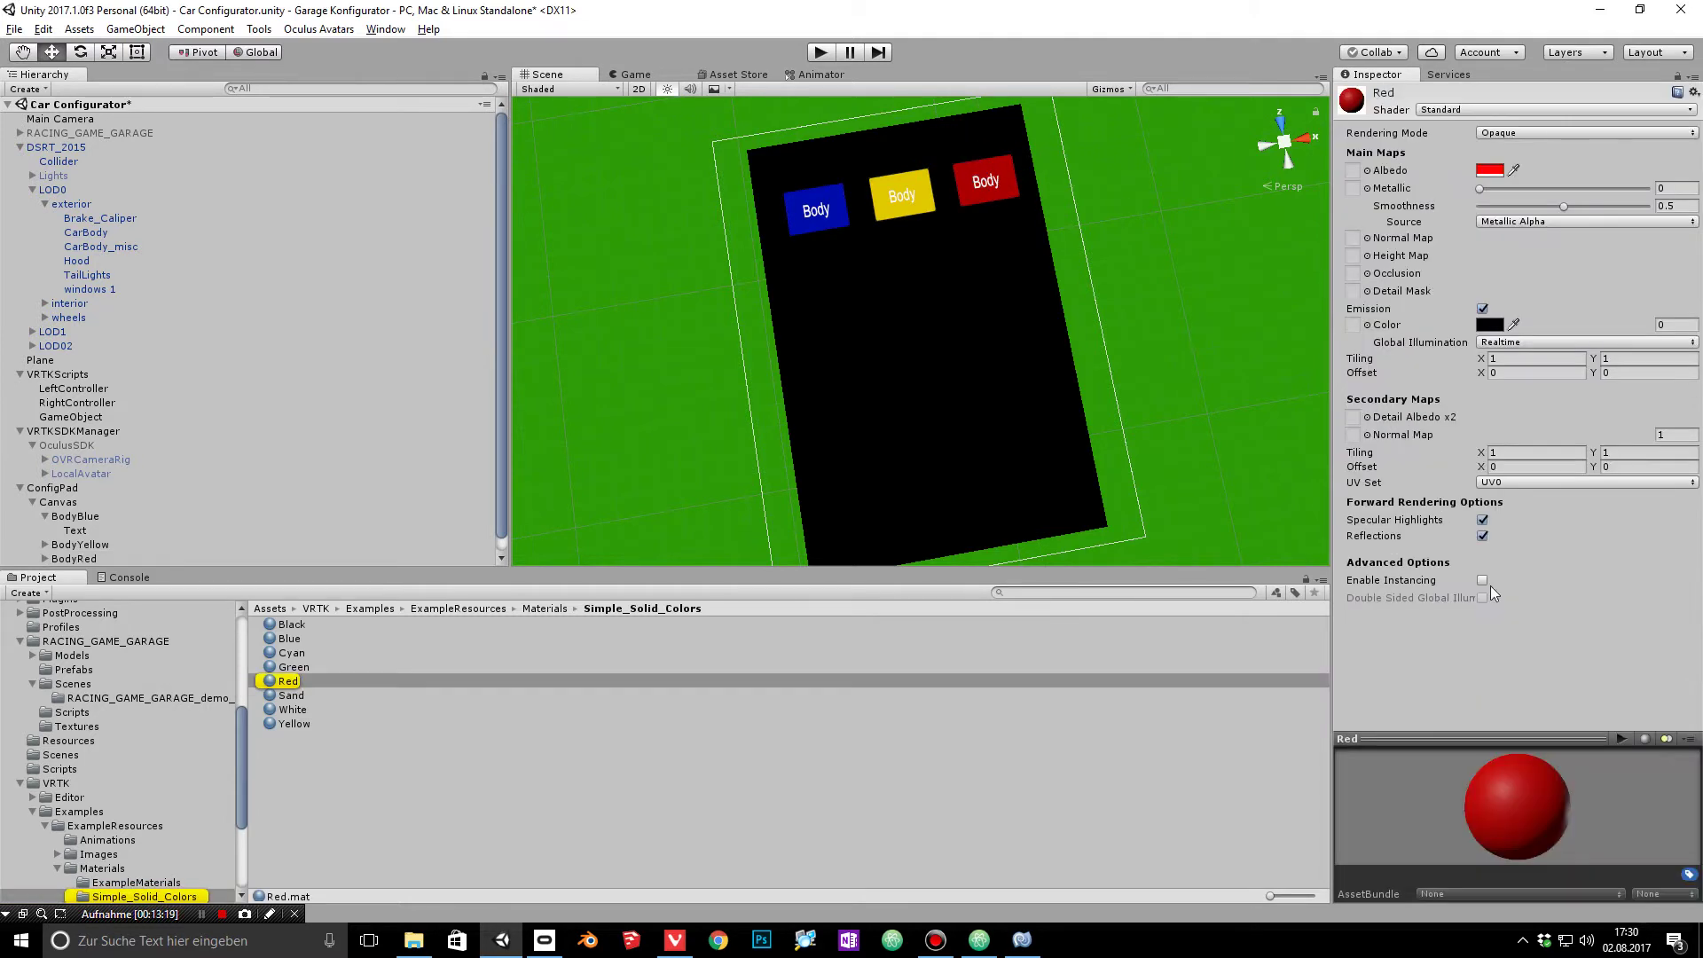
drag(1478, 190, 1602, 209)
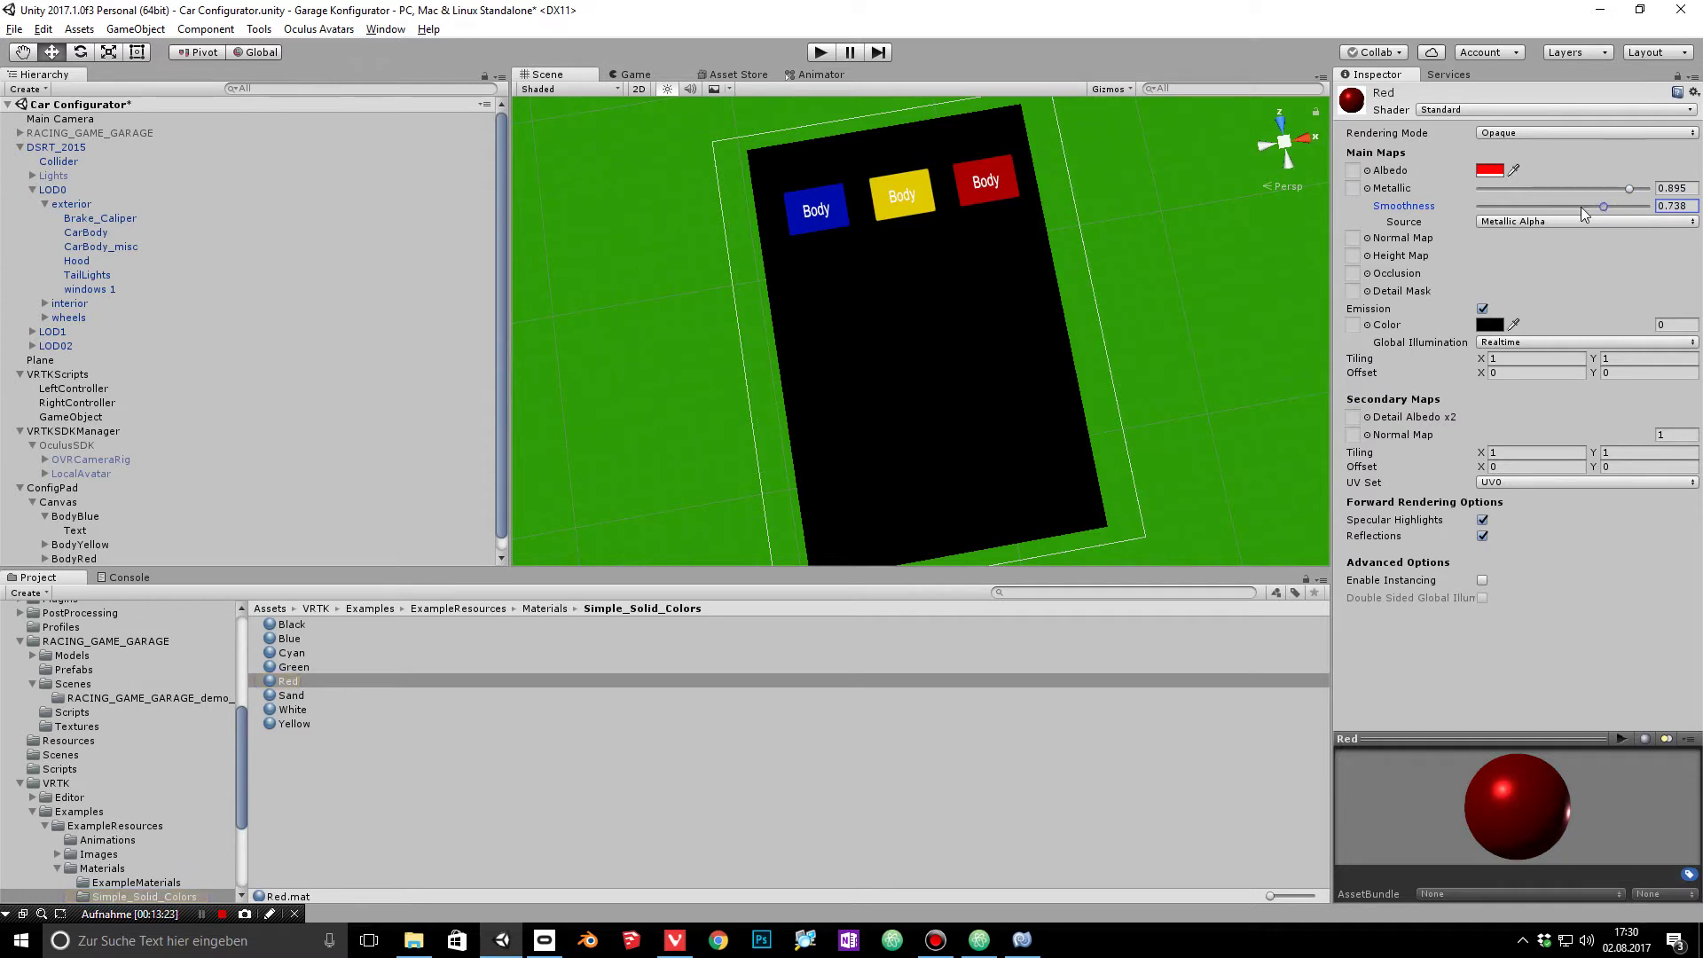
Step: Run the scene in play mode to test the blue, yellow and red Body buttons, and stop it
click(822, 51)
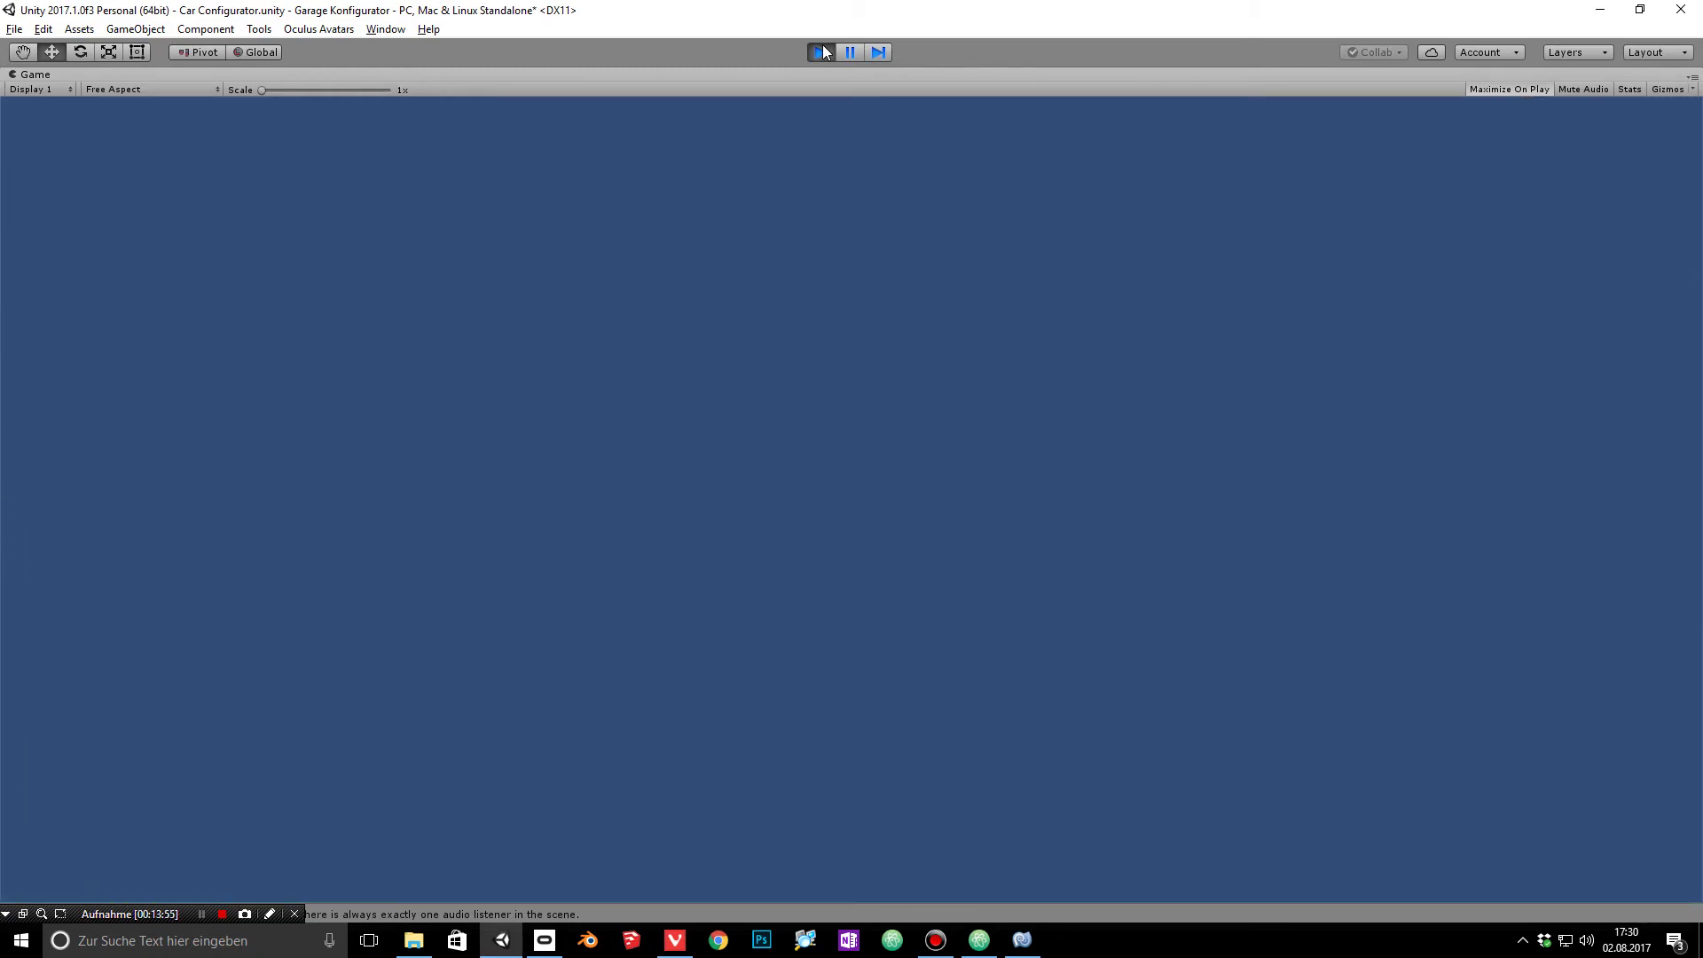
click(821, 52)
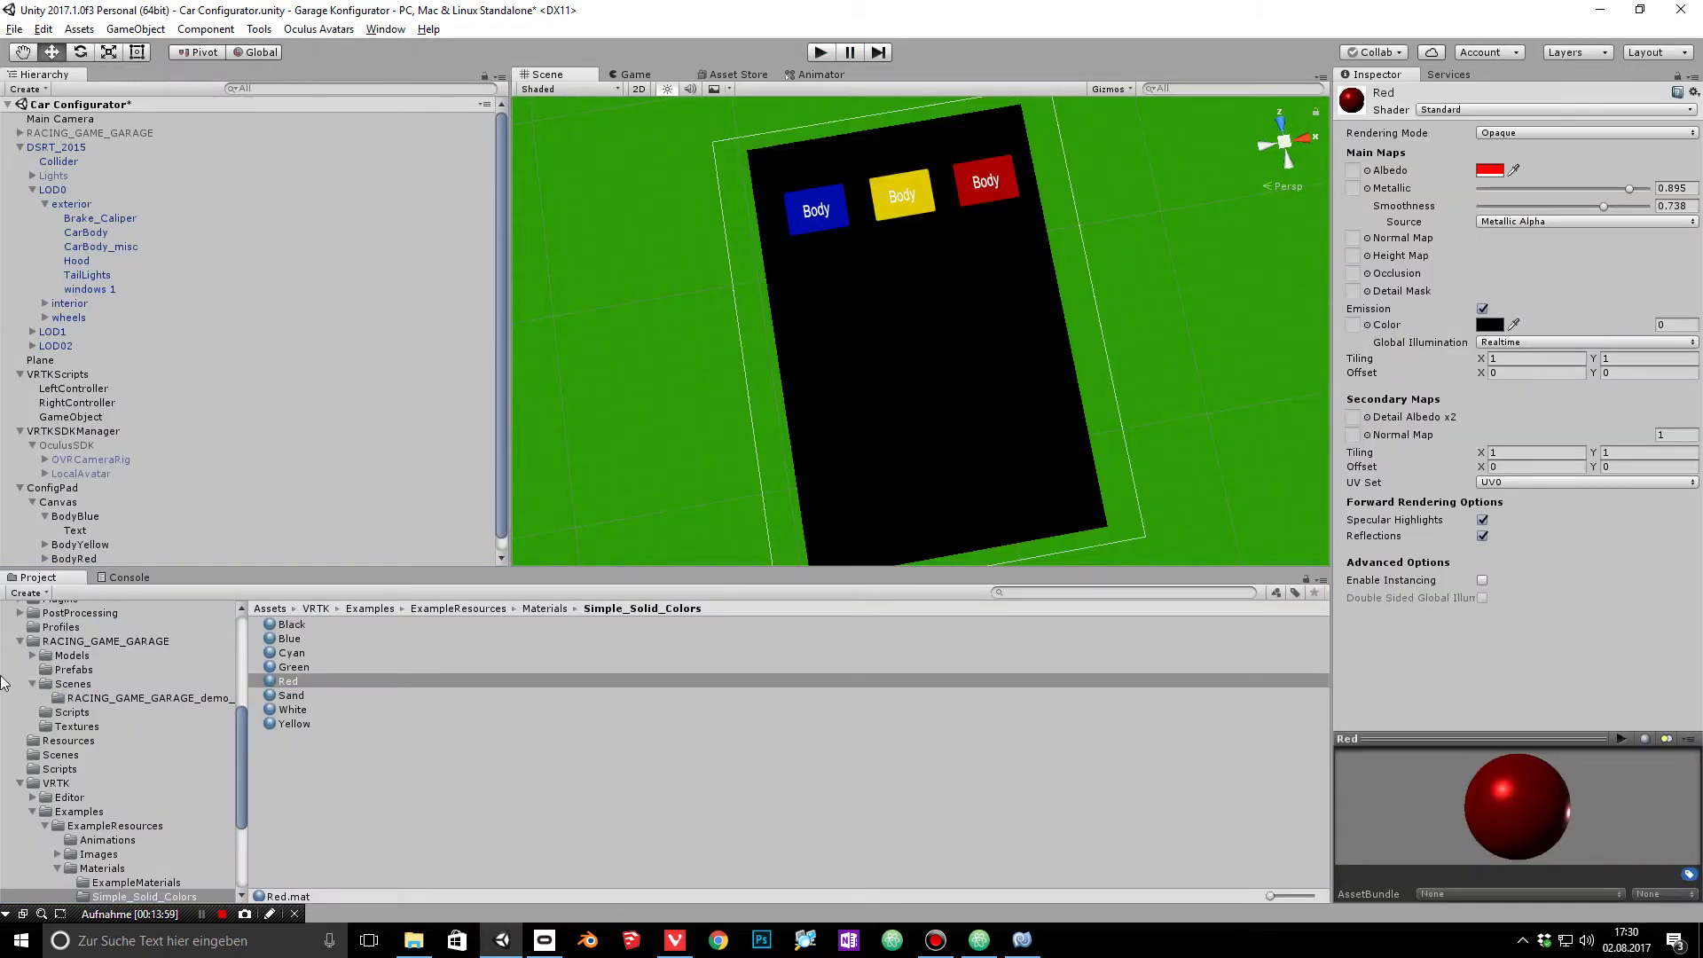
Step: Duplicate the BodyBlue, BodyYellow and BodyRed buttons together within the ConfigPad canvas
click(45, 516)
click(75, 516)
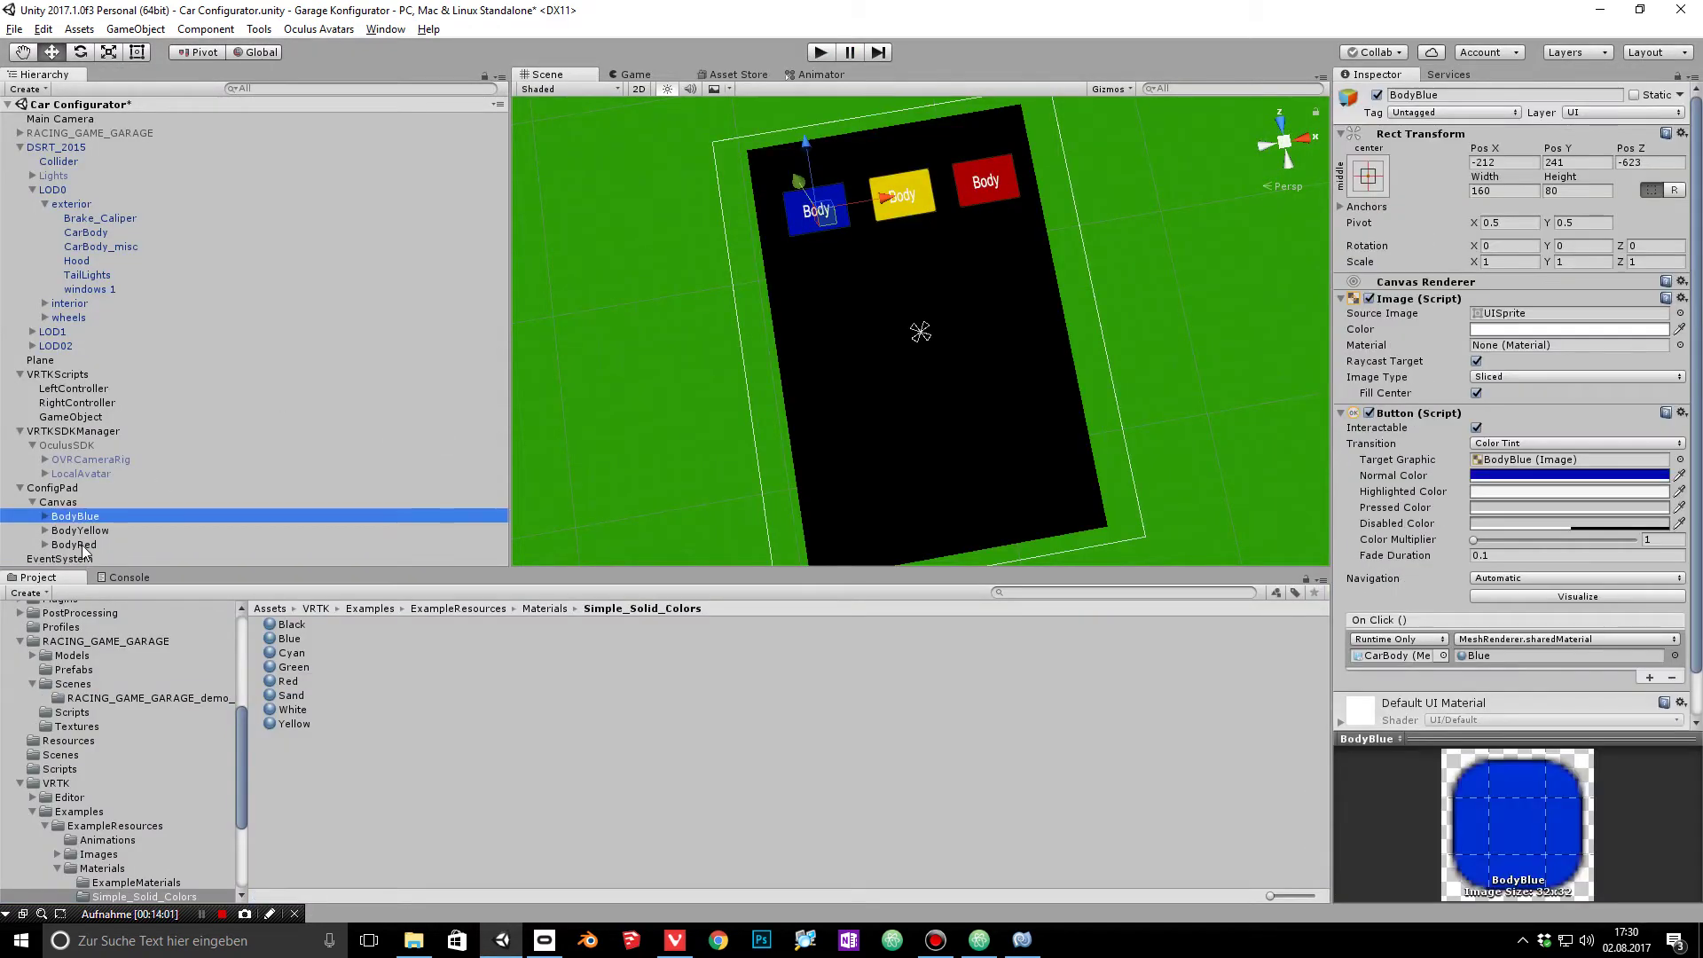
shift+click(74, 544)
right_click(101, 525)
click(149, 599)
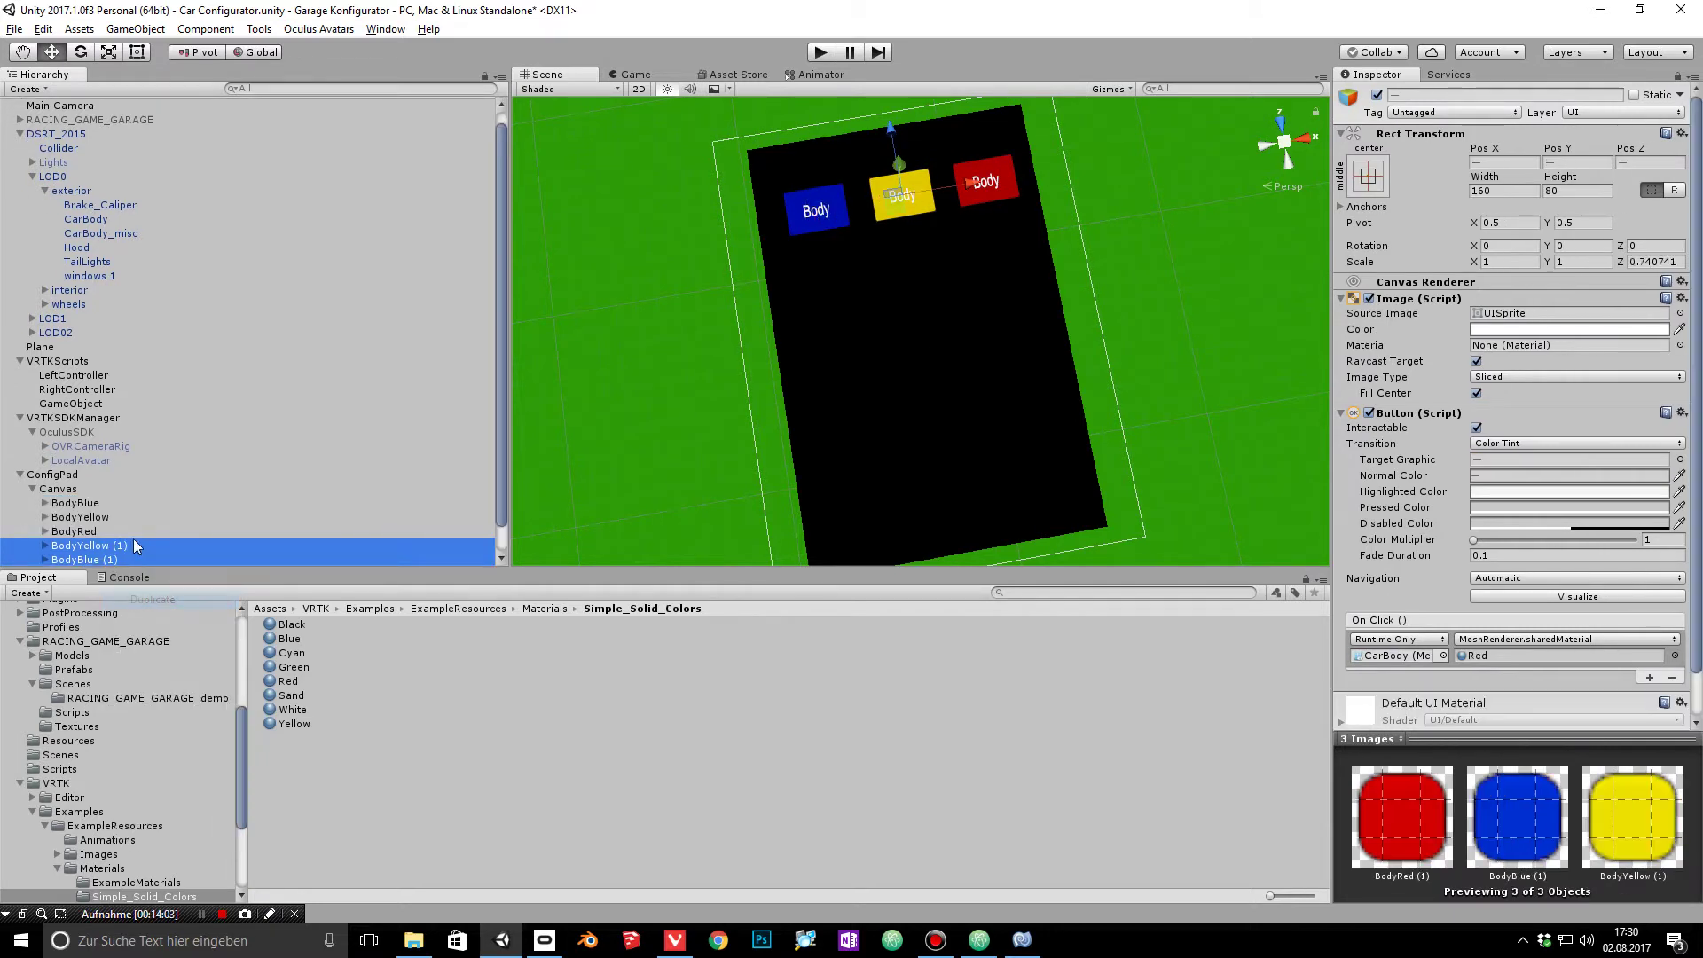
Step: Rename the duplicated yellow button, BodyYellow (1), as HoodYellow
click(120, 546)
scroll(146, 528, down, 1)
click(105, 521)
click(1431, 95)
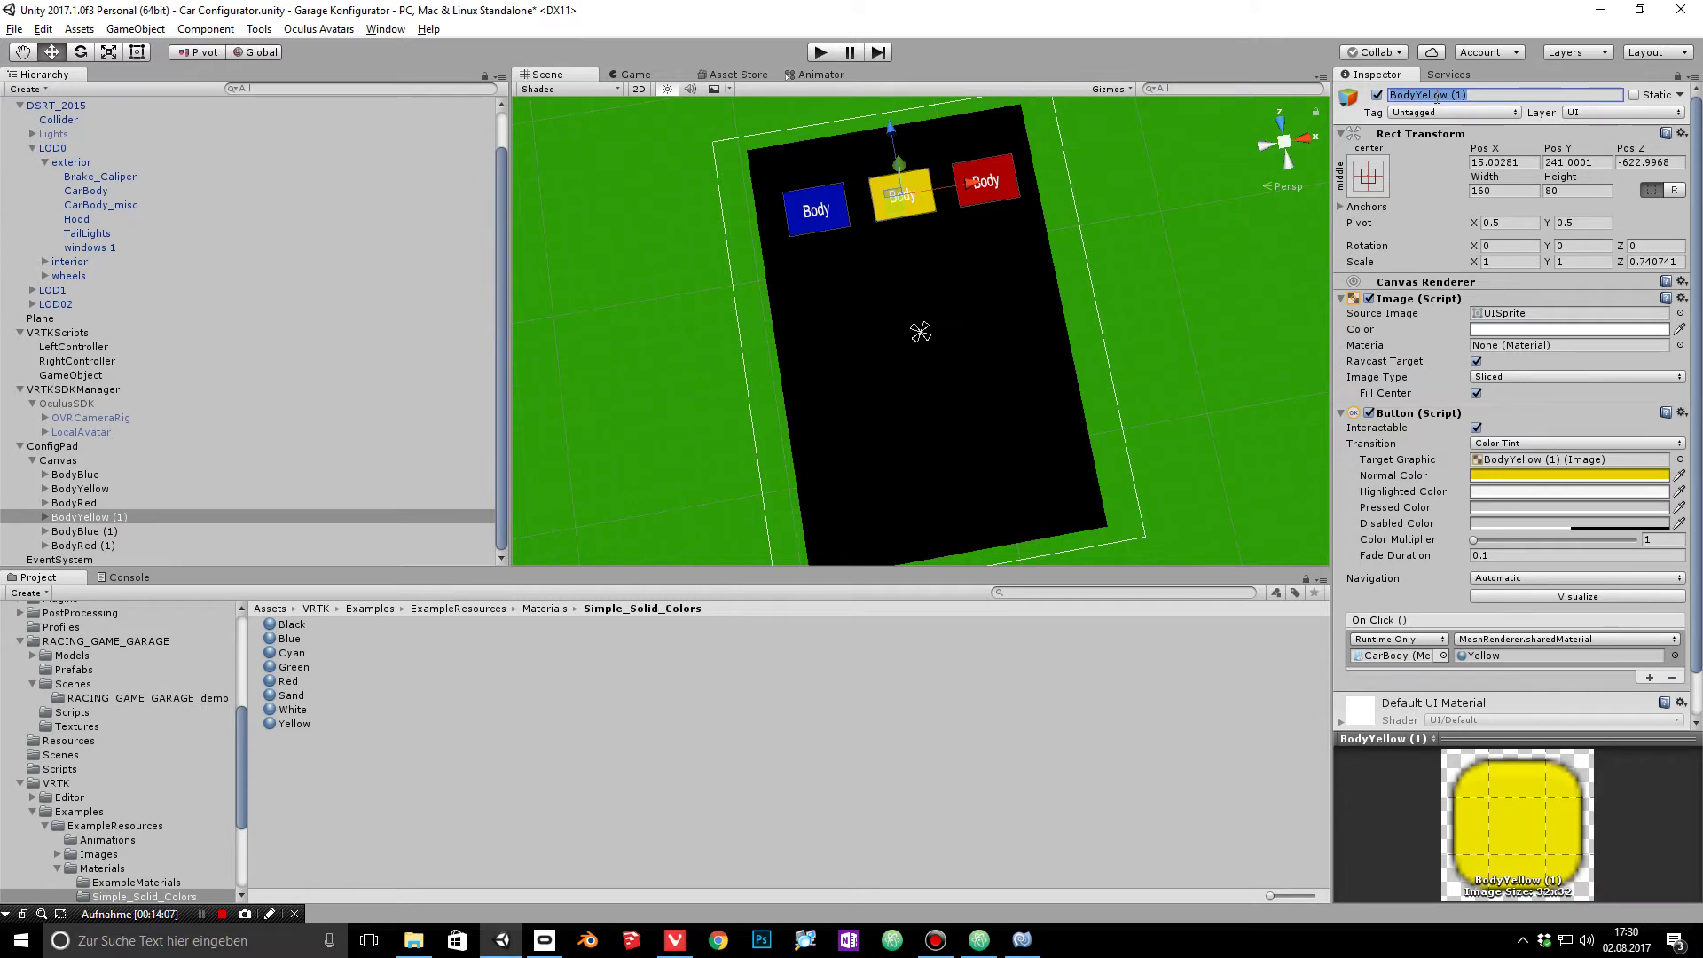
text(HoodYellow)
key(Return)
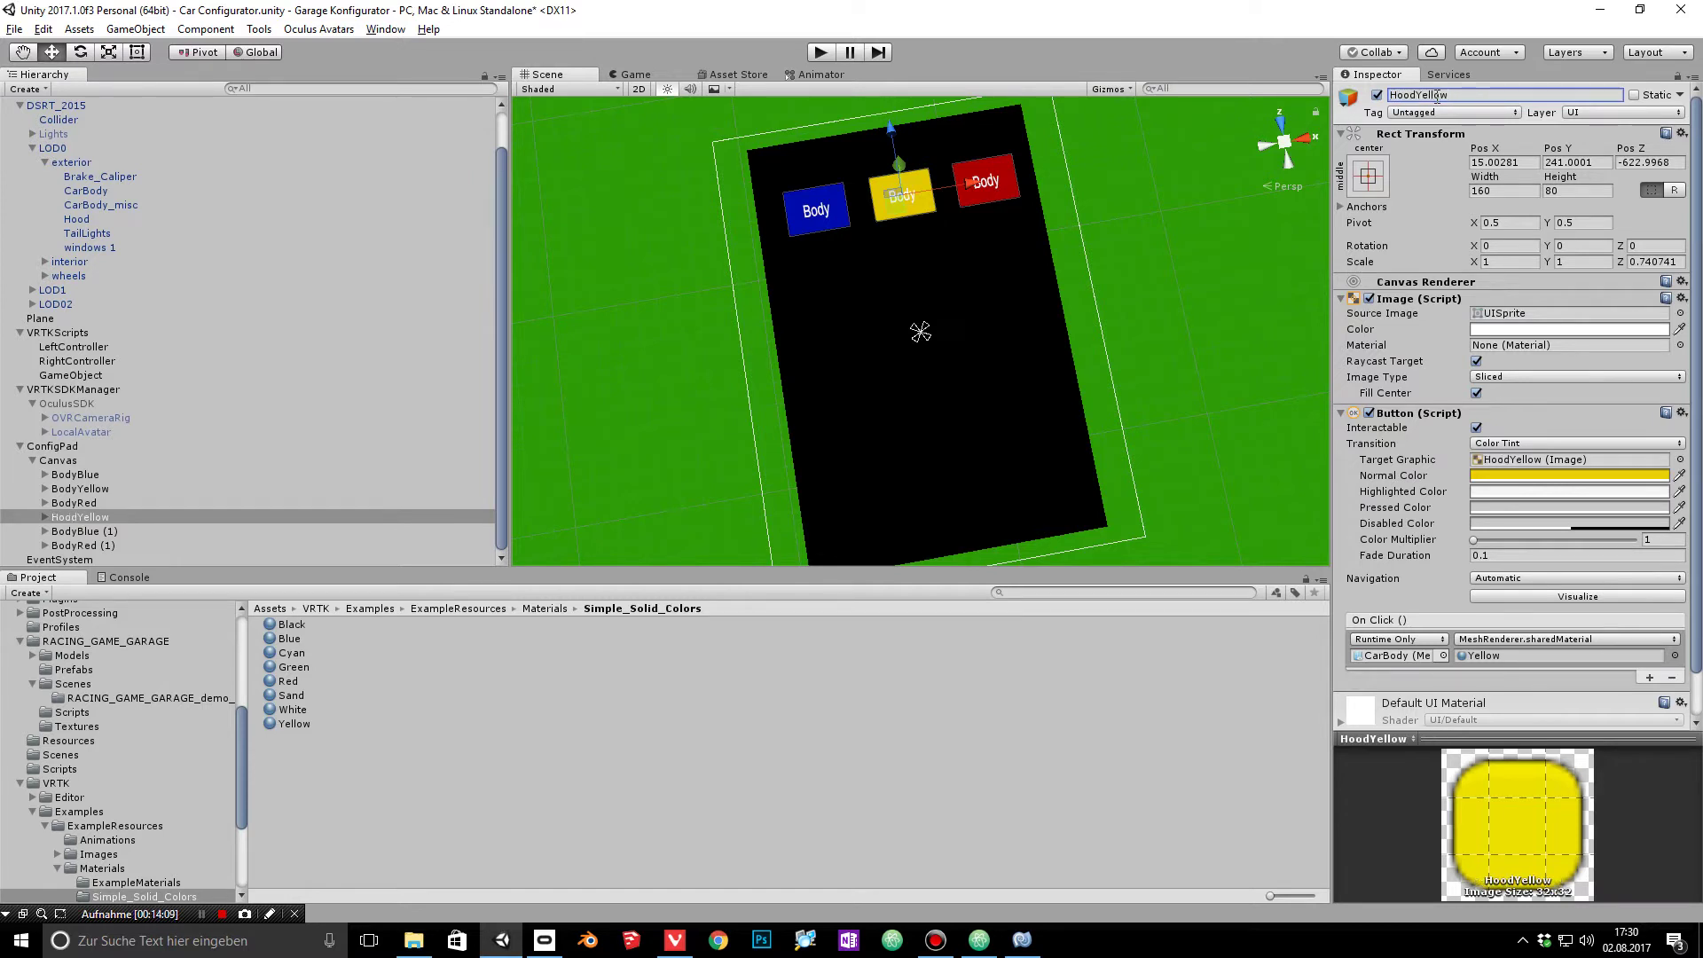
Step: Rename the duplicated blue button, BodyBlue (1), as HoodBlue
click(97, 531)
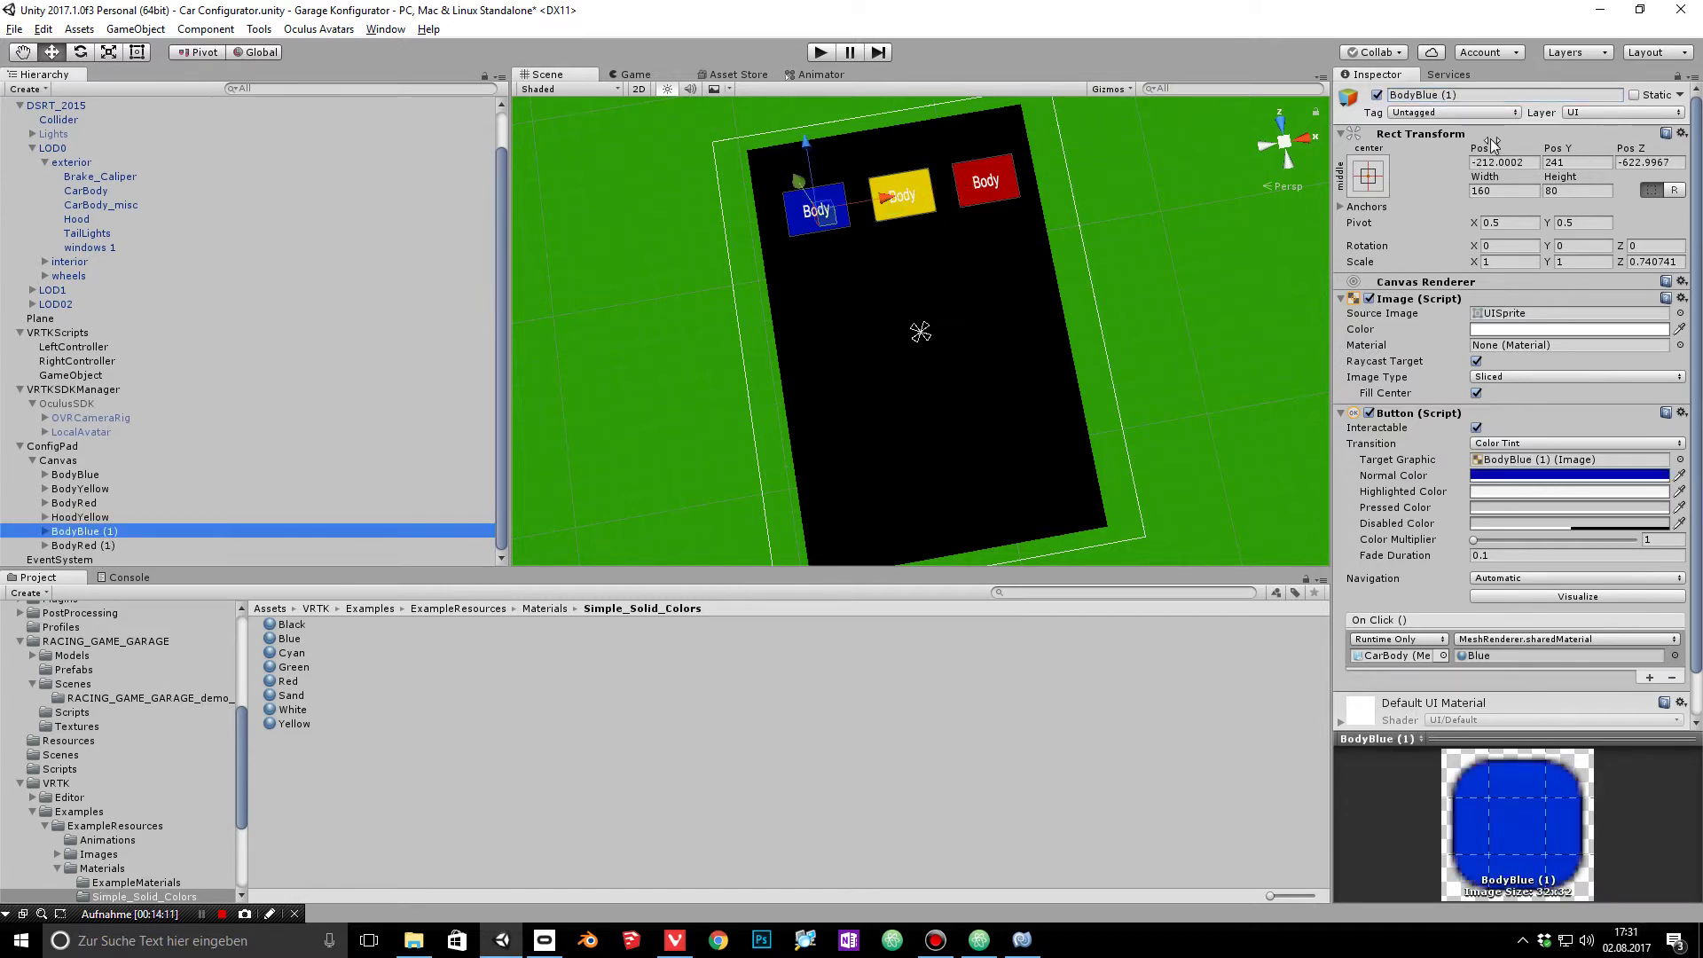
click(1487, 95)
text(Ho)
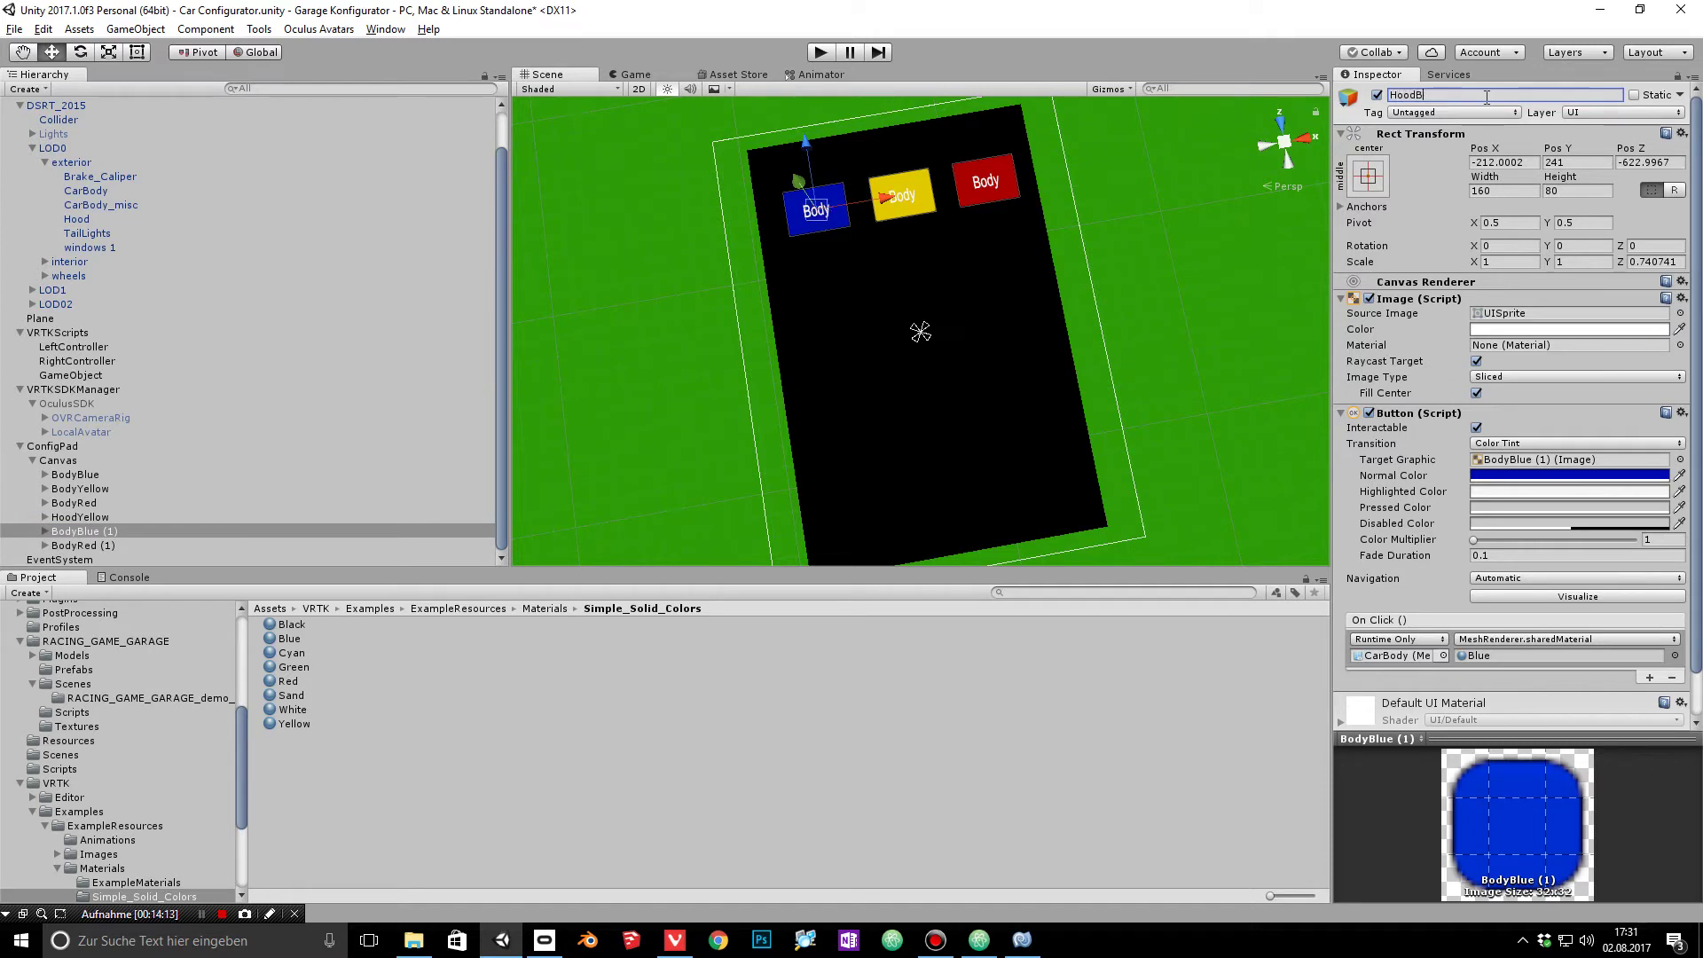
key(Return)
Step: Rename the duplicated red button, BodyRed (1), as HoodRed
click(355, 545)
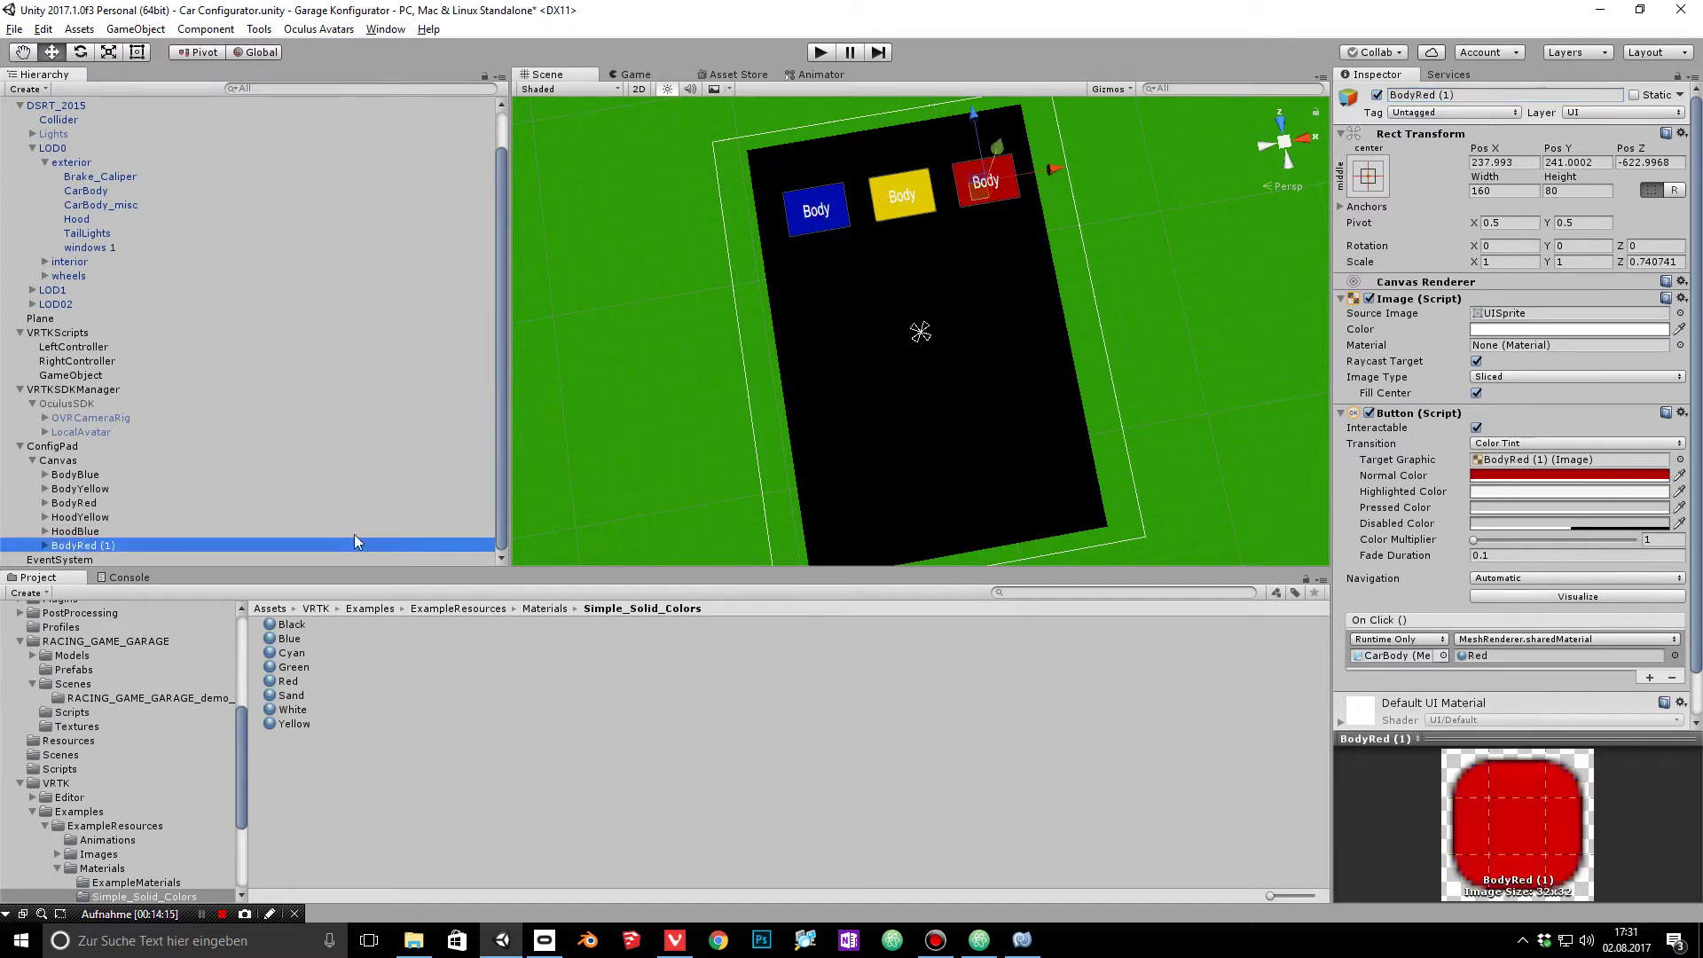
click(1447, 95)
text(HoodRed)
key(Return)
Step: Move the three Hood buttons together straight down to form a second row below the Body buttons, at Pos Y about 110
click(114, 518)
shift+click(108, 540)
drag(892, 135, 903, 190)
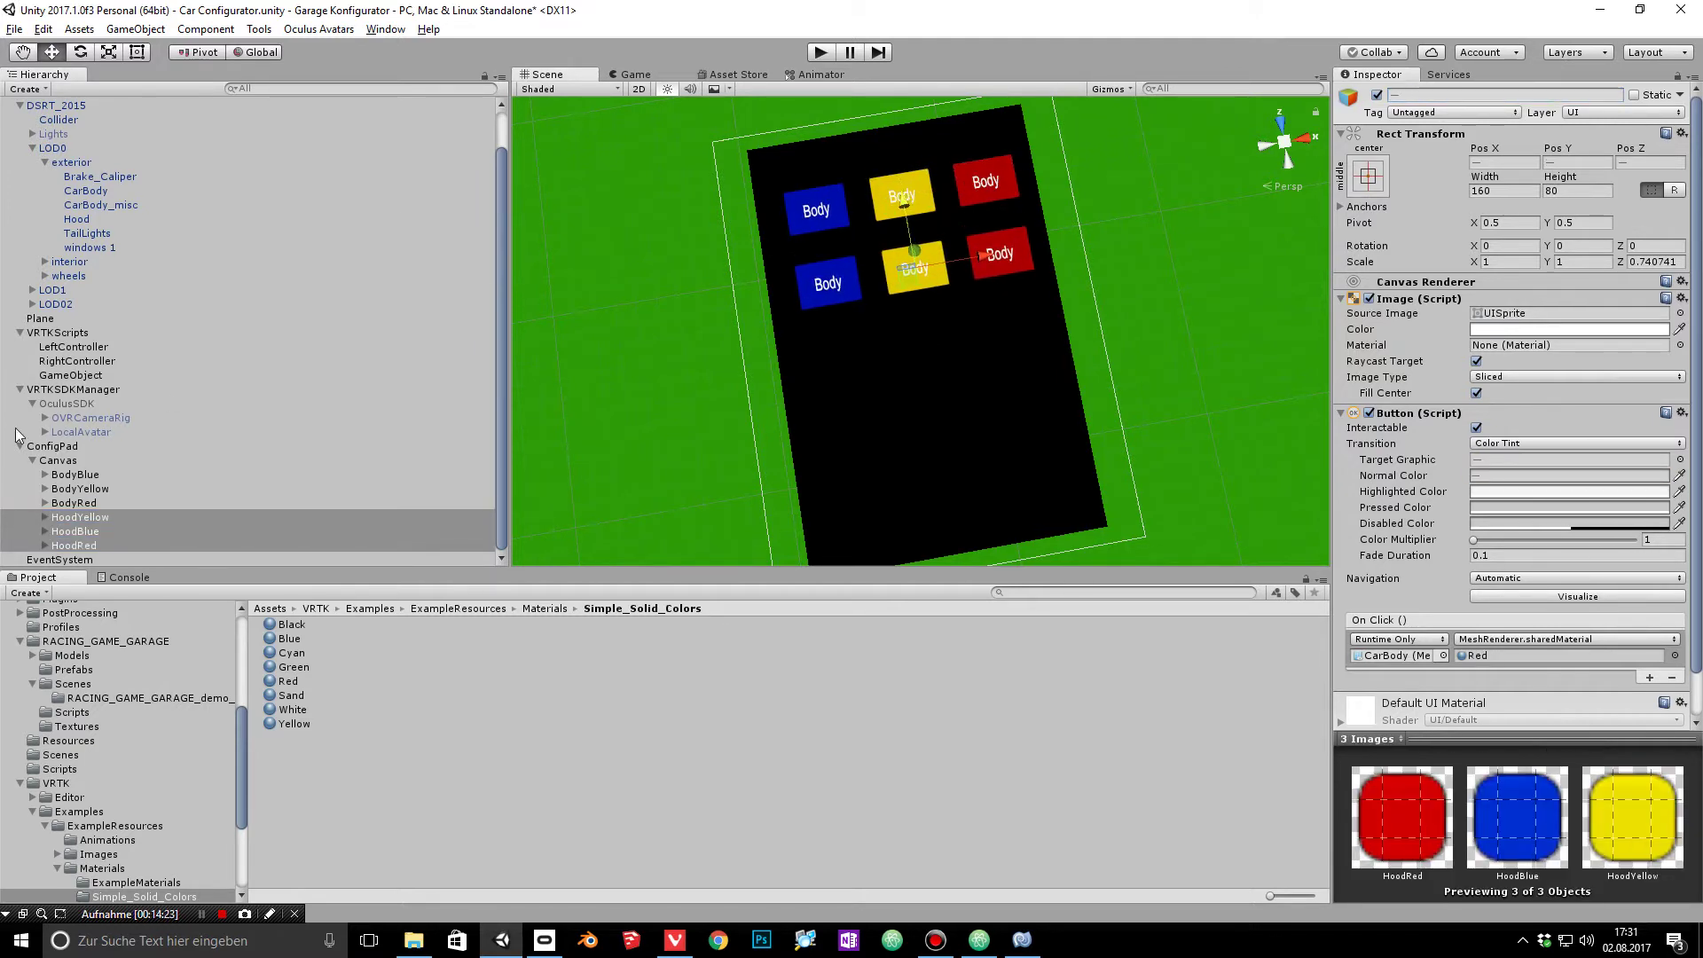
Step: Change the text label of the HoodYellow button to "Hood"
click(44, 518)
click(89, 531)
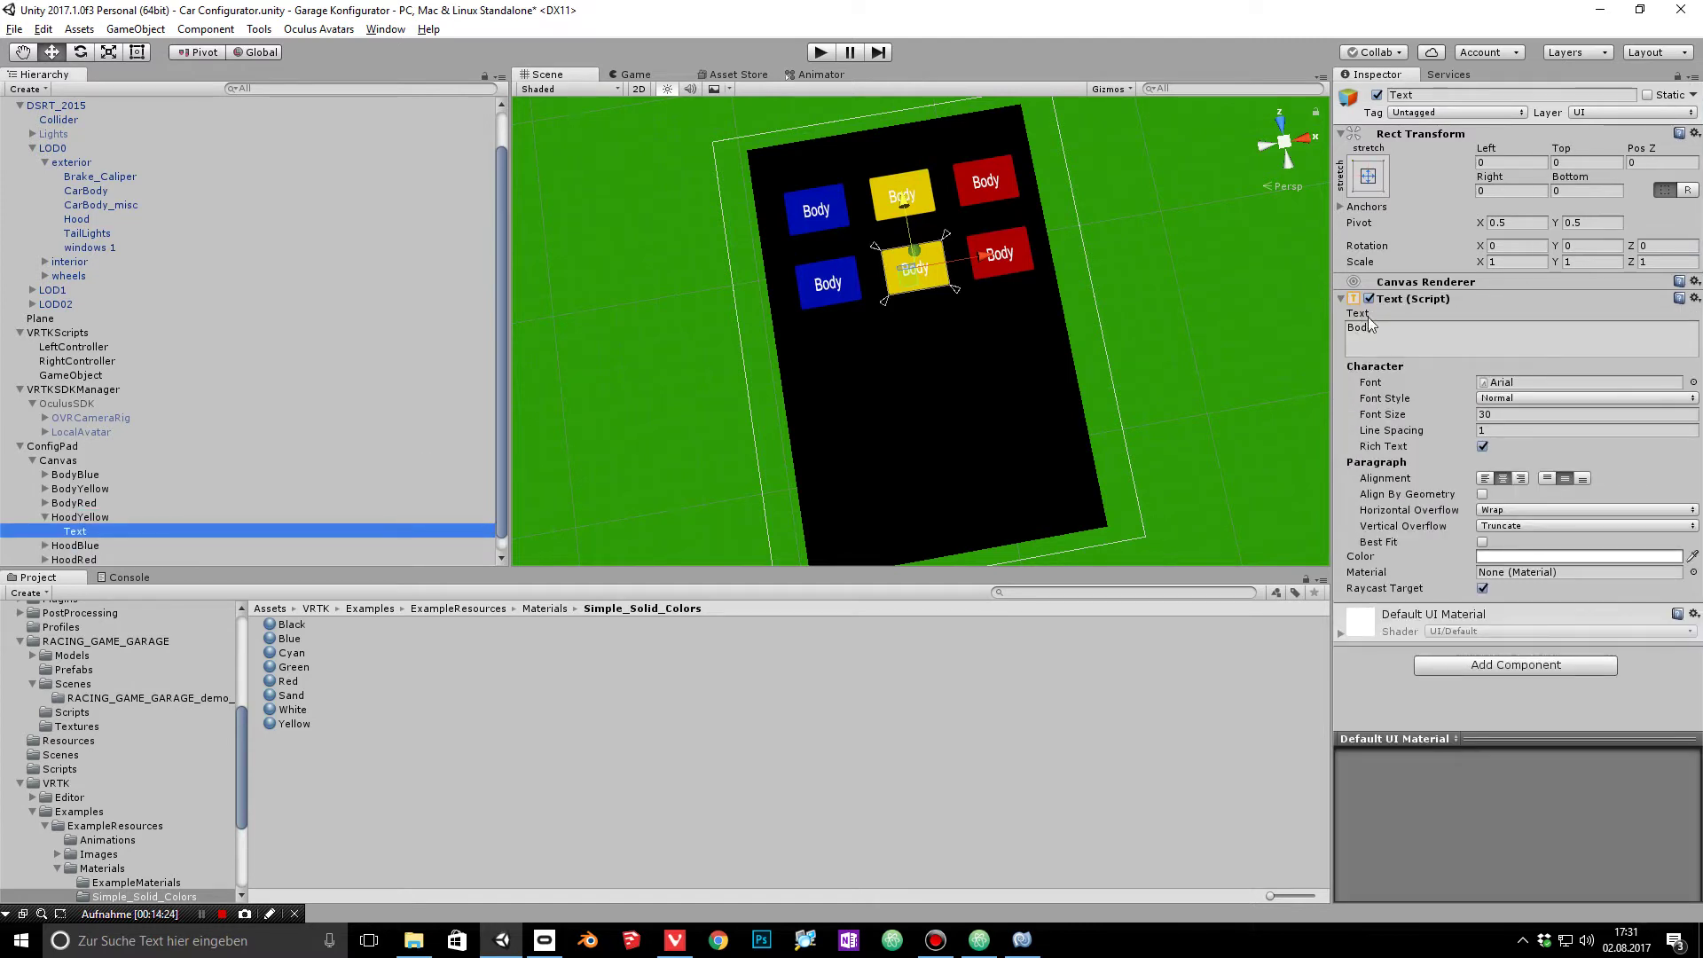
click(1366, 330)
text(Hood)
key(Return)
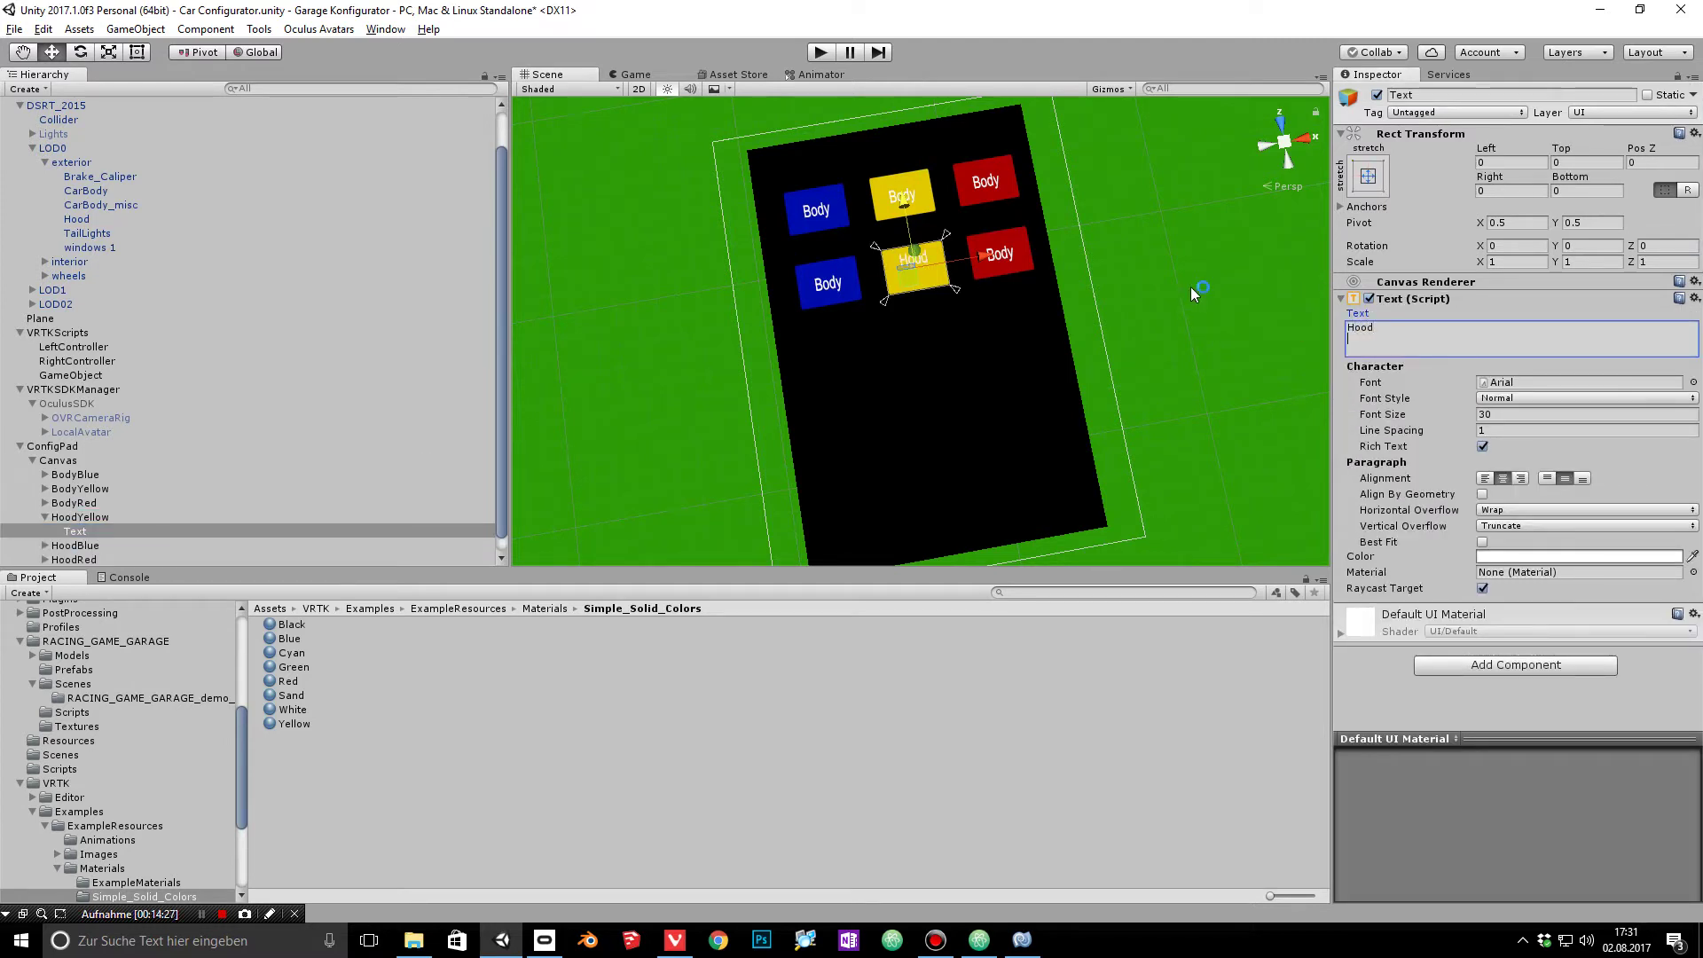
key(BackSpace)
Step: Change the text label of the HoodBlue button to "Hood"
click(78, 546)
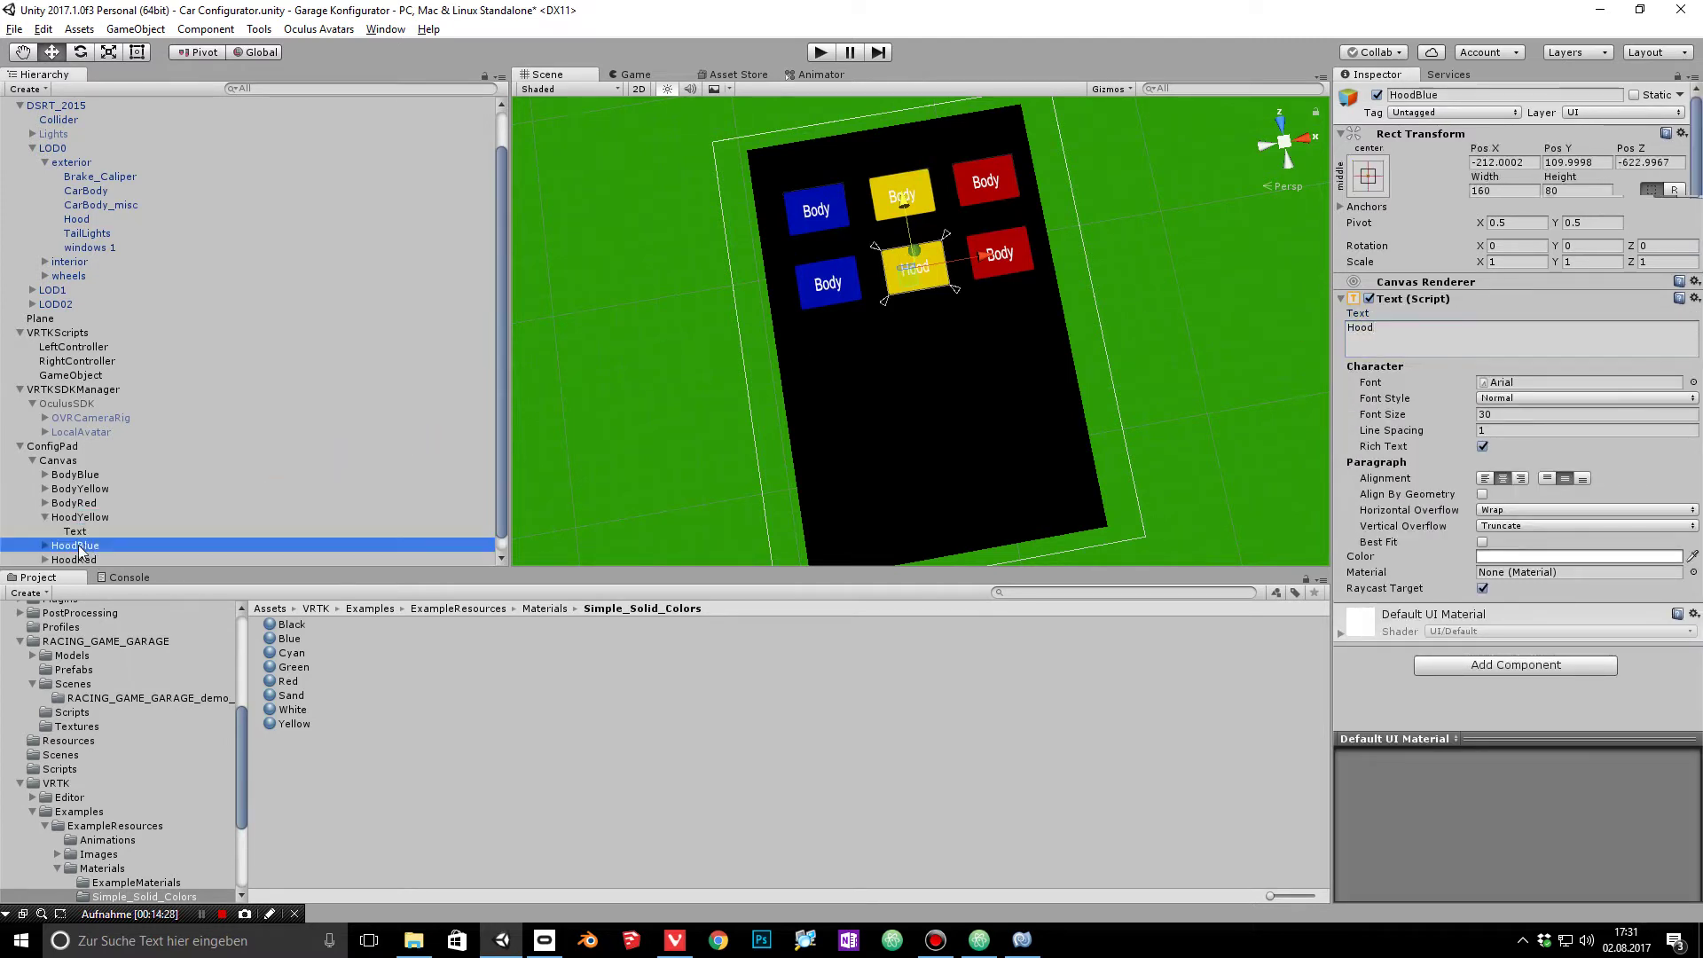
click(76, 560)
click(1446, 331)
text(Hood)
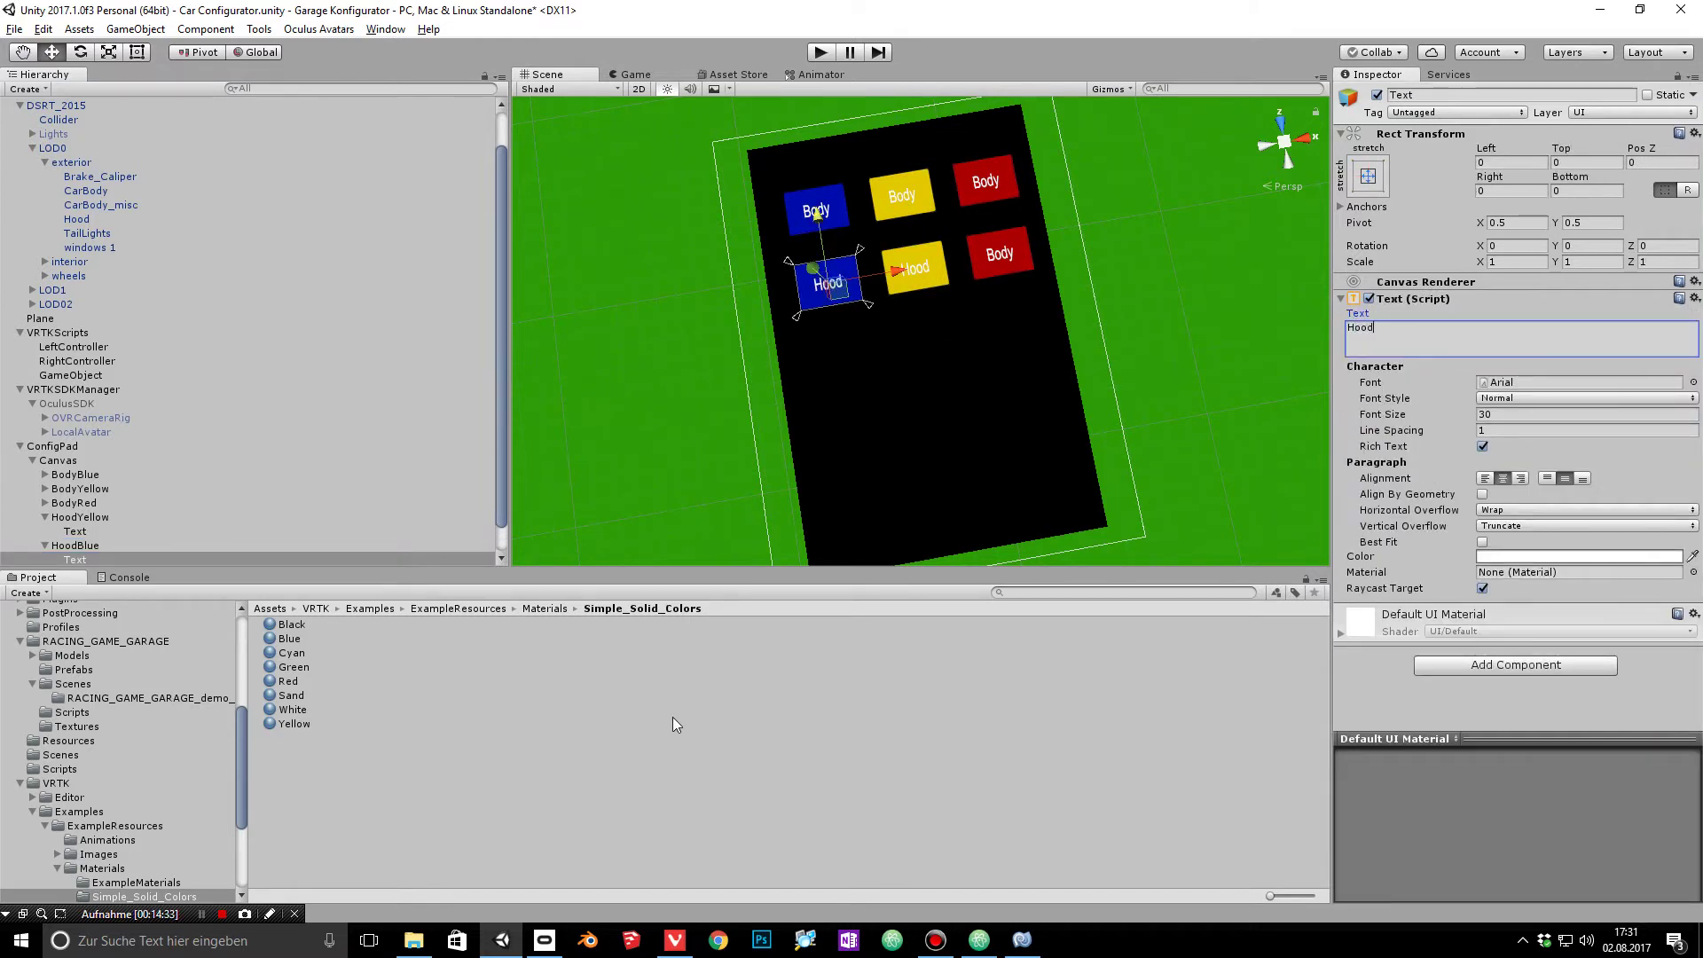
Step: Change the text label of the HoodRed button to "Hood"
scroll(494, 437, down, 1)
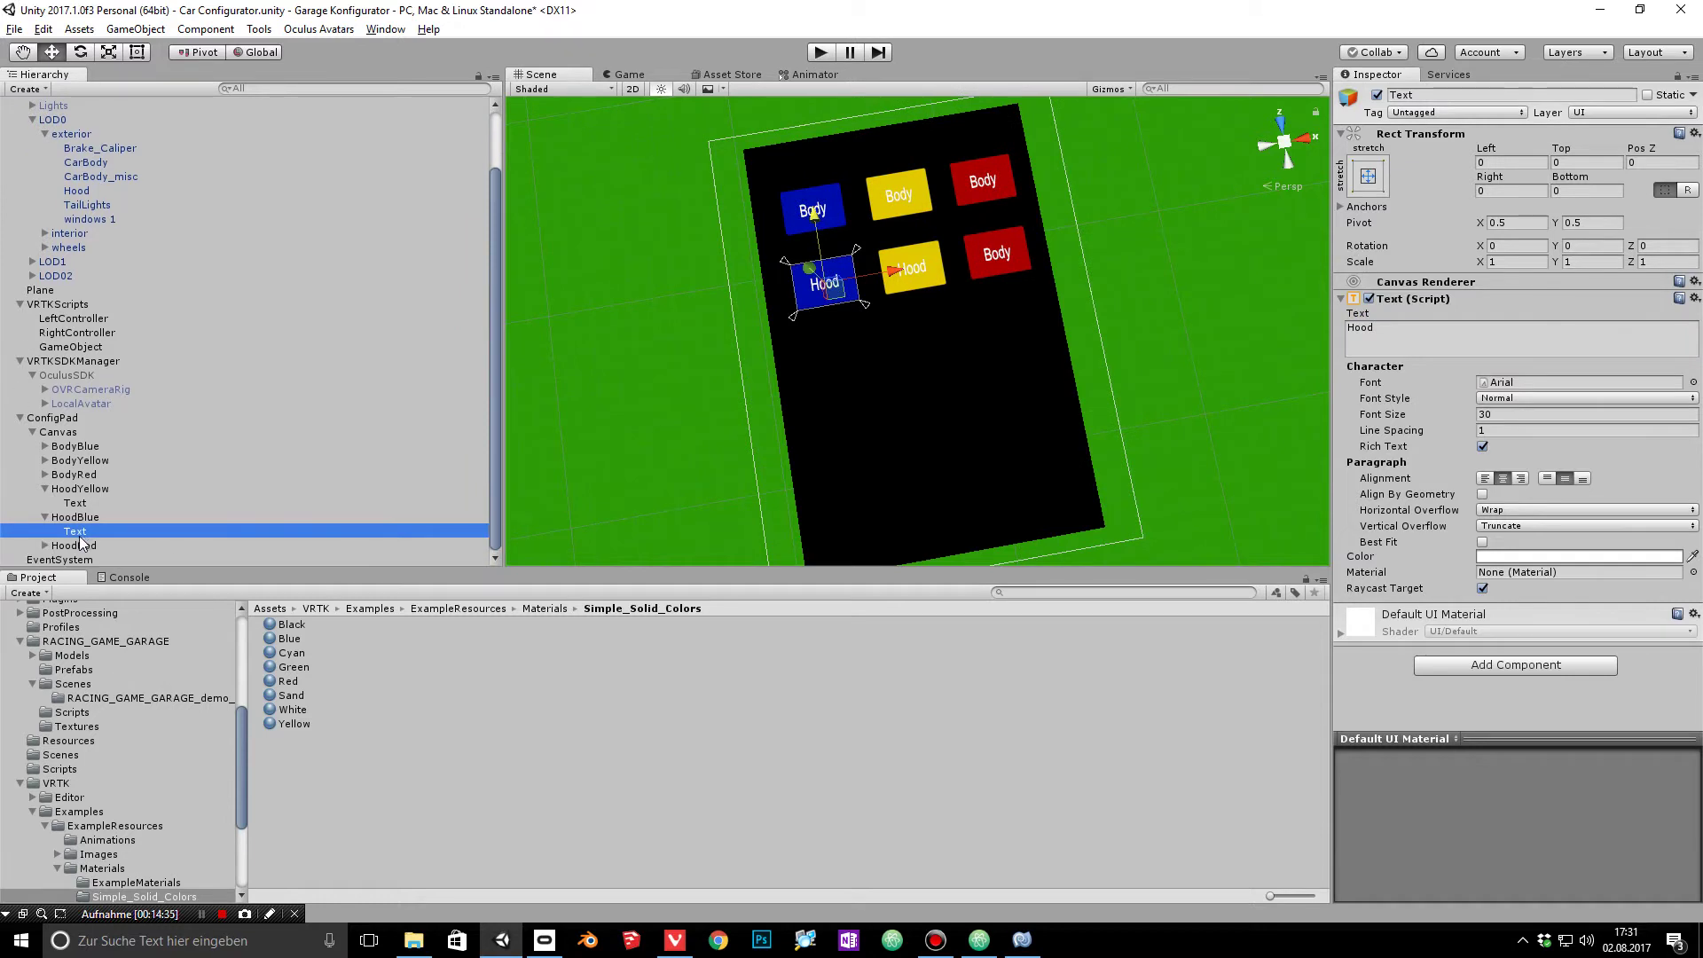
click(47, 546)
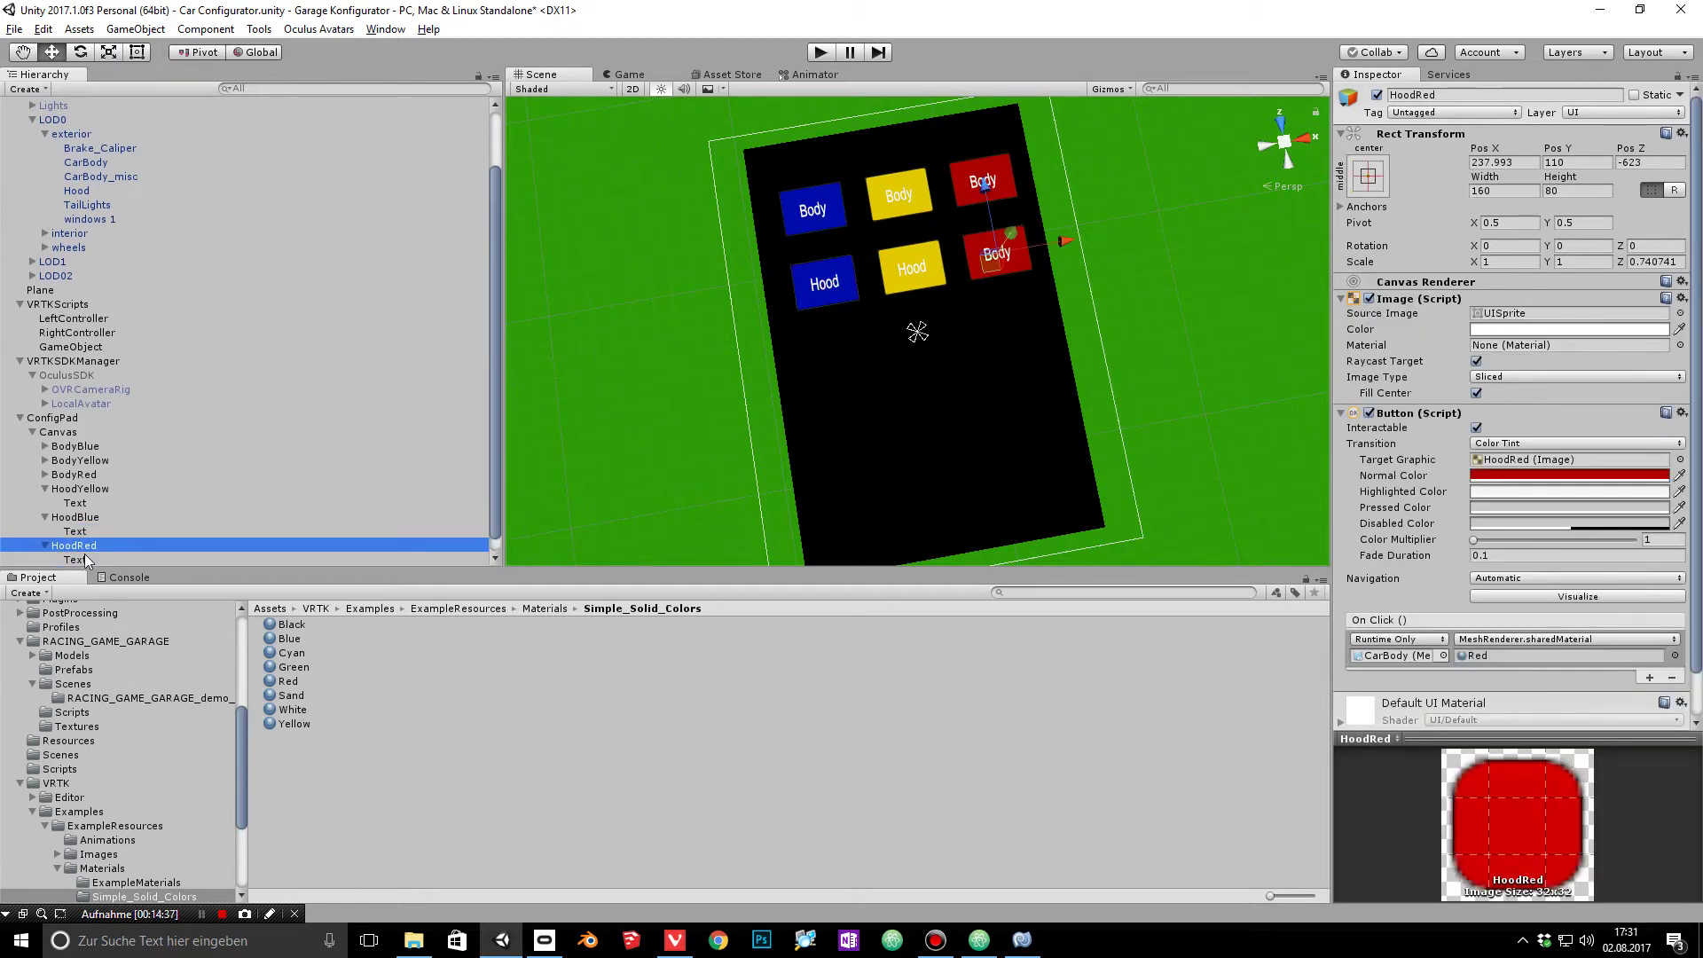
click(77, 559)
click(1417, 343)
text(Hood)
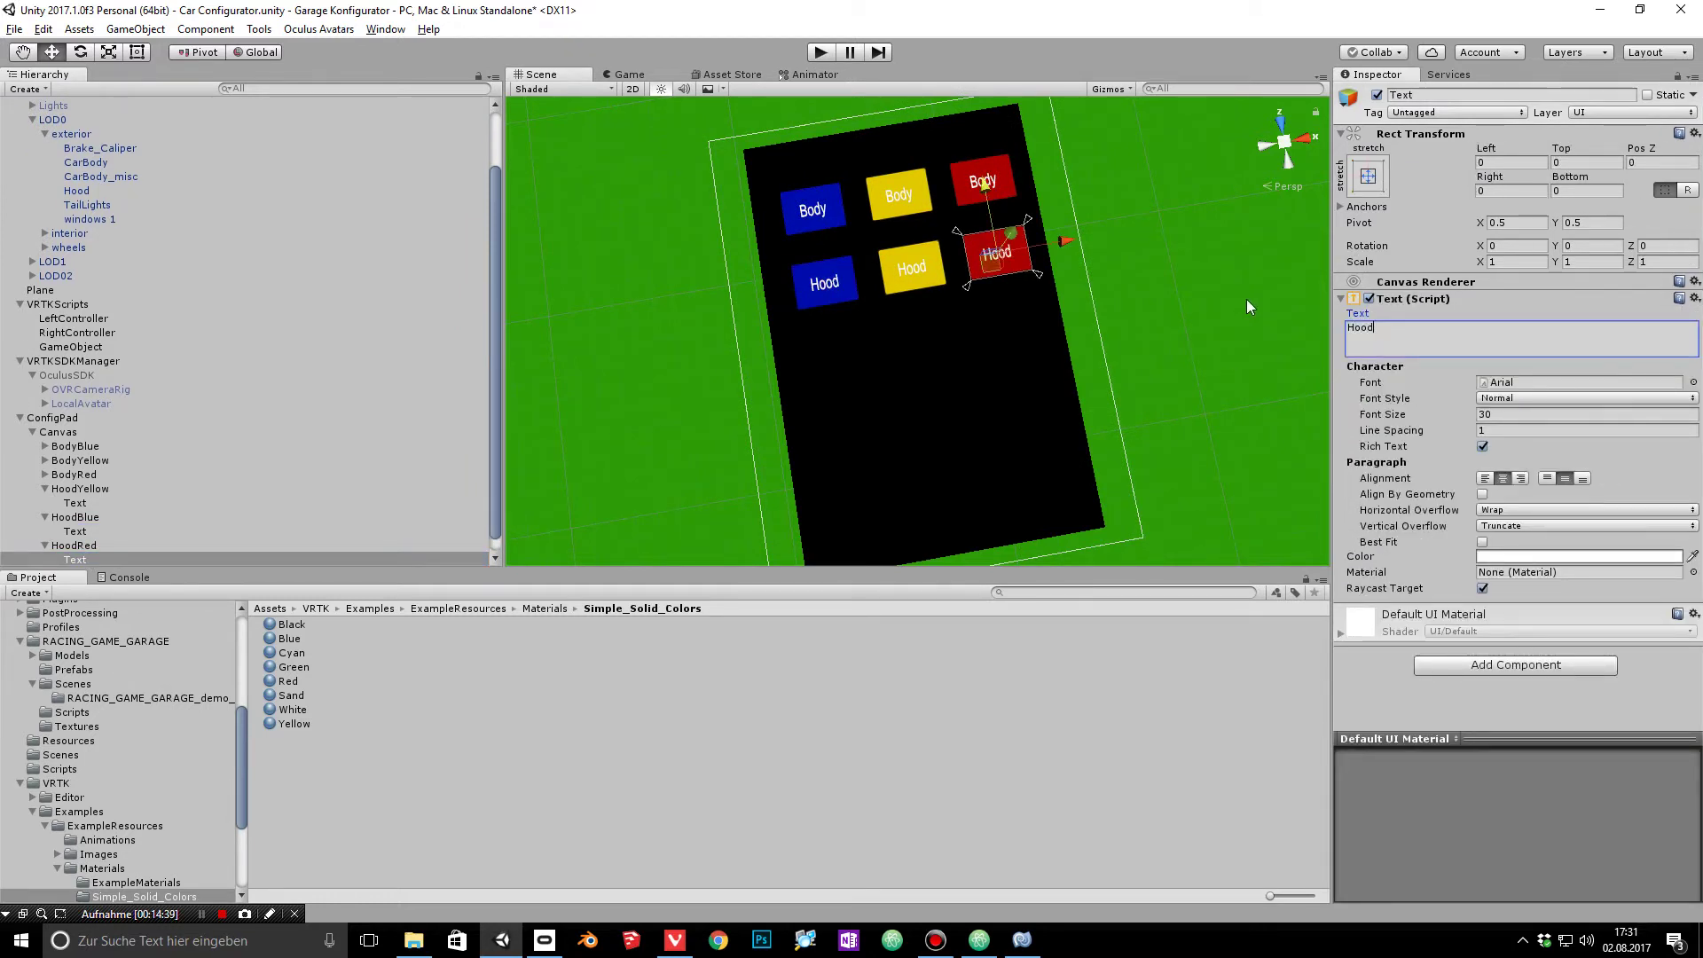
Step: Retarget the HoodYellow button's On Click event to the car's Hood object, using its MeshRenderer sharedMaterial function
click(100, 491)
drag(81, 197, 1393, 656)
click(1528, 639)
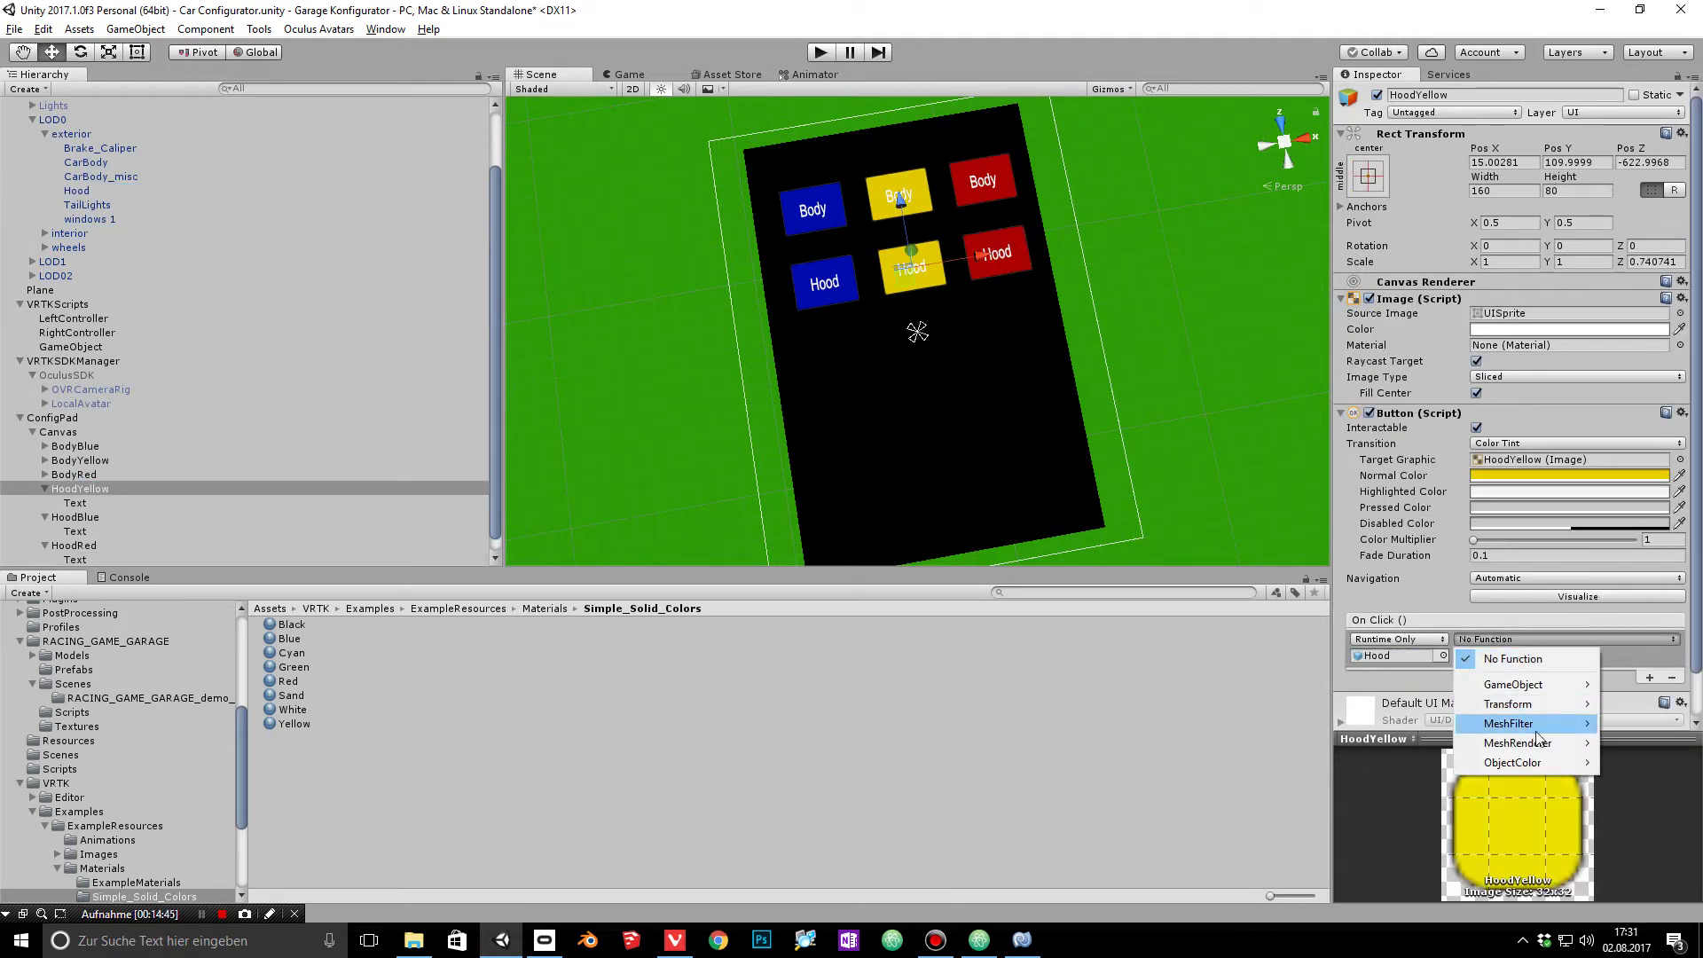
mouse_move(1519, 743)
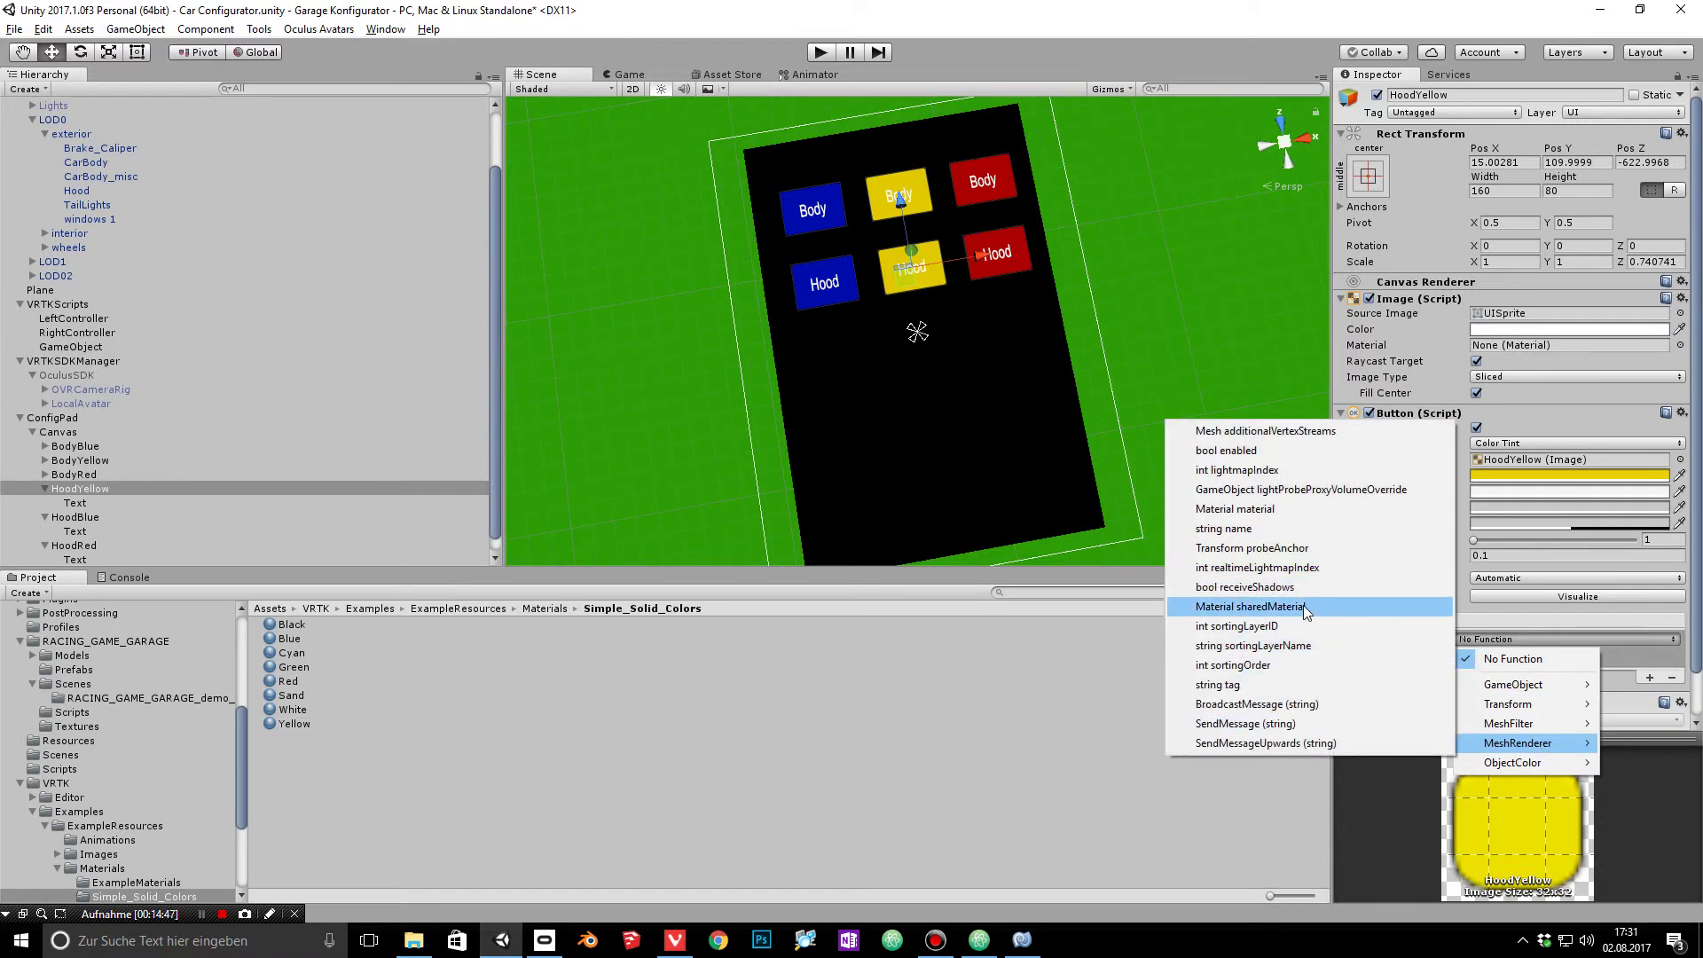
click(1302, 607)
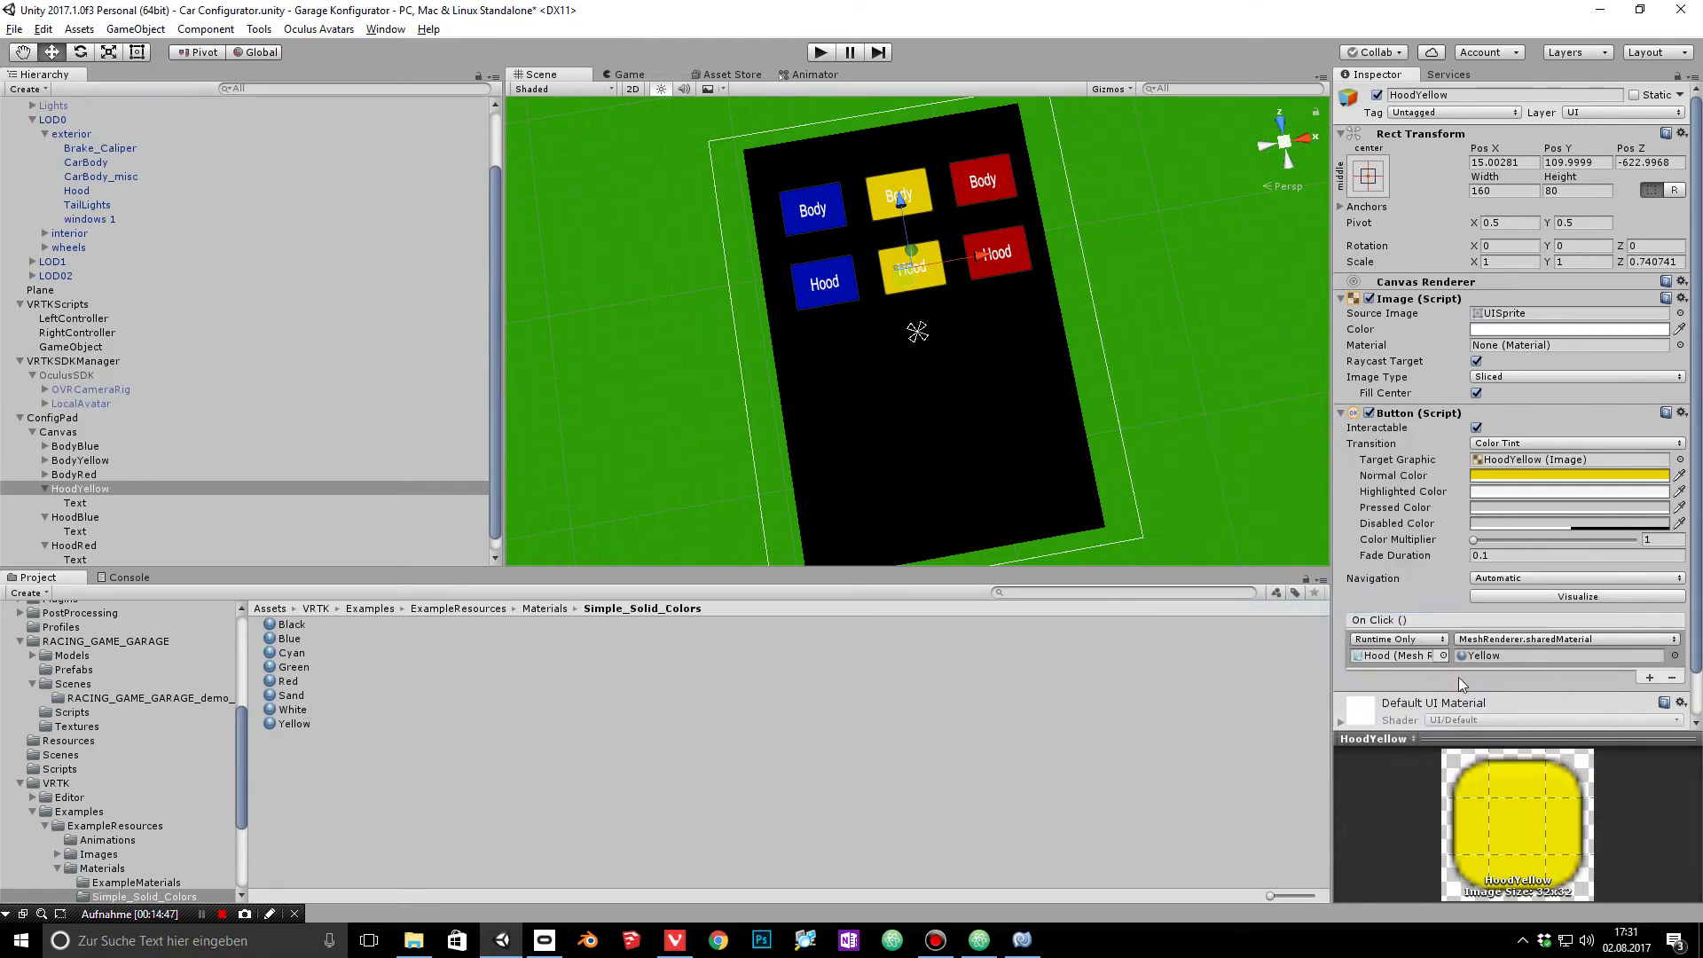
Step: Retarget the HoodBlue button's On Click event to the car's Hood object, using its MeshRenderer sharedMaterial function
click(87, 517)
drag(85, 190, 1393, 613)
click(1526, 596)
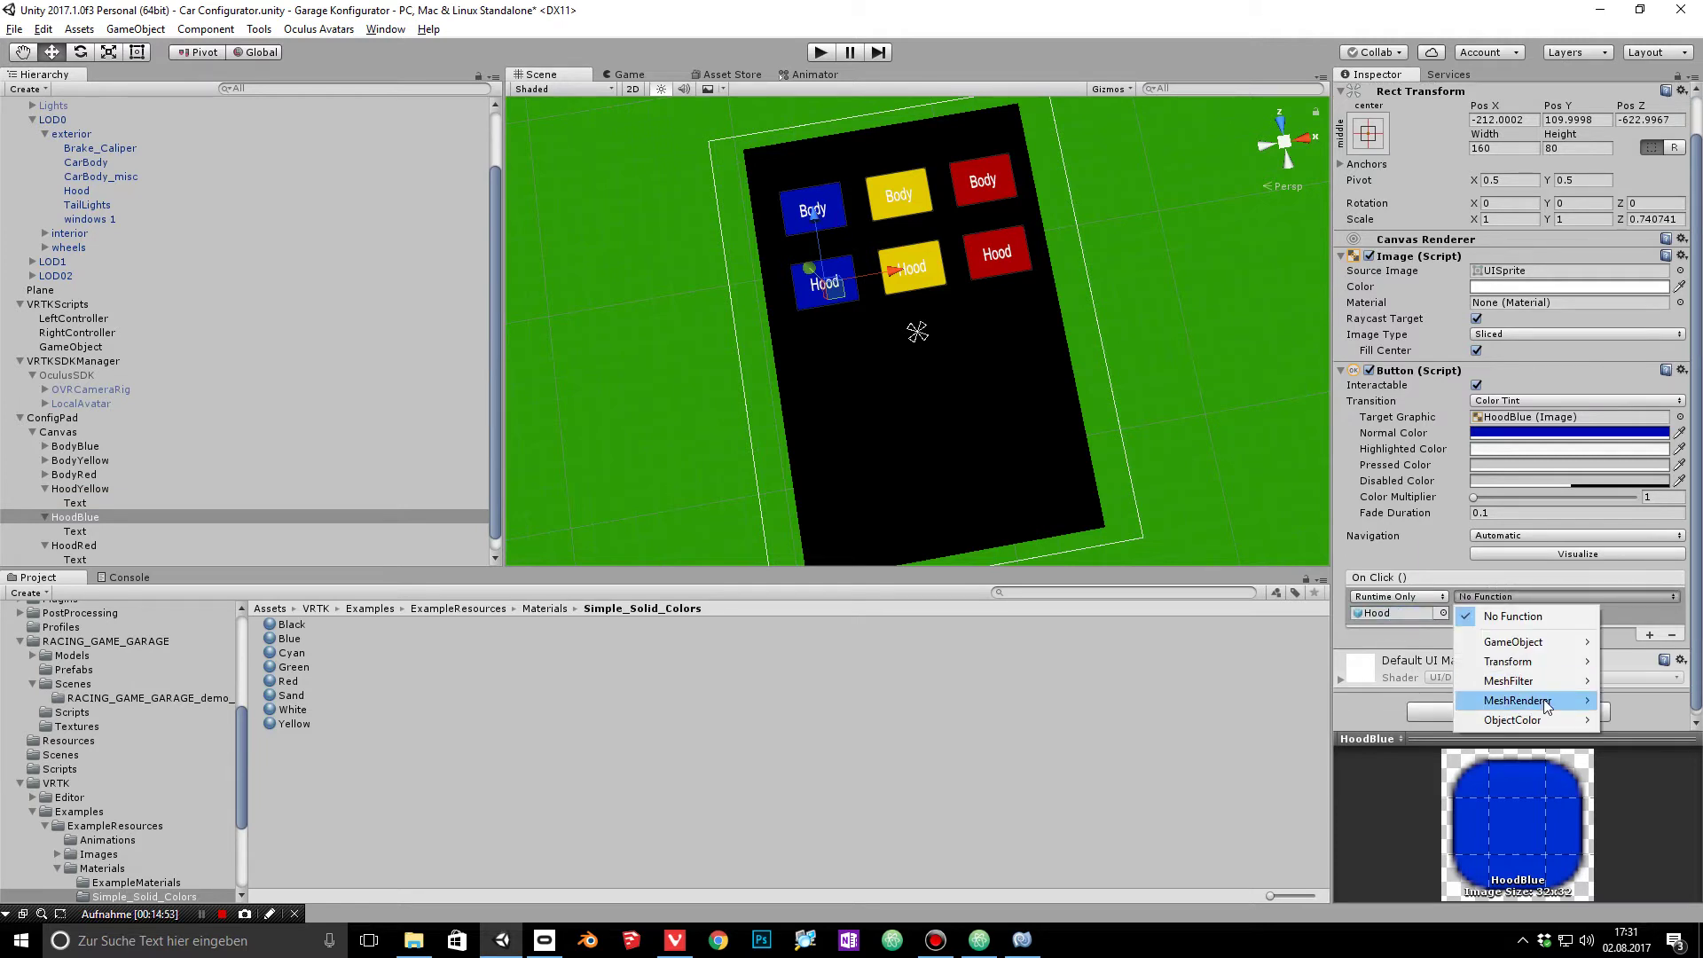
mouse_move(1420, 697)
click(1273, 564)
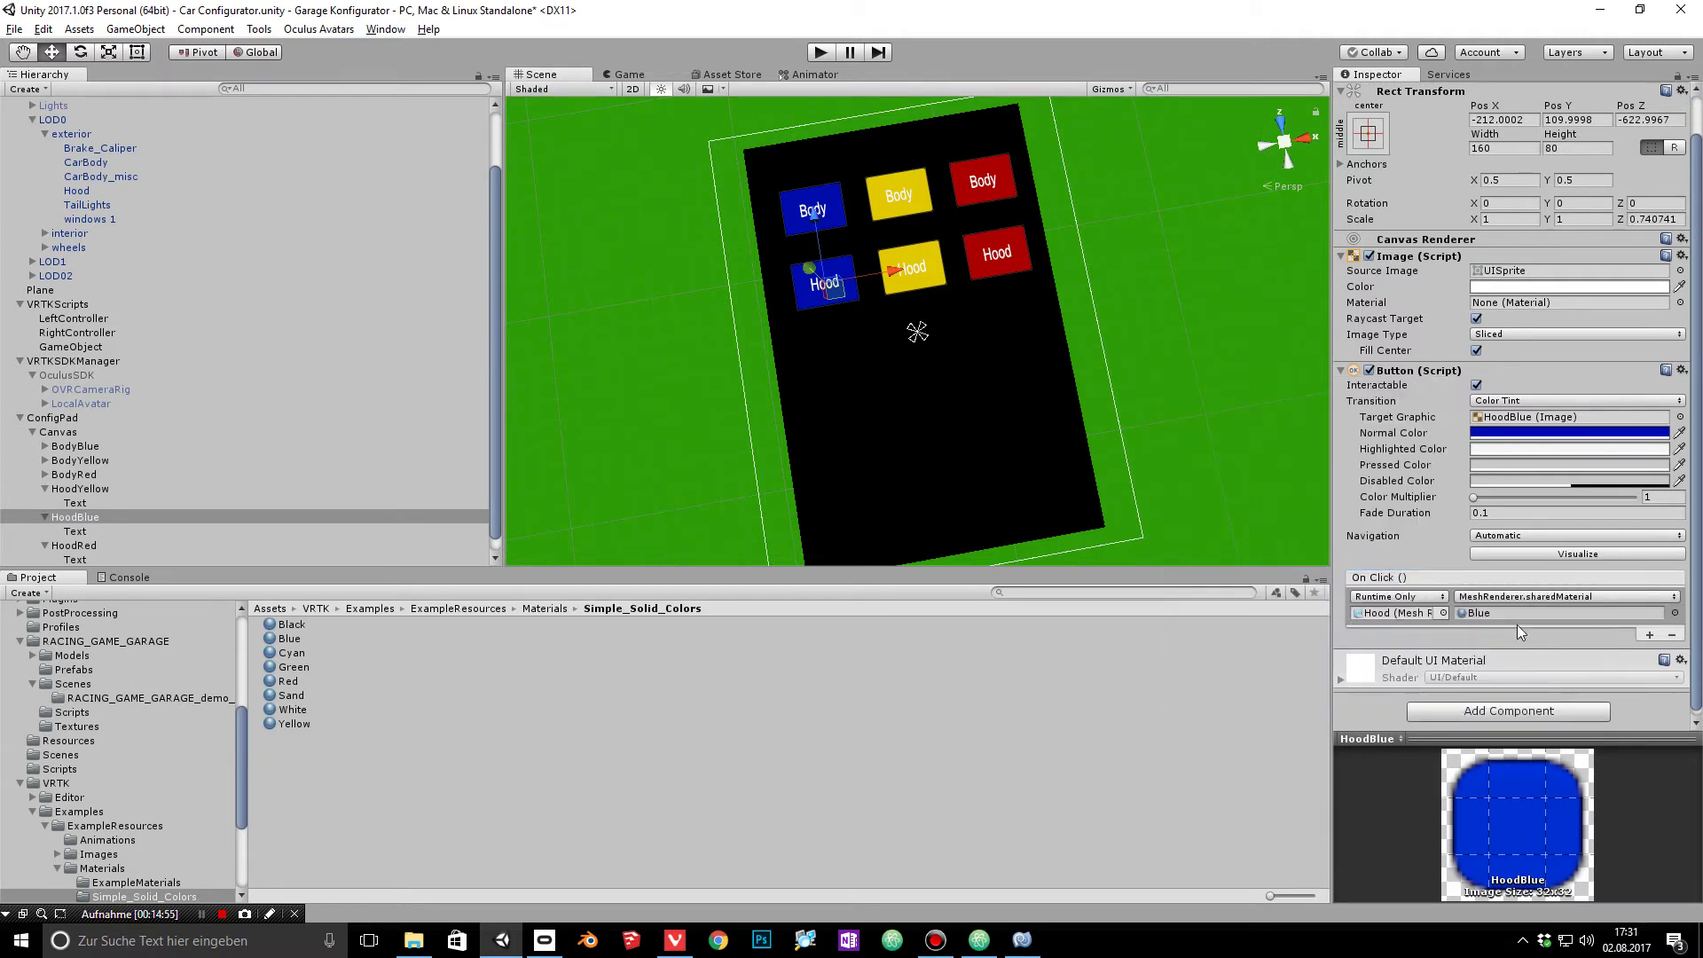
Step: Retarget the HoodRed button's On Click event to the car's Hood object, using its MeshRenderer sharedMaterial function
click(78, 547)
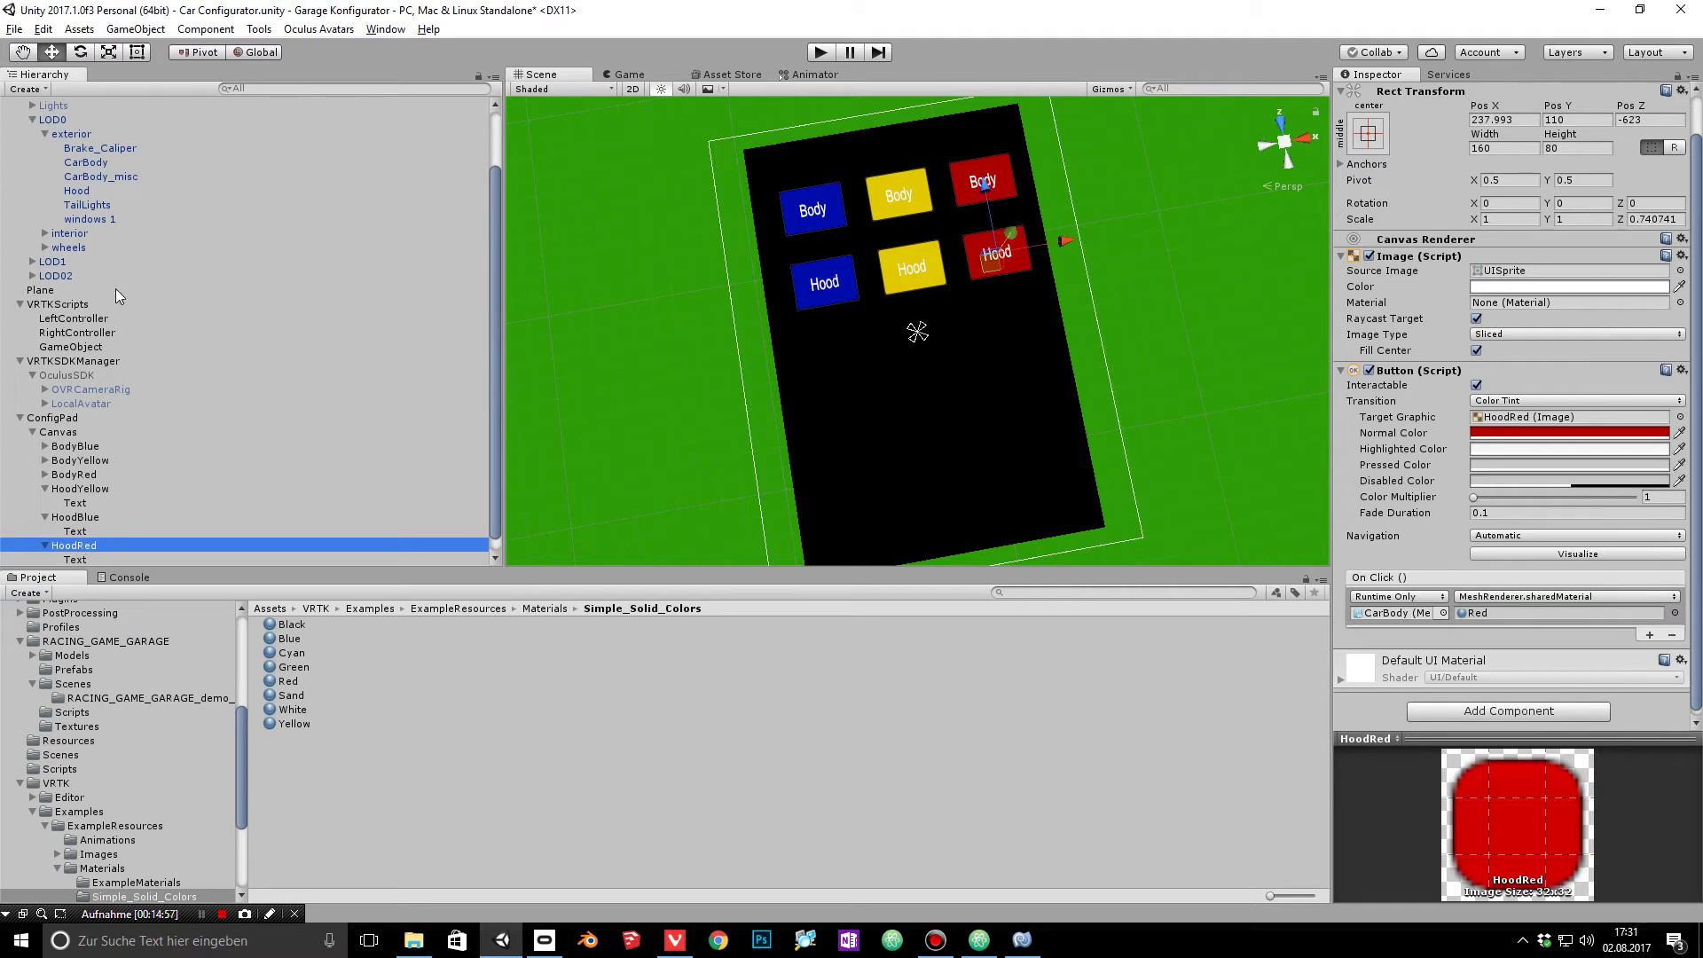
drag(86, 195, 965, 502)
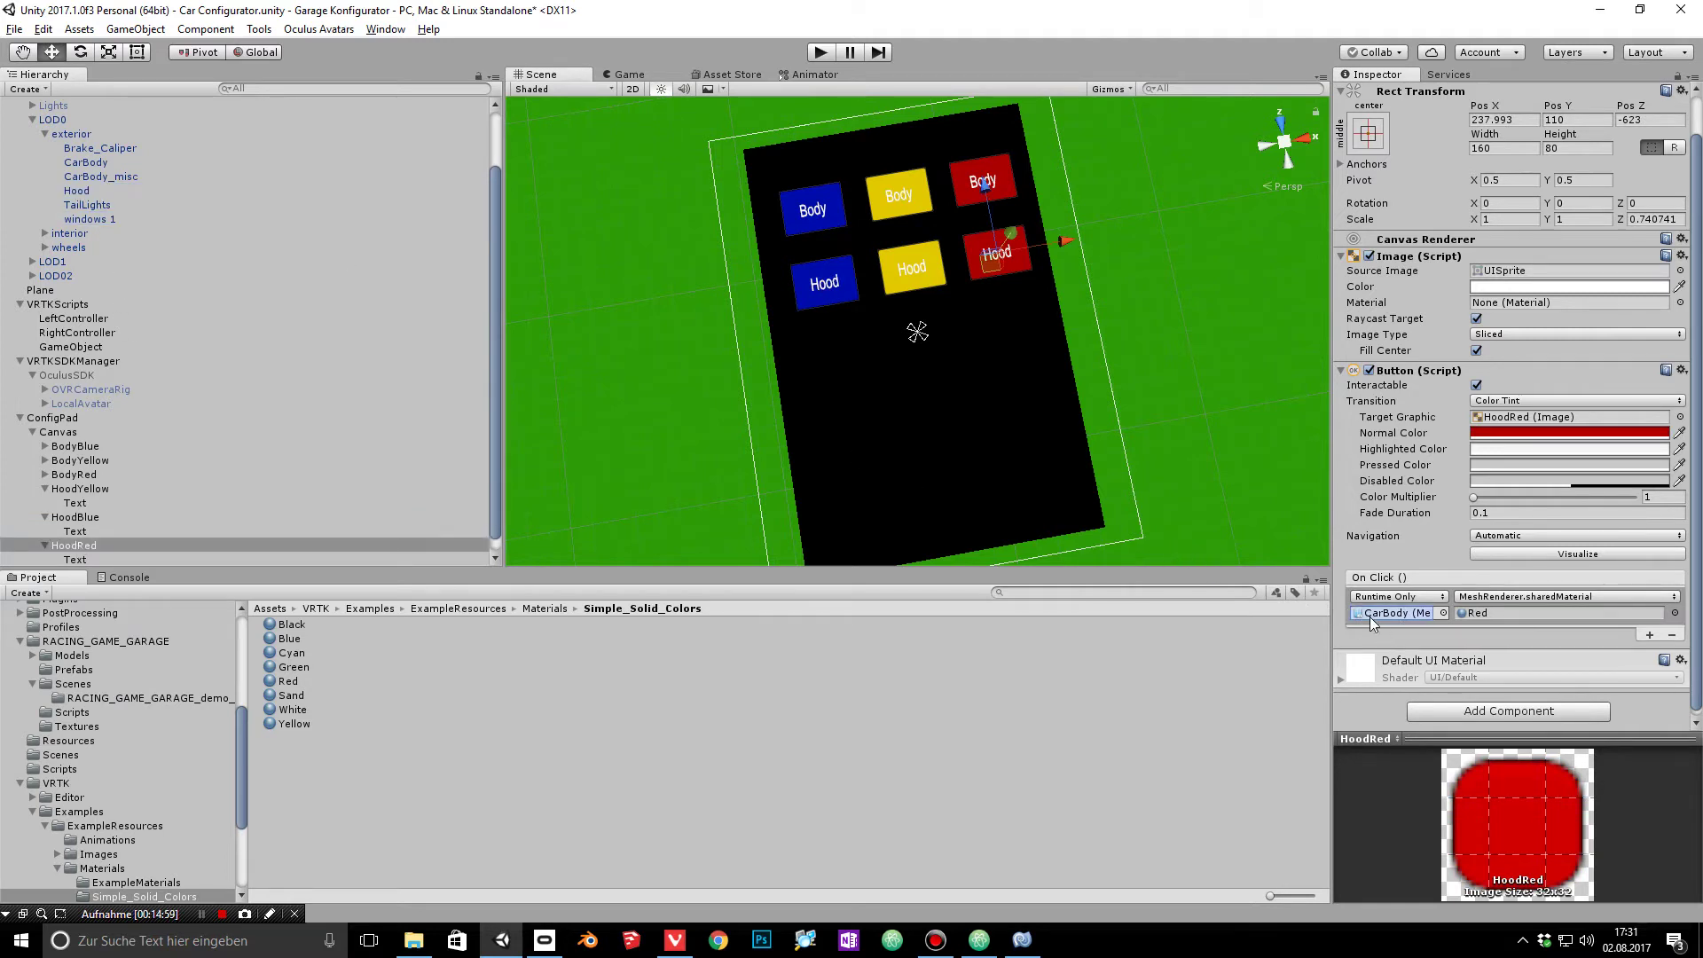
drag(1371, 620, 1384, 613)
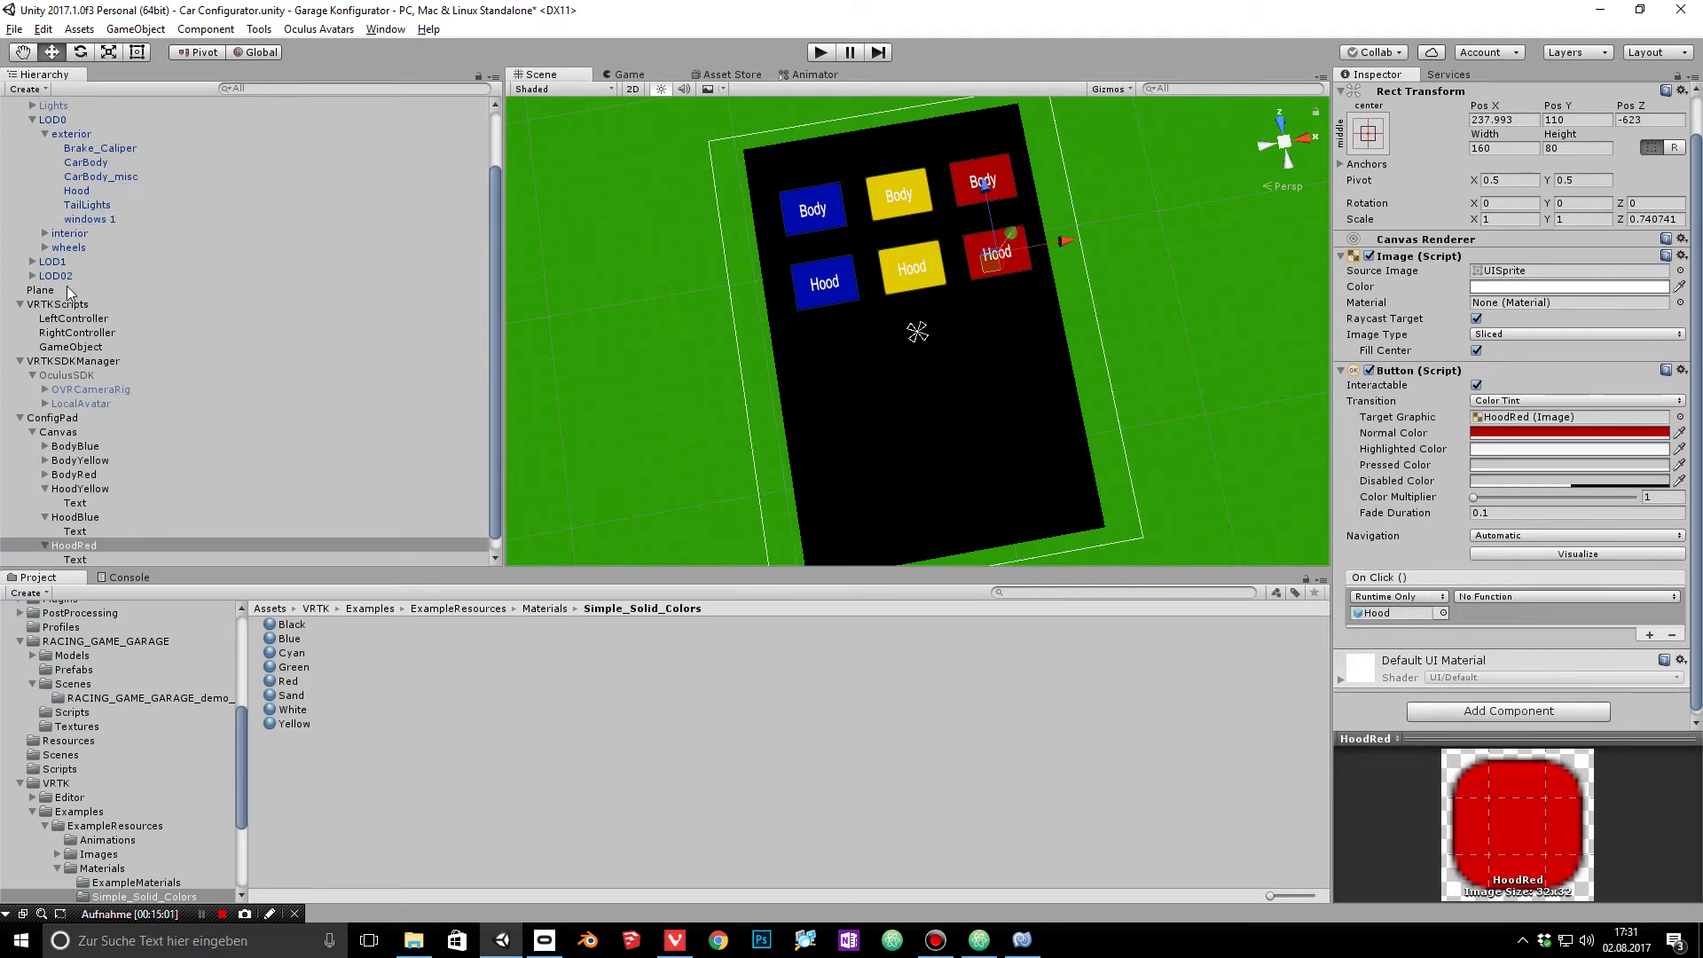
click(1499, 597)
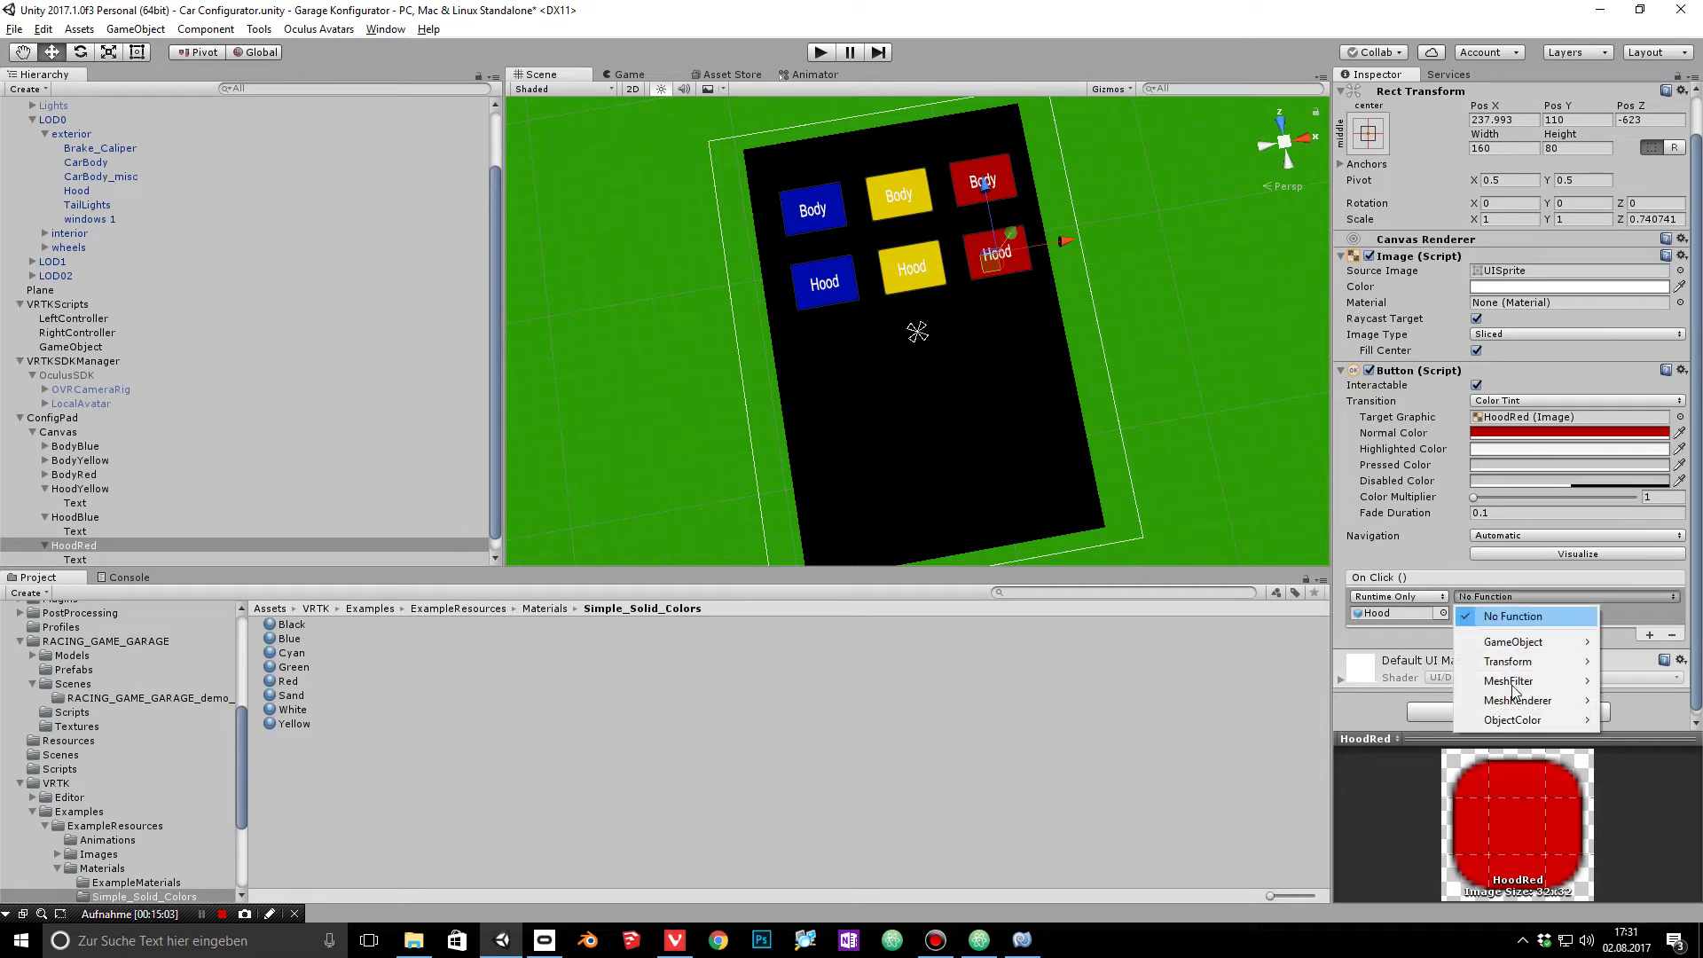
mouse_move(1530, 701)
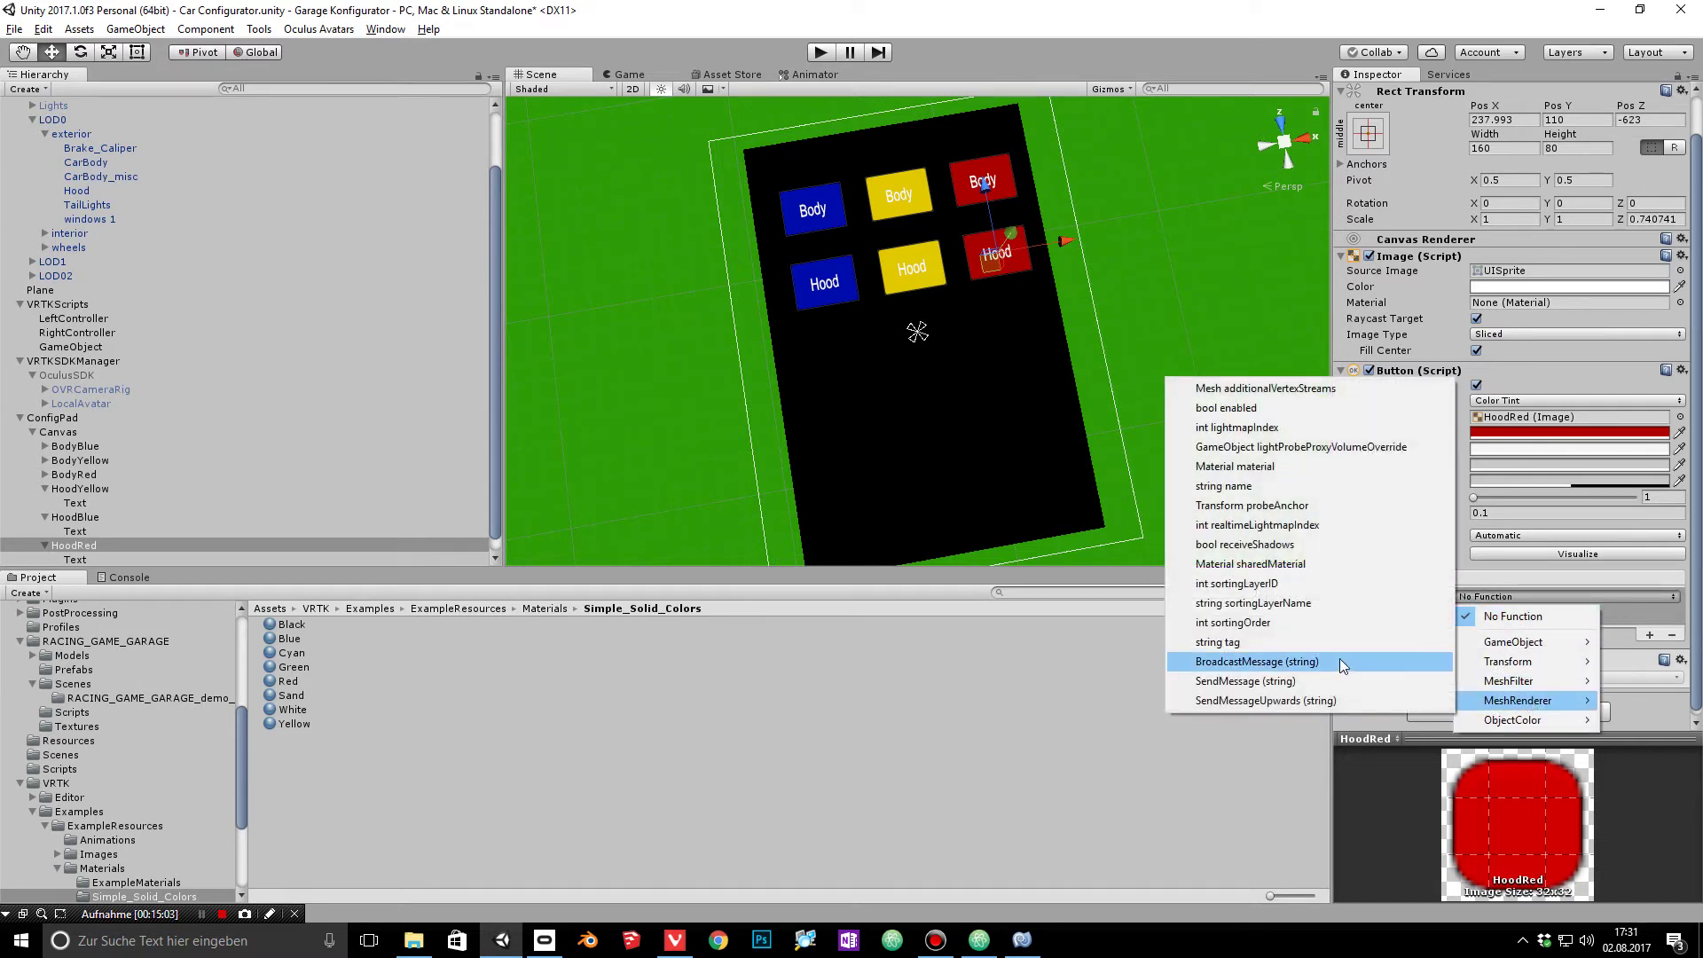
click(1299, 565)
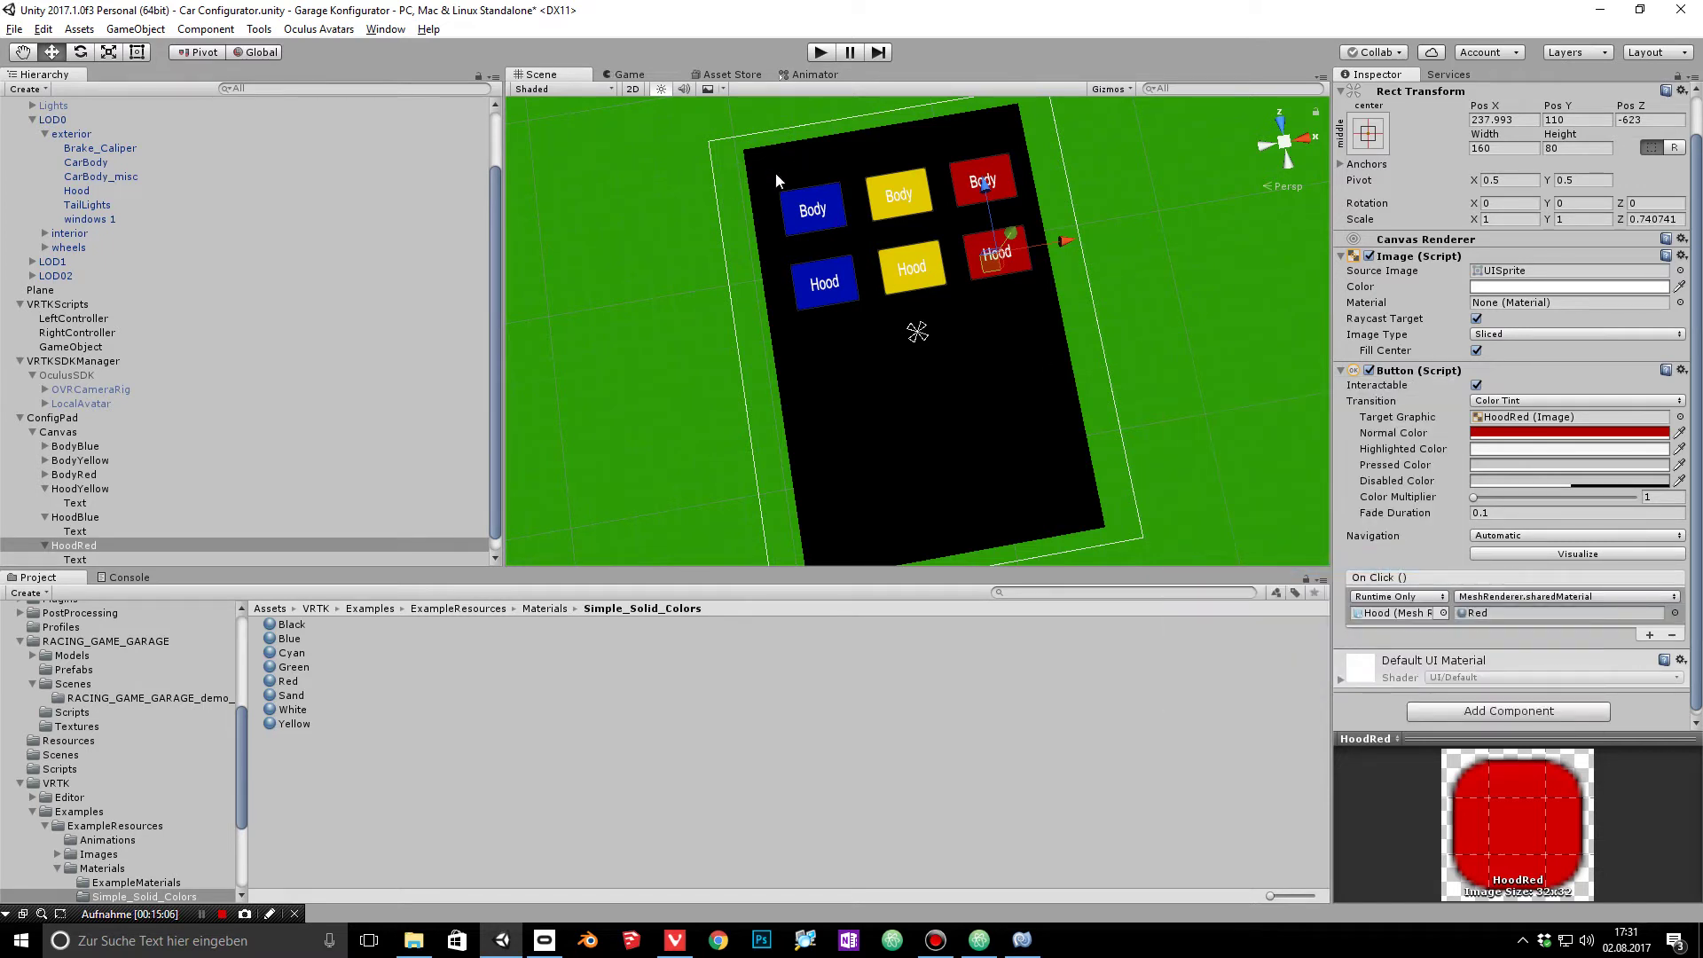
Step: Move the VRTKSDKManager to the side of the car on the green plane, at about X -6.42, Z 0.9
scroll(857, 304, down, 4)
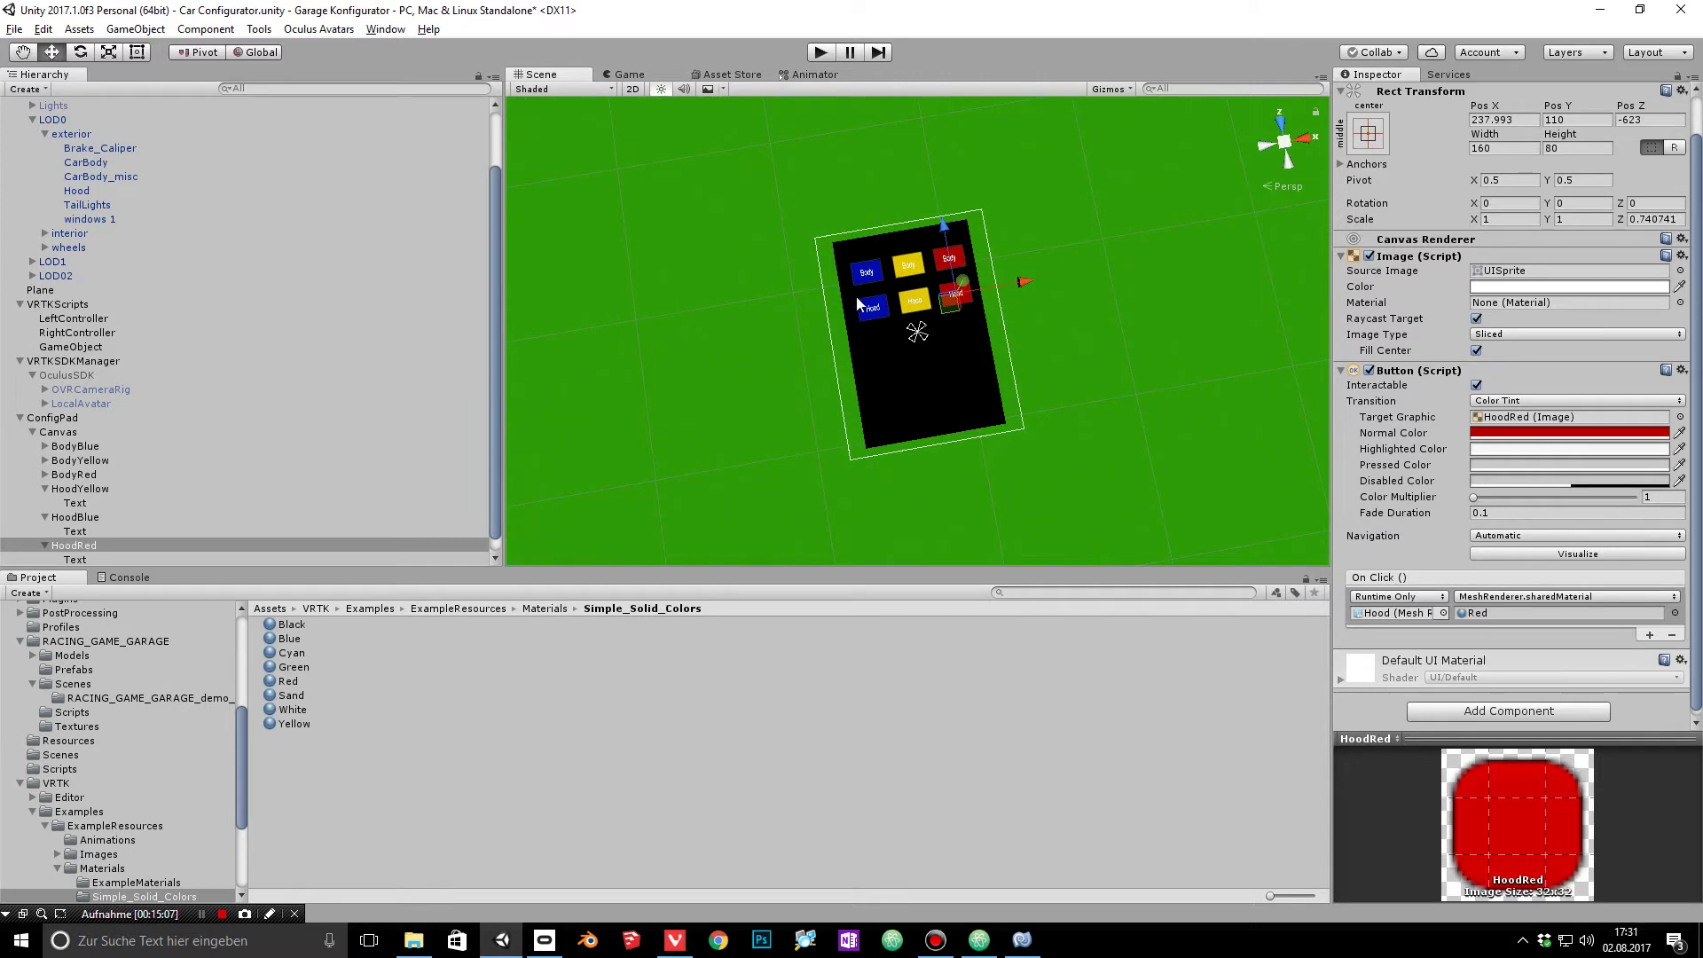
double_click(78, 361)
drag(983, 323, 920, 327)
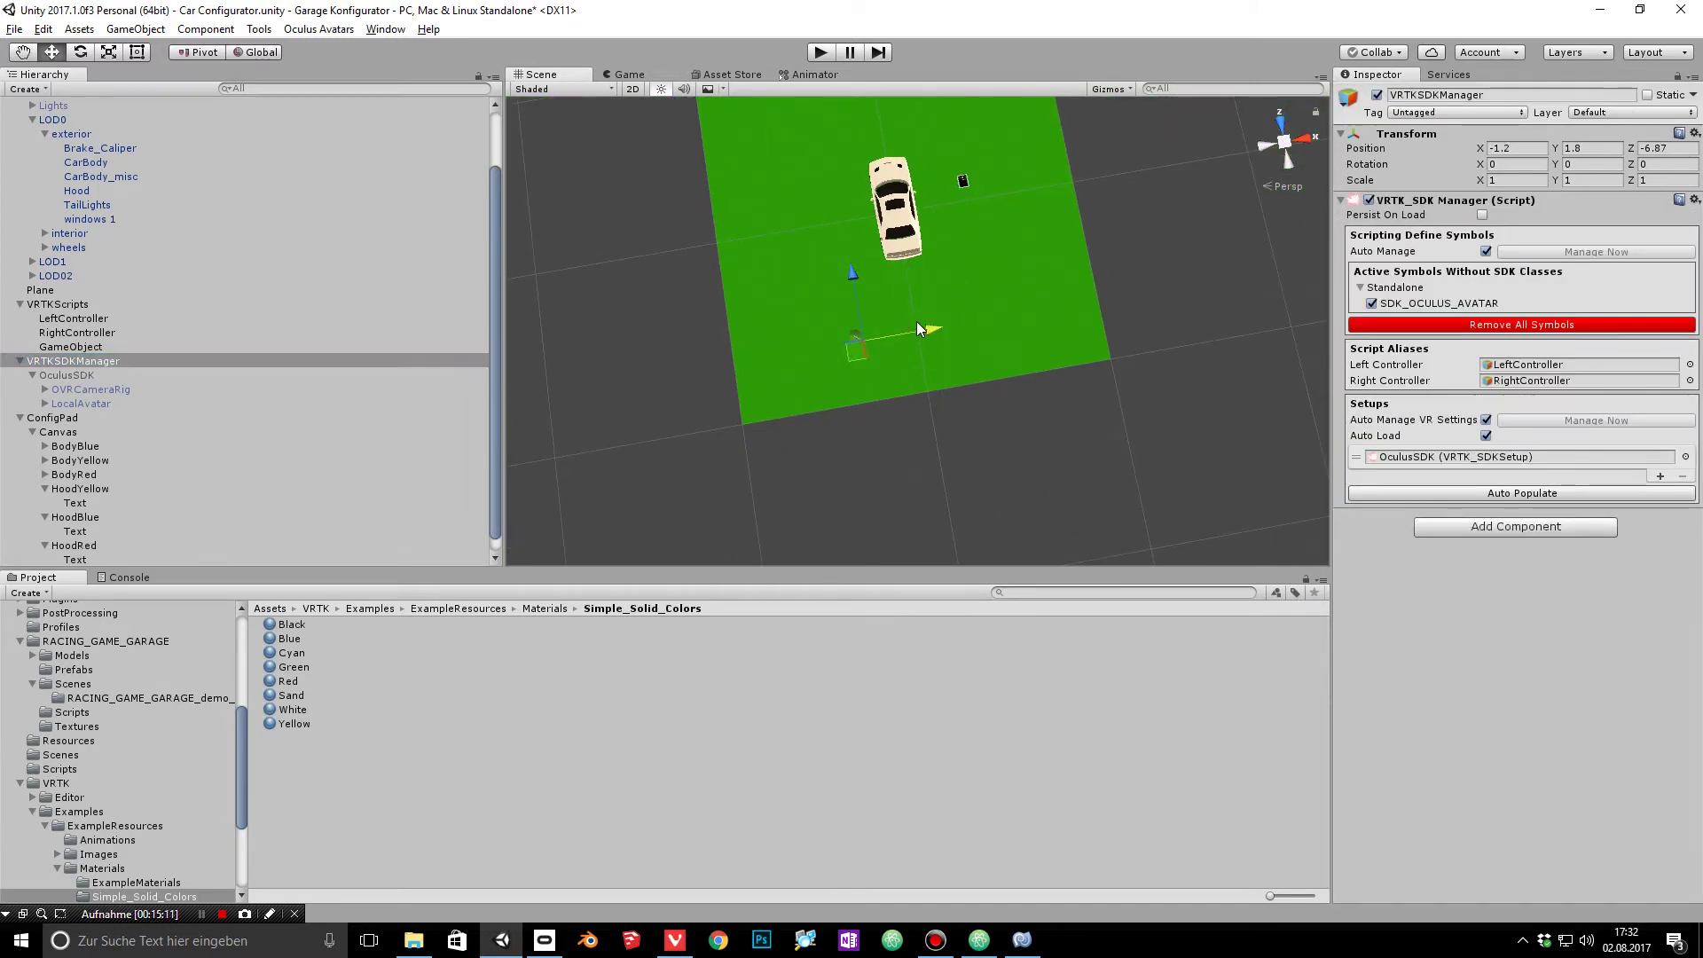
drag(835, 282, 909, 229)
drag(759, 151, 772, 140)
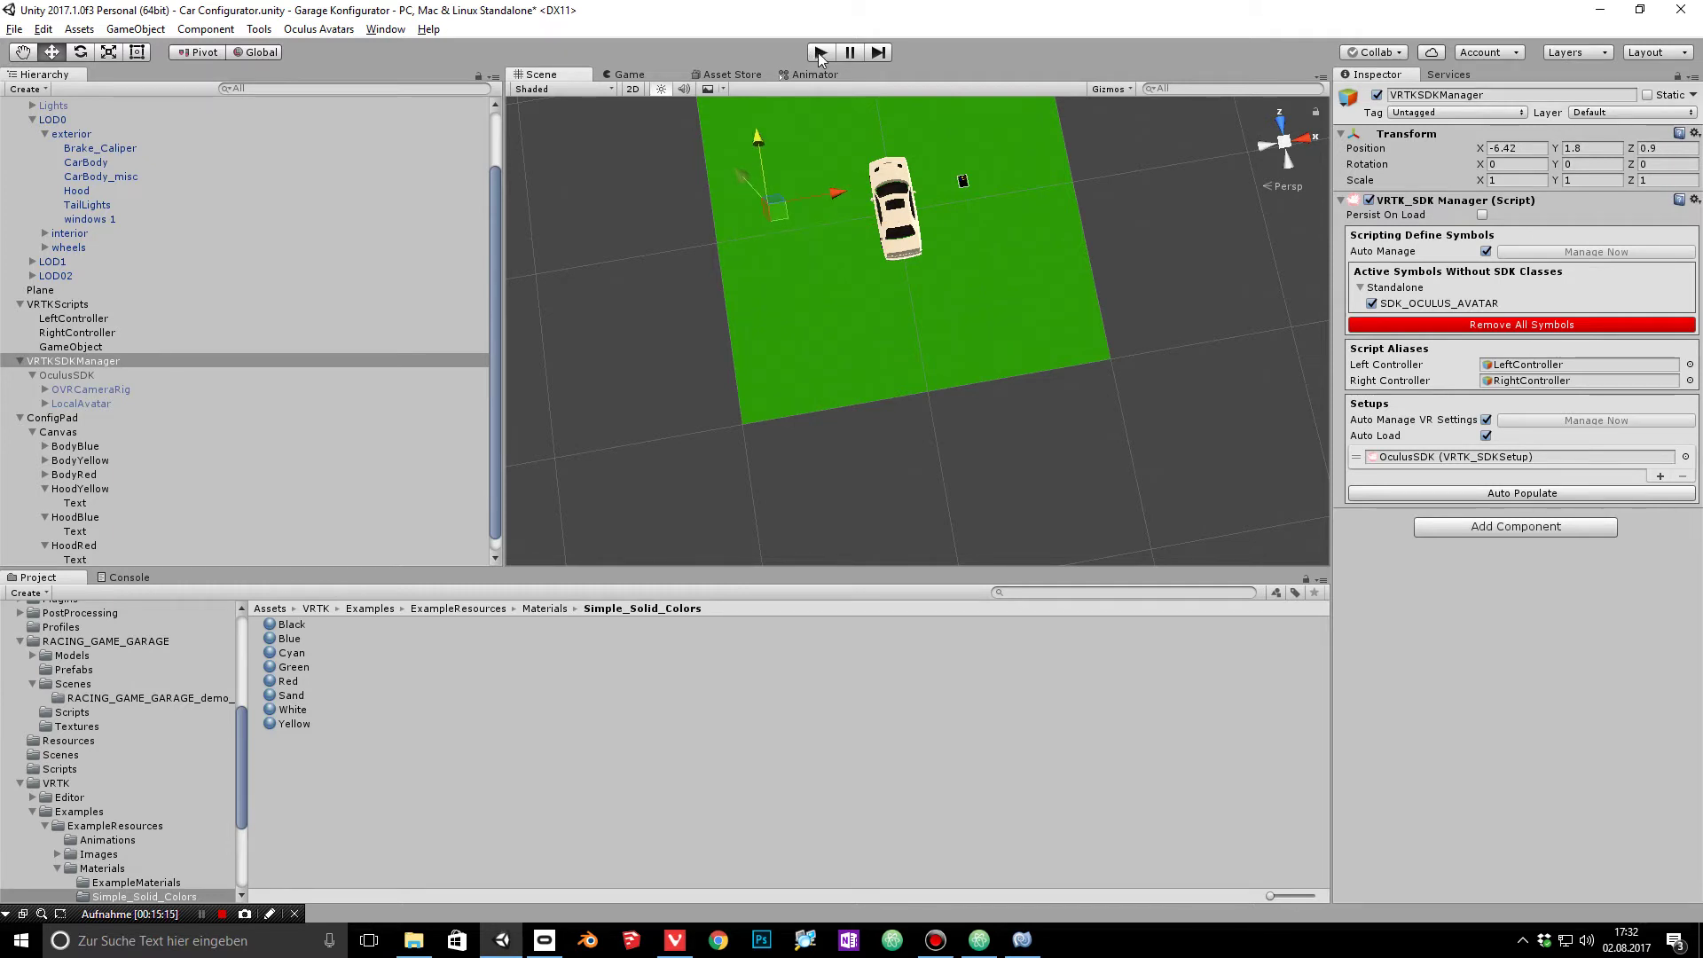
Step: Check the car in the Game view, run the scene in play mode to test the configurator, and stop it
click(630, 76)
click(539, 75)
alt+drag(985, 410, 720, 142)
click(628, 73)
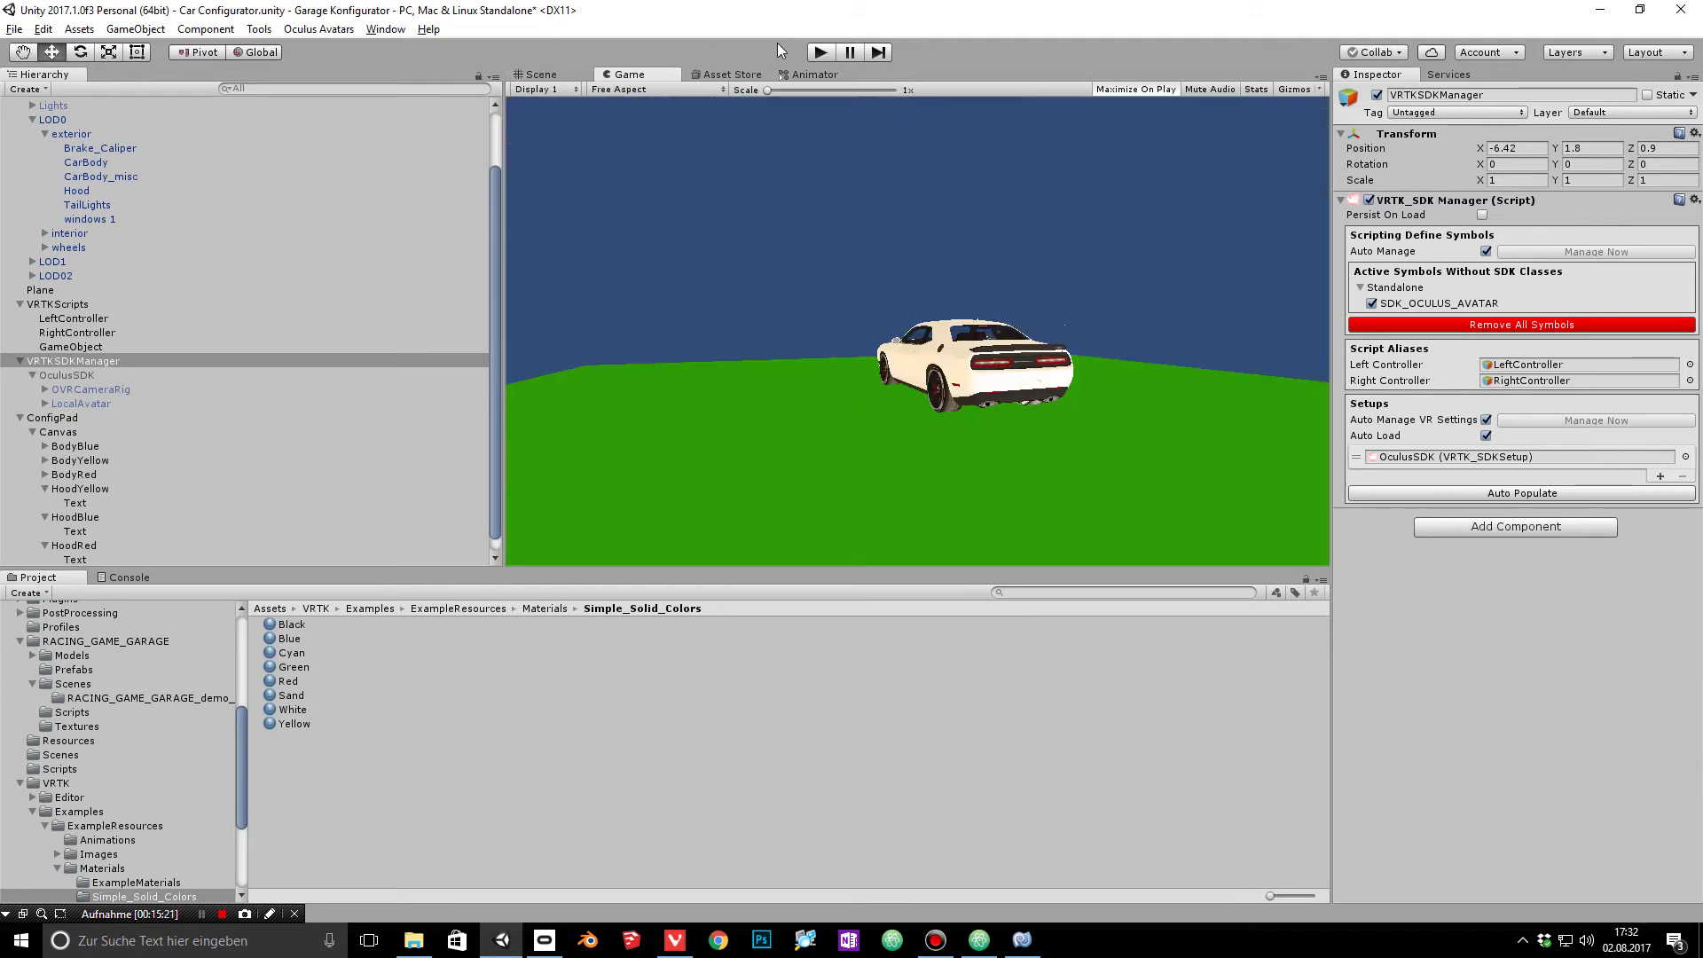
click(821, 51)
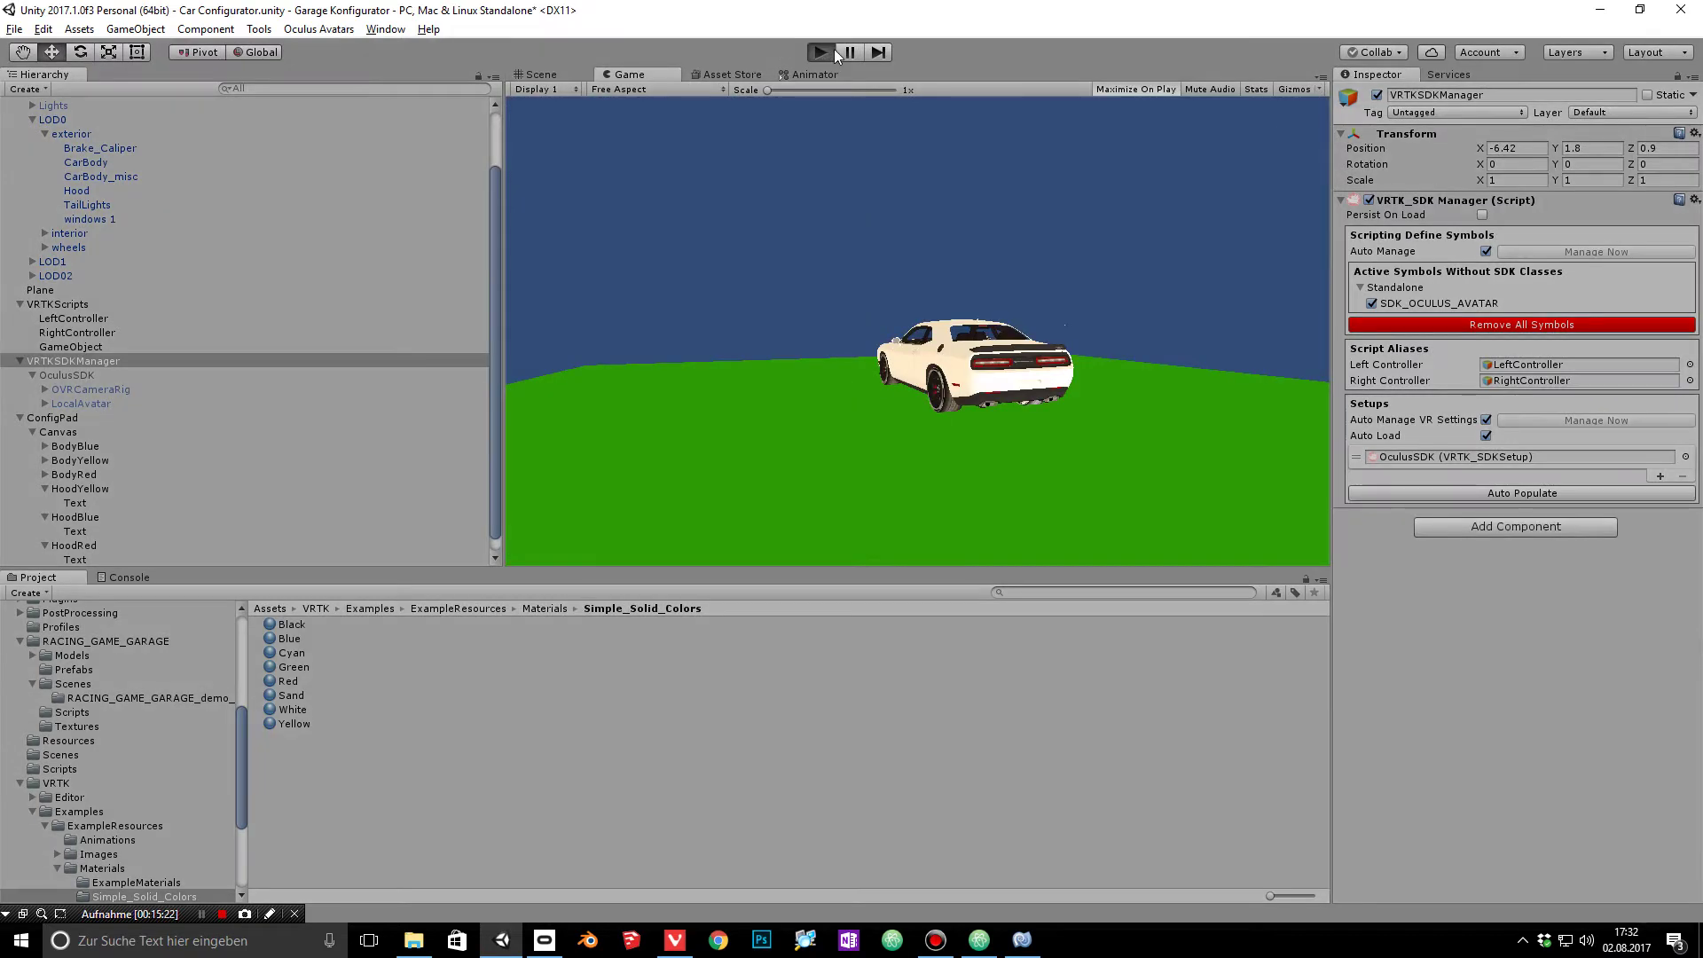
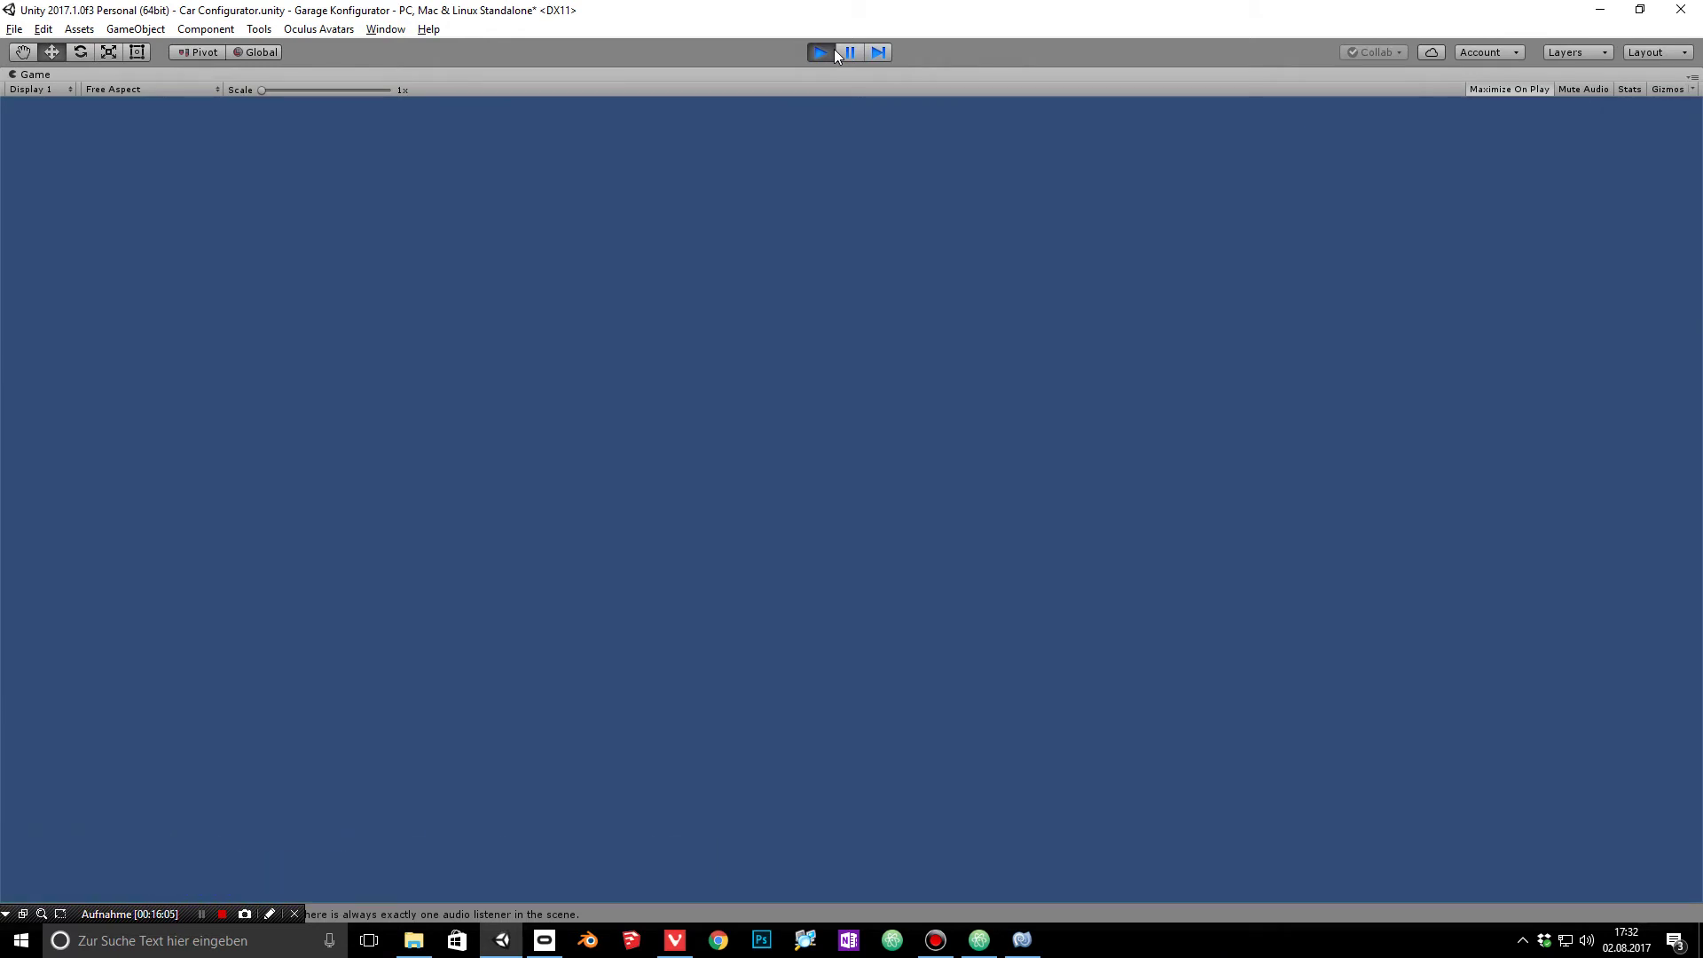
click(822, 51)
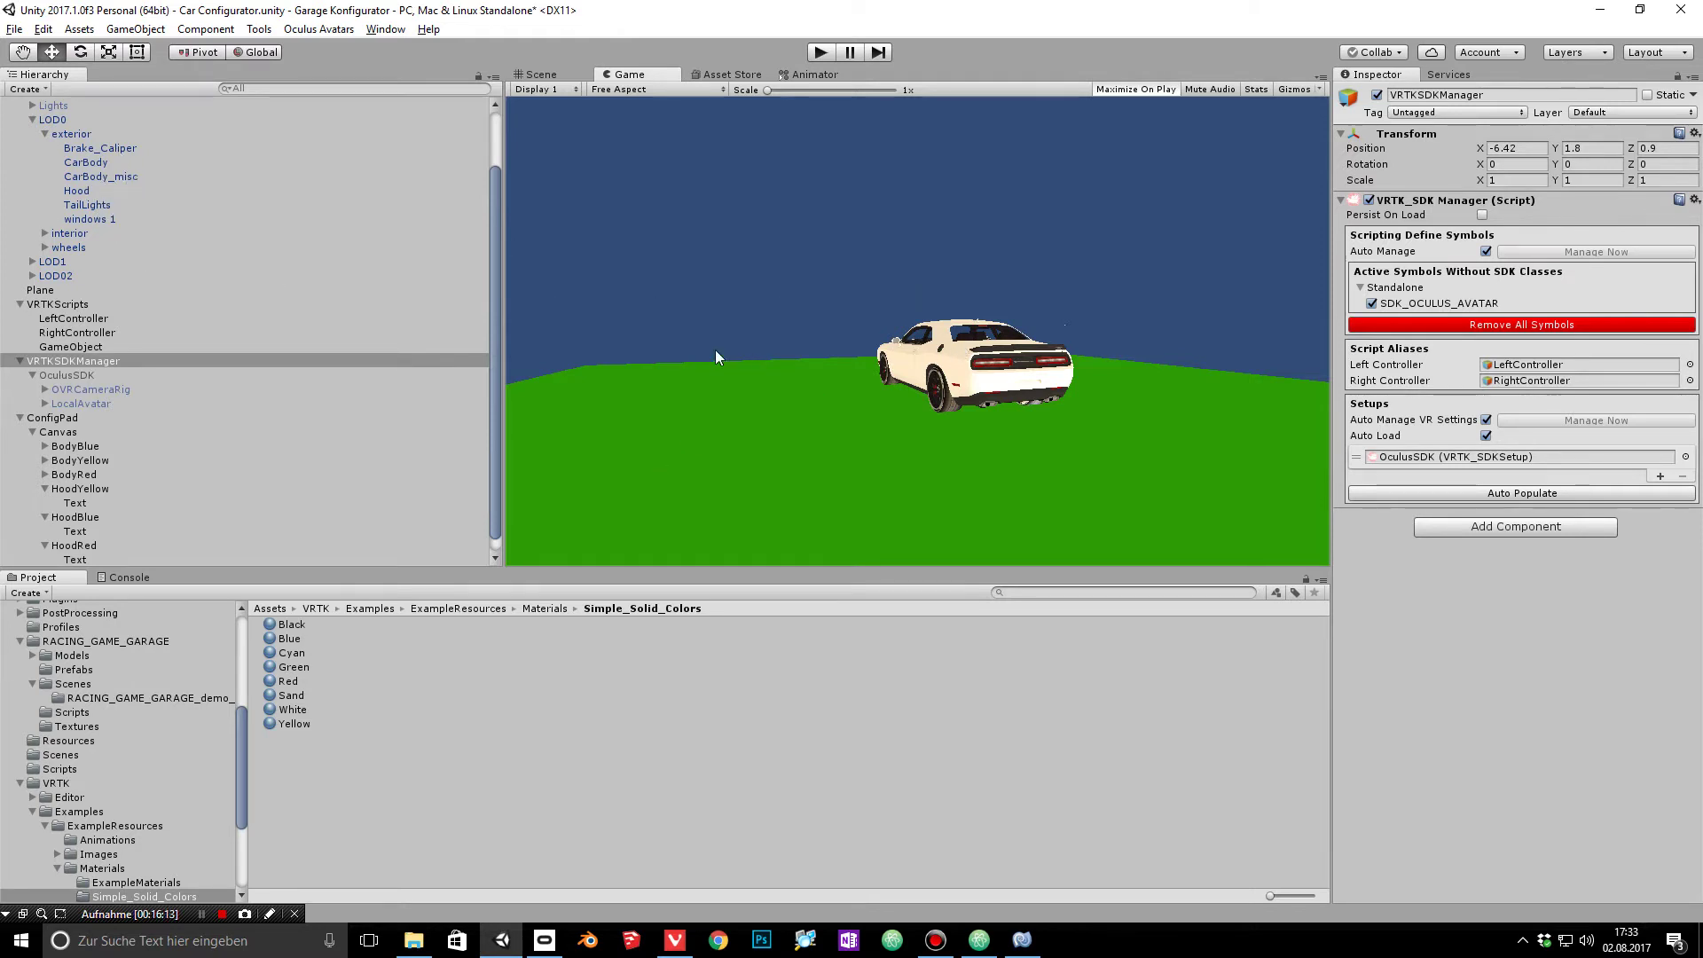
Step: Examine the ConfigPad up close from above in the Scene view, looking at its button layout
click(541, 75)
alt+right_drag(976, 296, 1198, 261)
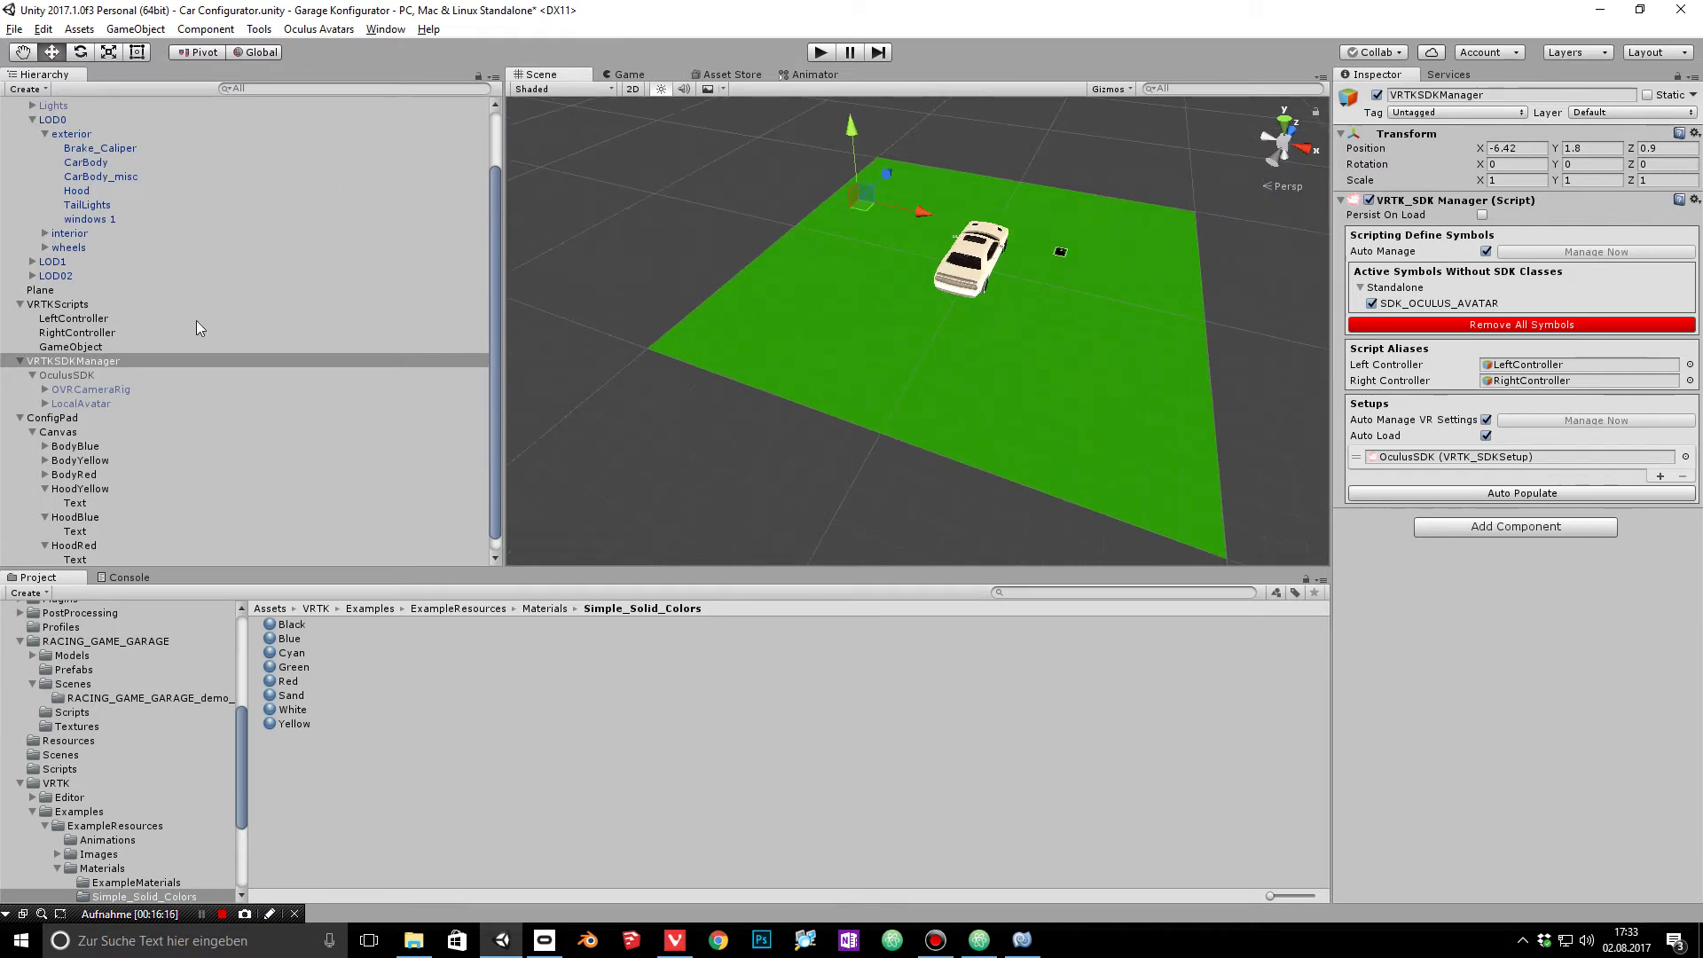
click(62, 418)
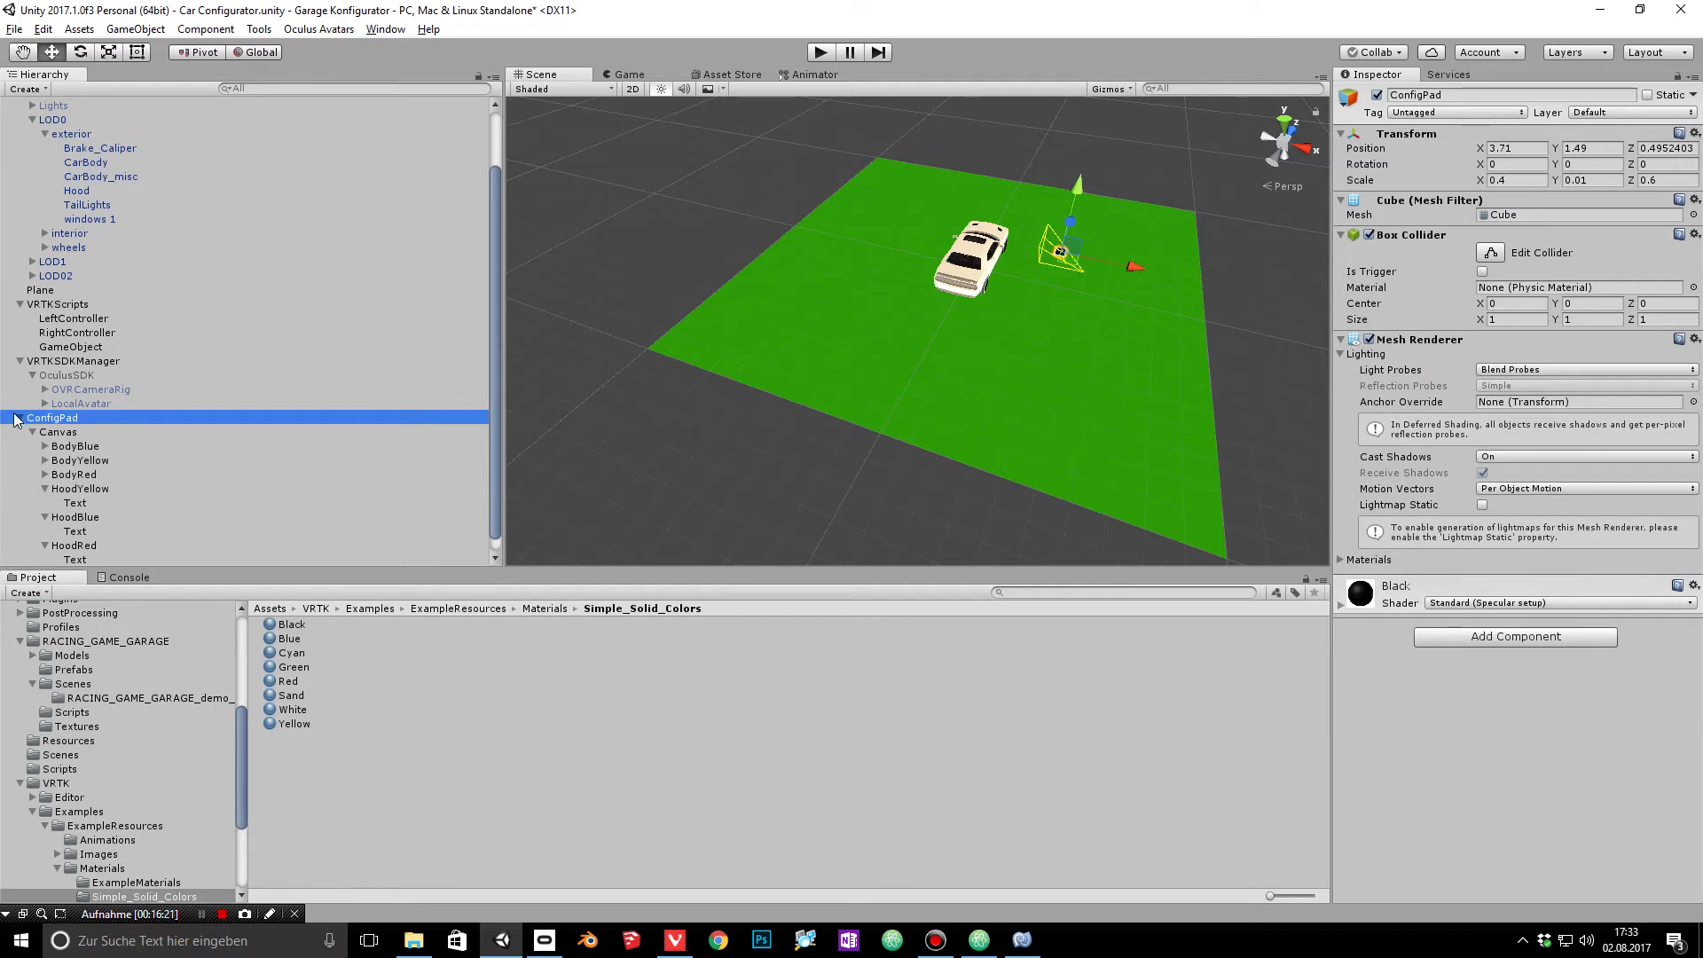
click(64, 431)
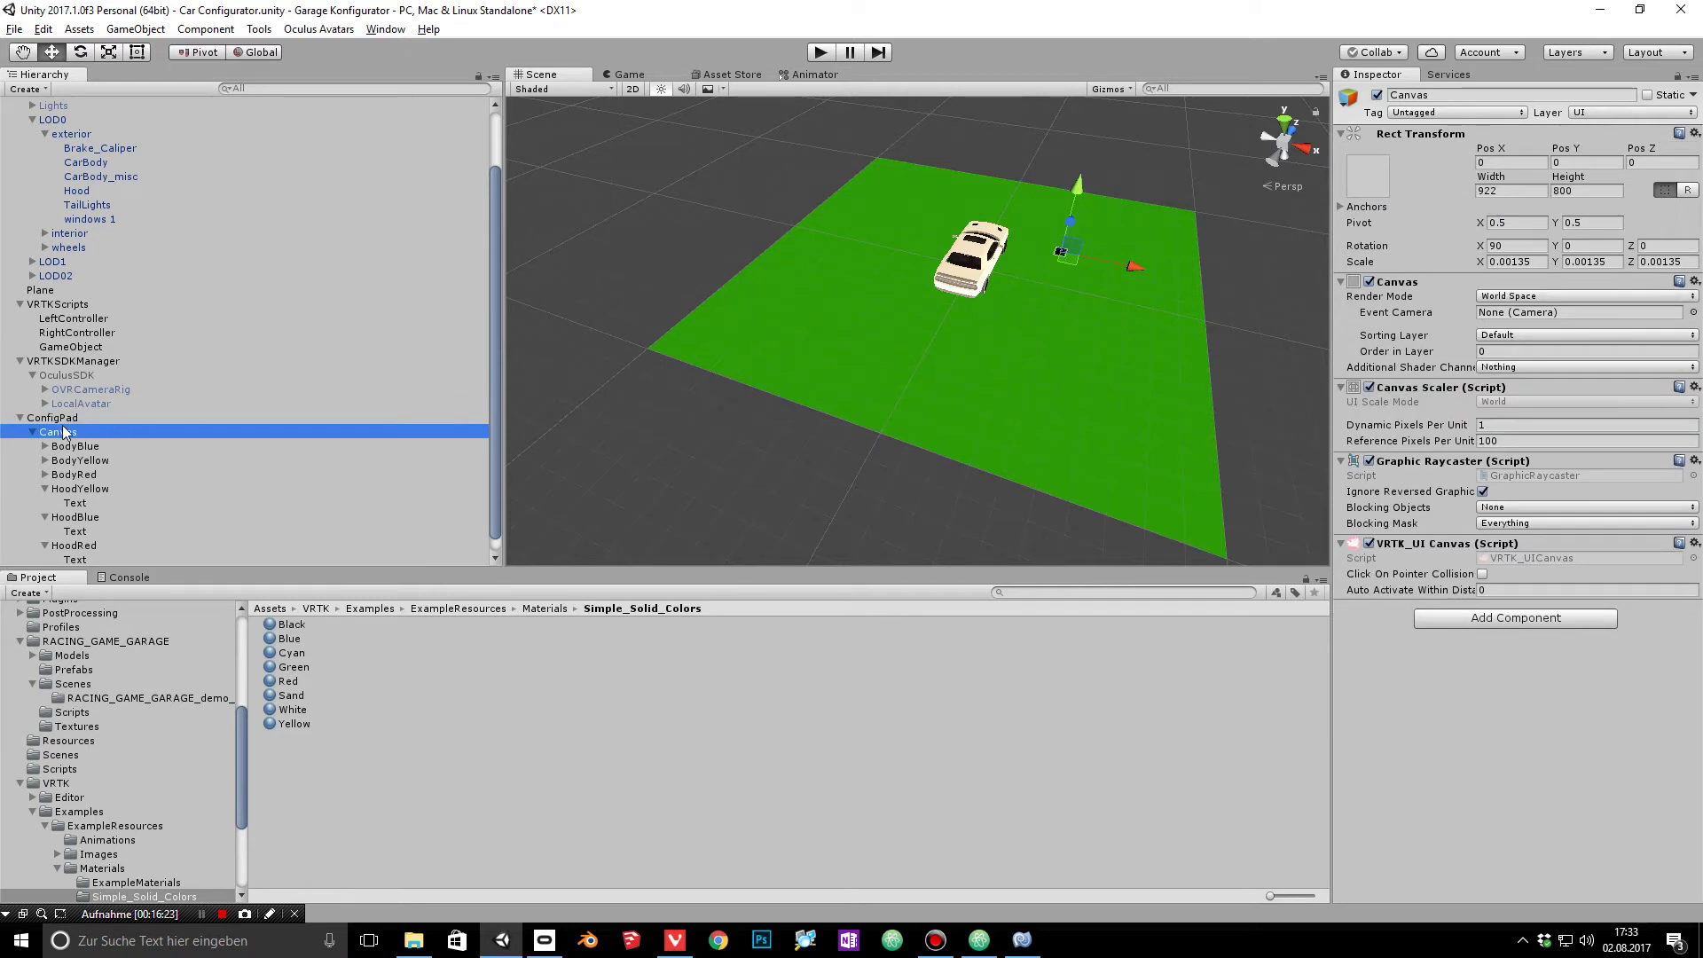
click(31, 433)
click(53, 488)
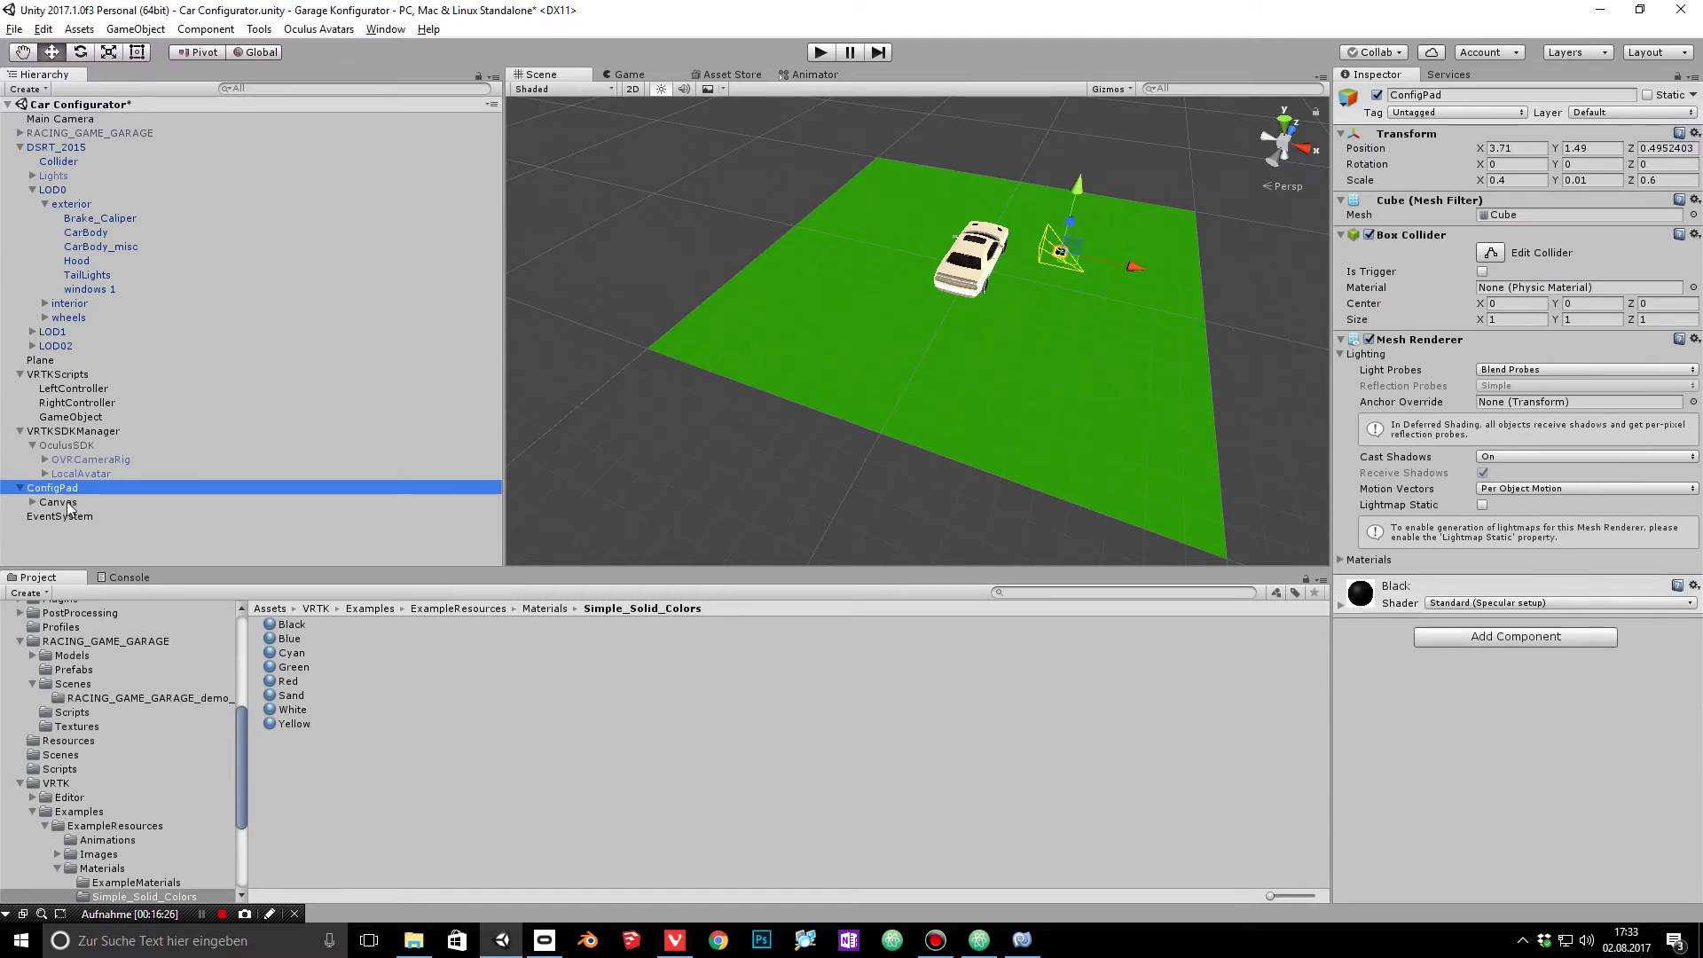
key(f)
scroll(819, 424, up, 3)
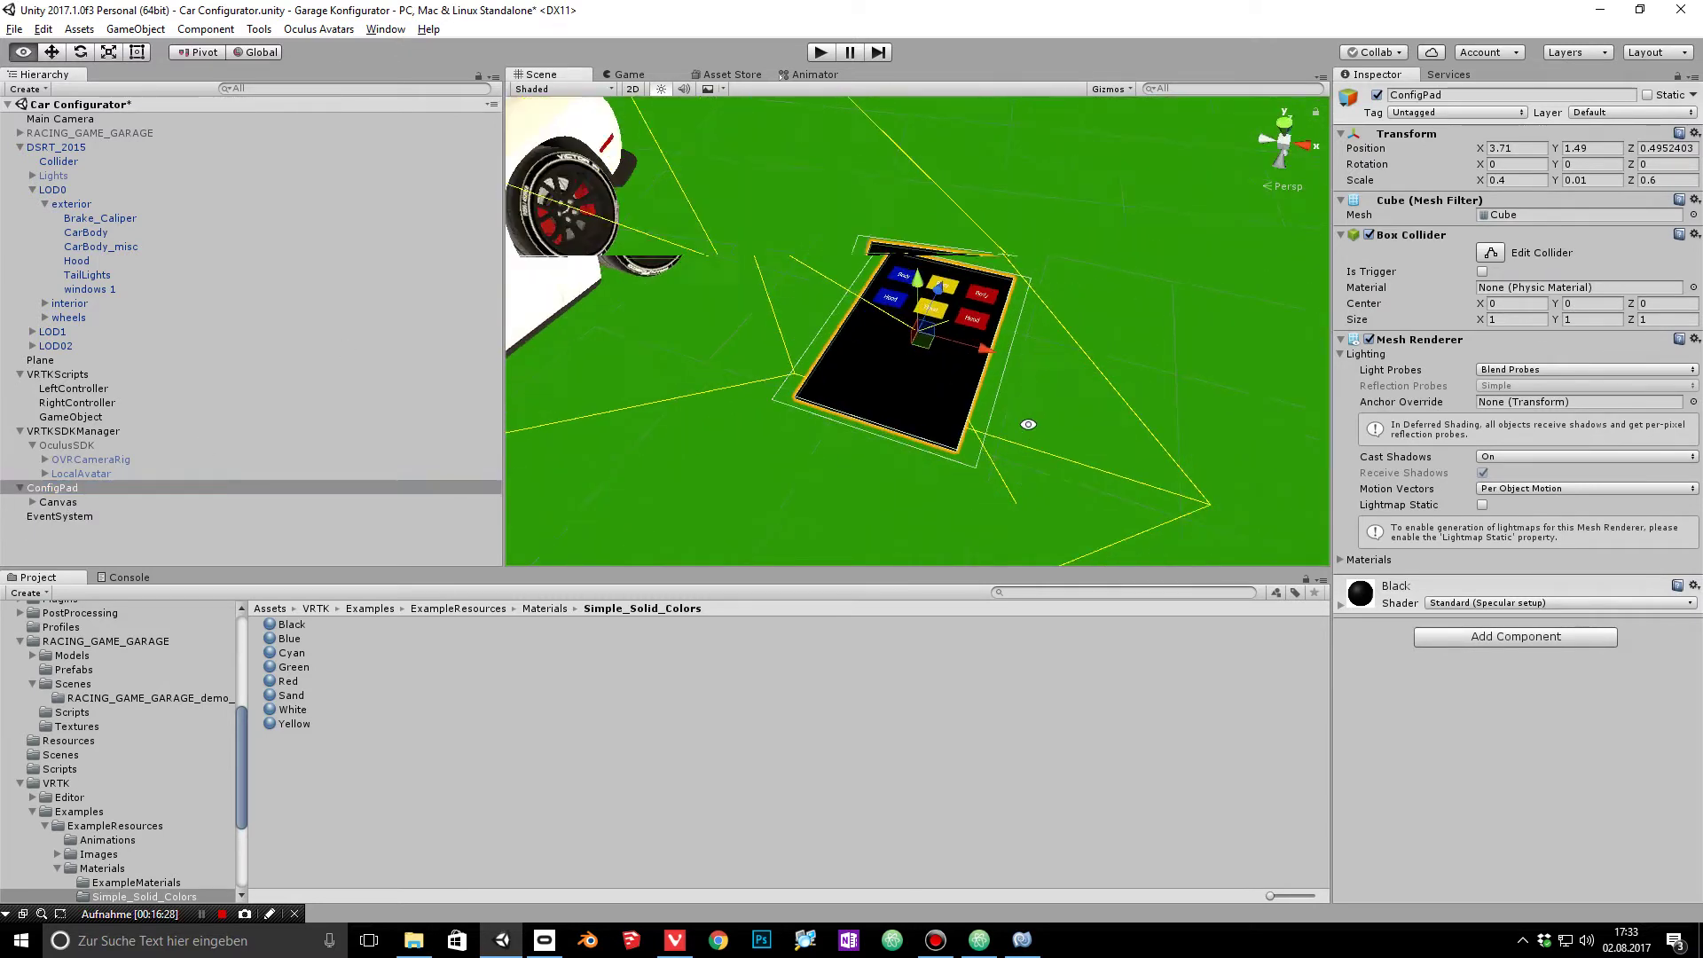
alt+right_drag(818, 424, 971, 321)
alt+right_drag(914, 391, 1066, 316)
alt+drag(1067, 354, 878, 386)
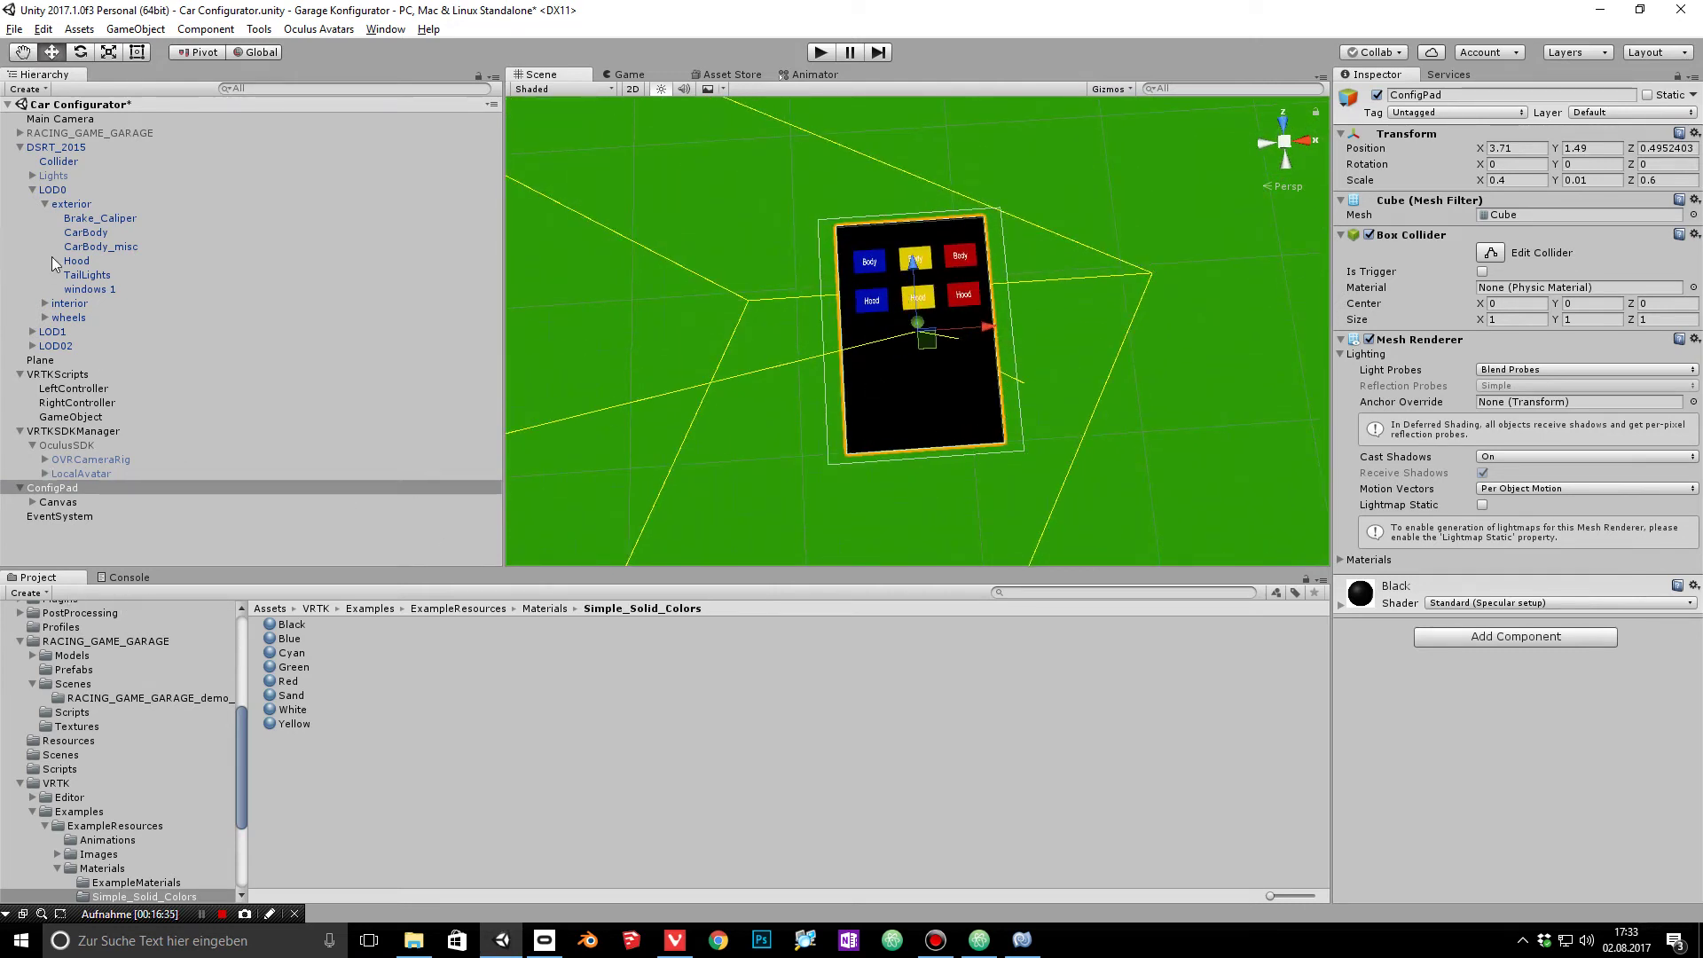
Step: Duplicate the HoodYellow, HoodBlue and HoodRed buttons and move the copies down the pad to about Pos Y -236
click(88, 374)
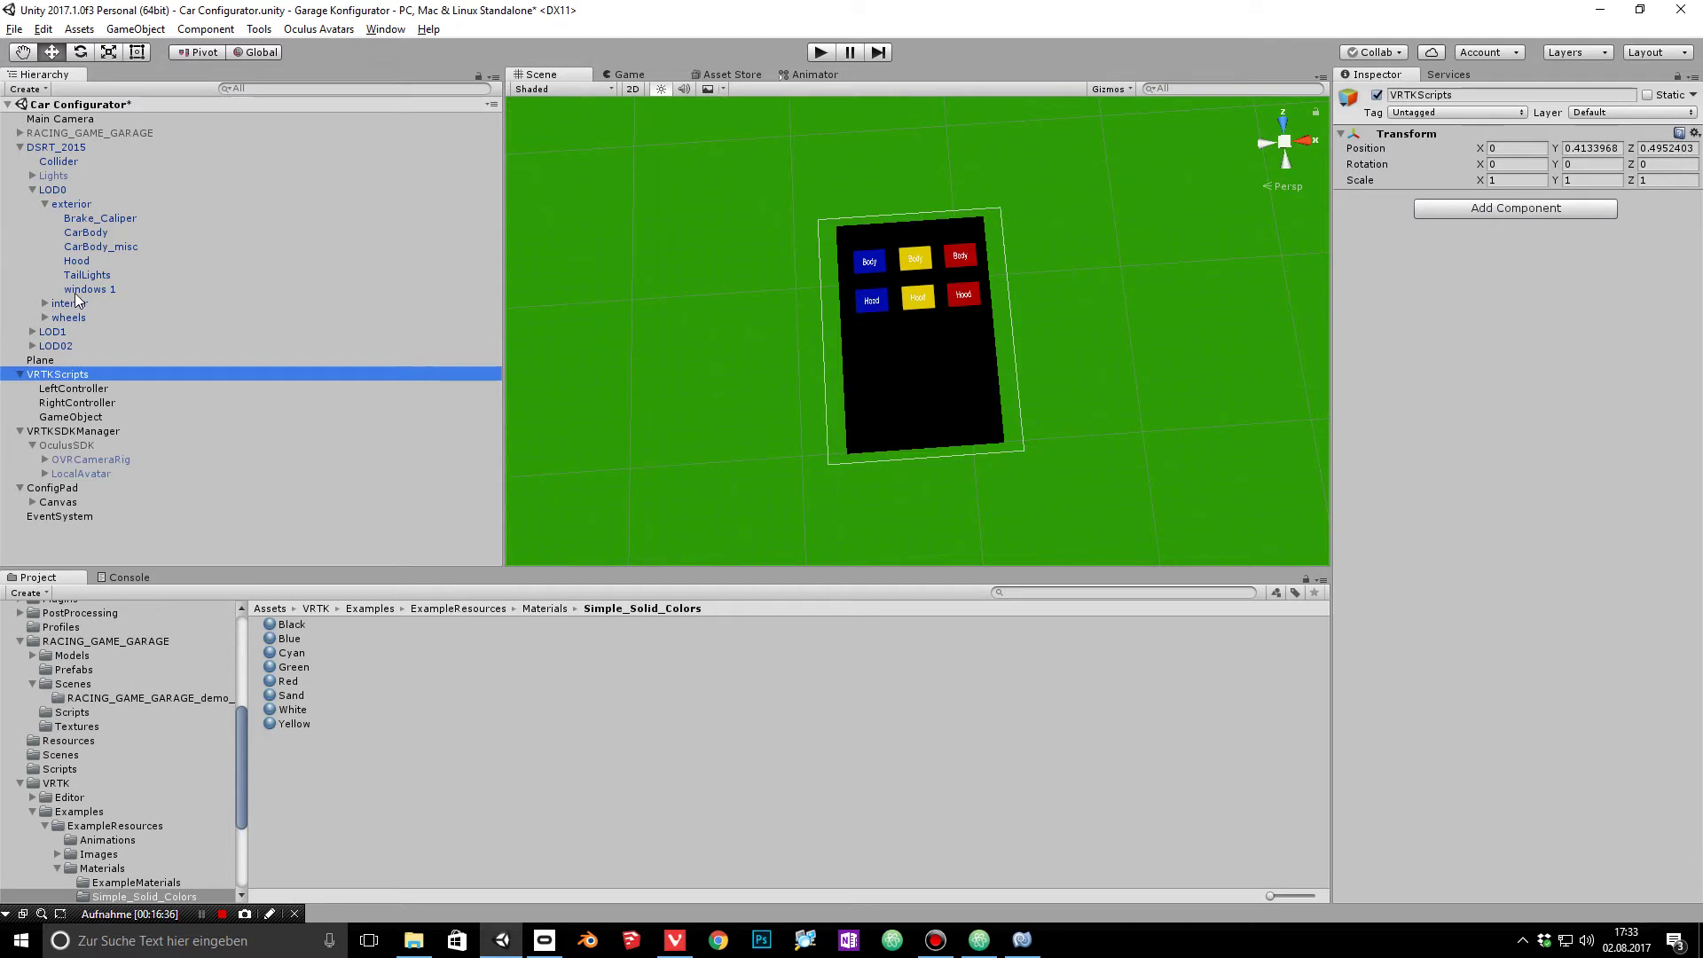
click(57, 503)
click(33, 502)
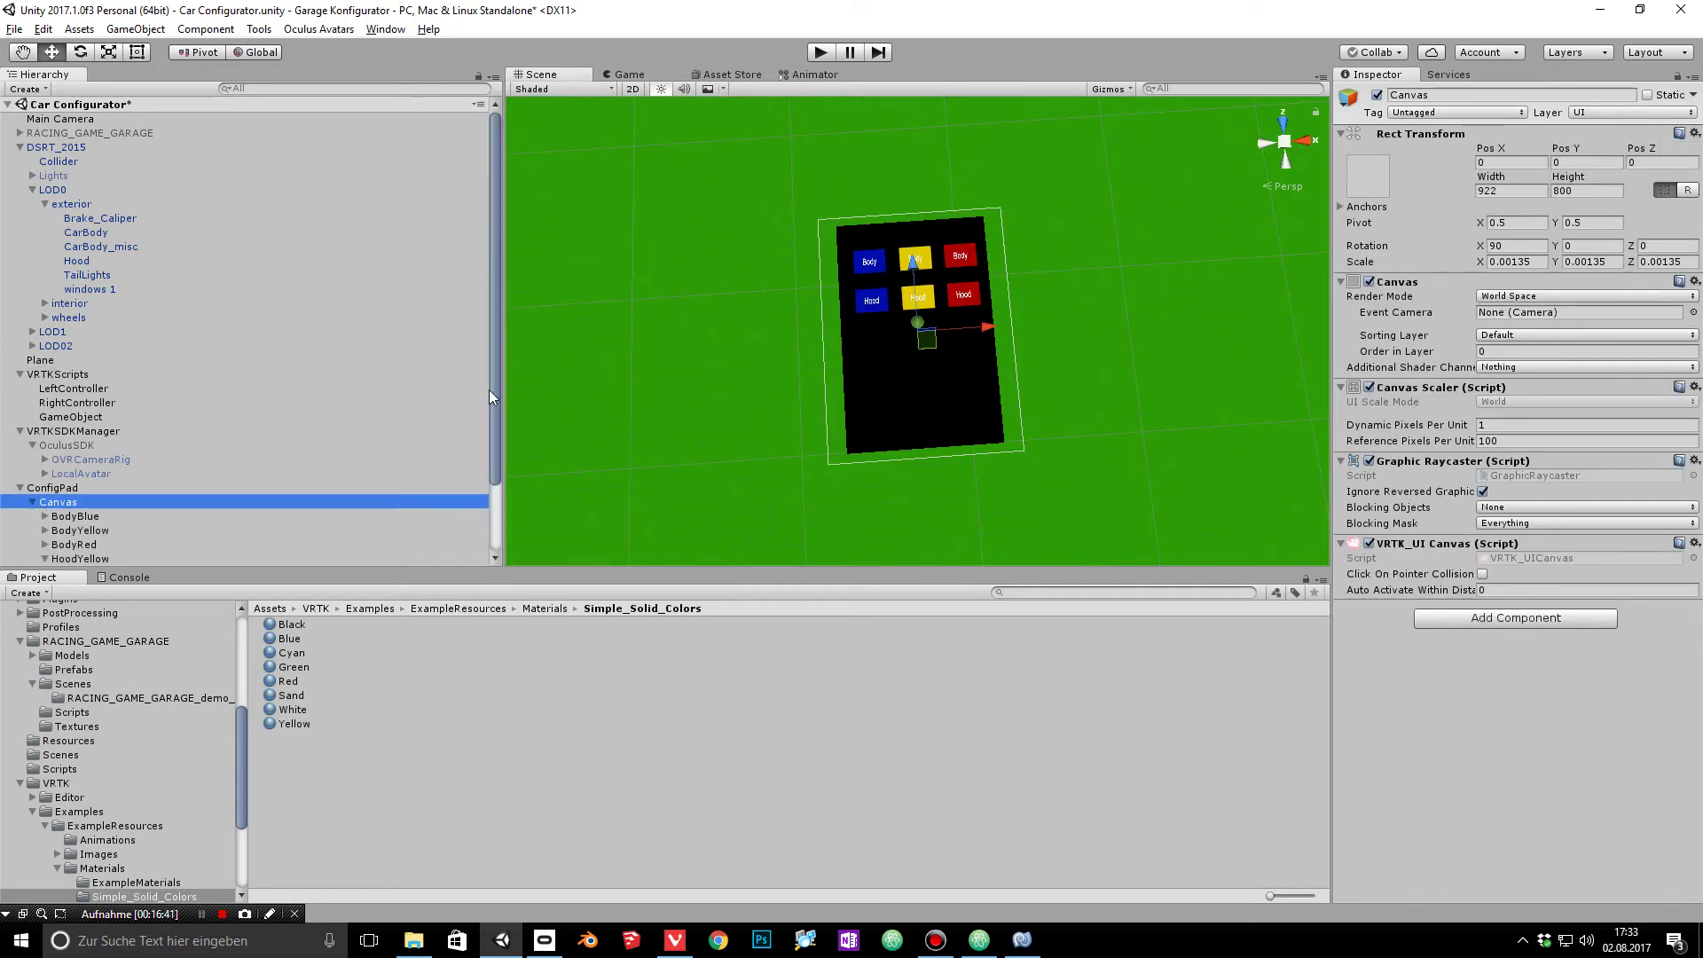
scroll(487, 399, down, 3)
click(45, 475)
click(45, 503)
click(59, 503)
shift+click(89, 532)
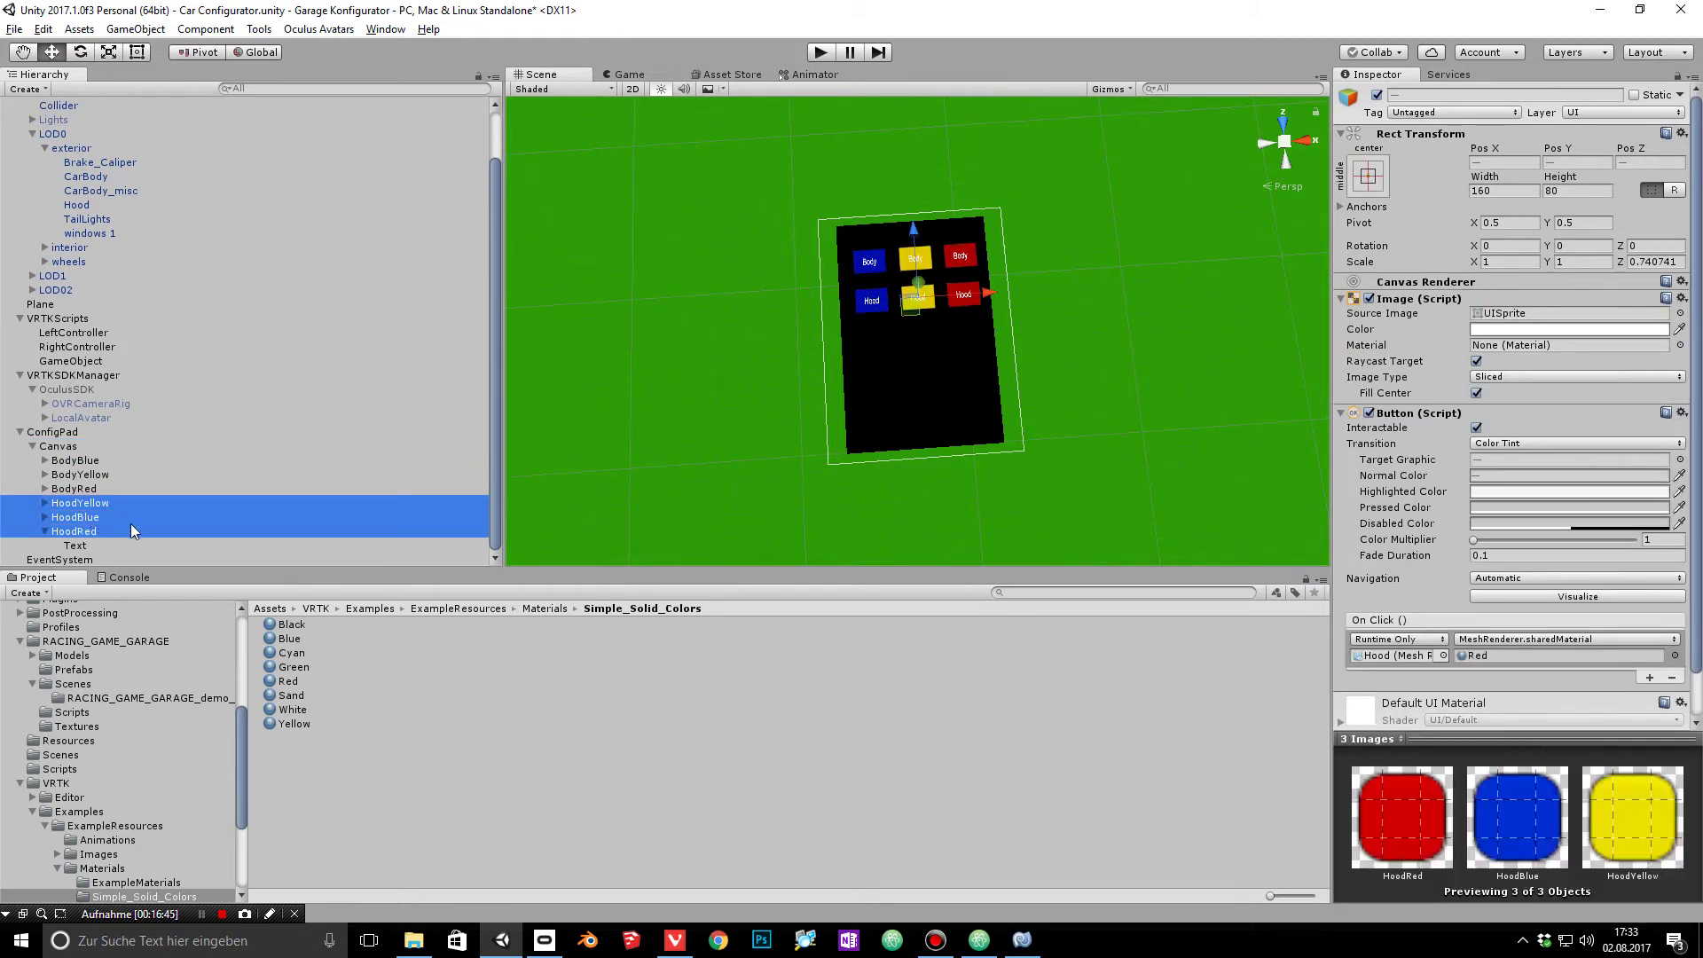
right_click(92, 516)
click(181, 591)
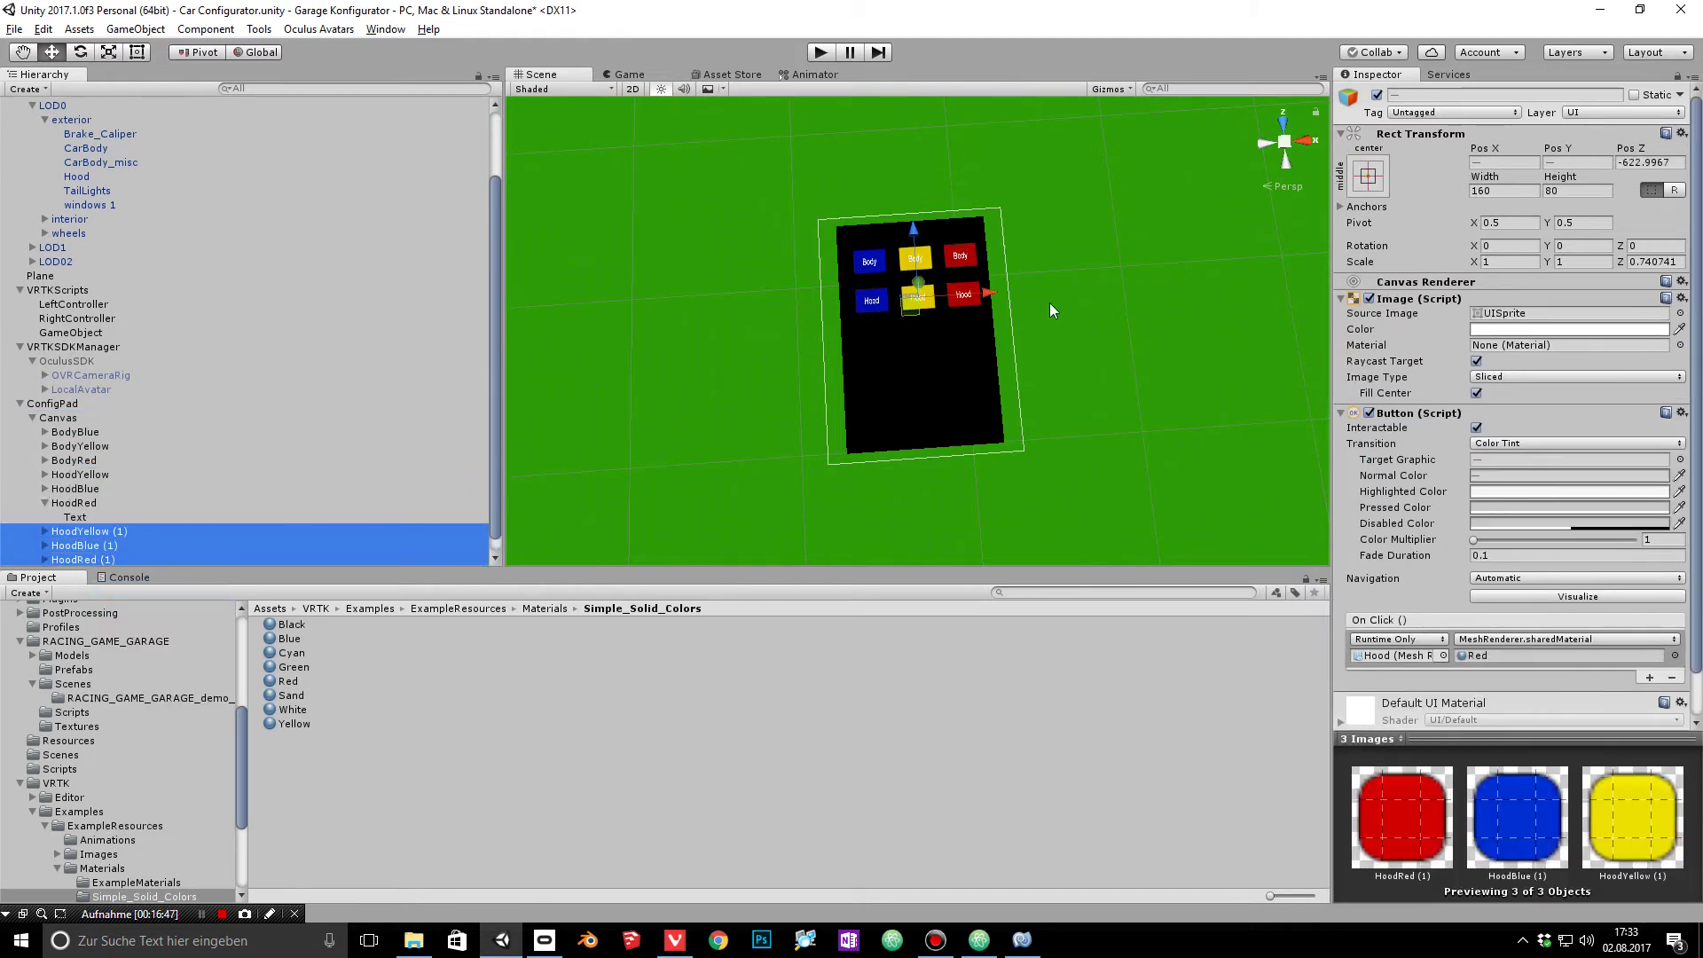
drag(924, 245, 928, 328)
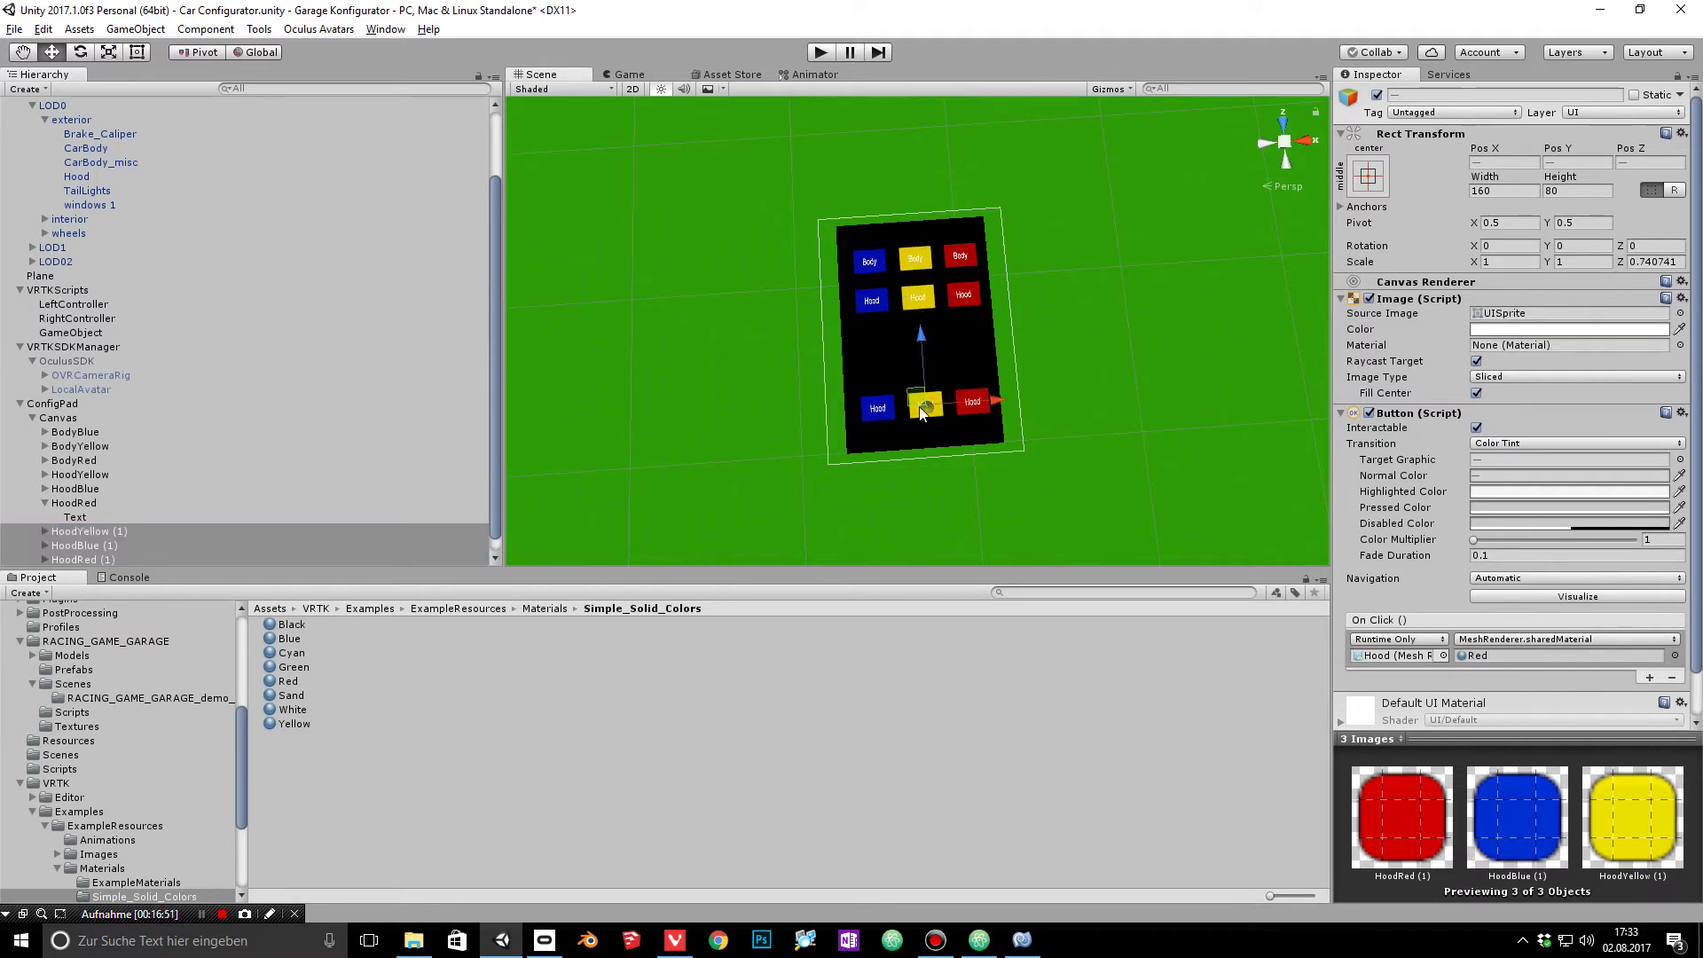
Step: Delete the duplicated HoodYellow (1) button from the Canvas
click(117, 548)
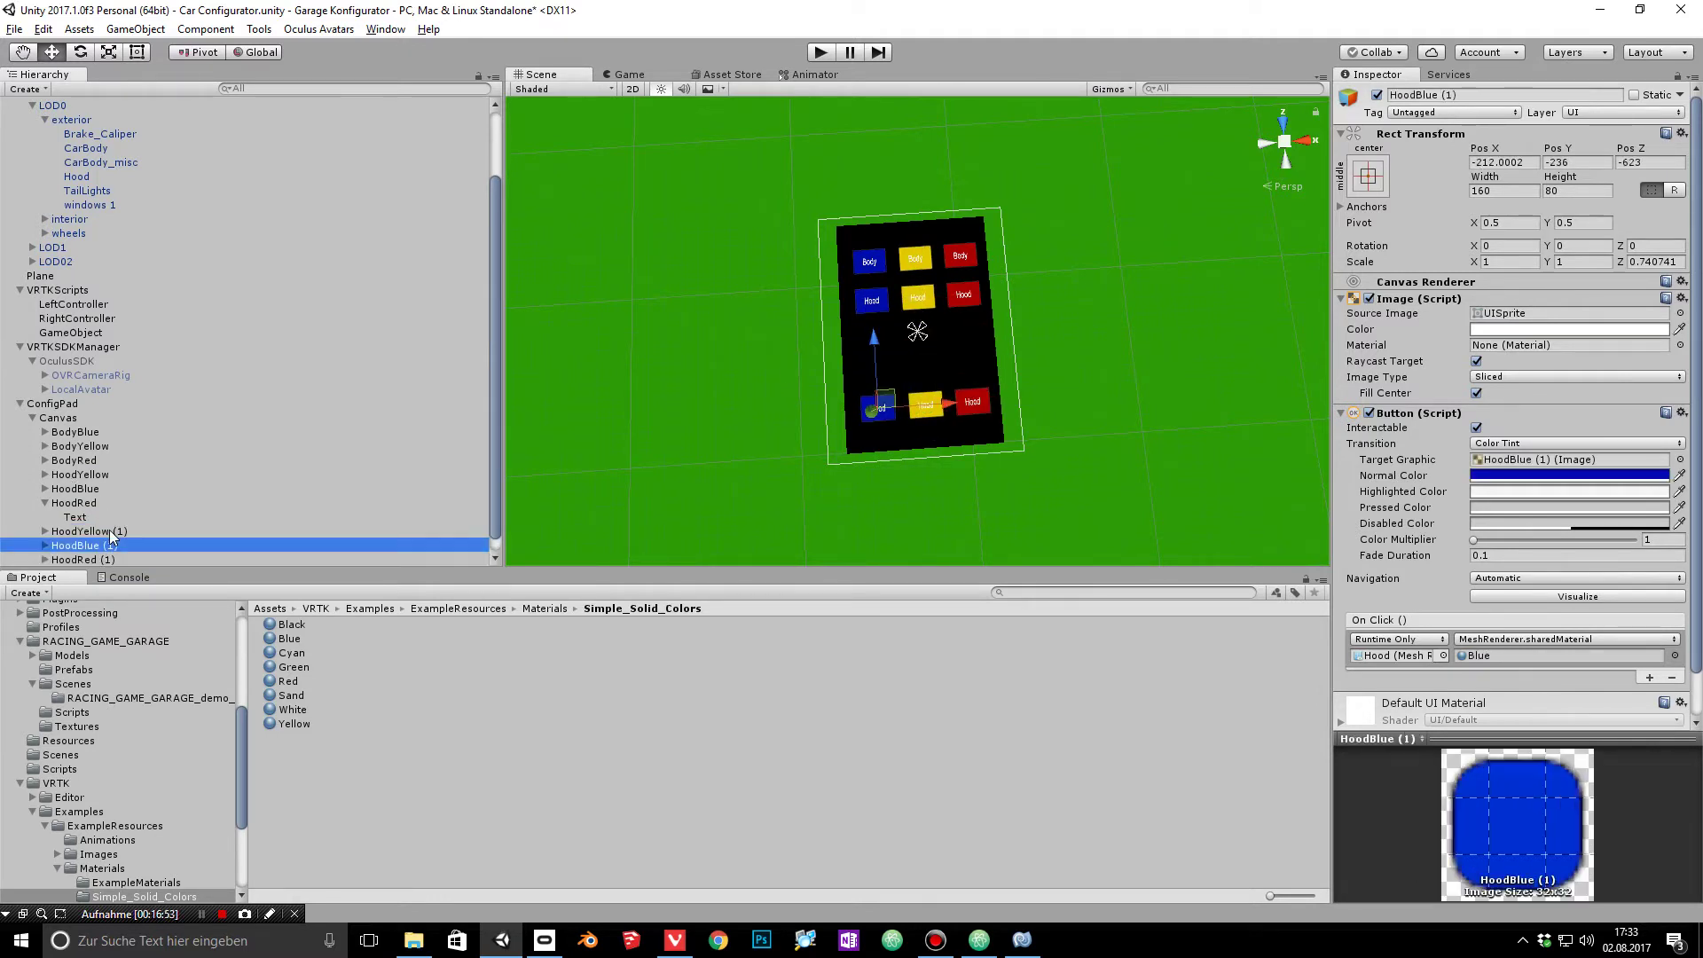
click(110, 531)
key(Delete)
Step: Rename the duplicated HoodBlue (1) button as RotateOn
click(110, 533)
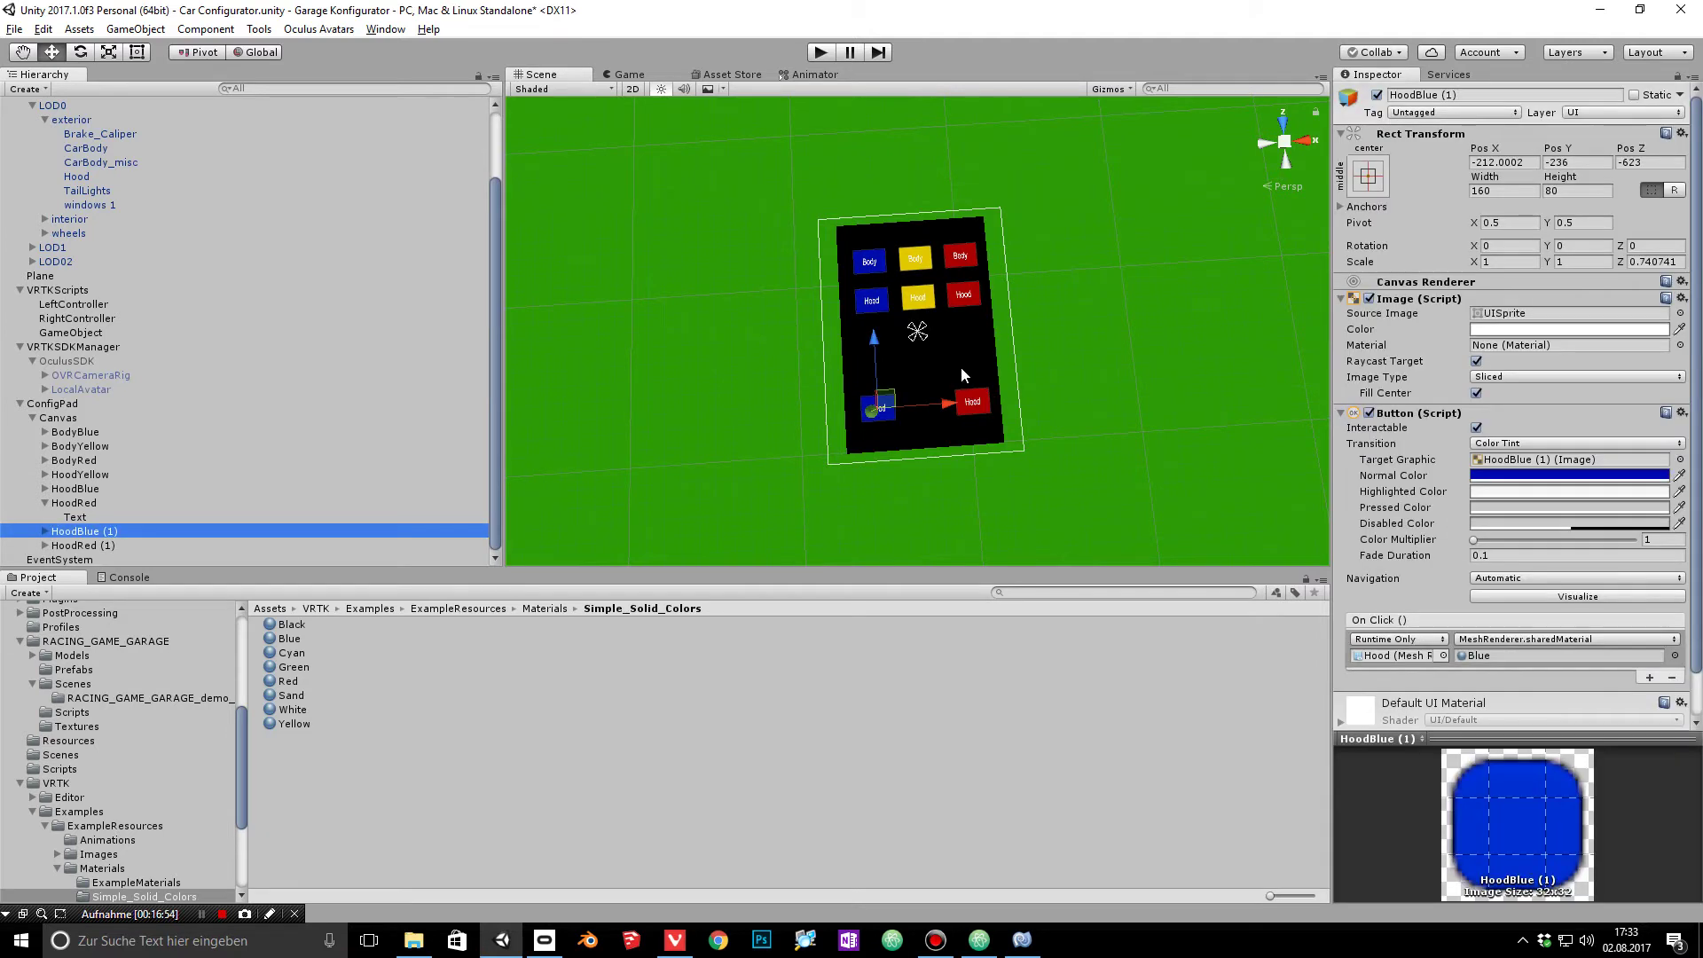
click(1469, 93)
text(Ro)
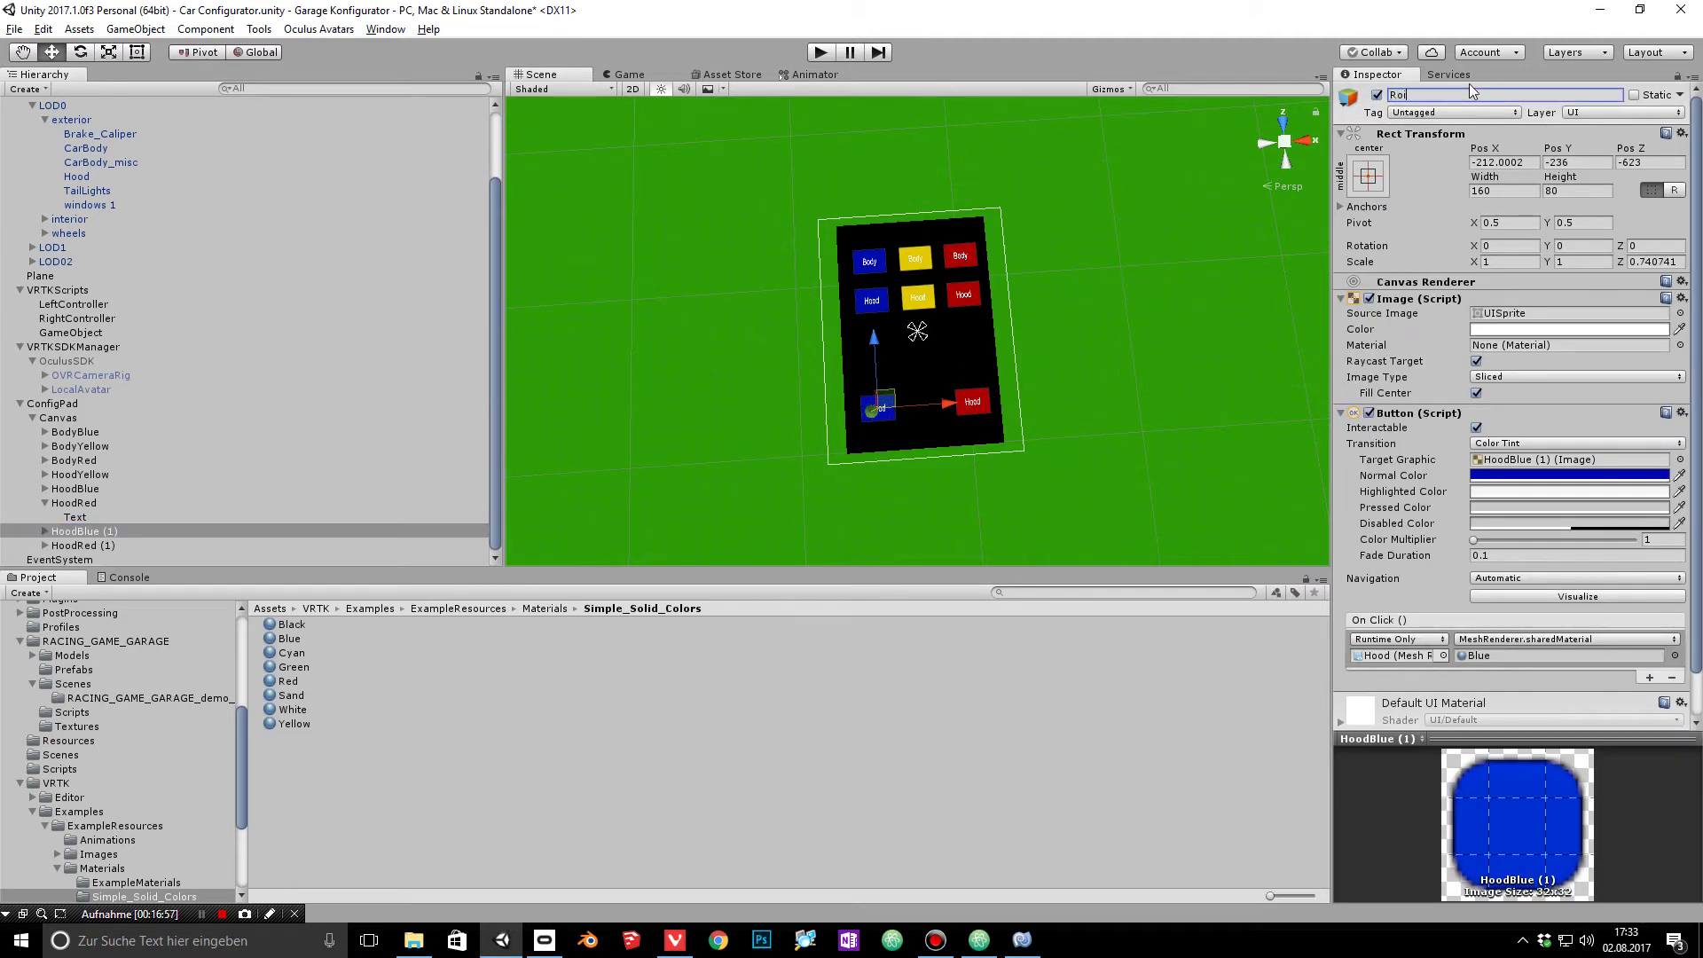
text(tateOn)
key(Return)
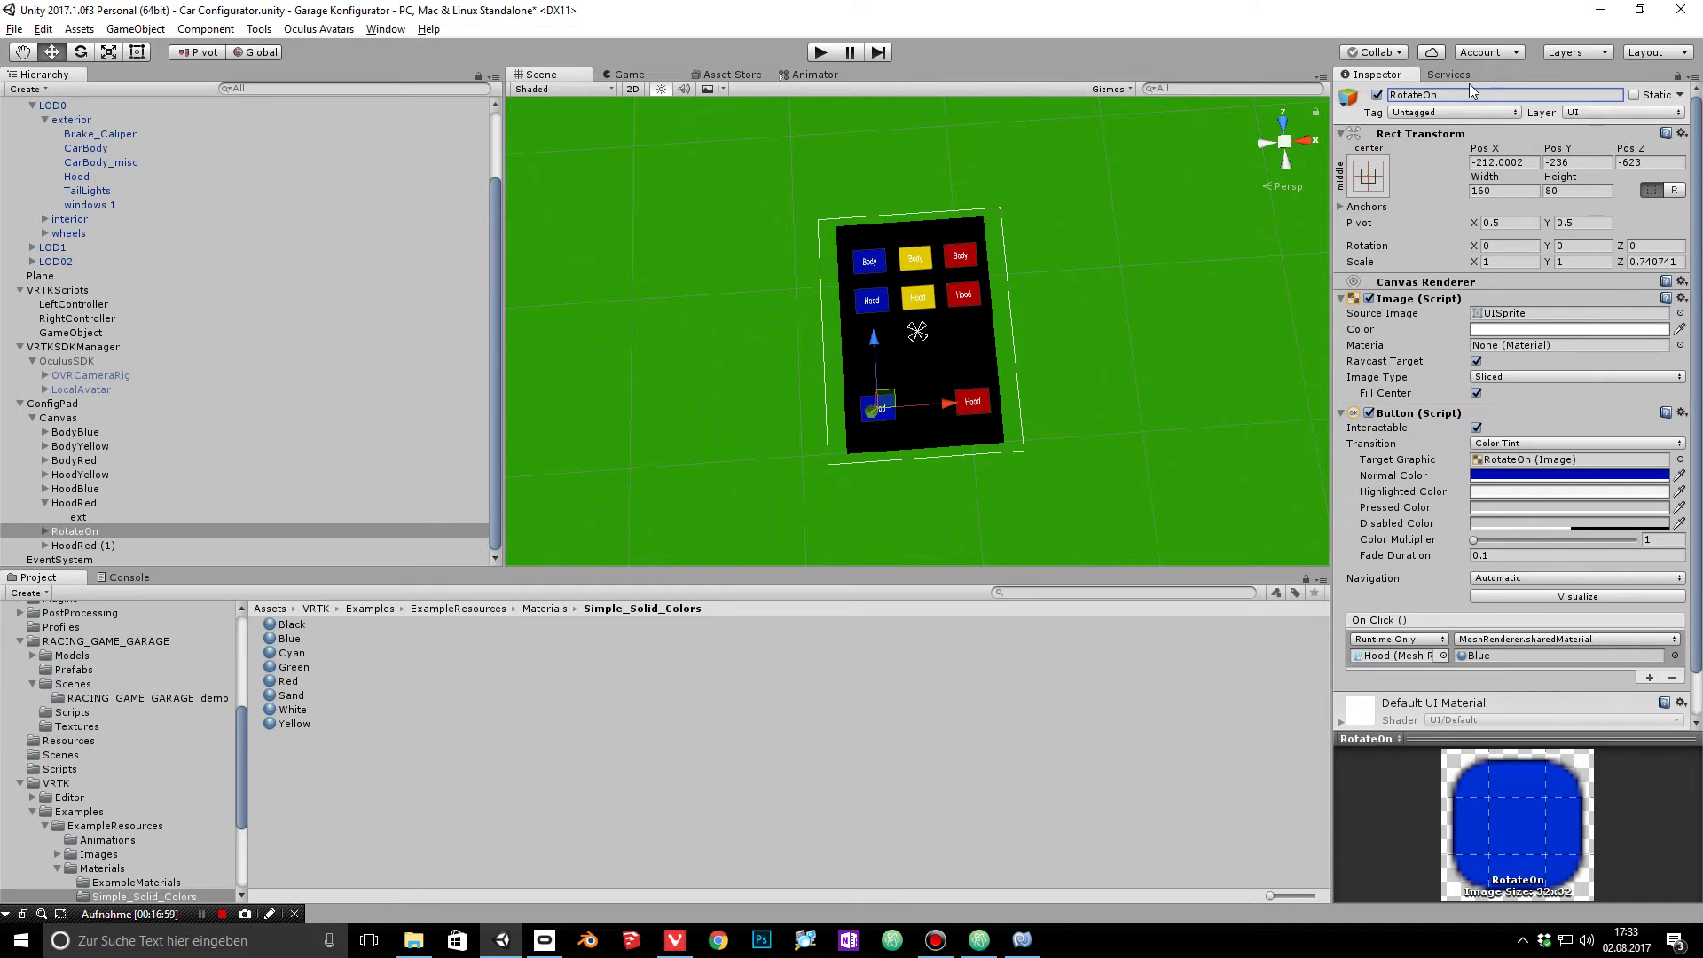
Step: Rename the duplicated HoodRed (1) button as RotateOff
click(103, 559)
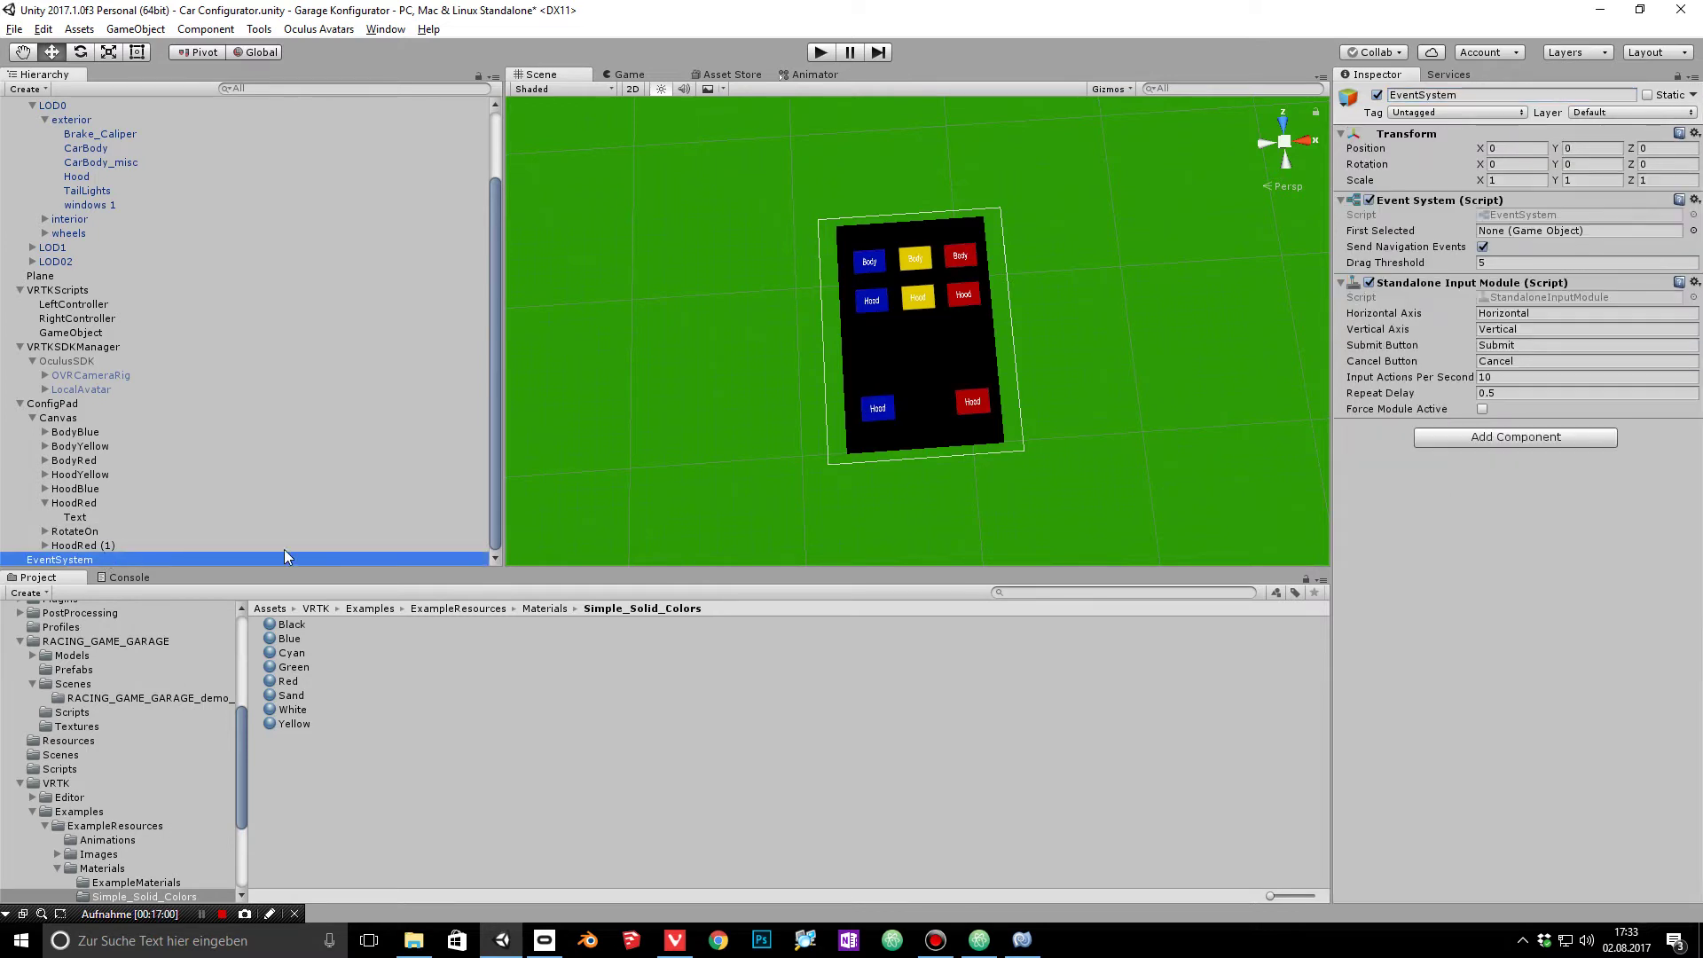
click(85, 546)
click(1473, 94)
text(RE)
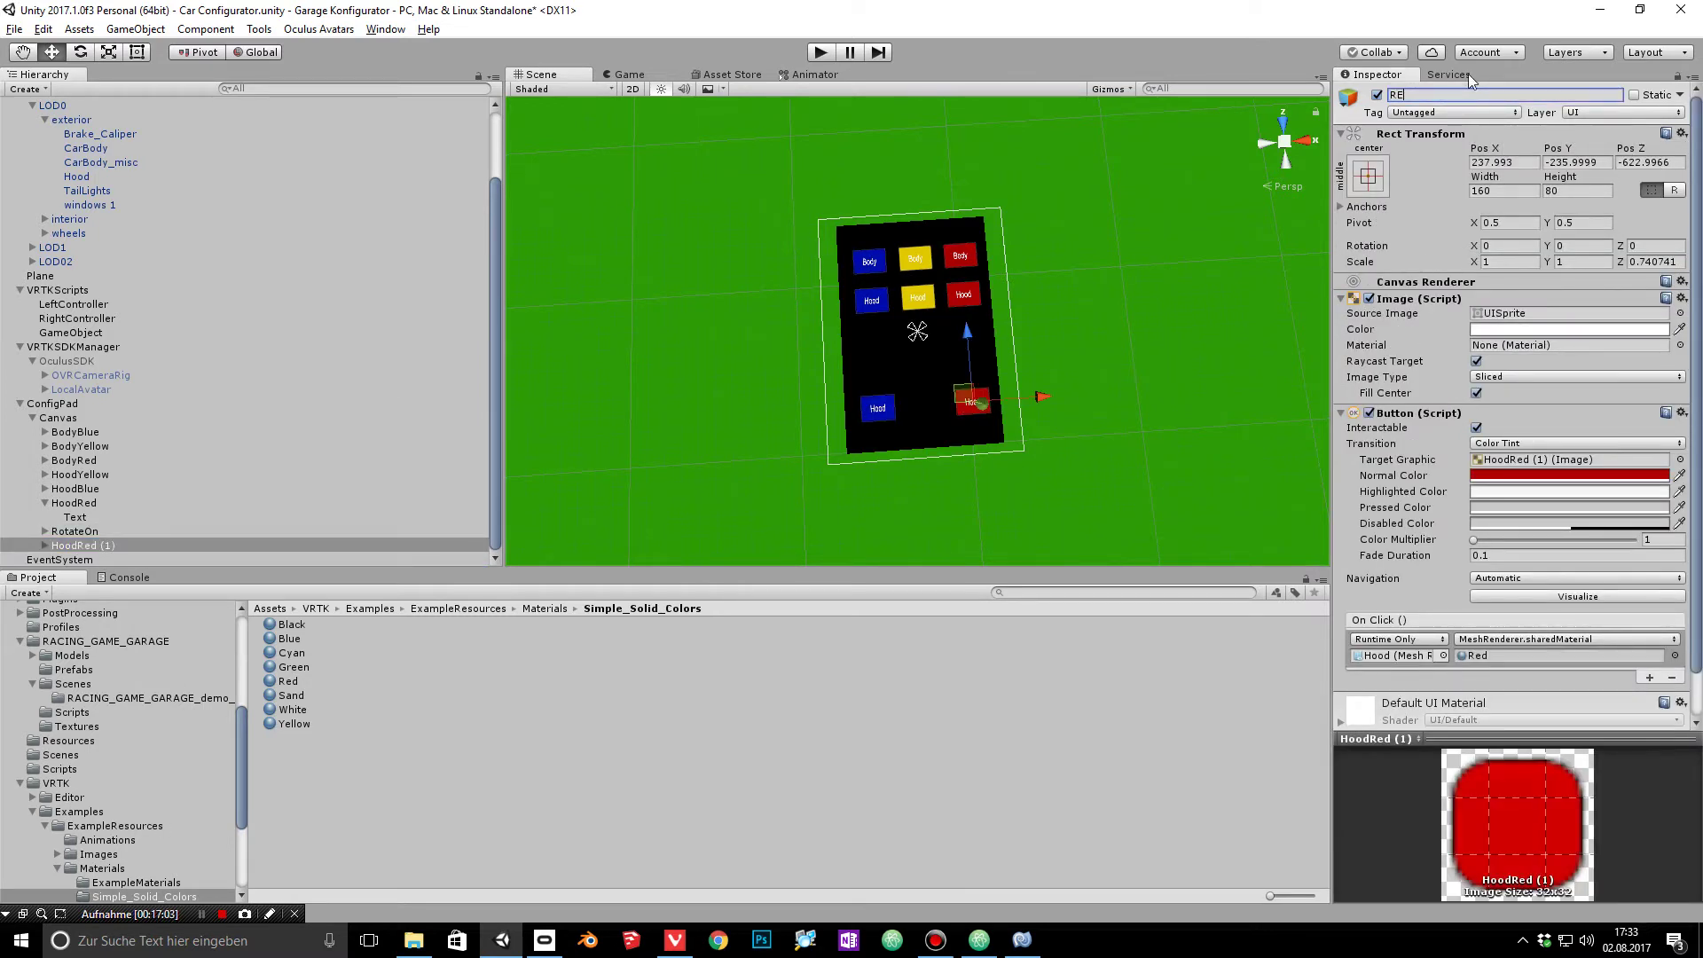
text(tateOff)
key(Return)
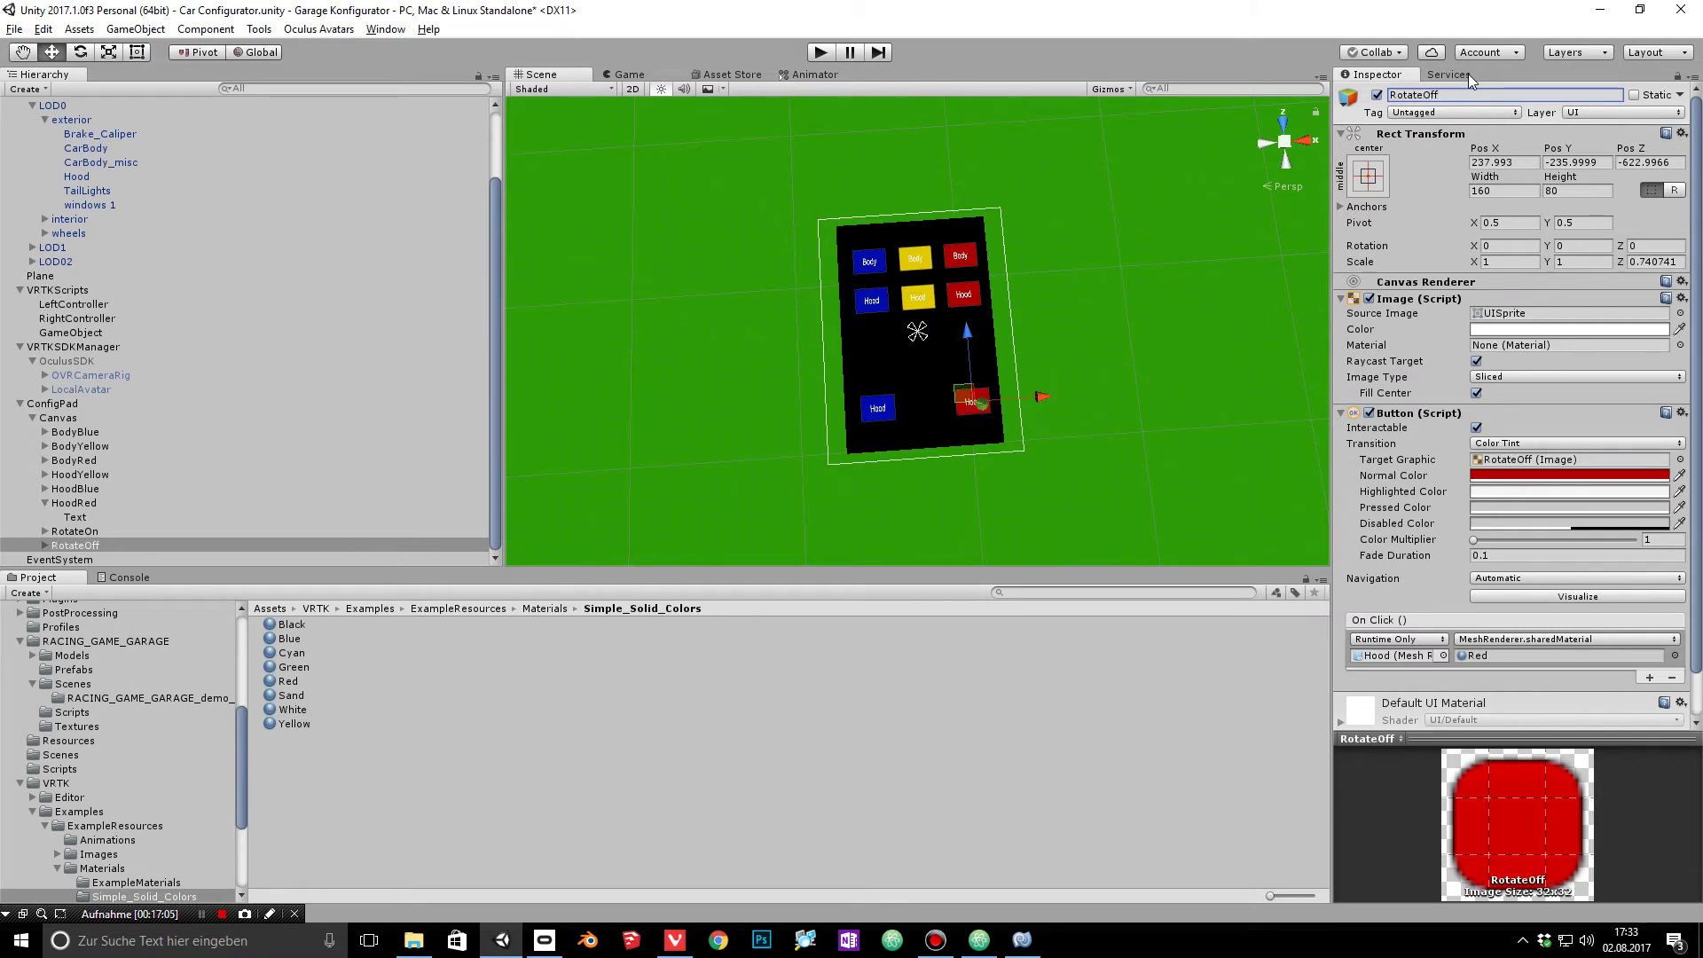
Step: Set the RotateOn button's Normal Color to green, hex 00A31CFF
click(114, 520)
click(114, 531)
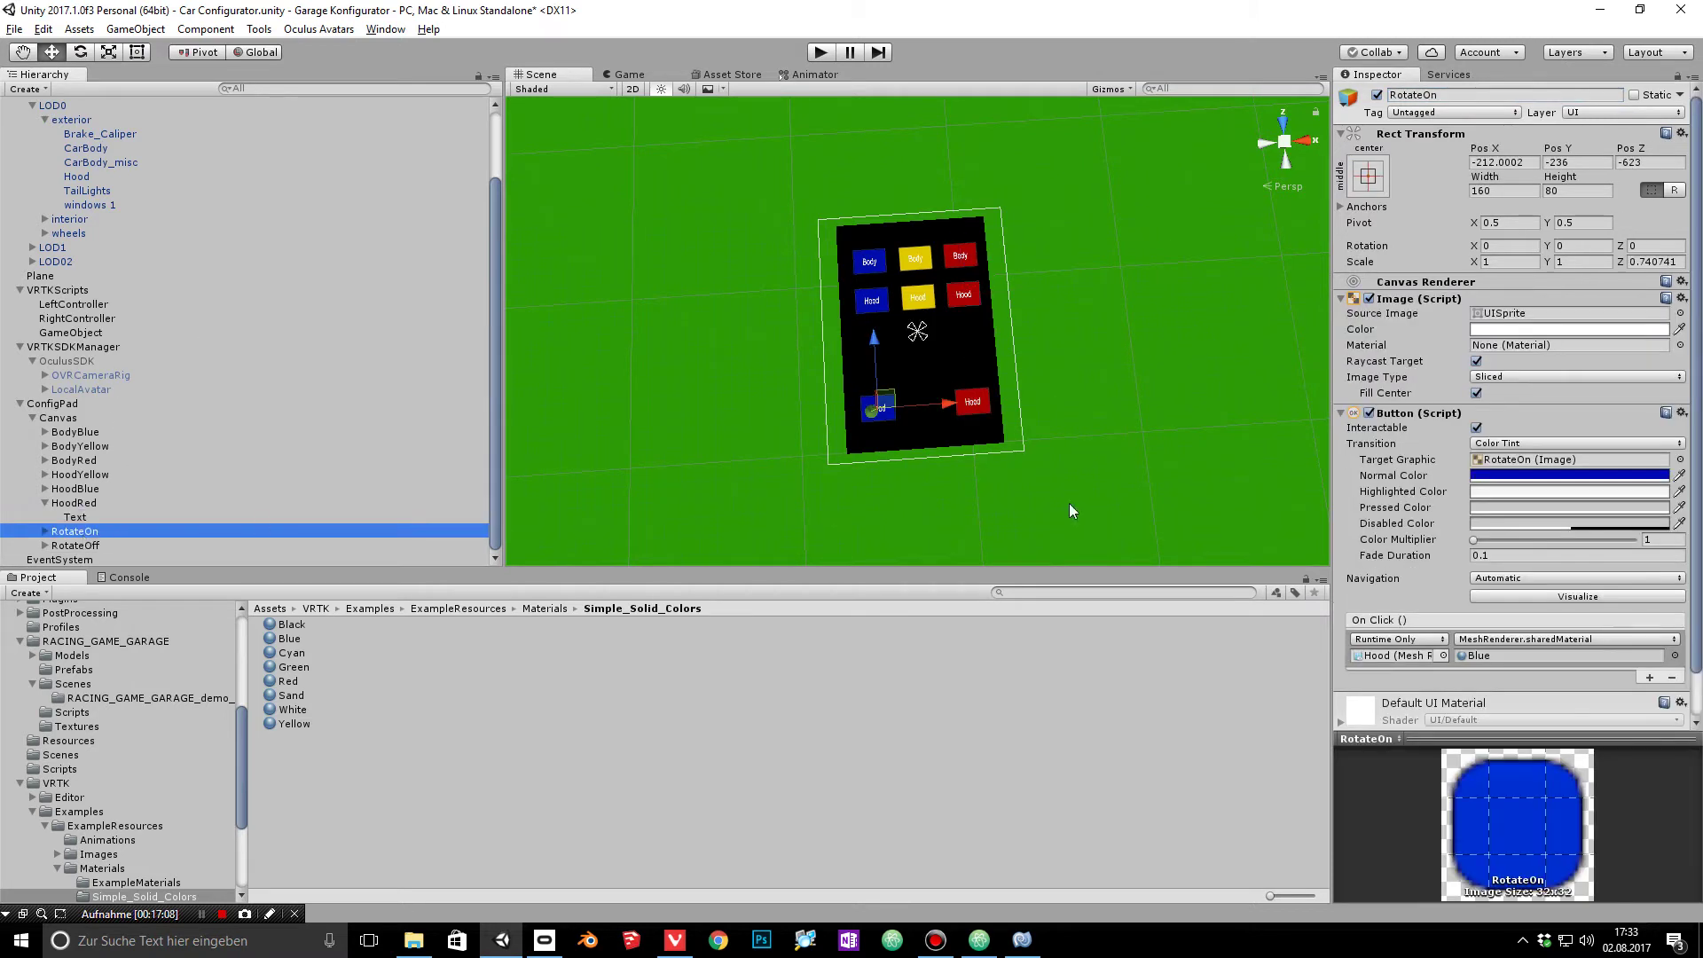
click(1496, 473)
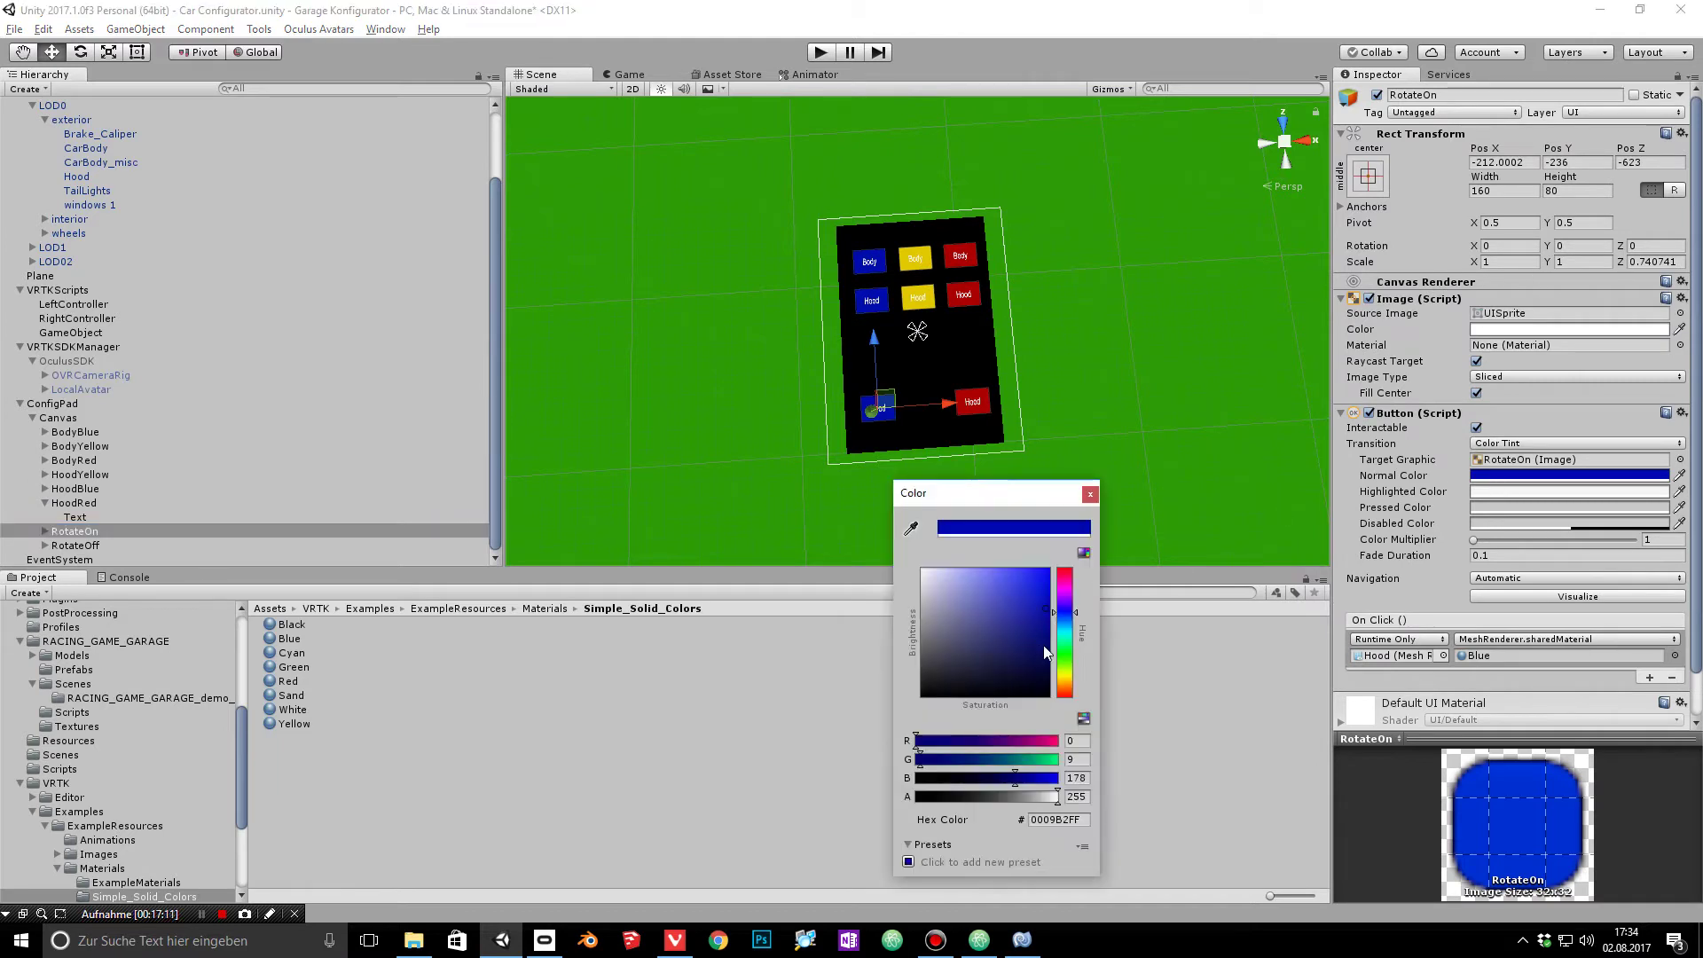
click(1067, 652)
click(1046, 616)
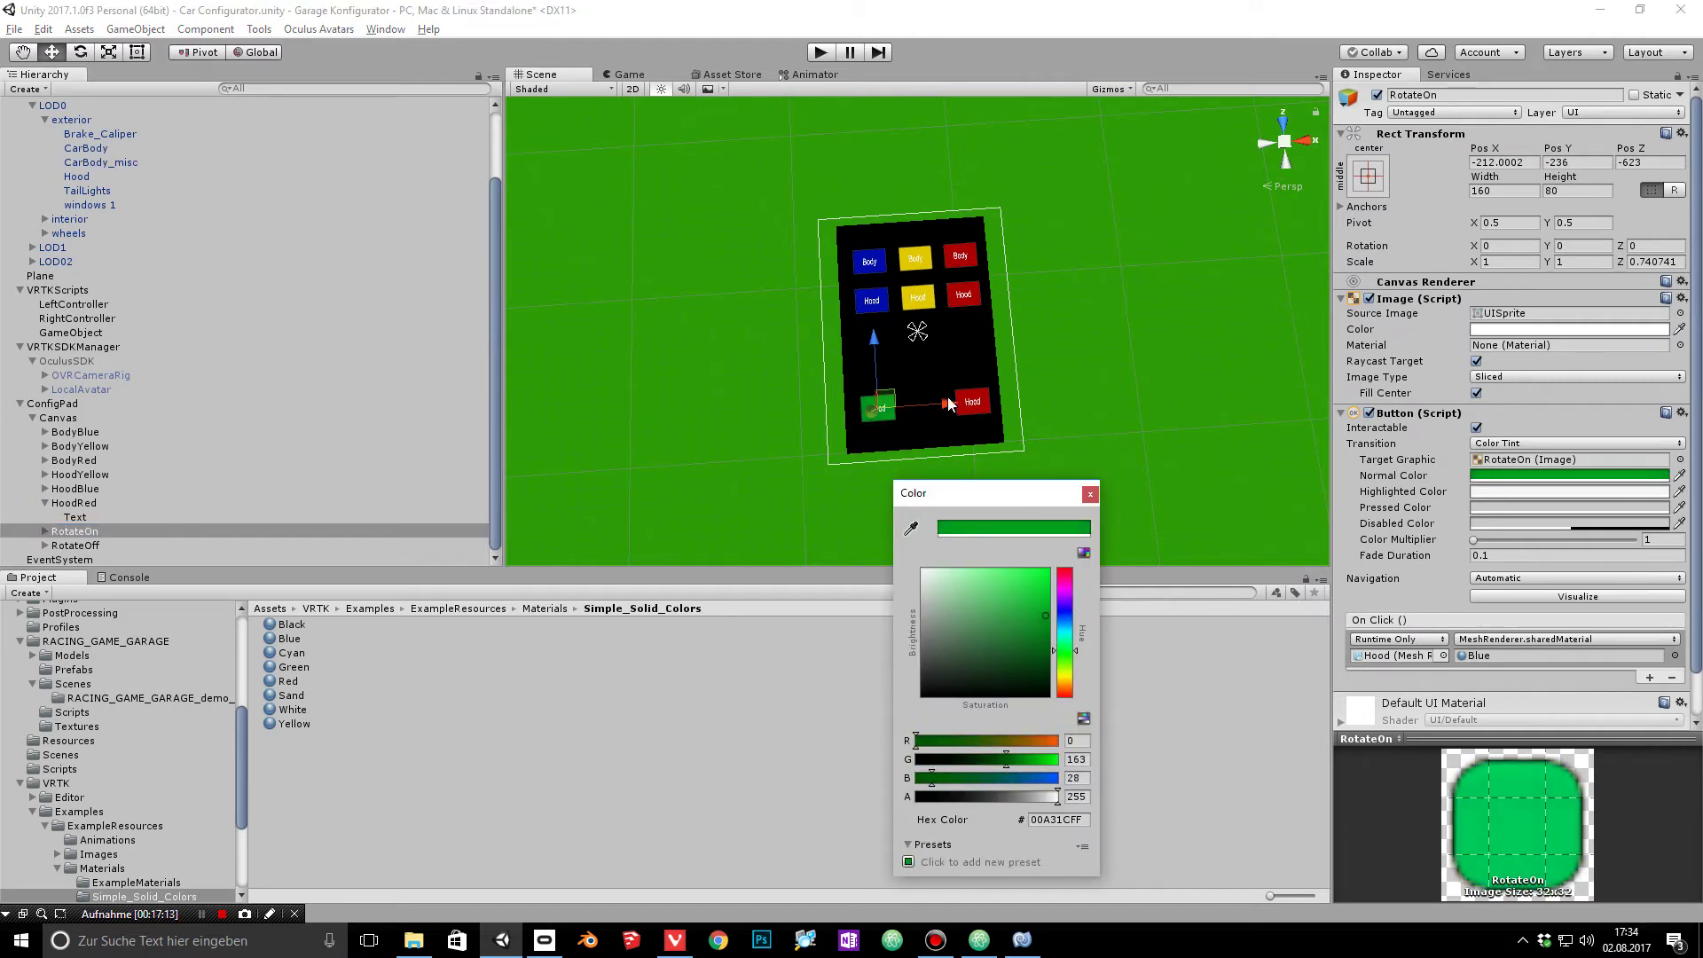
Step: Change the RotateOn button's label text to "Rotation On"
click(52, 532)
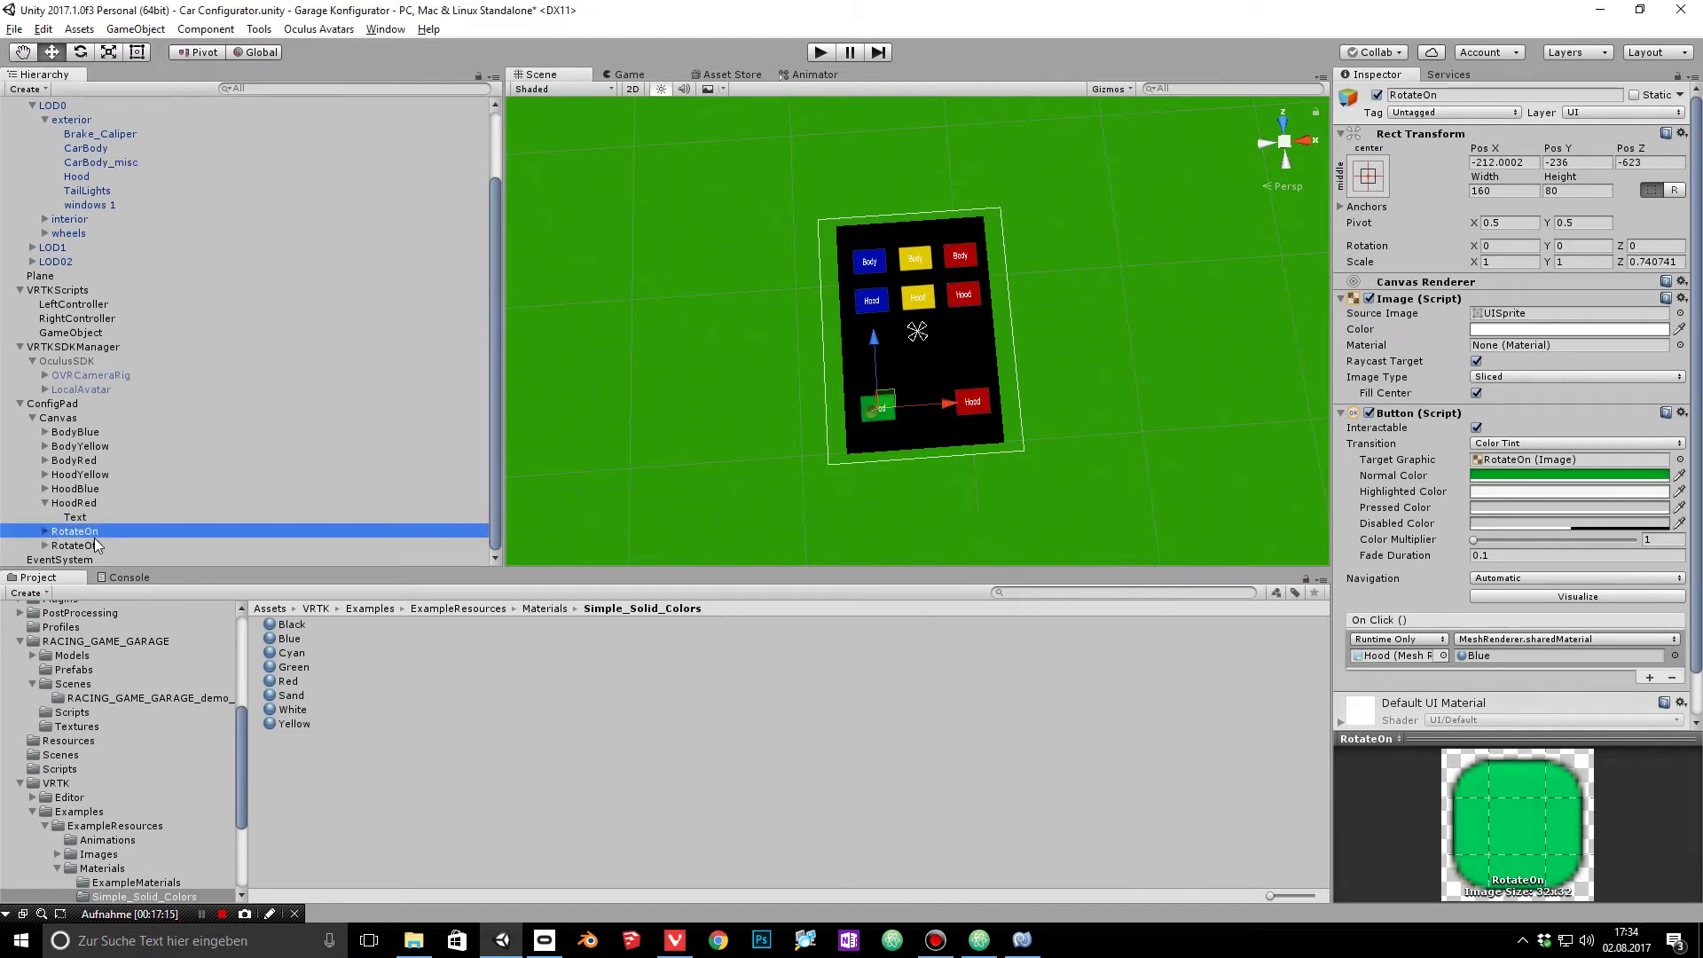
click(44, 531)
click(74, 544)
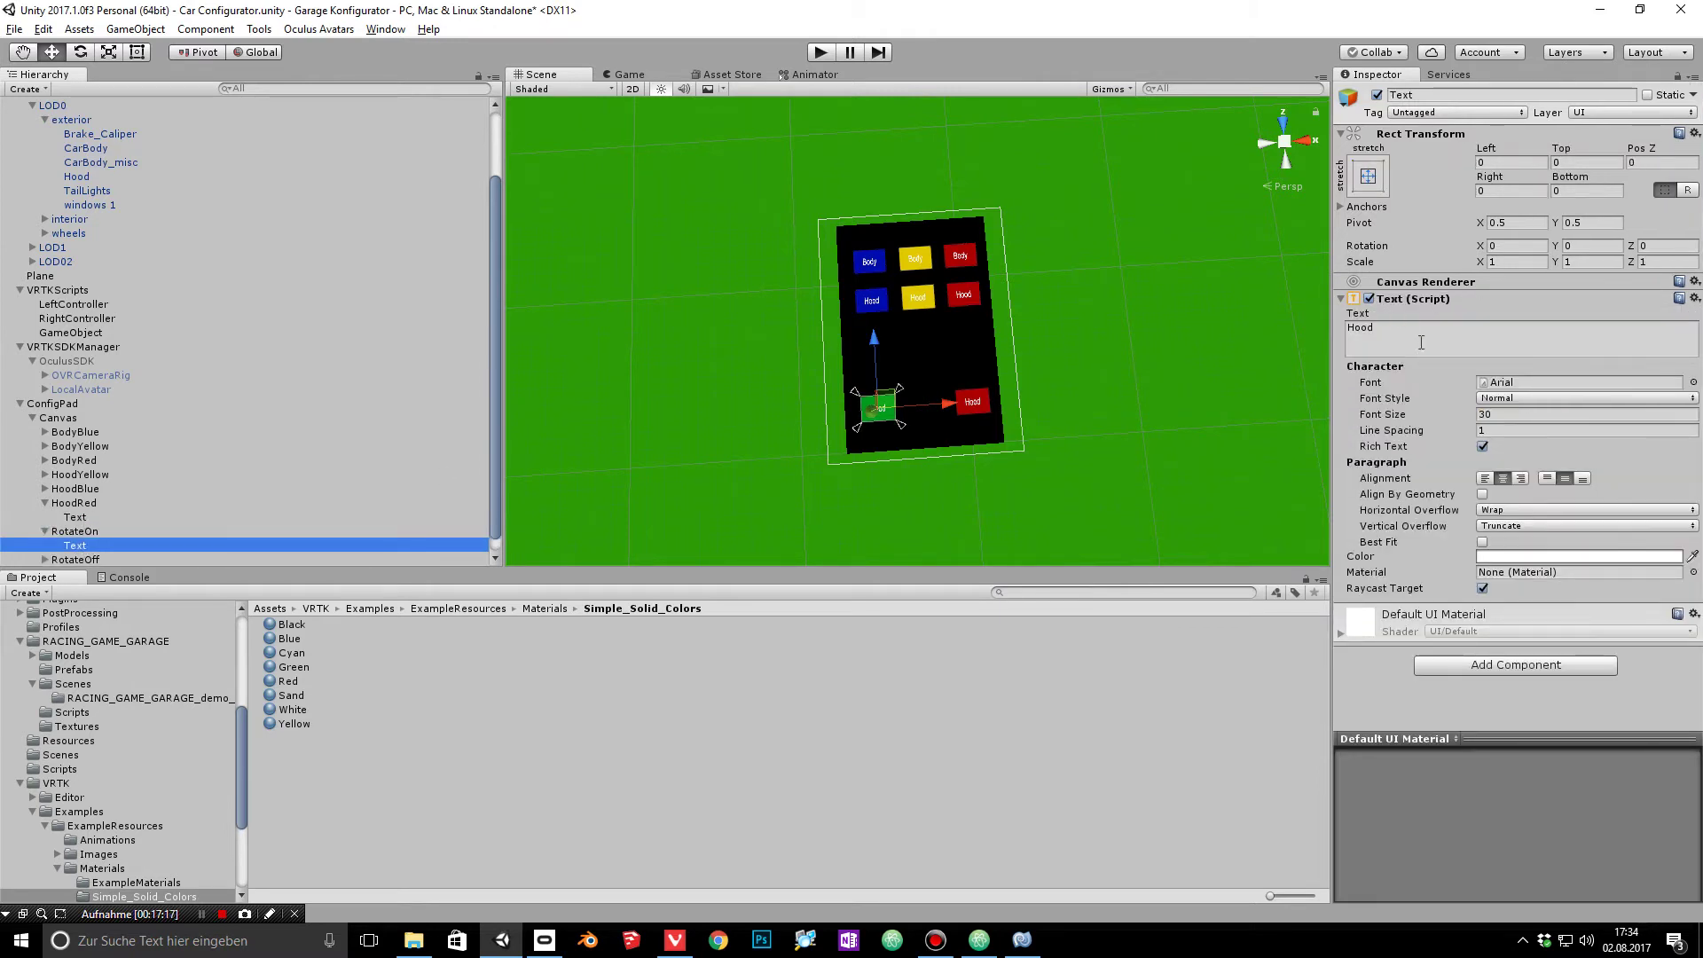
click(1360, 328)
text(Rot)
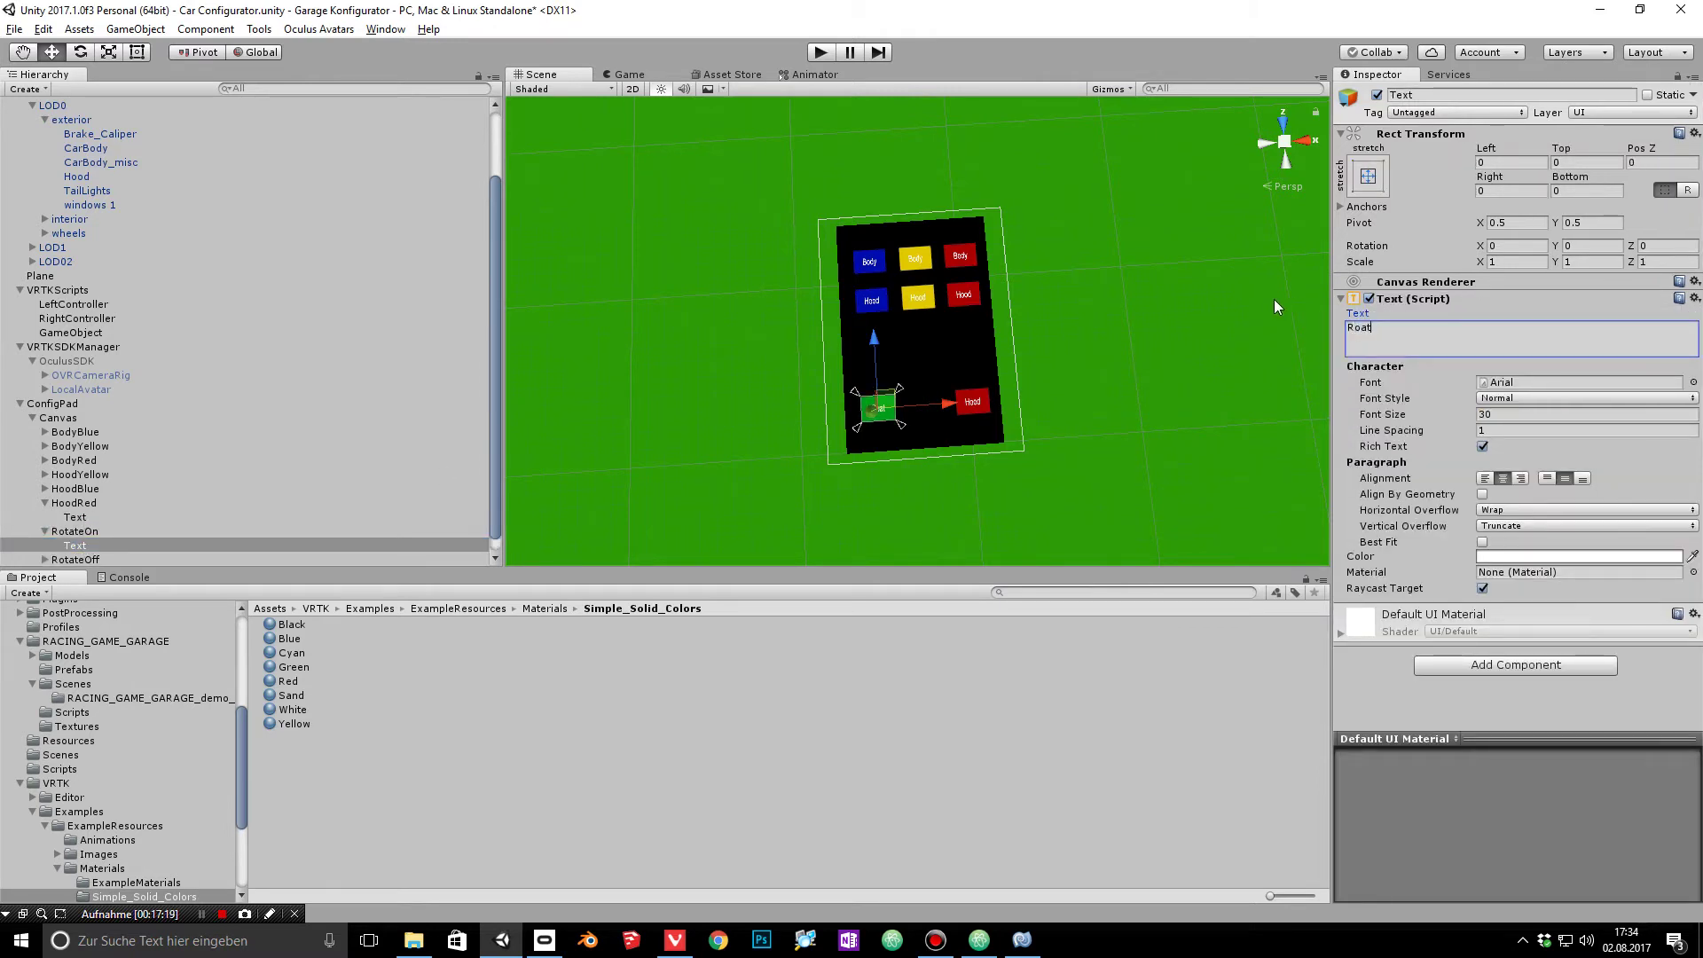
text(ation On)
Step: Change the RotateOff button's label text to "Rotation Off"
click(99, 559)
click(46, 560)
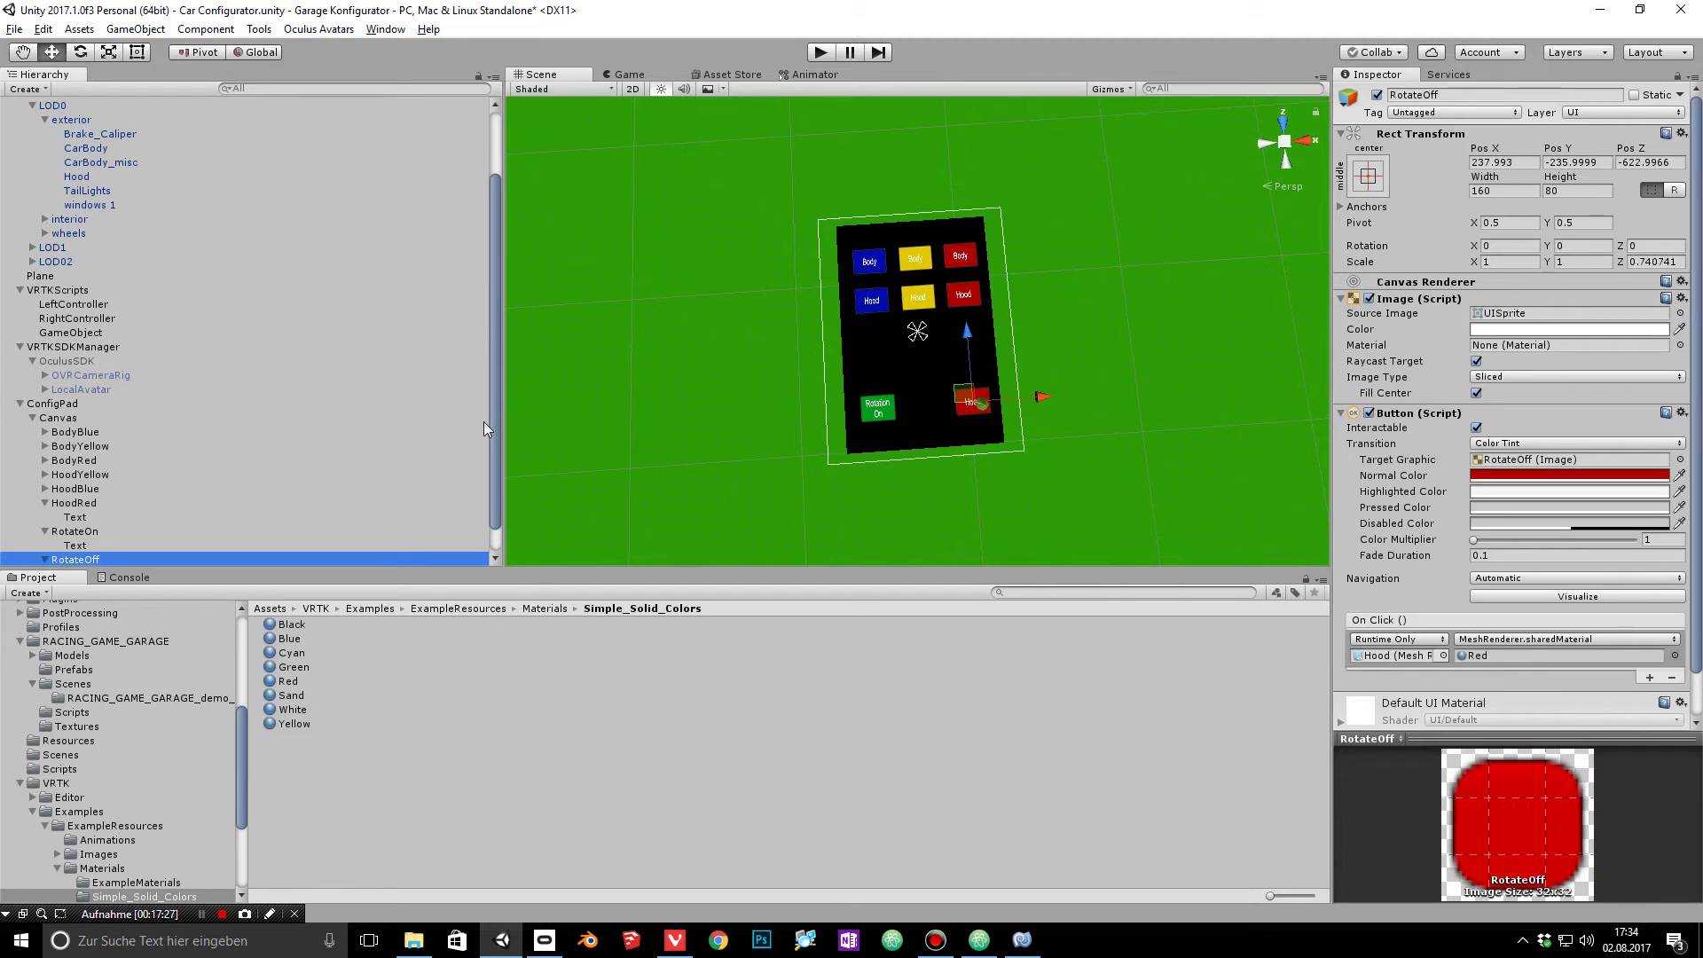
scroll(492, 422, down, 1)
click(93, 546)
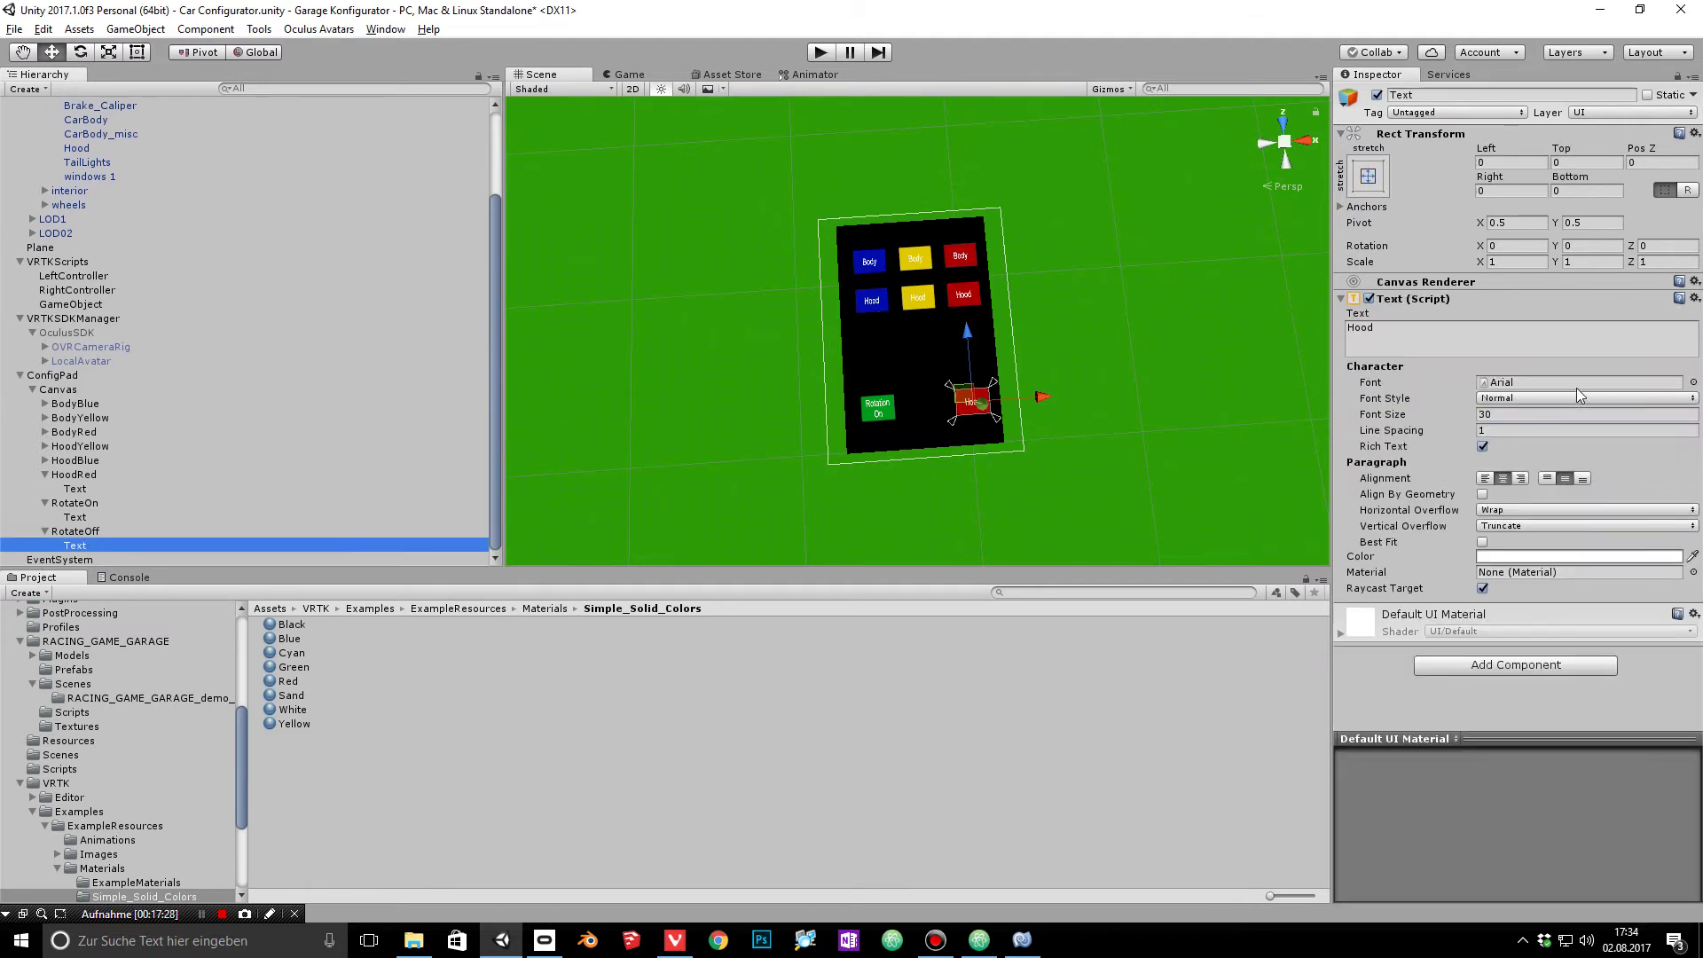
double_click(1370, 333)
text(Rotatio)
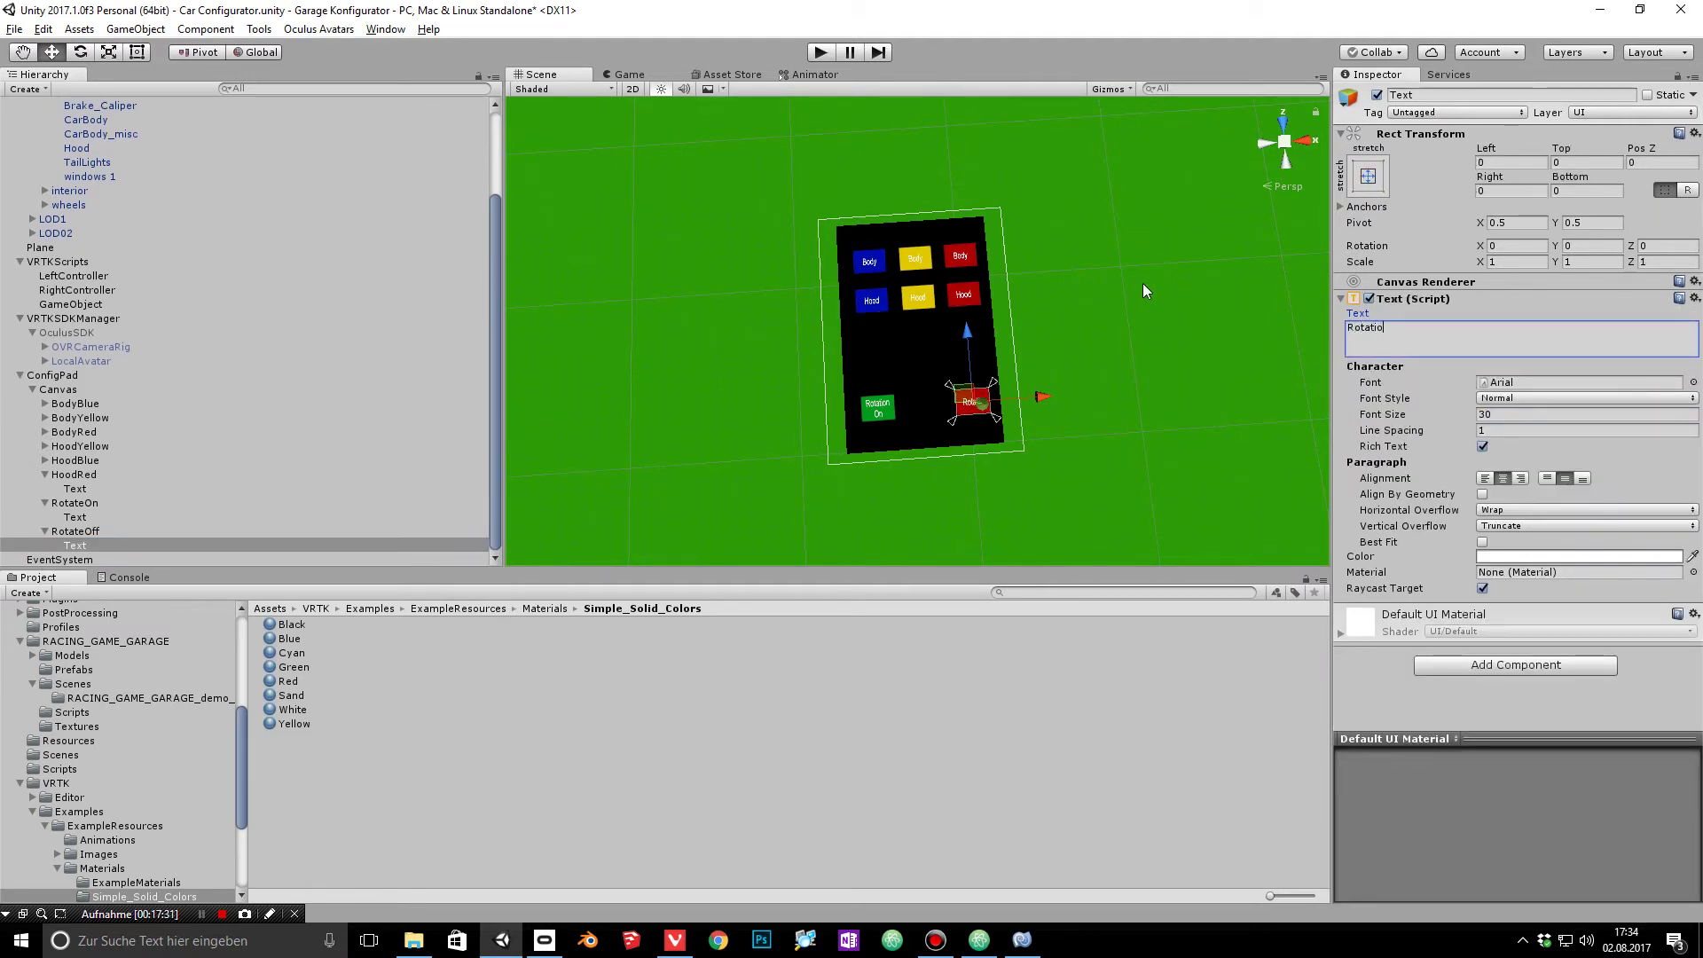
text(n Off)
click(974, 408)
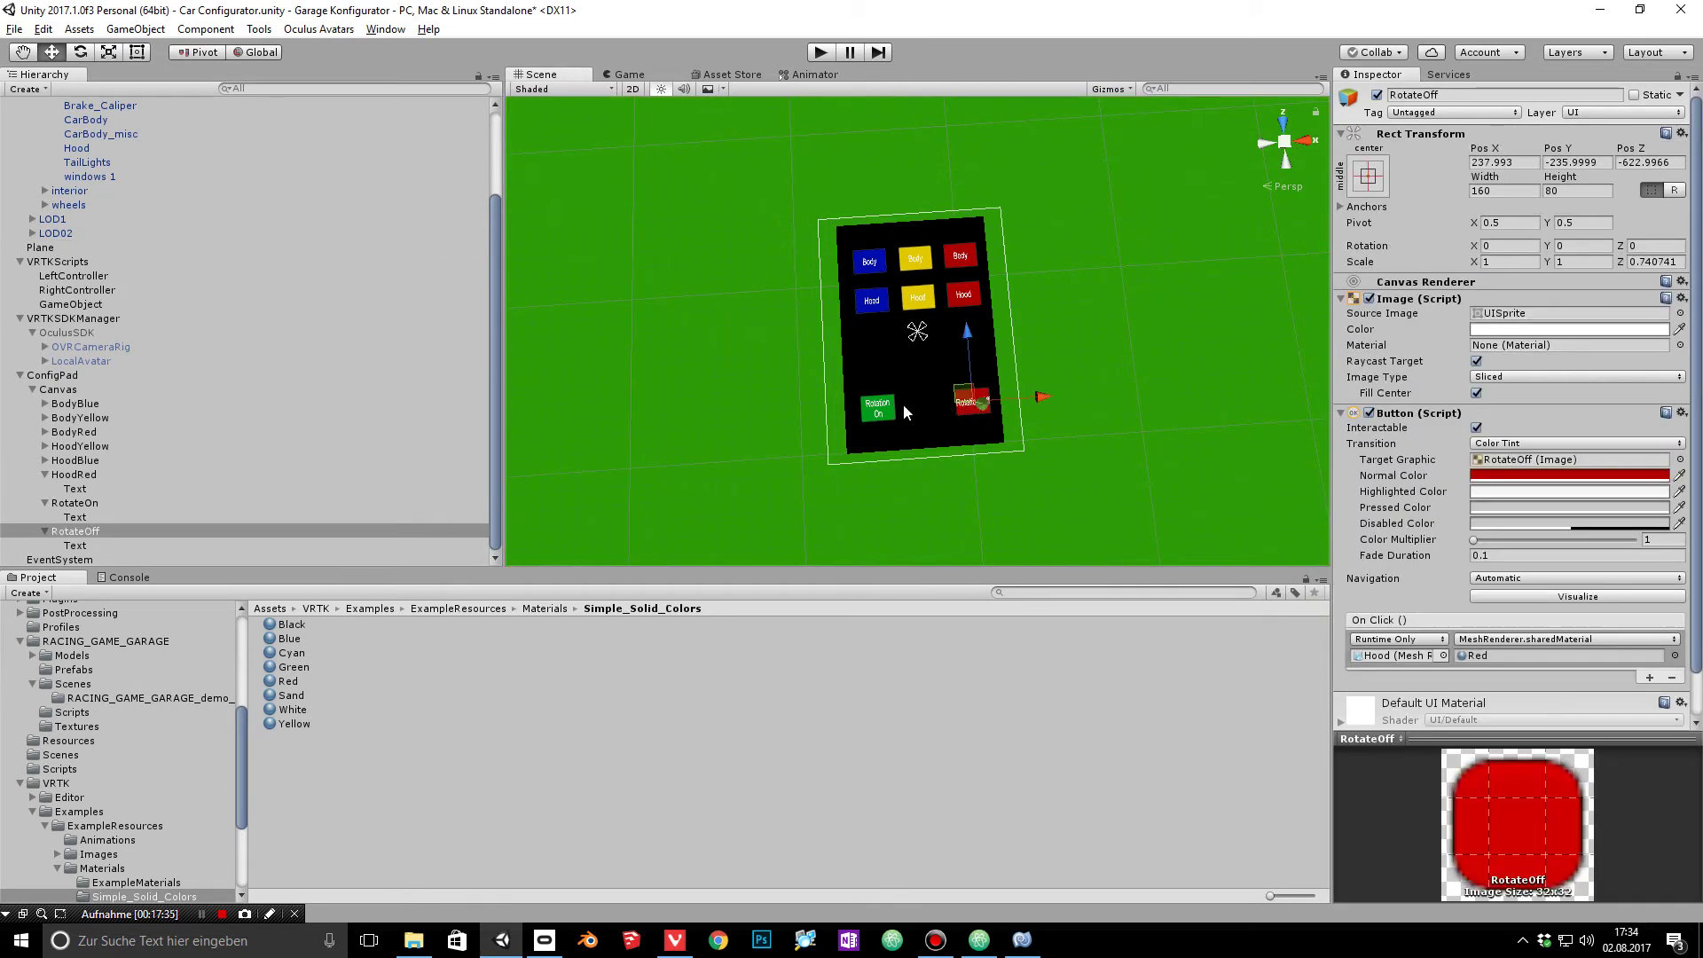
Step: Compare the two rotation labels, then set the RotateOn button's width to 180 and shift it to Pos X -203
click(885, 409)
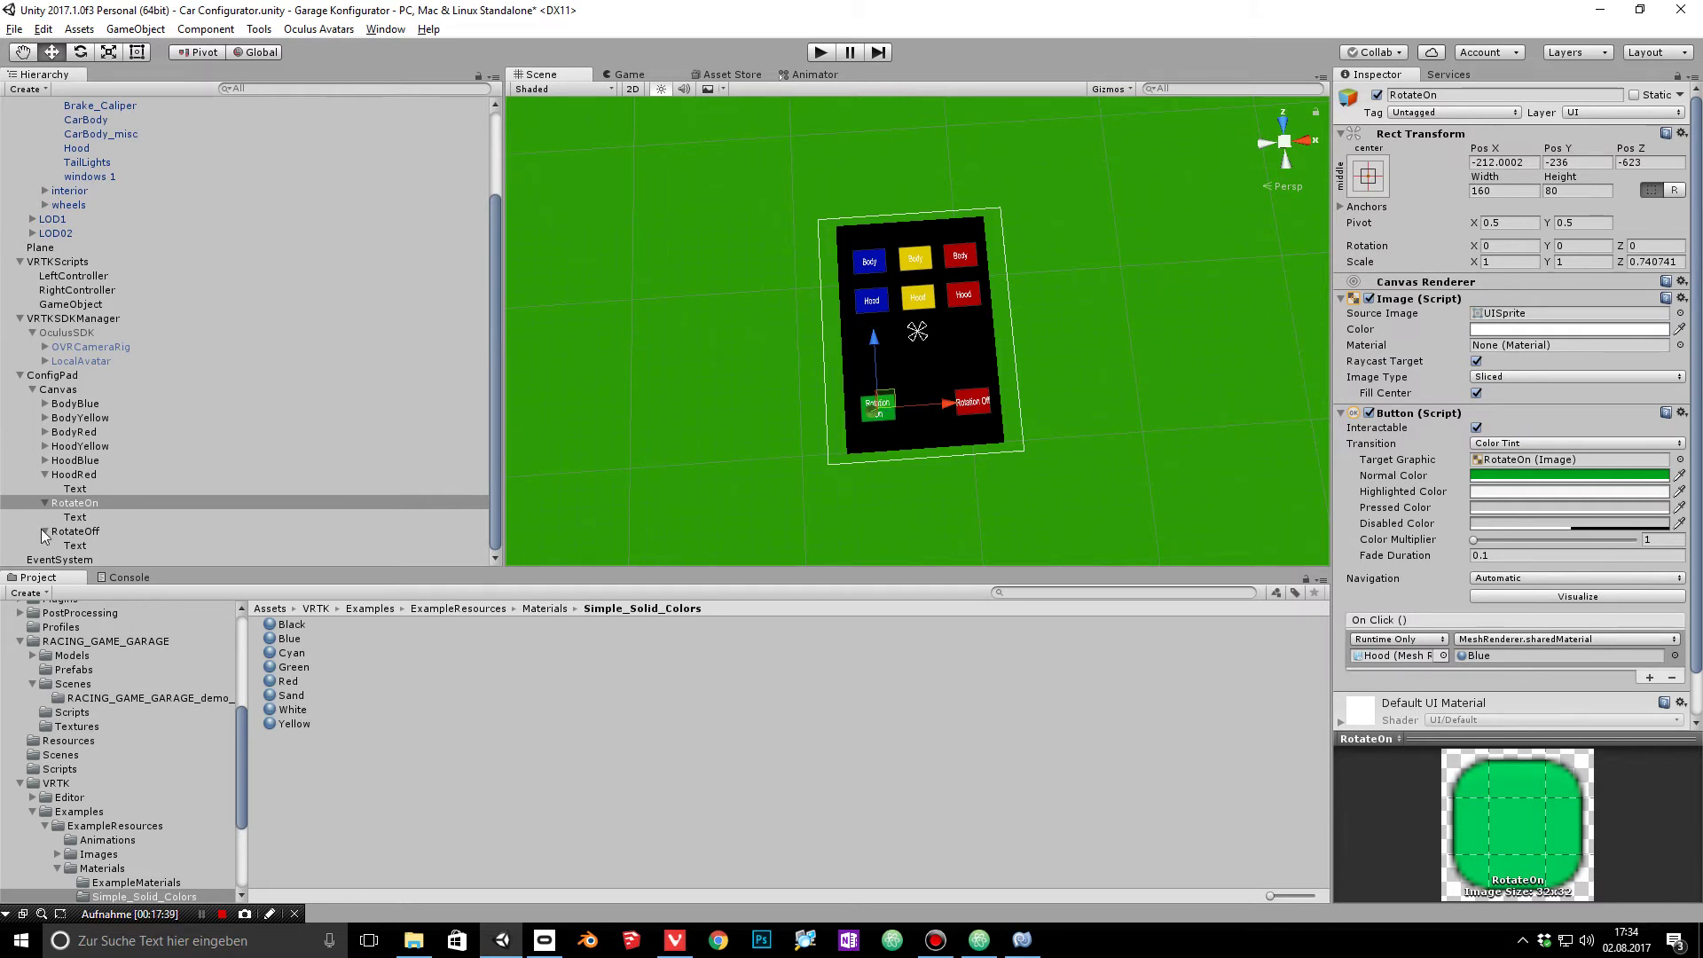
click(74, 517)
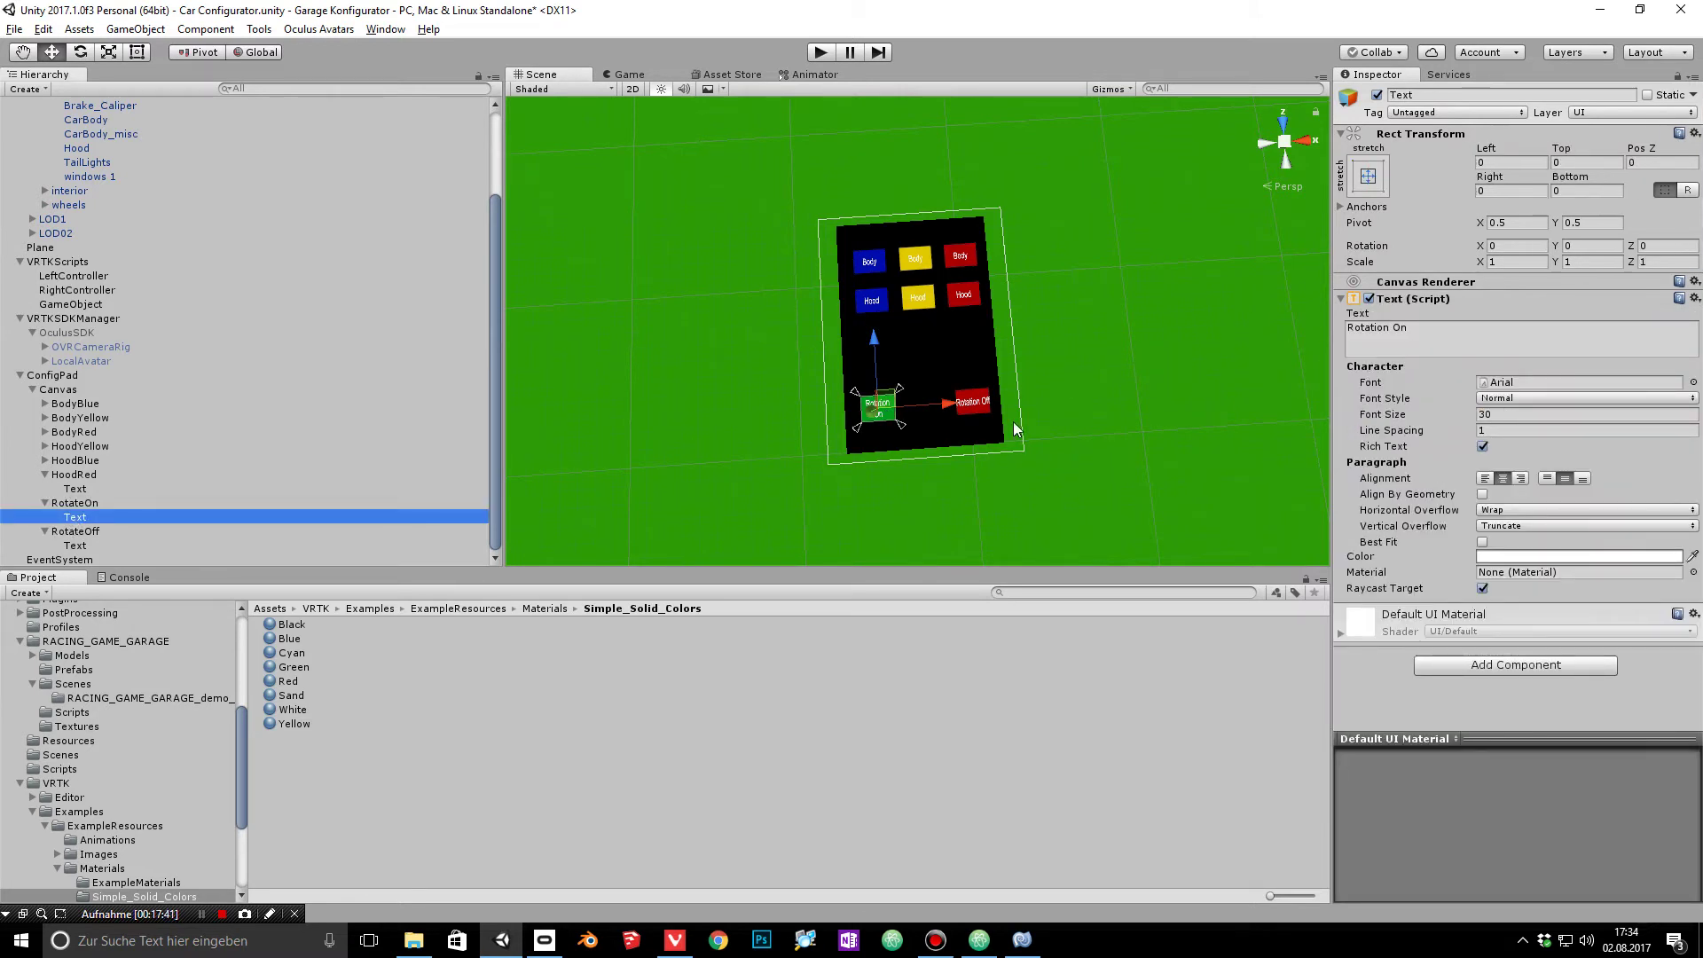
drag(1427, 341, 1346, 341)
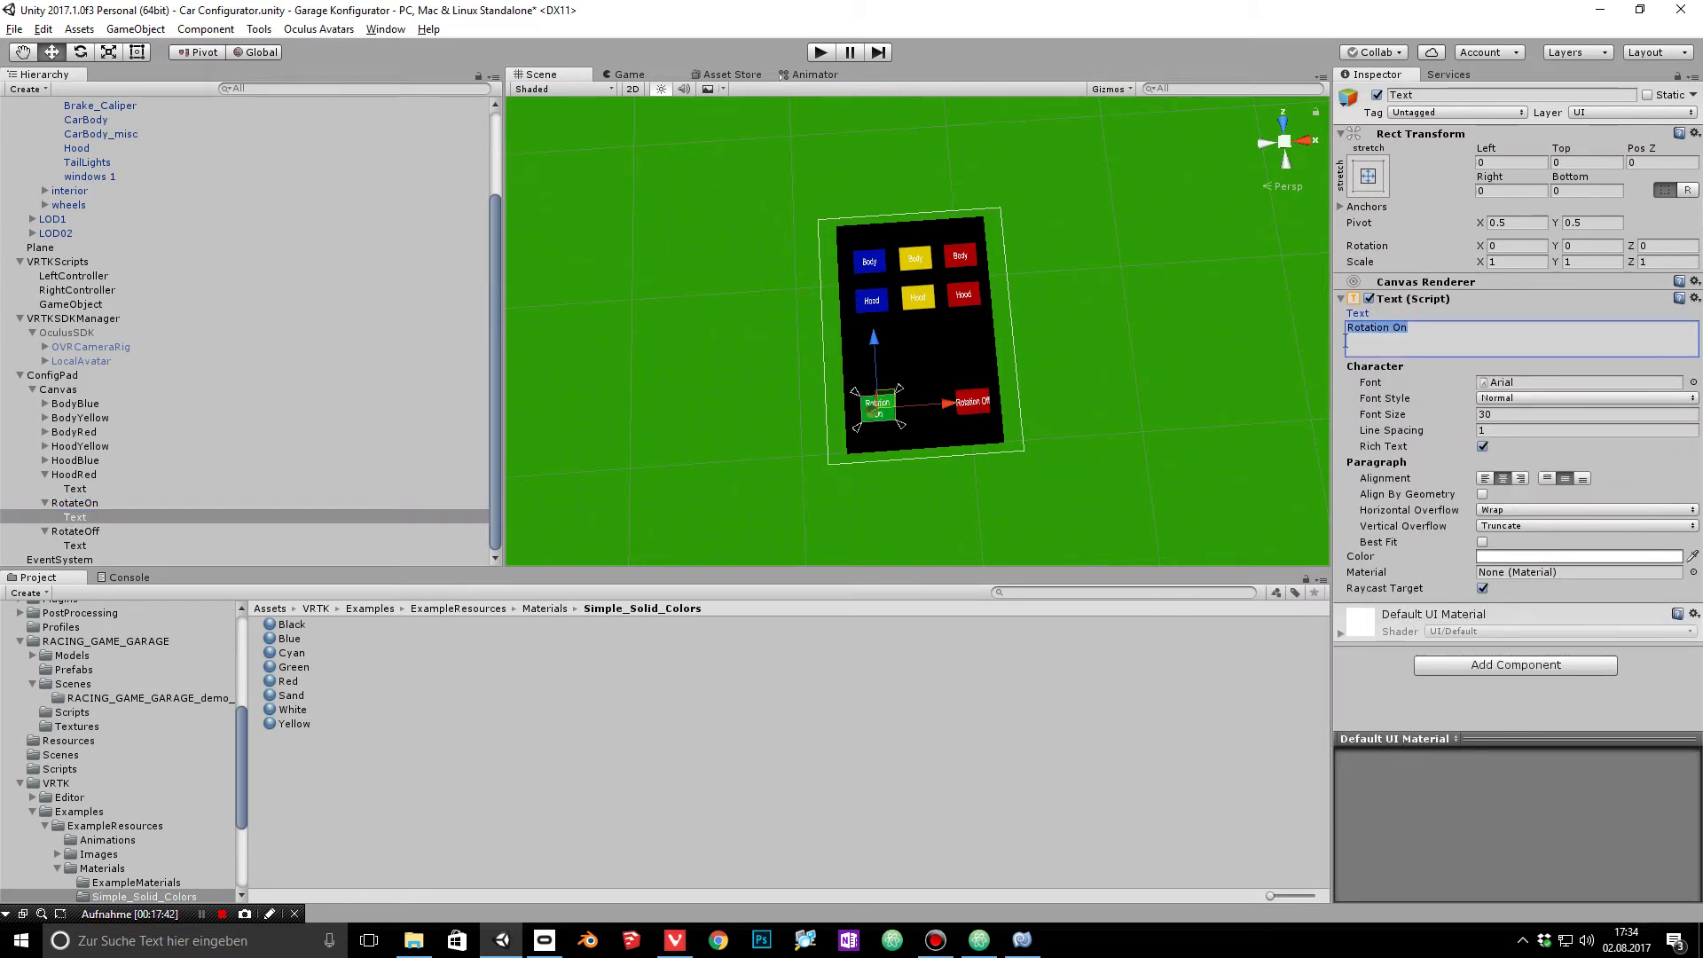
click(976, 401)
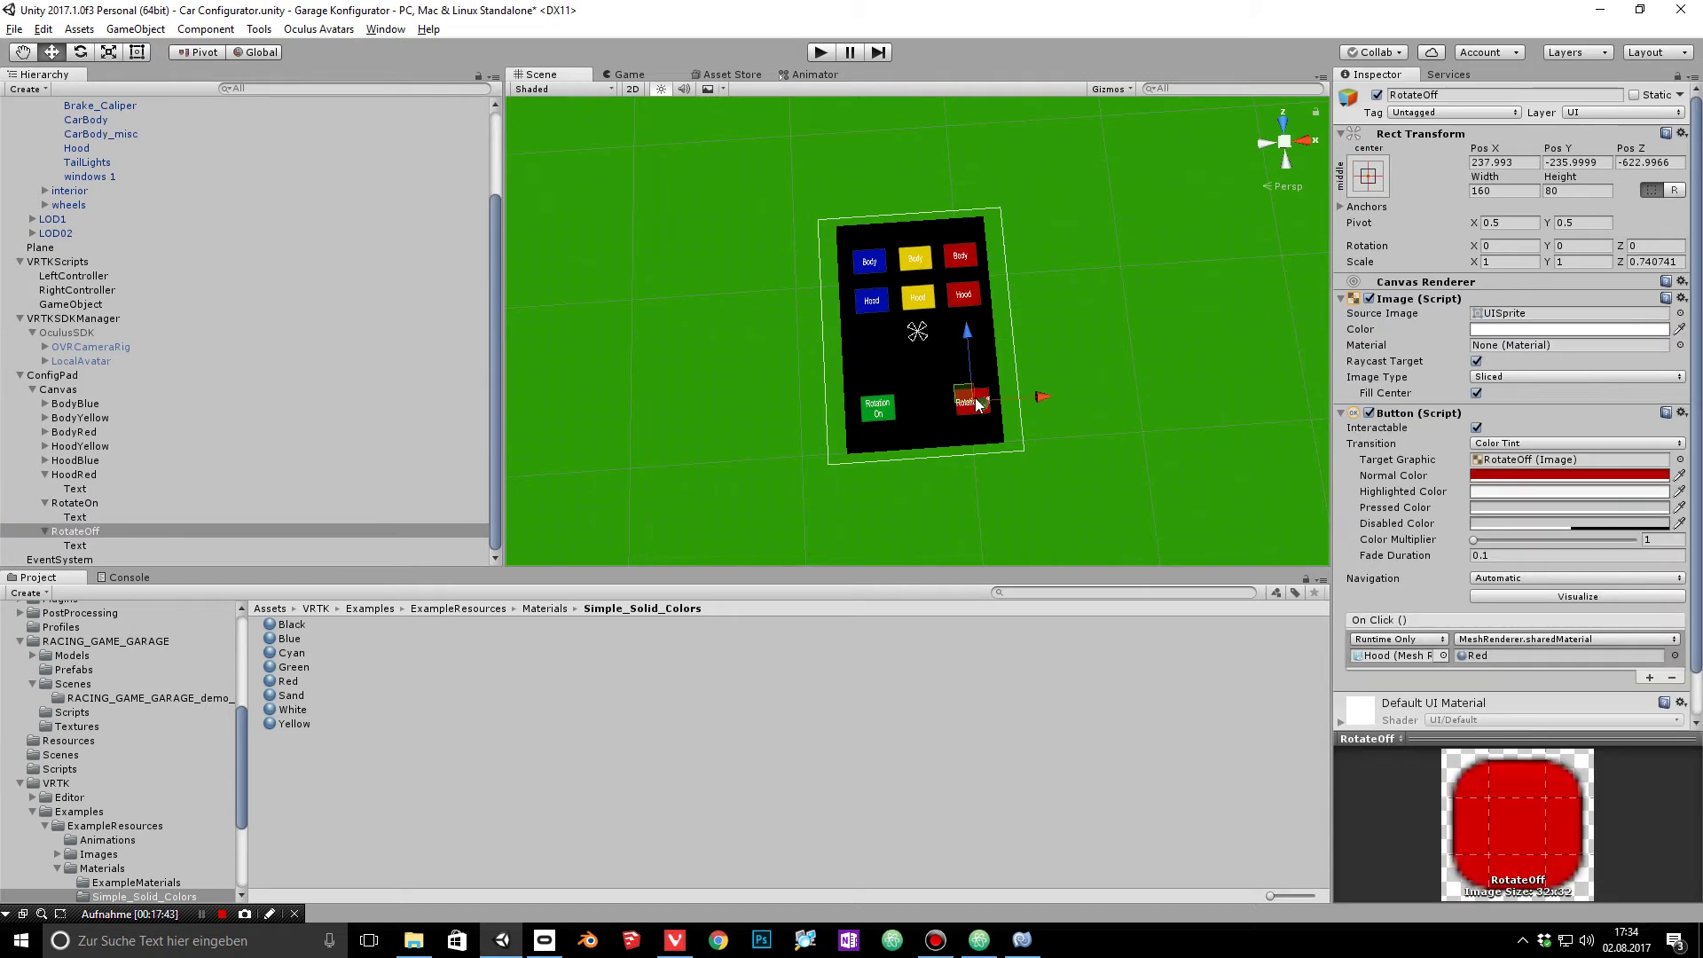
click(78, 547)
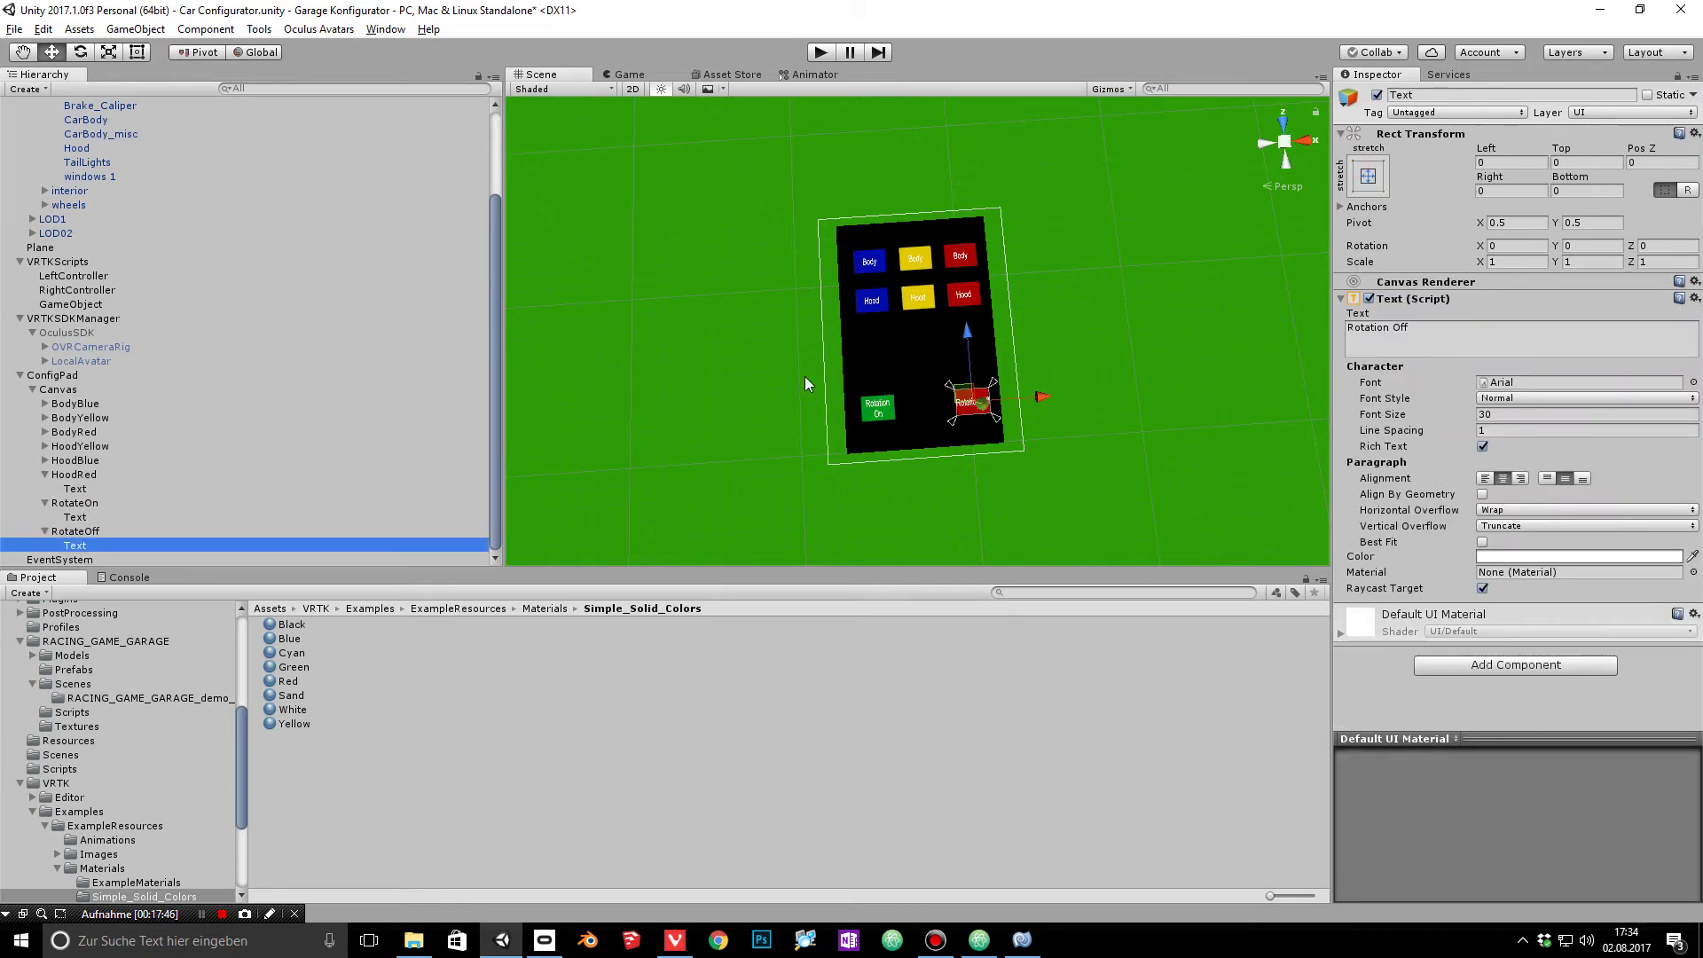
click(877, 410)
click(282, 503)
click(1508, 191)
text(1)
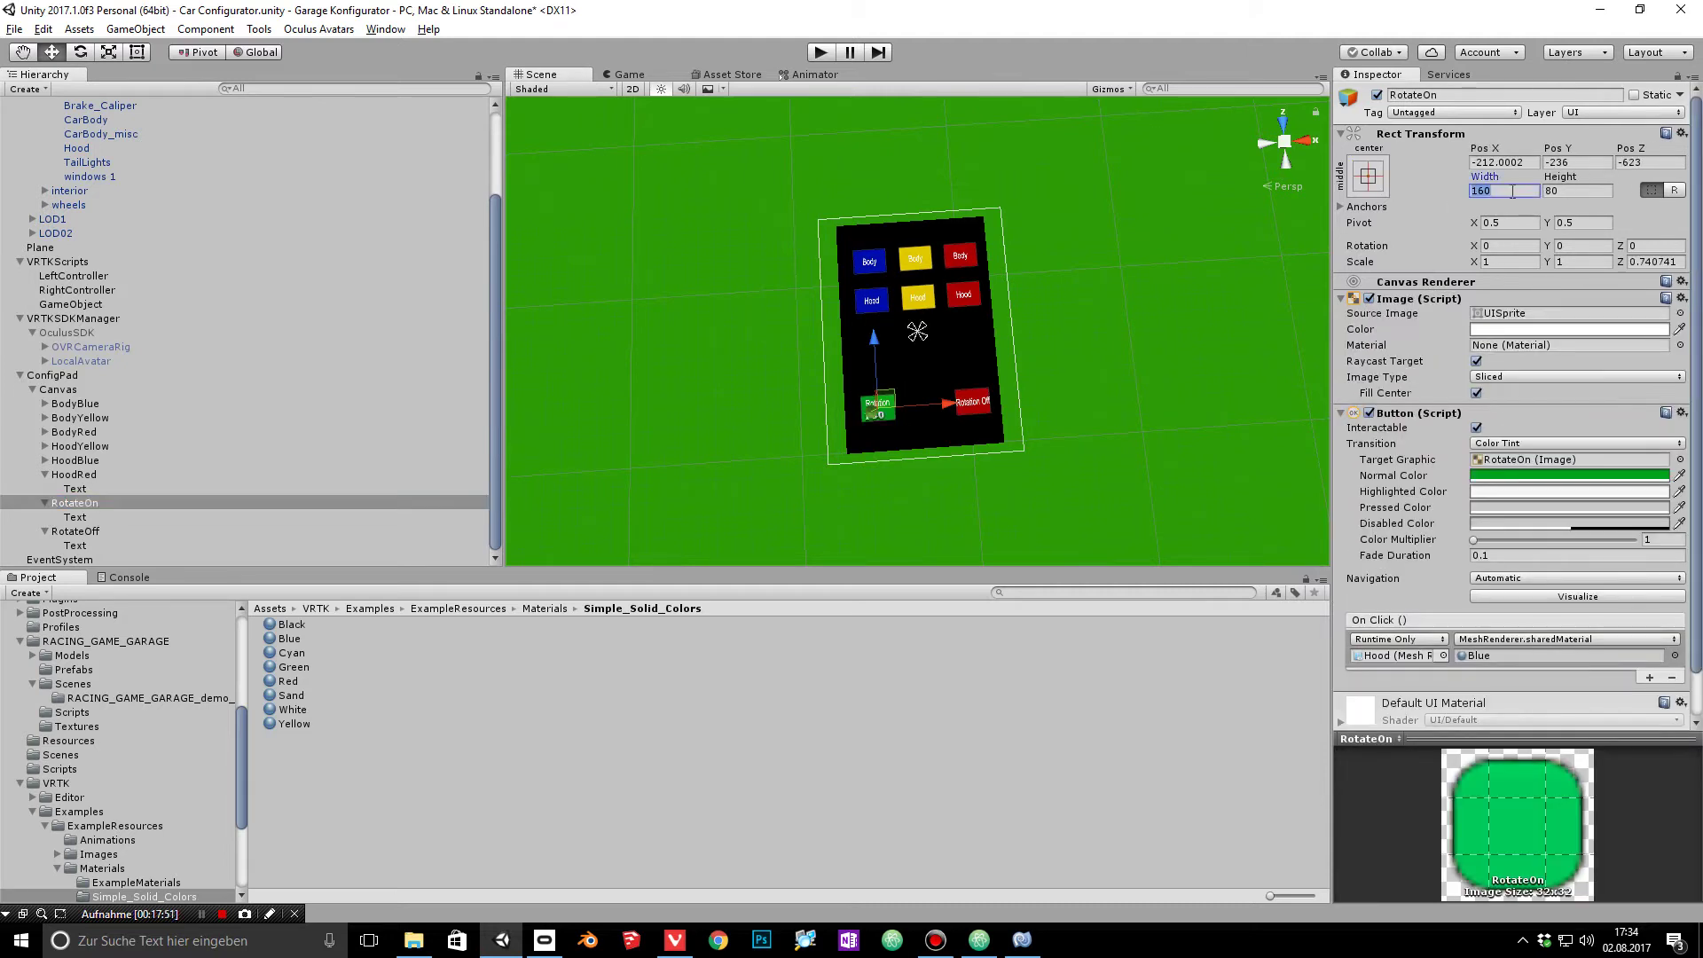
text(80)
click(934, 450)
click(895, 406)
drag(951, 407, 954, 407)
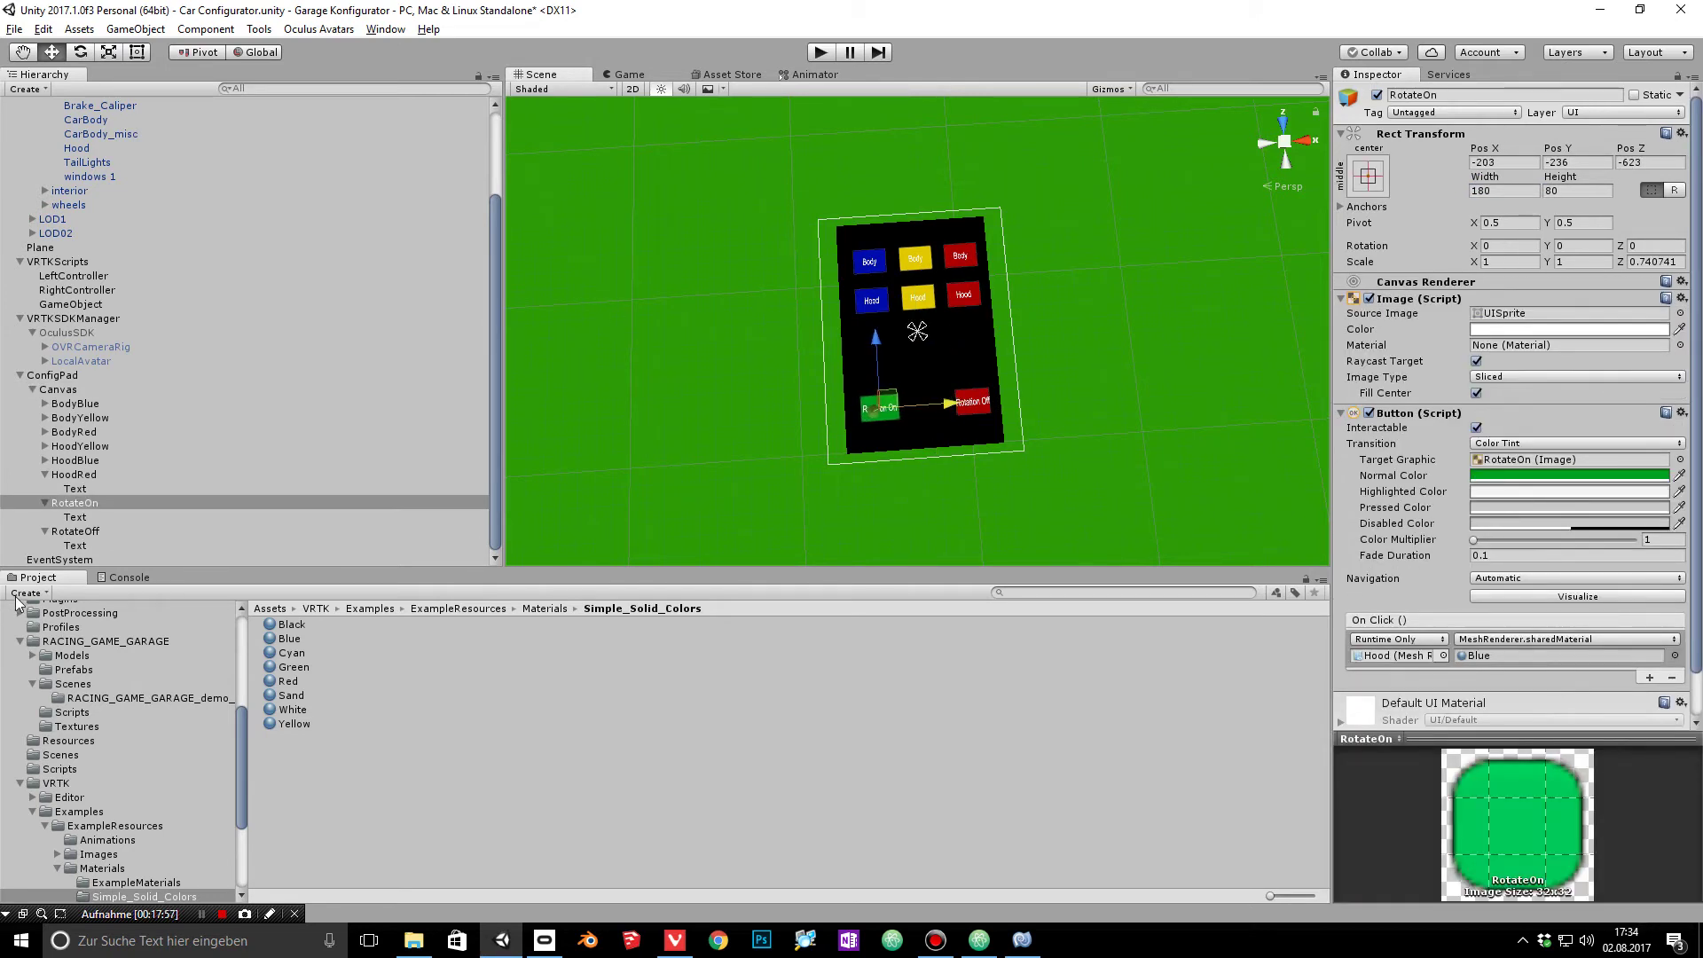
Step: Create a C# script named SpinScript in the project's Scripts folder
click(44, 474)
click(45, 502)
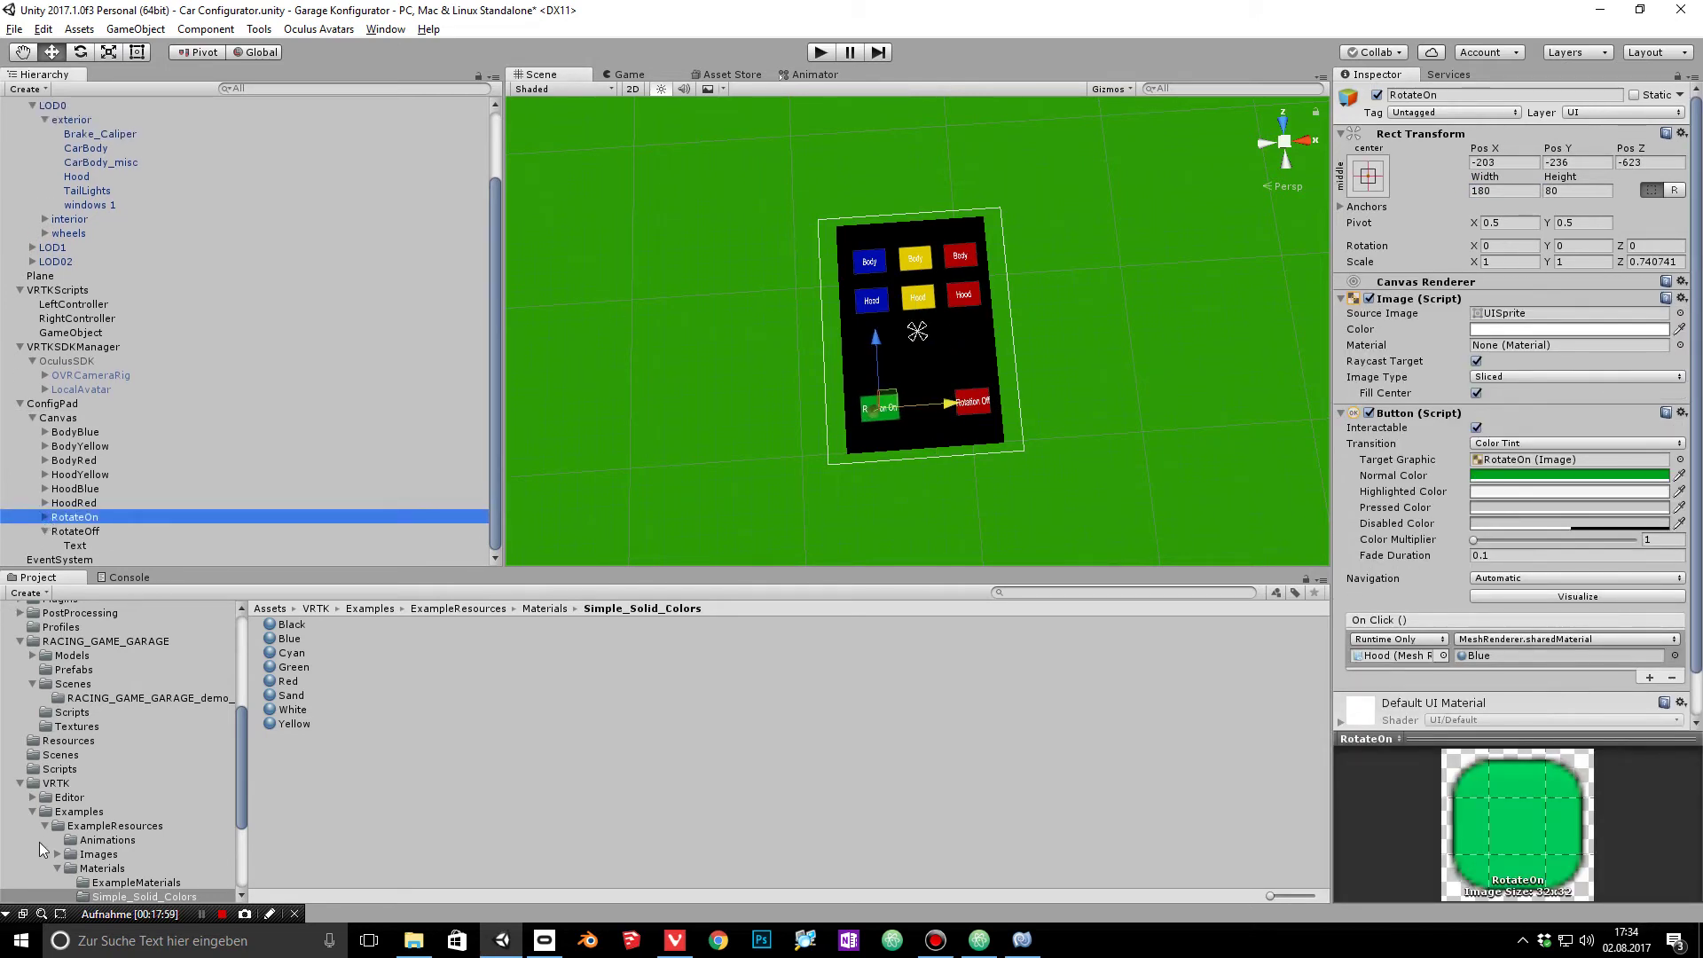
click(55, 768)
right_click(491, 739)
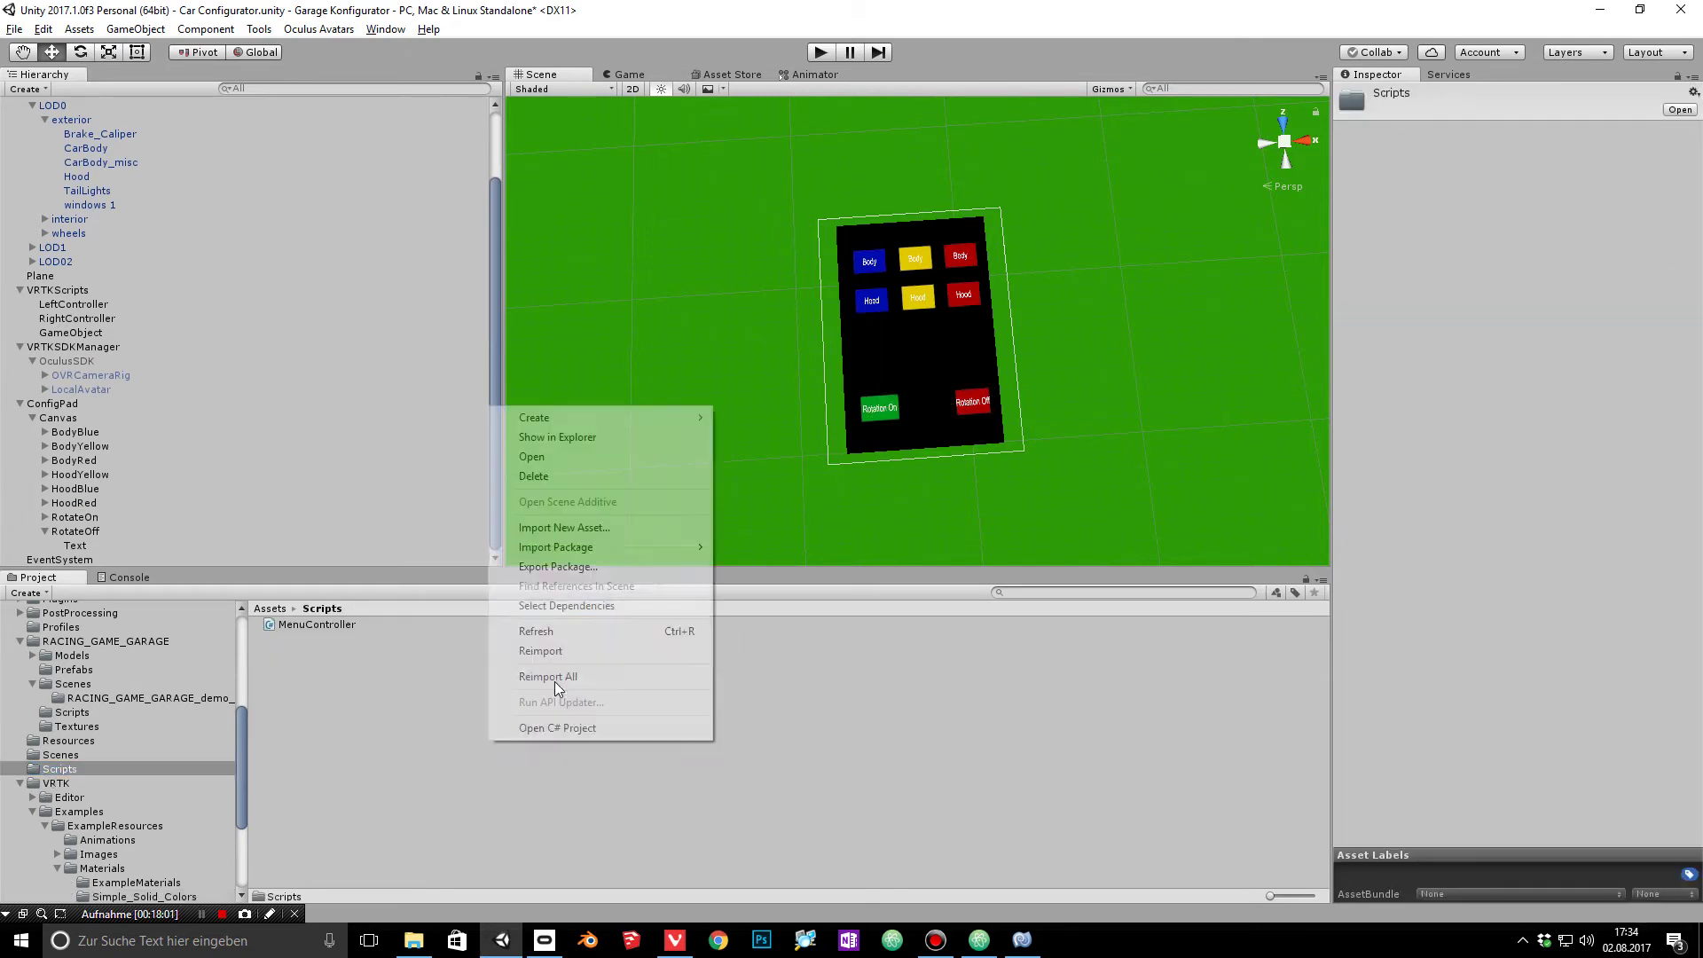
mouse_move(690, 415)
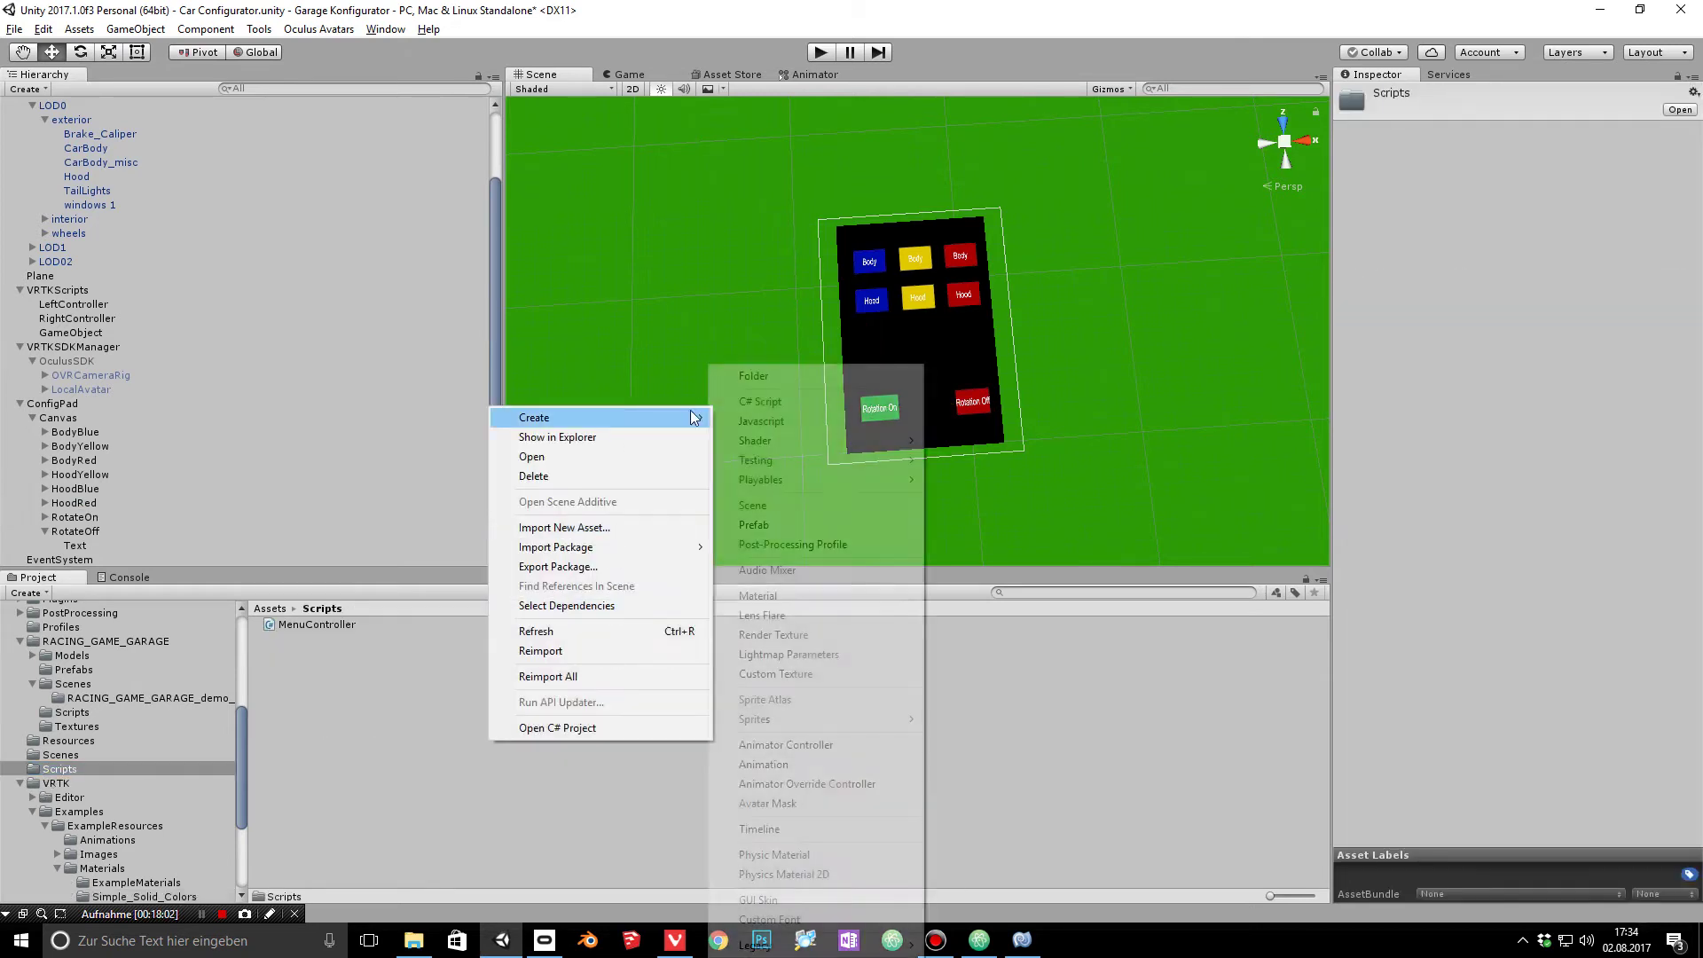
click(813, 401)
text(SpinScript)
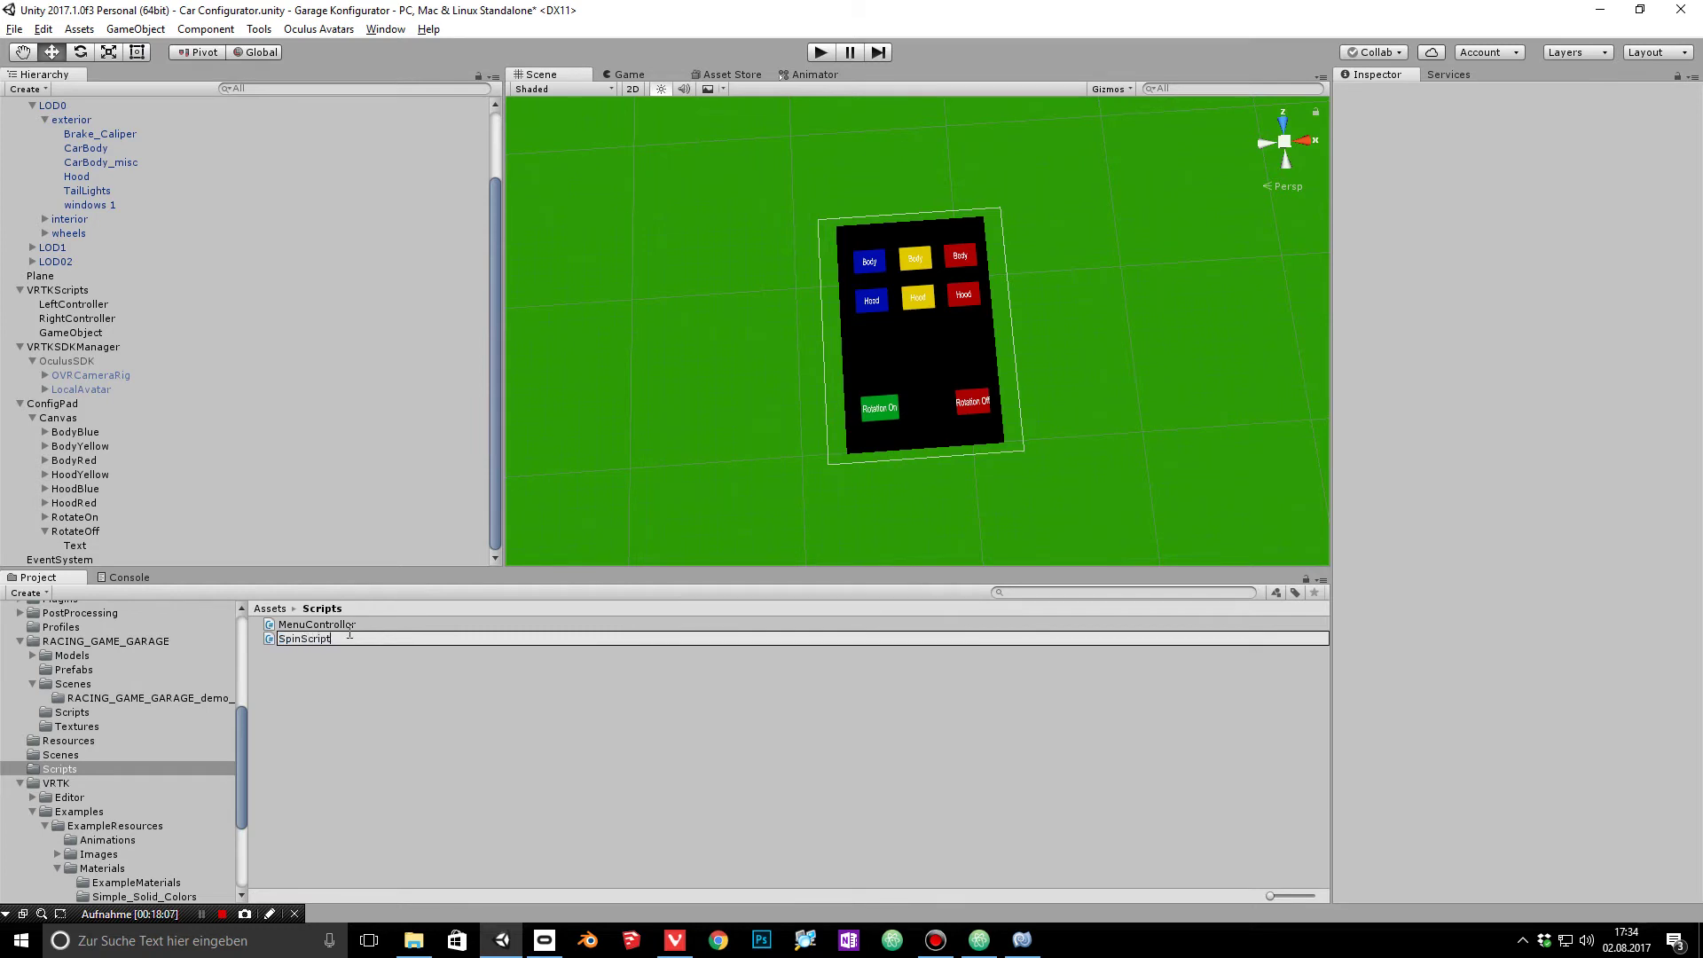
key(Return)
Step: Open SpinScript for editing and replace its entire code with the contents of the Spin Script file from Atom
double_click(349, 638)
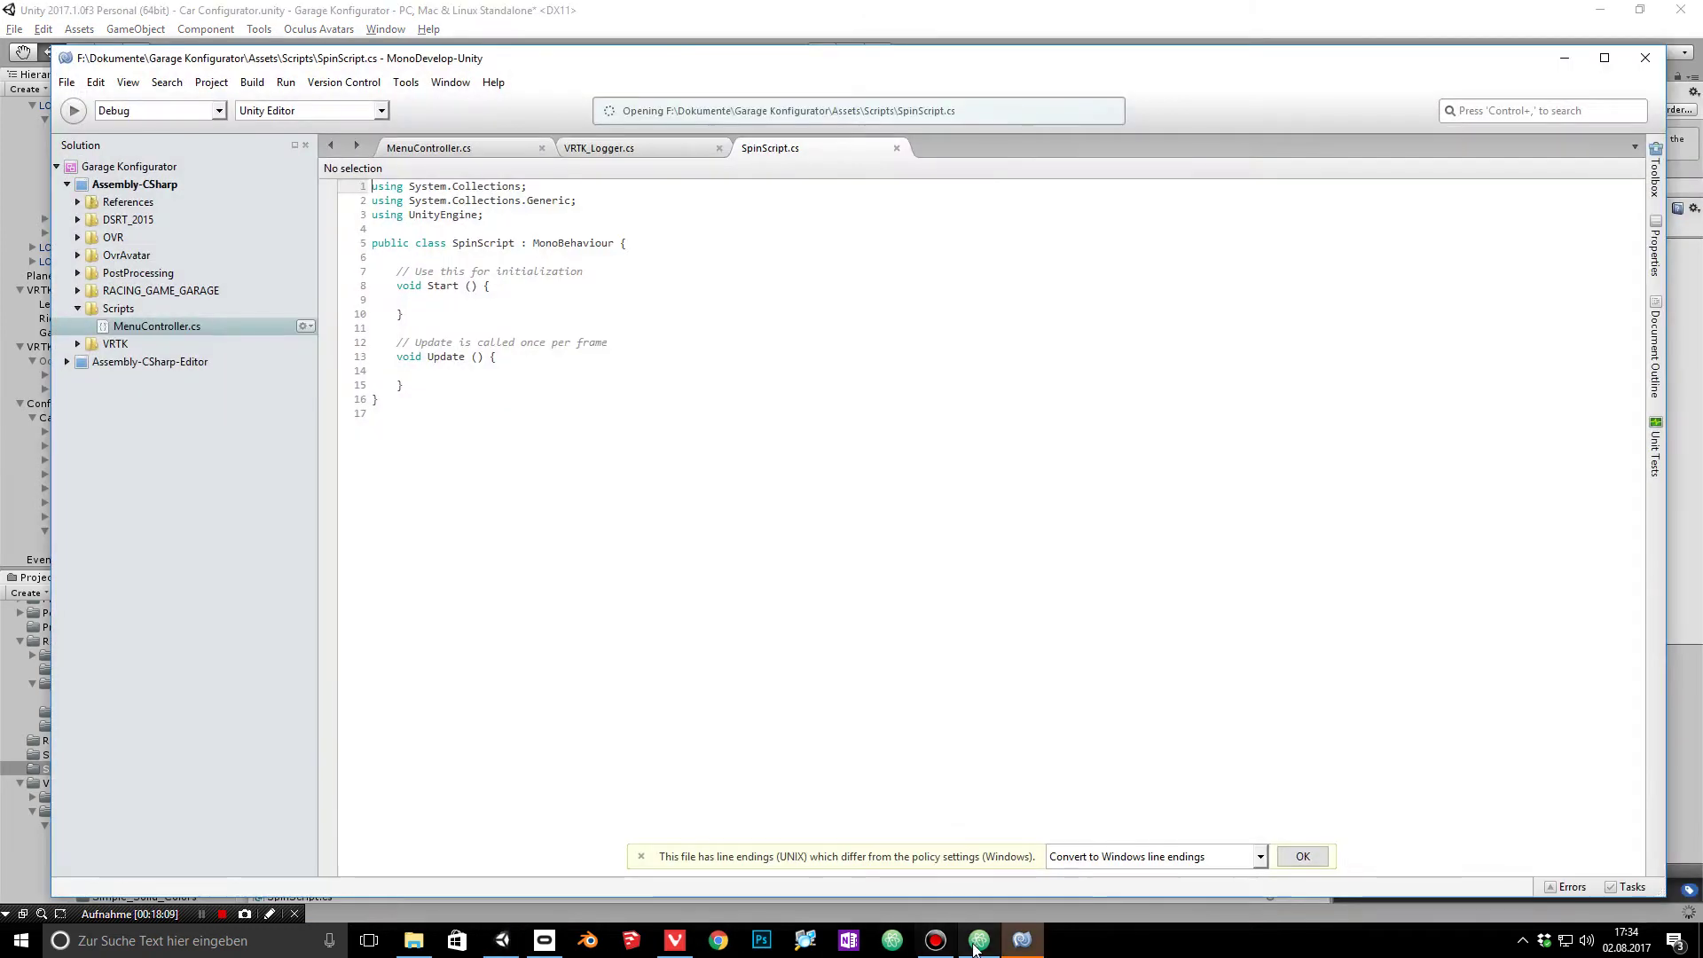
click(979, 941)
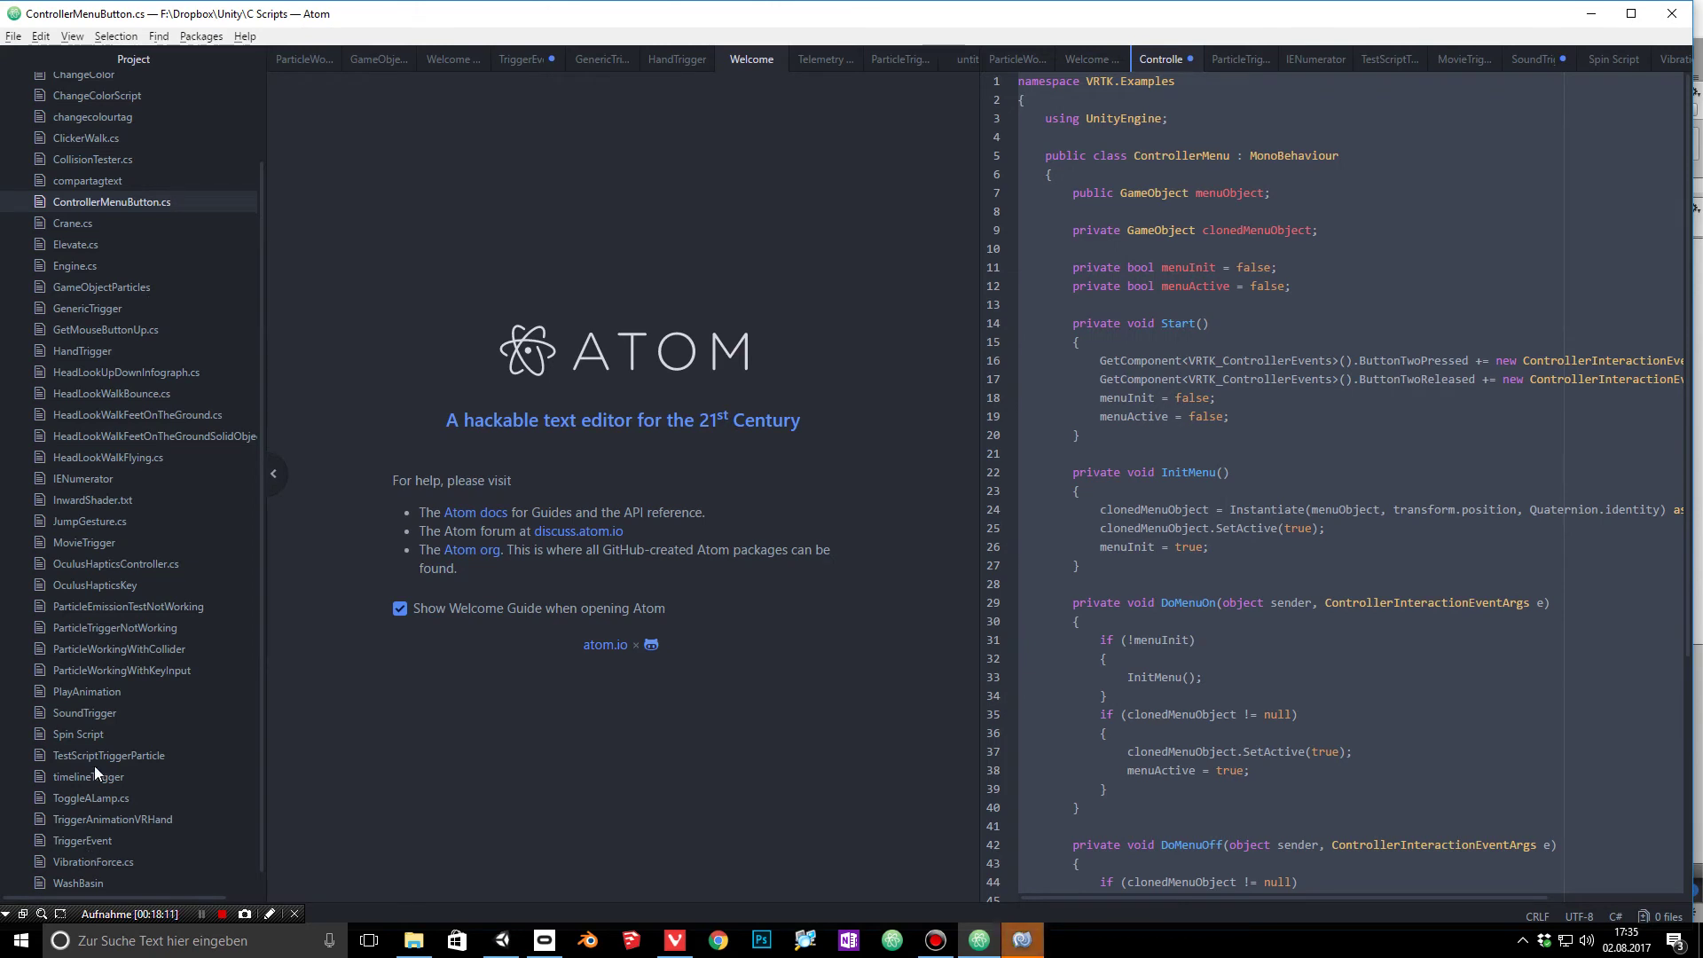
click(97, 734)
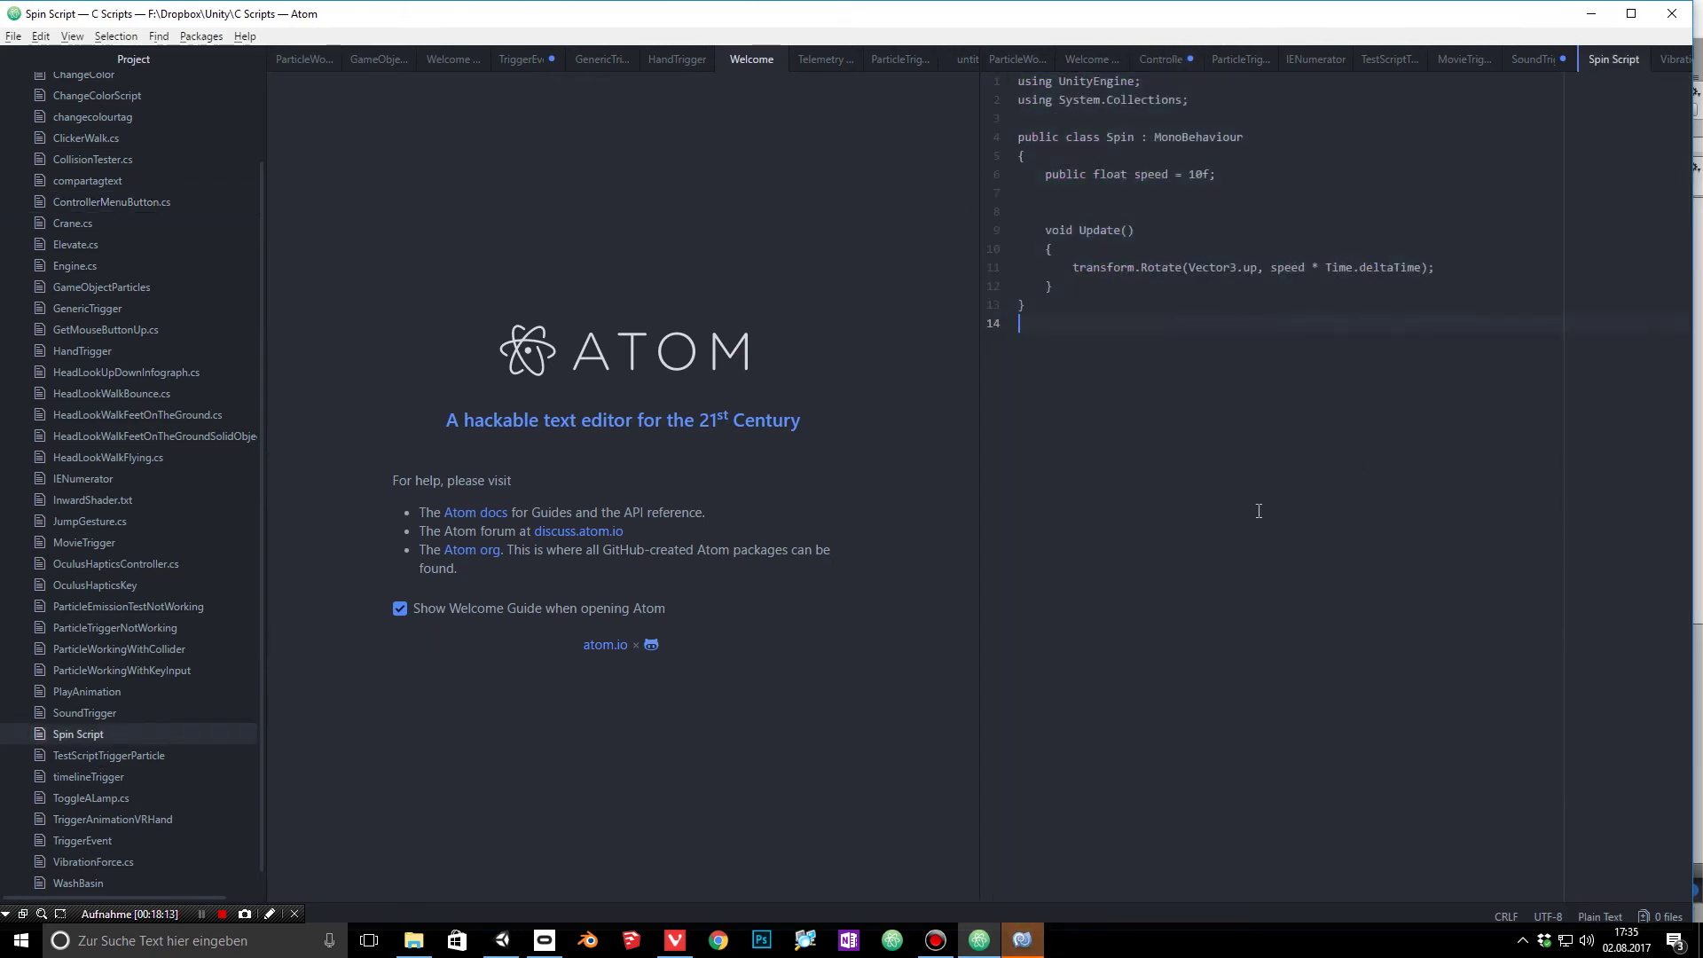
key(ctrl+a)
key(ctrl+c)
key(alt+Tab)
key(ctrl+a)
key(ctrl+v)
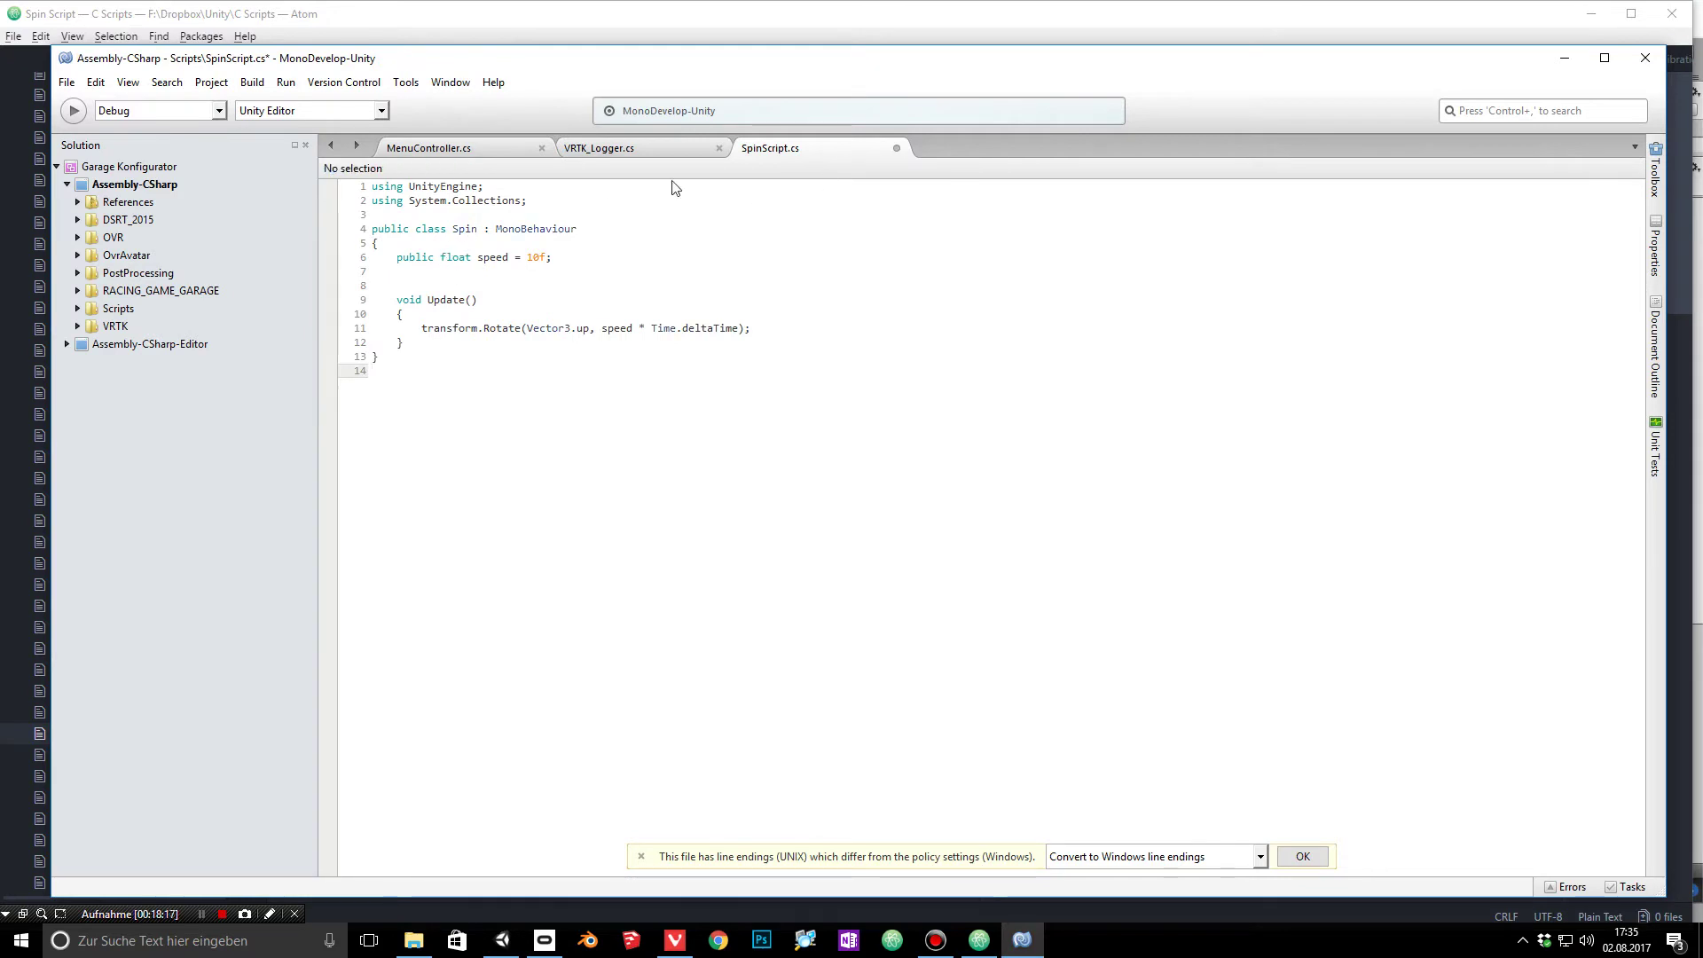
Step: Rename the class in the pasted code to SpinScript, save the file, and return to Unity
click(477, 233)
text(Script)
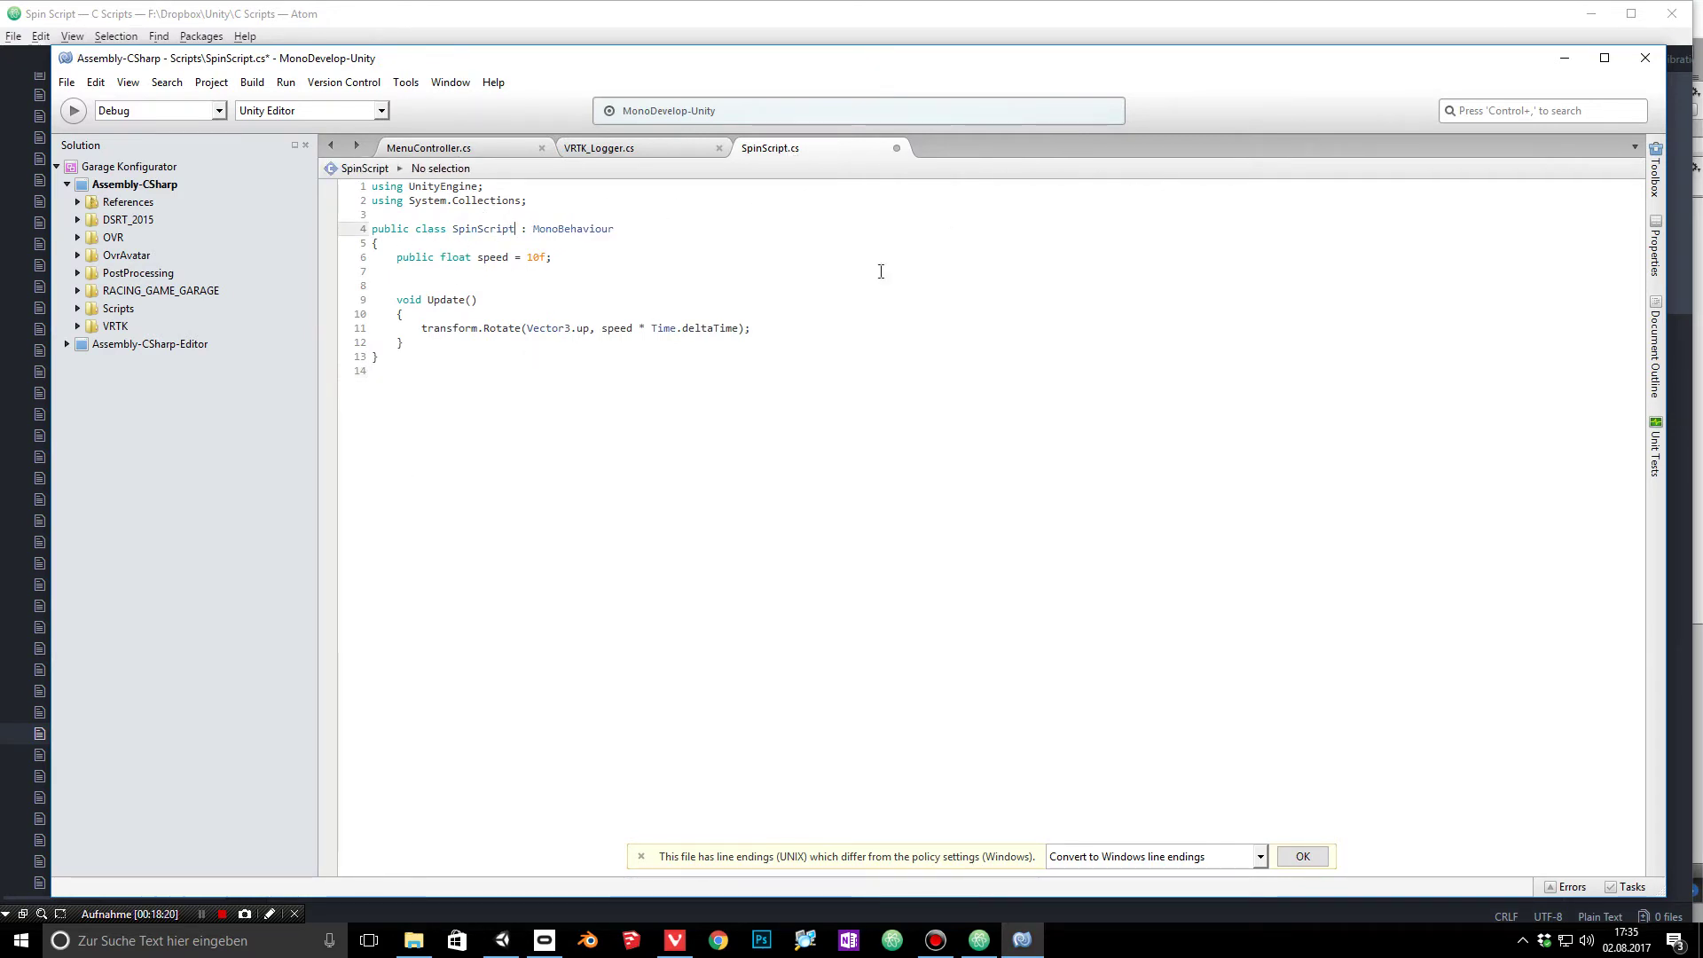
click(1645, 58)
click(1591, 13)
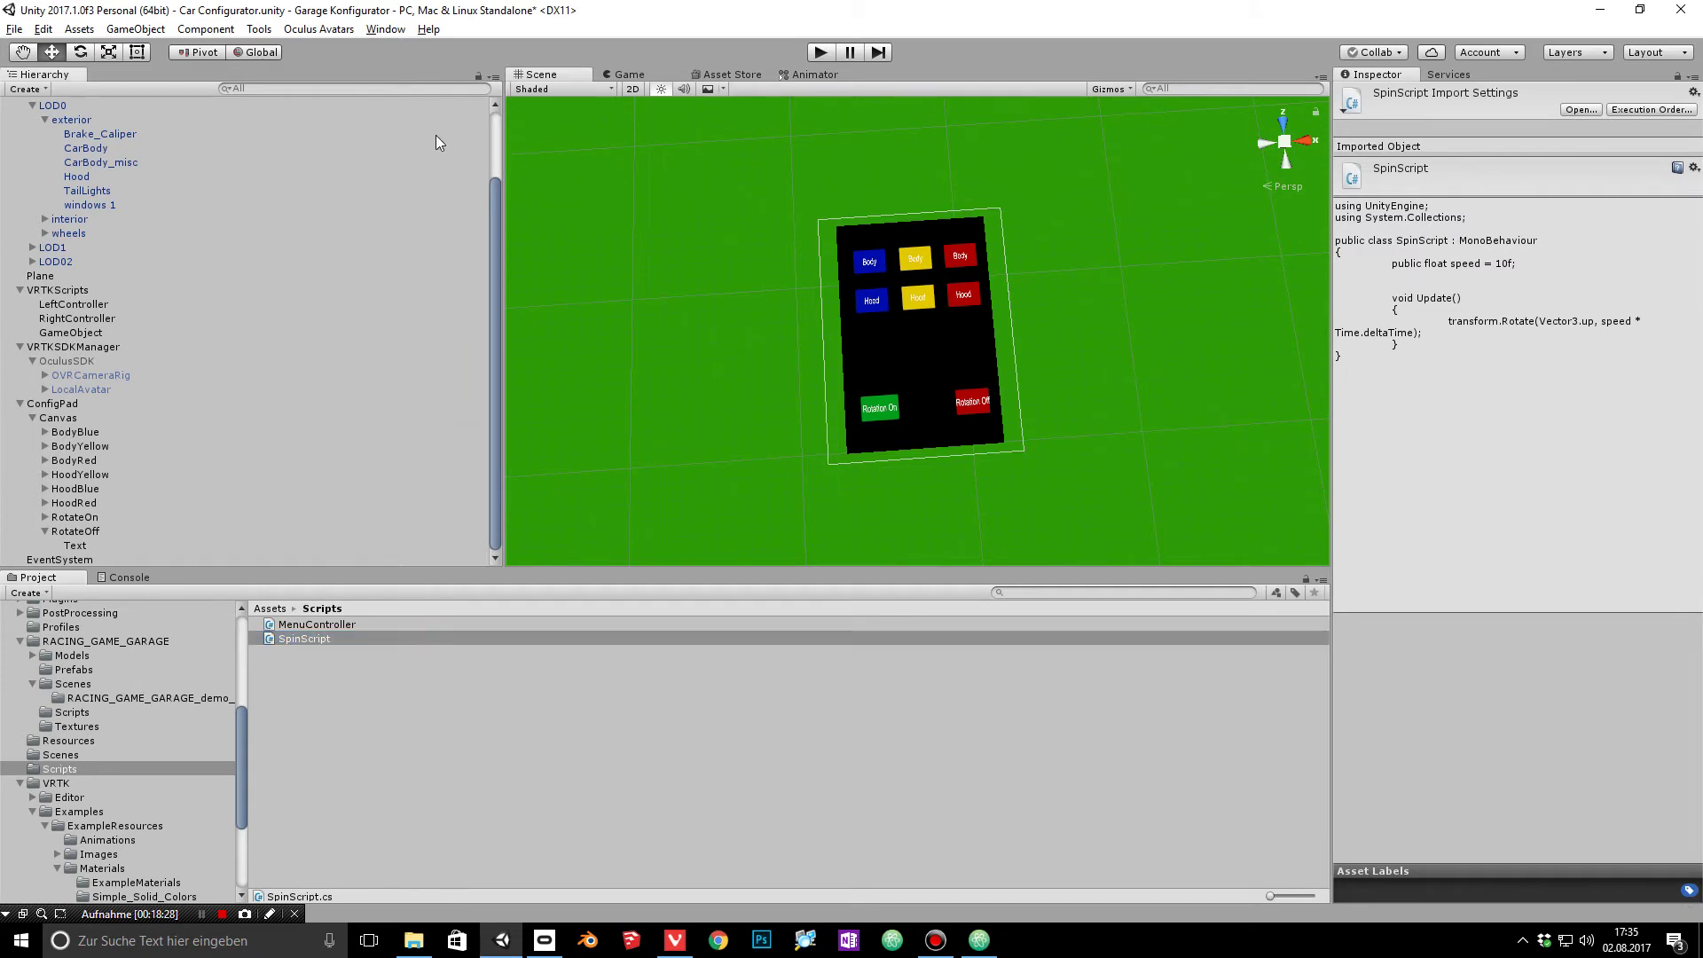
Step: Add the Spin Script component to the DSRT_2015 car, leaving it disabled with Speed set to 15
scroll(488, 129, up, 3)
click(77, 148)
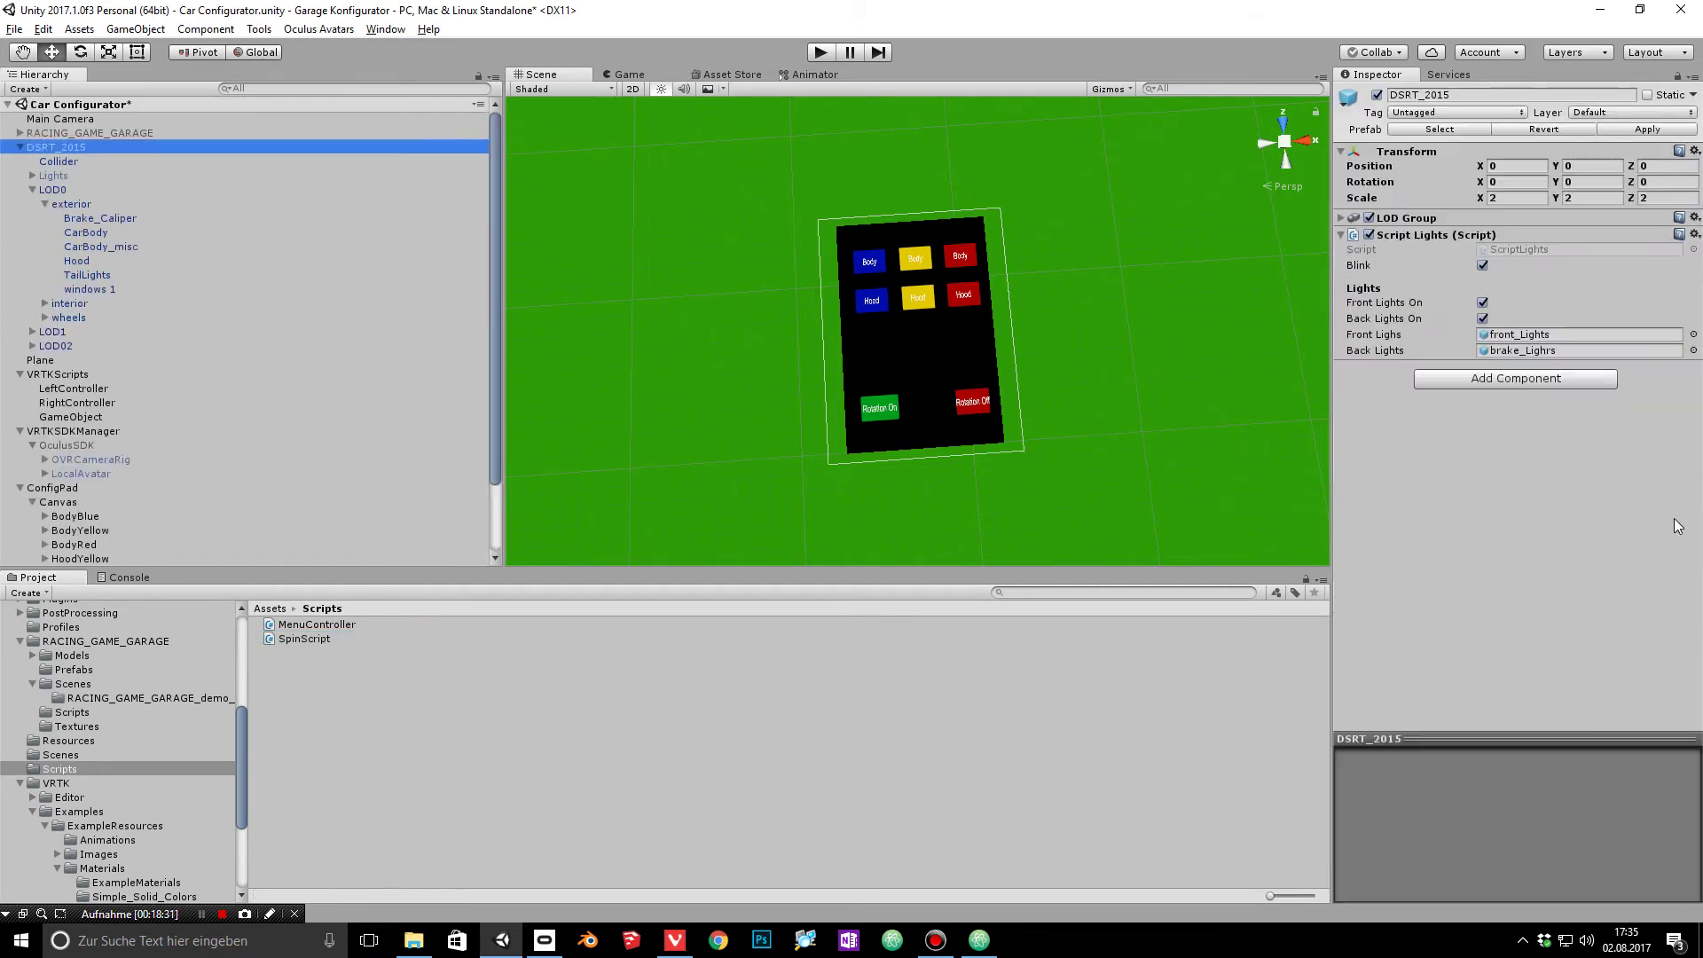
click(1509, 381)
text(spin)
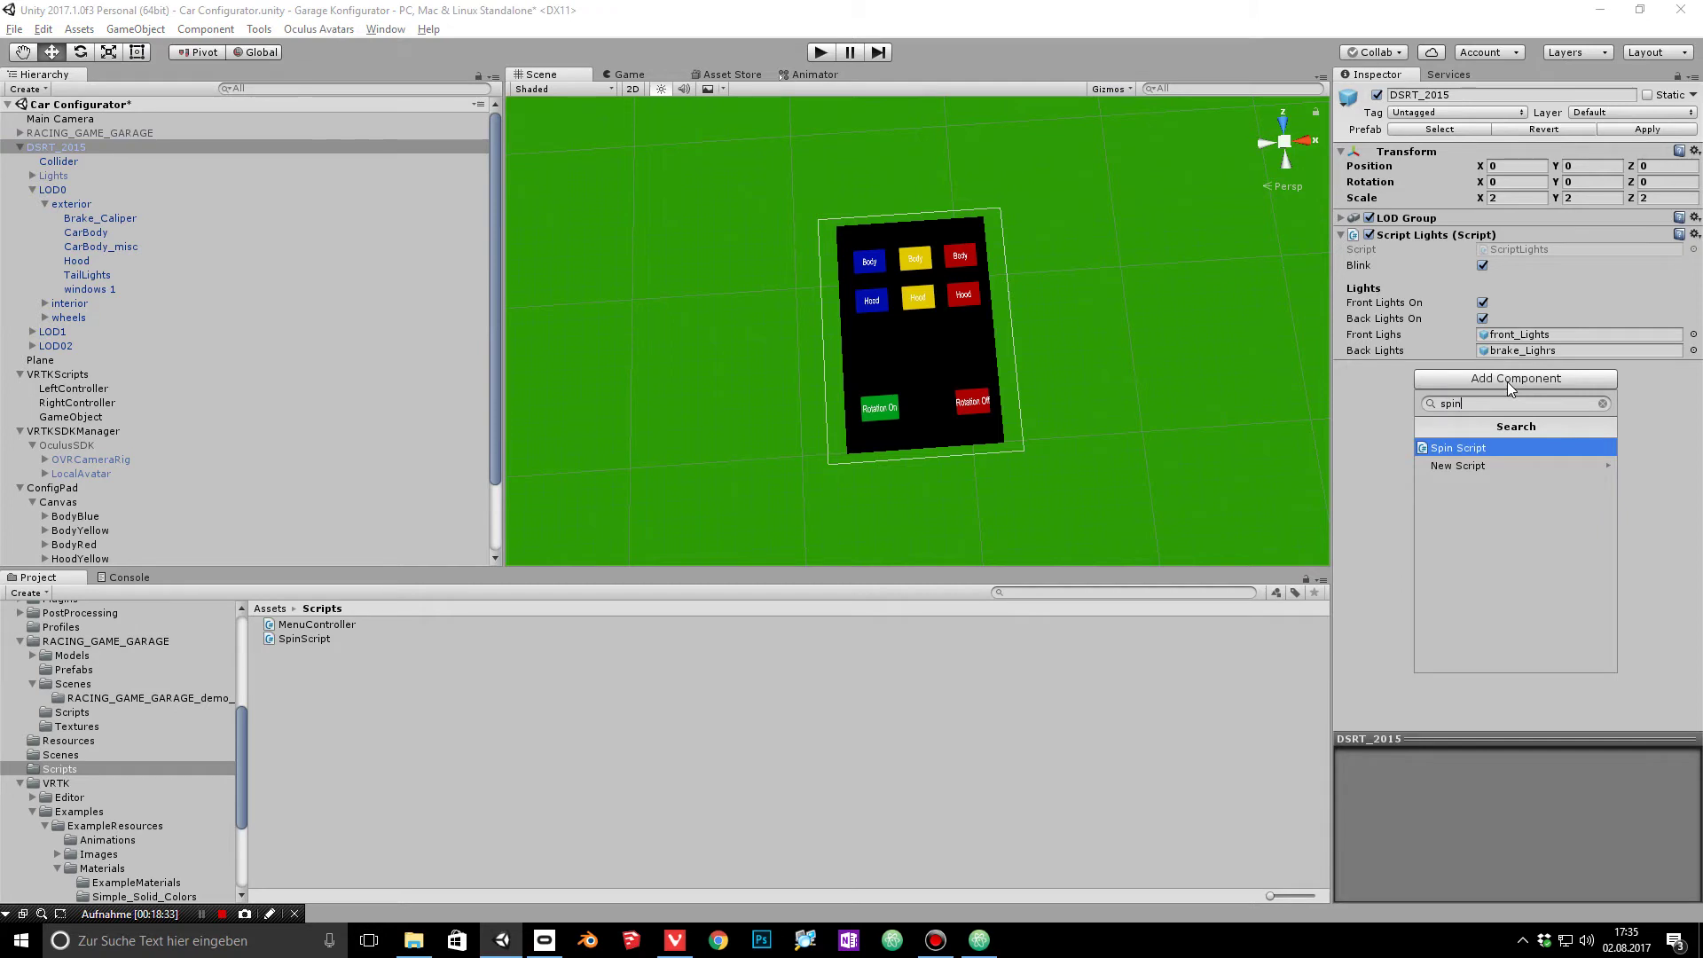
key(Return)
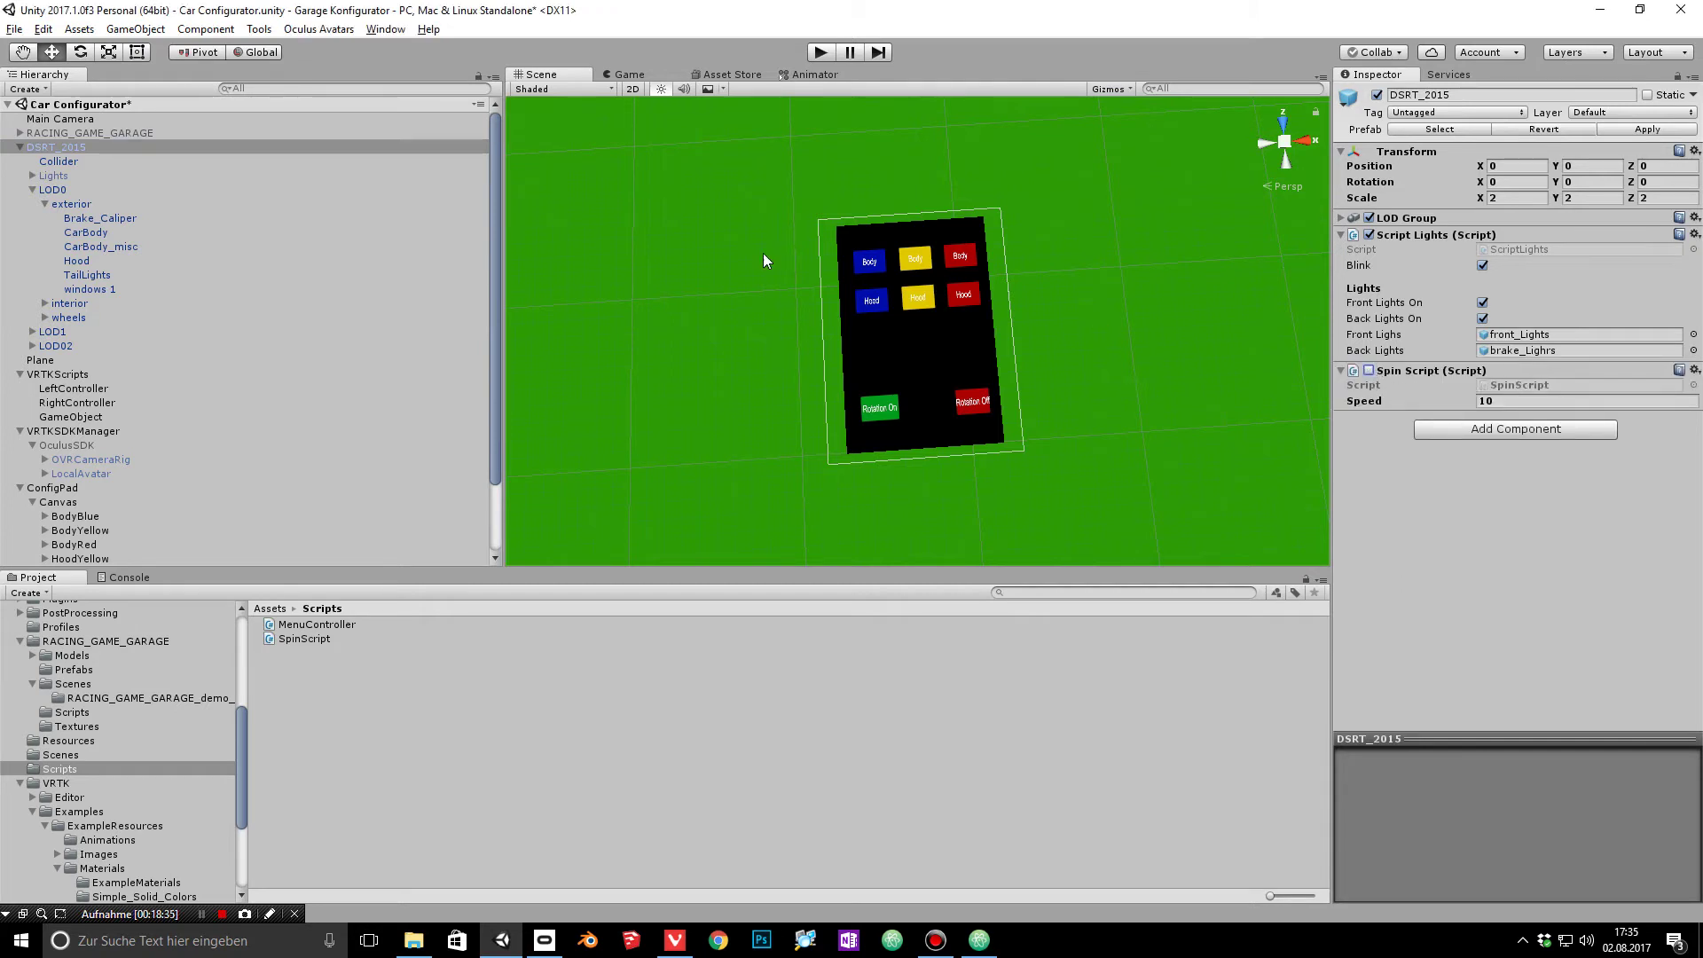
click(1508, 402)
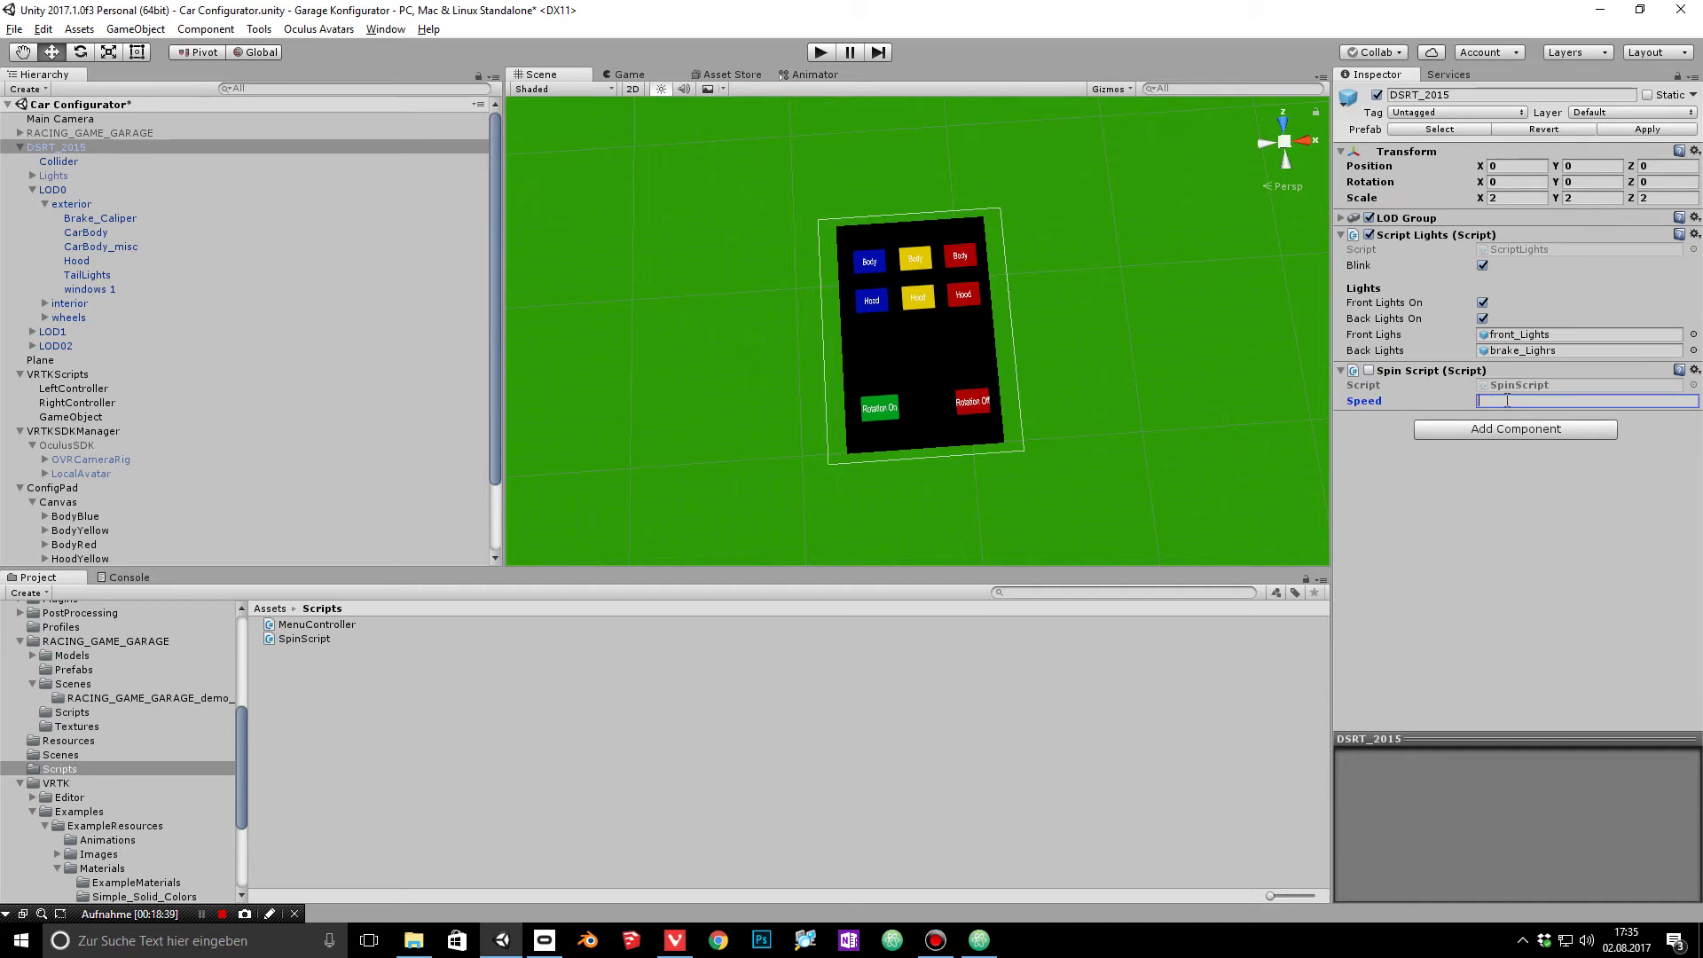
click(638, 75)
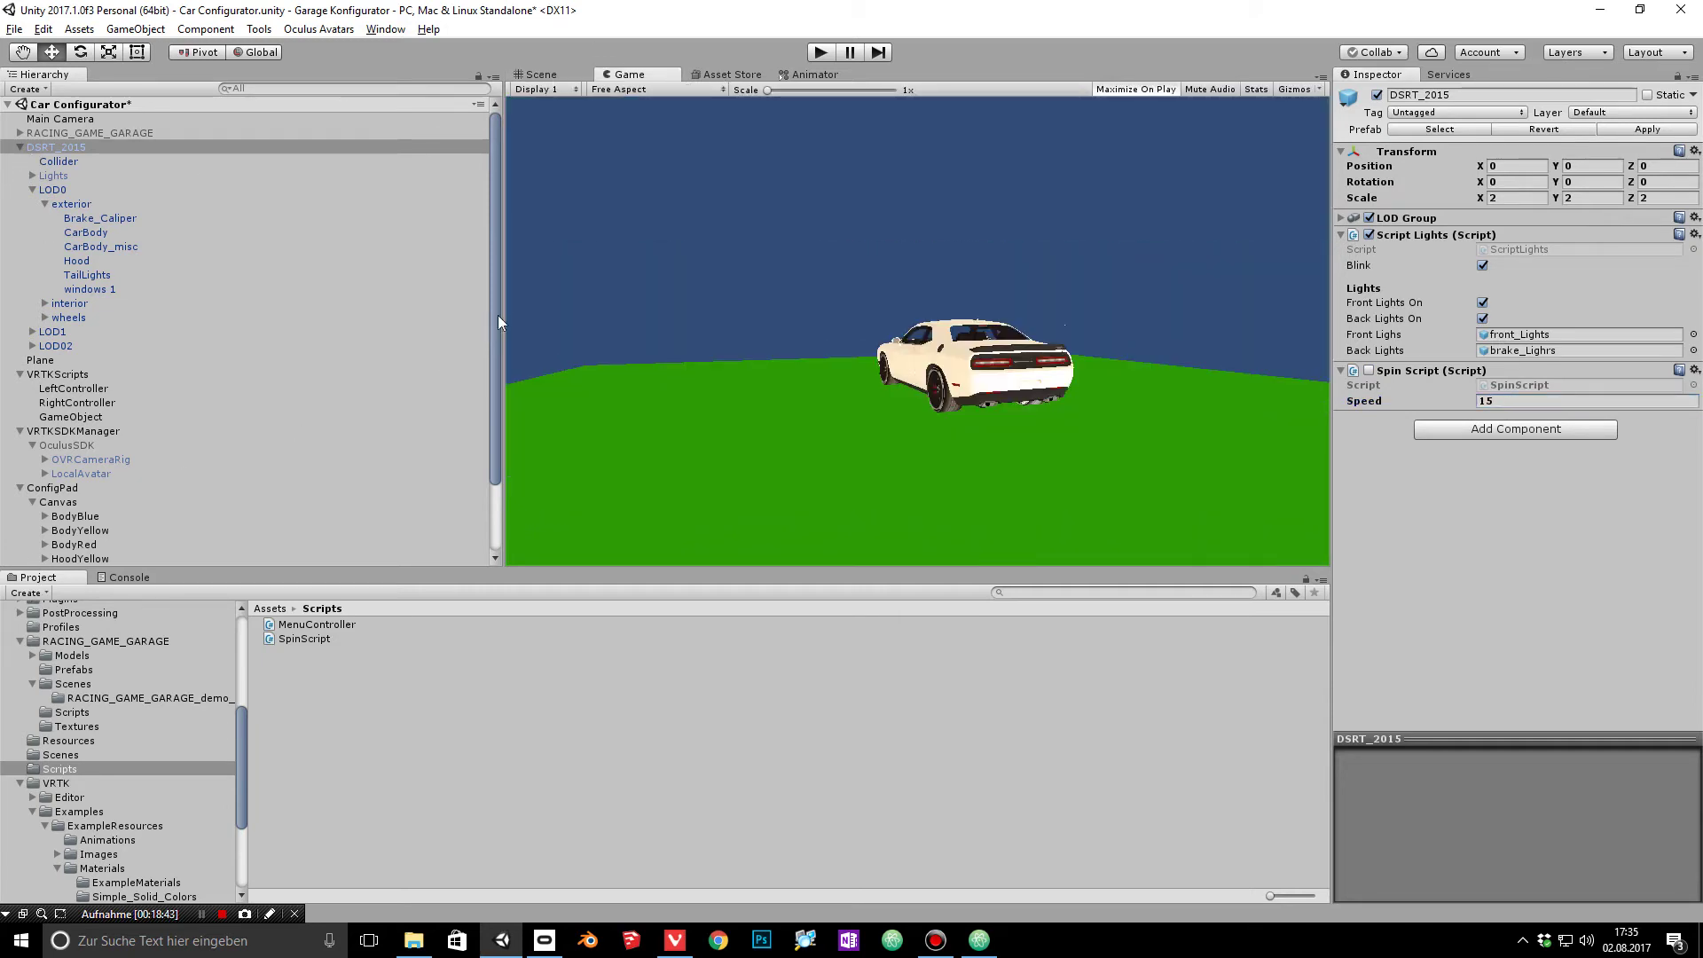
Step: Make the RotateOn button's On Click event set SpinScript.enabled to true on DSRT_2015
scroll(266, 426, down, 2)
click(78, 518)
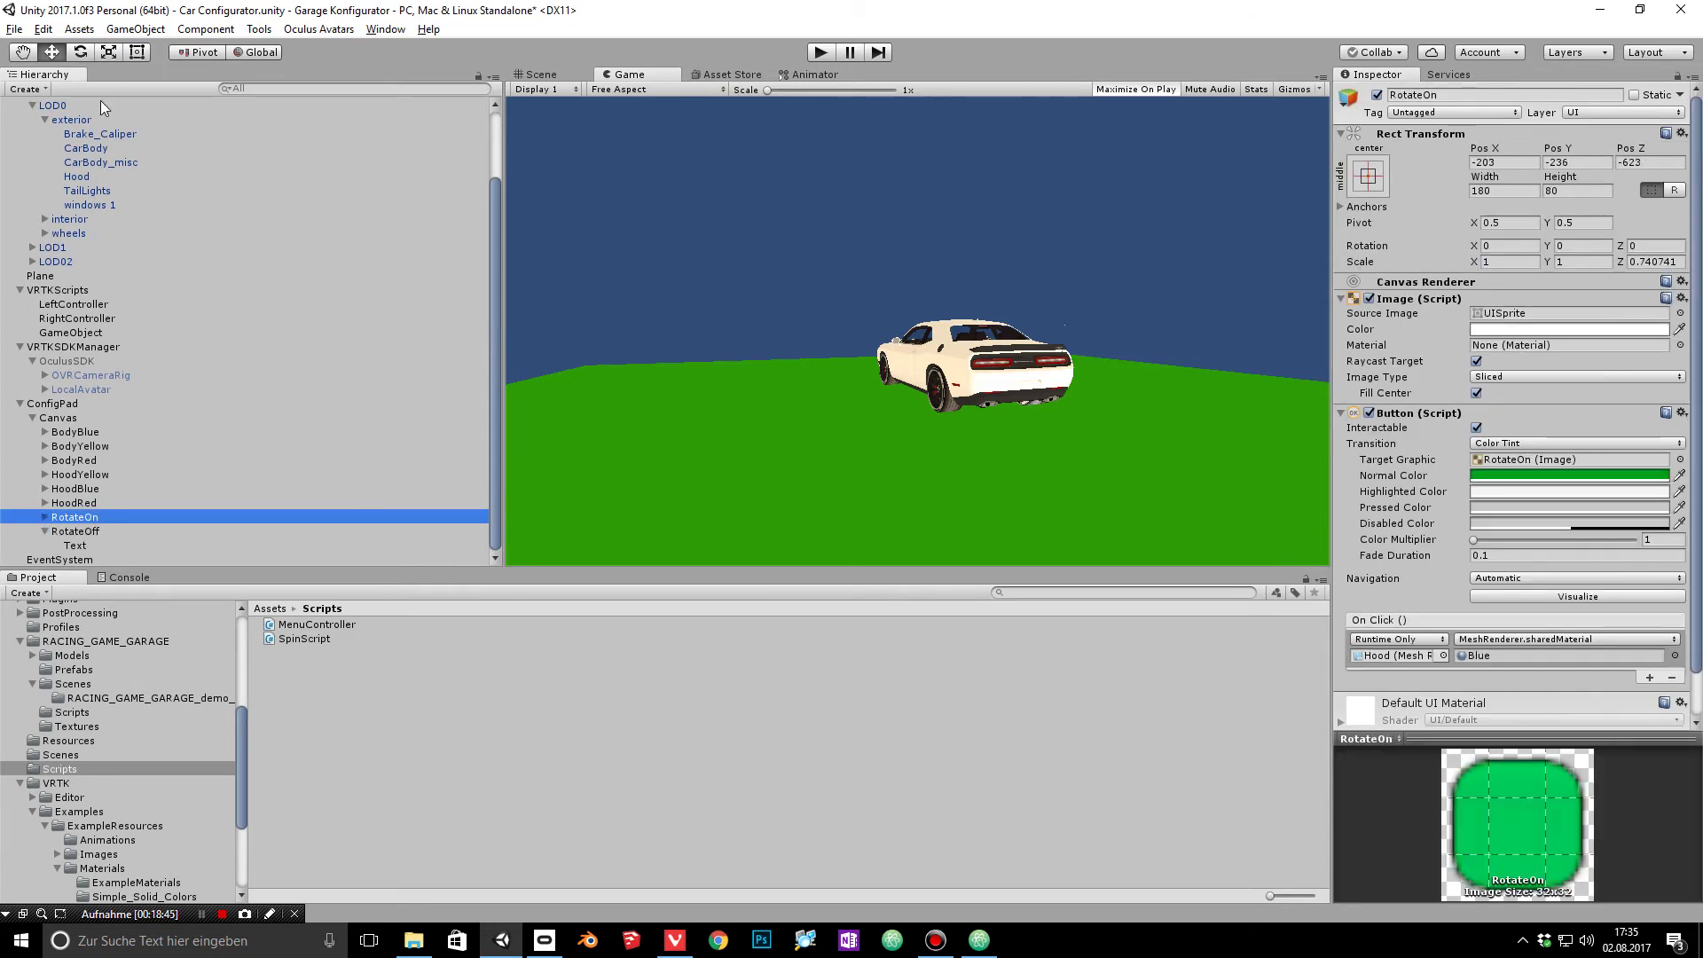
scroll(361, 140, up, 2)
drag(62, 149, 1397, 655)
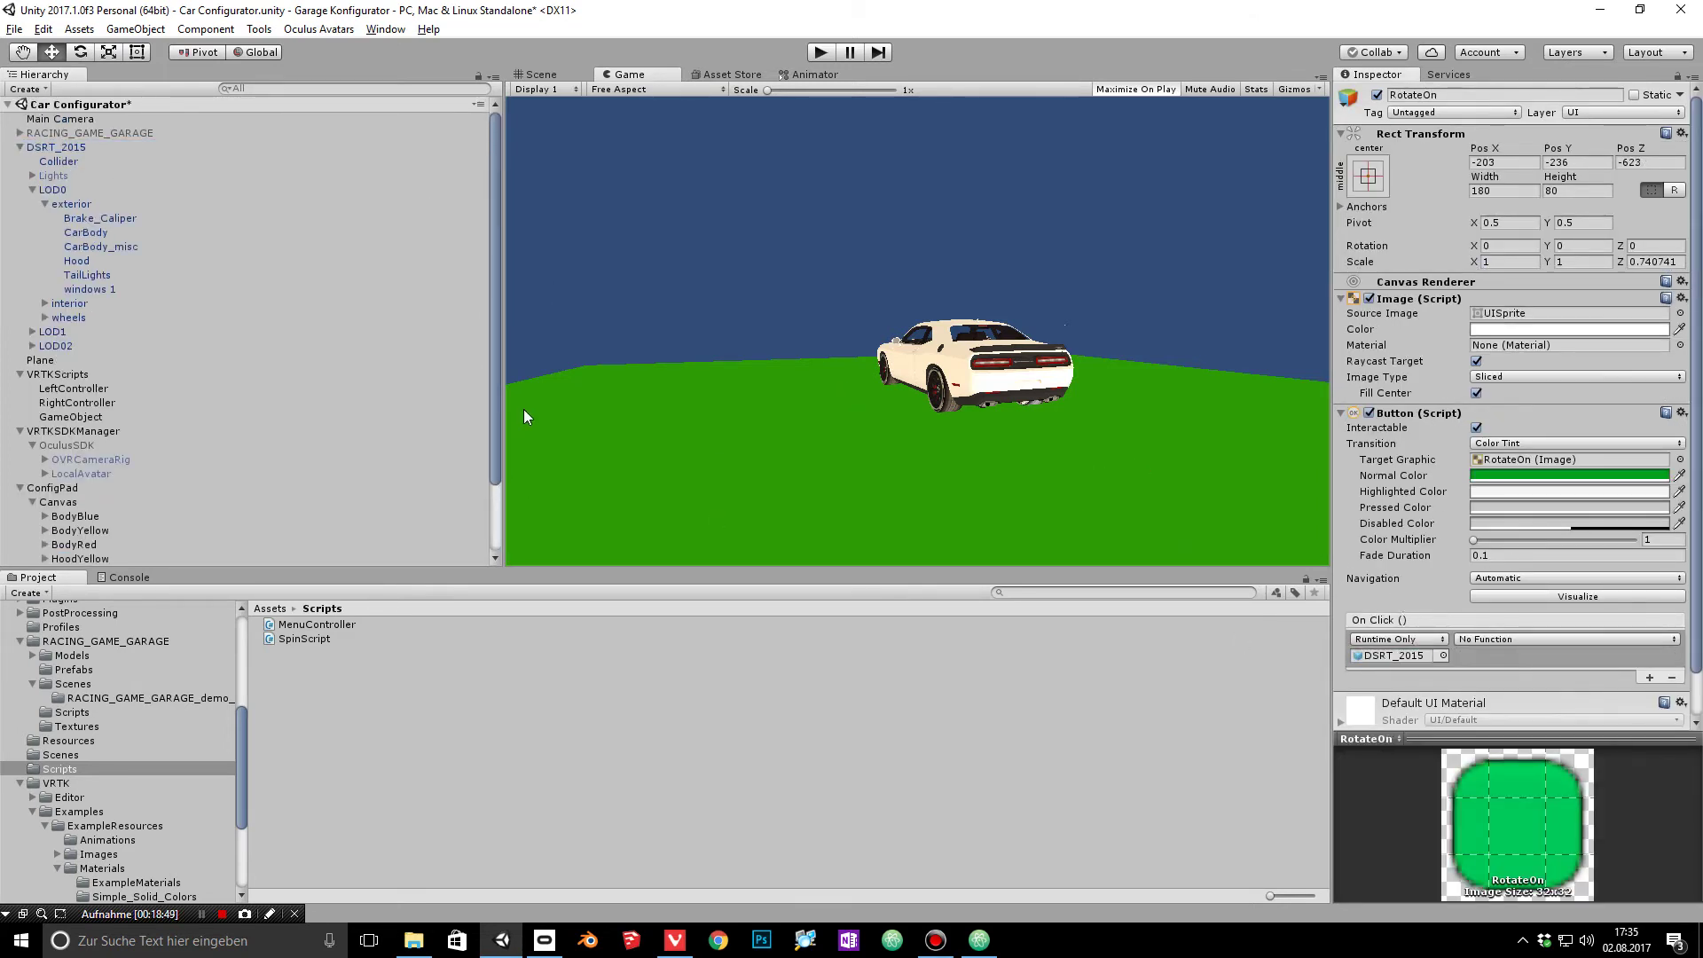
drag(493, 411, 504, 499)
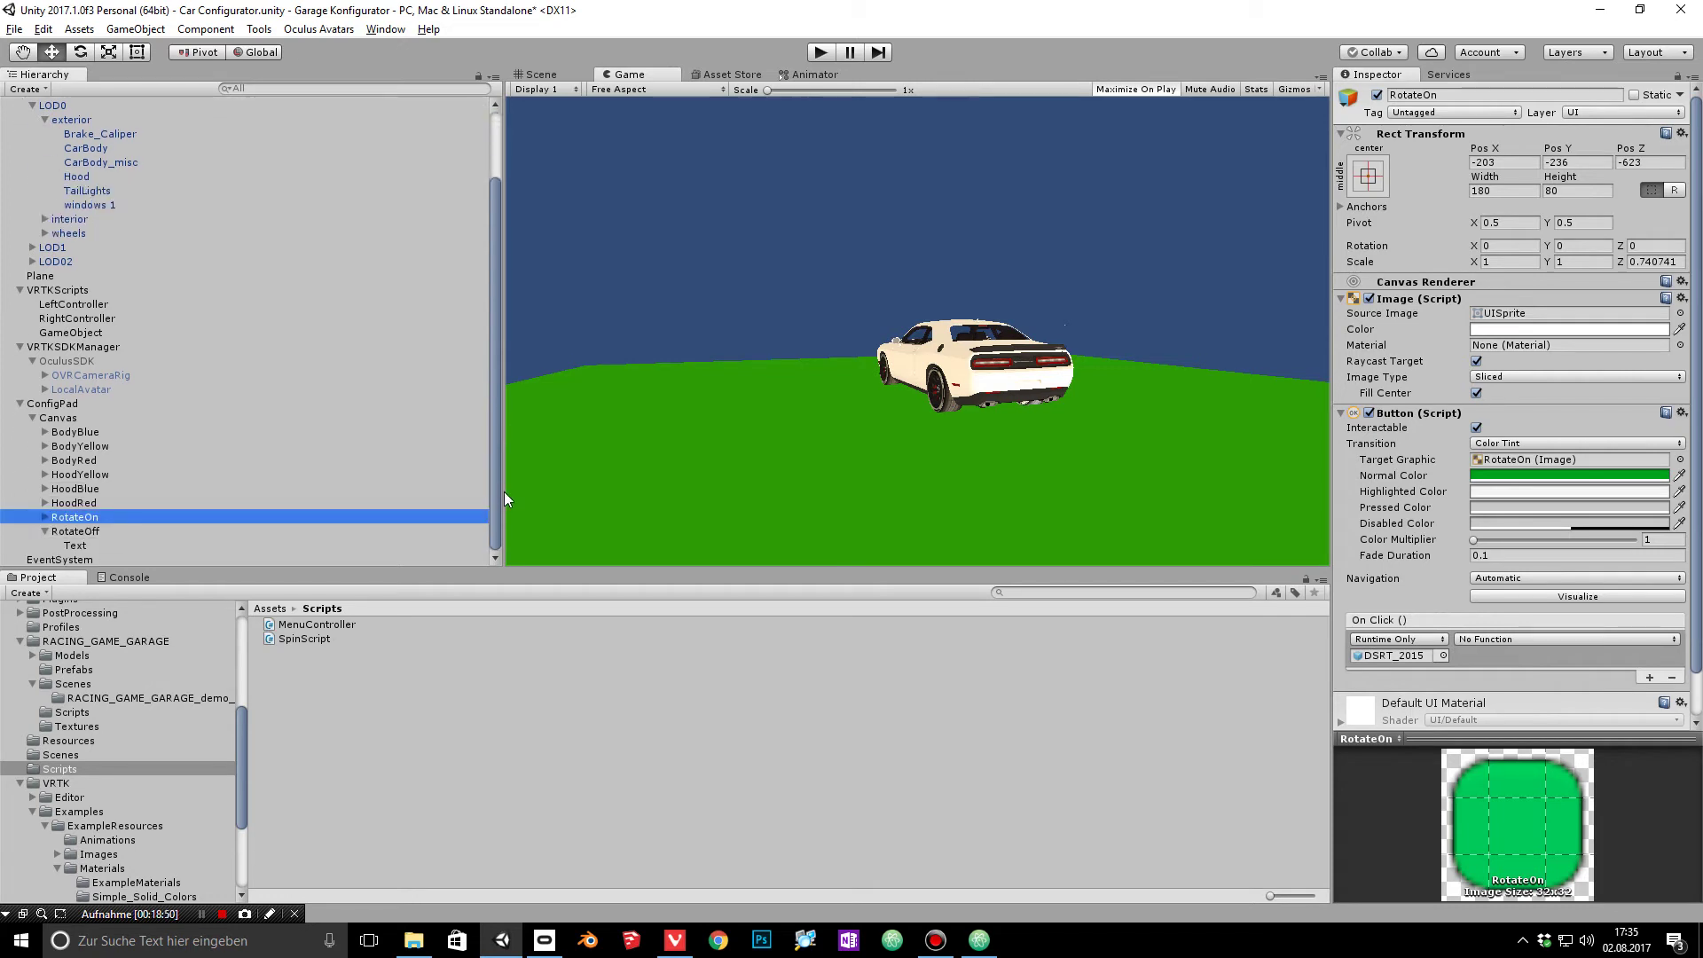
click(1565, 637)
mouse_move(1540, 763)
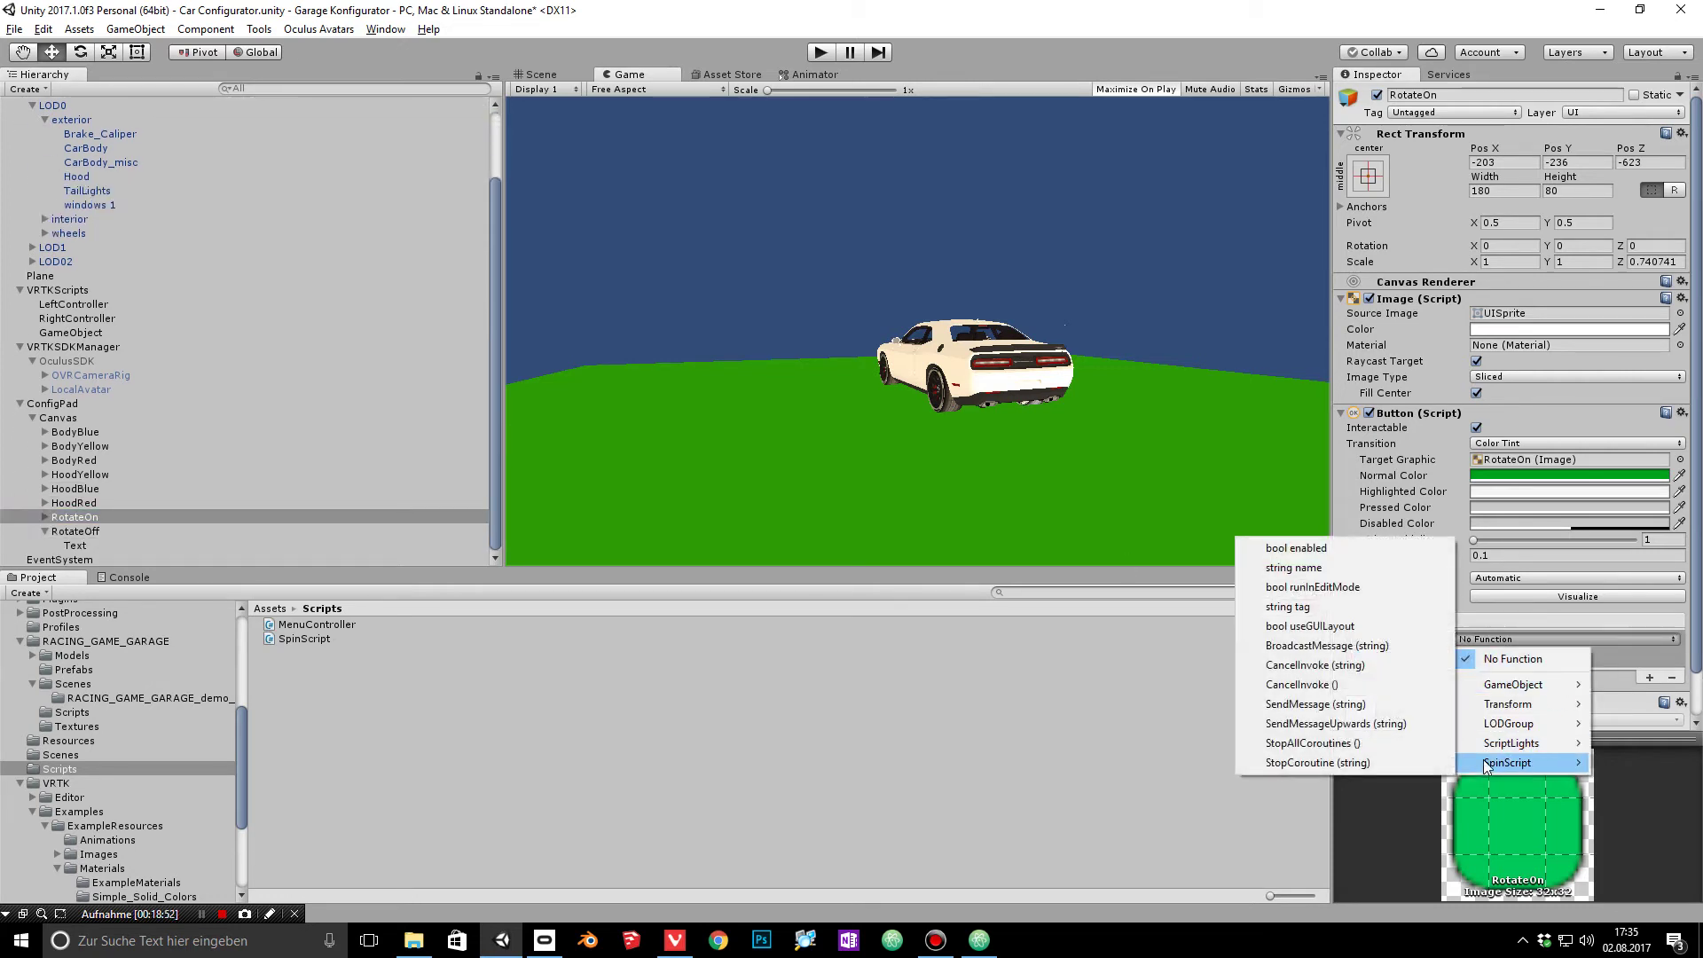
click(1322, 548)
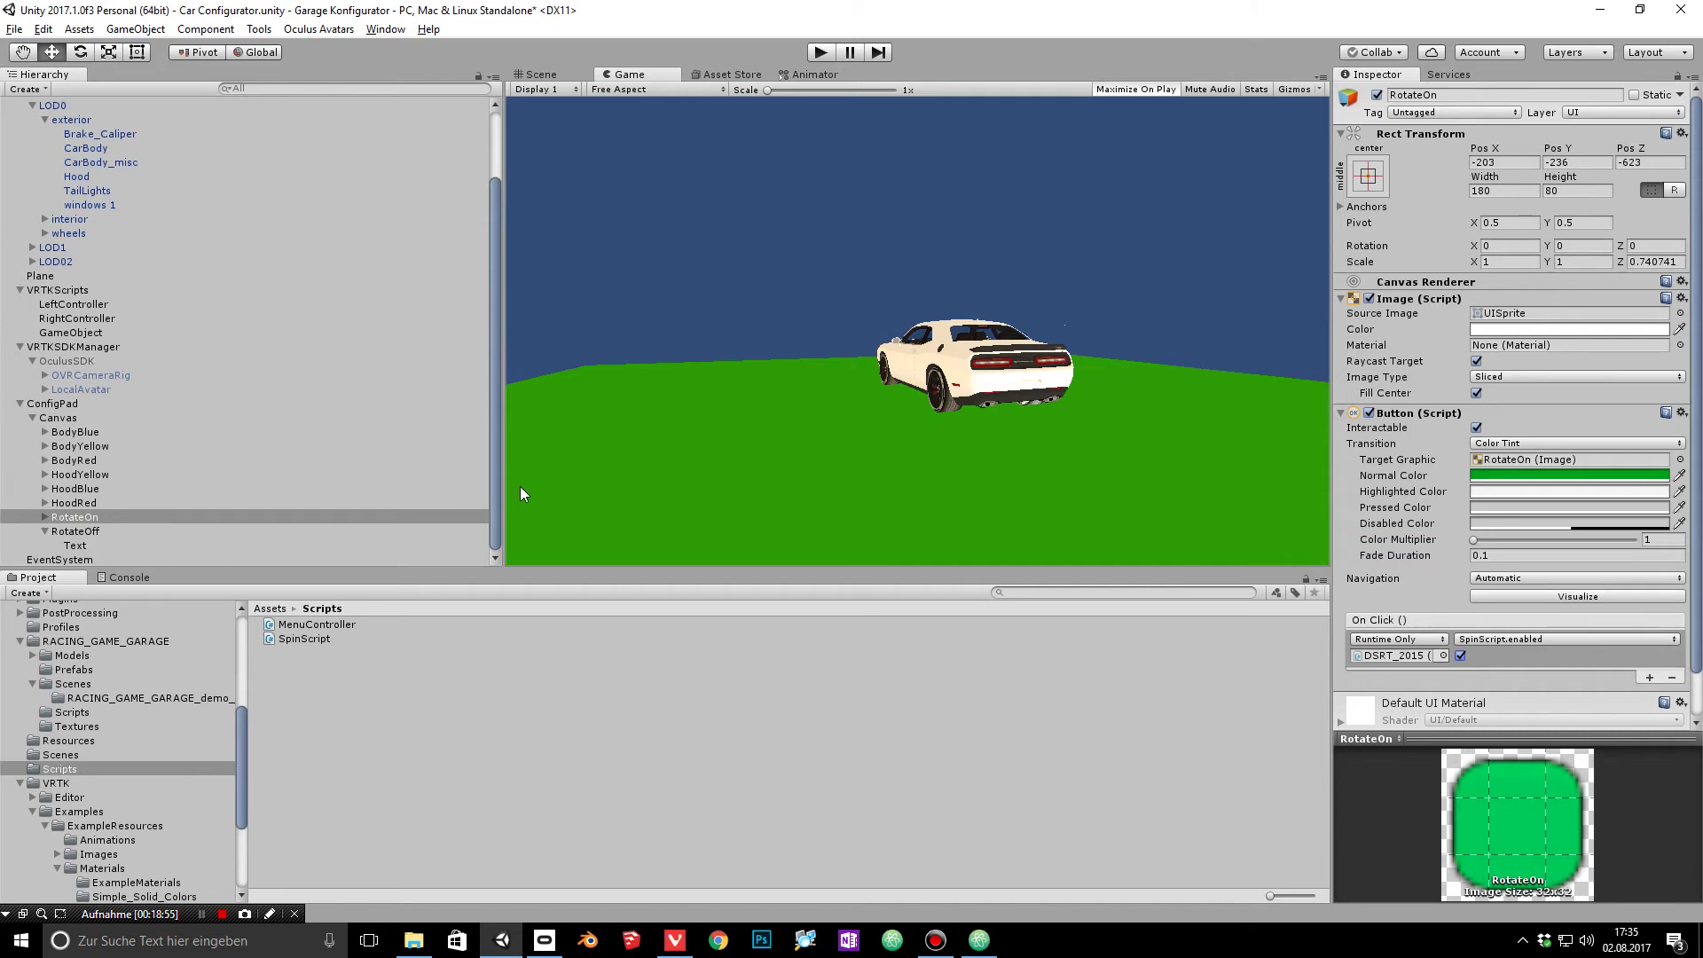
Step: Make the RotateOff button's On Click event set SpinScript.enabled to false on DSRT_2015
click(55, 532)
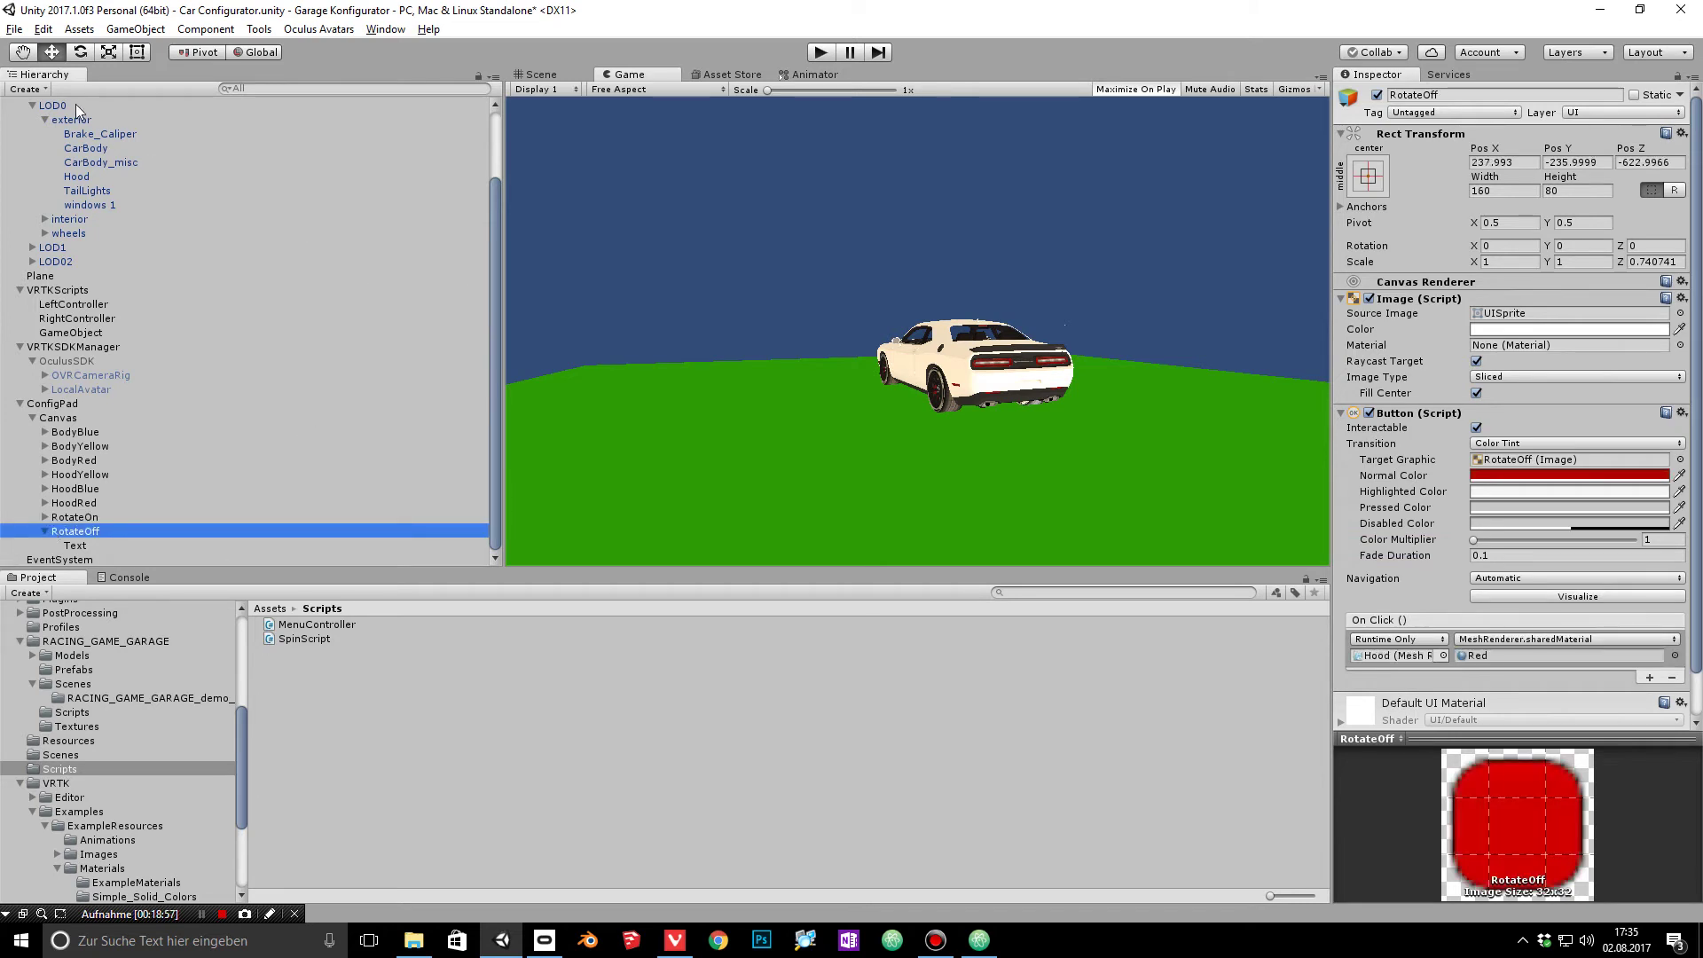
scroll(78, 174, up, 3)
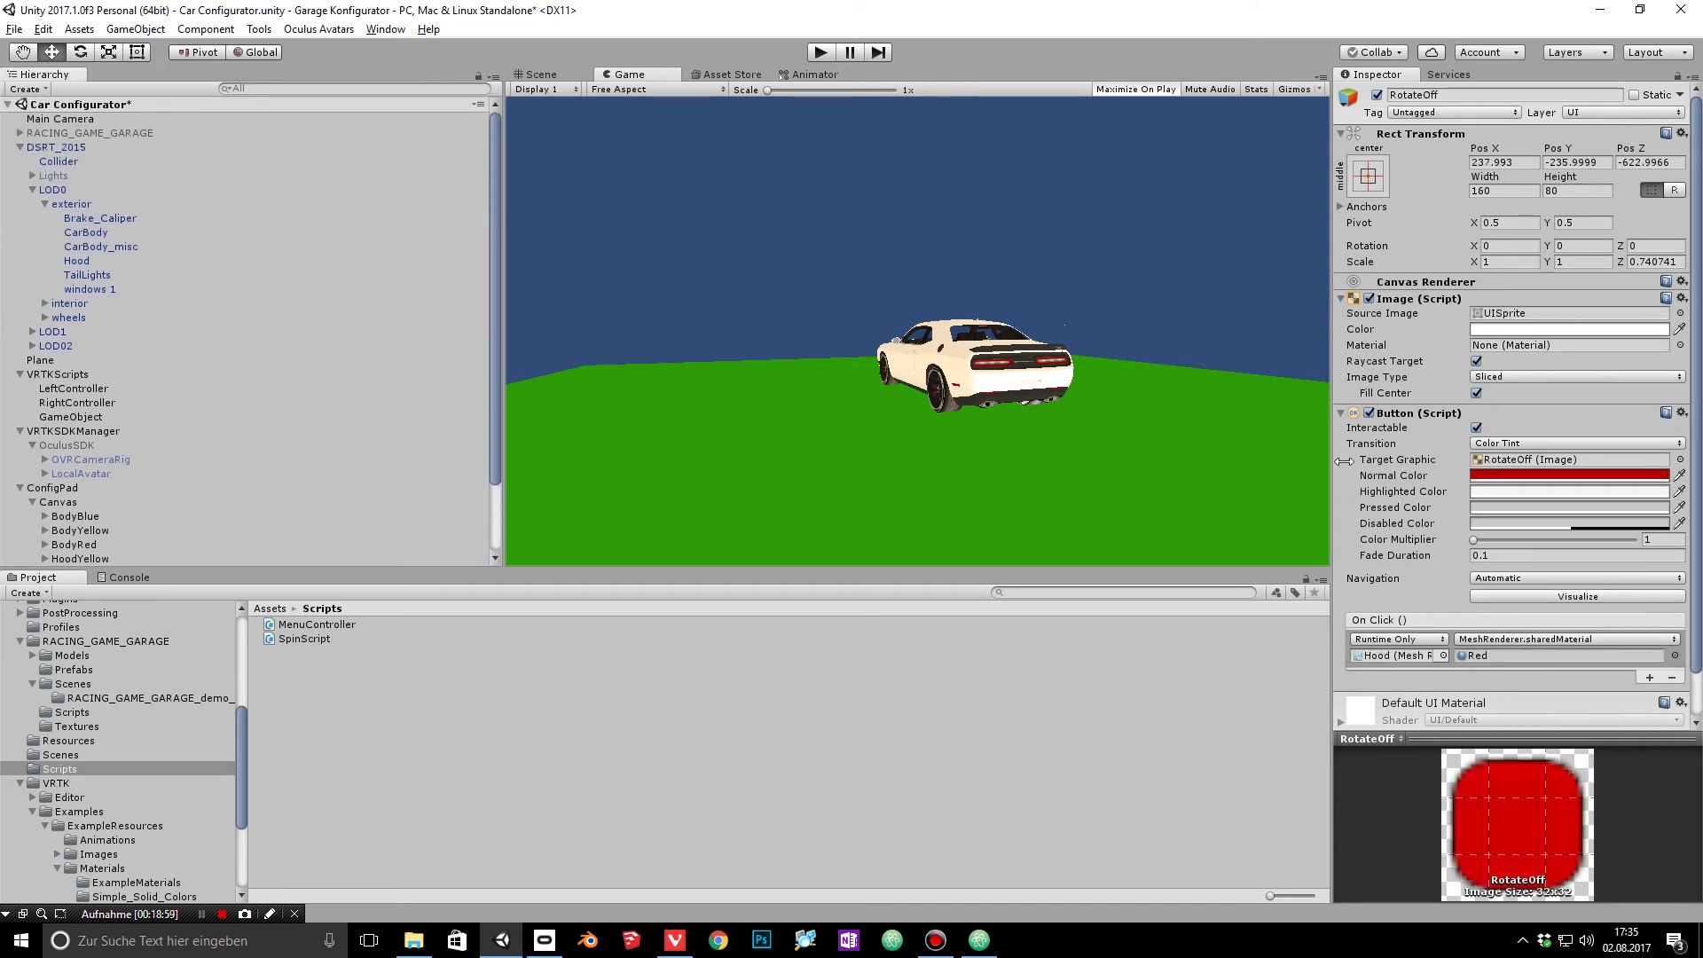
drag(73, 146, 1398, 657)
click(1510, 639)
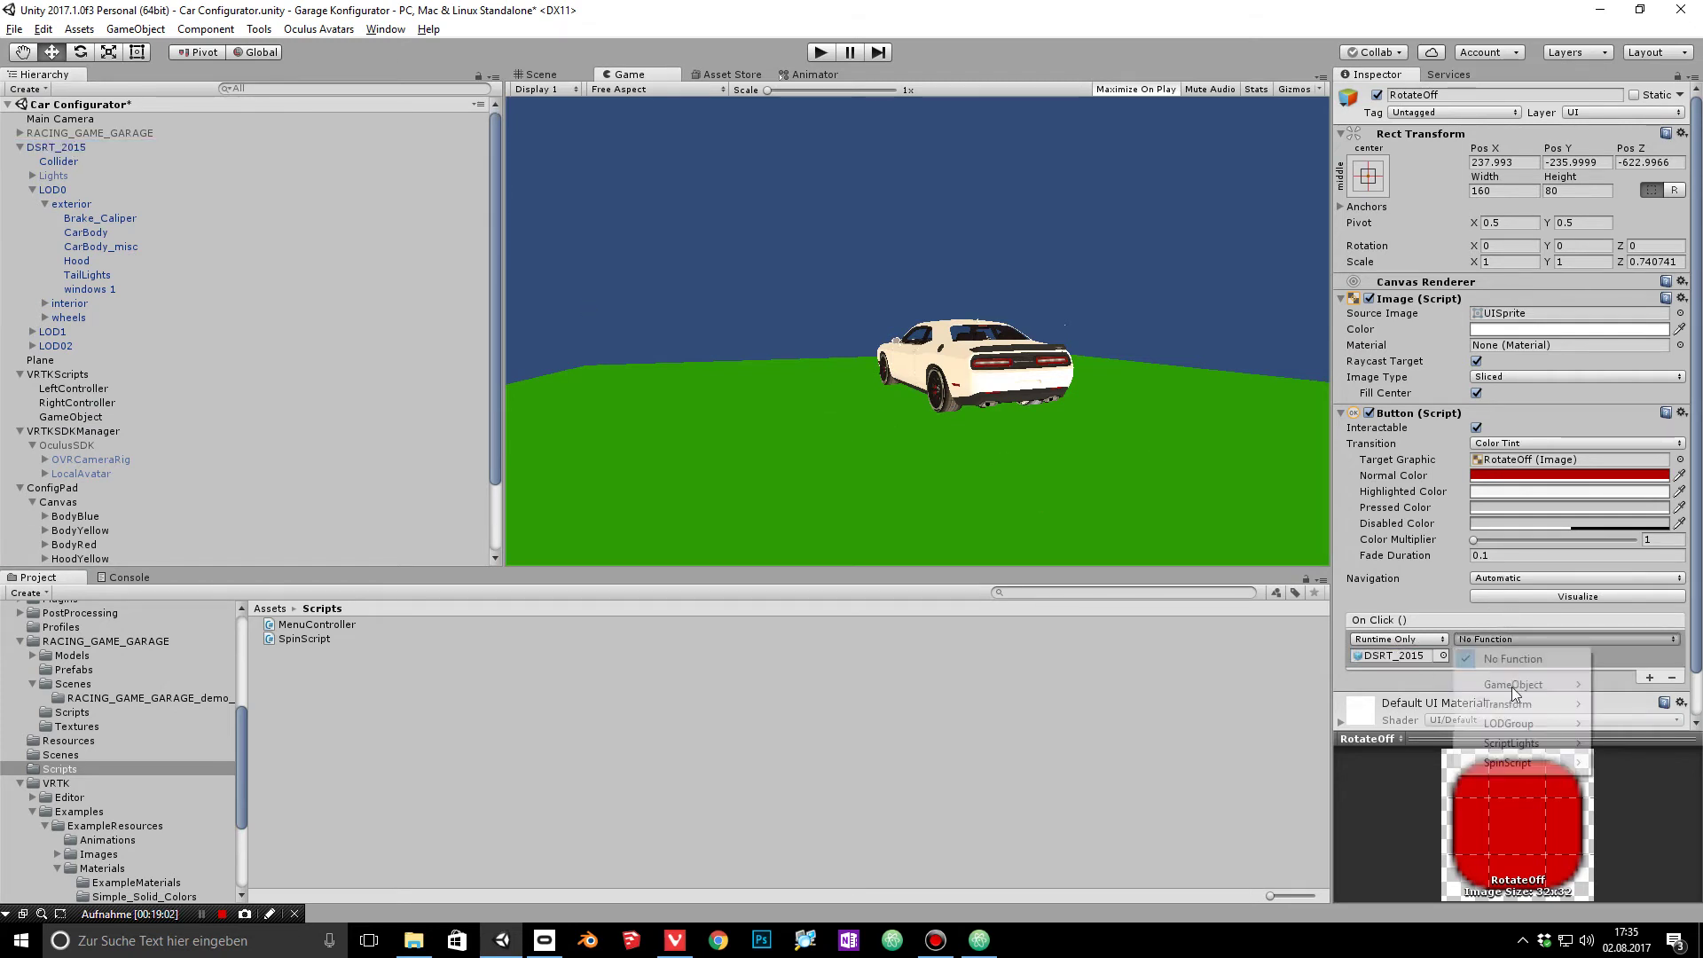
mouse_move(1522, 765)
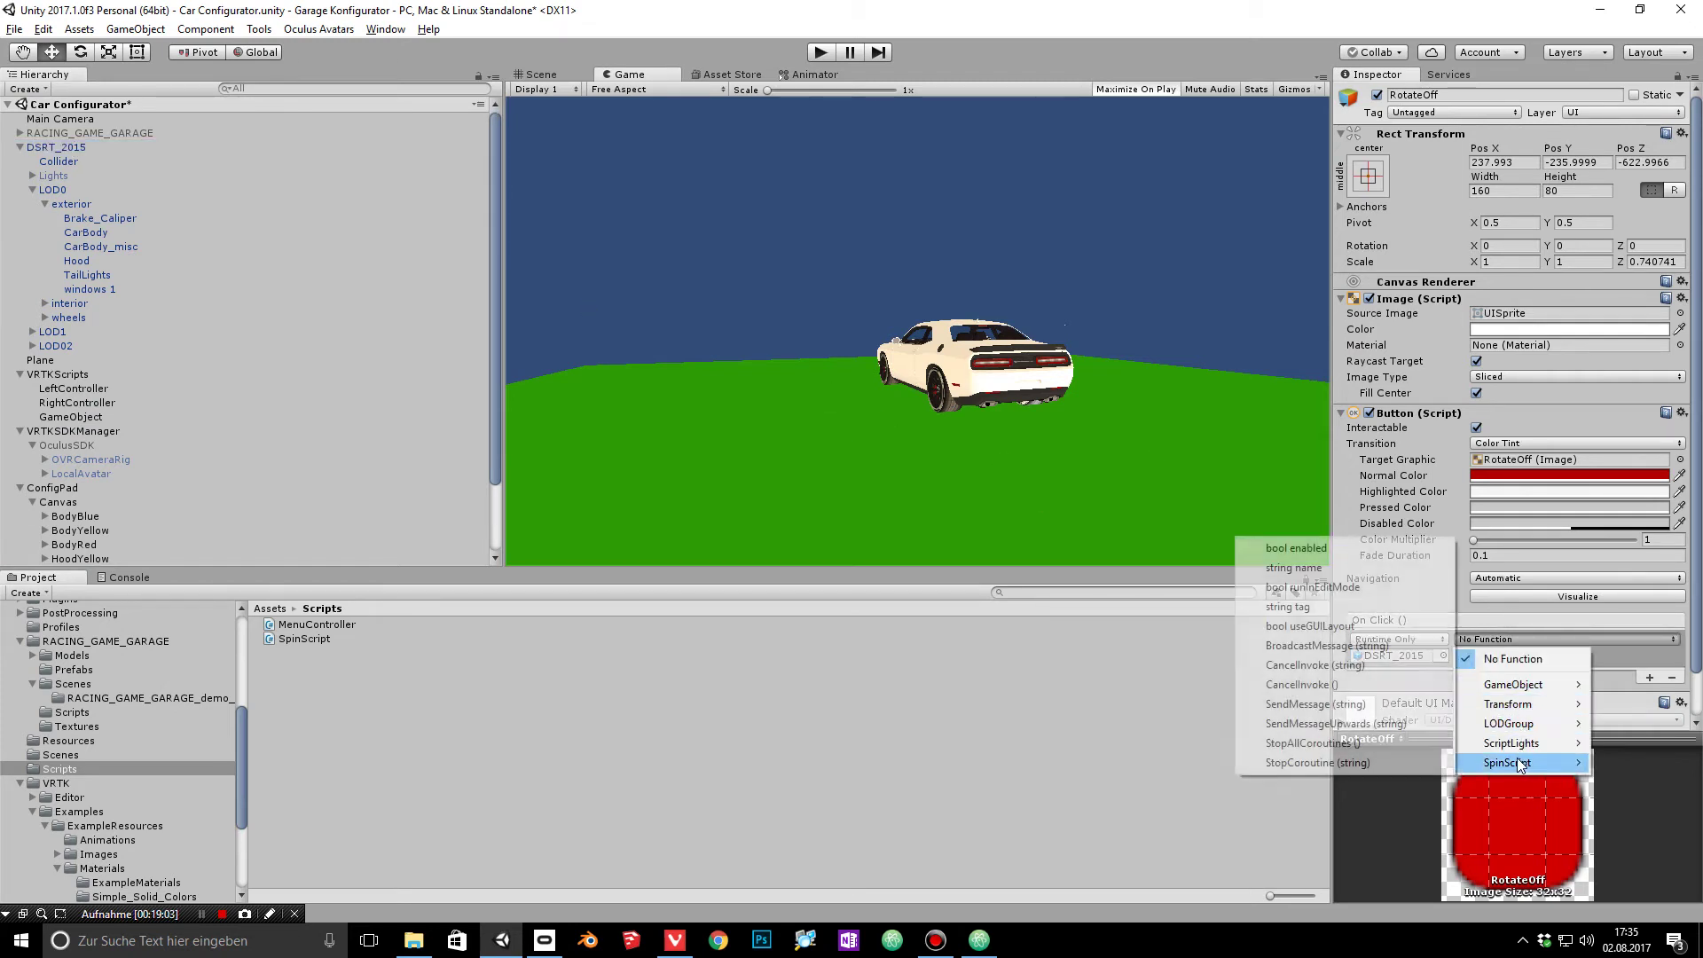
click(1344, 550)
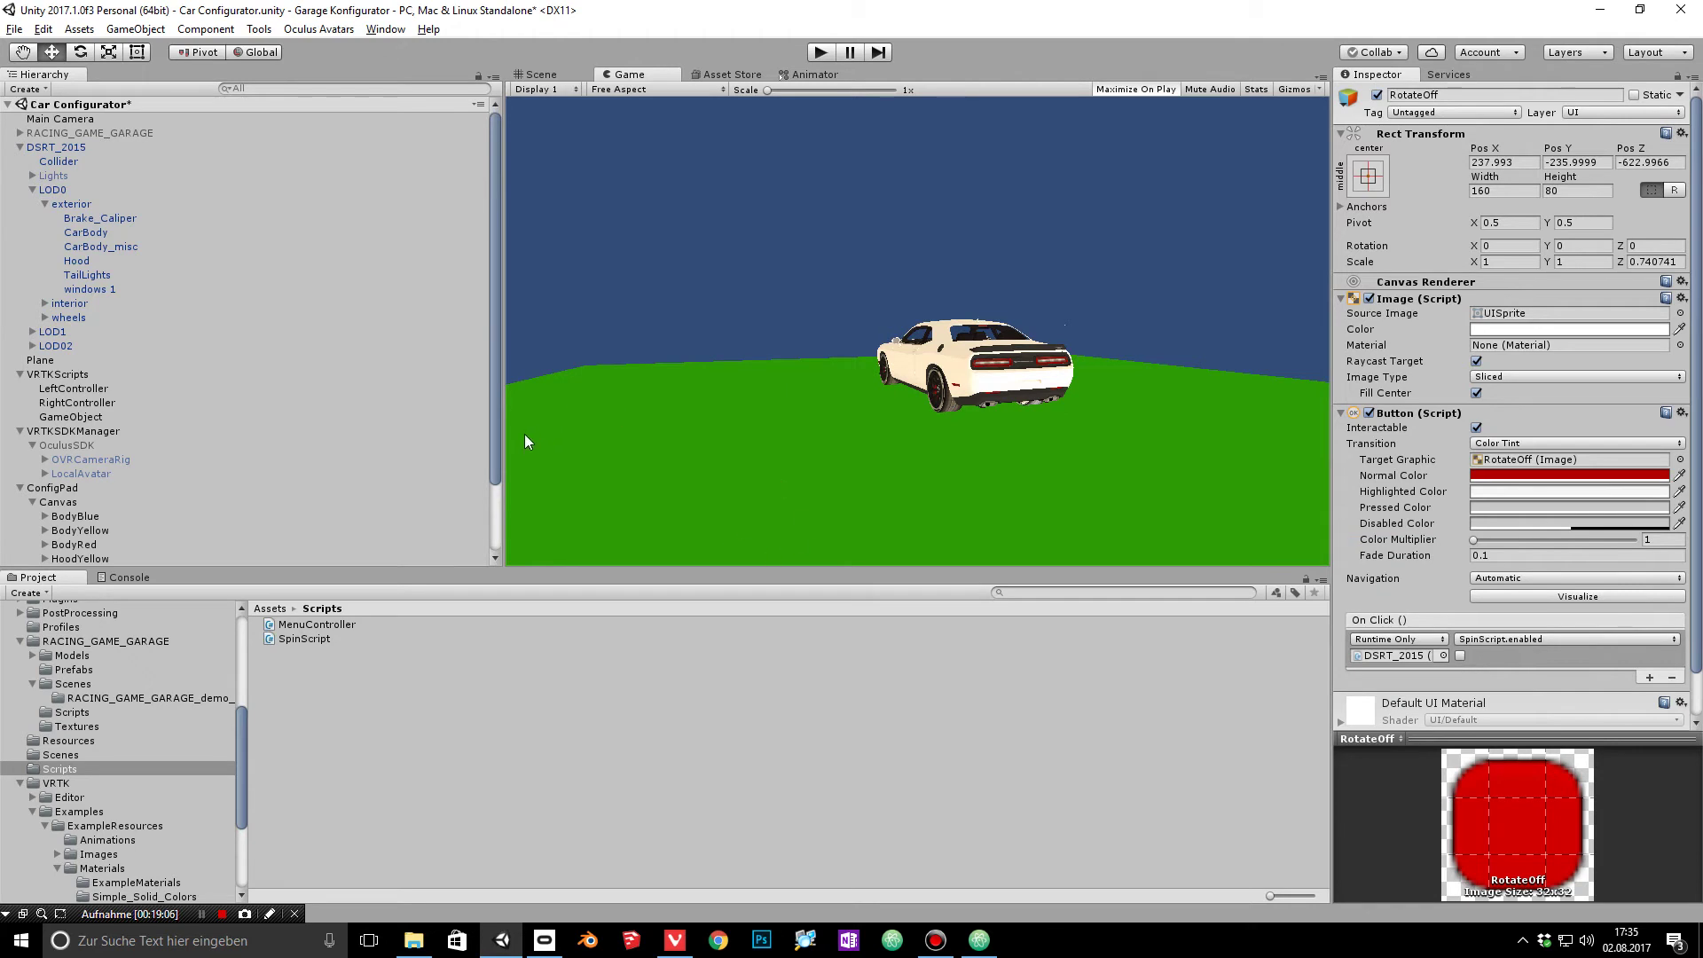
drag(493, 438, 502, 537)
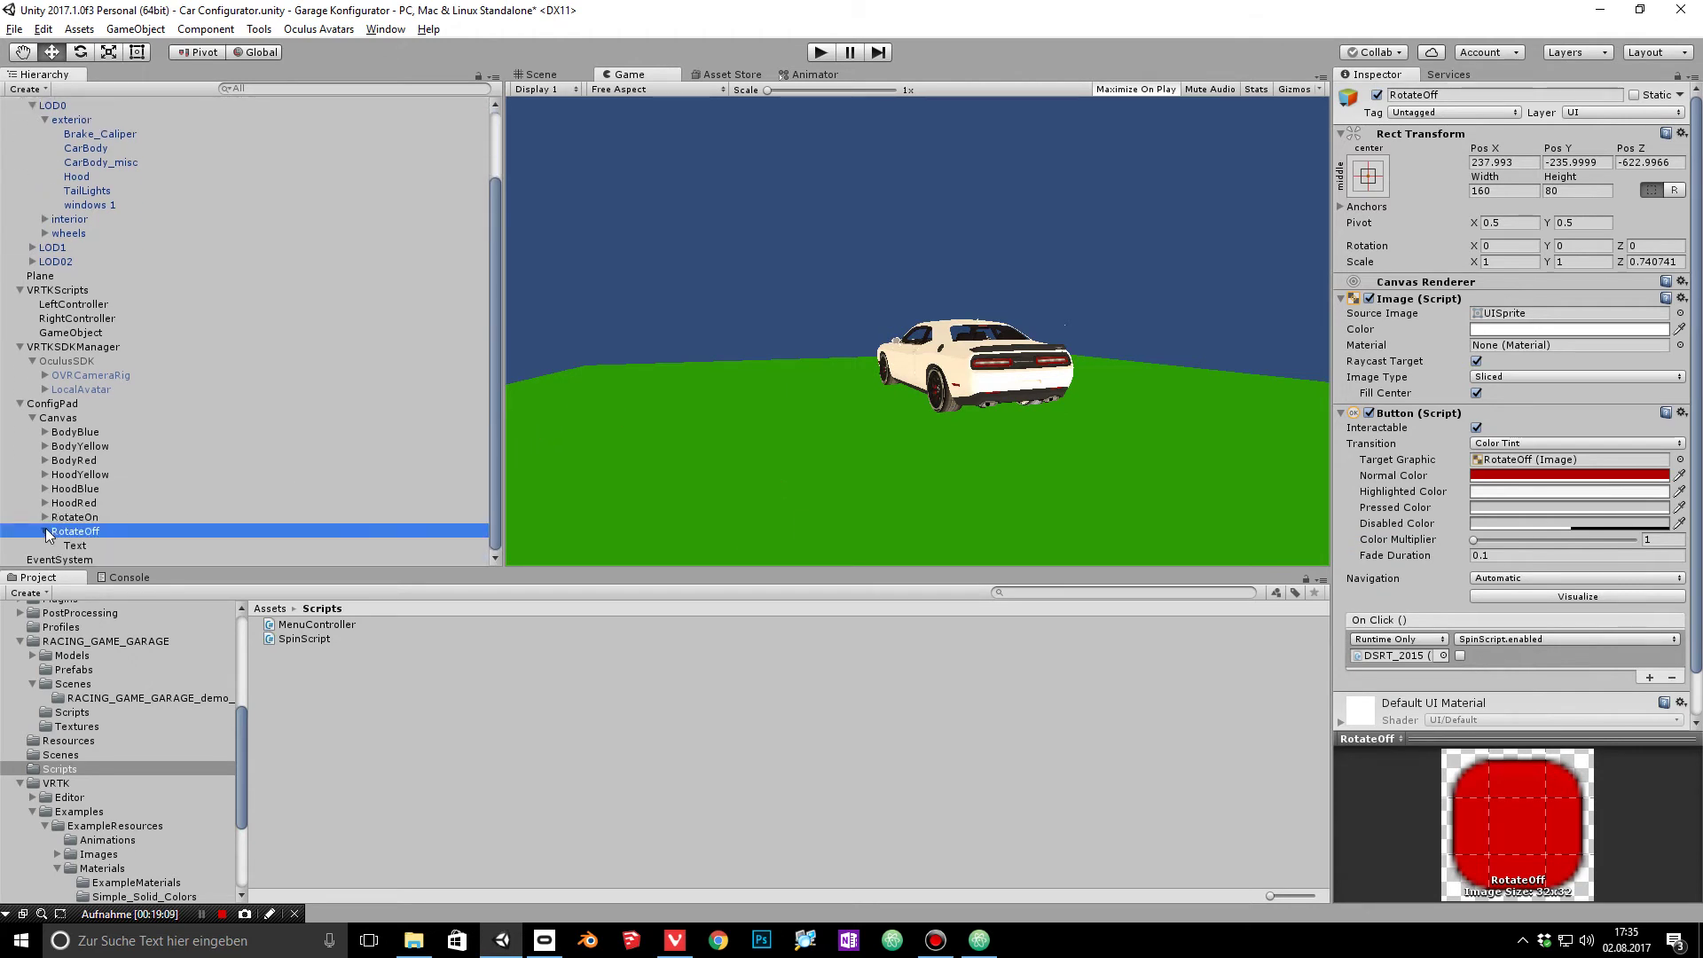
click(818, 53)
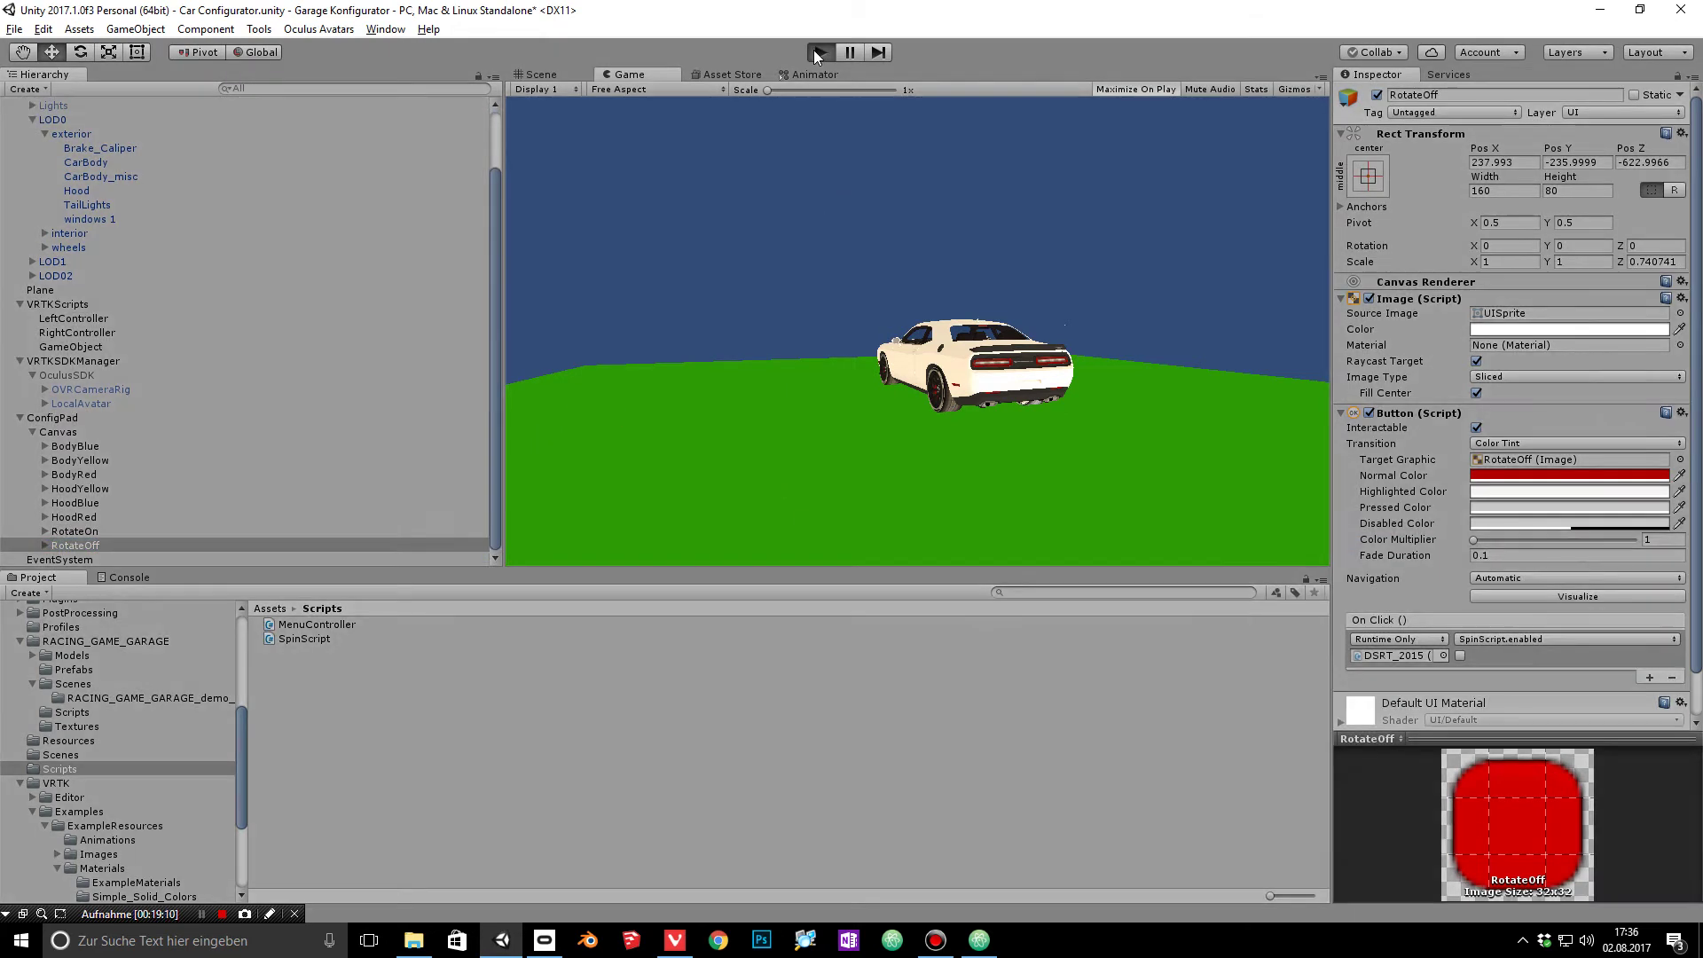
click(818, 53)
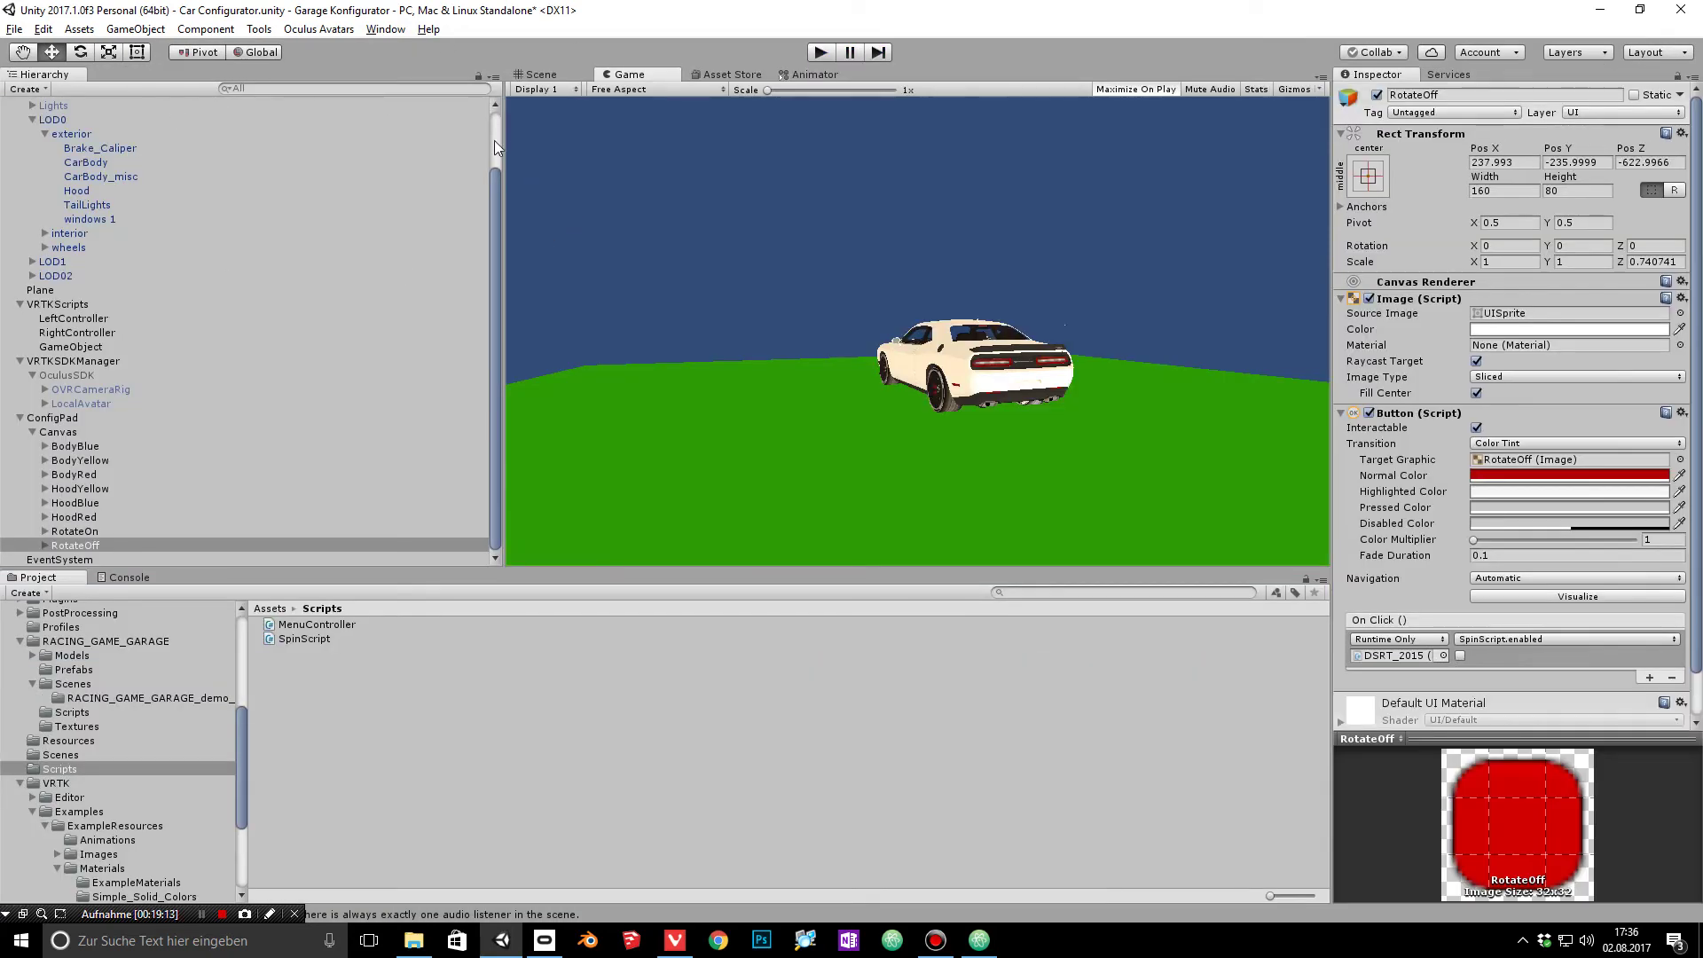
Step: Deactivate the Plane object and activate the RACING_GAME_GARAGE environment
click(493, 140)
click(71, 360)
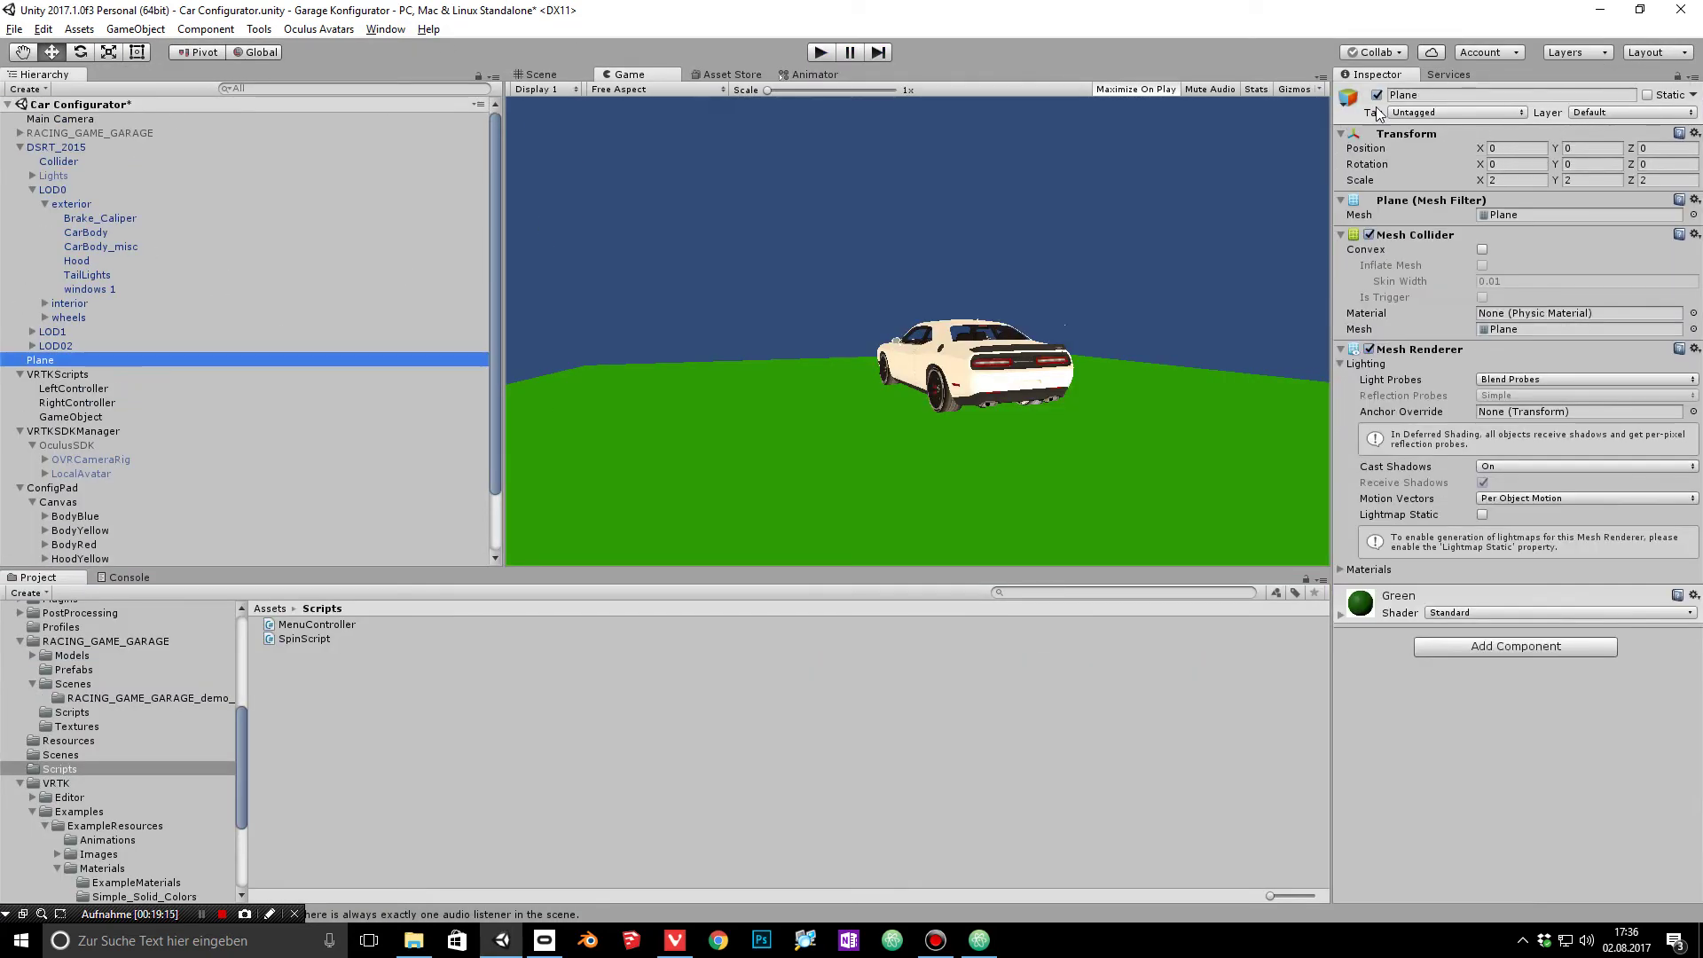
click(1377, 94)
click(88, 133)
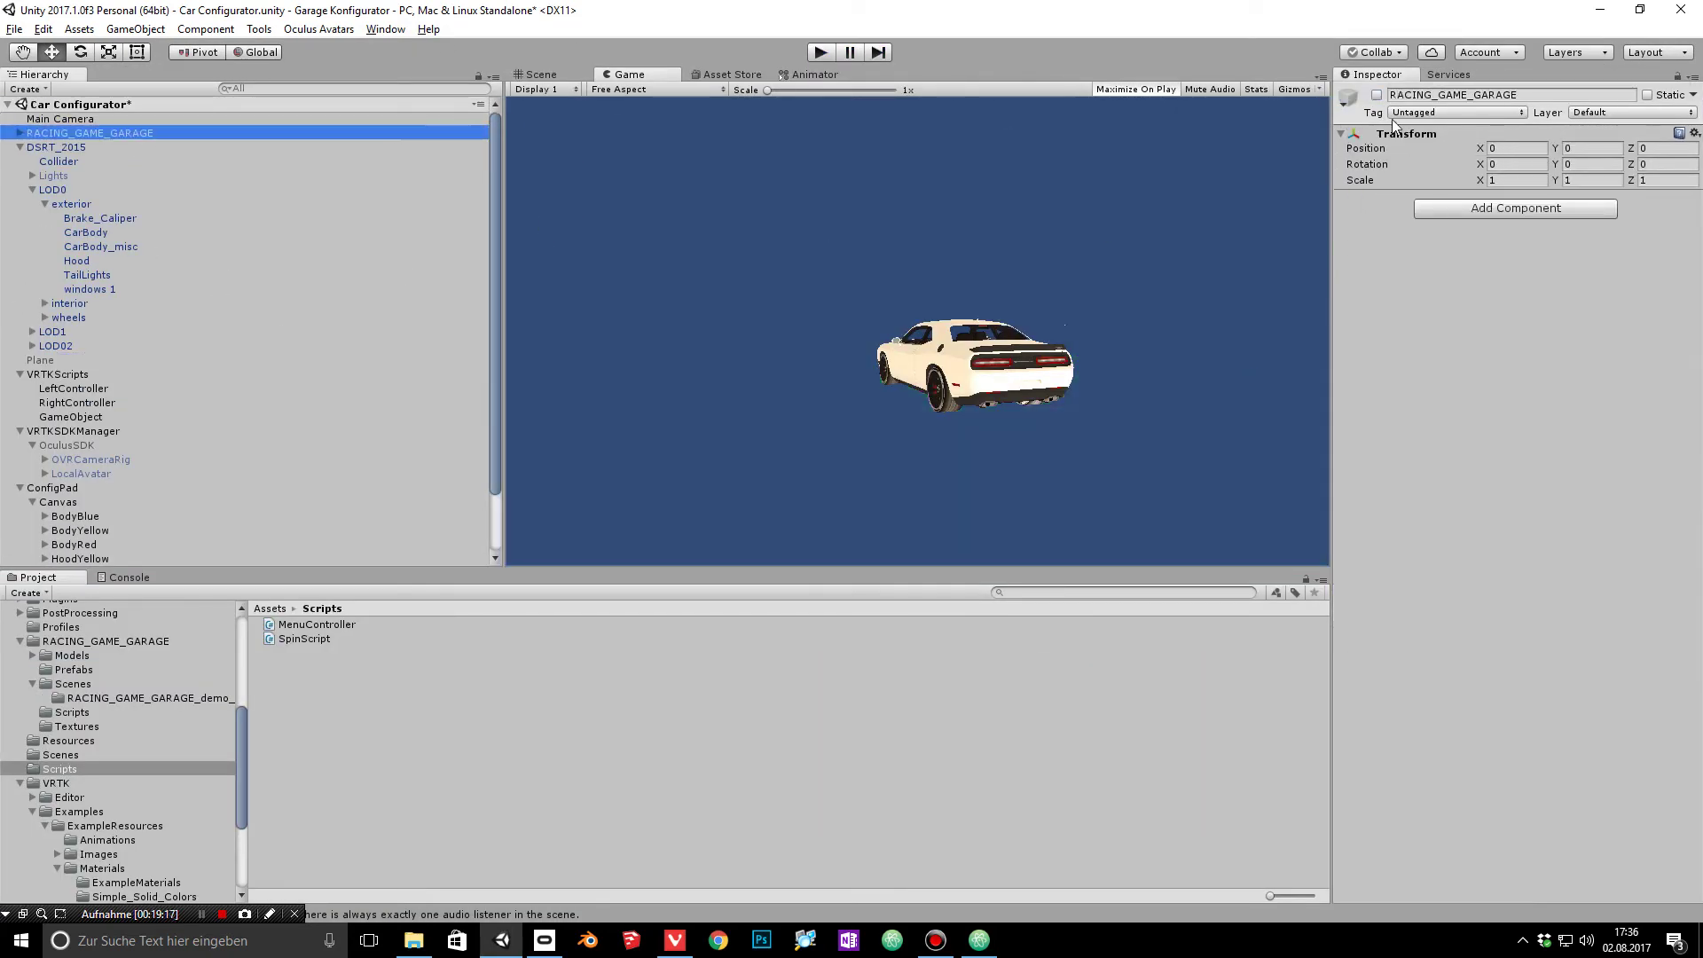
click(1377, 95)
scroll(996, 373, up, 2)
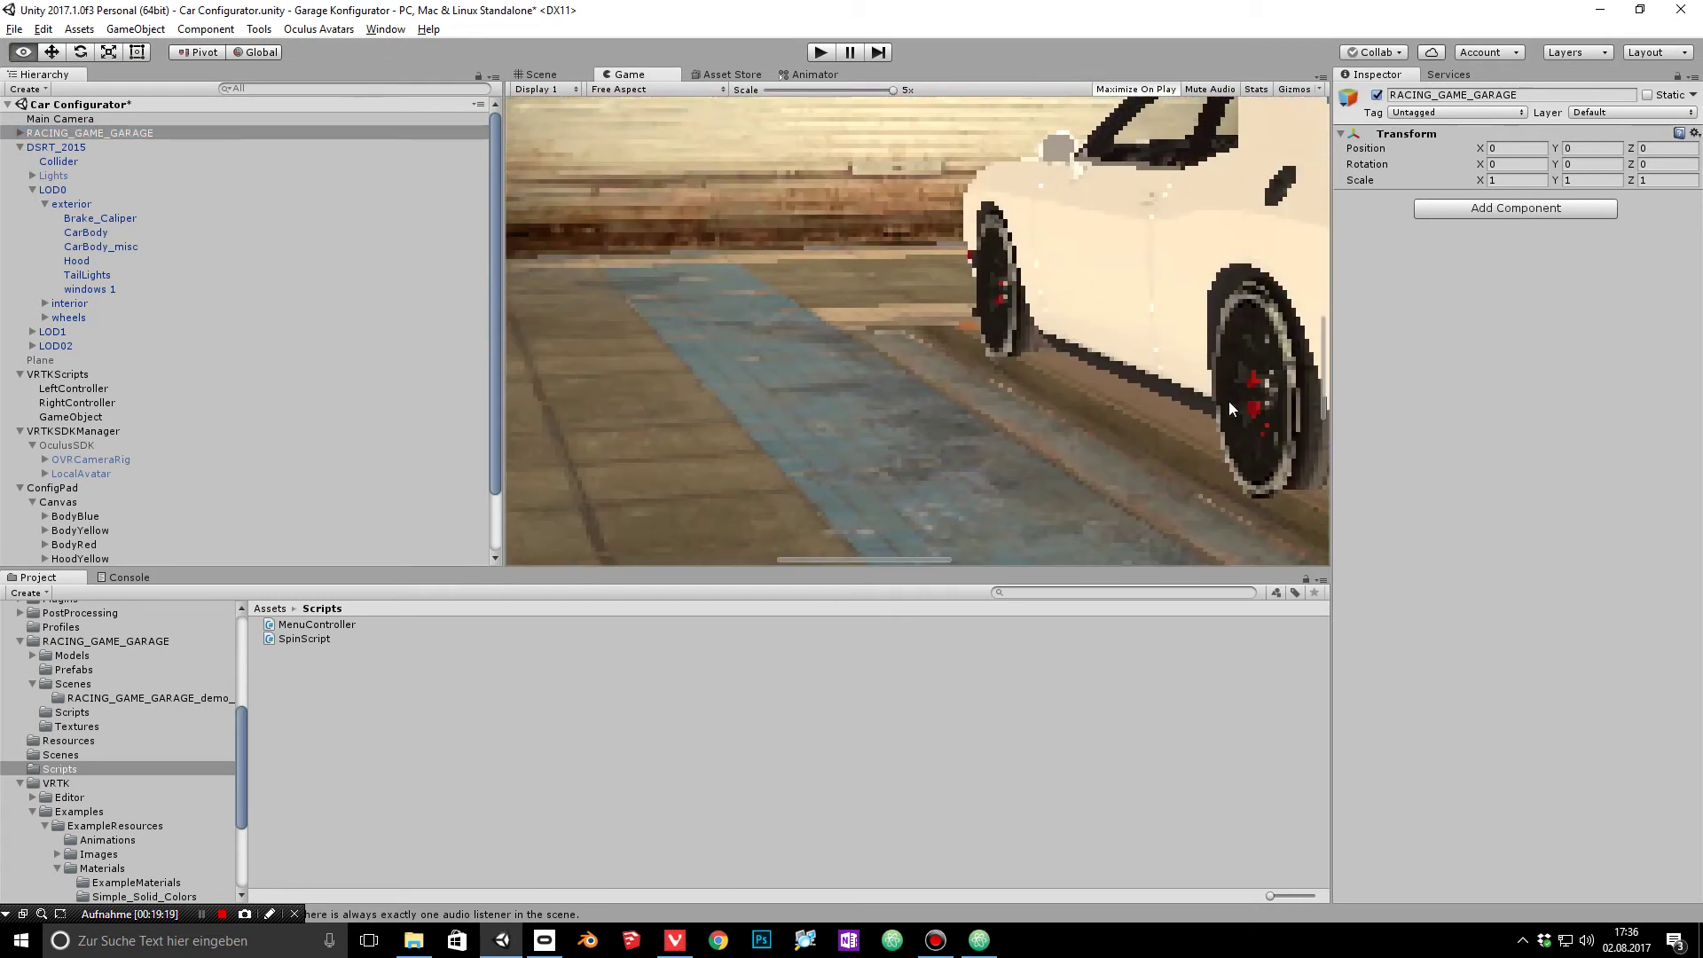
Step: Raise the DSRT_2015 car in the garage to Position Y 0.17 and test-run the scene
click(539, 75)
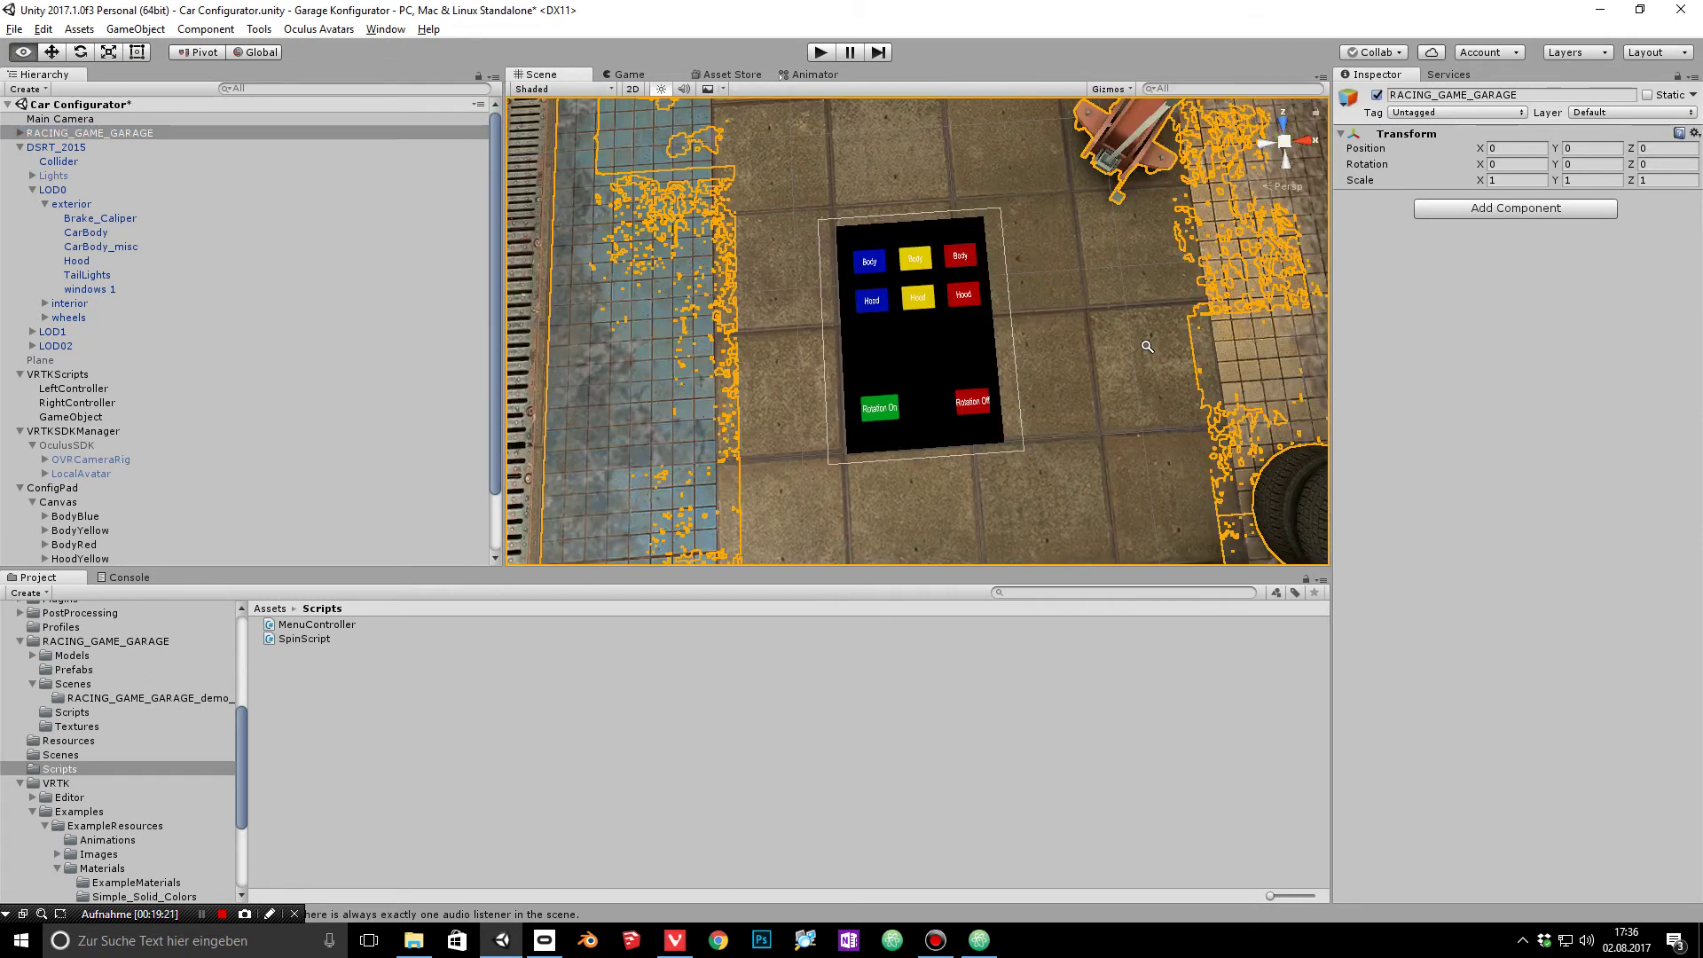
alt+drag(895, 380, 817, 307)
alt+right_drag(888, 371, 821, 355)
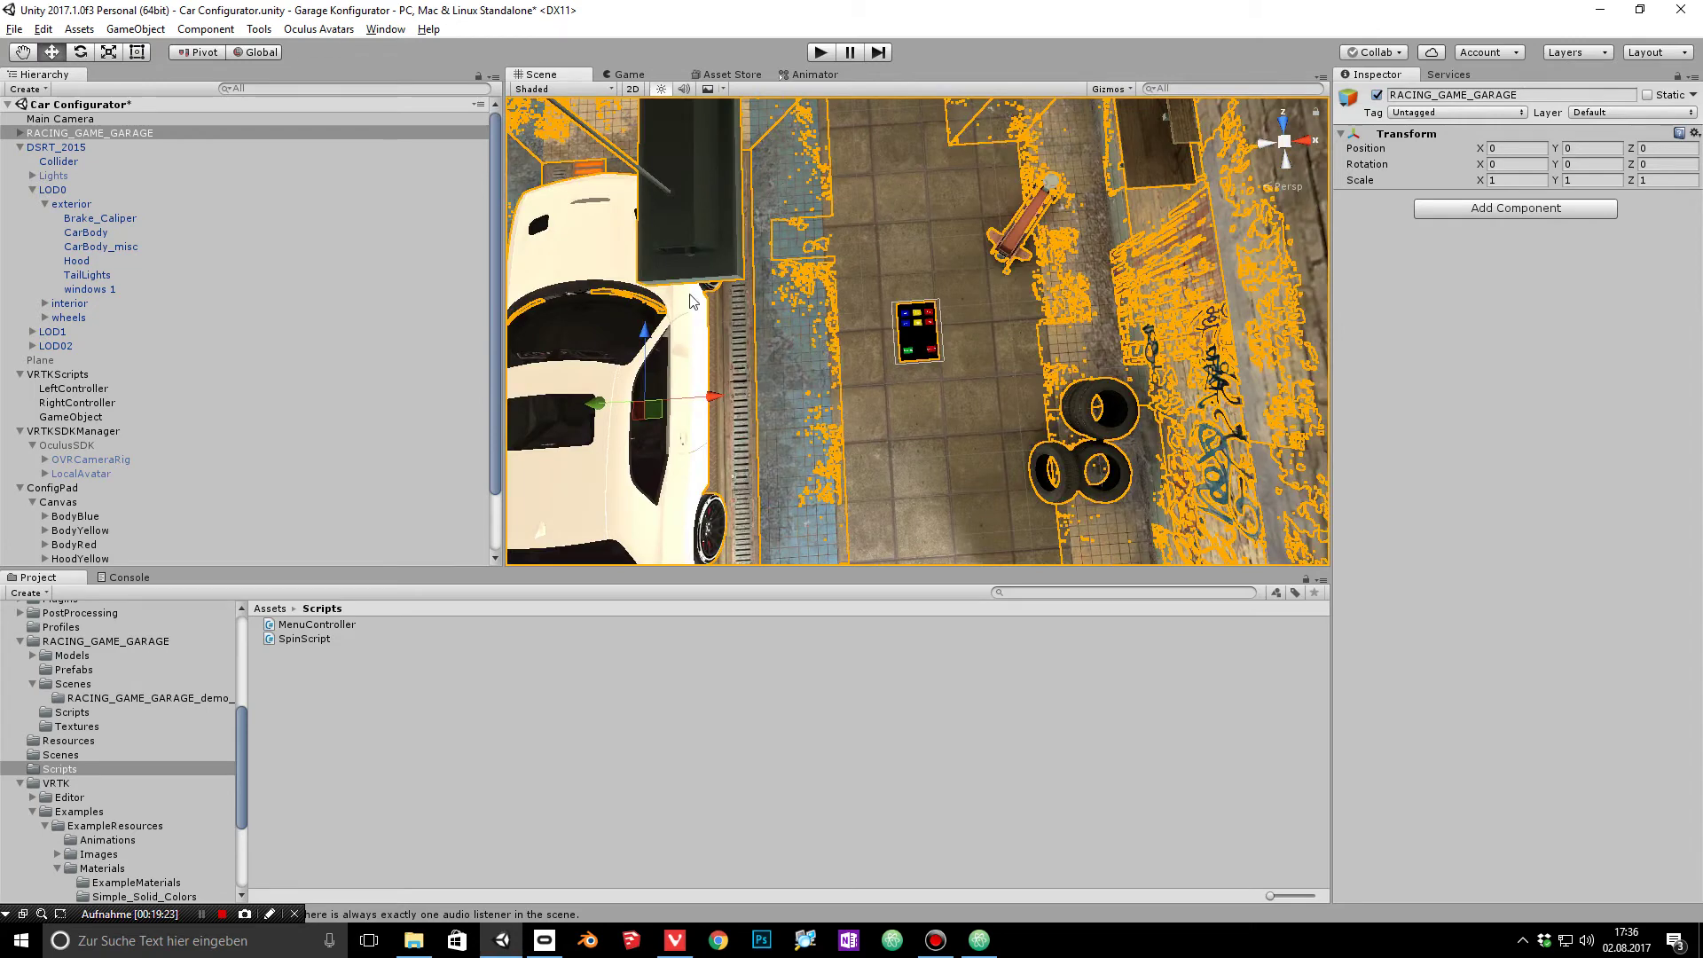
click(690, 295)
alt+drag(996, 383, 603, 408)
click(824, 53)
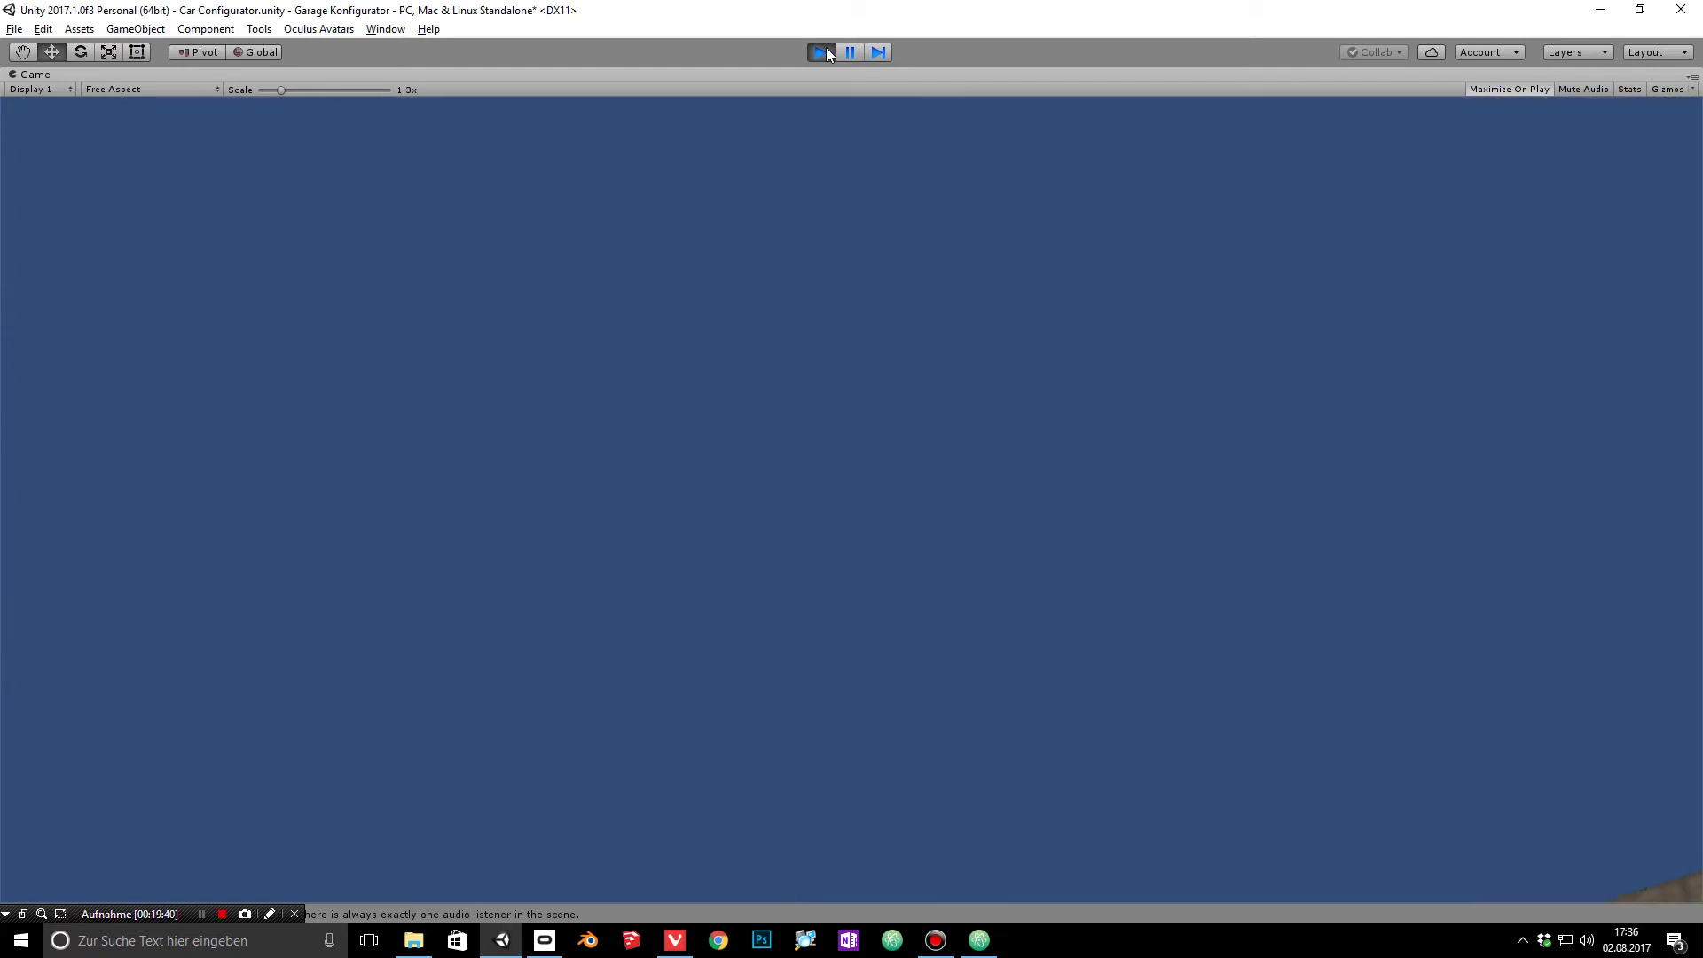
click(827, 52)
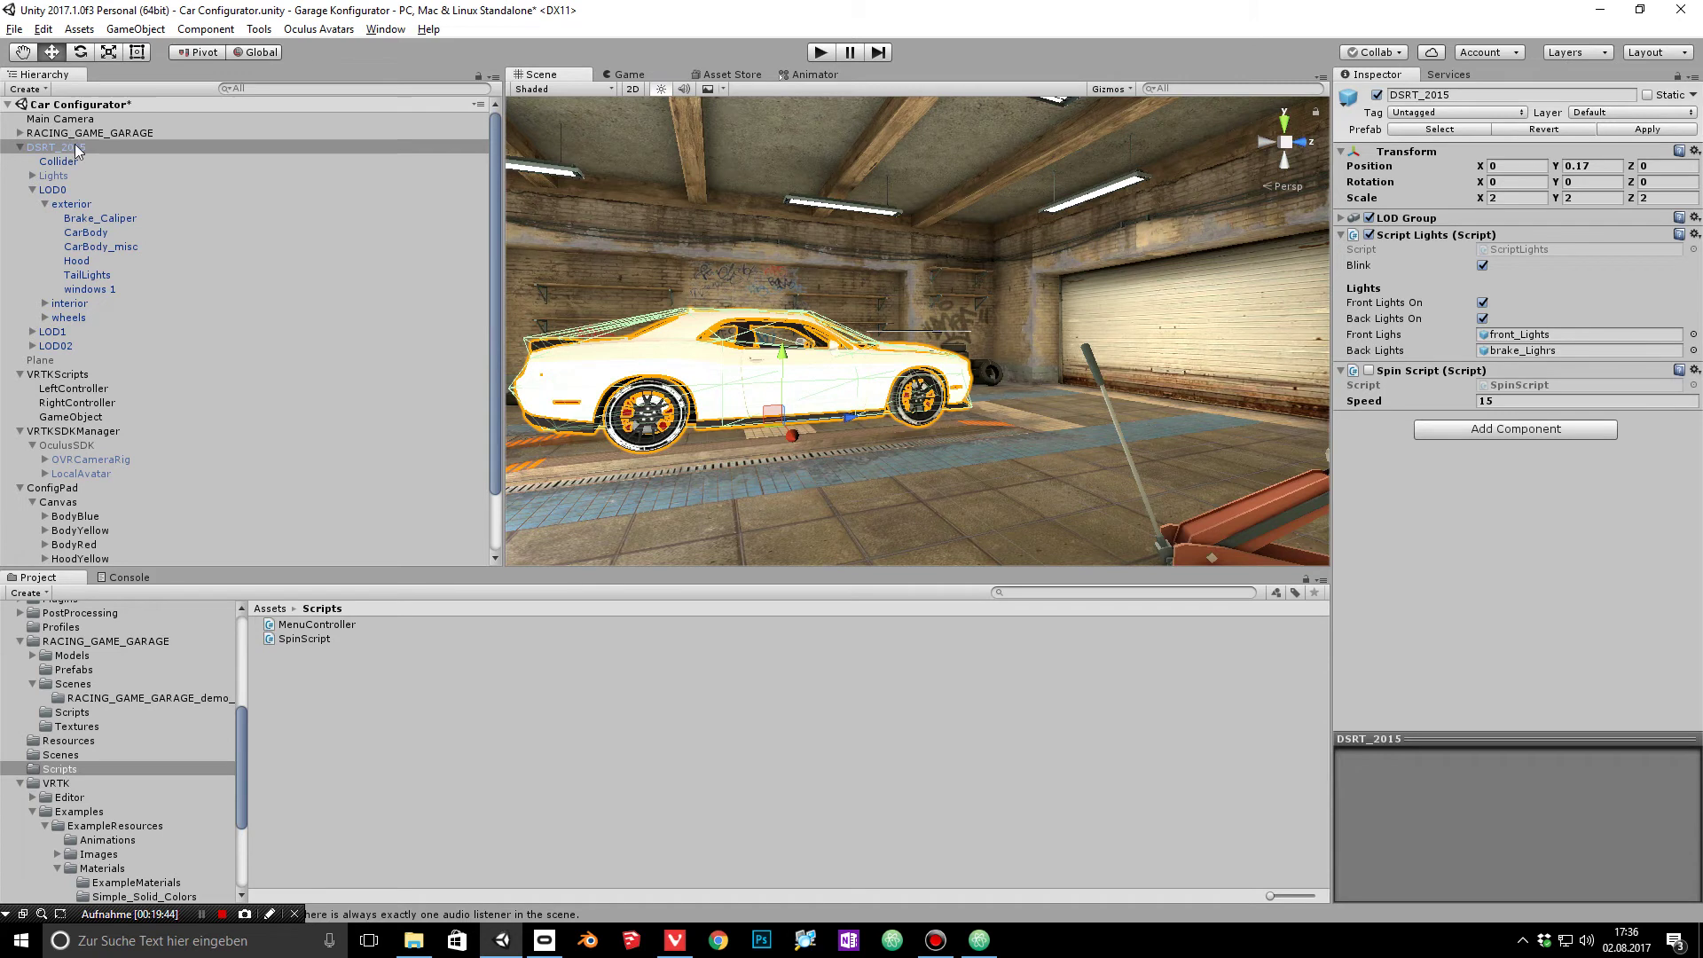
Step: Add a Box Collider to the garage floor mesh_floor_01 and test-run the scene
click(915, 520)
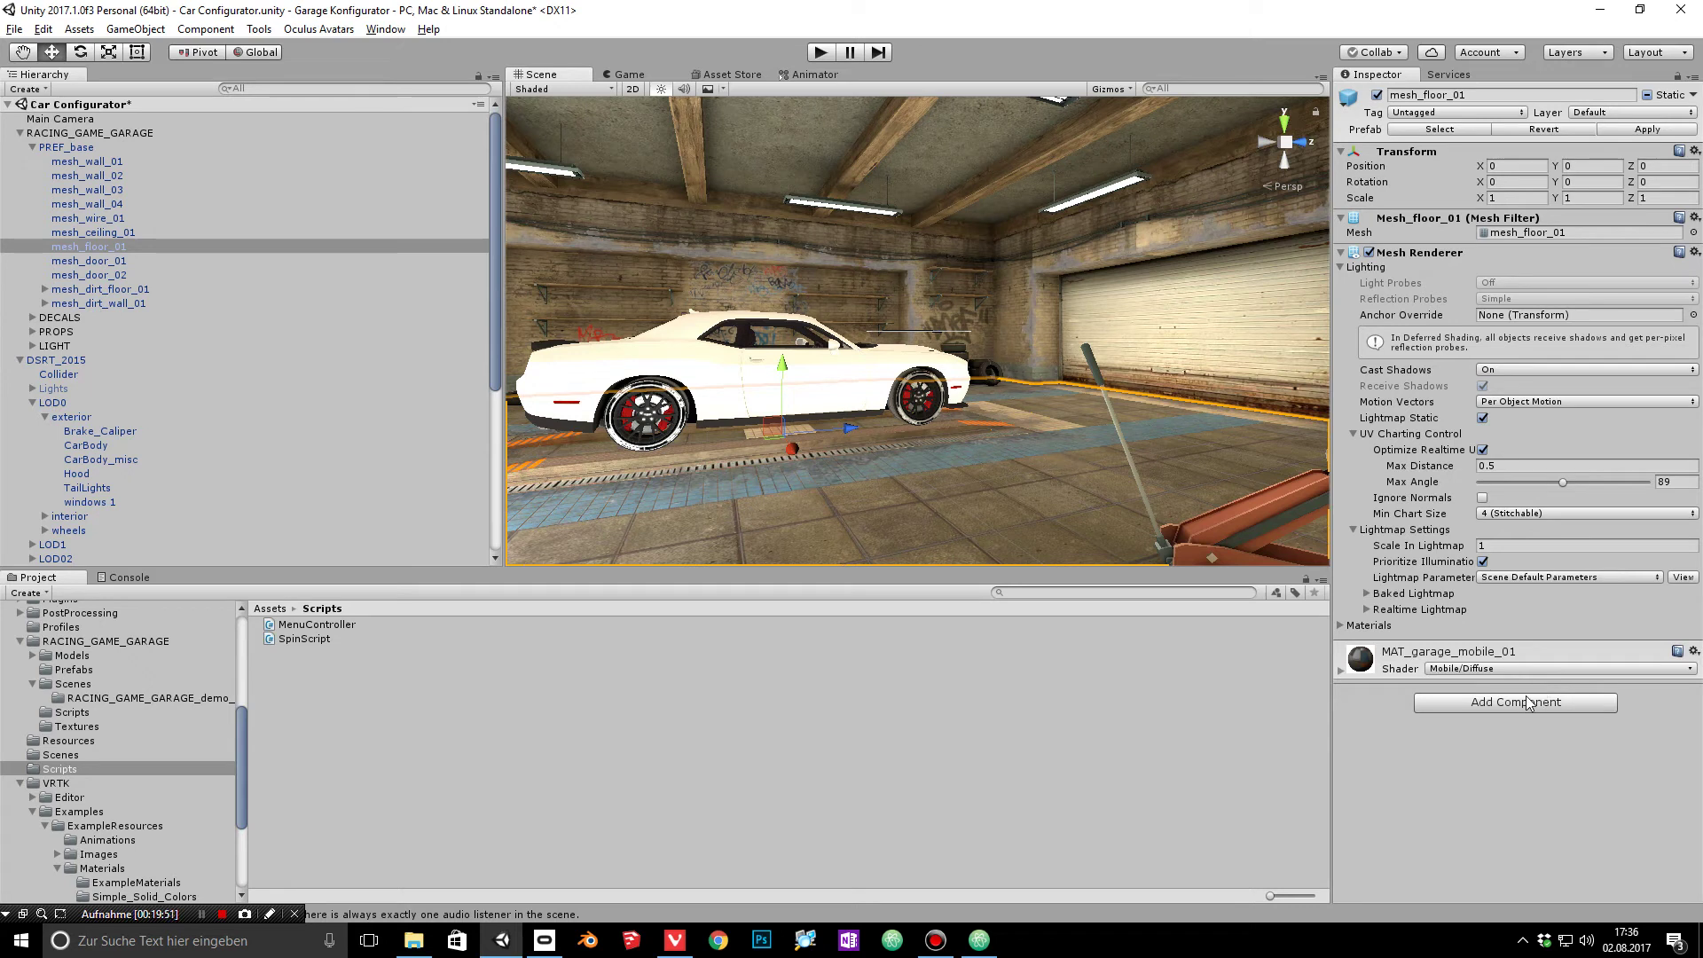
click(1465, 706)
text(b)
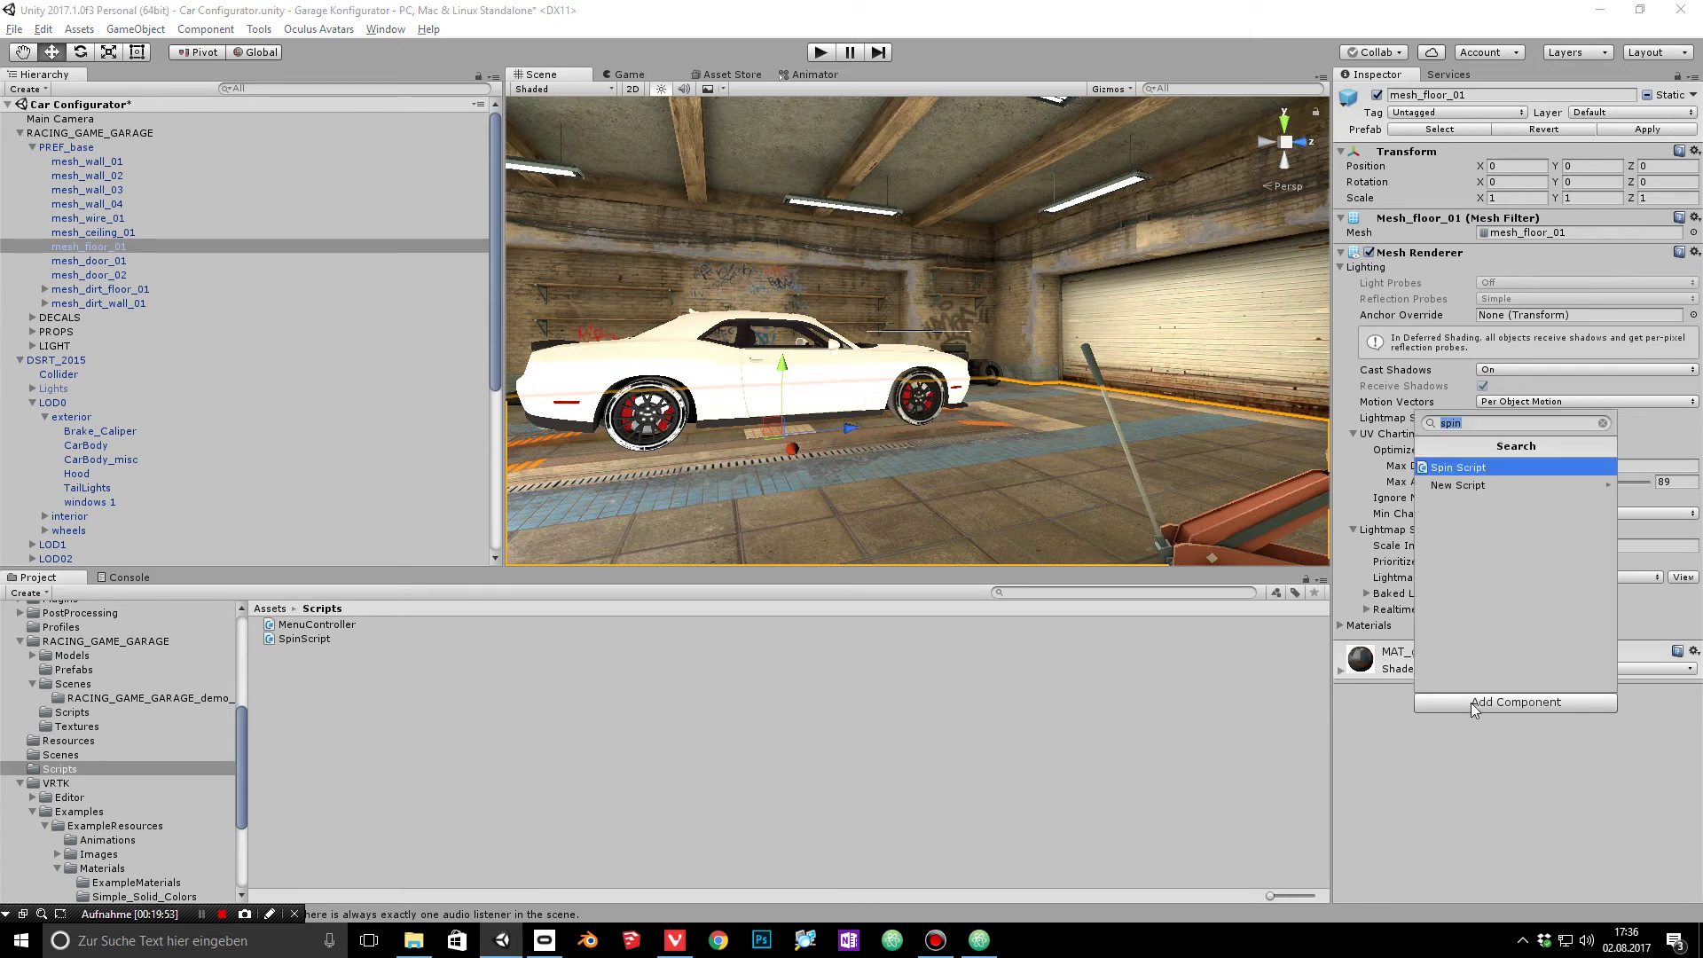
text(ox)
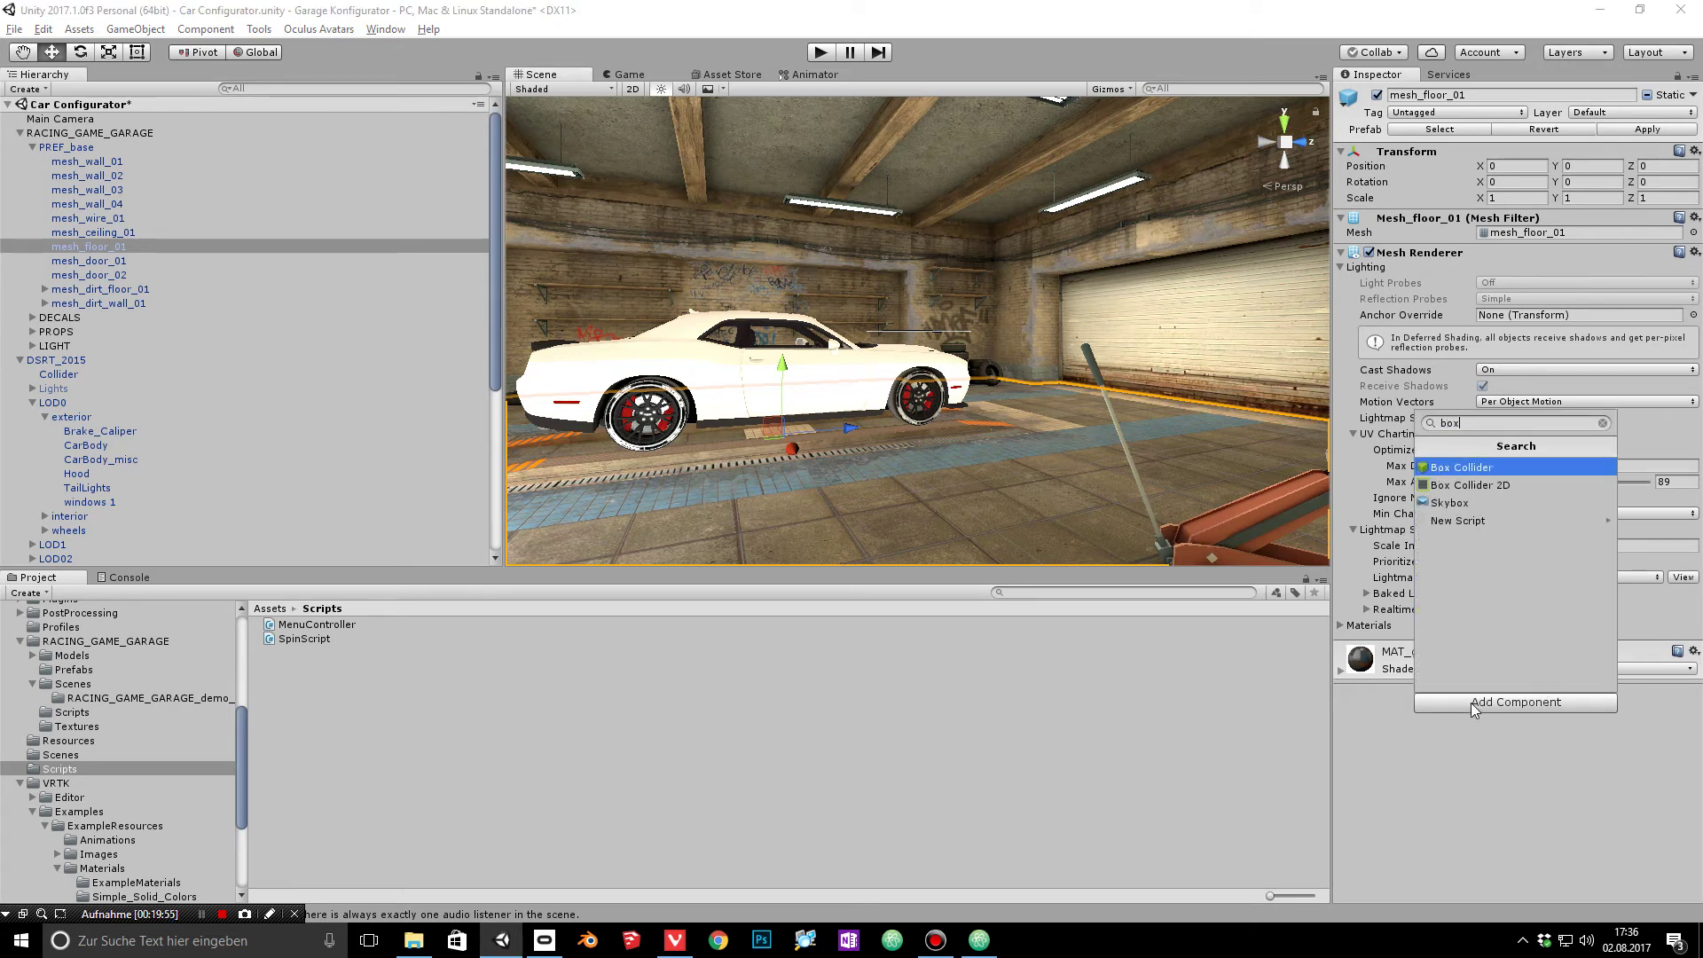
key(Return)
click(818, 55)
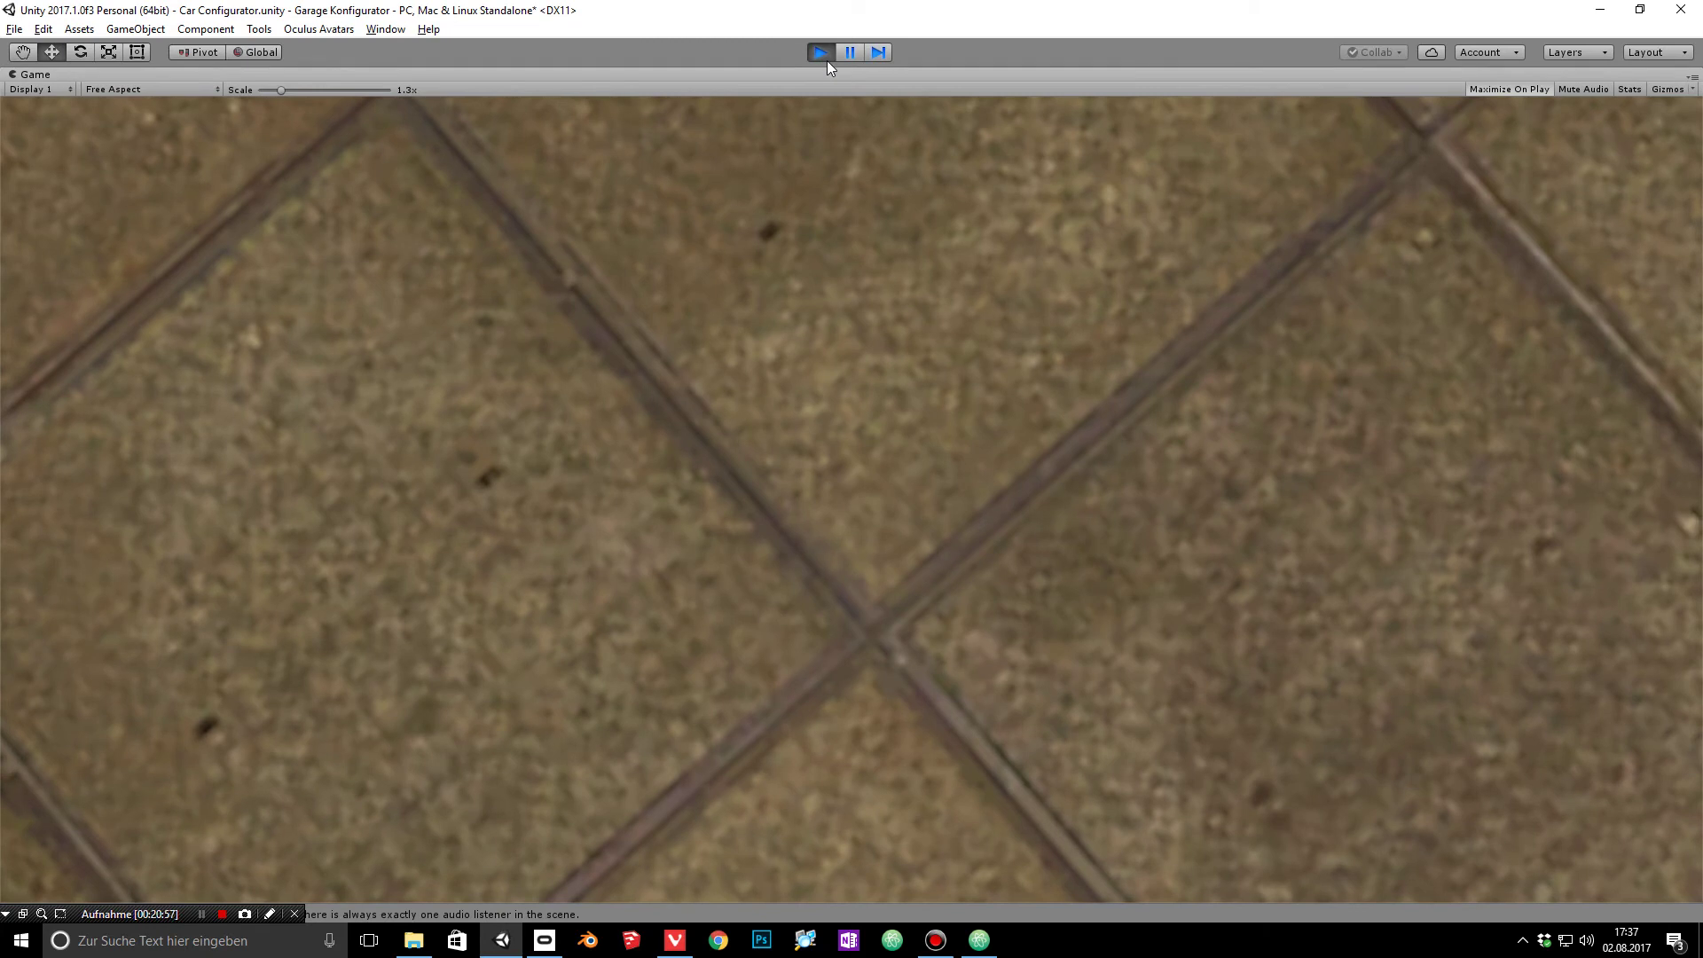
click(824, 54)
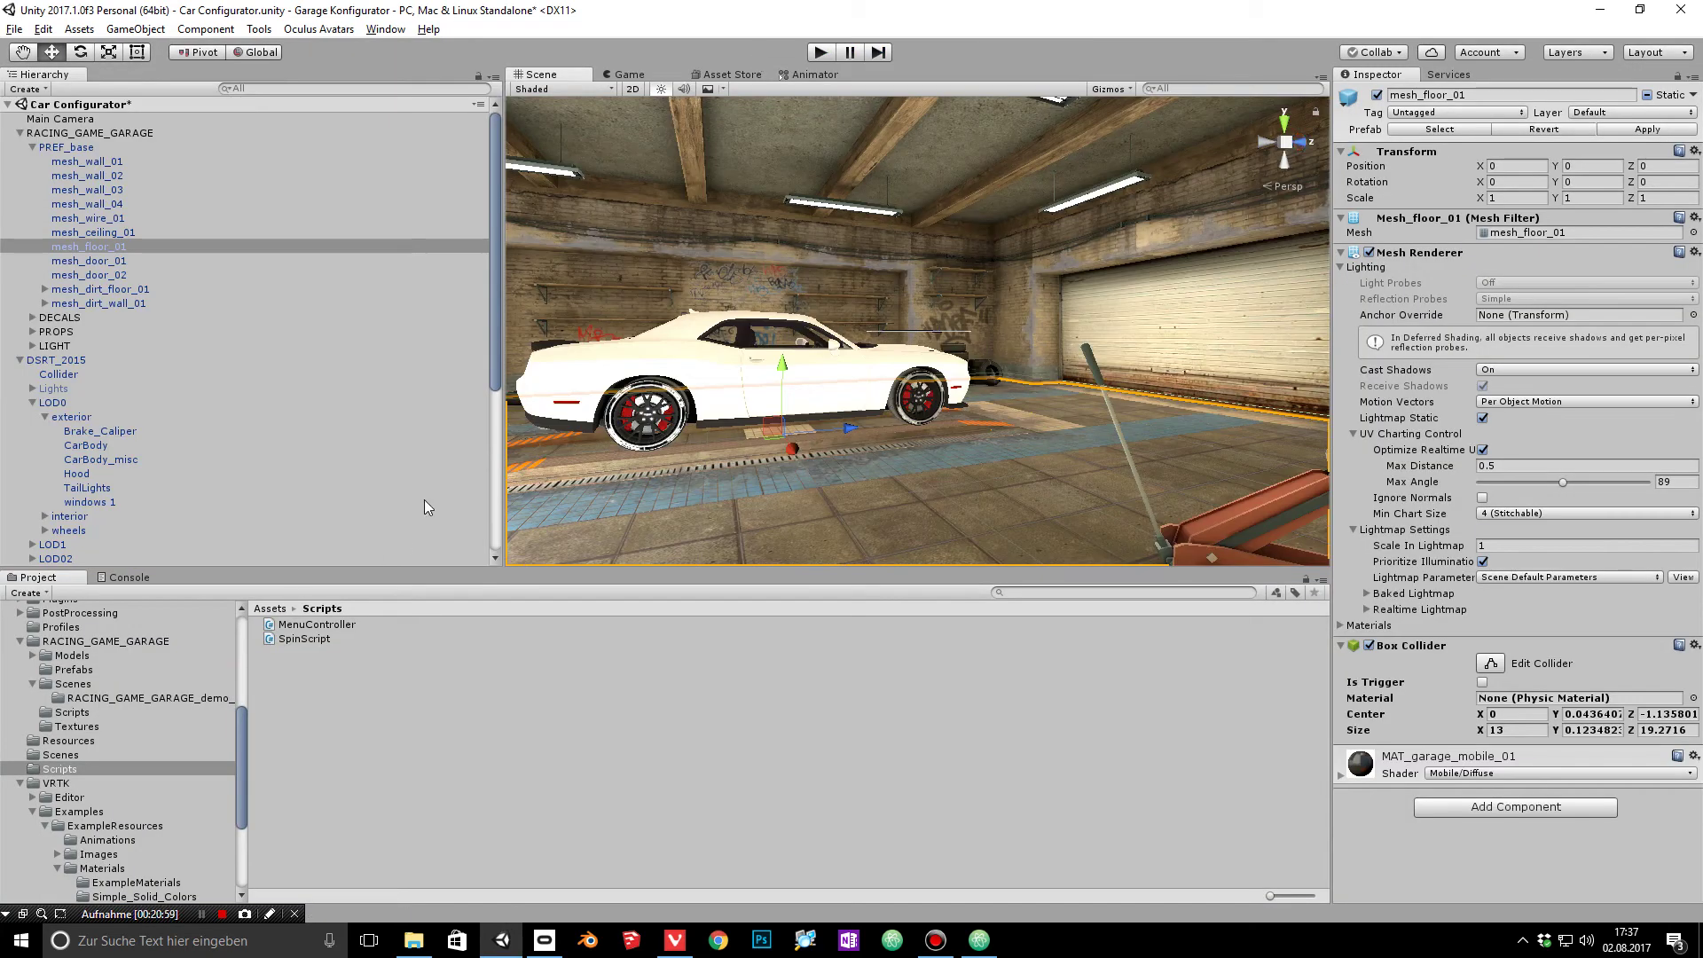
Step: Set the RotateOff button's width to 180 and move it on the ConfigPad to Pos X 200
click(20, 133)
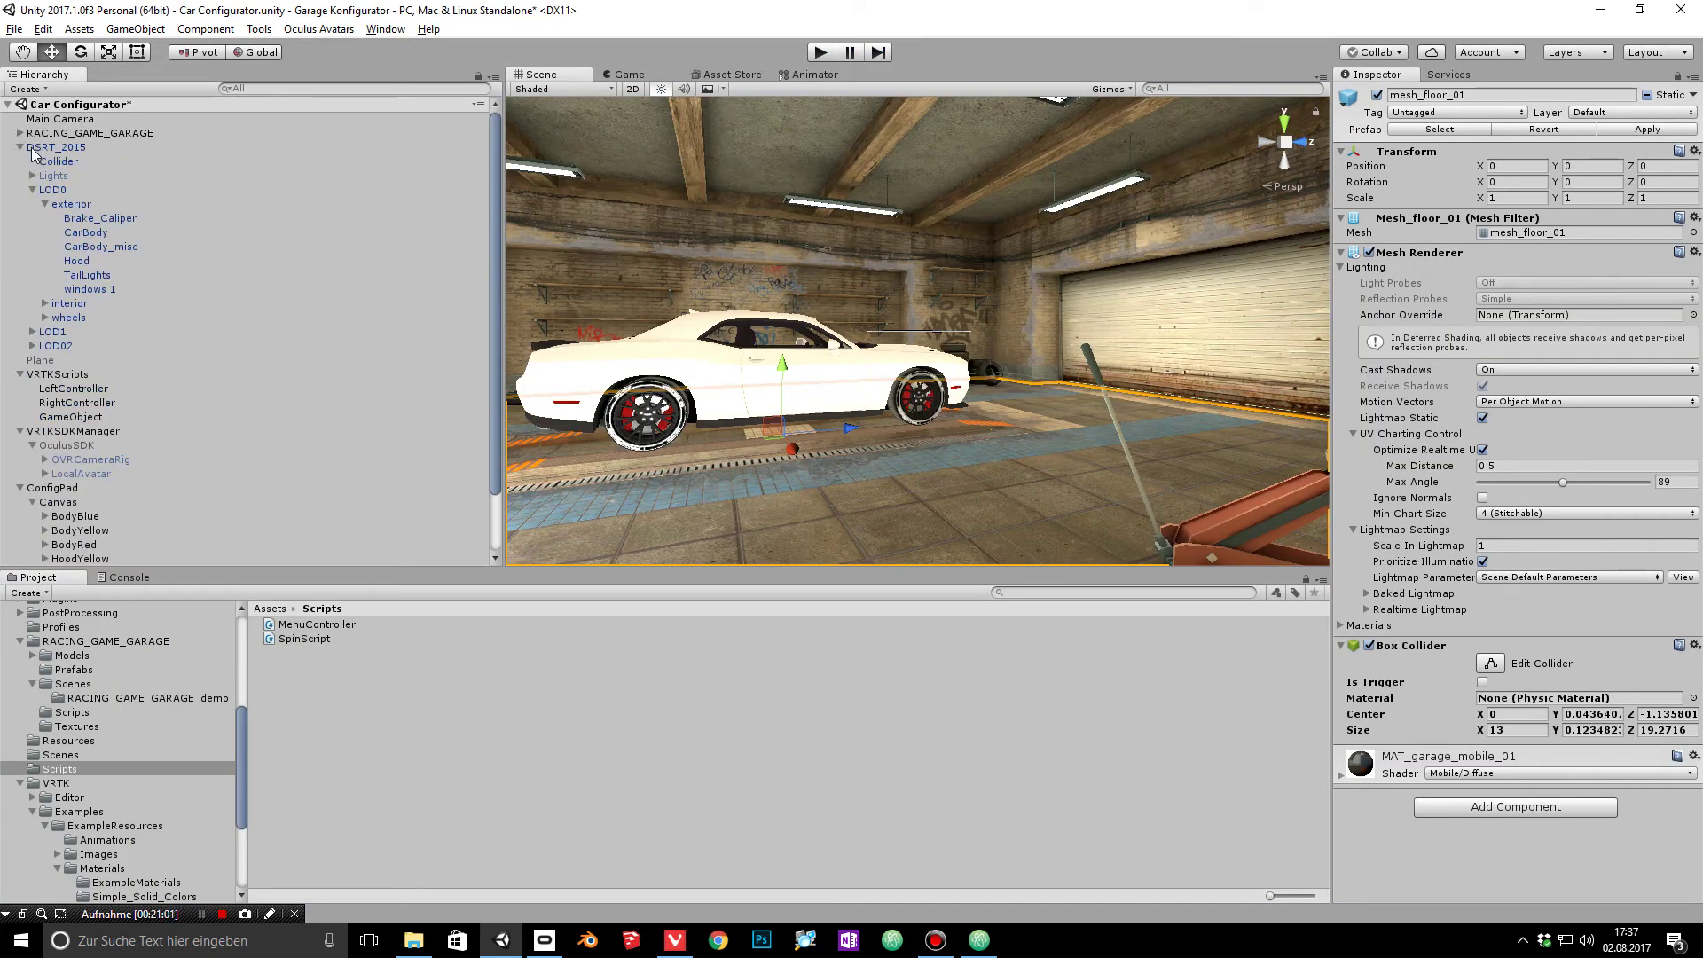
click(19, 148)
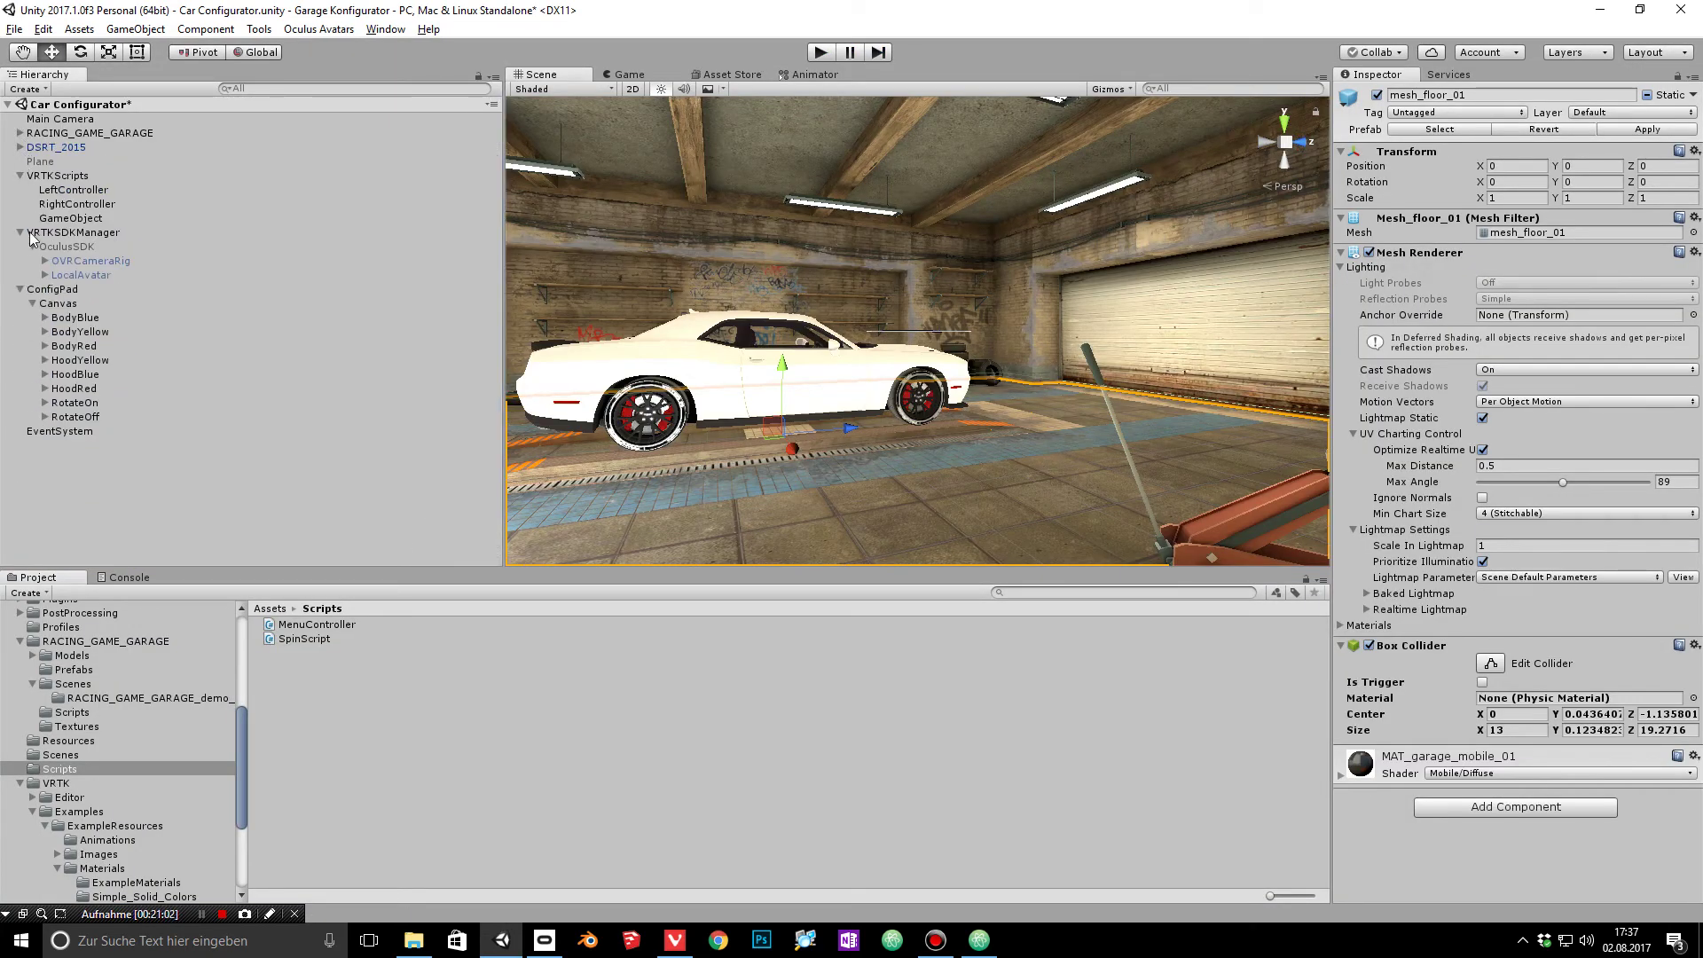
click(95, 405)
click(80, 417)
click(1525, 192)
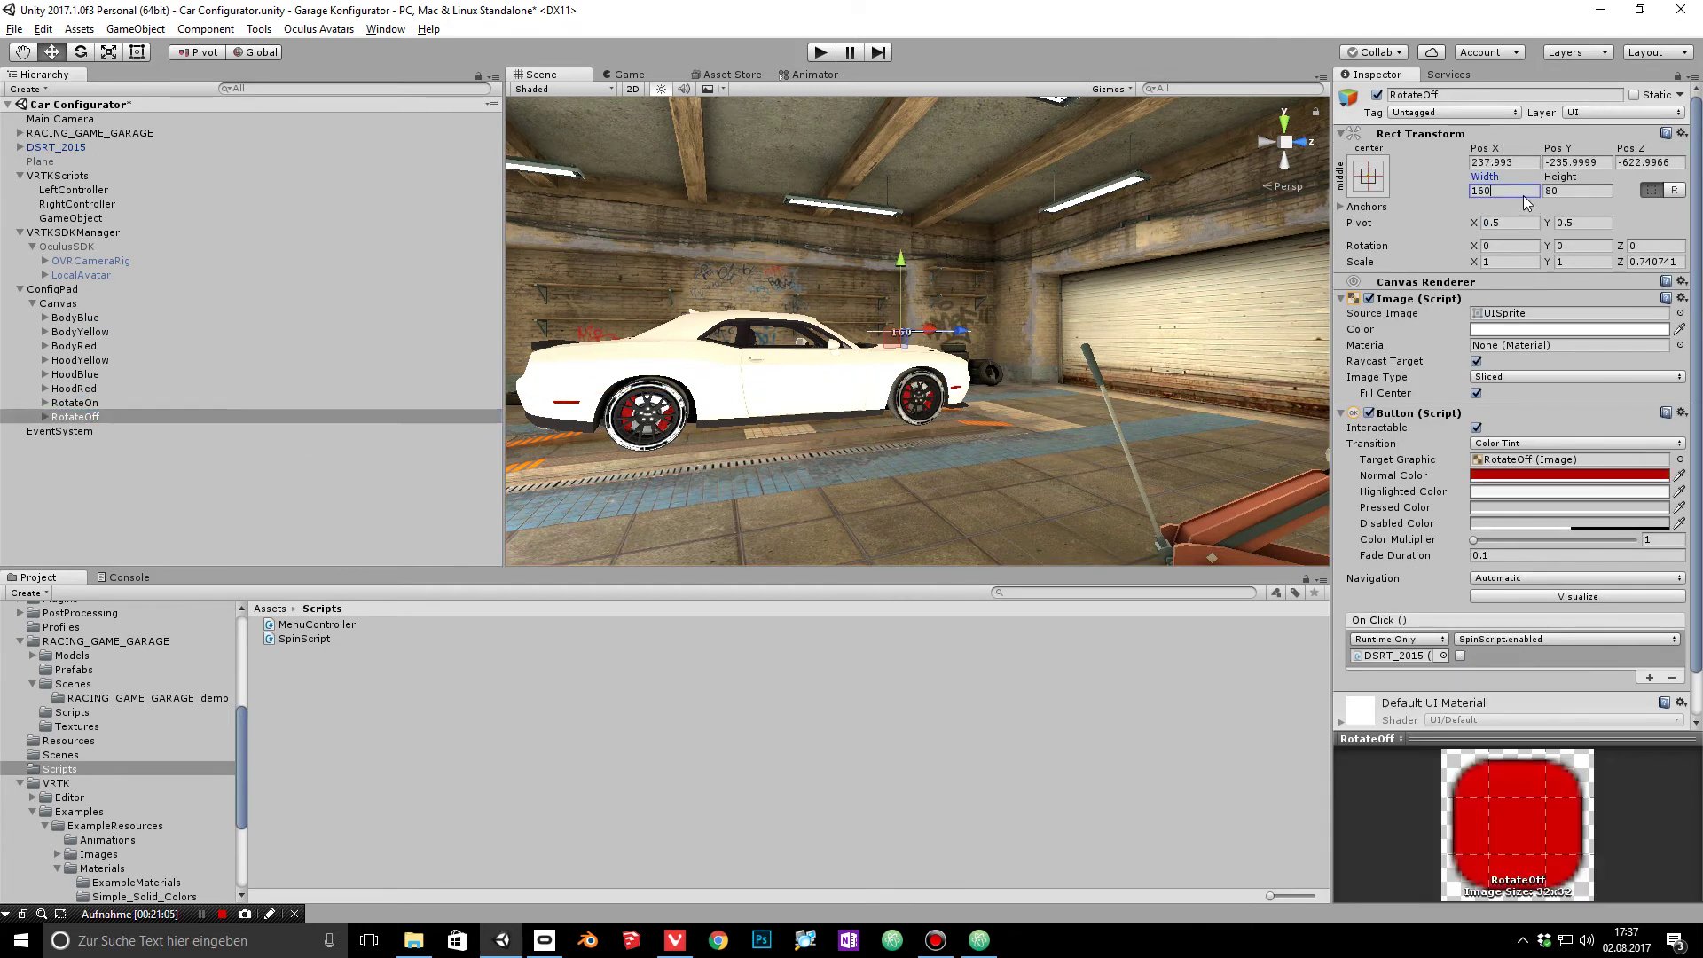
text(180)
click(98, 421)
double_click(73, 291)
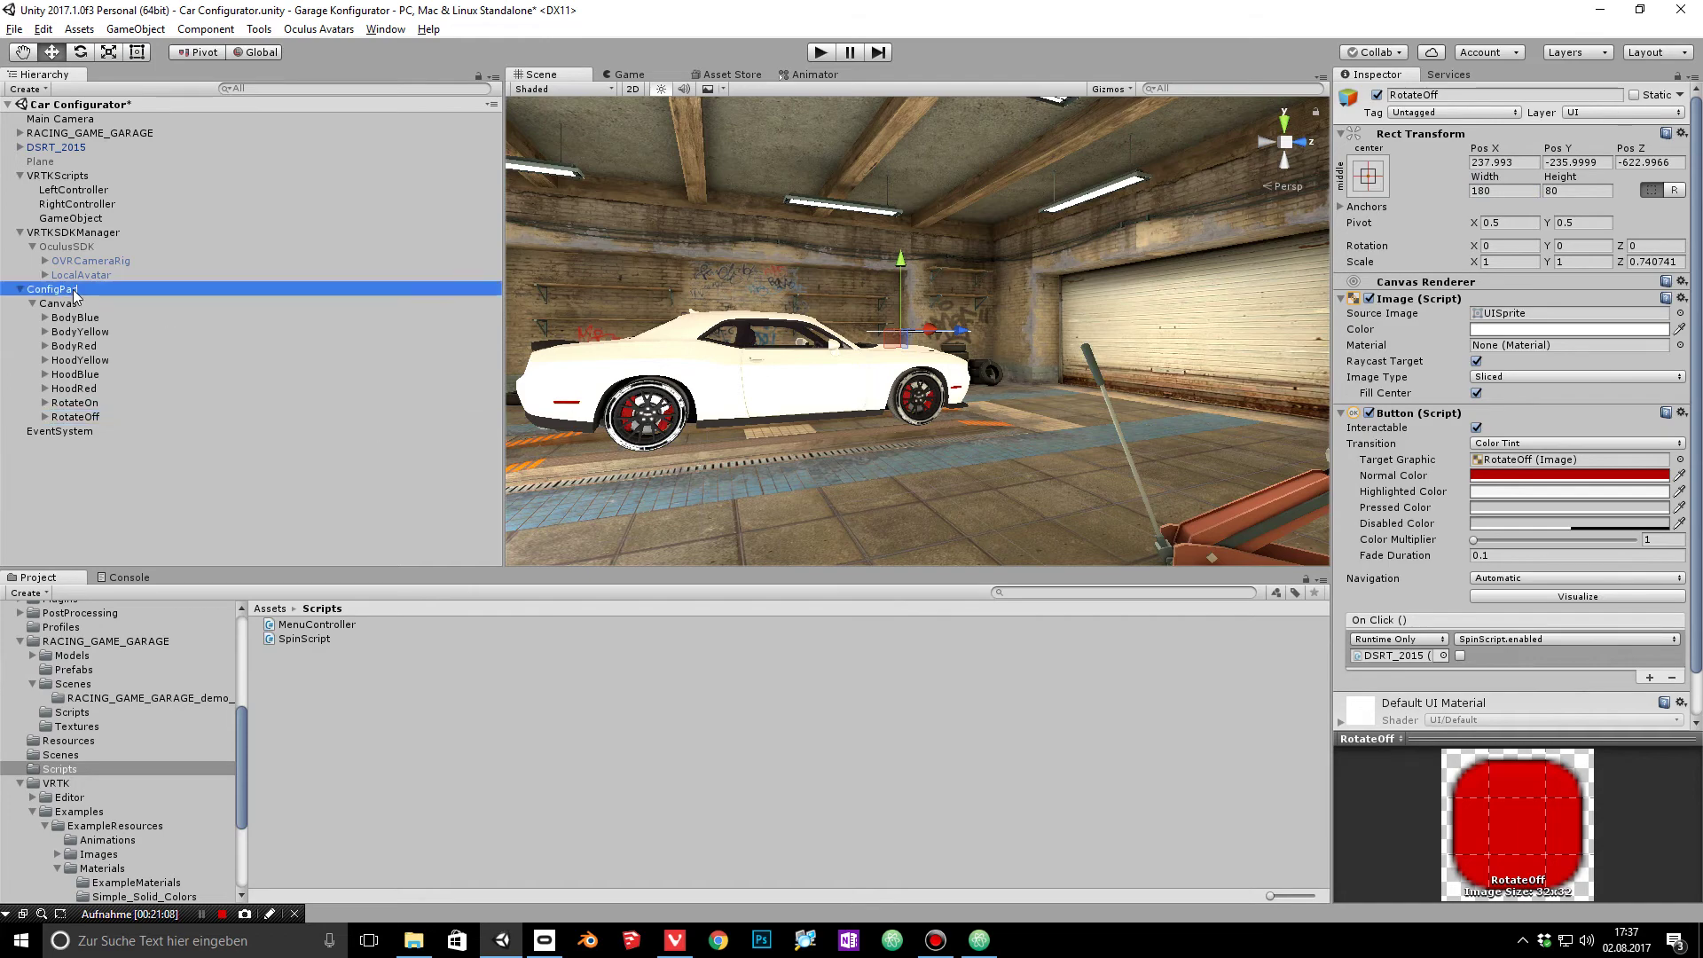
alt+drag(866, 324, 1031, 426)
click(998, 432)
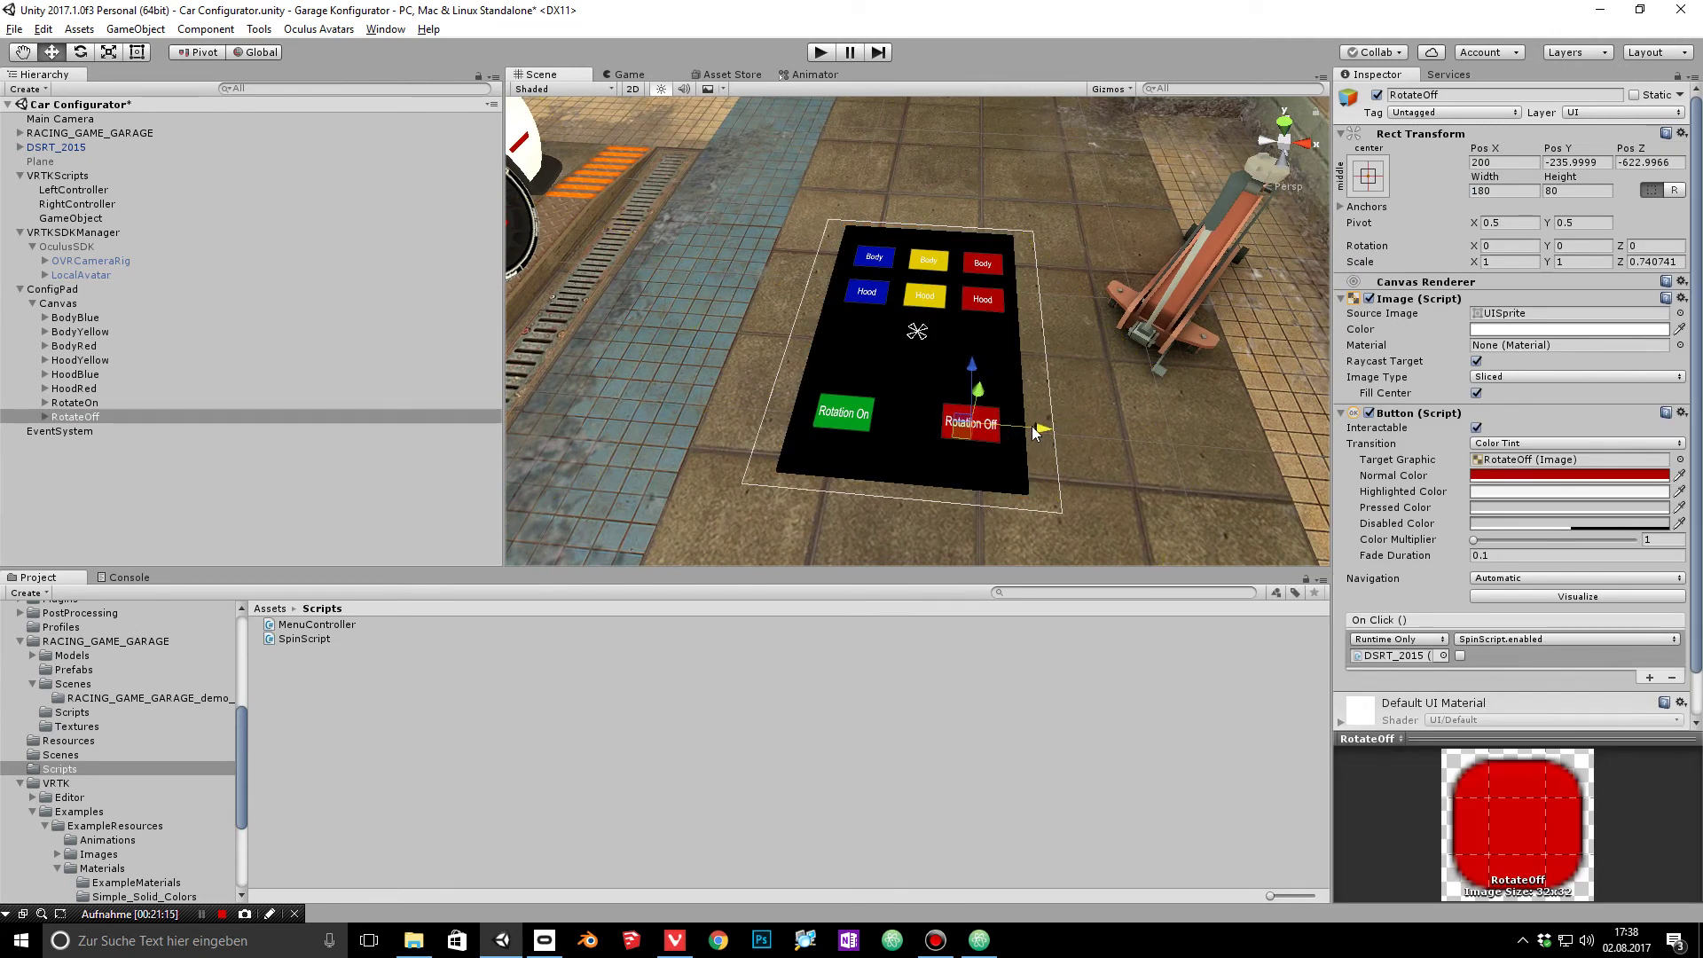
Step: Find the Glass material in the project assets and apply it to the ConfigPad's black surface
text(glass)
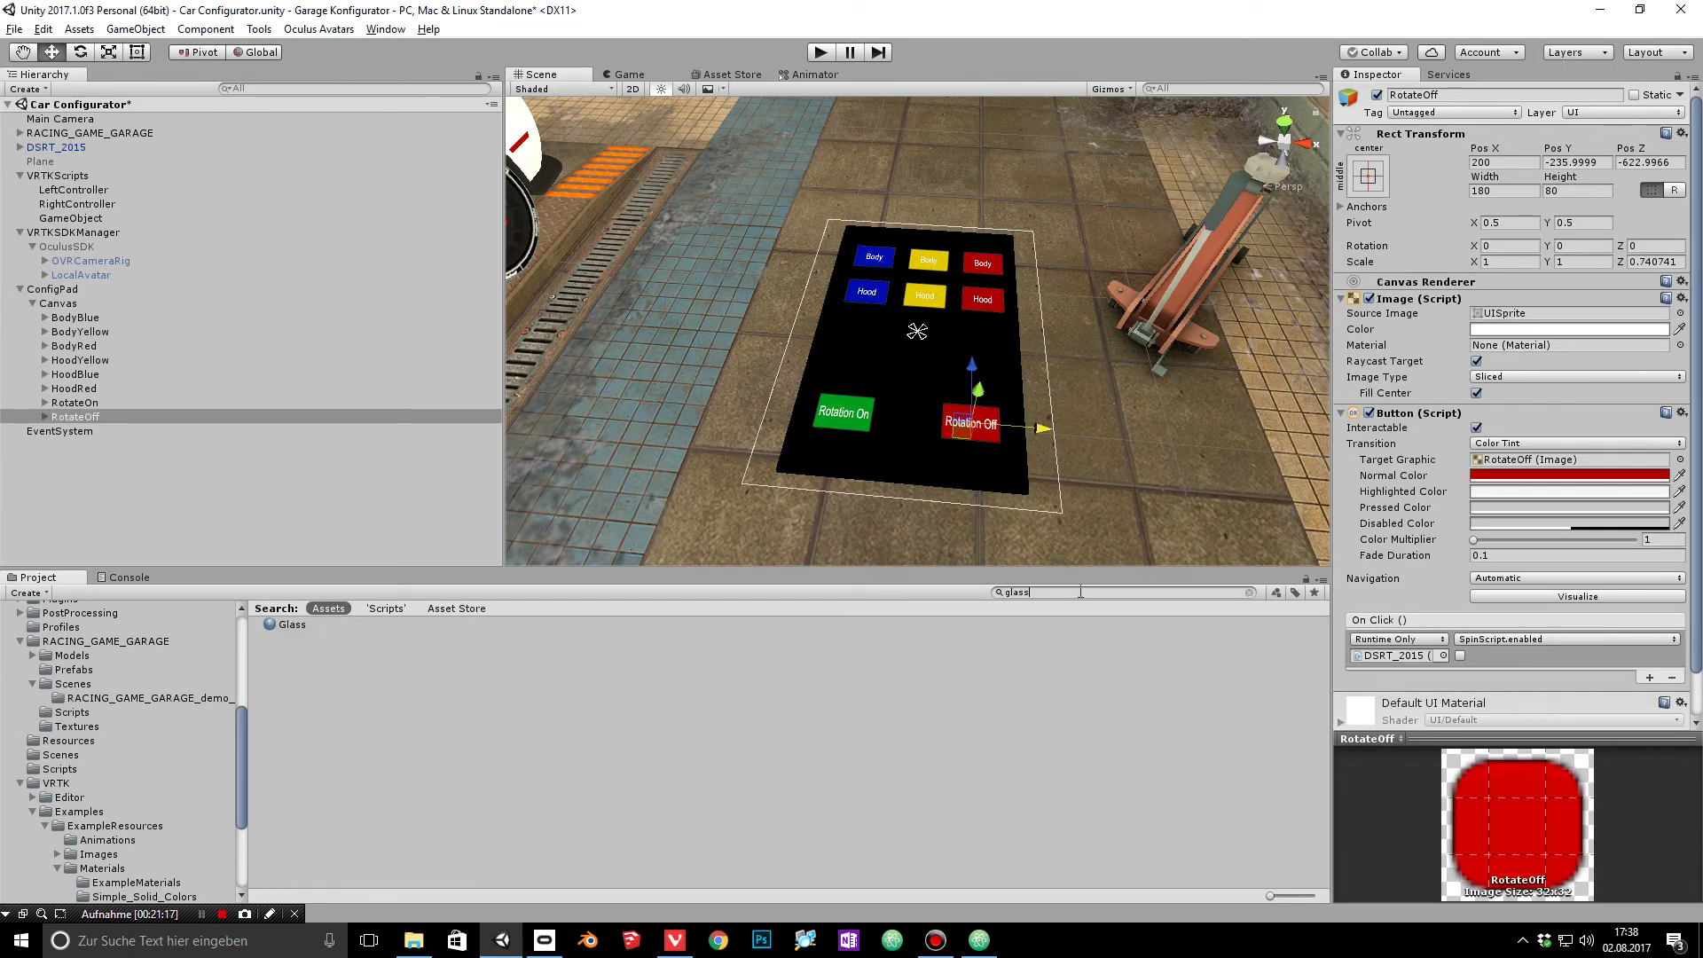
drag(279, 620, 953, 381)
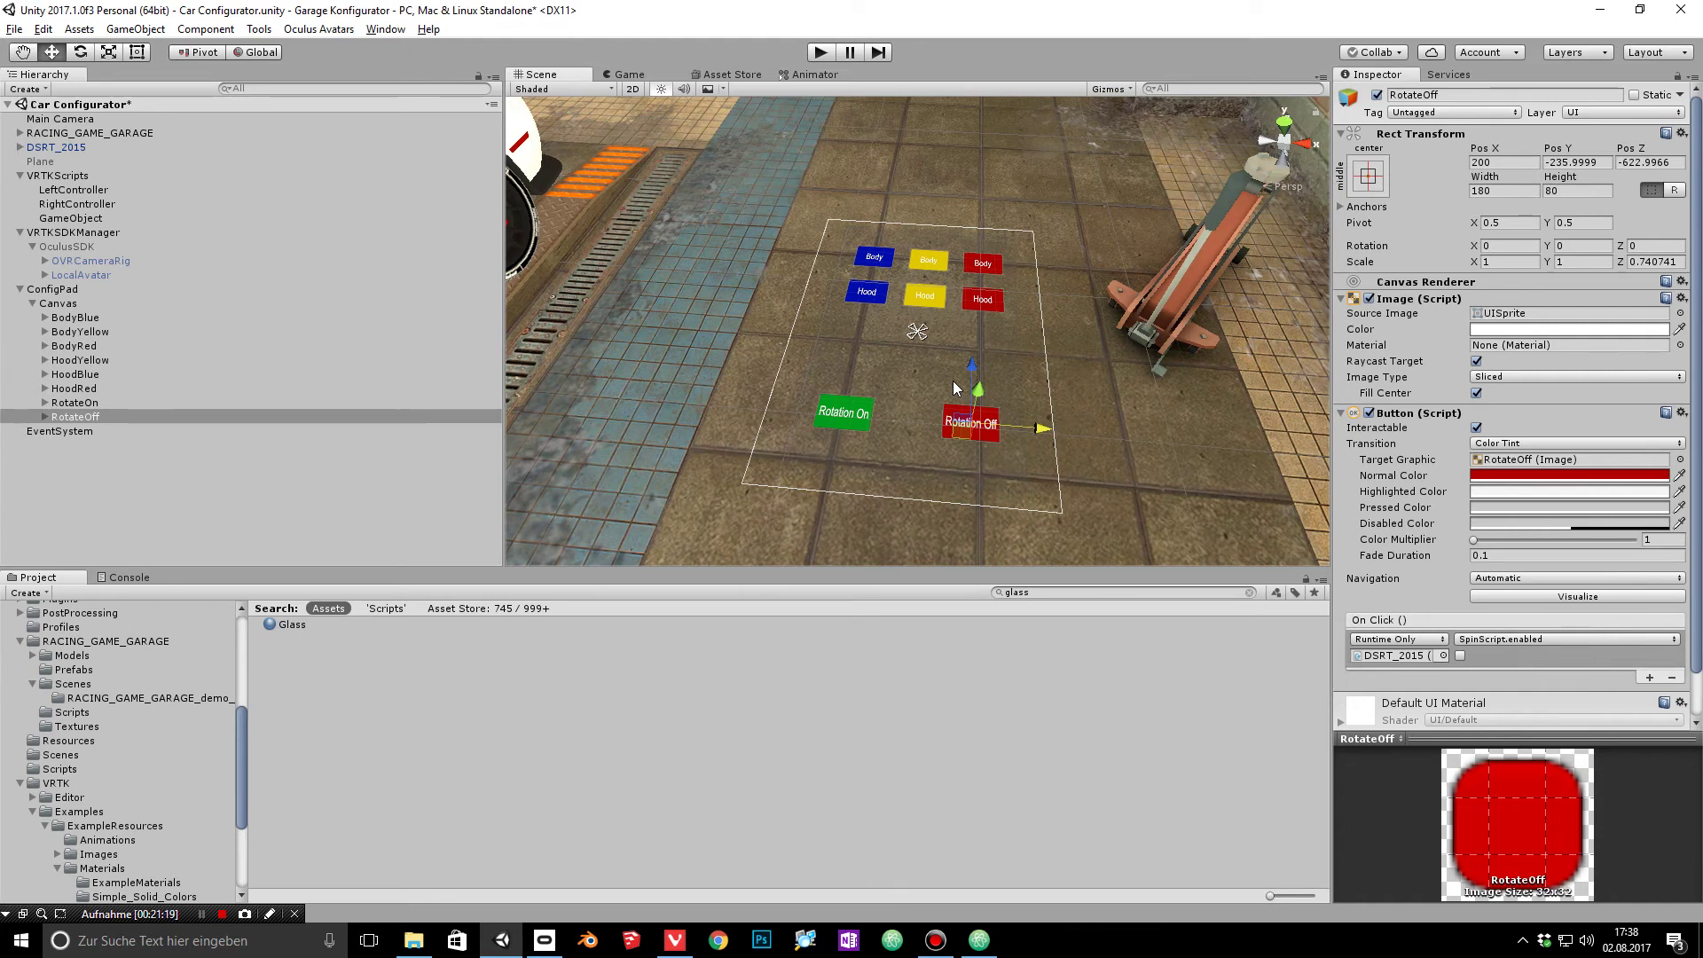
scroll(1101, 367, down, 3)
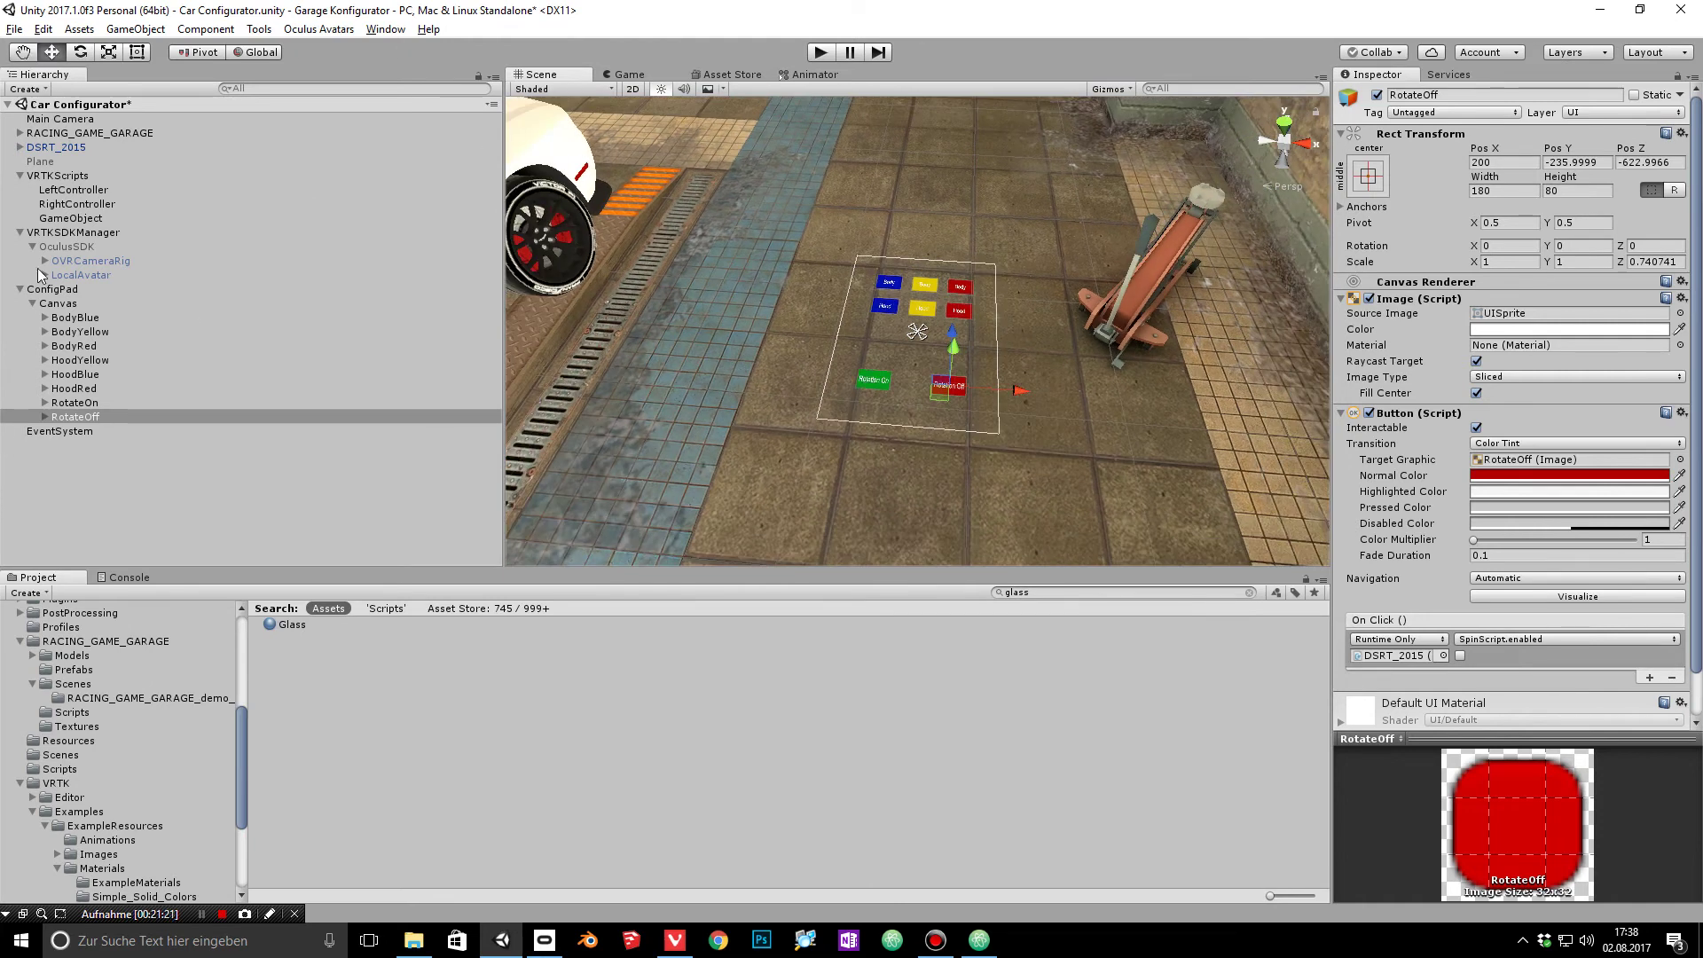
Step: Collapse the expanded objects in the hierarchy and create a 3D Cylinder in the scene
click(58, 179)
click(23, 163)
click(20, 176)
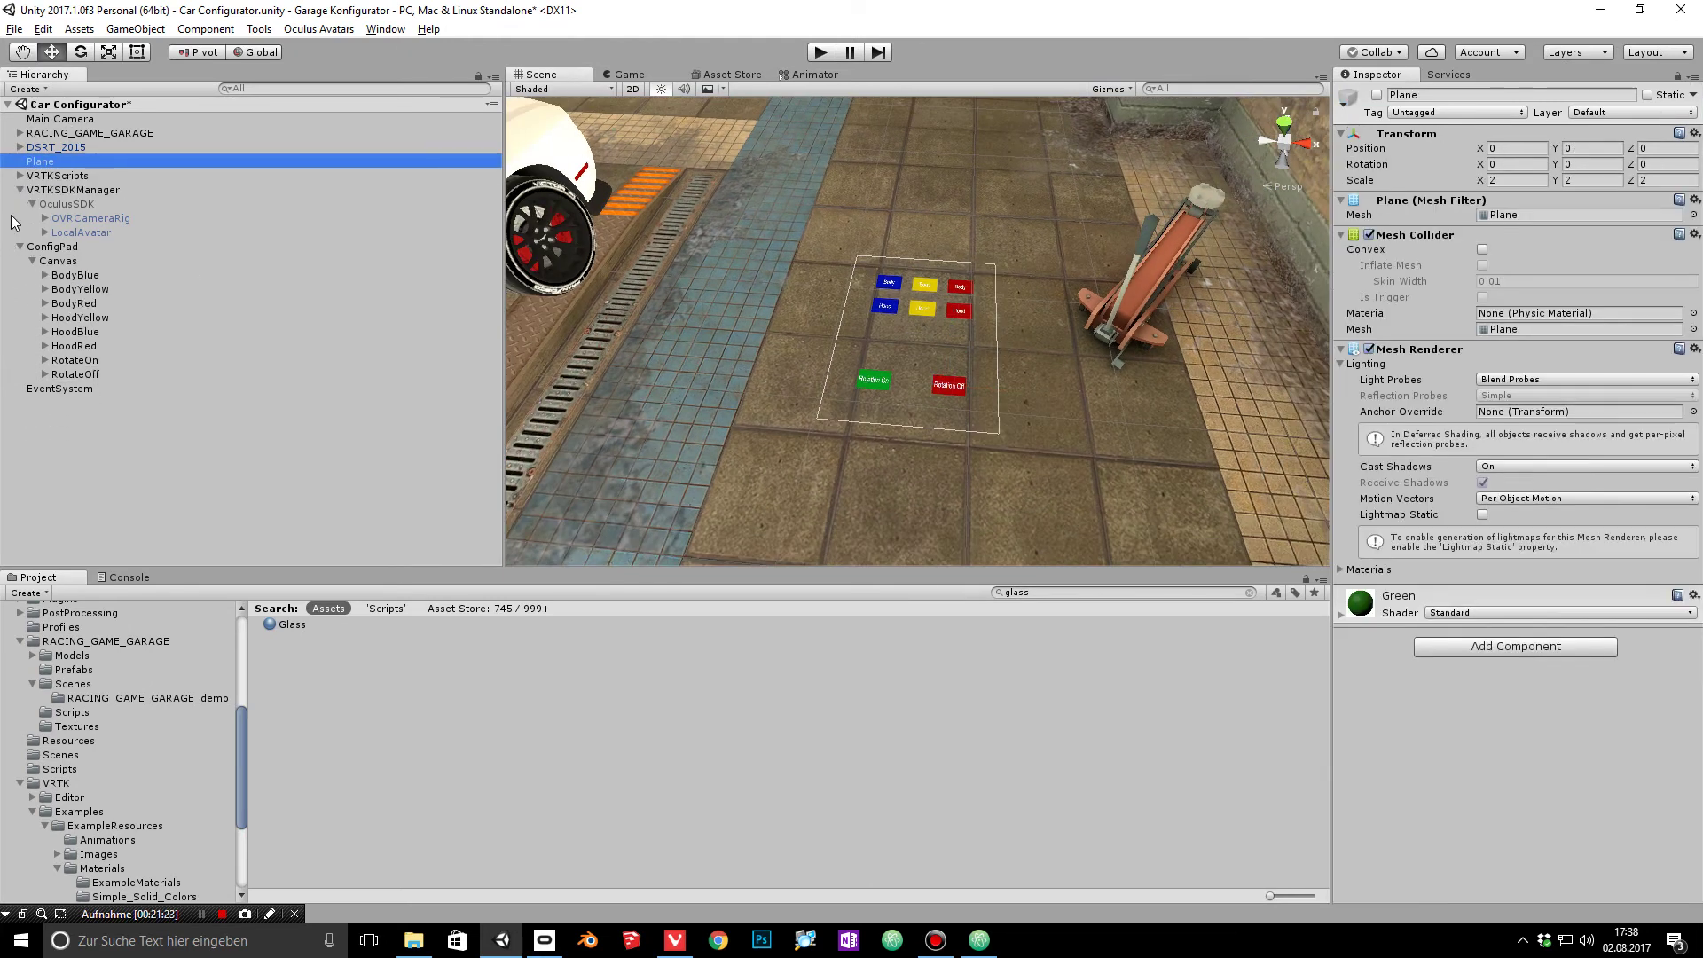
click(20, 190)
click(19, 204)
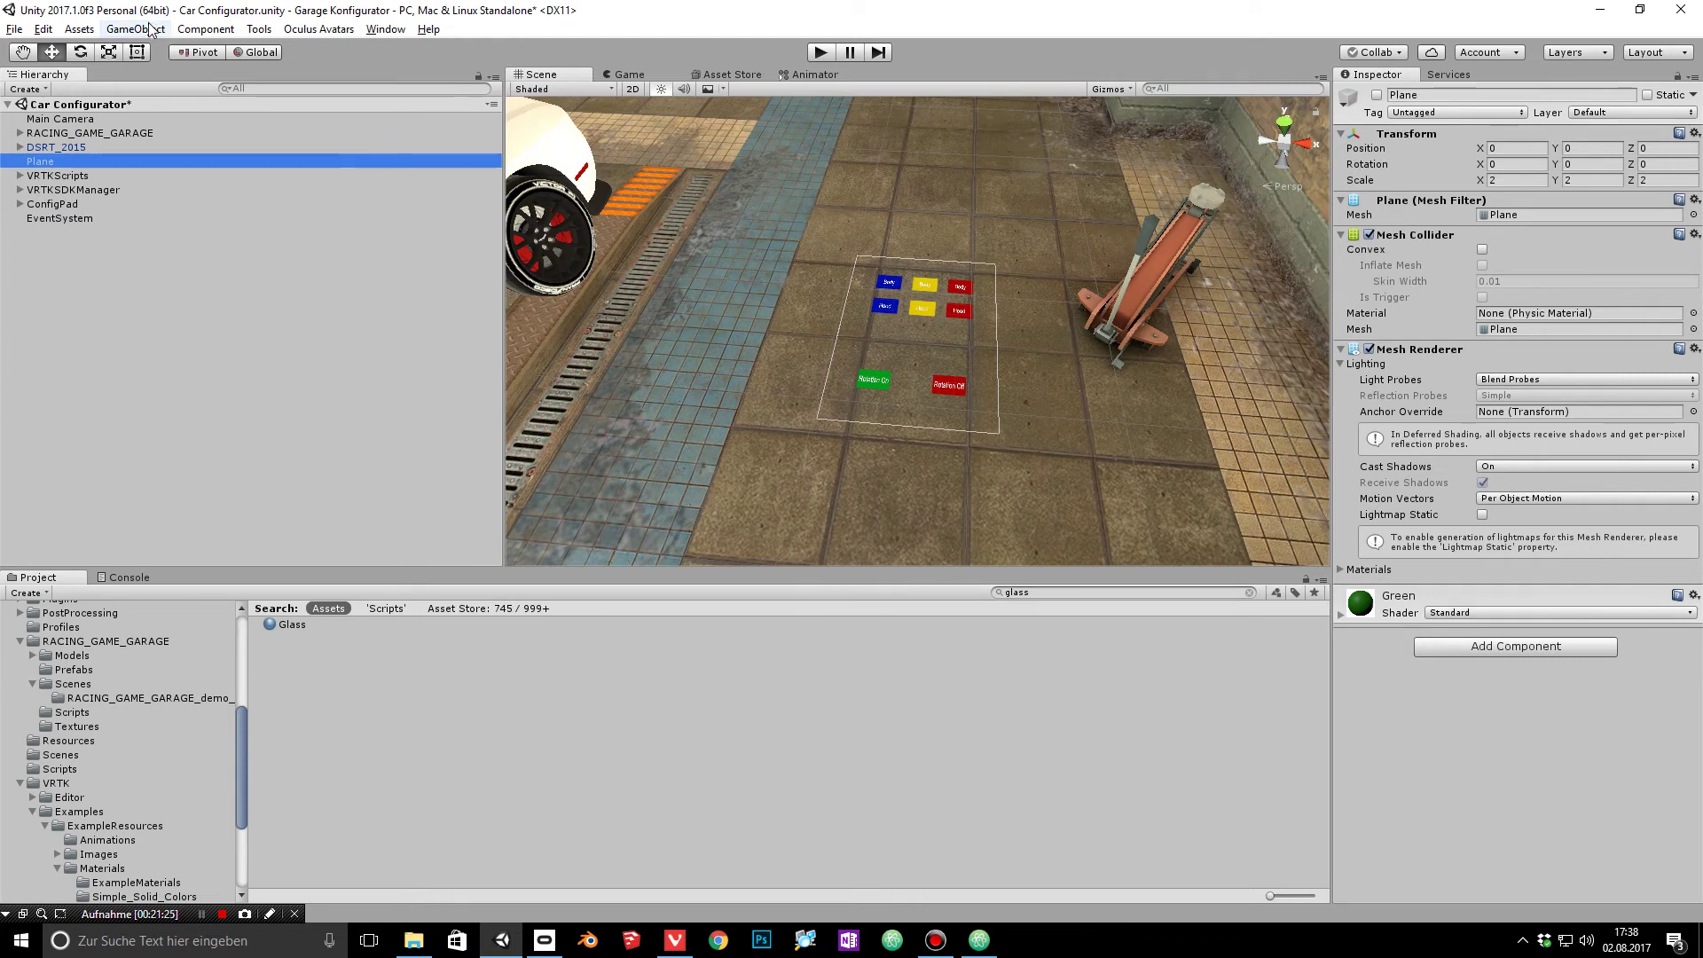
click(135, 28)
mouse_move(206, 28)
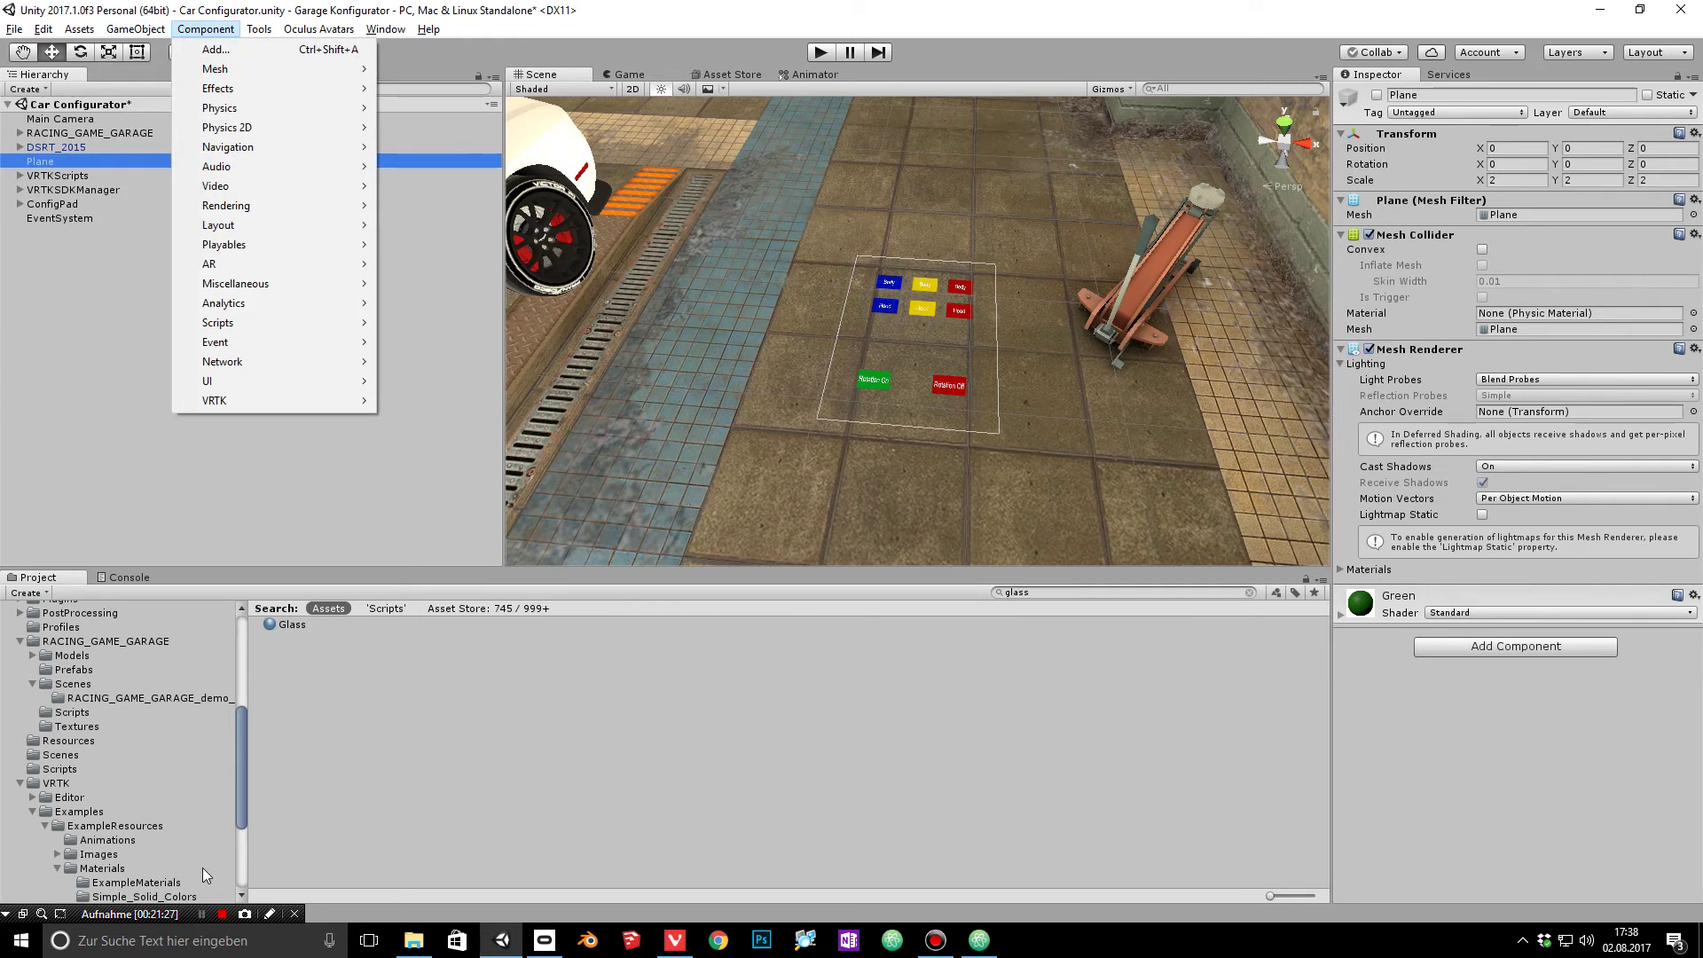
click(200, 914)
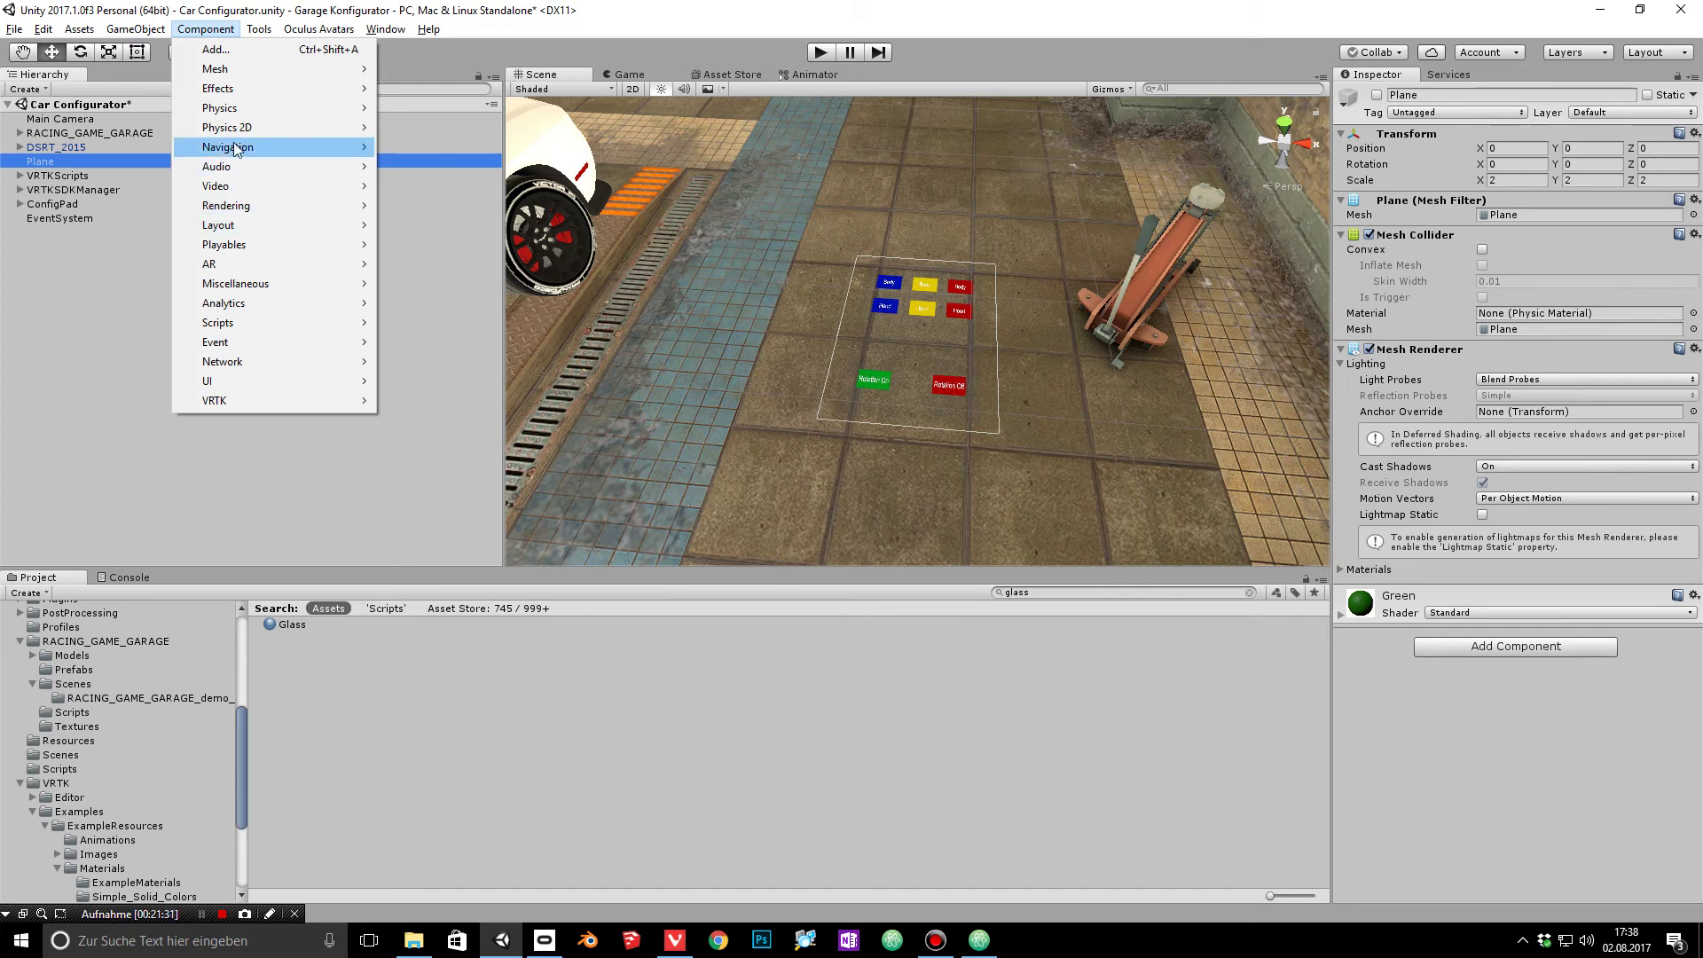
mouse_move(134, 29)
mouse_move(205, 90)
click(422, 147)
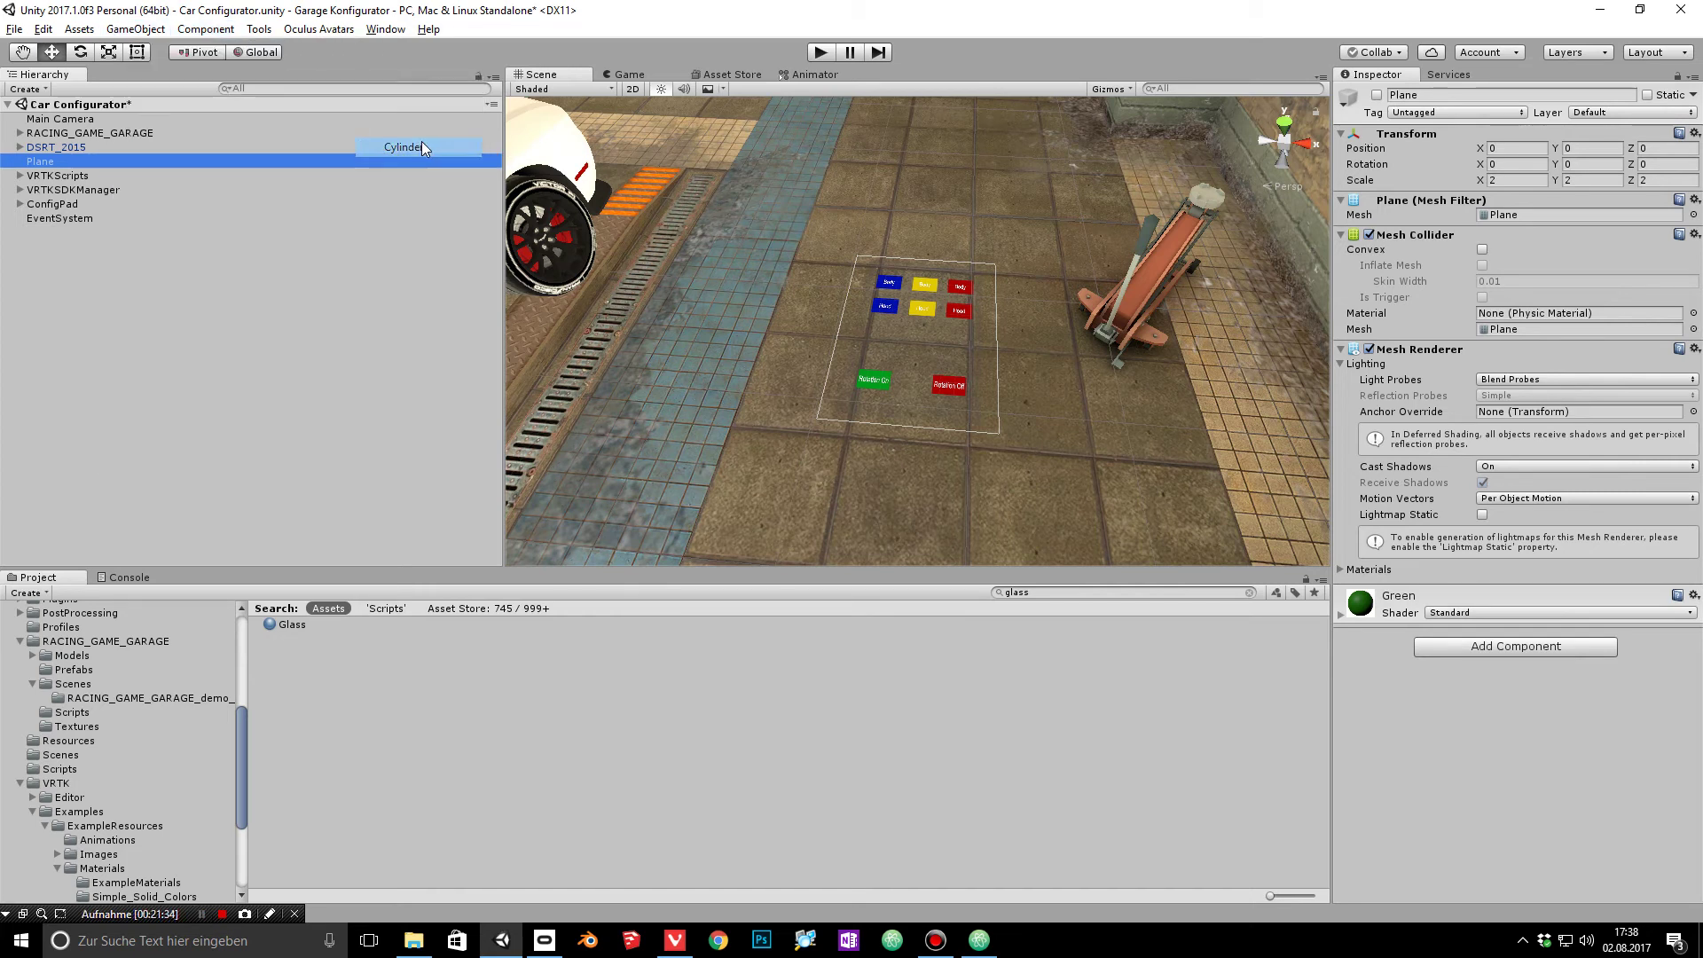
click(203, 913)
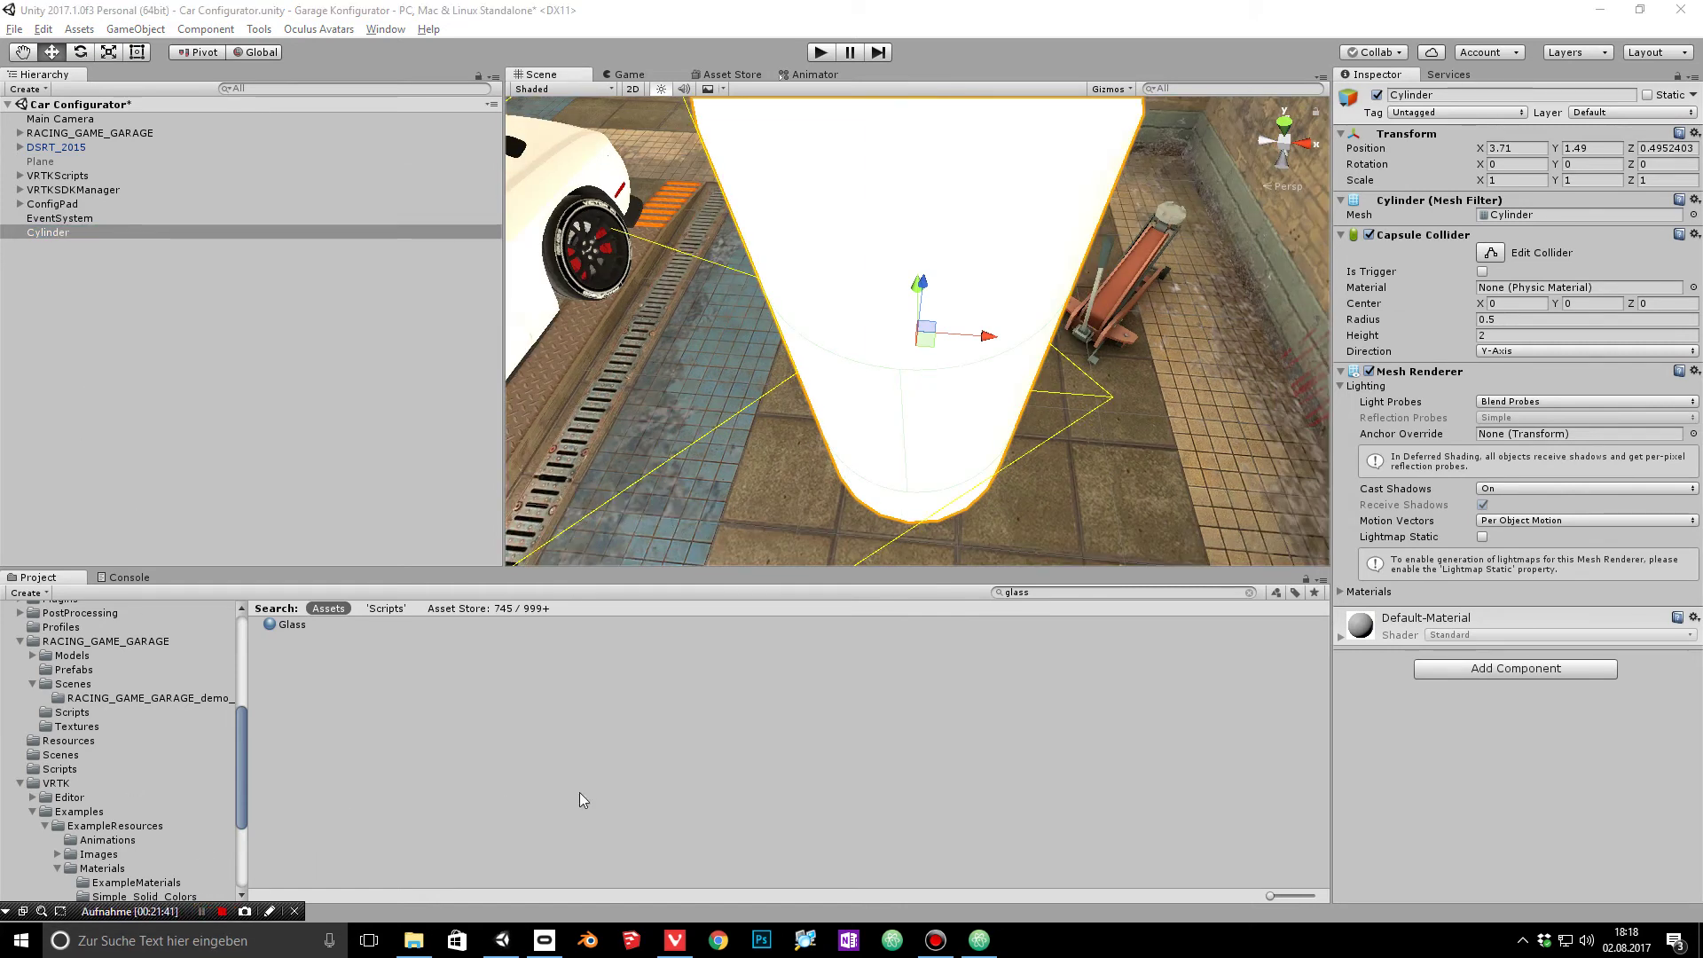
Step: Scale the new cylinder beside the car to 0.3 in X, Y and Z
right_drag(959, 345, 522, 531)
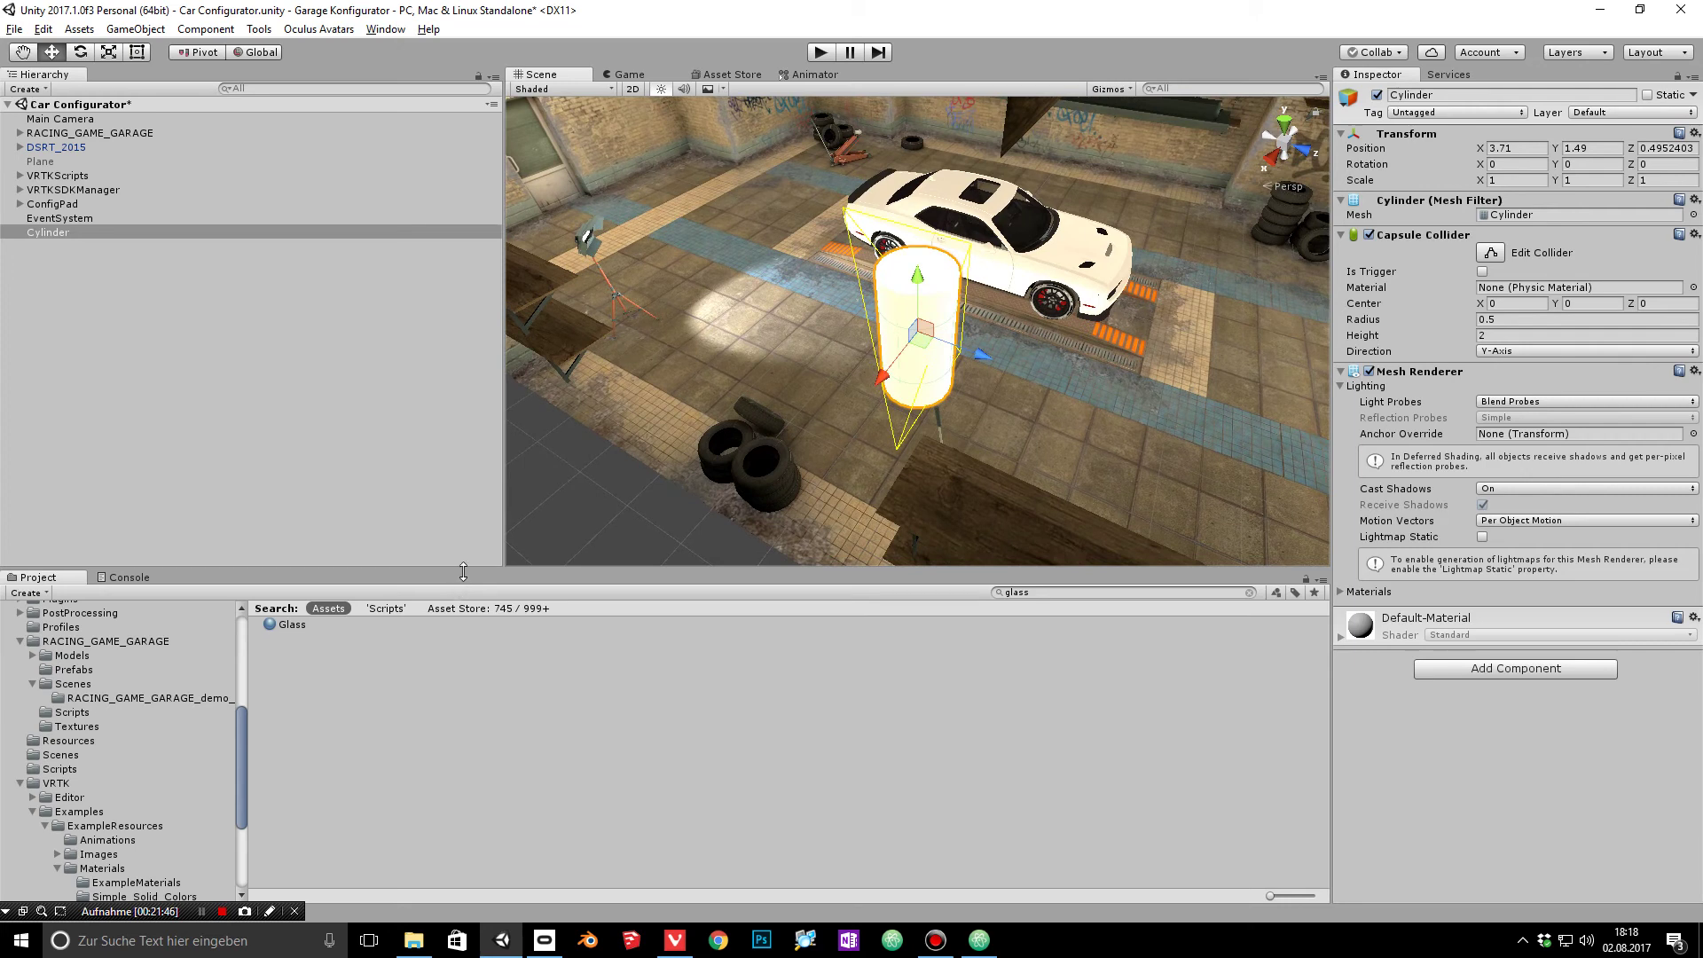
alt+right_drag(641, 401, 1115, 362)
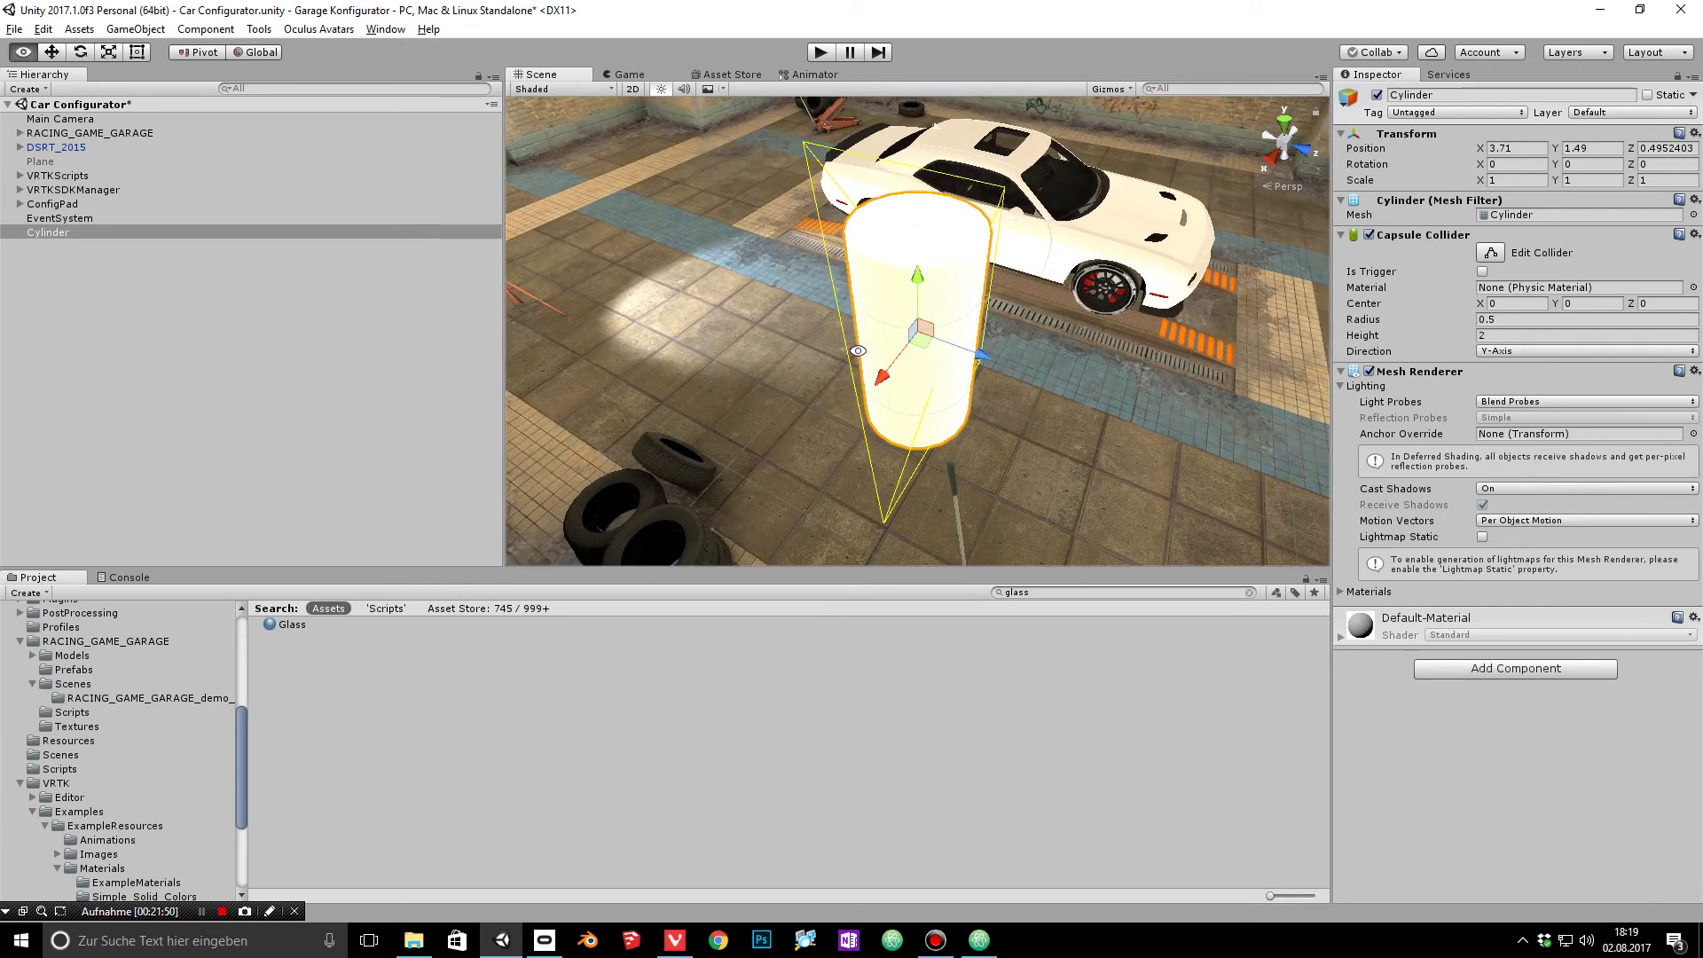
scroll(806, 364, up, 5)
click(807, 362)
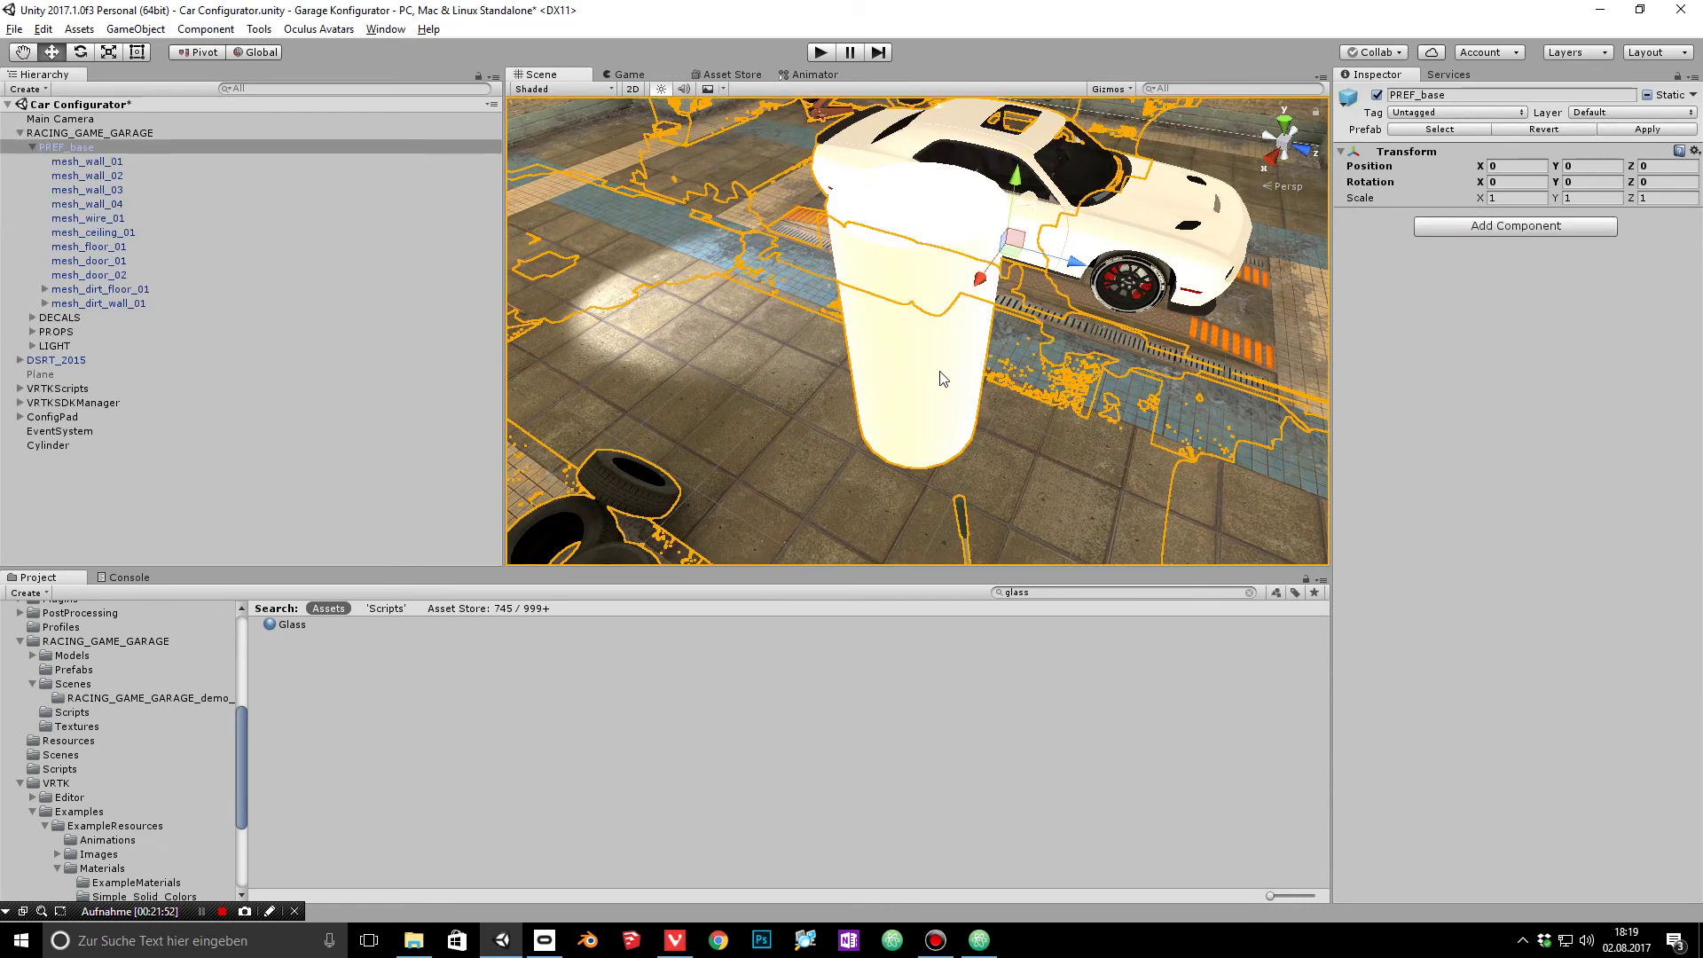
click(942, 377)
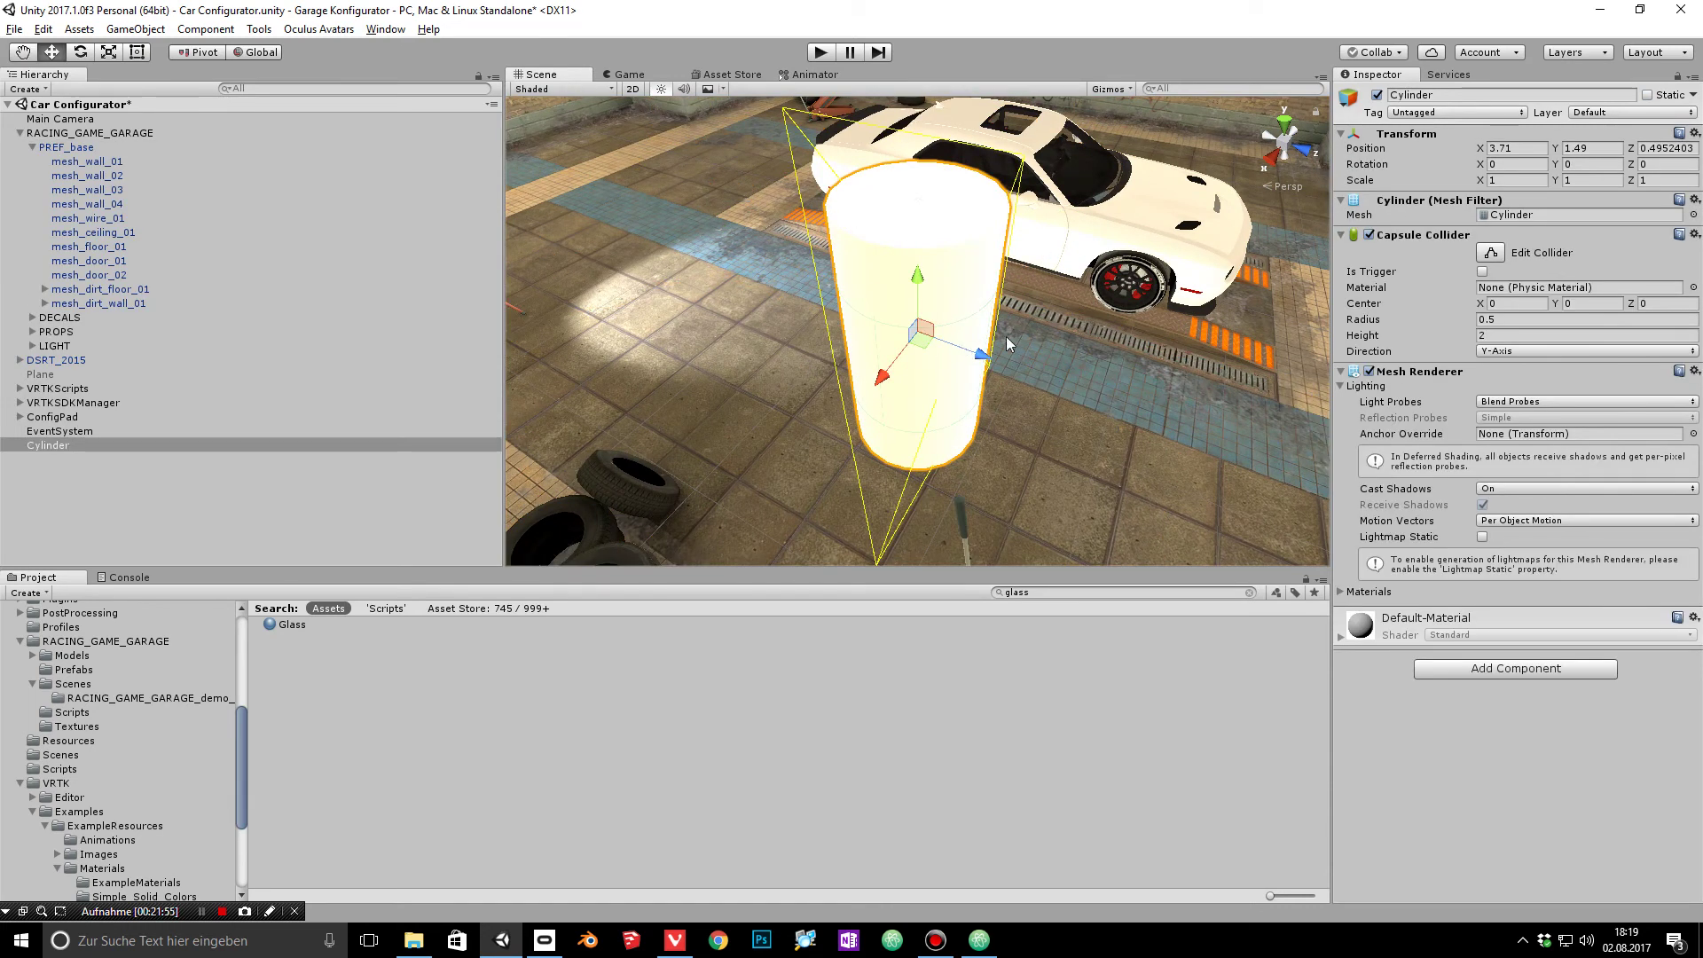
click(1518, 179)
text(0.2)
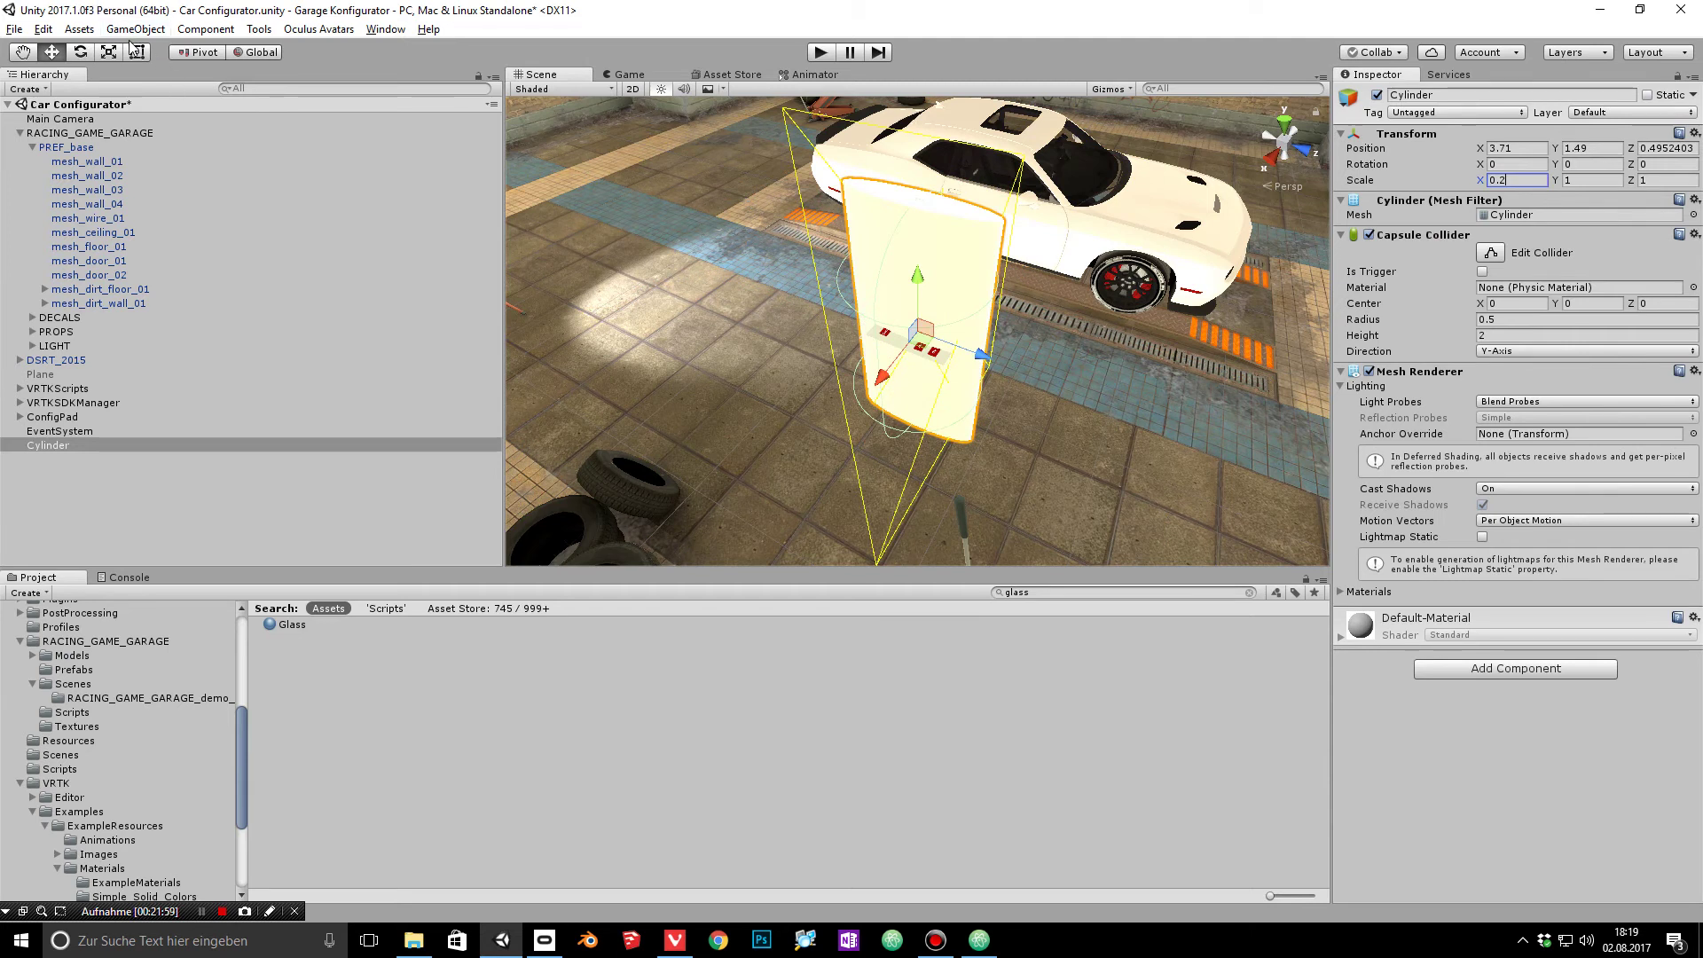
key(BackSpace)
text(3)
key(Return)
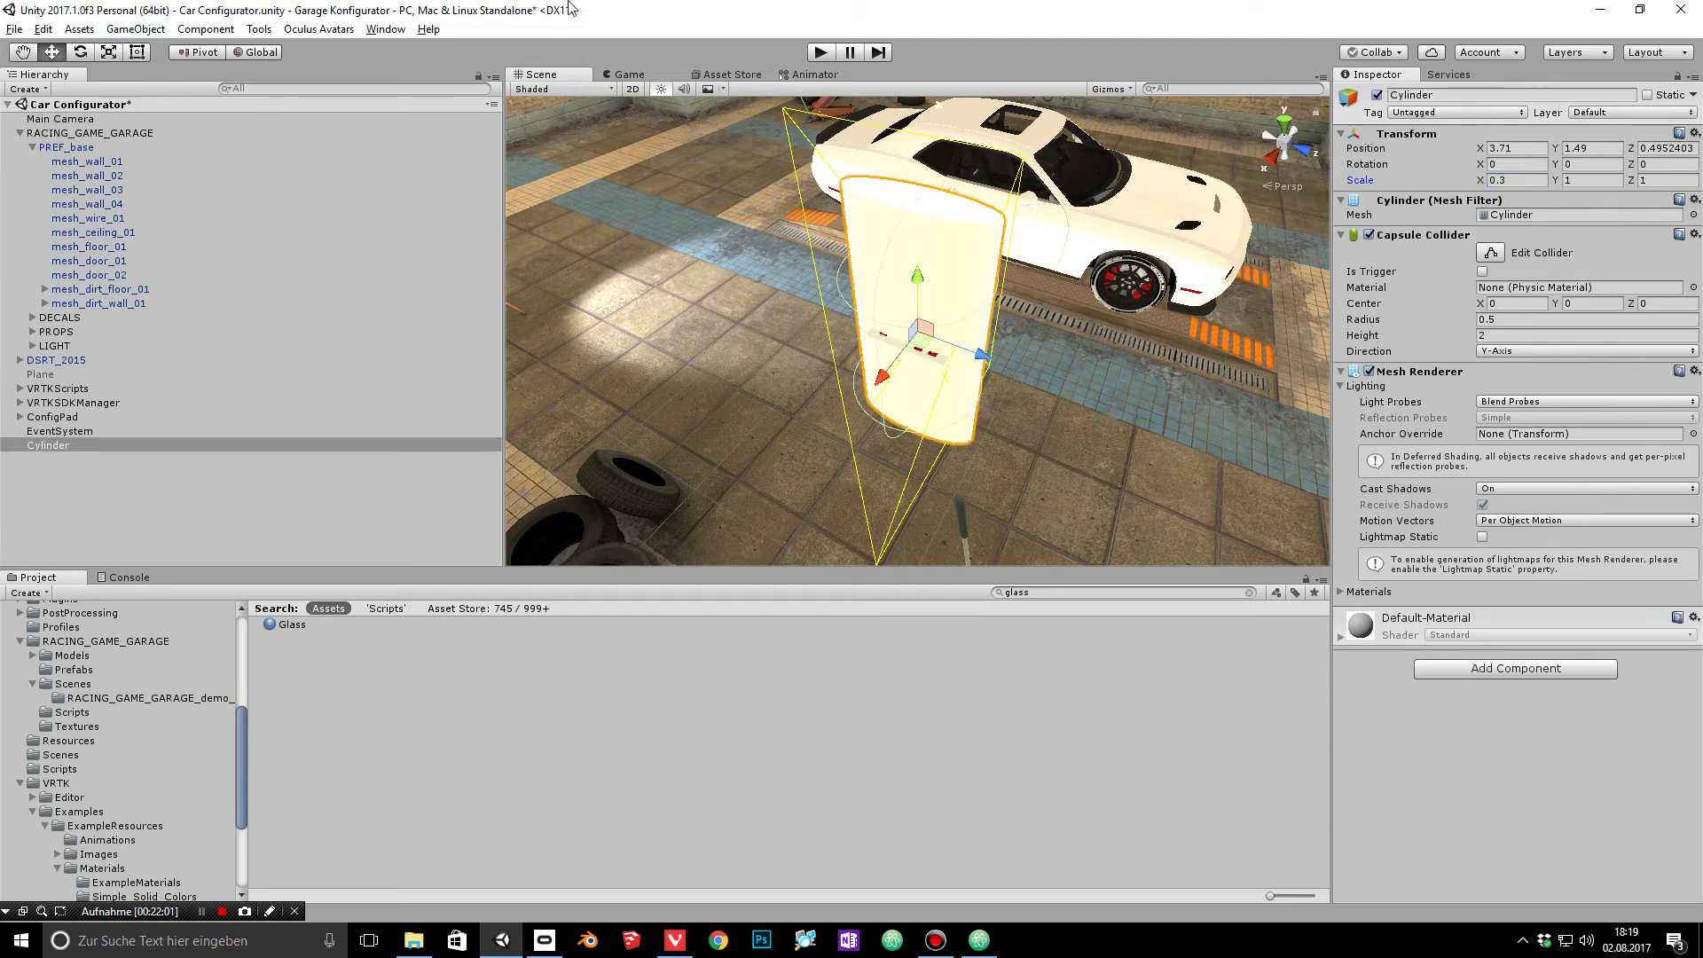
click(1515, 178)
key(Tab)
text(0.3)
key(Tab)
text(0.3)
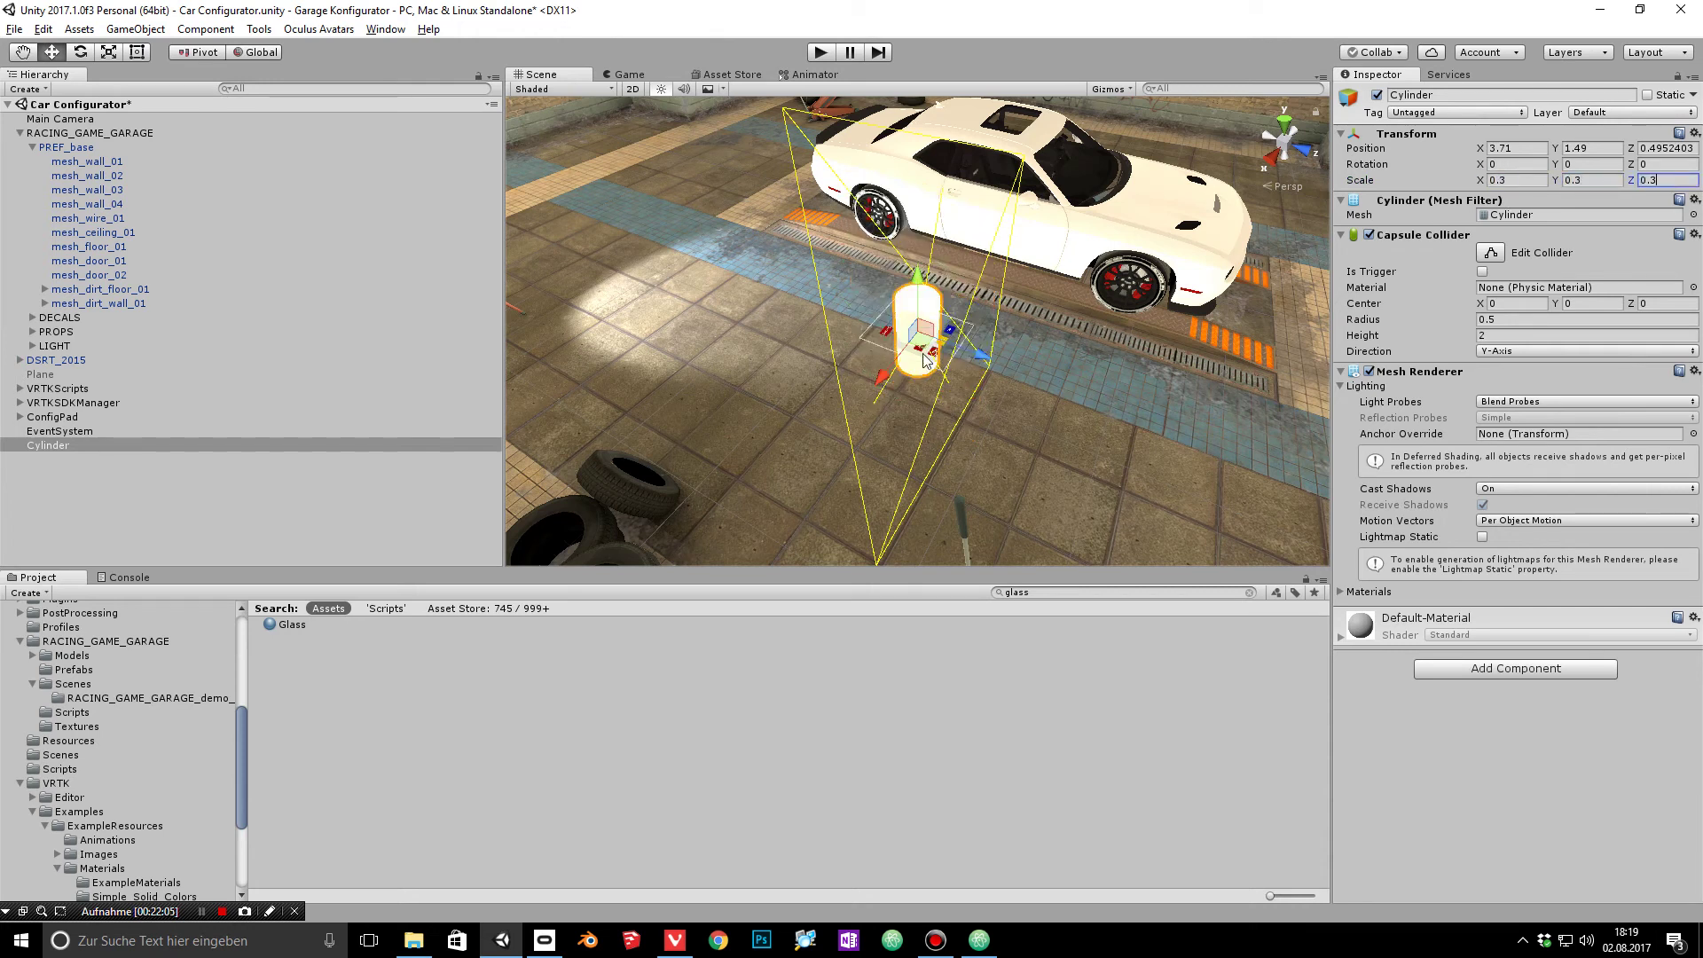
Step: Set the cylinder's Position to 0 in X, Y and Z so it sits under the car
click(1526, 147)
key(ctrl+a)
text(00)
key(Tab)
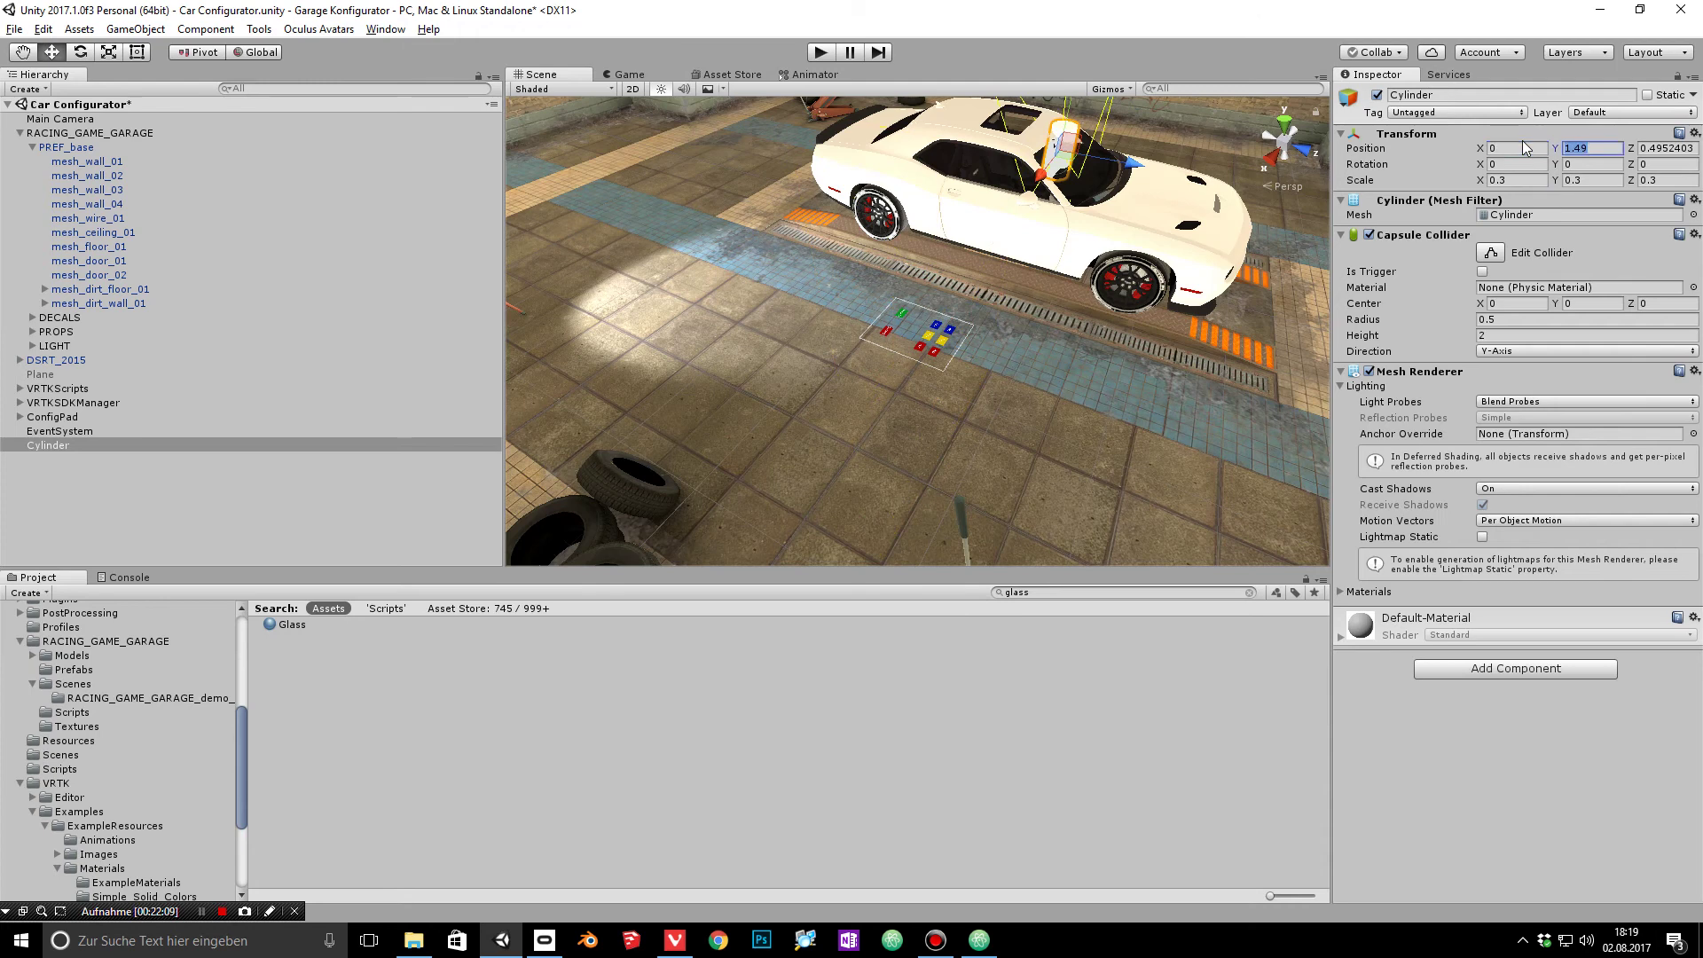
text(0)
key(Tab)
text(0)
Step: Find the Rubber material in the project assets and apply it to the cylinder under the car
right_drag(781, 524, 974, 444)
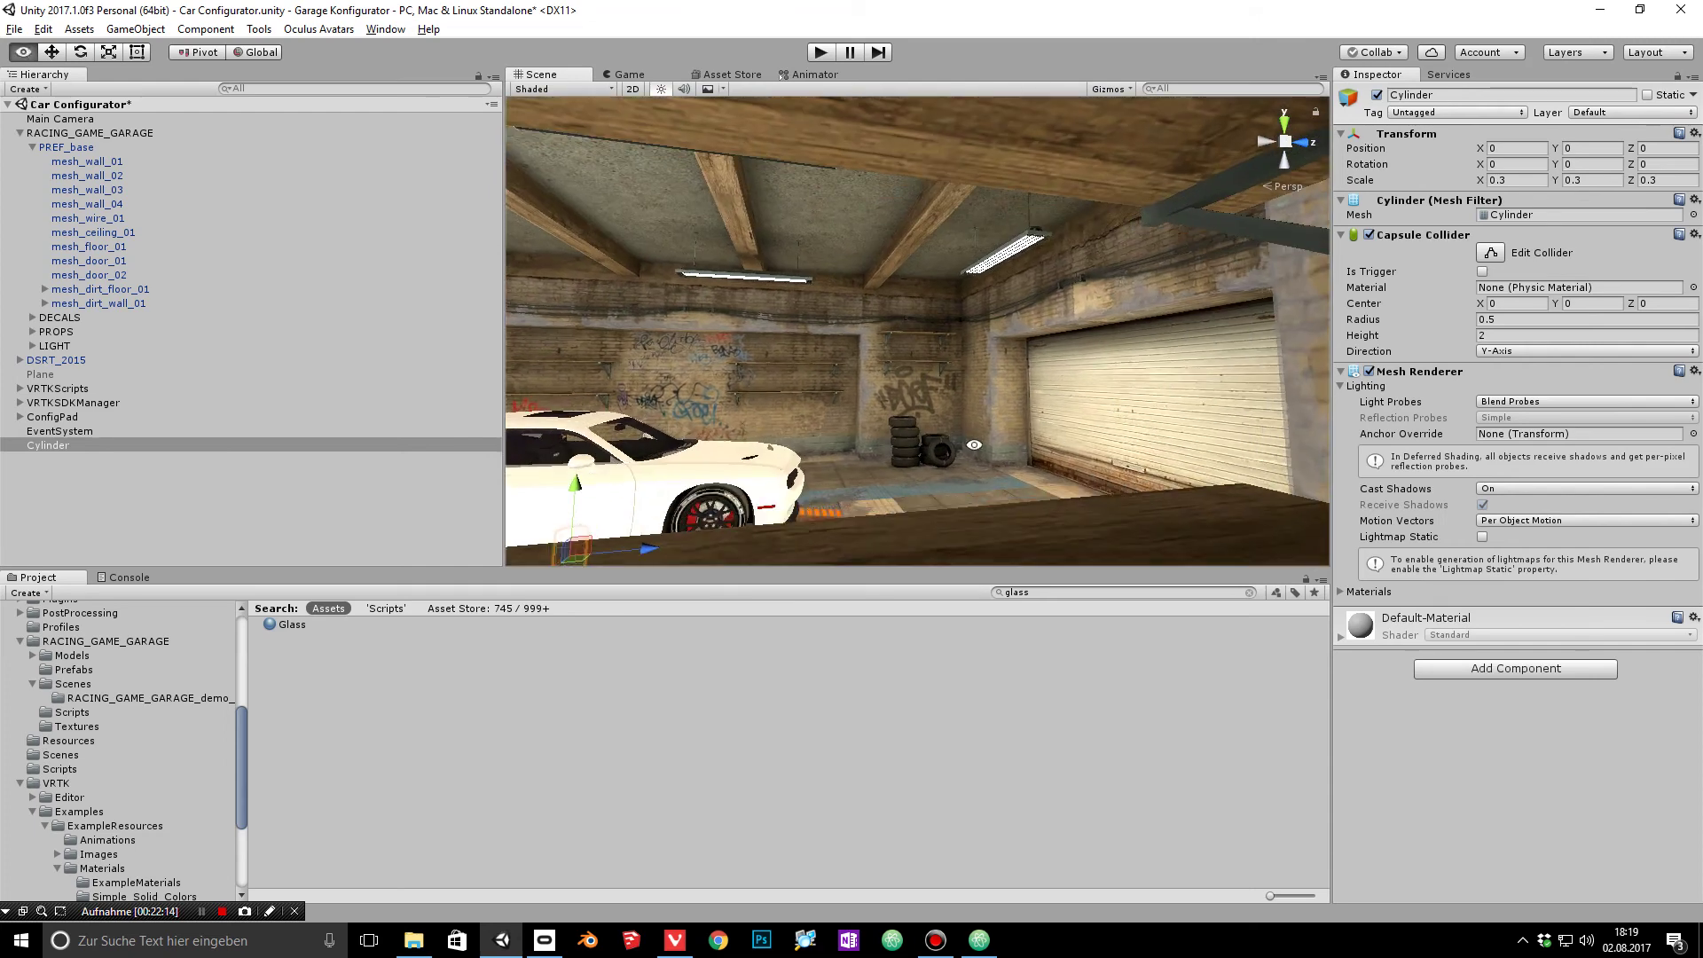
click(777, 455)
right_drag(680, 437, 684, 584)
scroll(643, 470, up, 5)
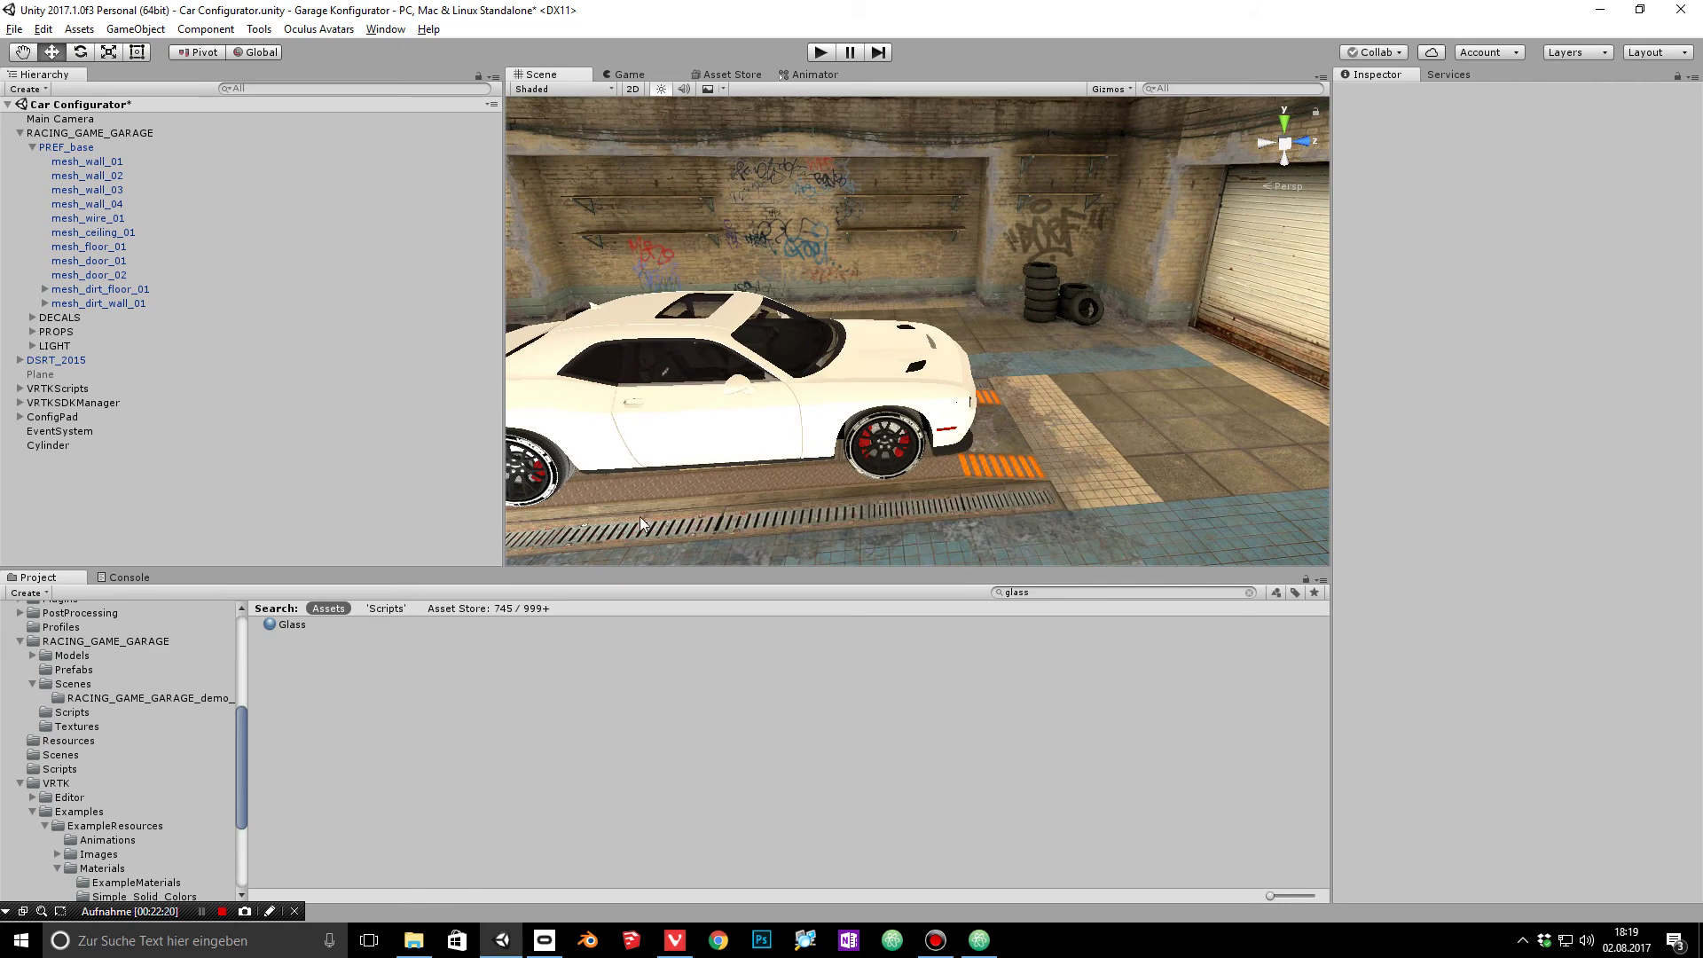
click(679, 437)
double_click(55, 448)
right_drag(870, 399, 867, 288)
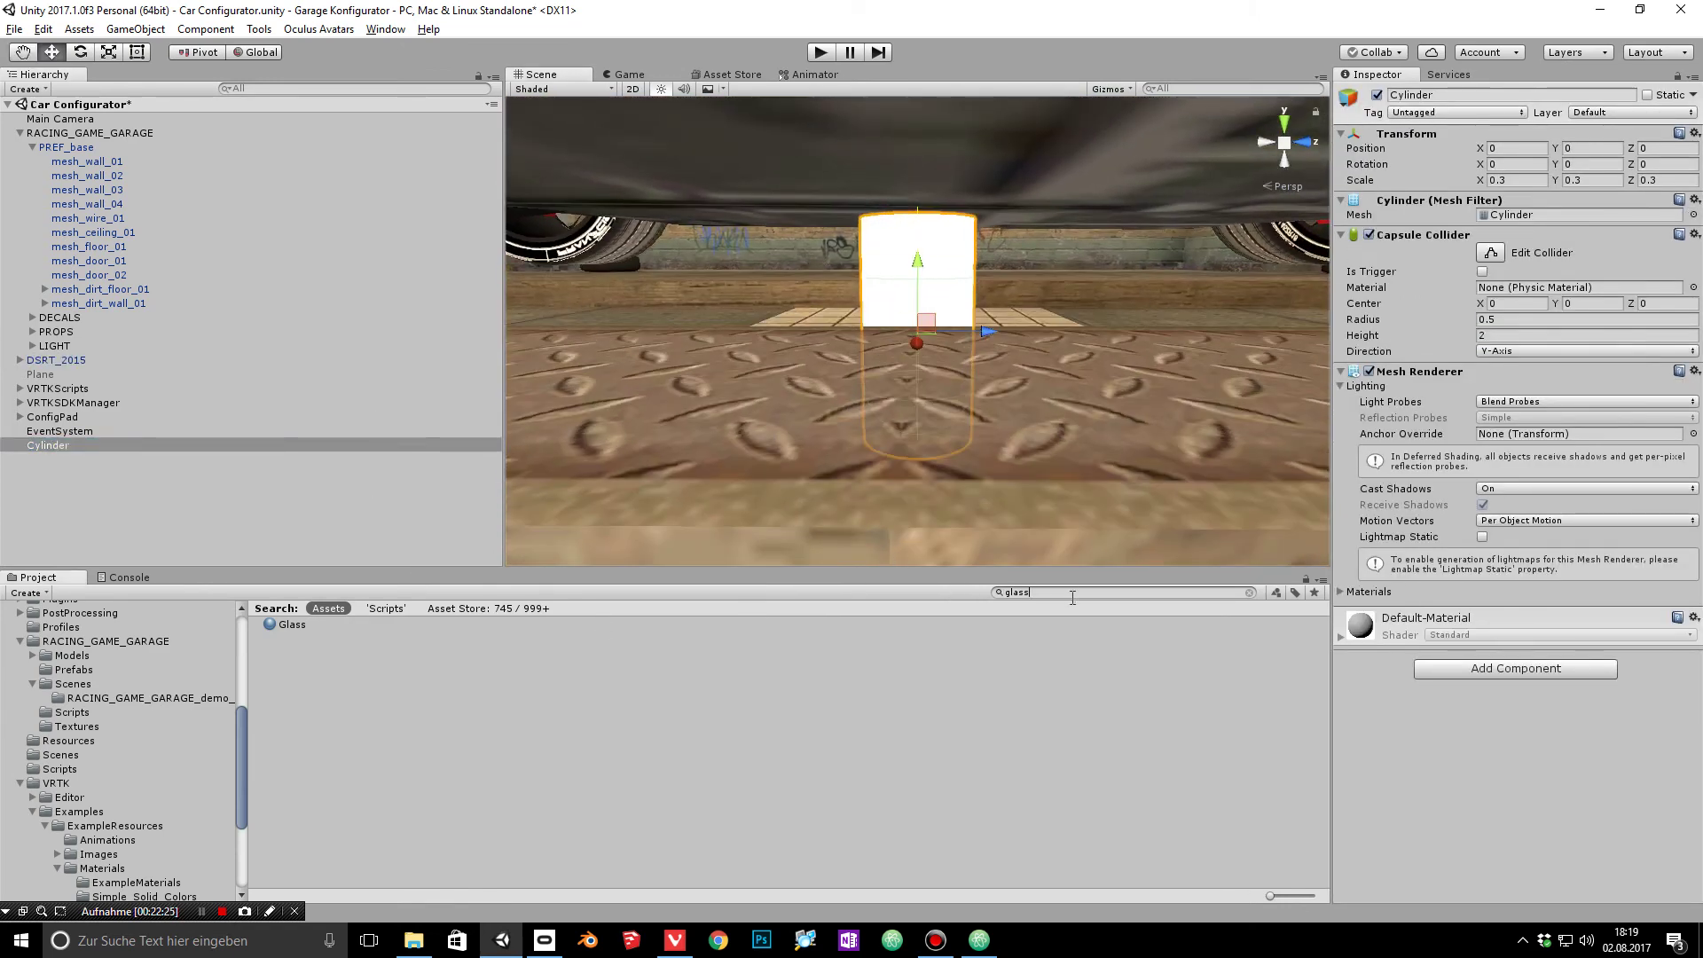
key(ctrl+a)
text(rub)
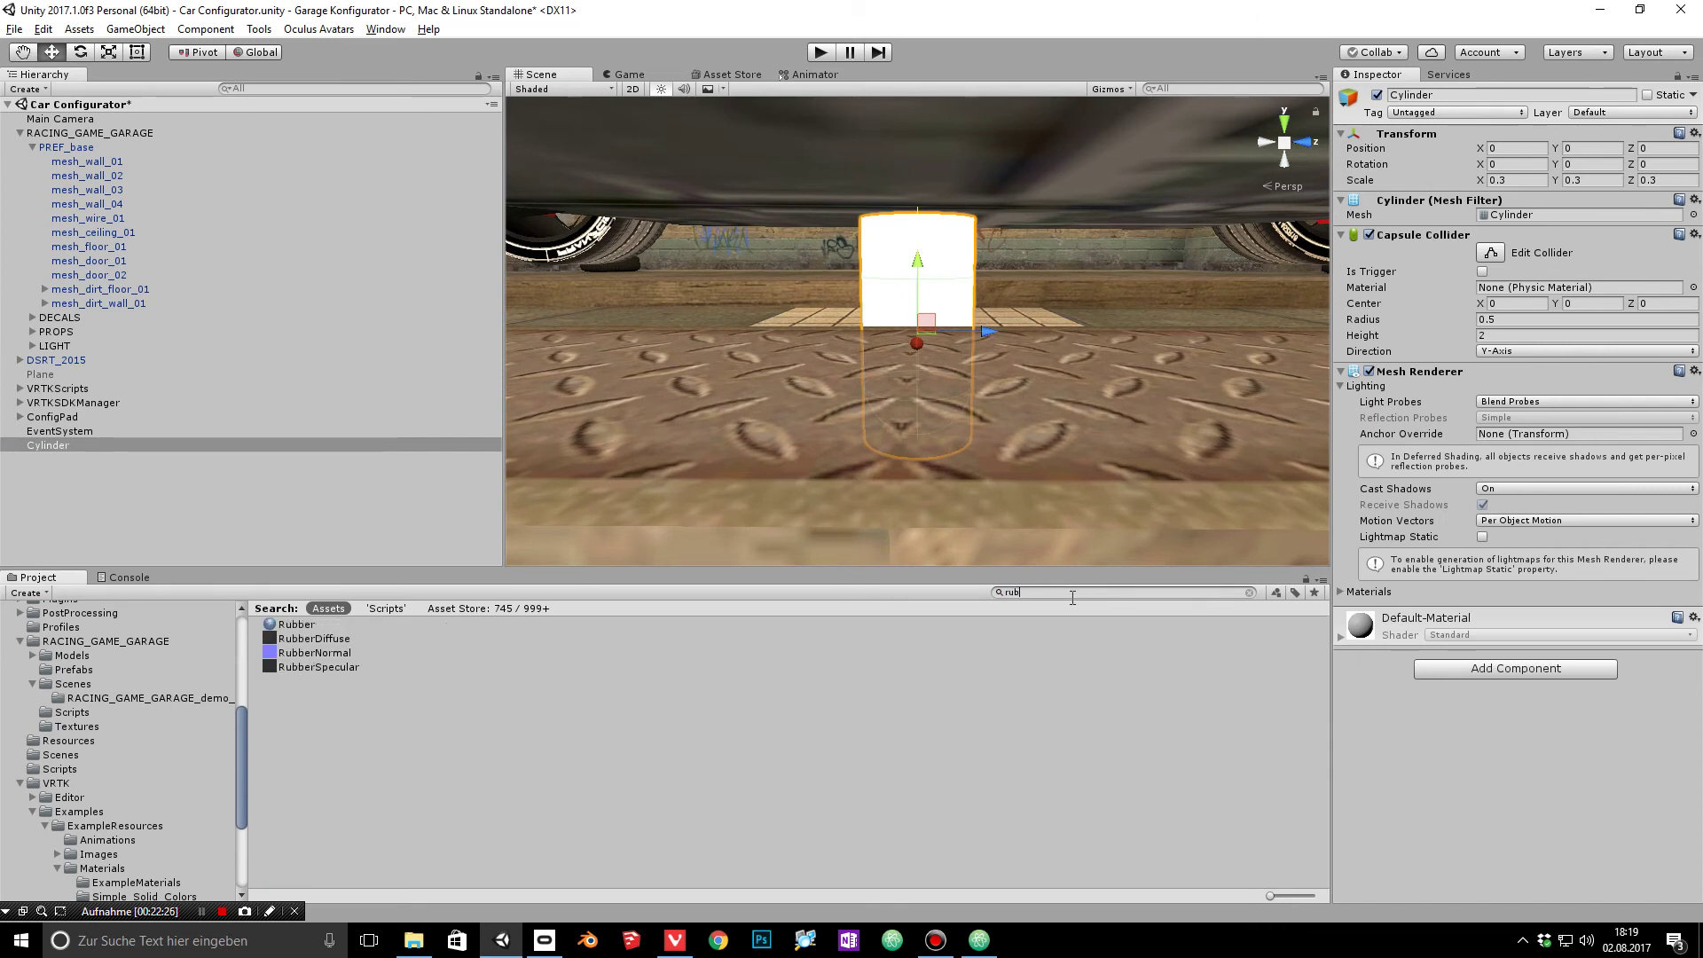
drag(304, 632, 917, 236)
click(928, 263)
key(ctrl+z)
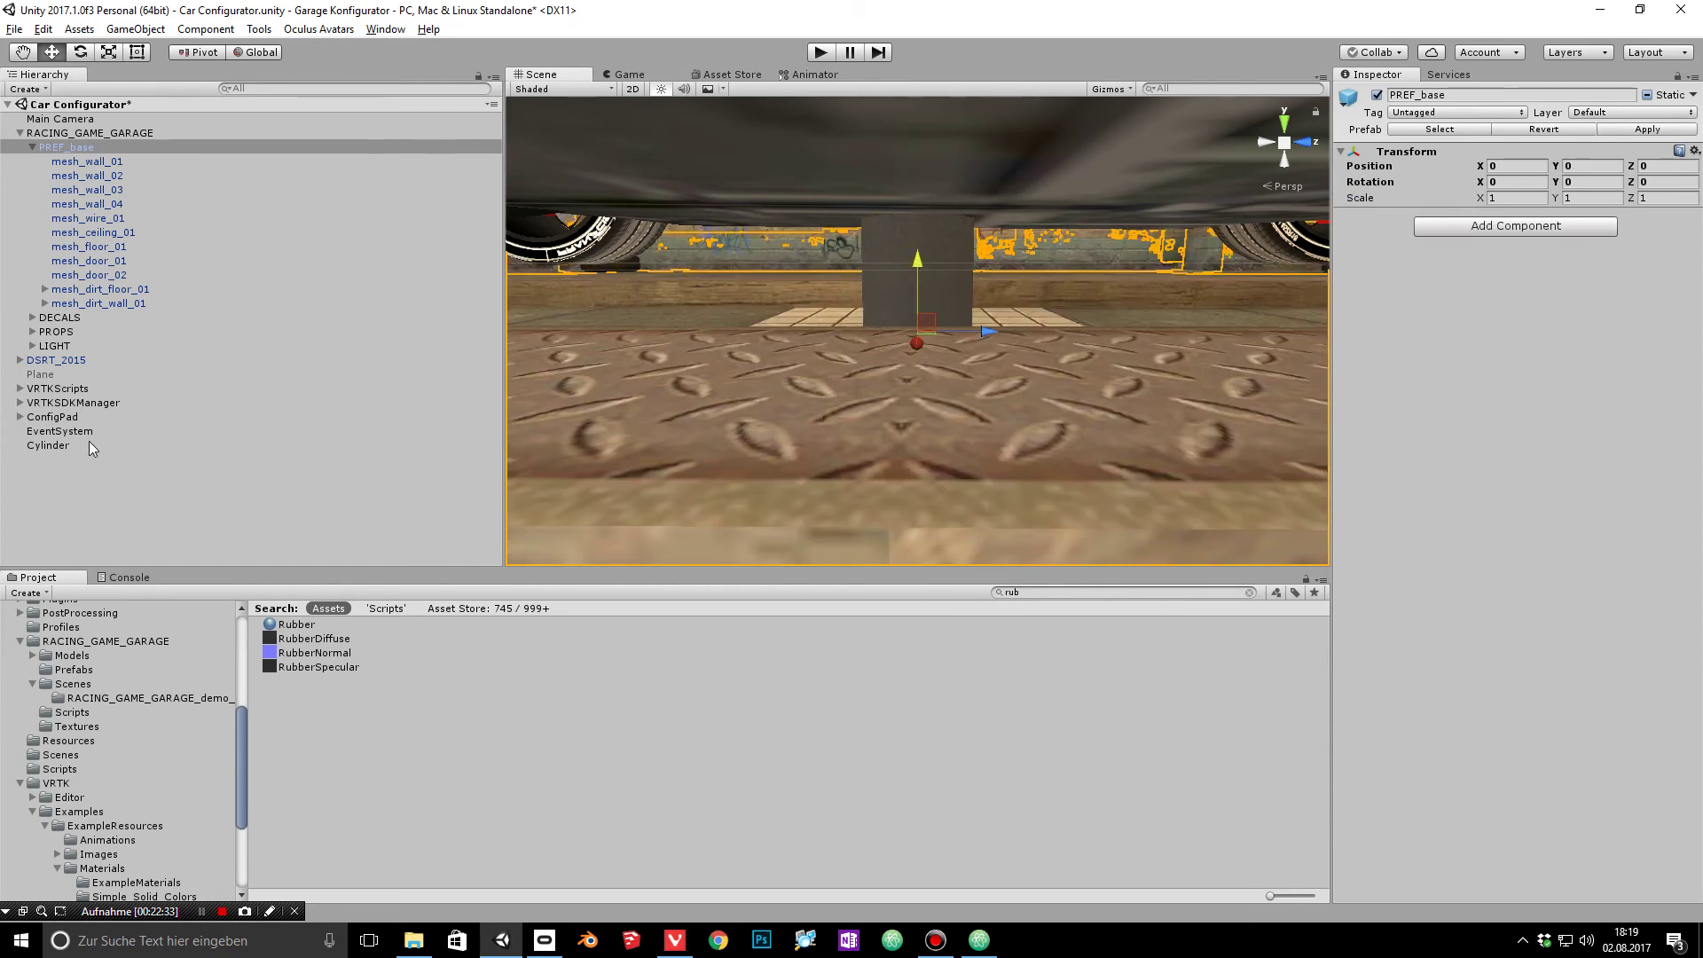
Step: Raise the cylinder under the car to Position Y 0.13
click(53, 445)
drag(919, 258, 924, 215)
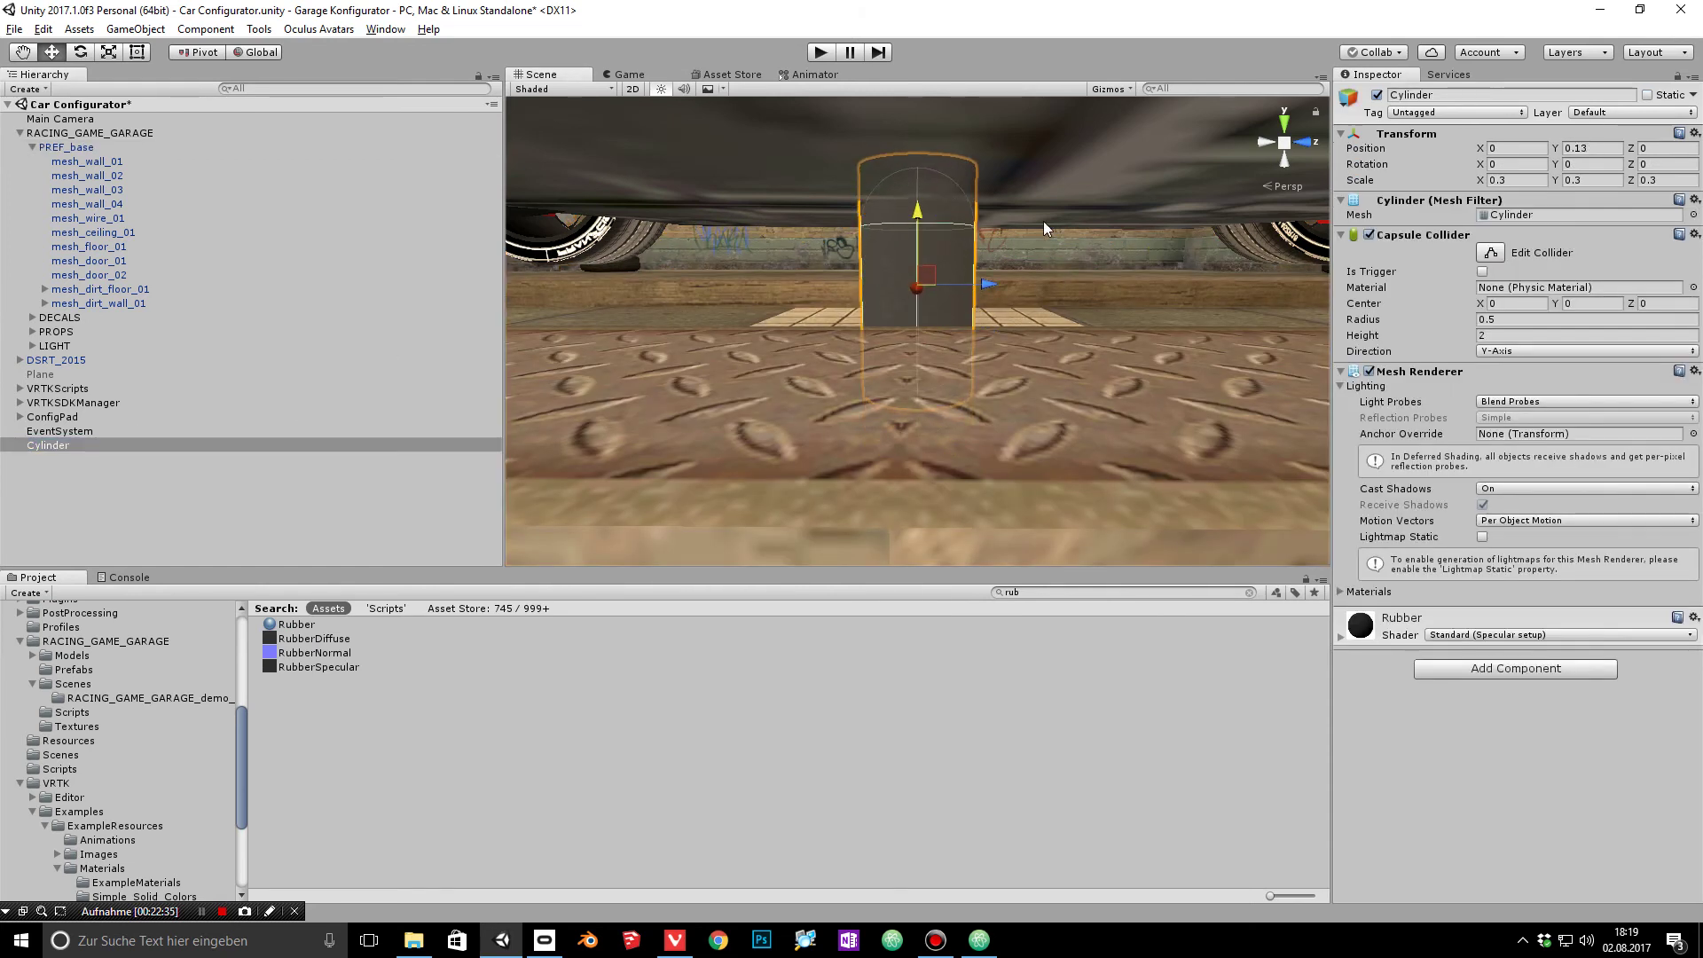
drag(1043, 221, 935, 295)
Step: Make the cylinder a child of the DSRT_2015 car and test-run the scene
drag(53, 449, 98, 360)
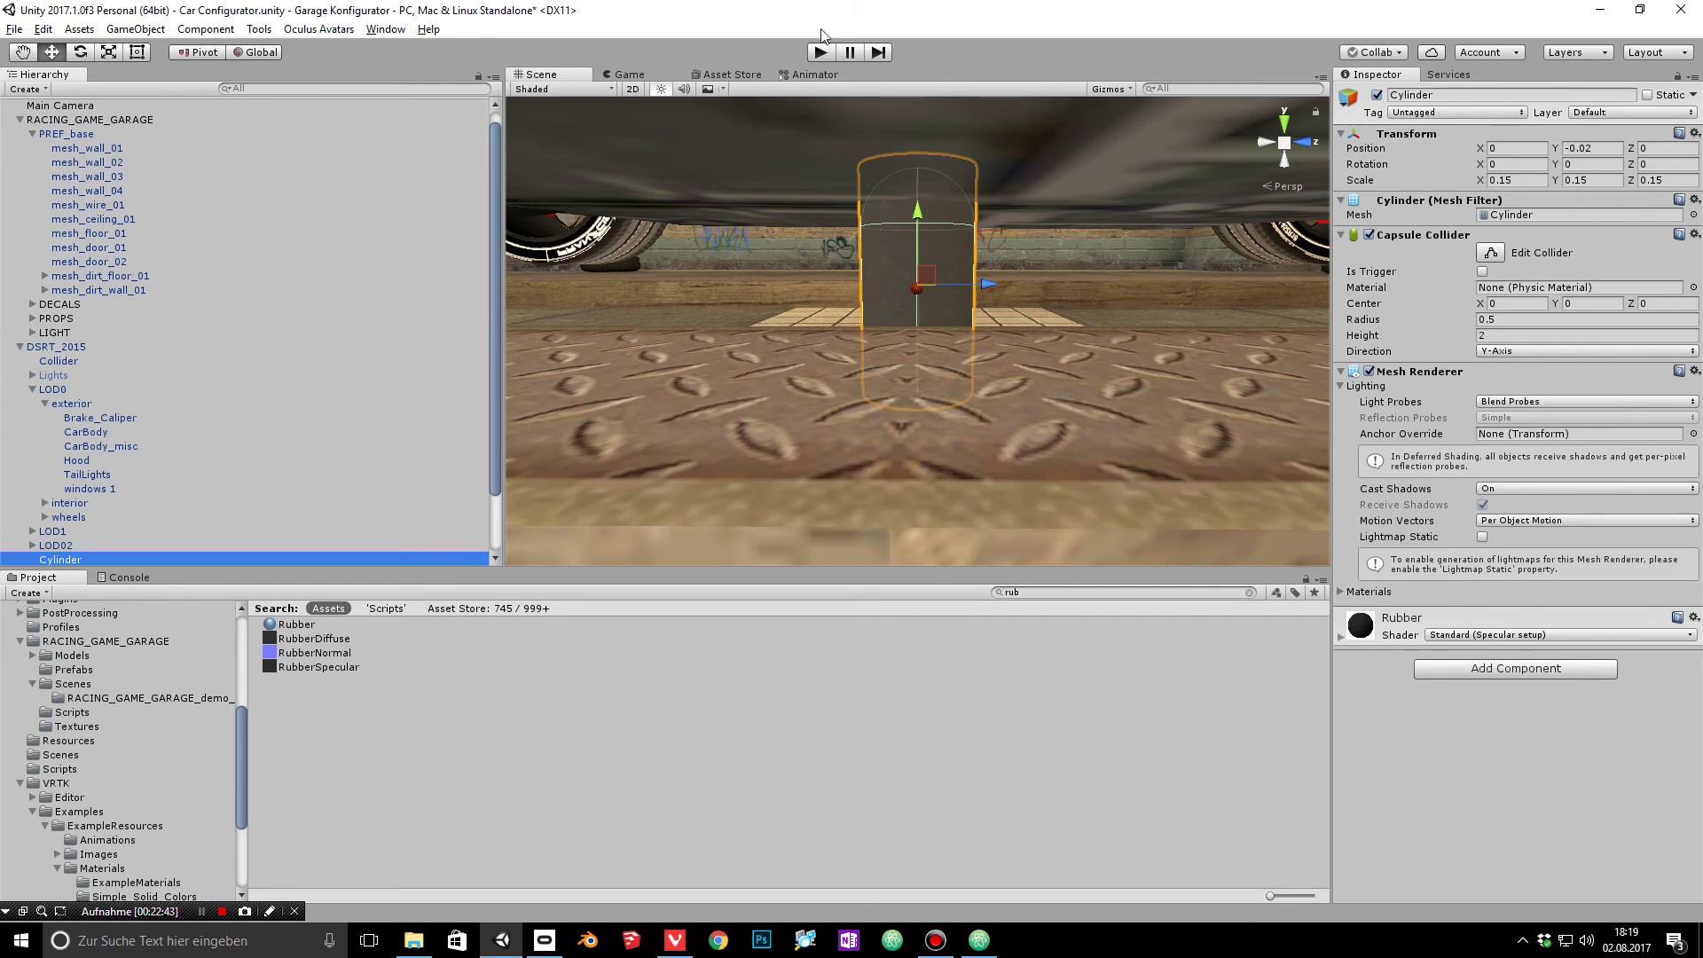
click(821, 53)
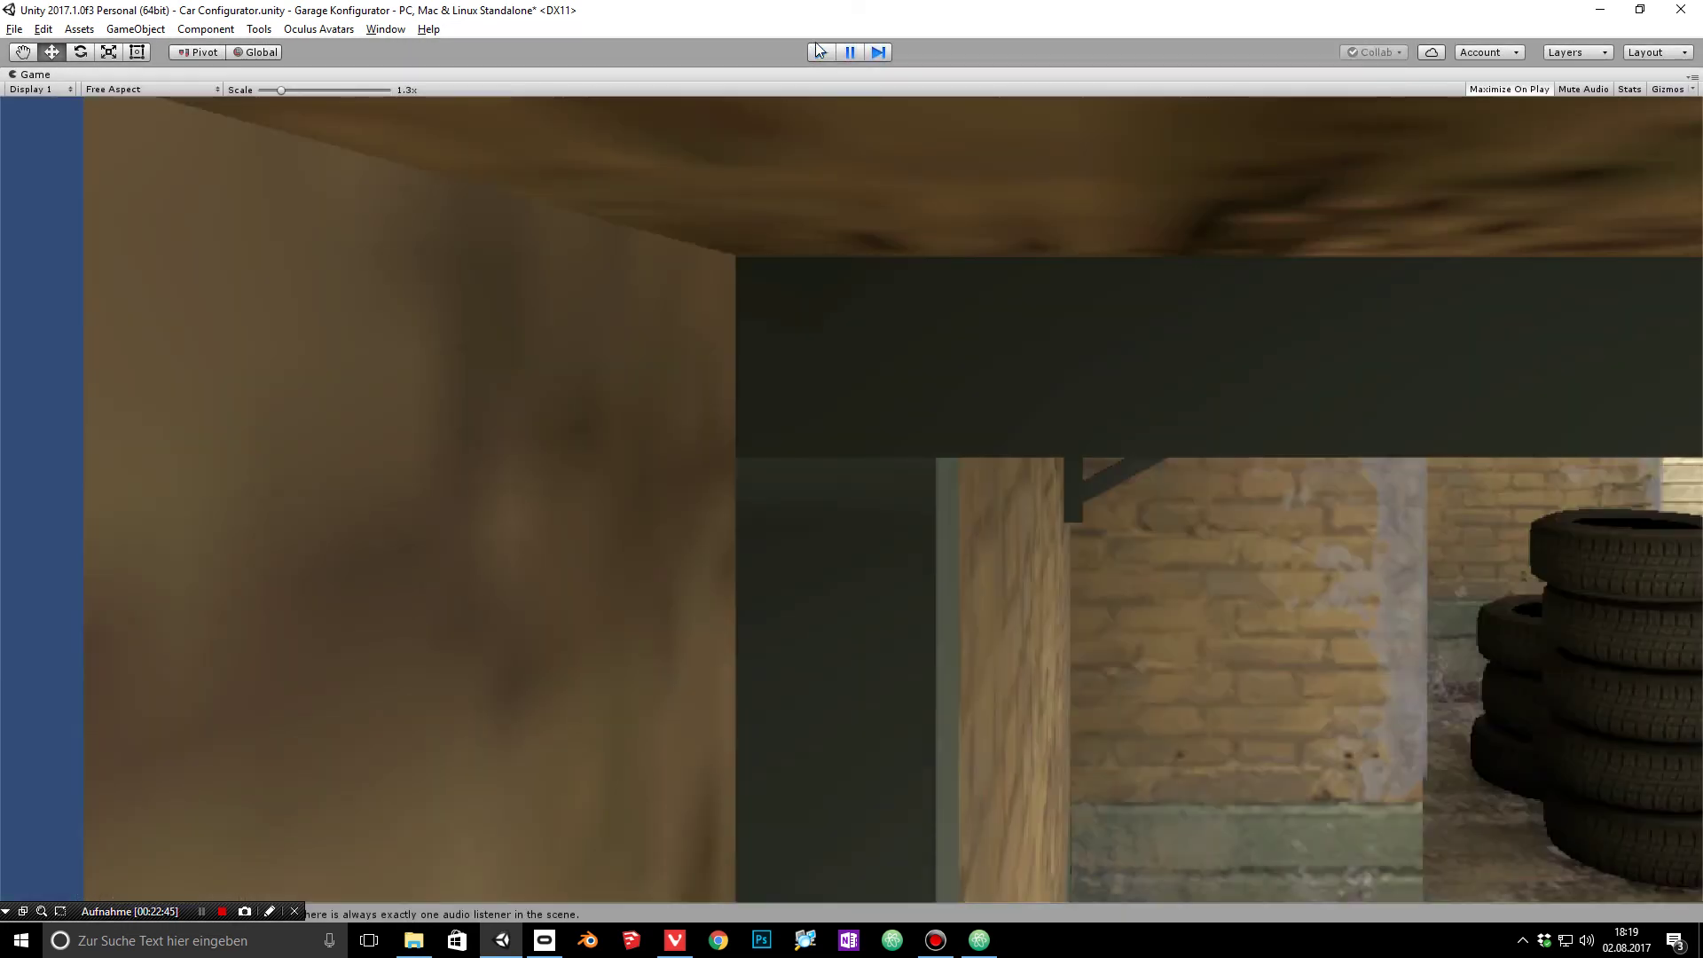
Step: End the test run, move the VRTKSDKManager along X to about -4.12 in the garage, and run the scene again
click(820, 53)
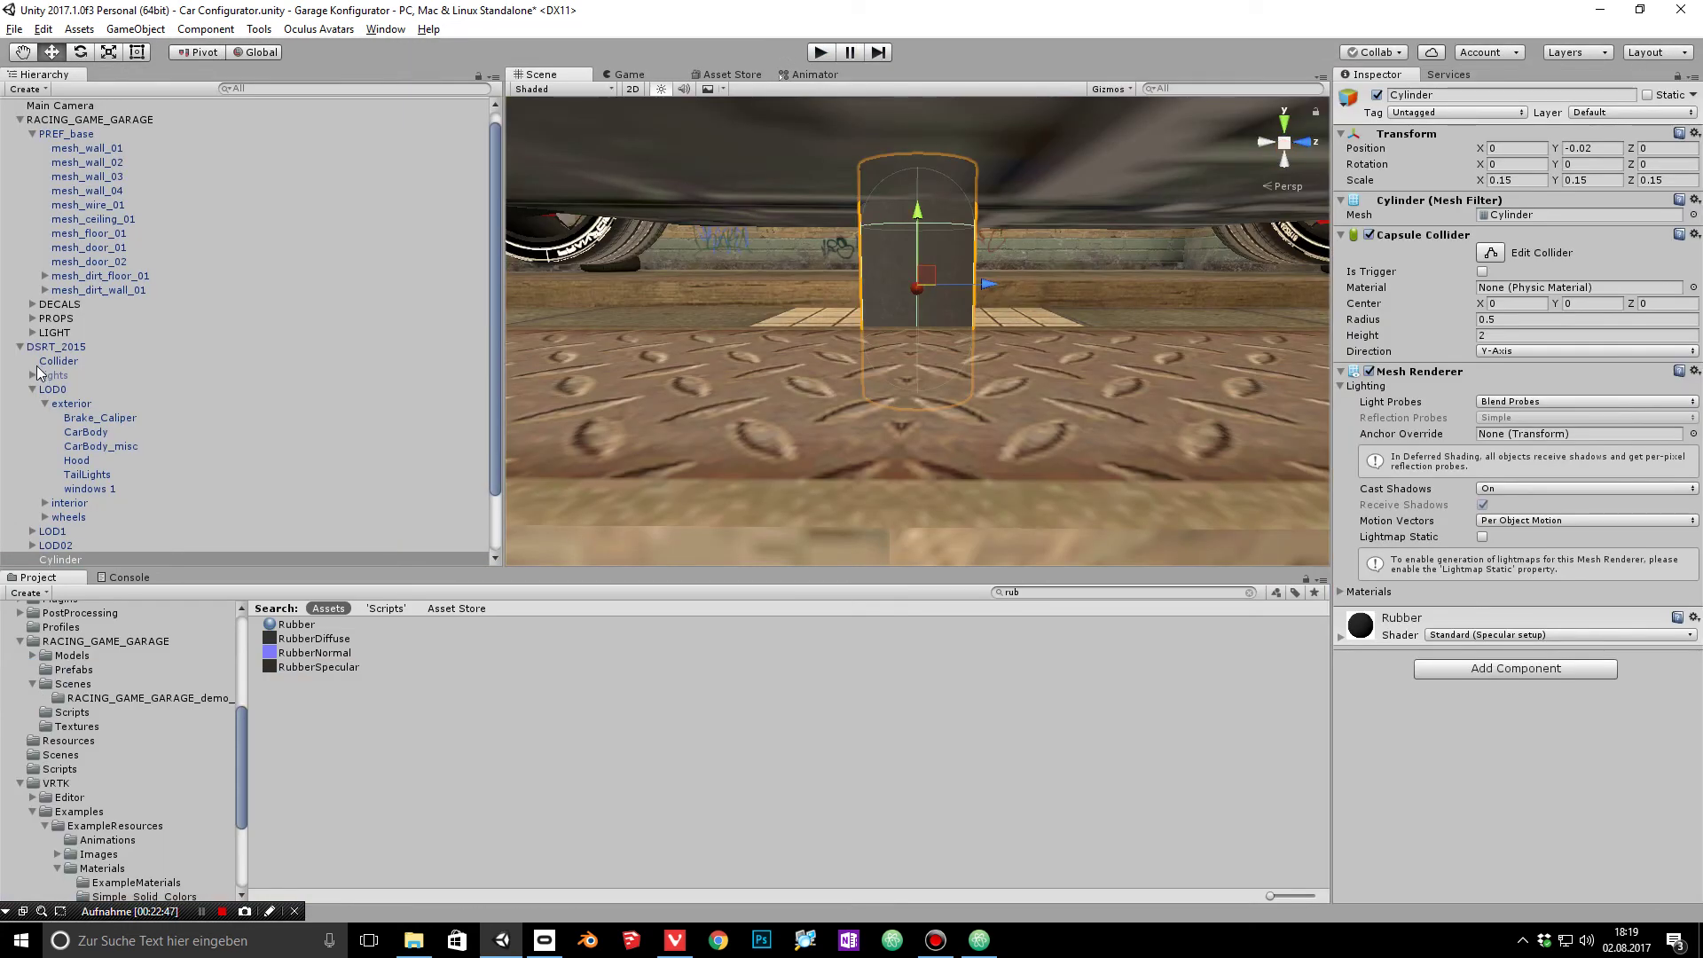
click(53, 347)
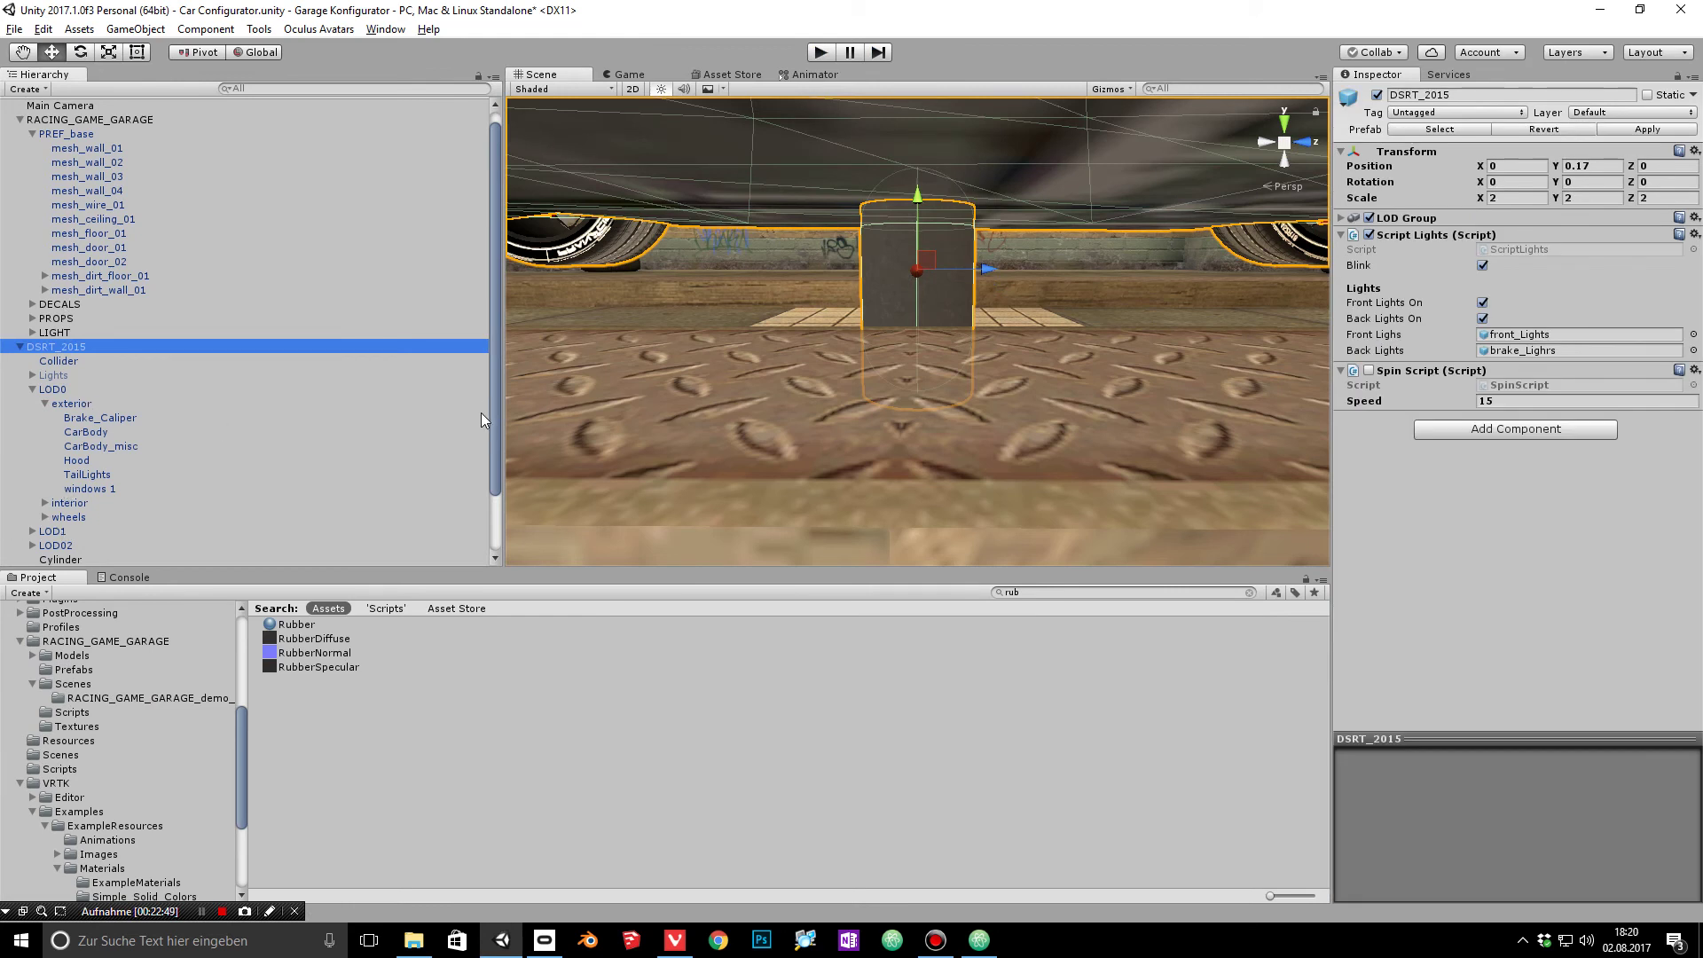
scroll(495, 481, down, 3)
double_click(87, 531)
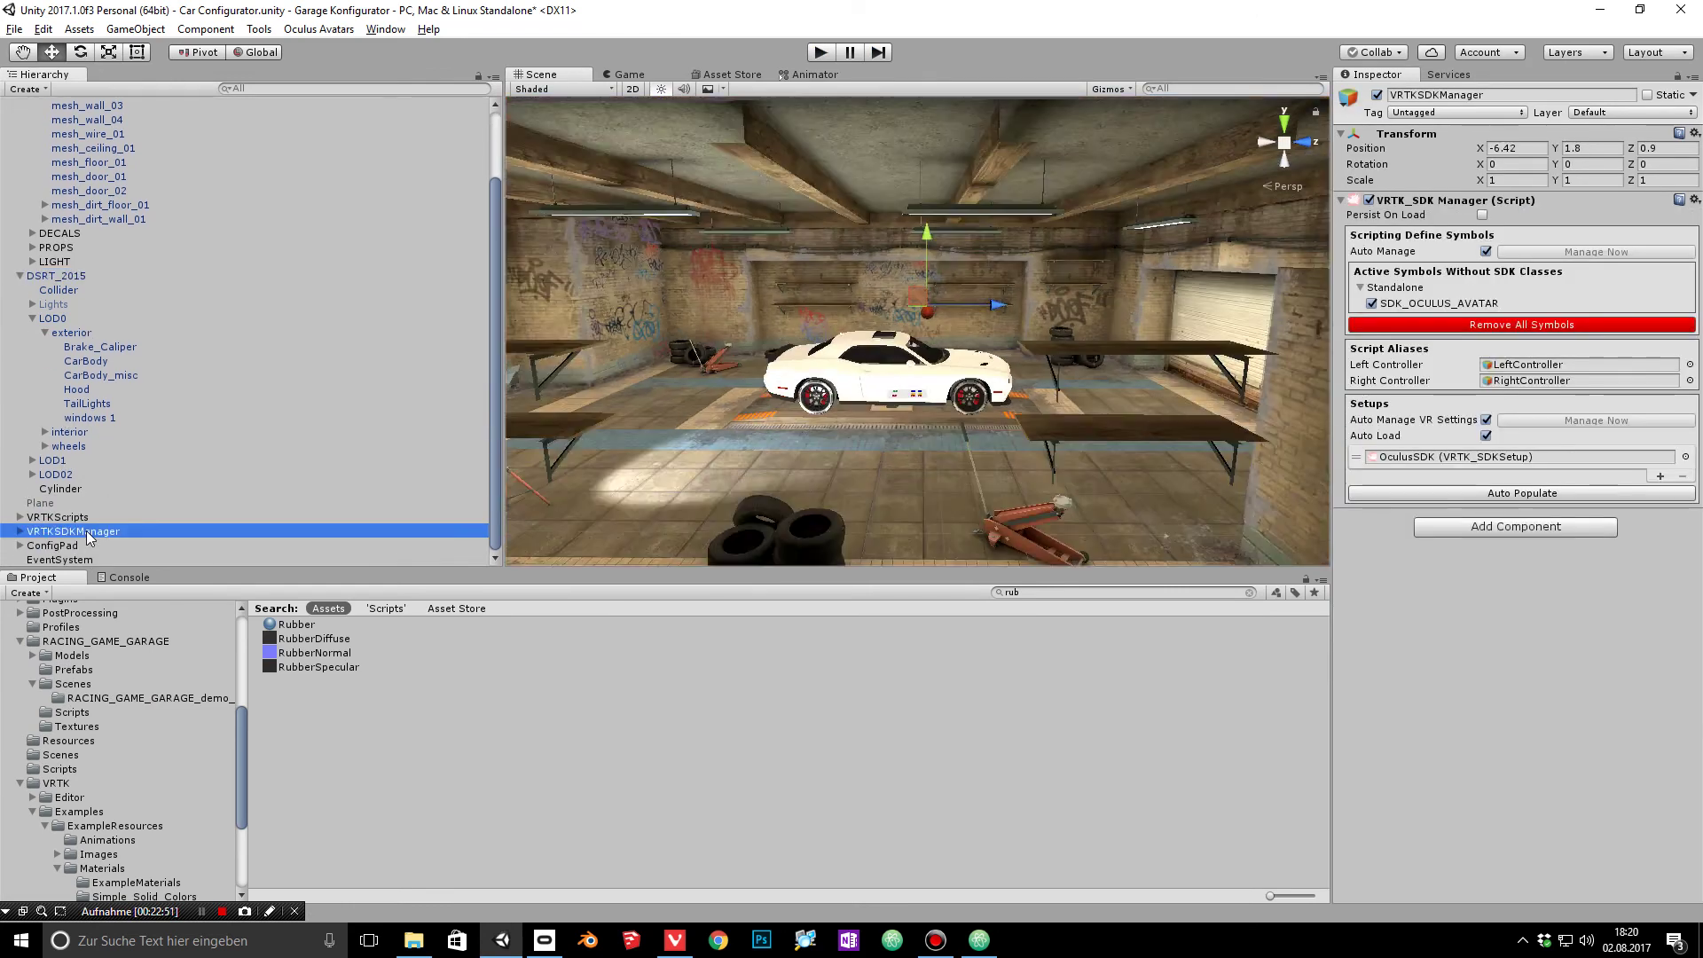
drag(879, 370, 886, 377)
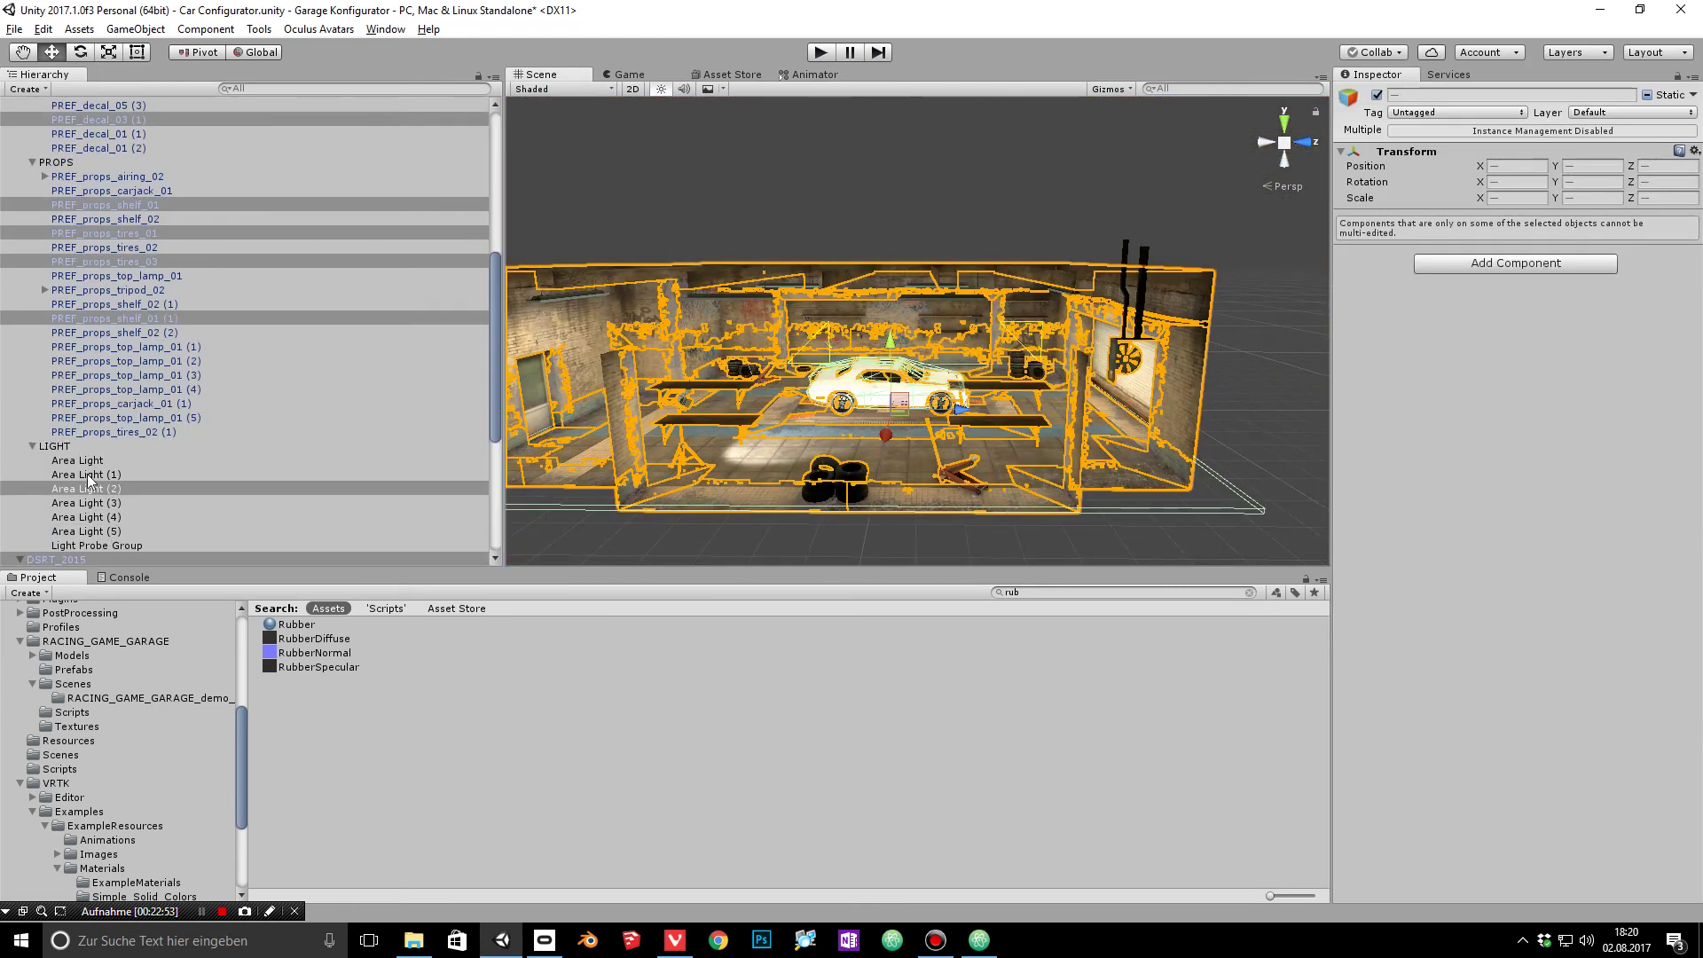
click(340, 446)
scroll(230, 408, down, 7)
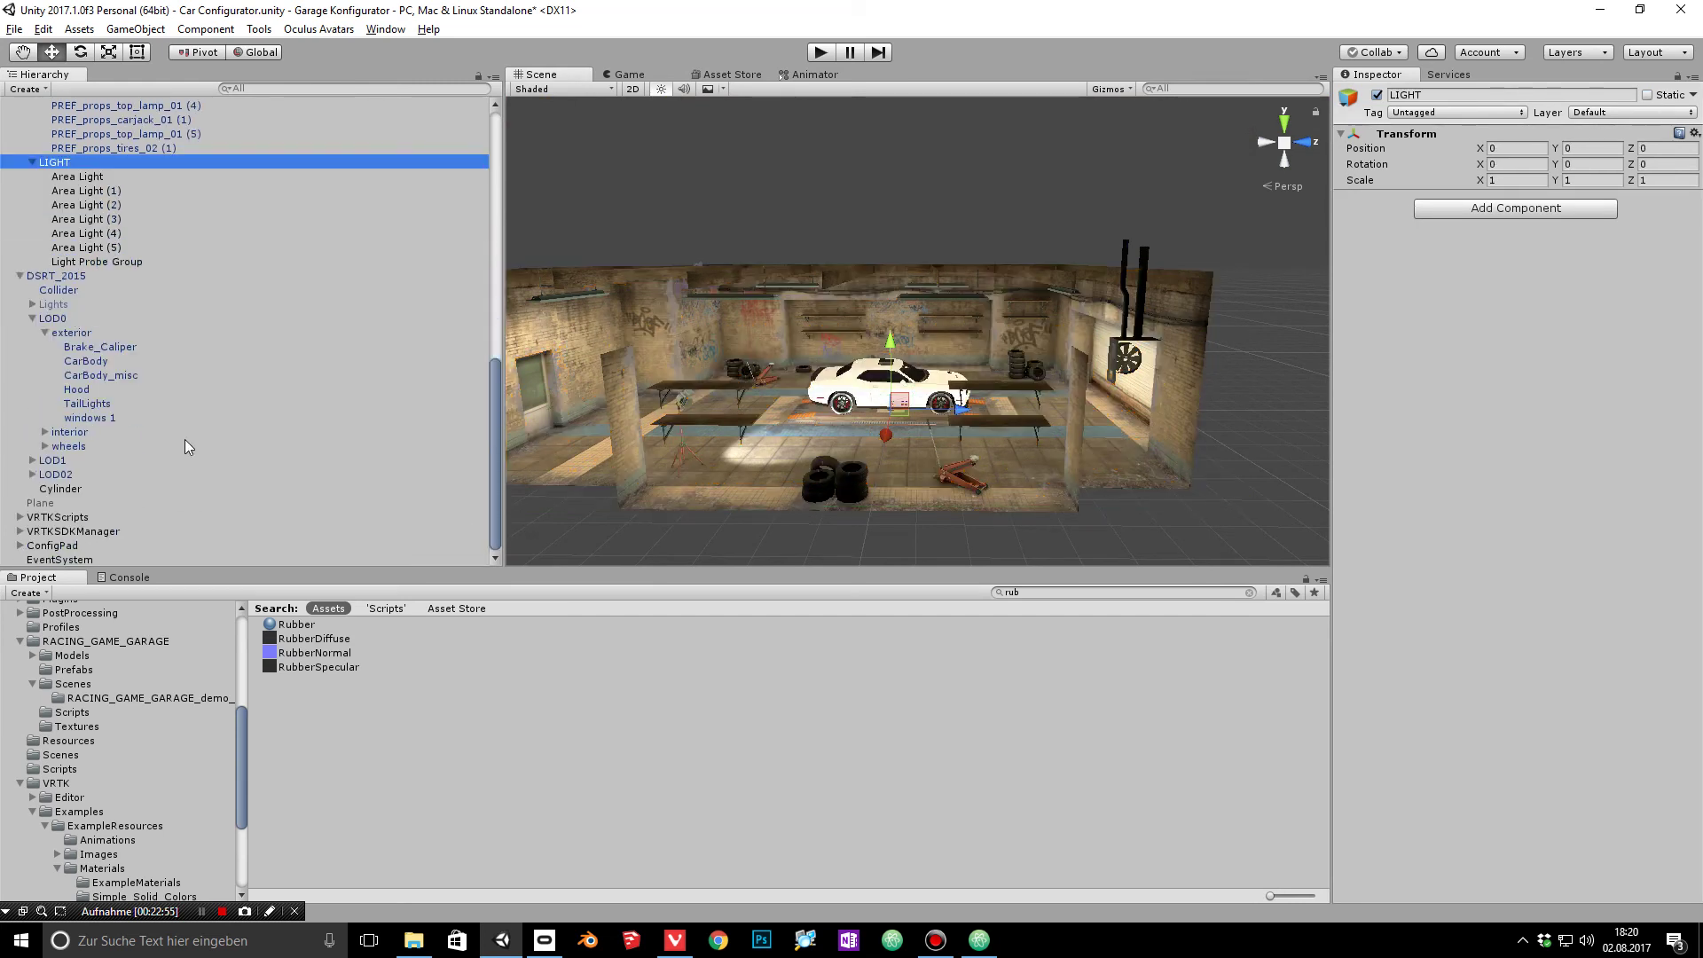
click(89, 532)
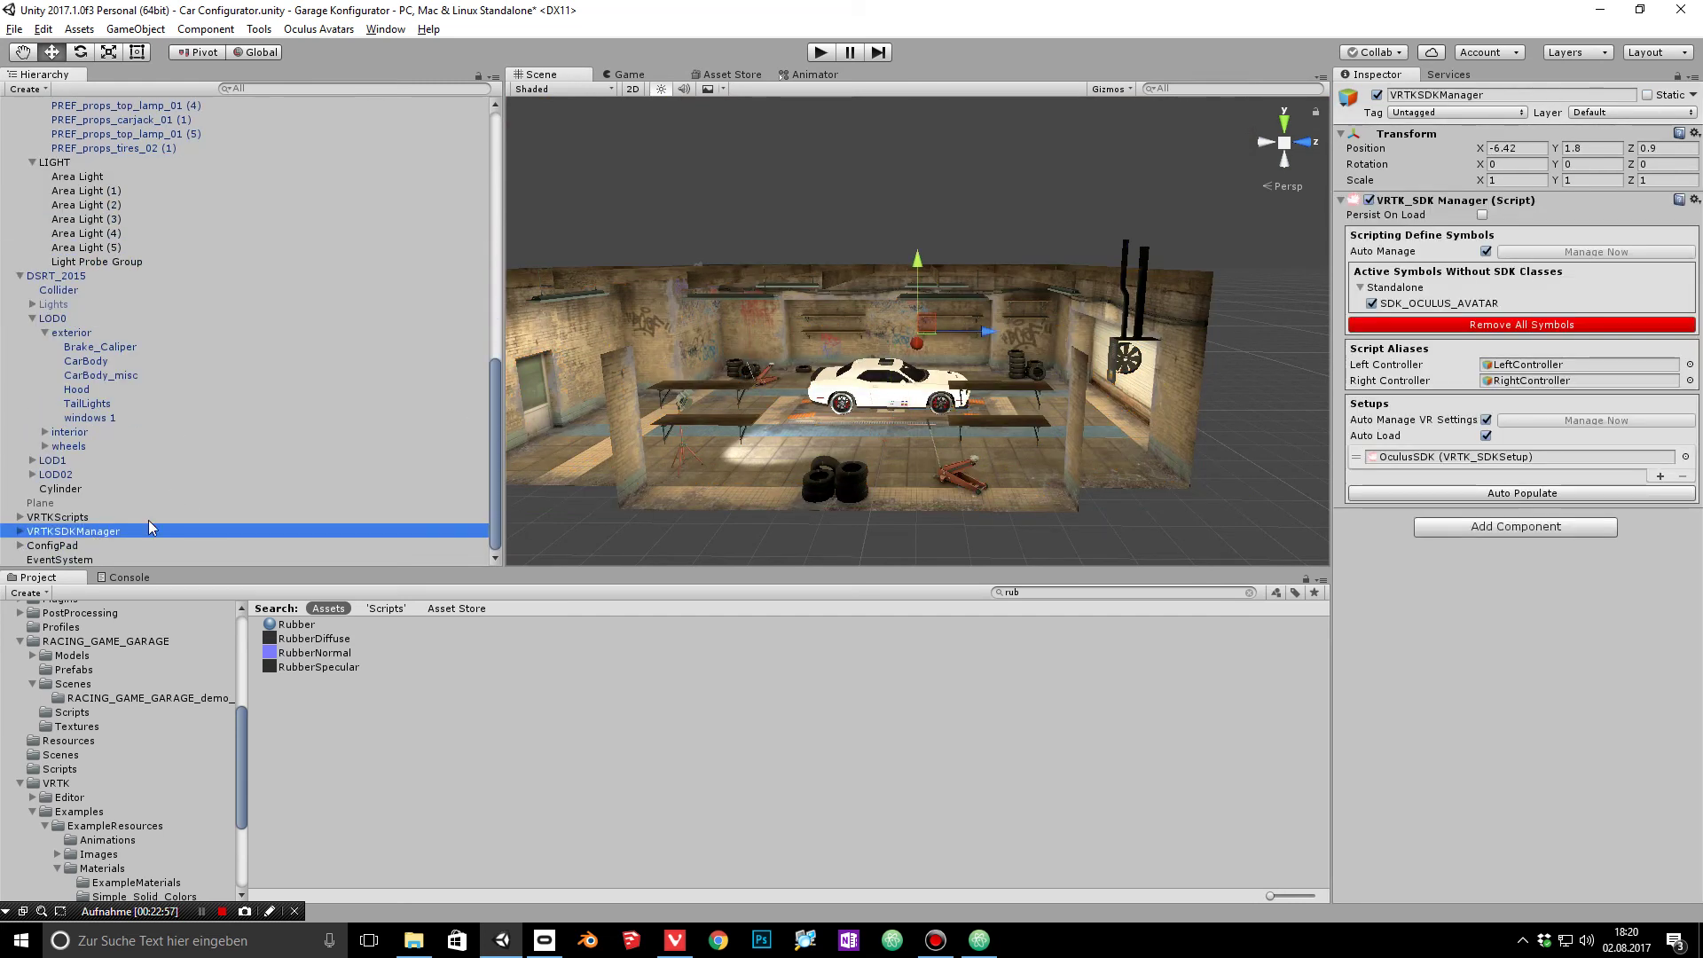
alt+drag(1035, 339, 802, 336)
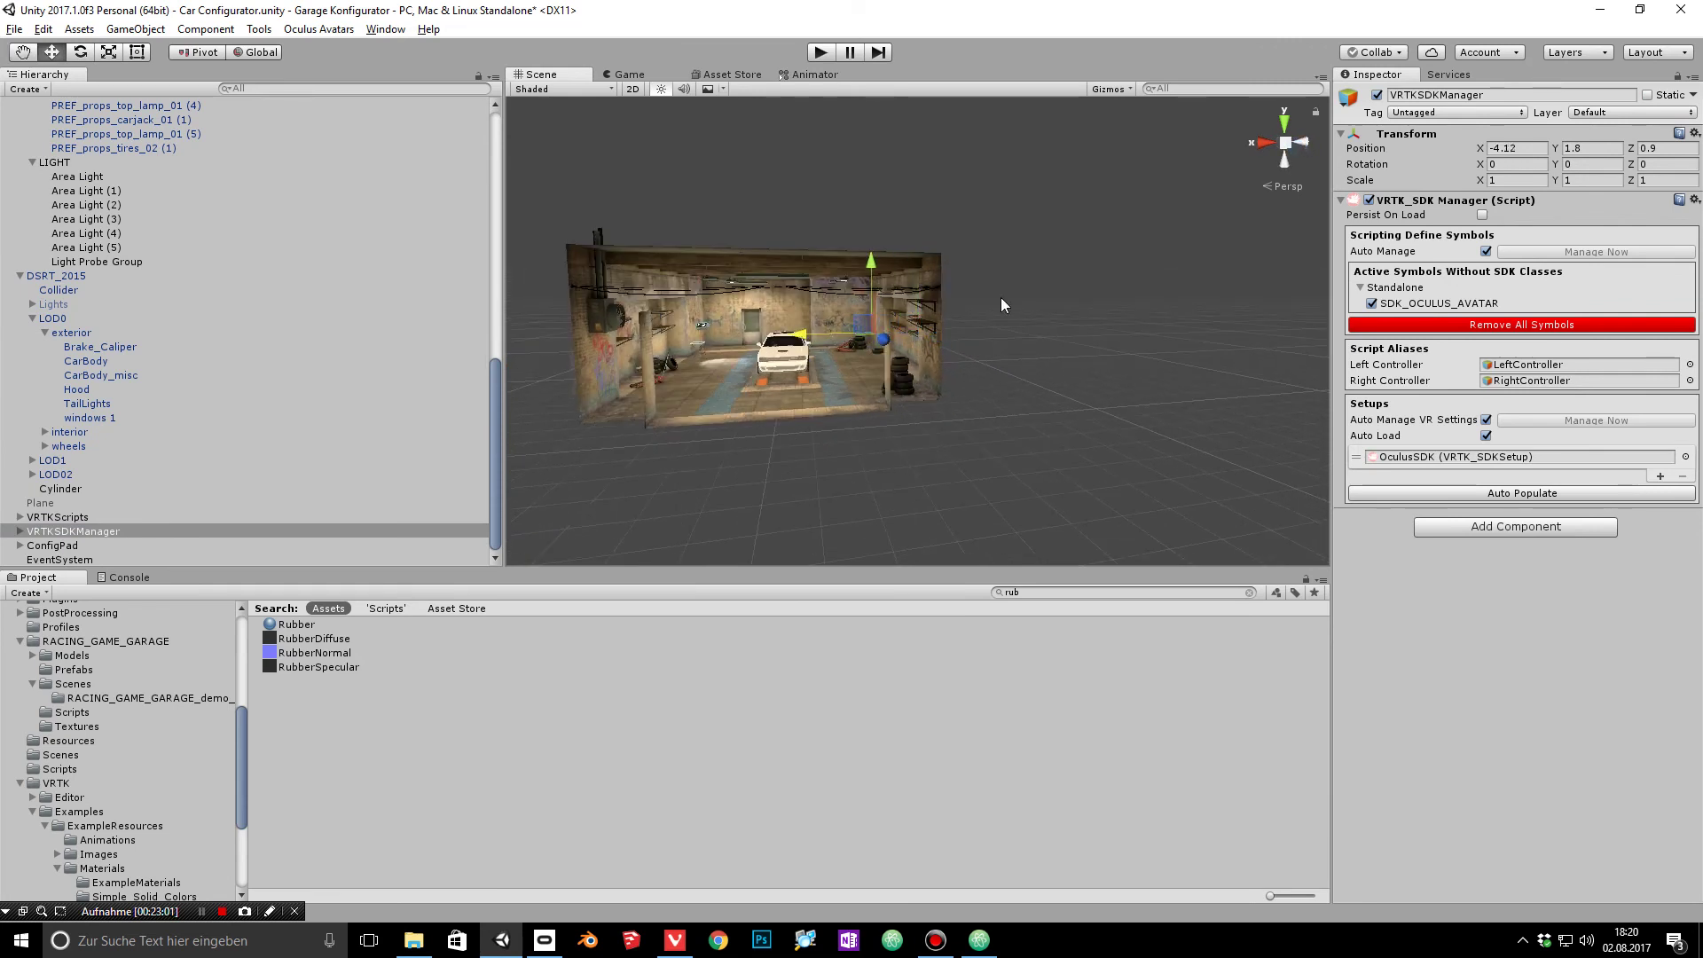
click(821, 55)
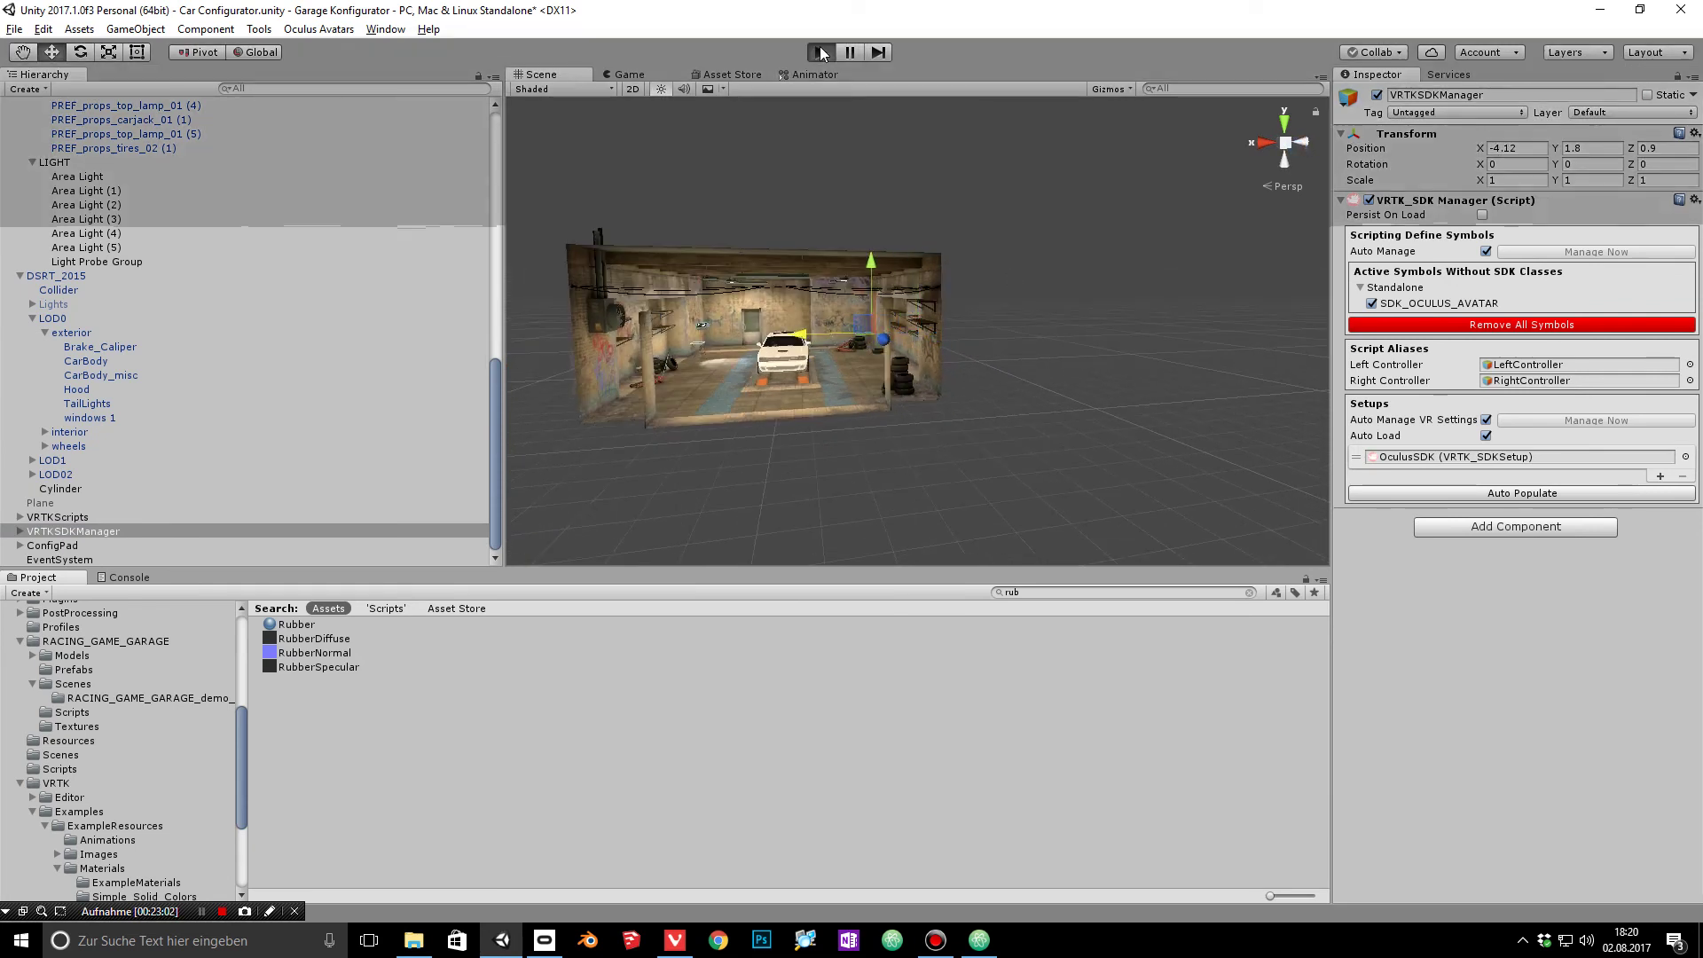